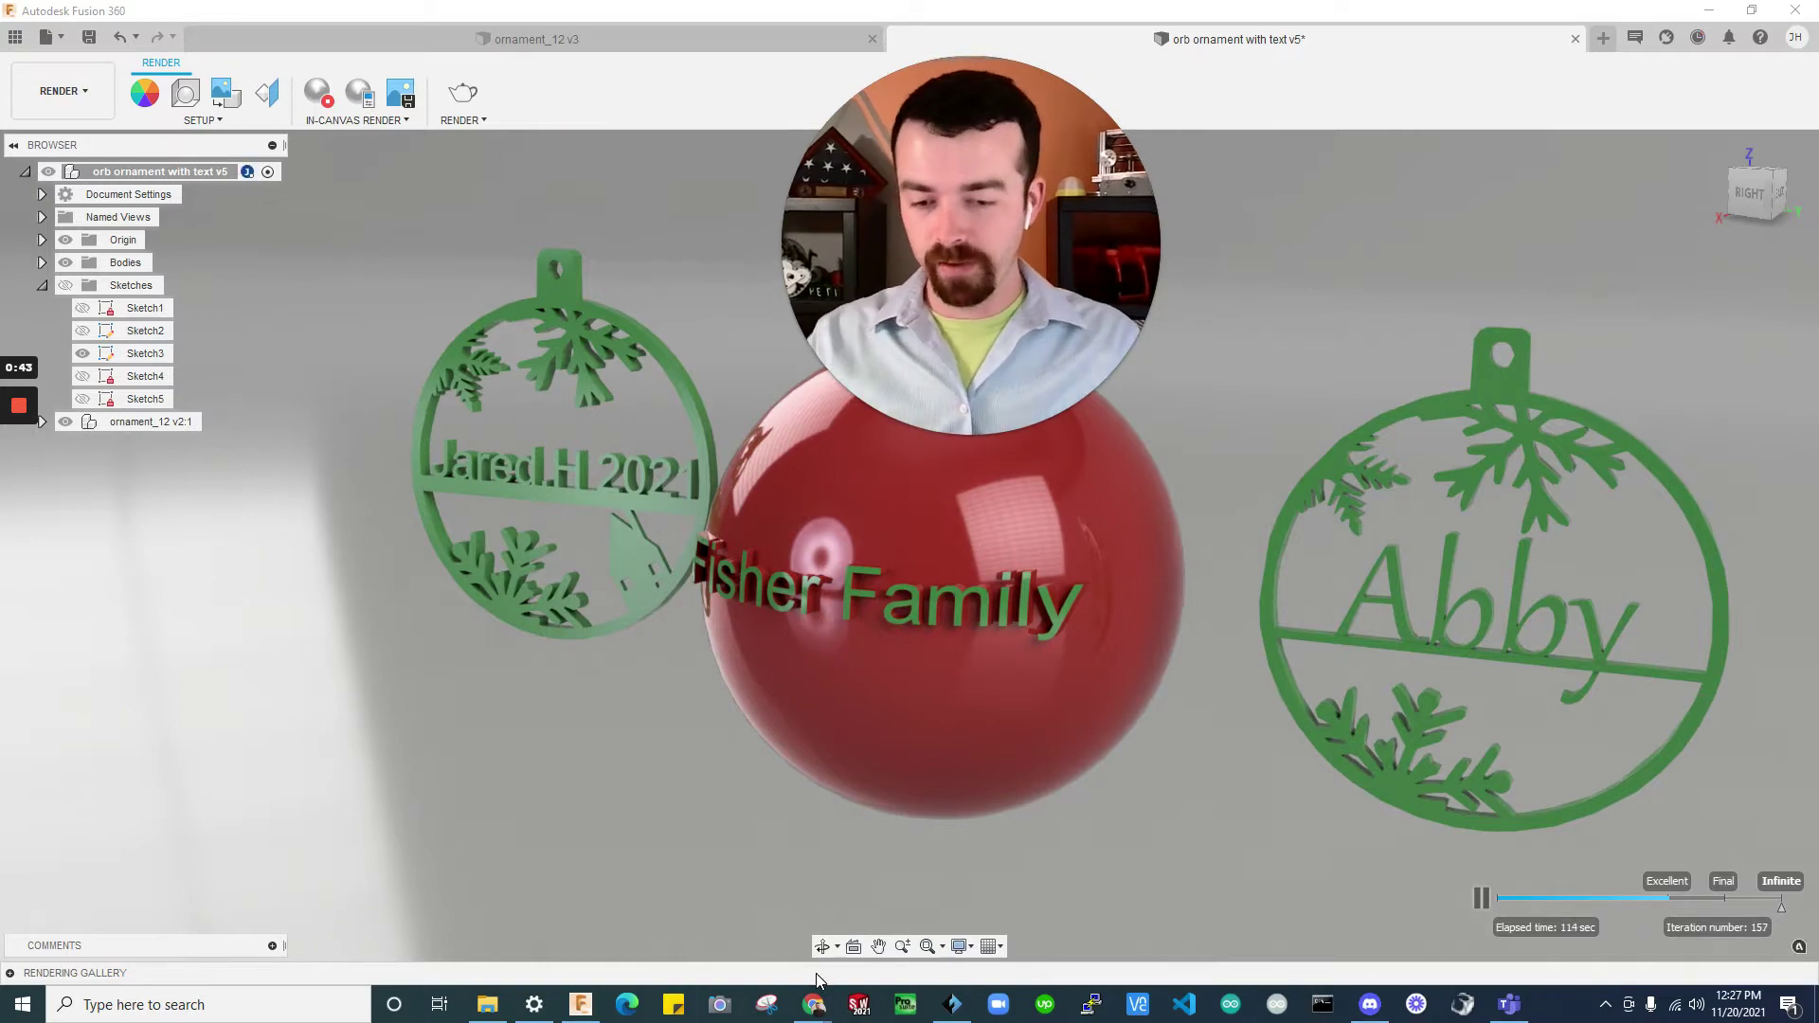
# Switch to Chrome, bring up the Thingiverse Christmas ornament MEGA PACK page and dismiss its download notice
pyautogui.moveTo(834, 1006)
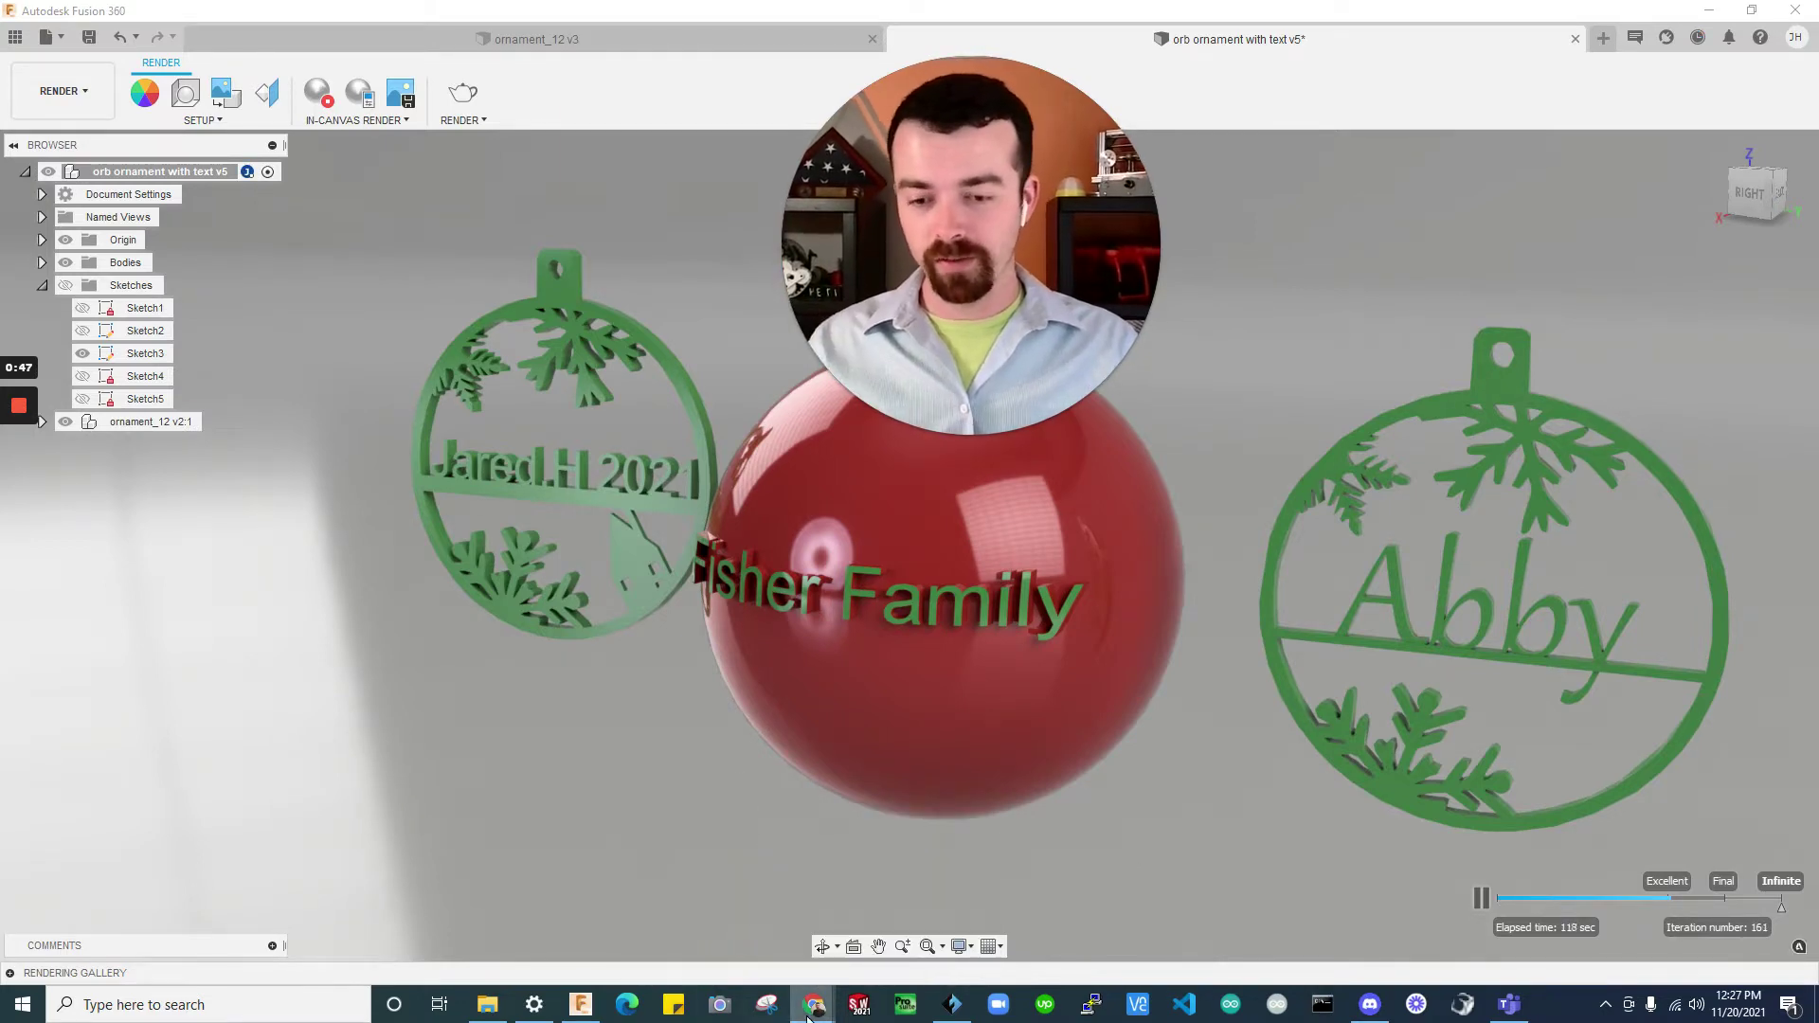
pyautogui.click(883, 911)
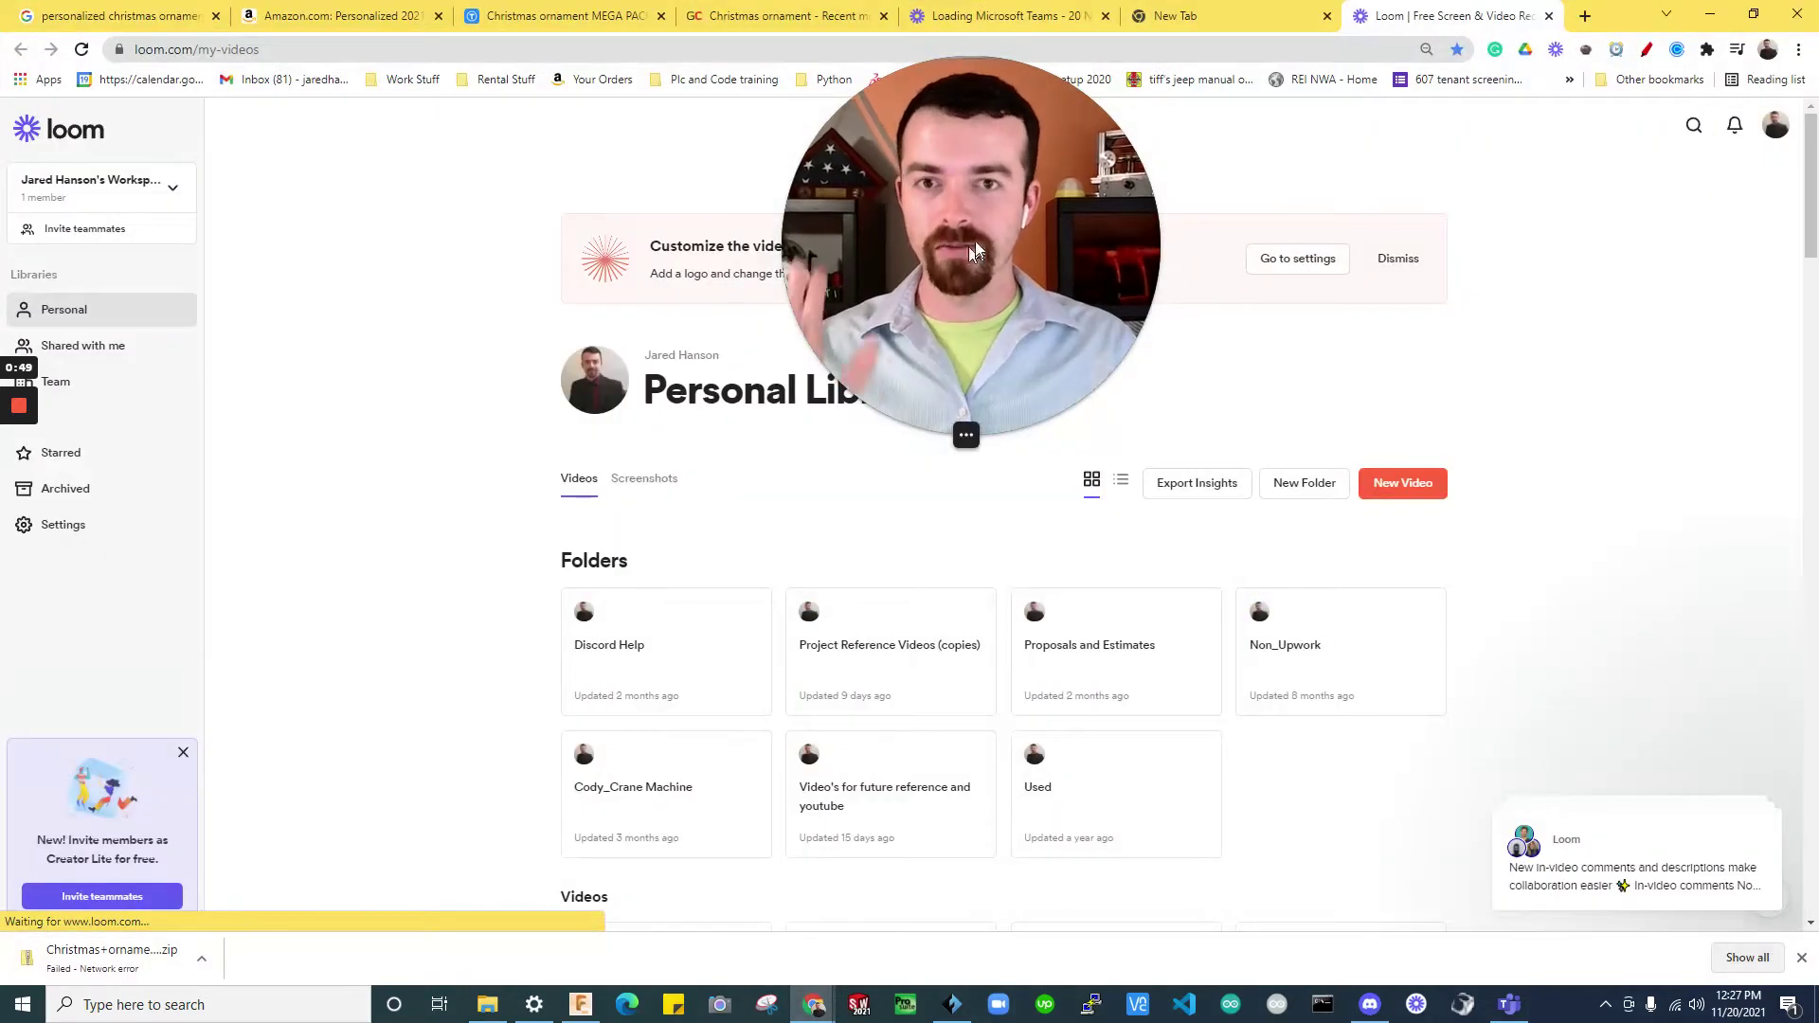
pyautogui.moveTo(968, 214); pyautogui.dragTo(1520, 178)
pyautogui.click(611, 19)
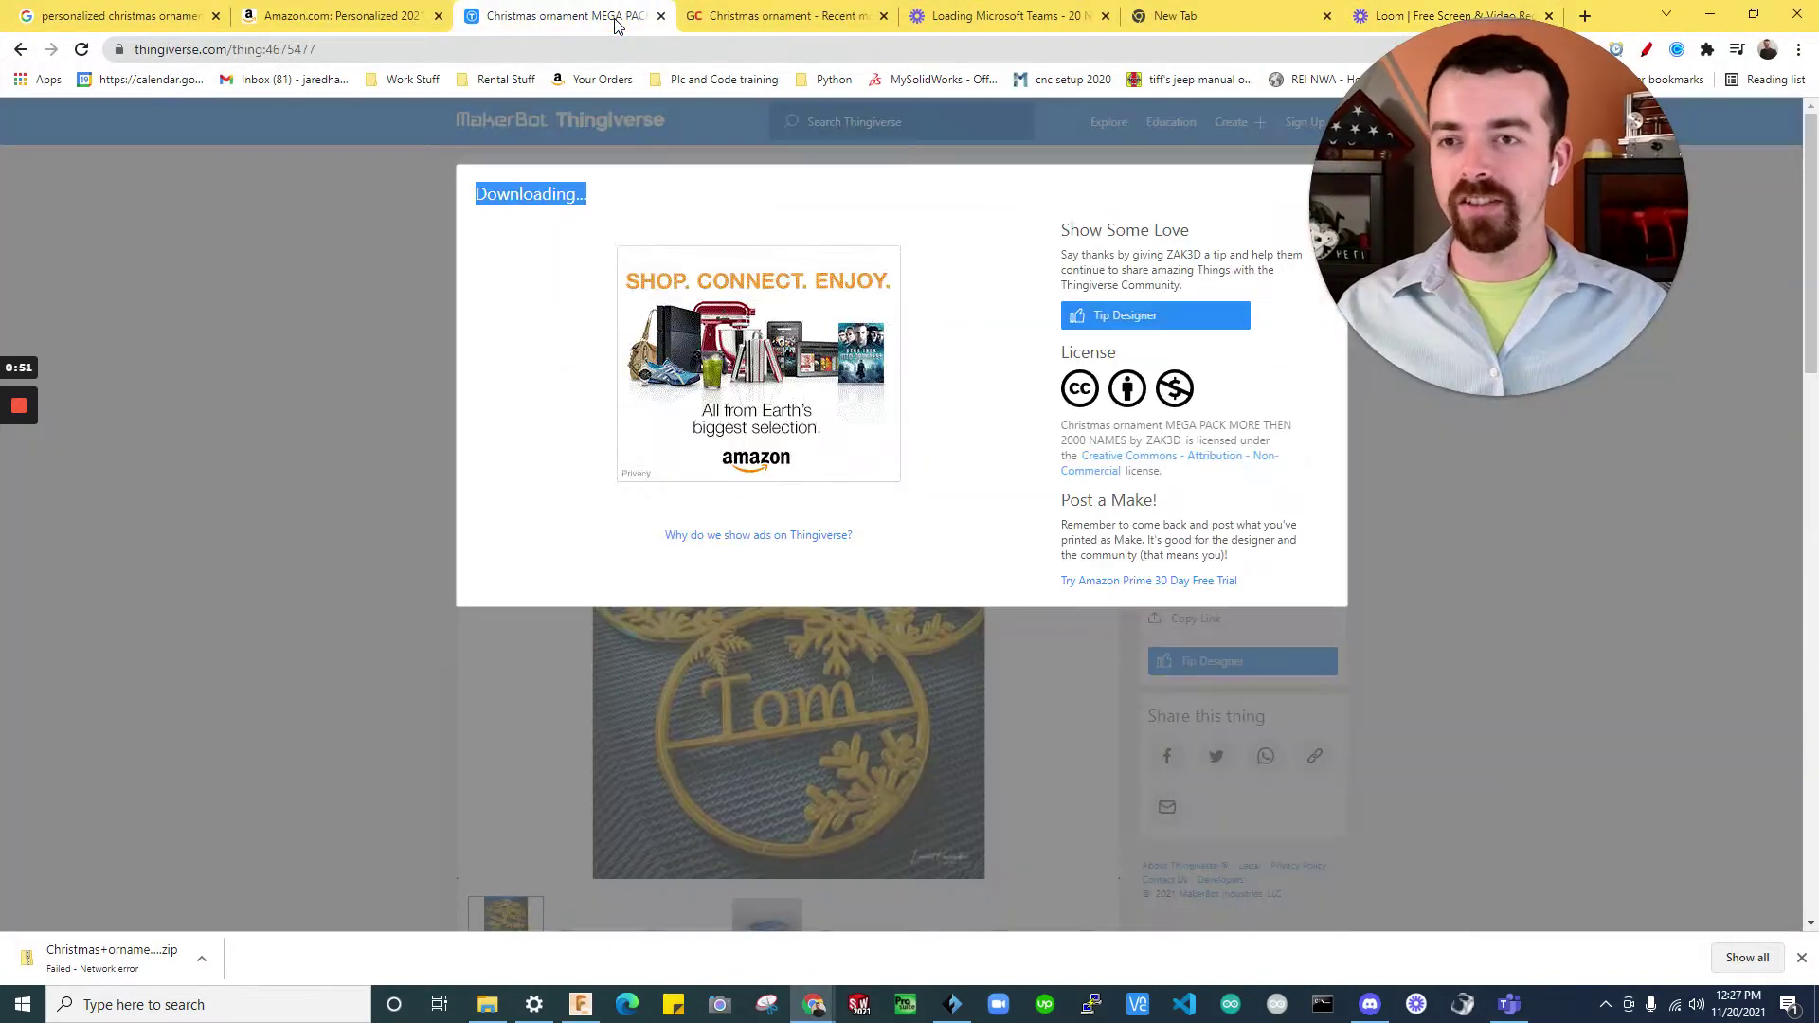
pyautogui.moveTo(1345, 183); pyautogui.dragTo(1454, 184)
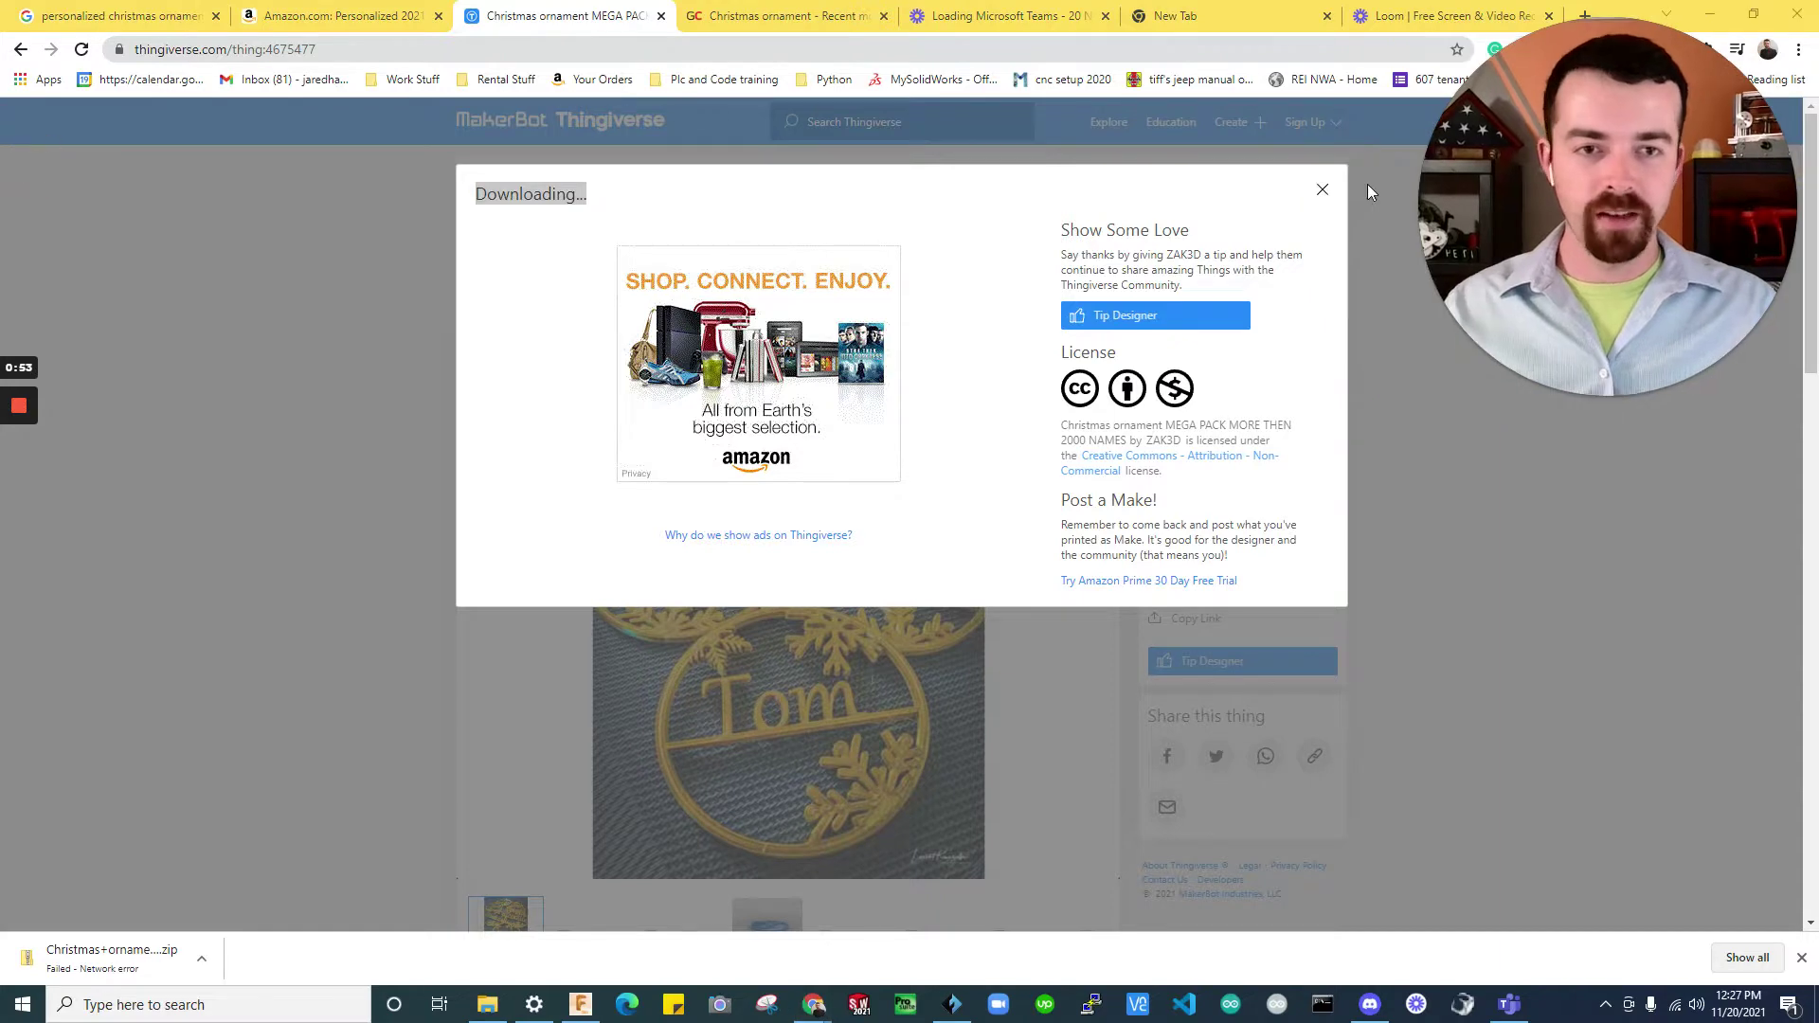
pyautogui.click(1324, 192)
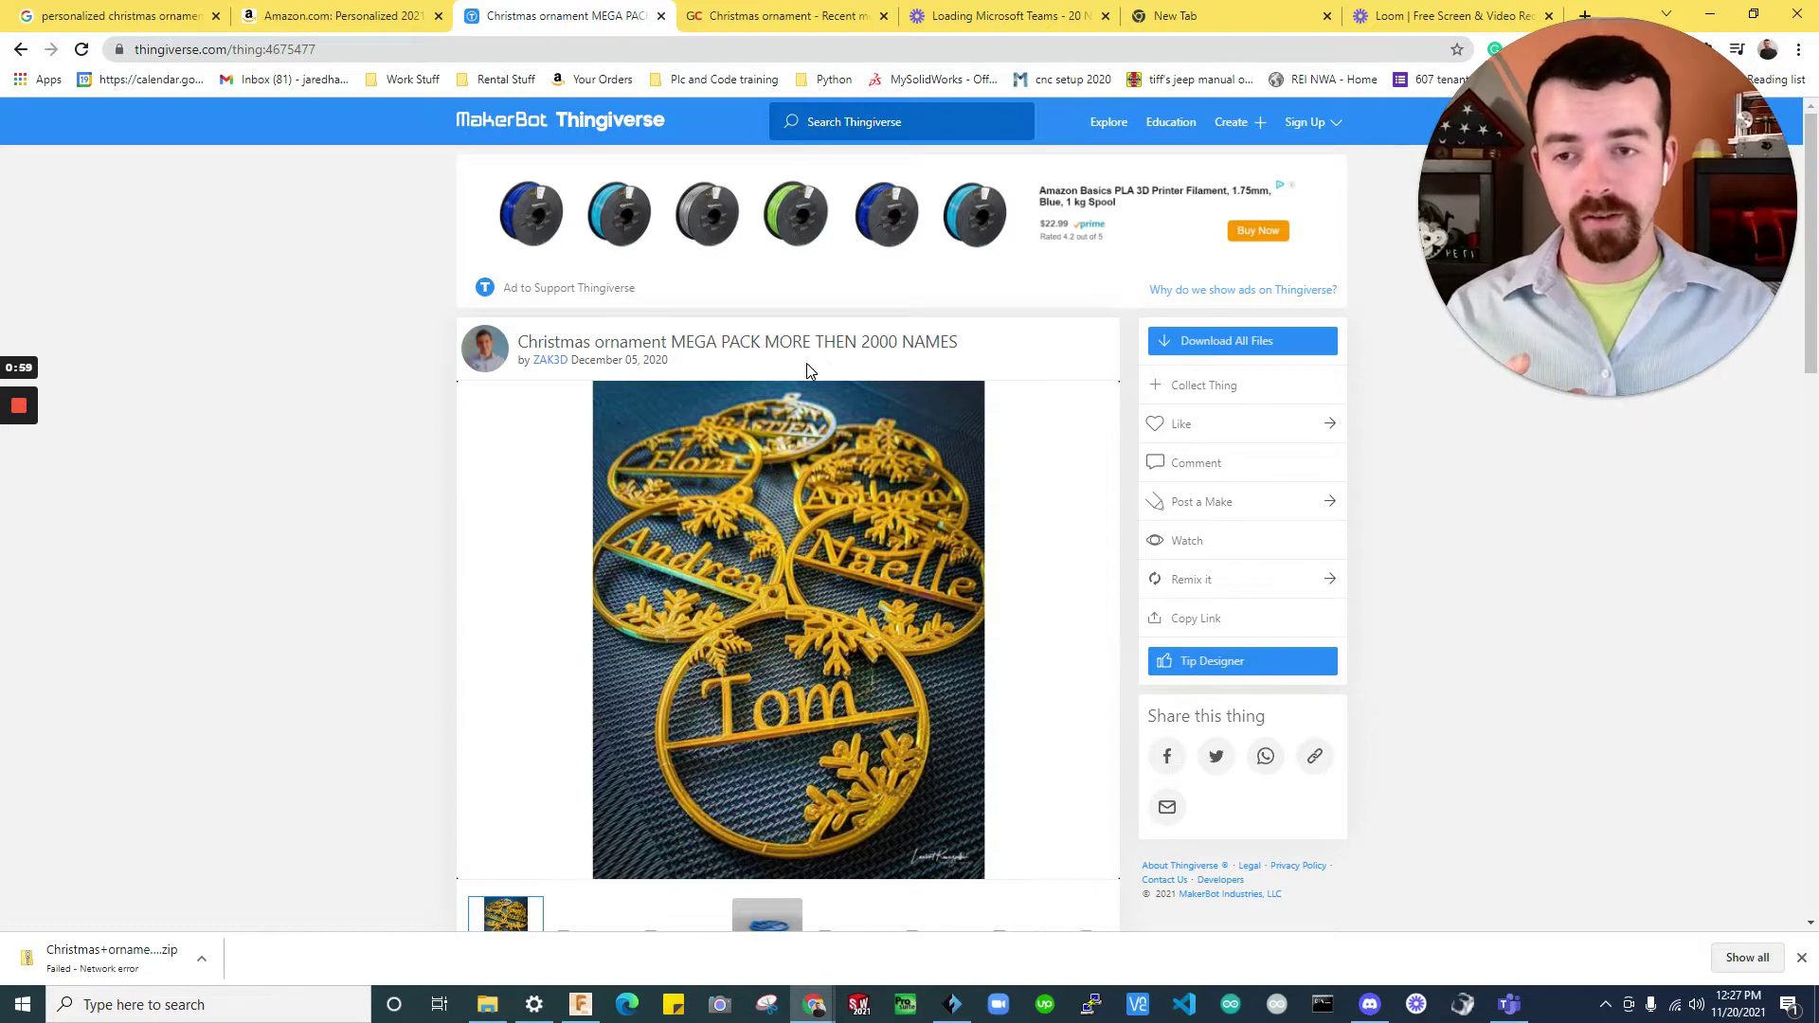
pyautogui.moveTo(792, 343); pyautogui.dragTo(974, 357)
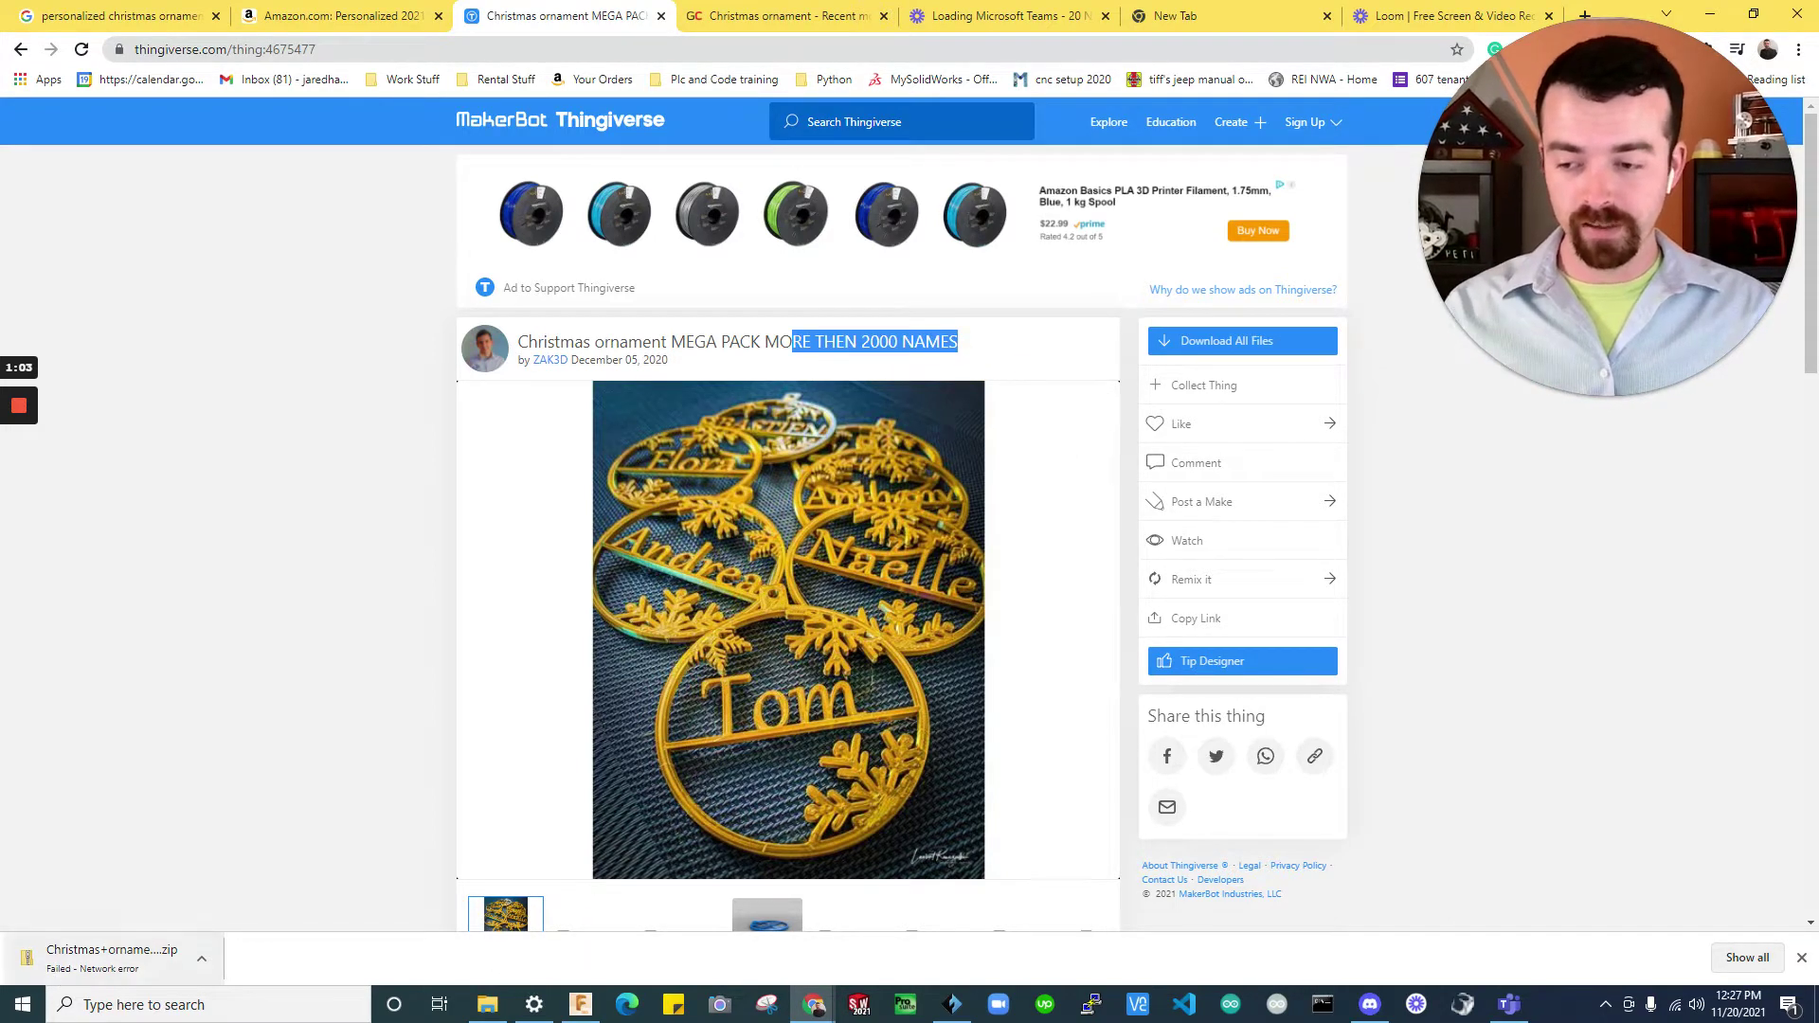
# Preview Jennyfer.STL from the ornament pack's zip in FlashPrint, declining the offered update, and minimize the slicer
pyautogui.click(486, 1006)
pyautogui.scroll(-20, 974, 492)
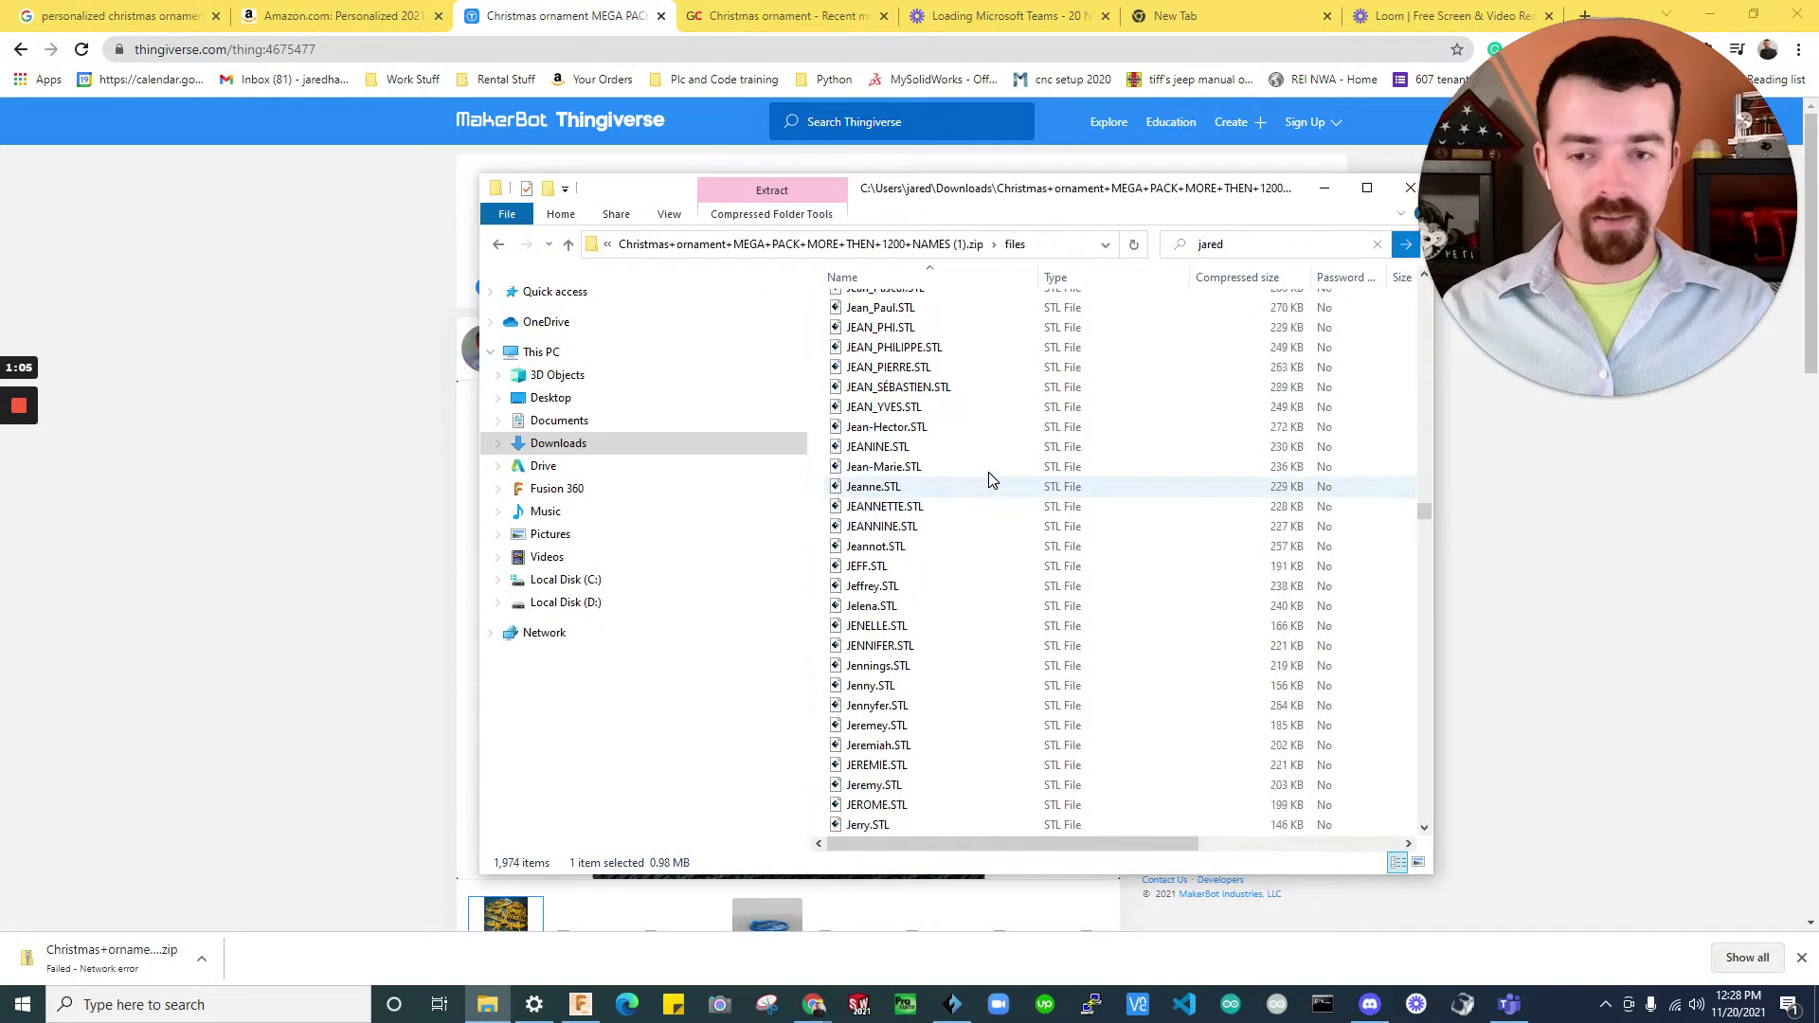
pyautogui.scroll(5, 995, 473)
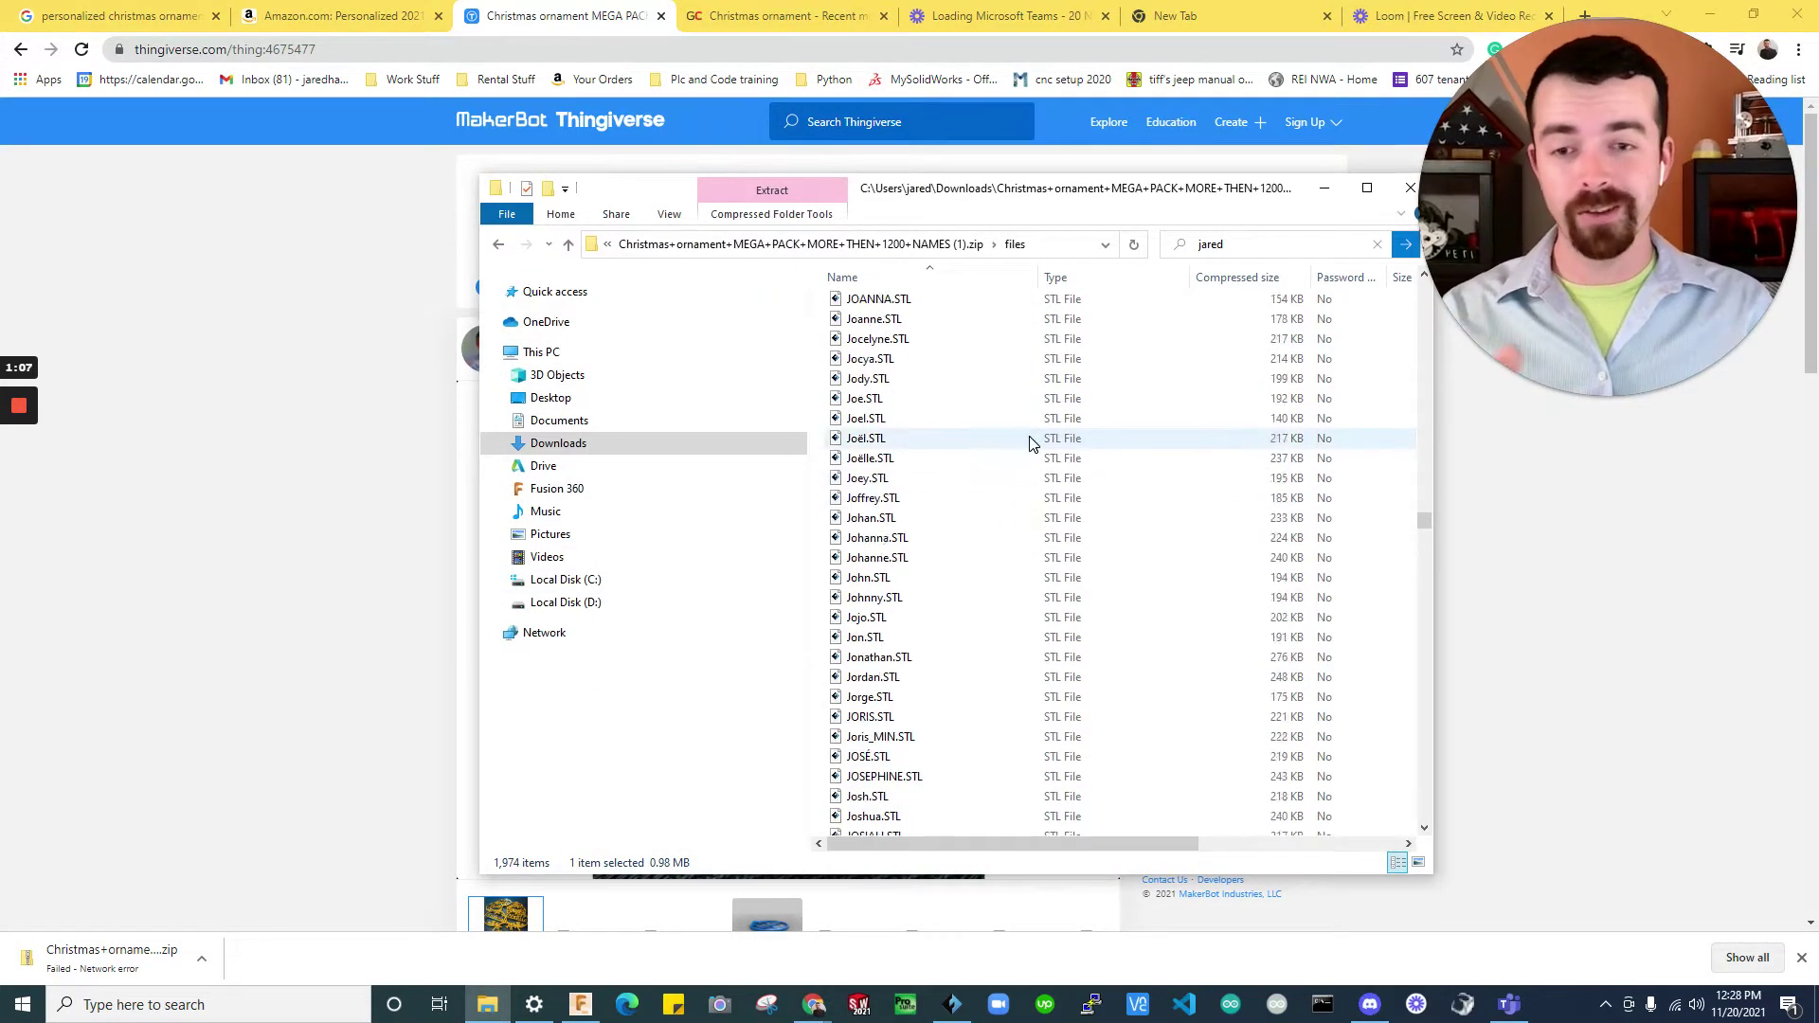
pyautogui.scroll(1, 904, 353)
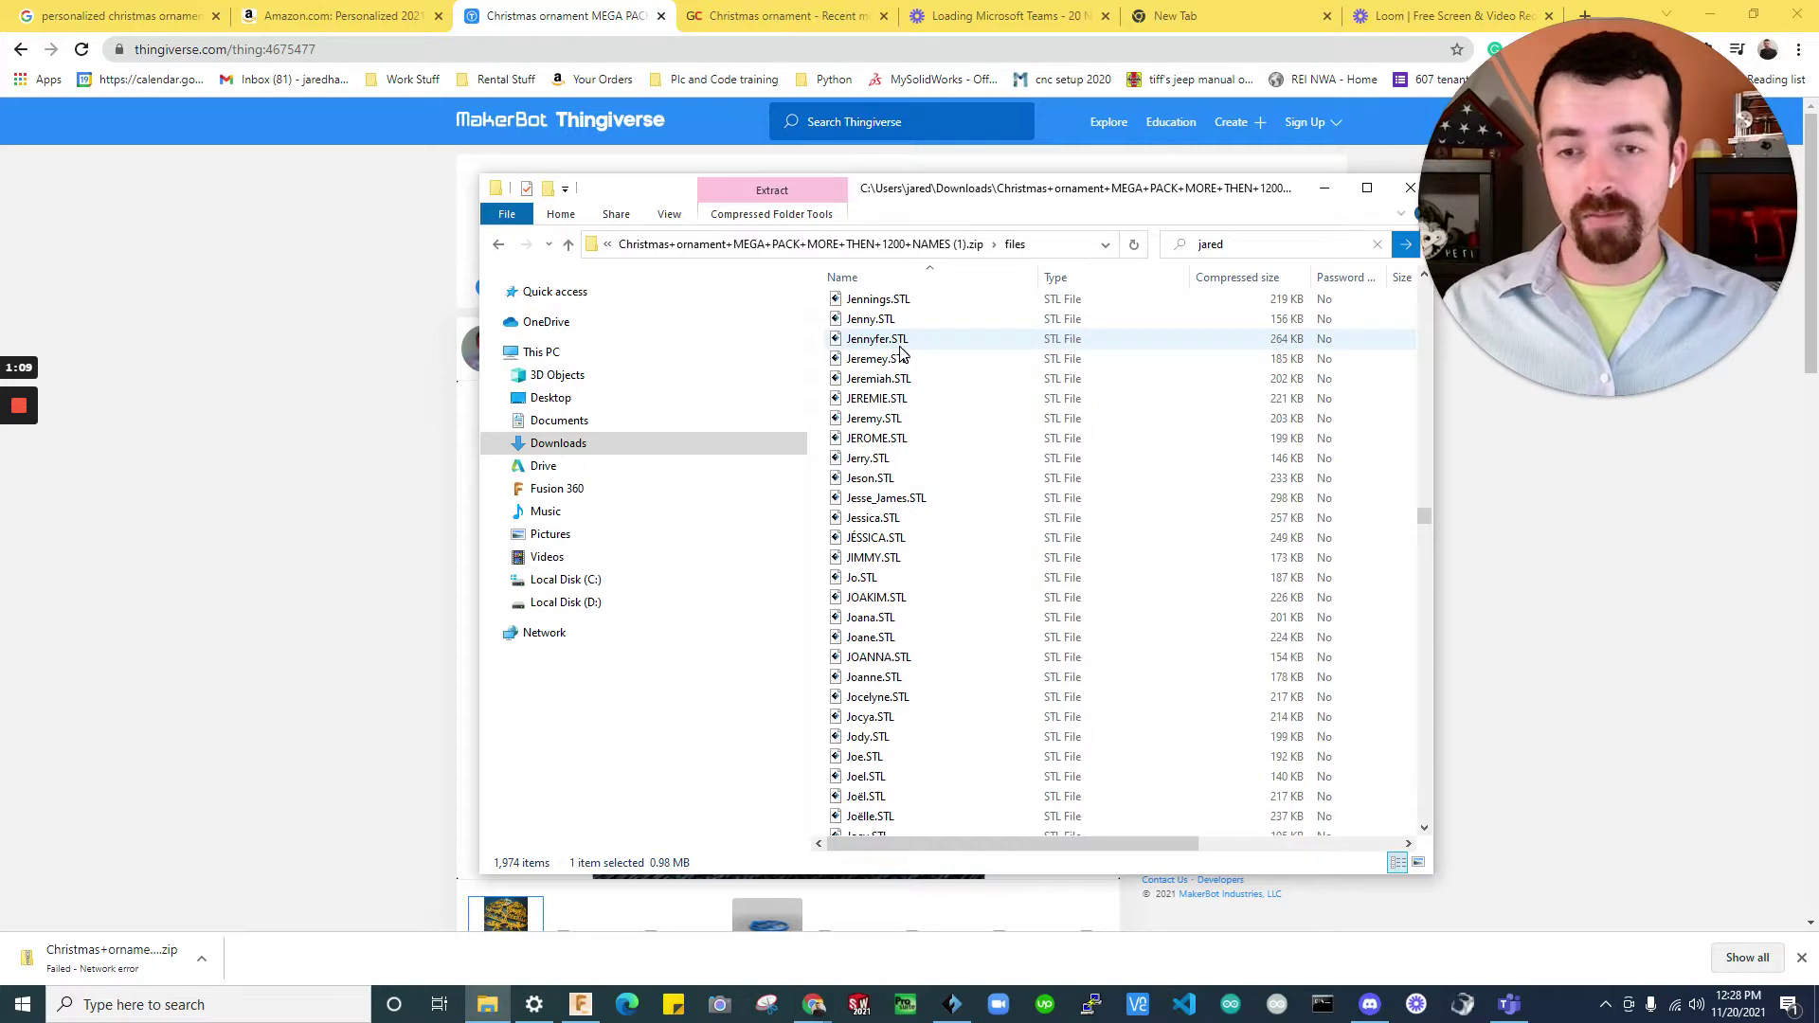
pyautogui.click(901, 343)
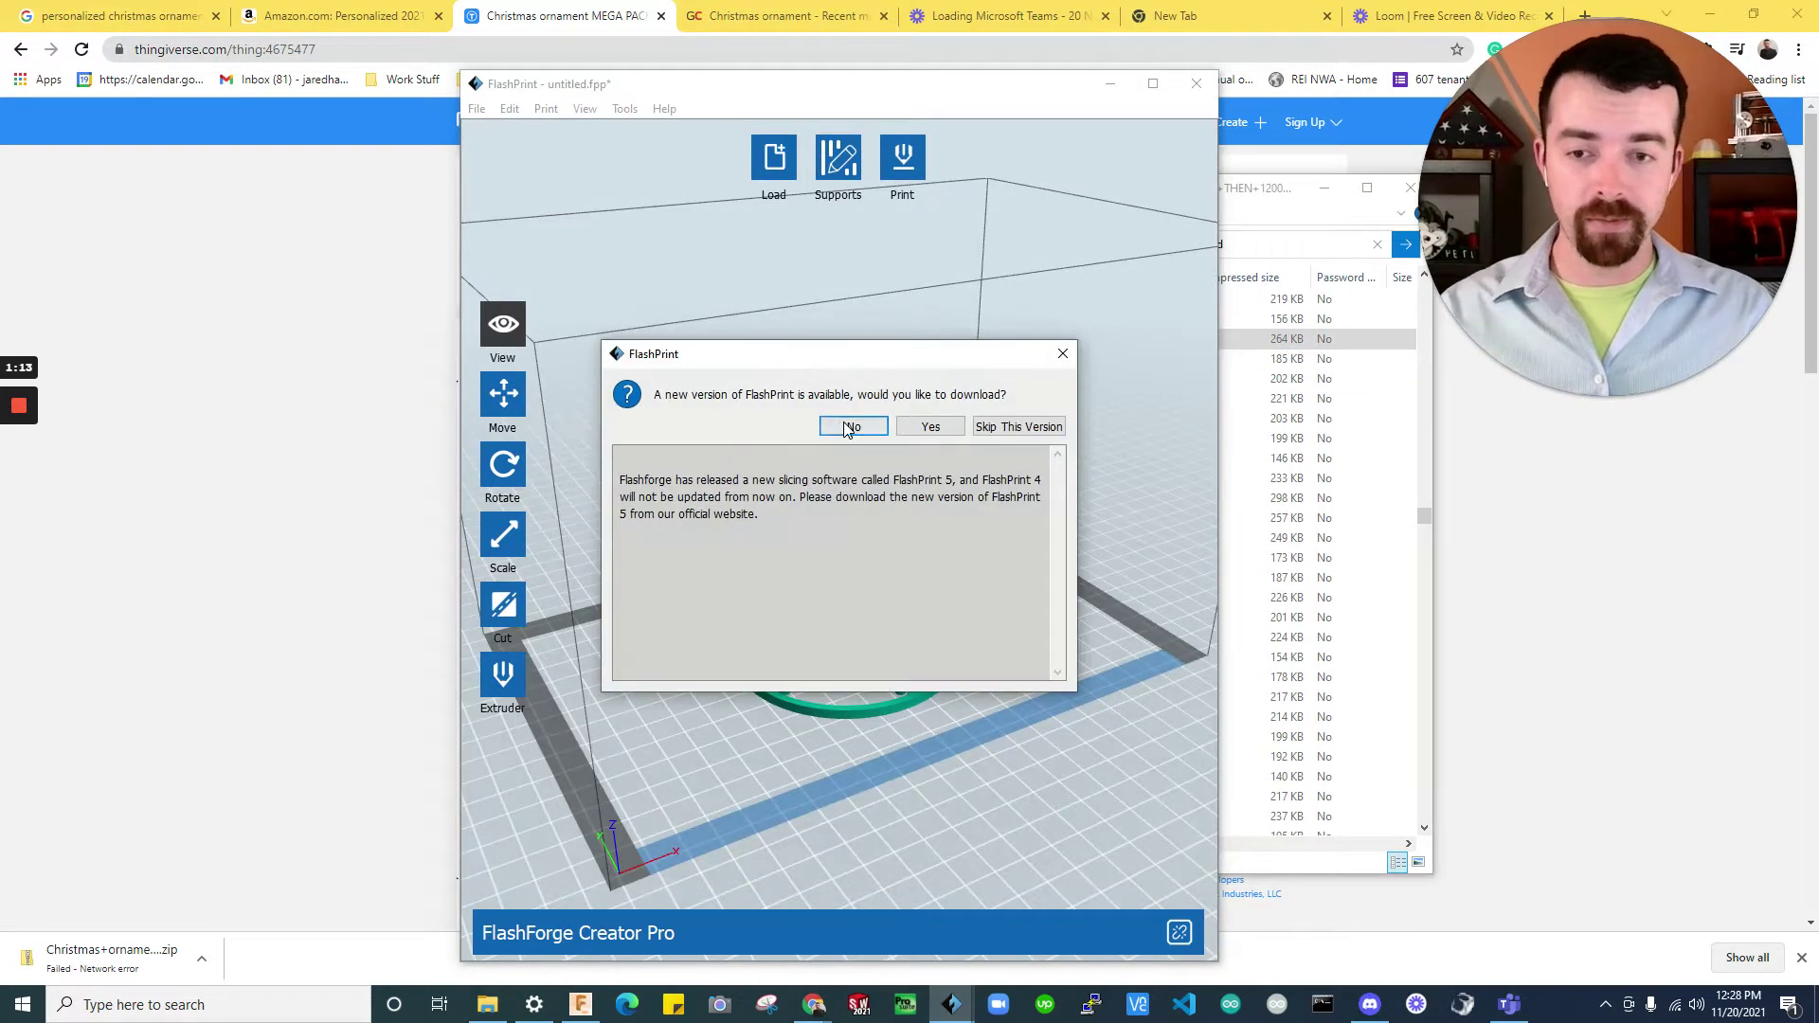
pyautogui.click(854, 427)
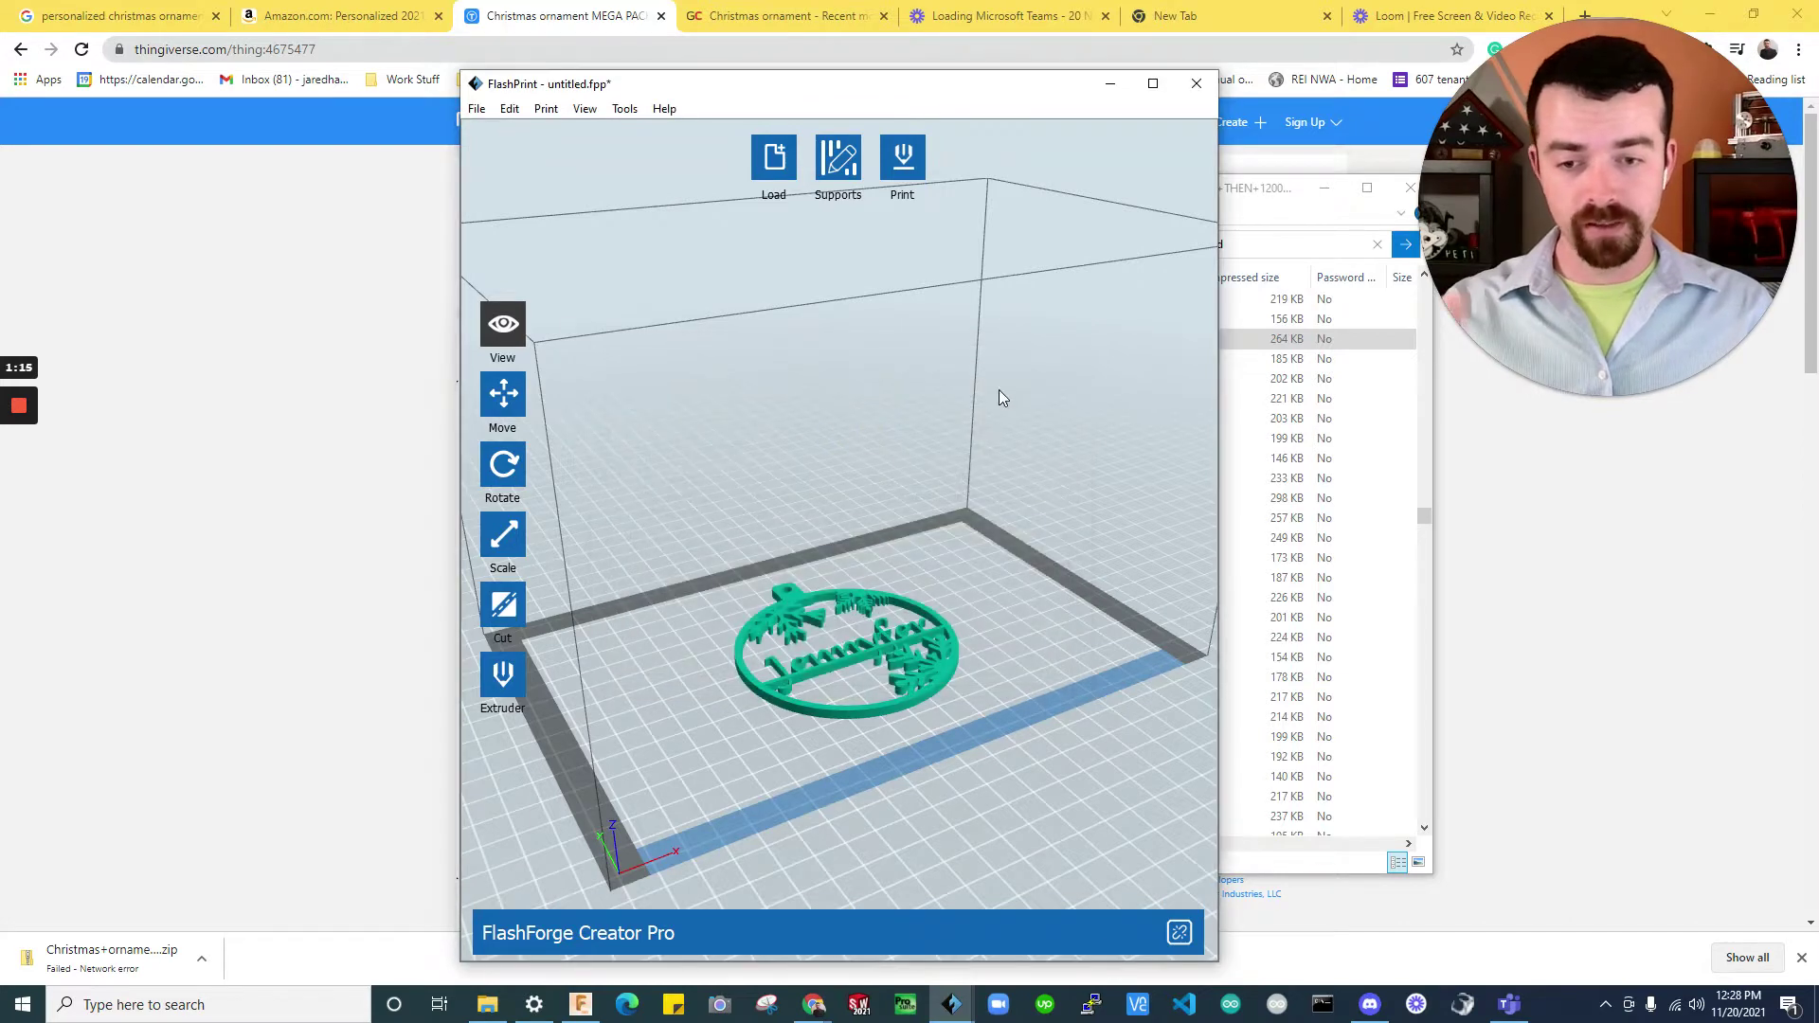
pyautogui.click(1110, 83)
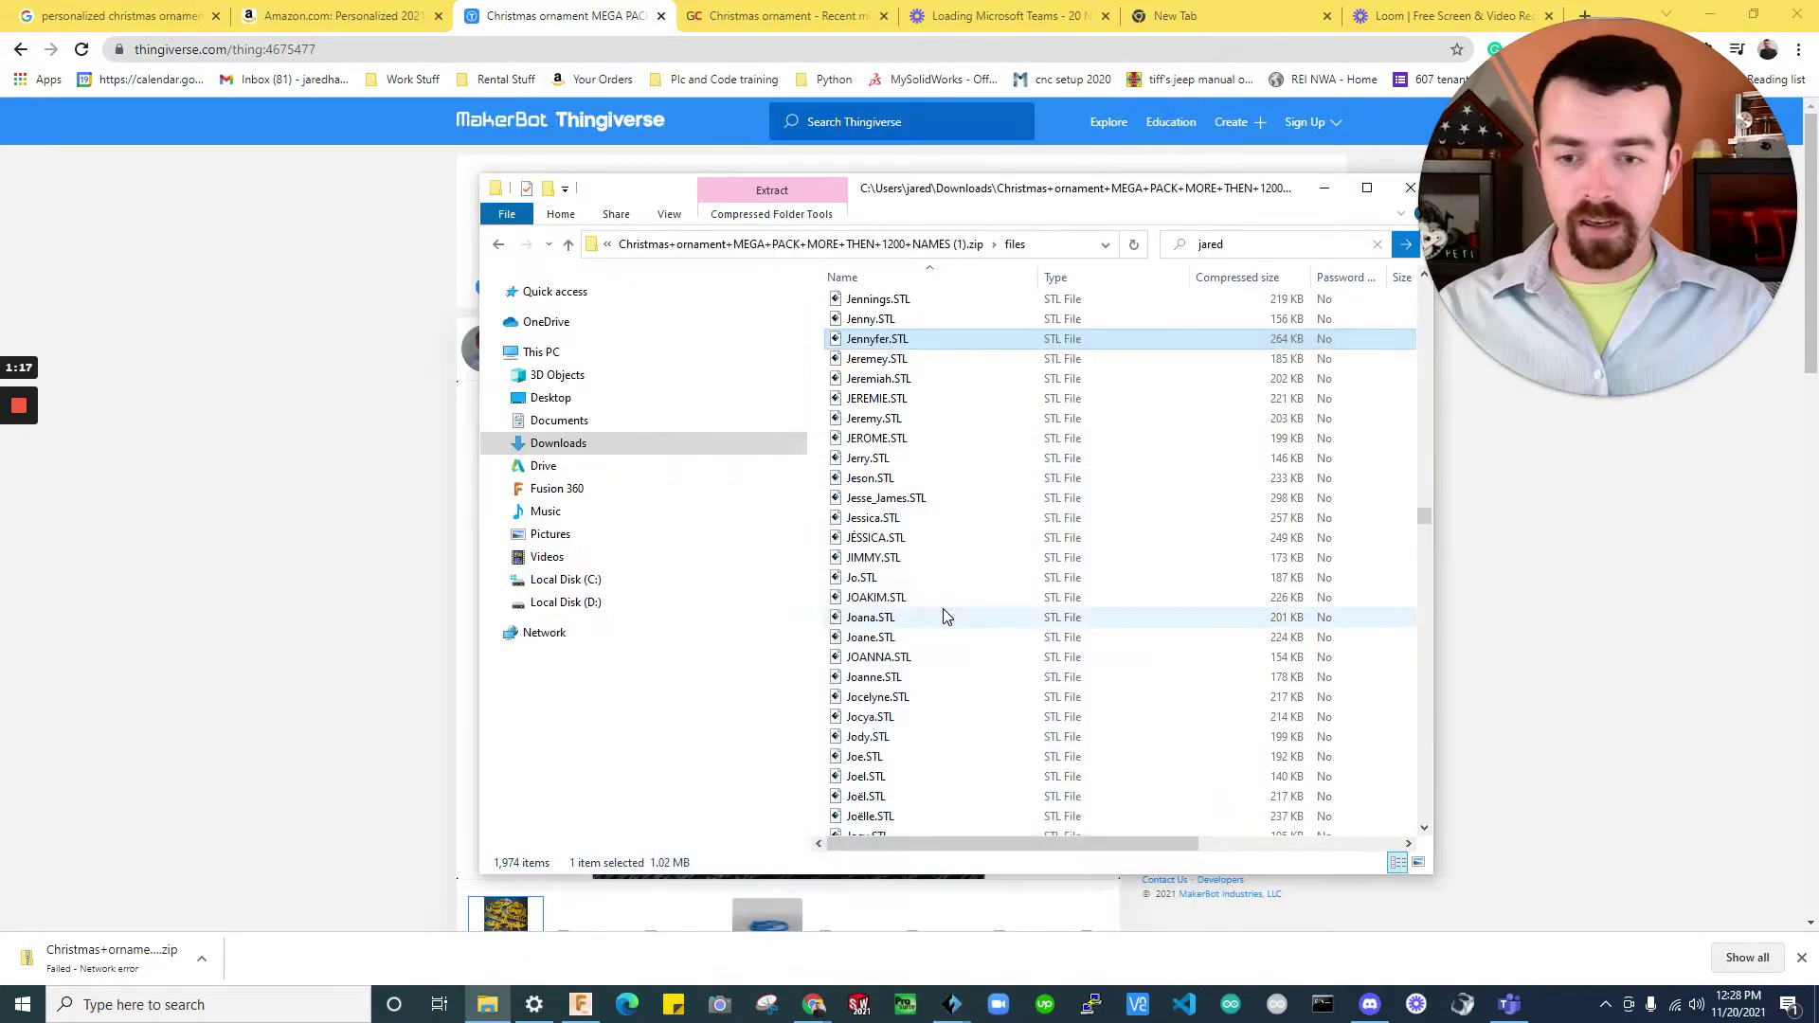
# Locate and select Jarod.STL in the ornament pack's file list, and minimize the File Explorer window
pyautogui.scroll(12, 923, 378)
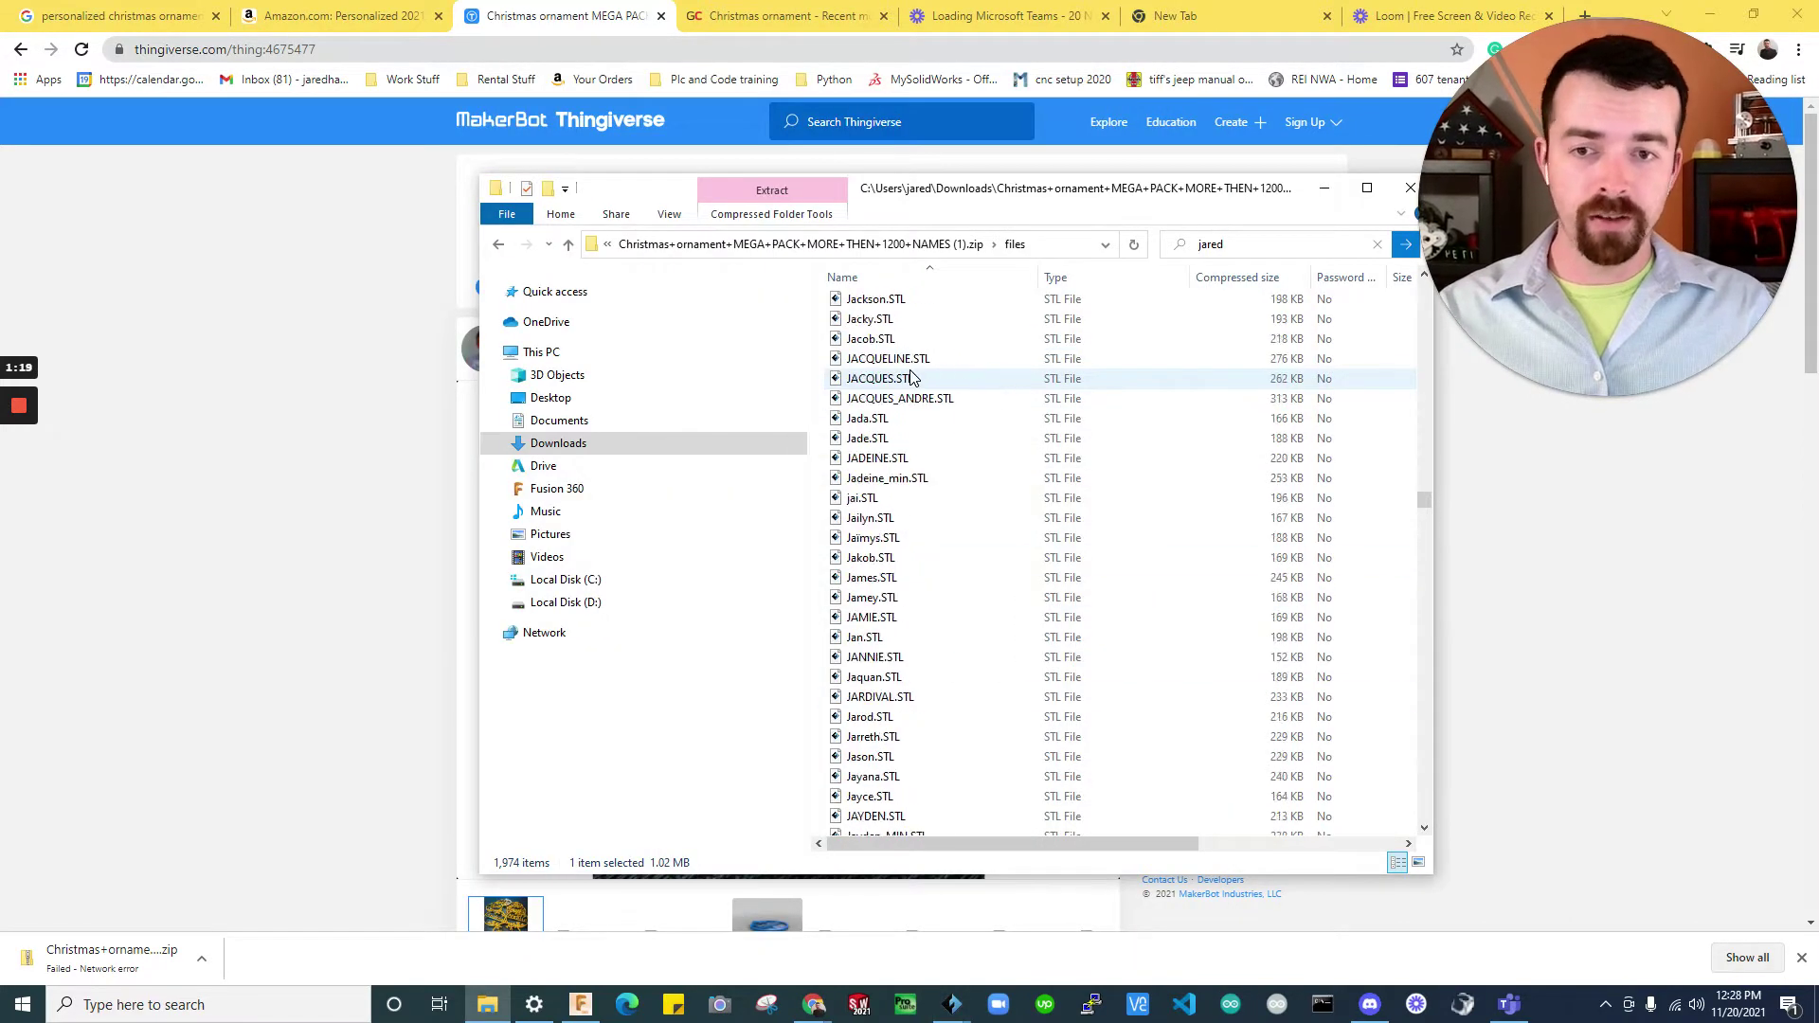
pyautogui.scroll(-4, 917, 379)
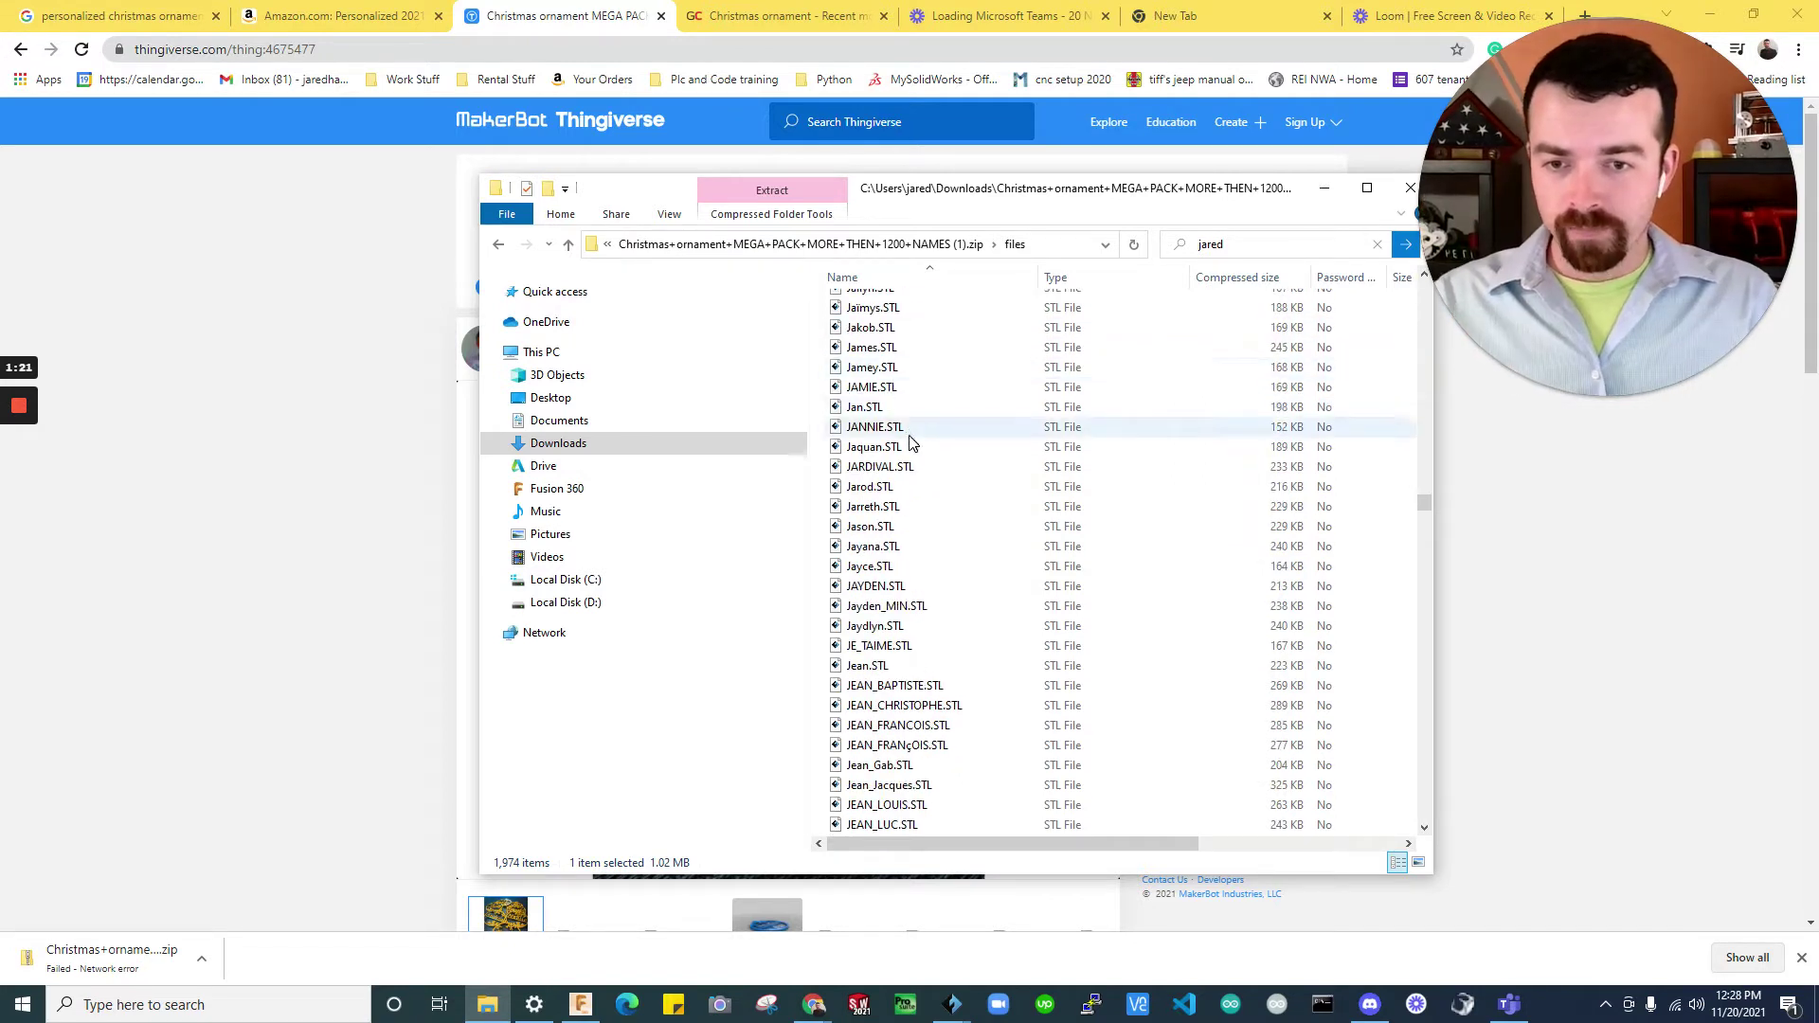
pyautogui.click(904, 487)
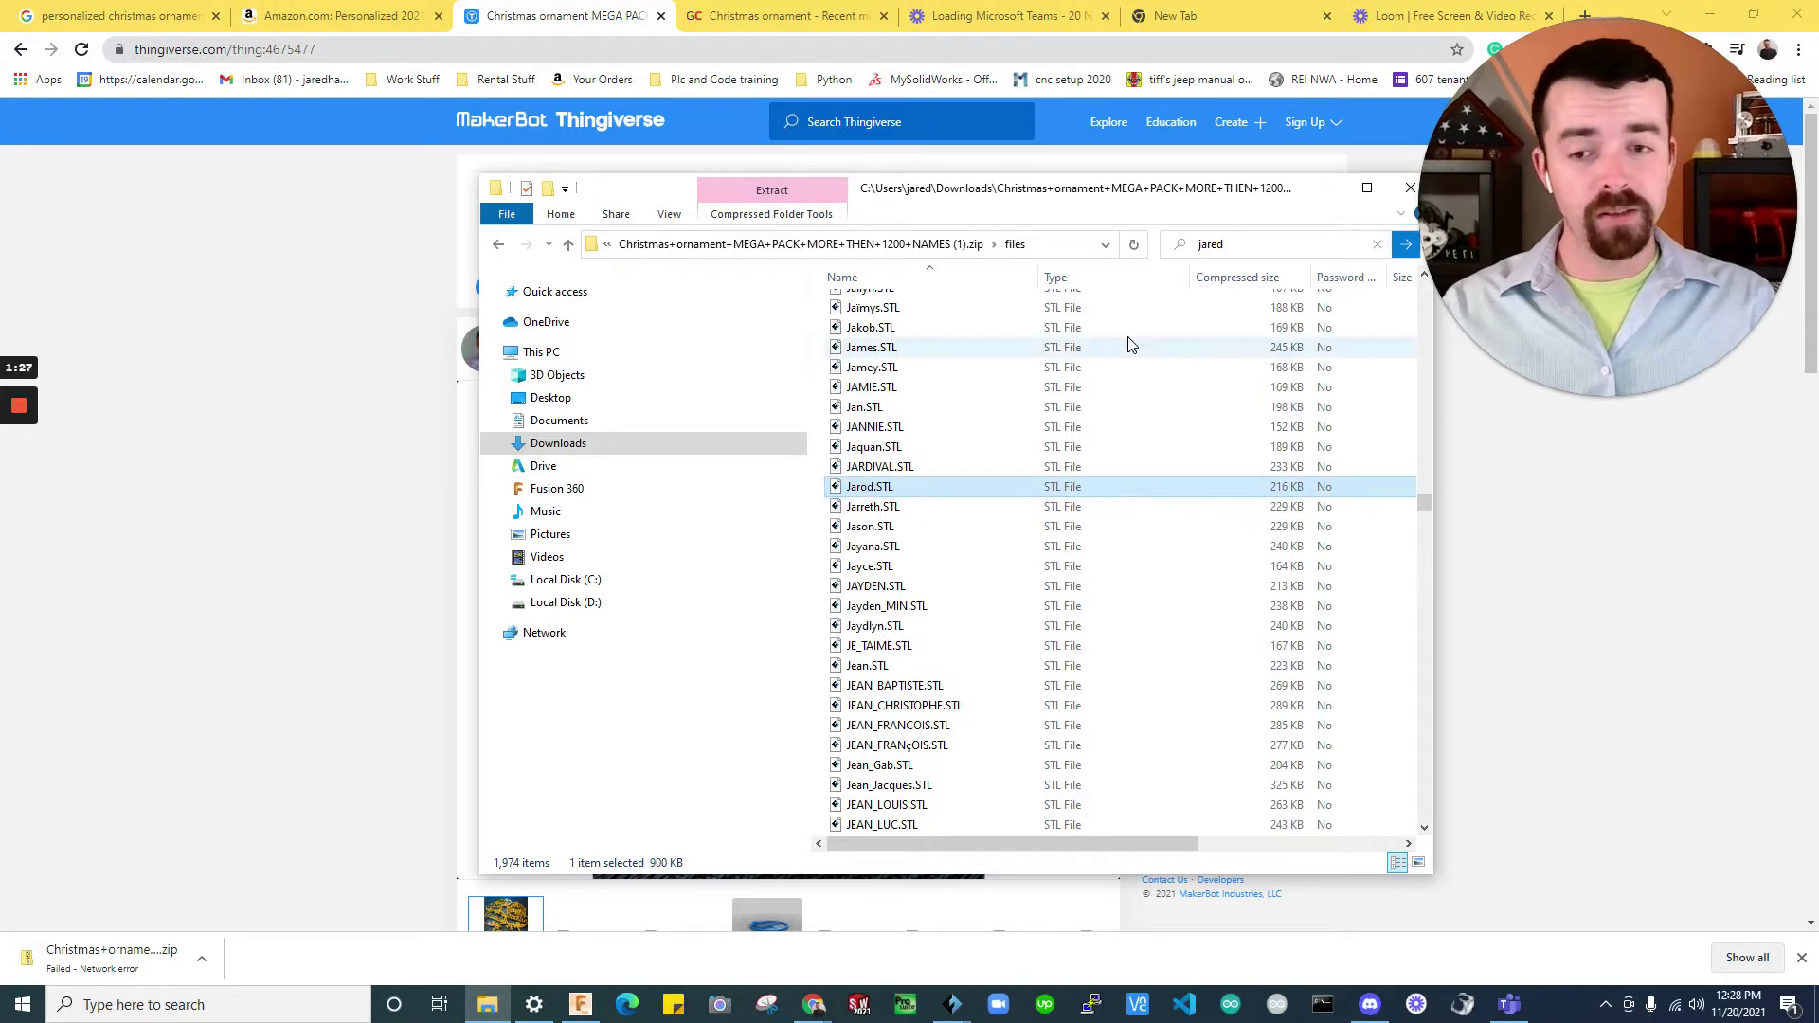
pyautogui.click(1323, 193)
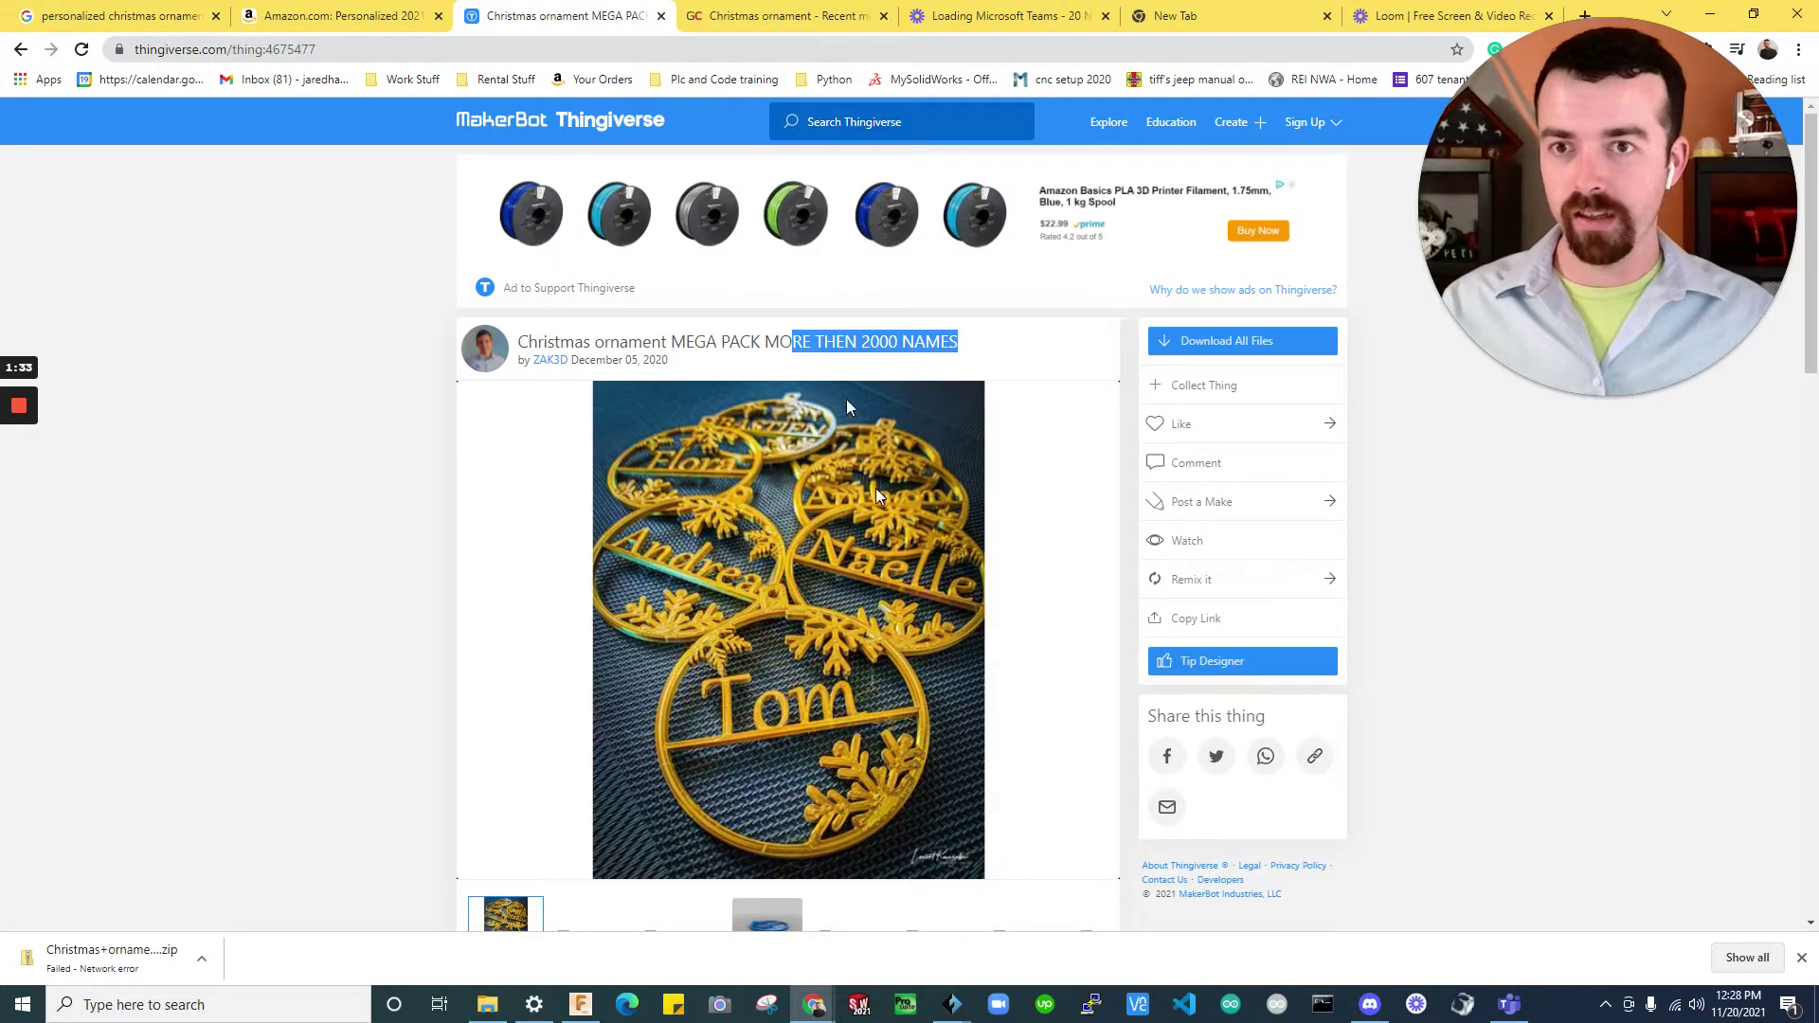
# Bring up the GrabCAD Christmas ornament results and look through the available software filter options, including Fusion 360
pyautogui.click(786, 17)
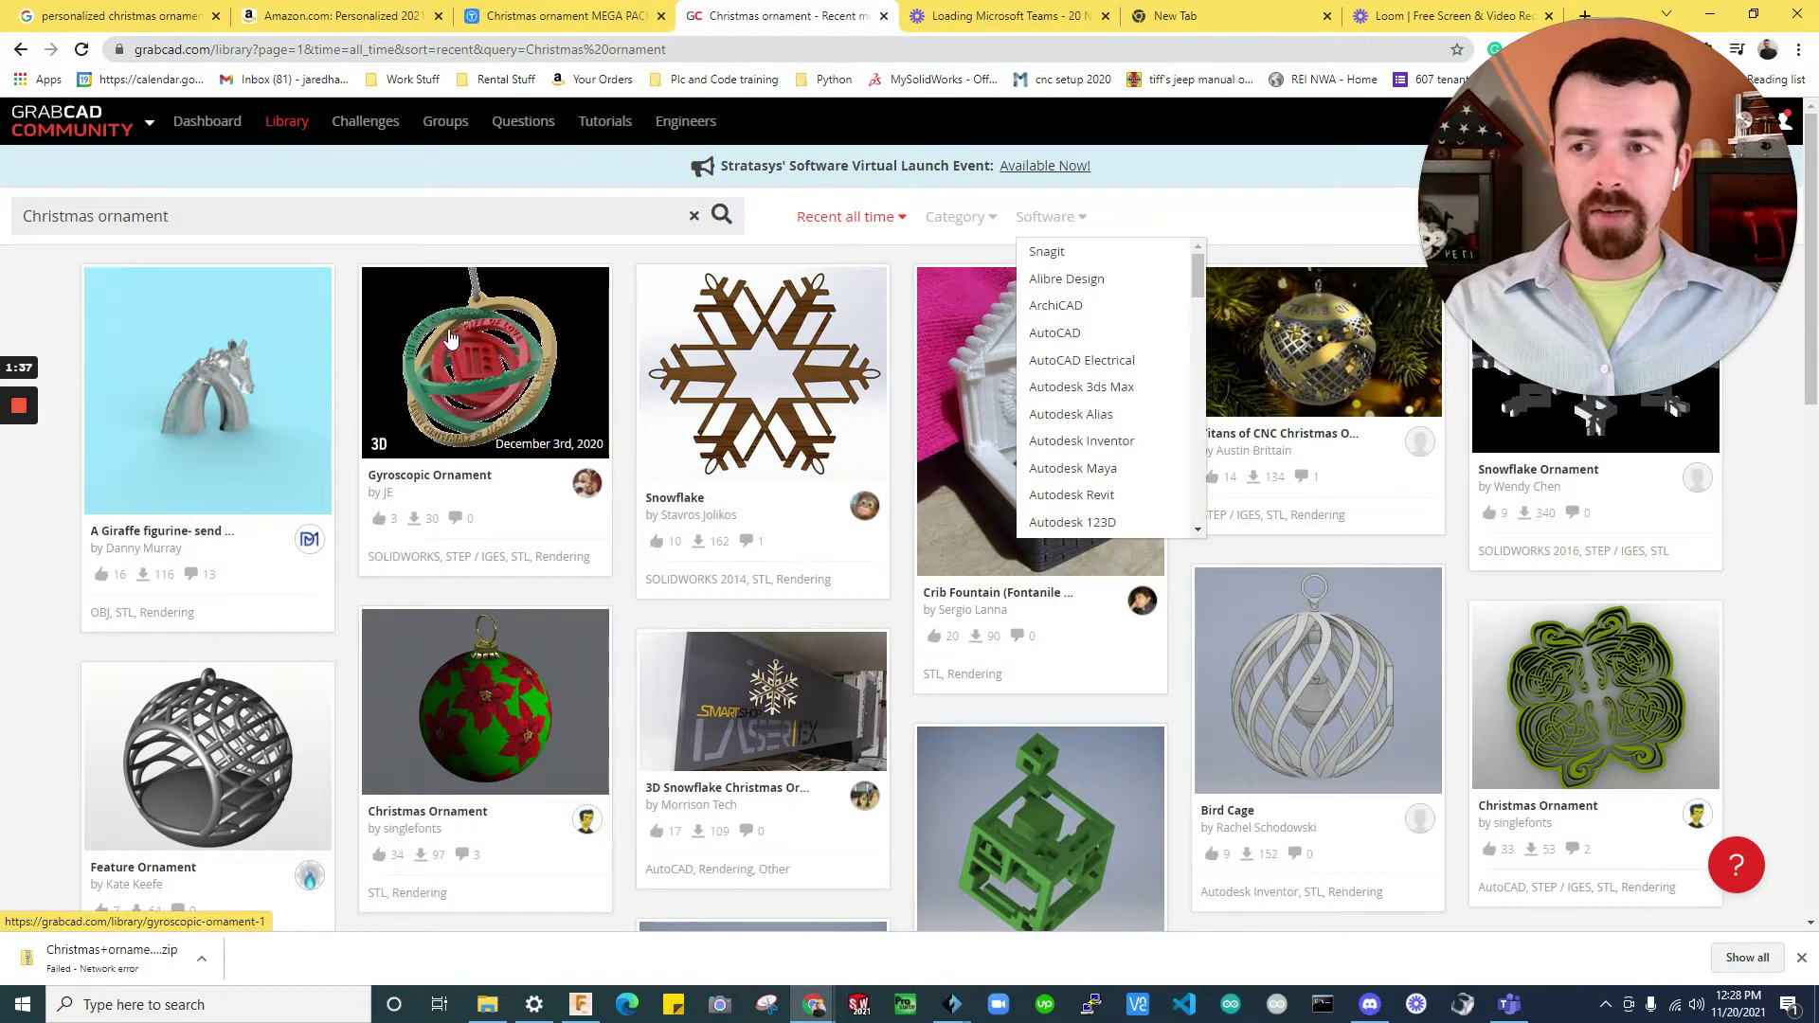
pyautogui.scroll(-4, 1077, 435)
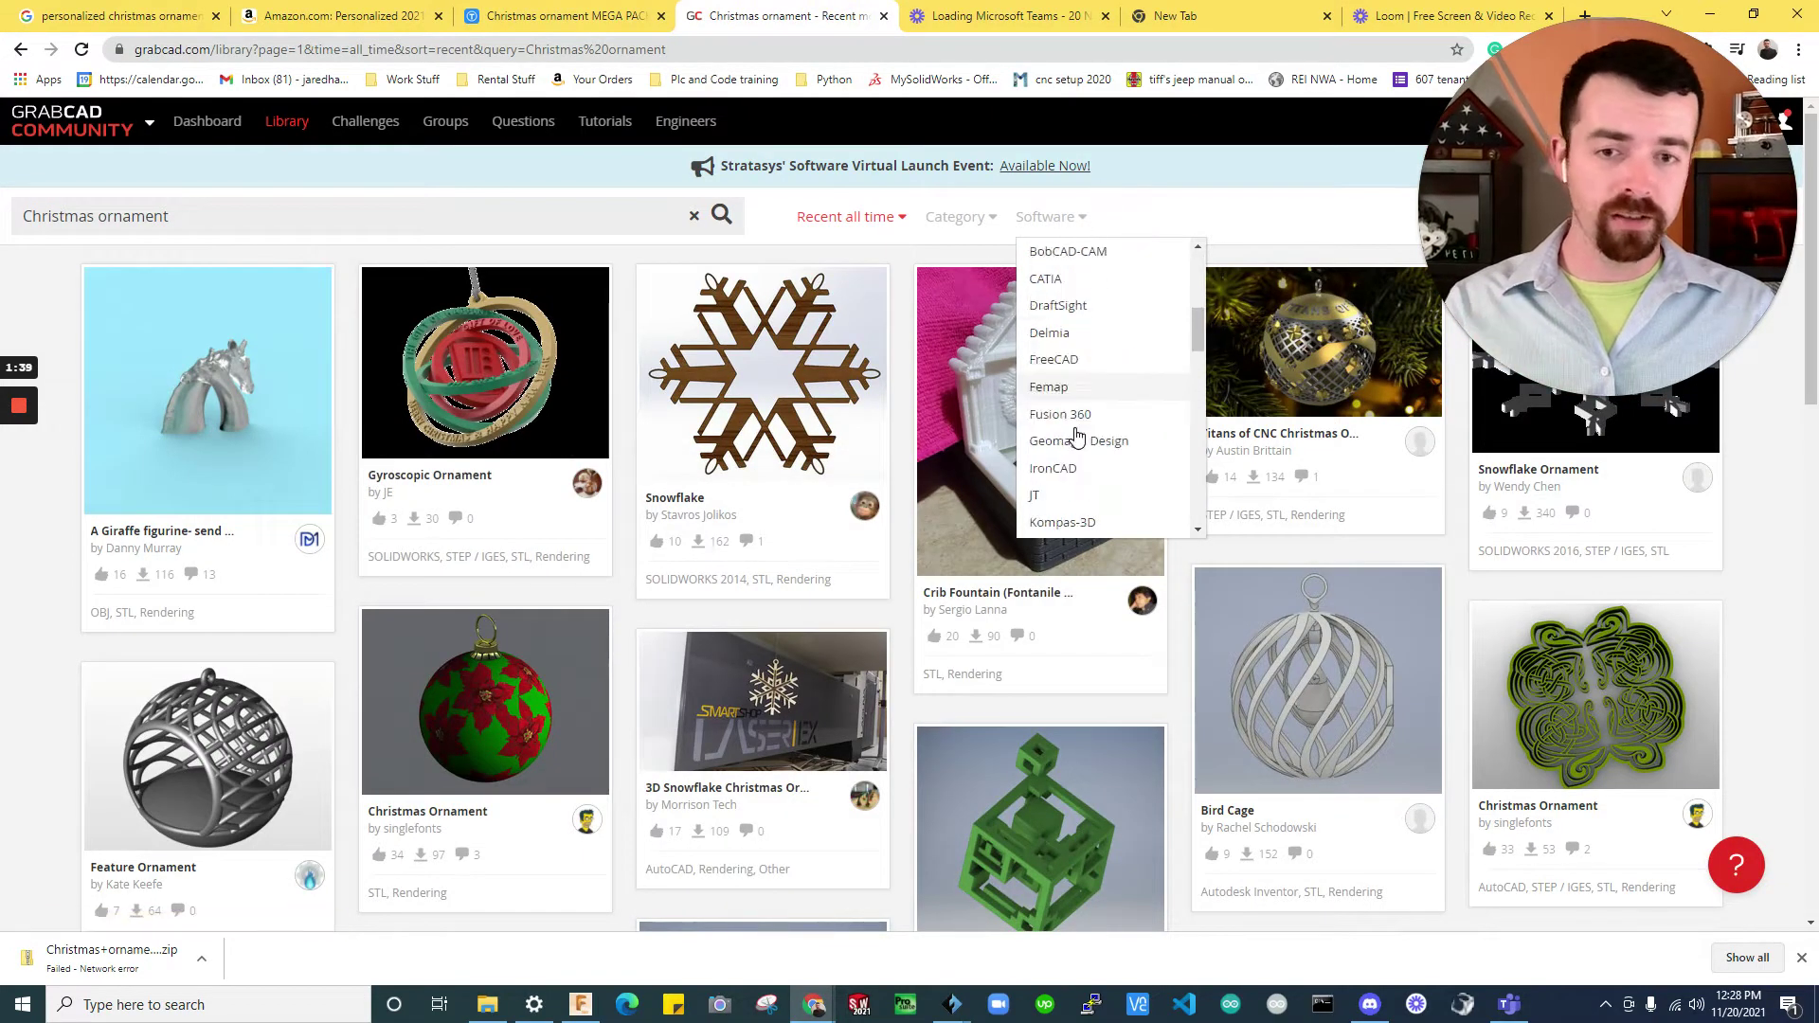
pyautogui.scroll(-3, 1077, 435)
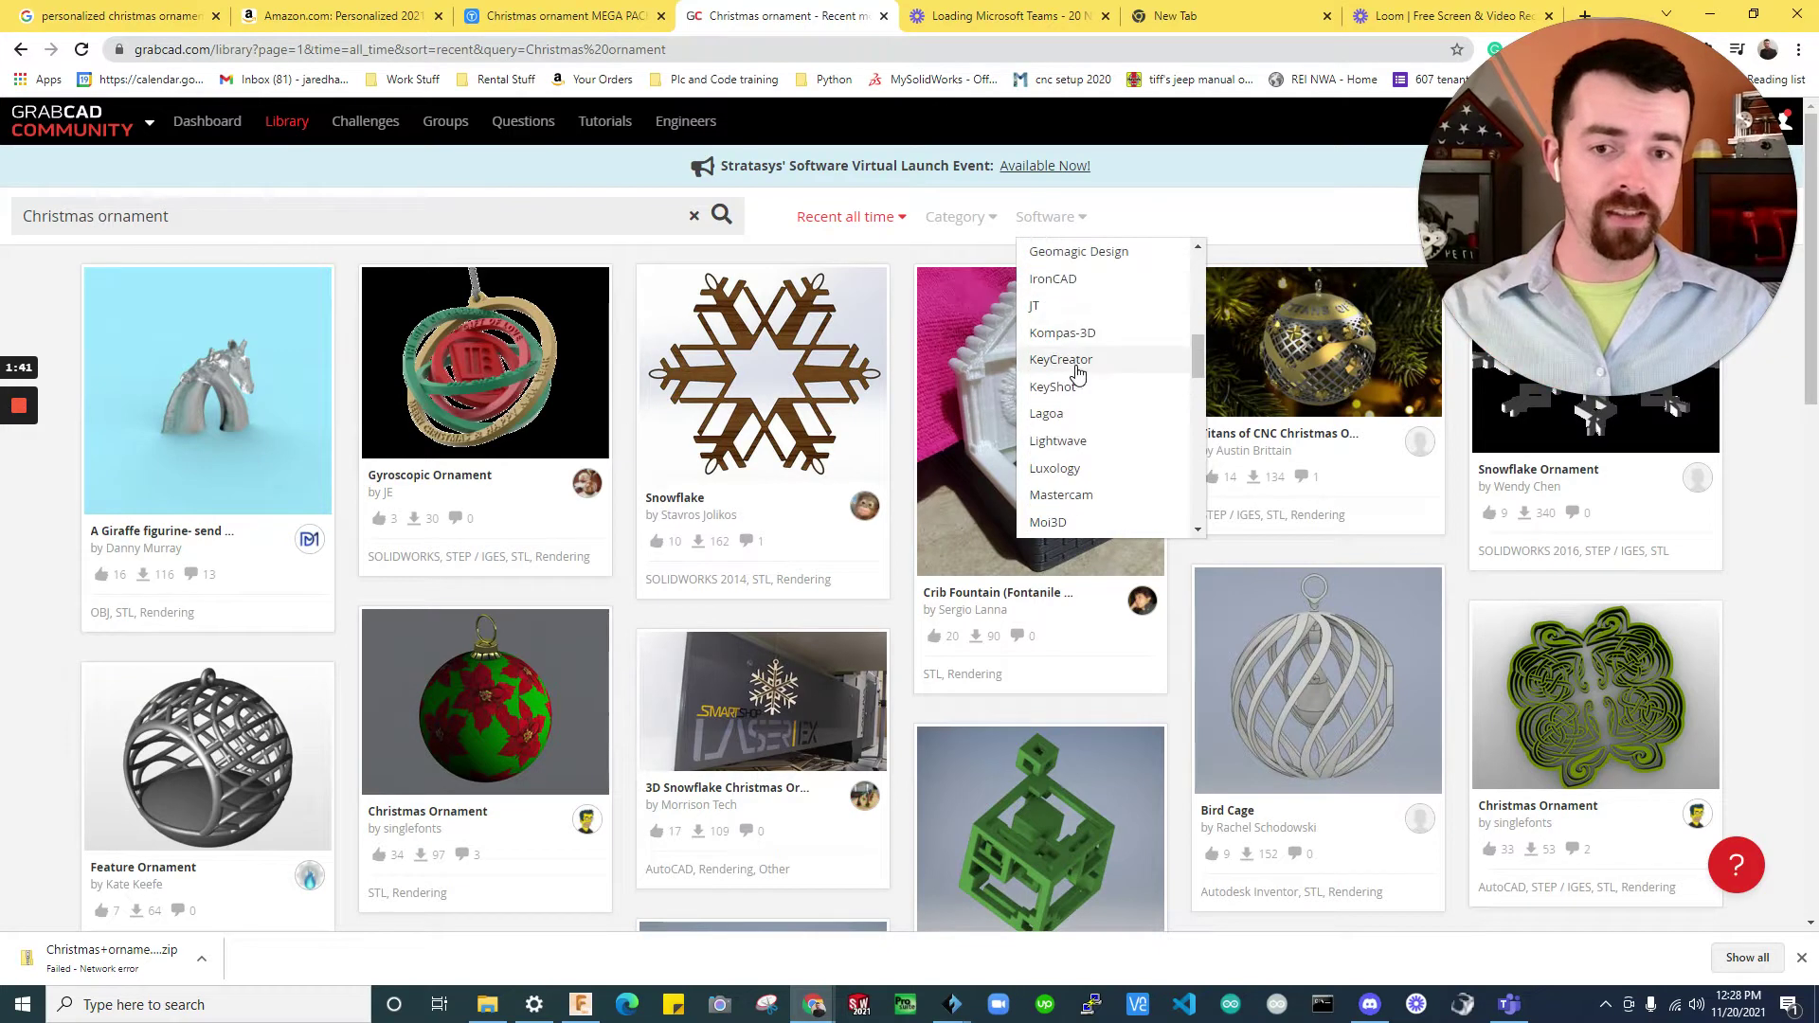
pyautogui.scroll(3, 1077, 372)
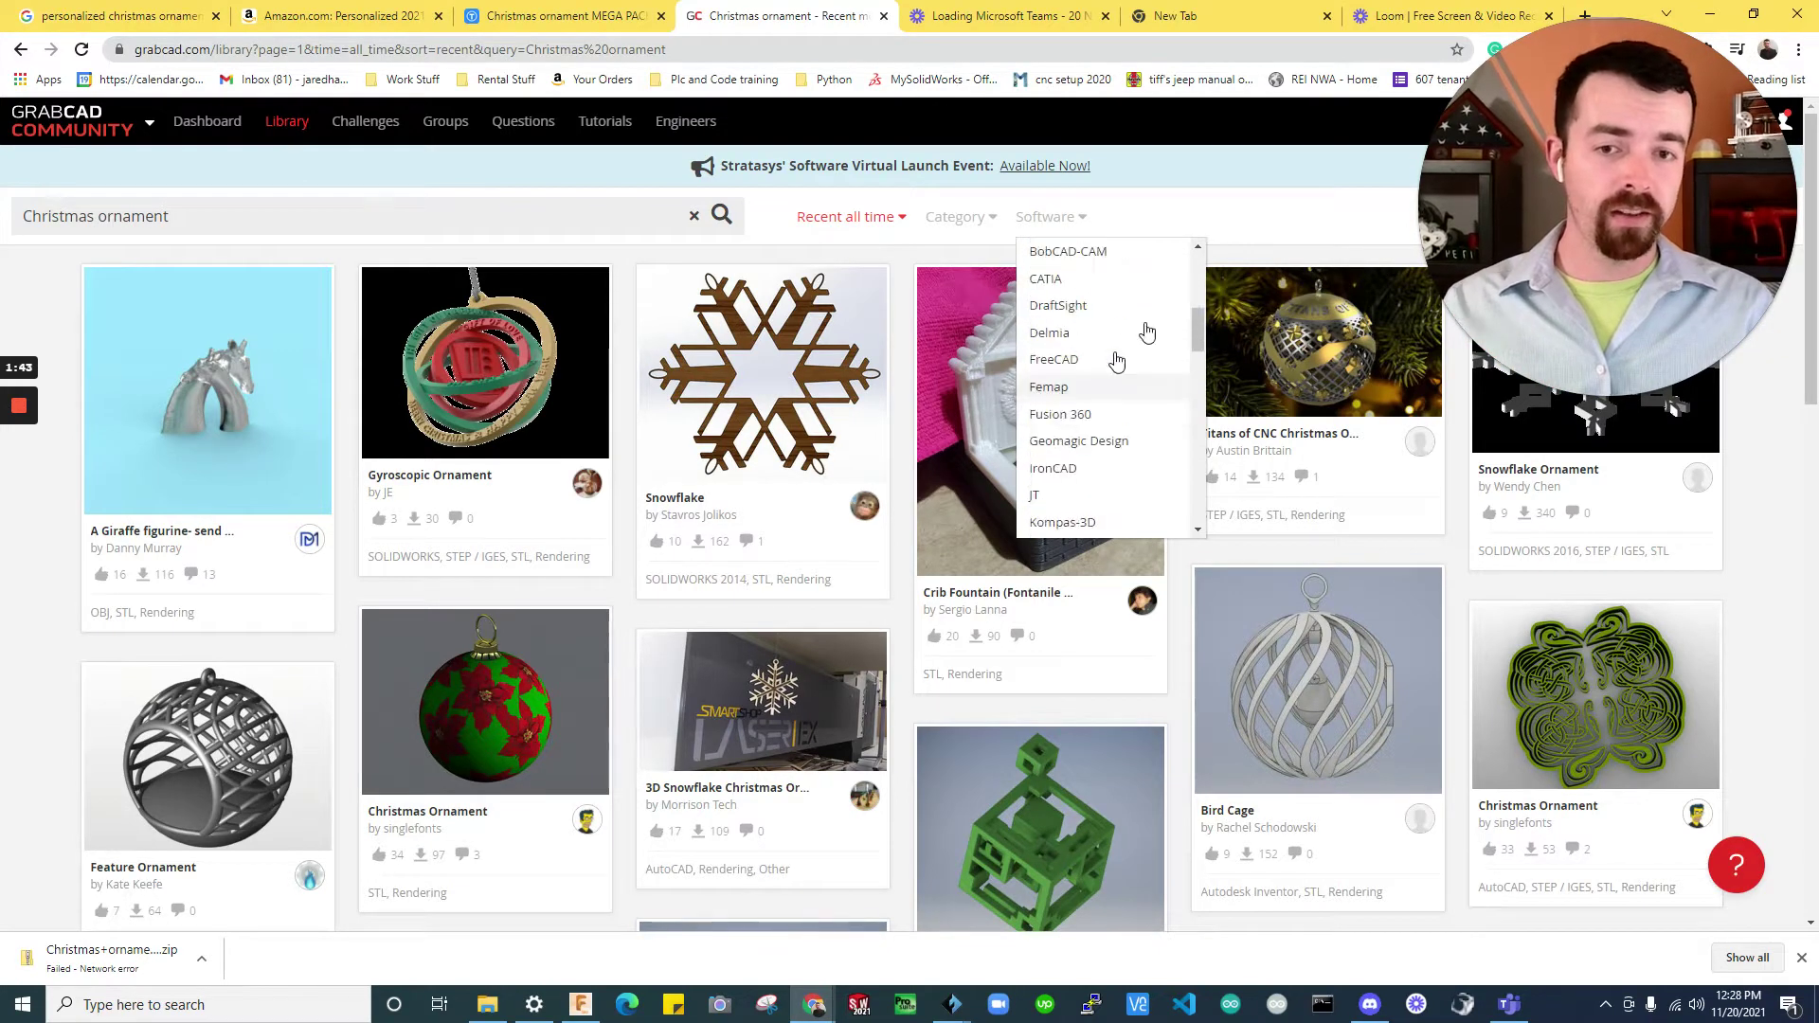
pyautogui.click(1280, 123)
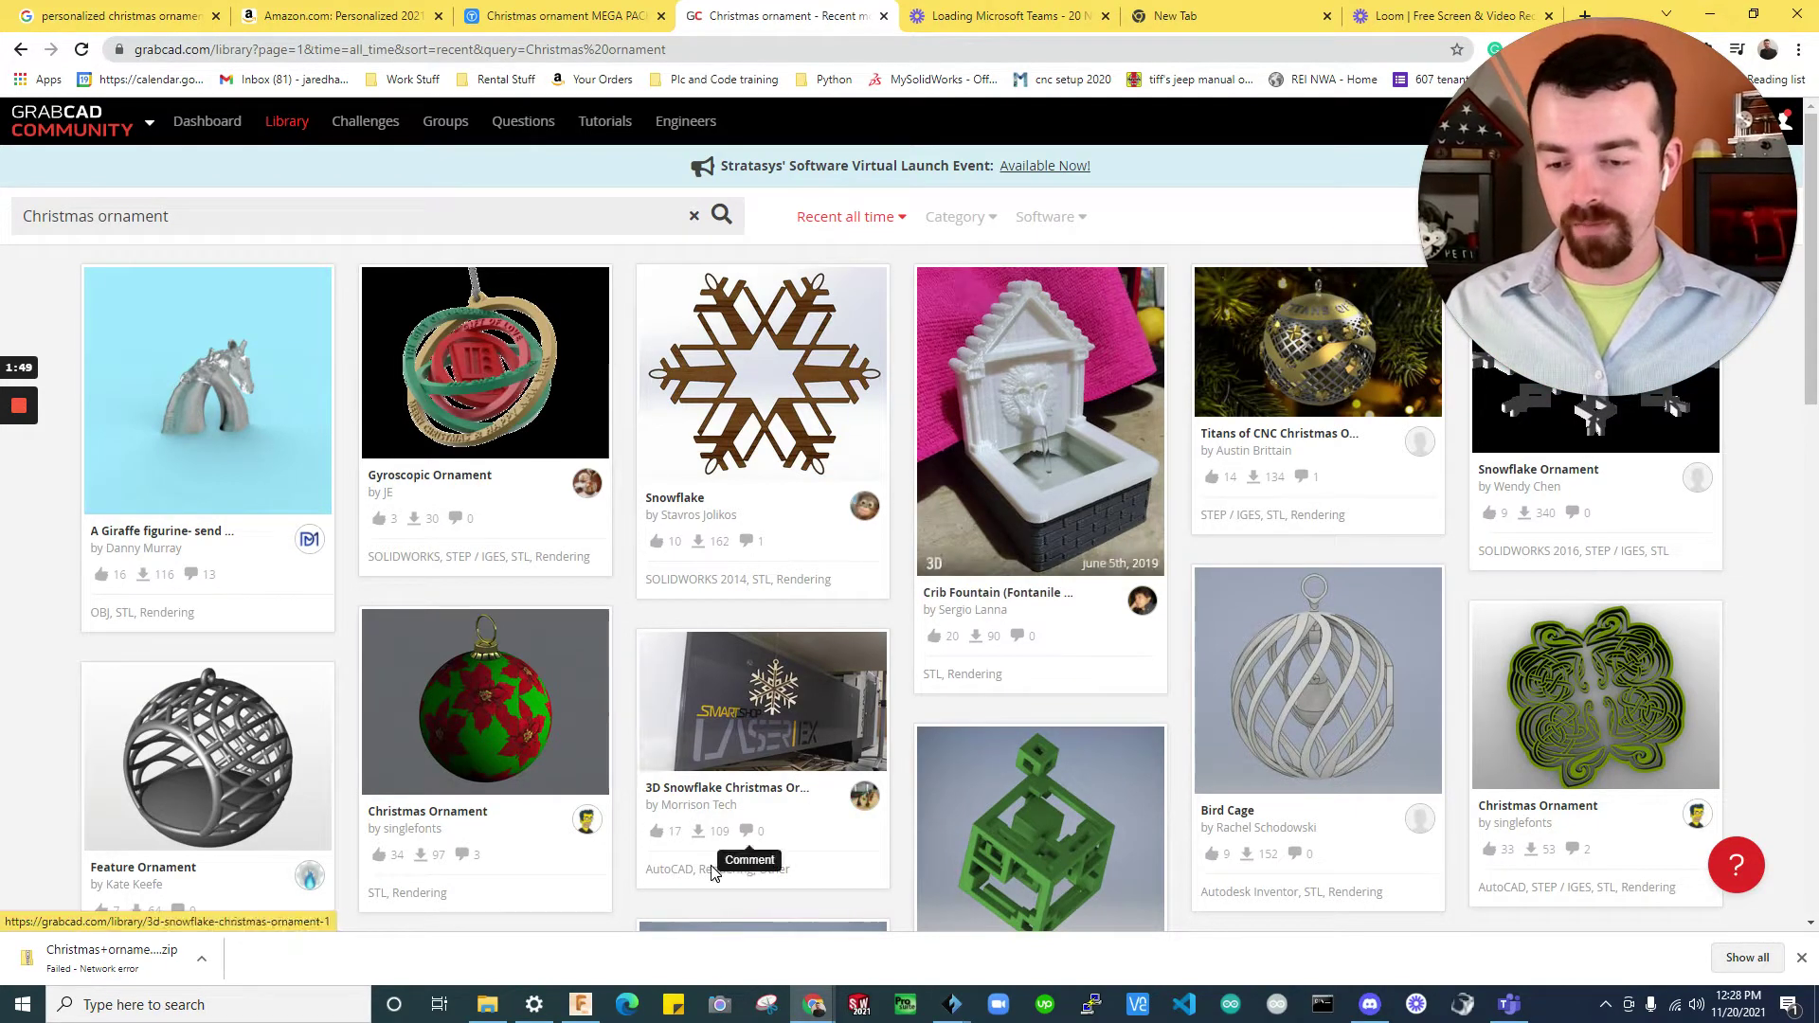
# Switch to Fusion 360 and examine the rendered flat name ornaments and the red orb ornament with text
pyautogui.click(595, 1007)
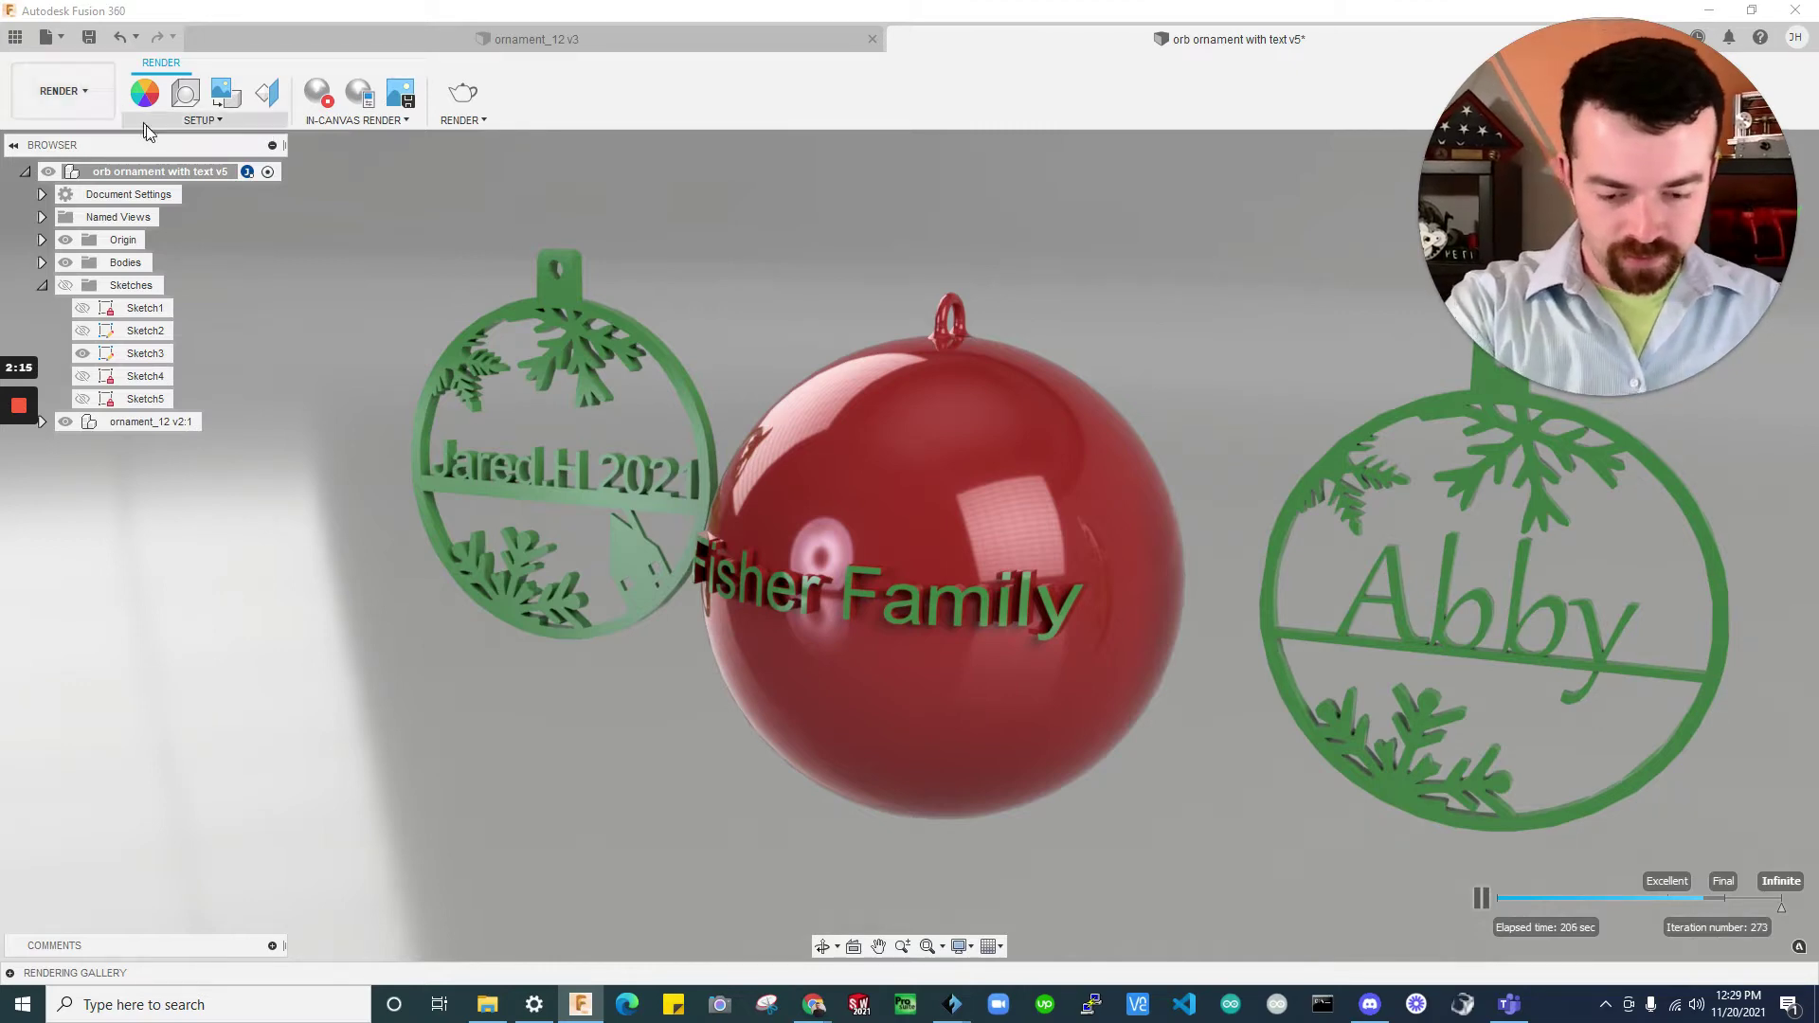
pyautogui.moveTo(19, 473)
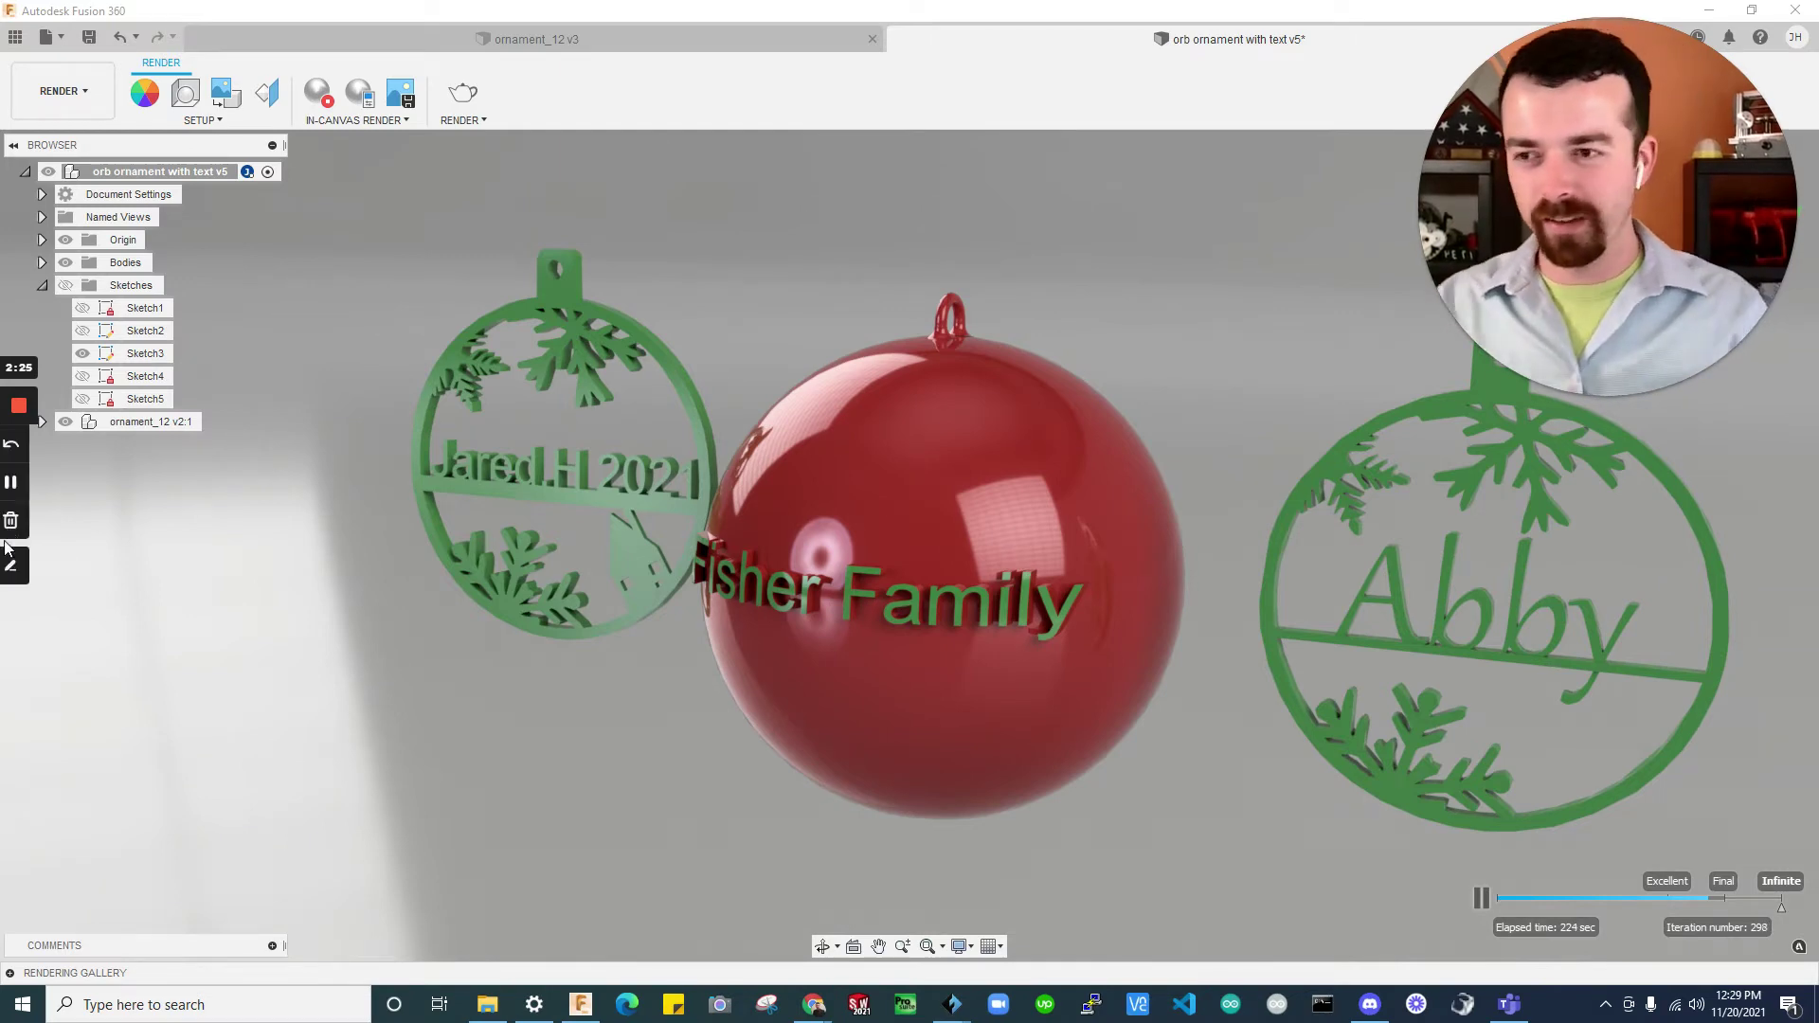
pyautogui.click(610, 208)
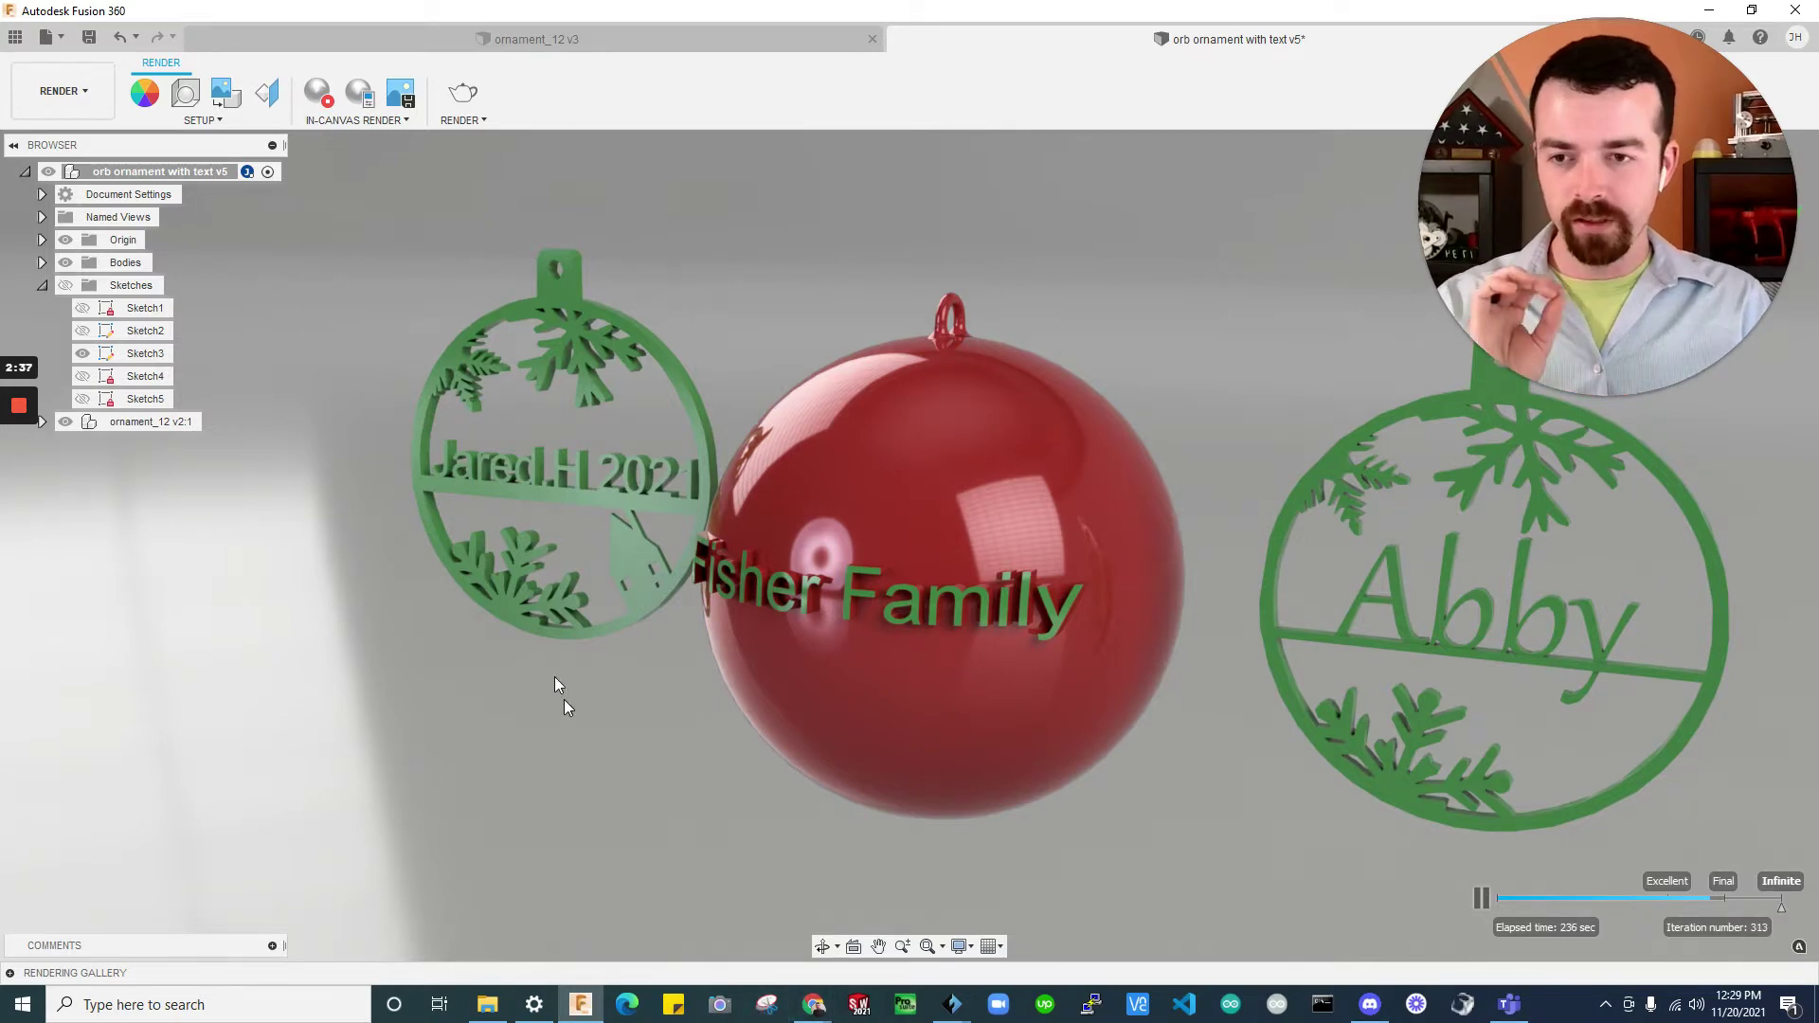
pyautogui.moveTo(653, 730); pyautogui.dragTo(432, 239)
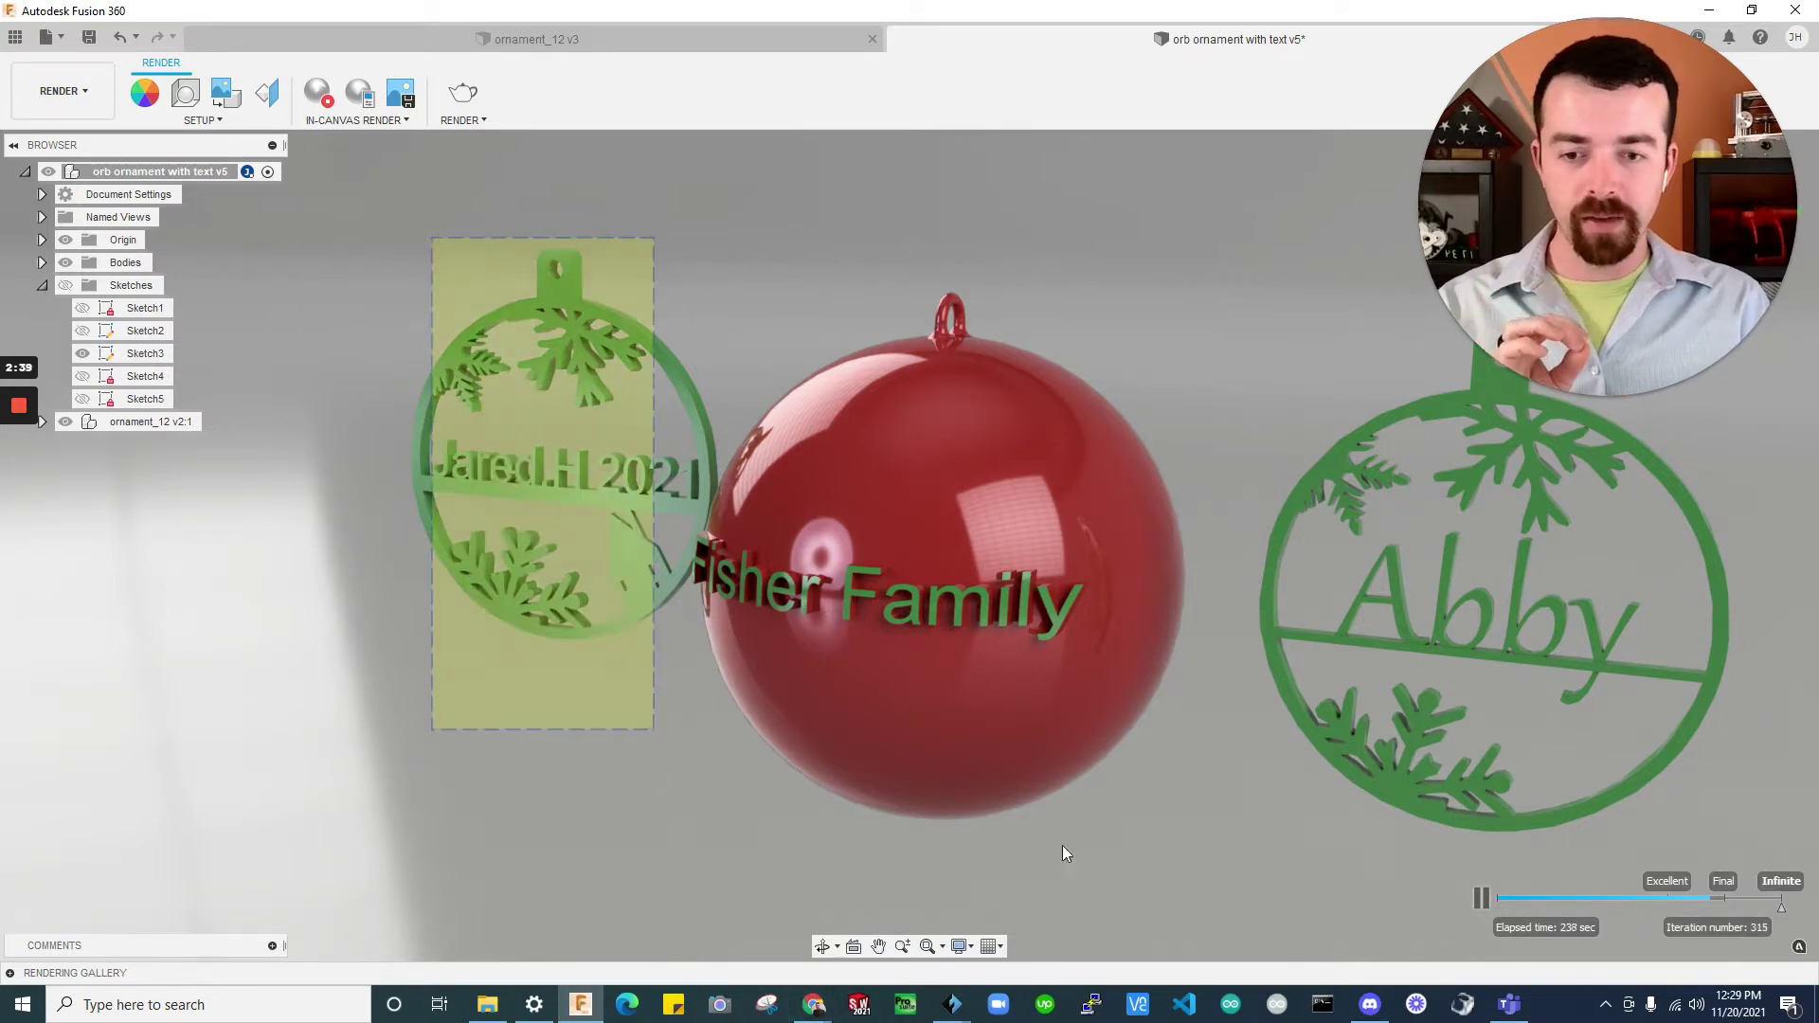
pyautogui.moveTo(1090, 876); pyautogui.dragTo(855, 286)
pyautogui.click(813, 254)
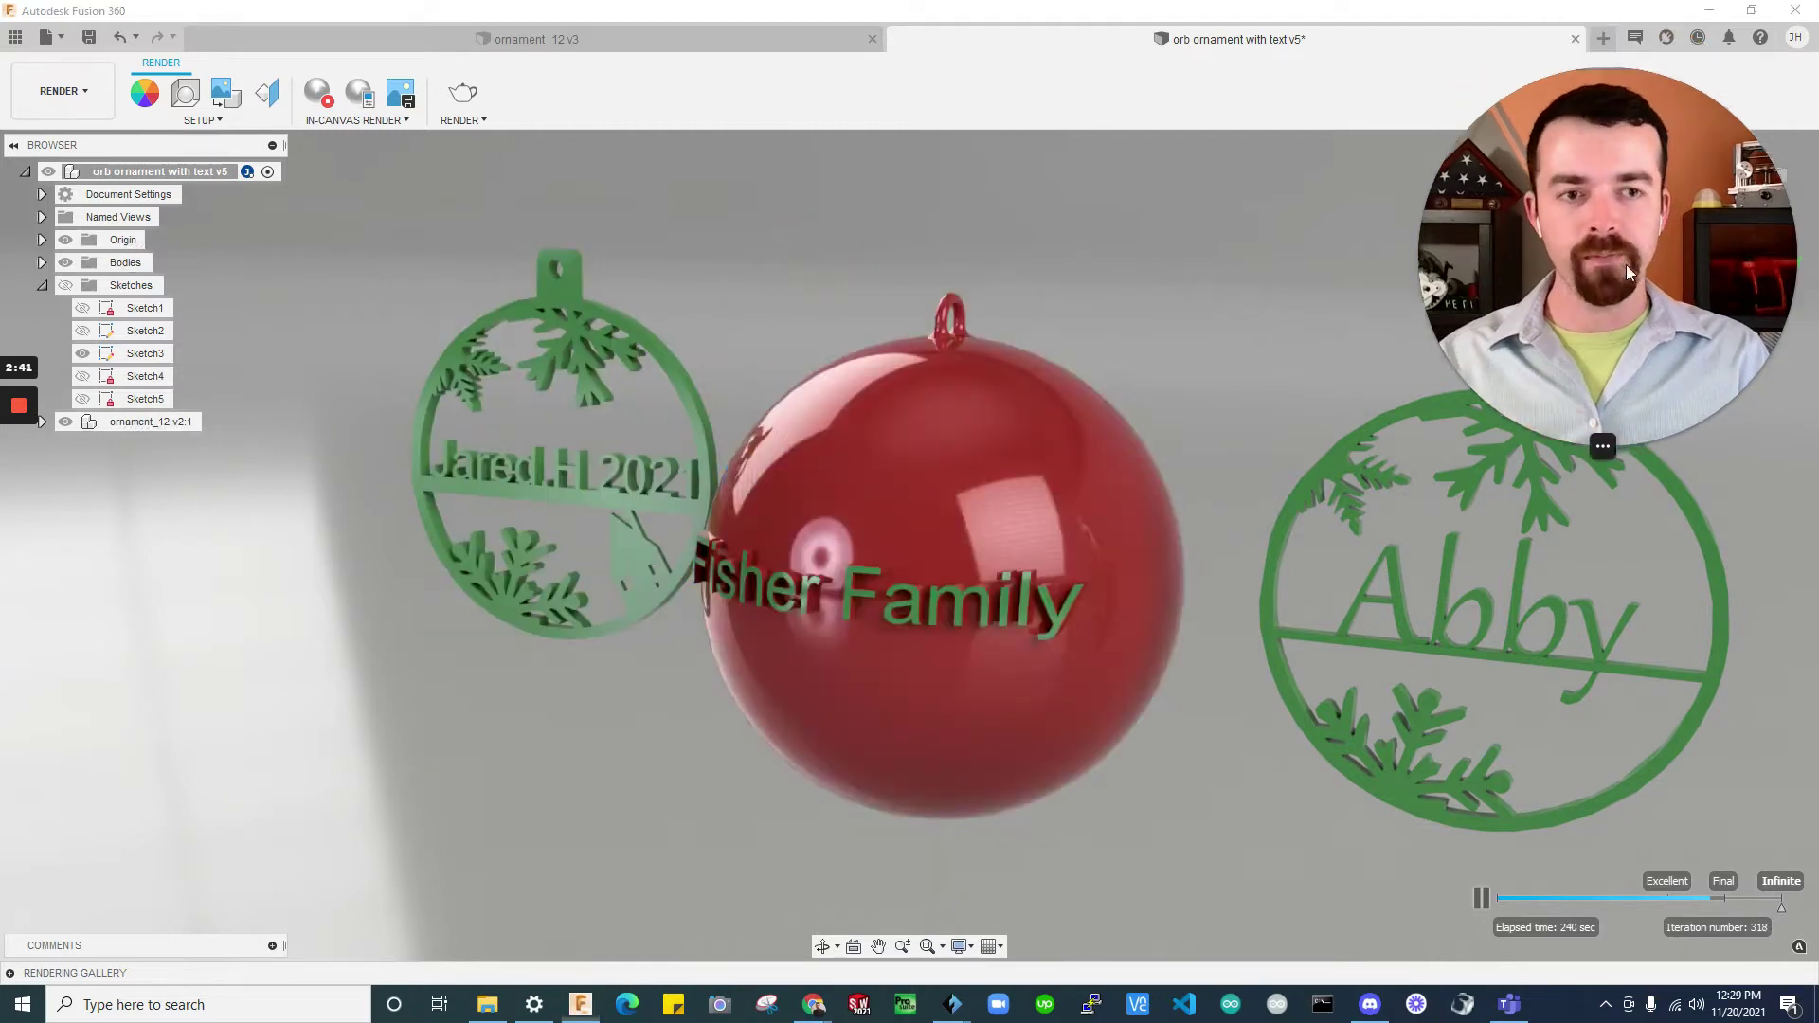
pyautogui.click(1572, 471)
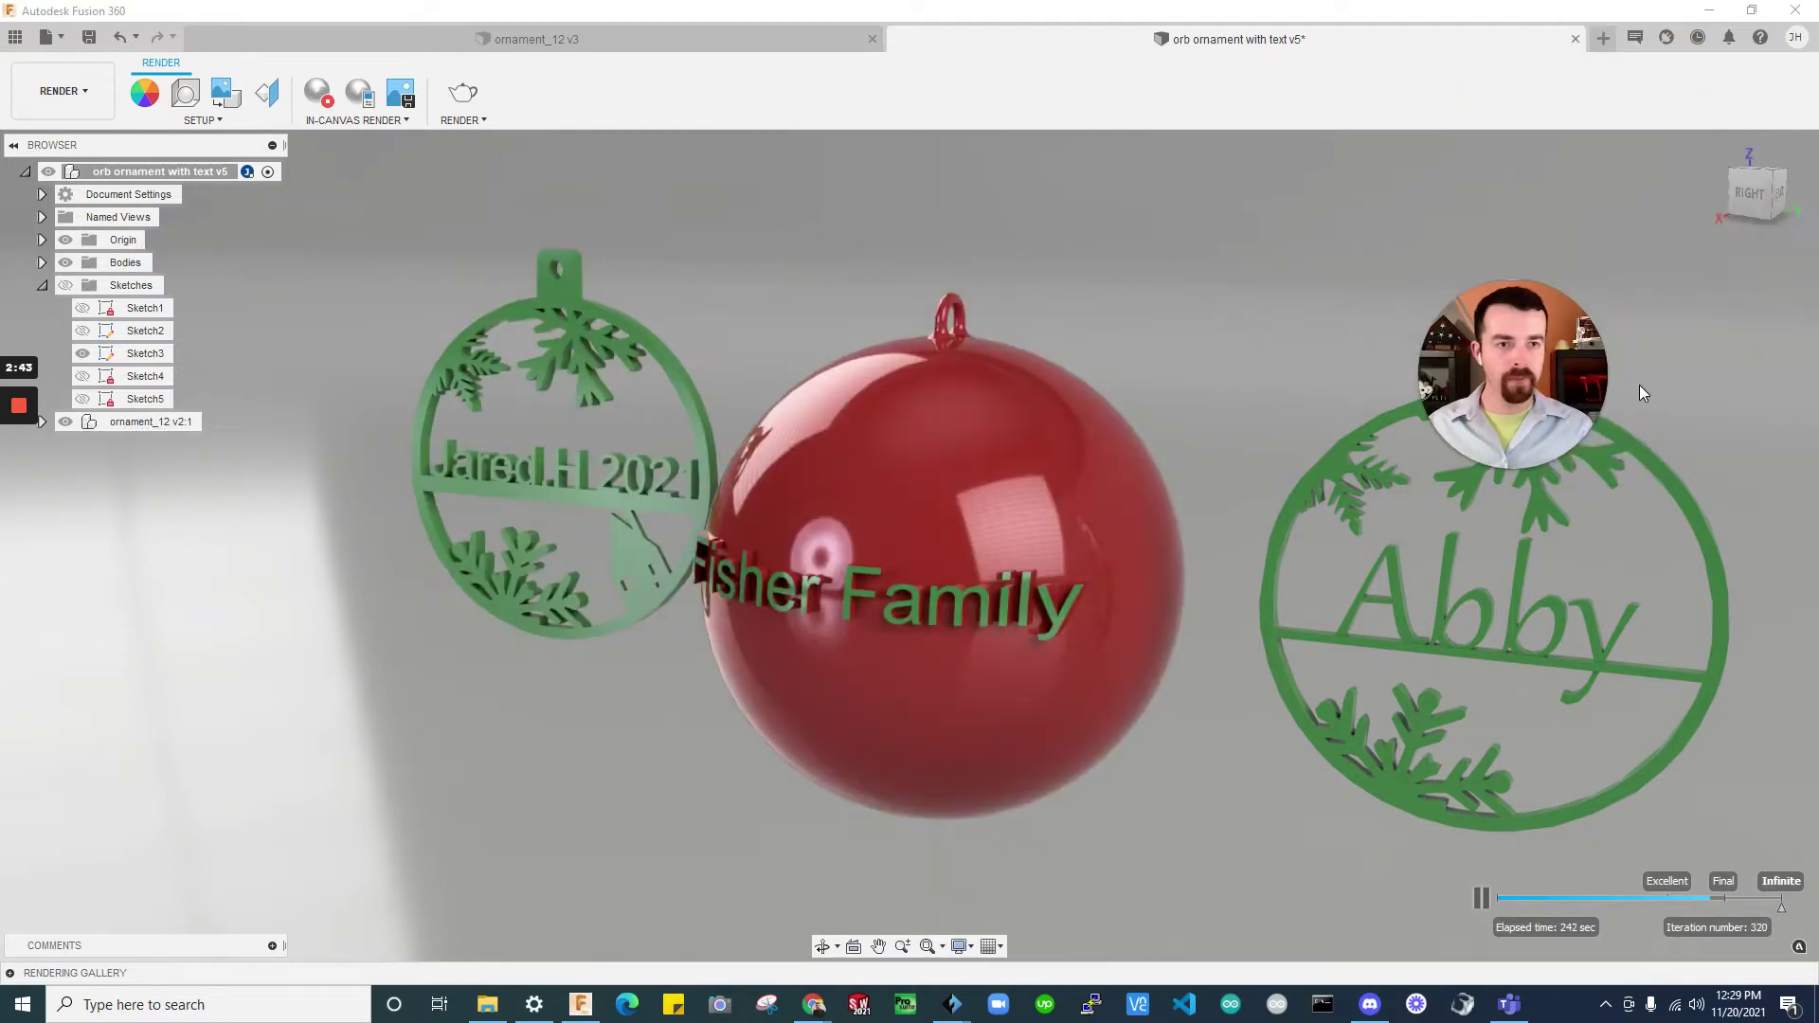
pyautogui.moveTo(1549, 390); pyautogui.dragTo(1738, 276)
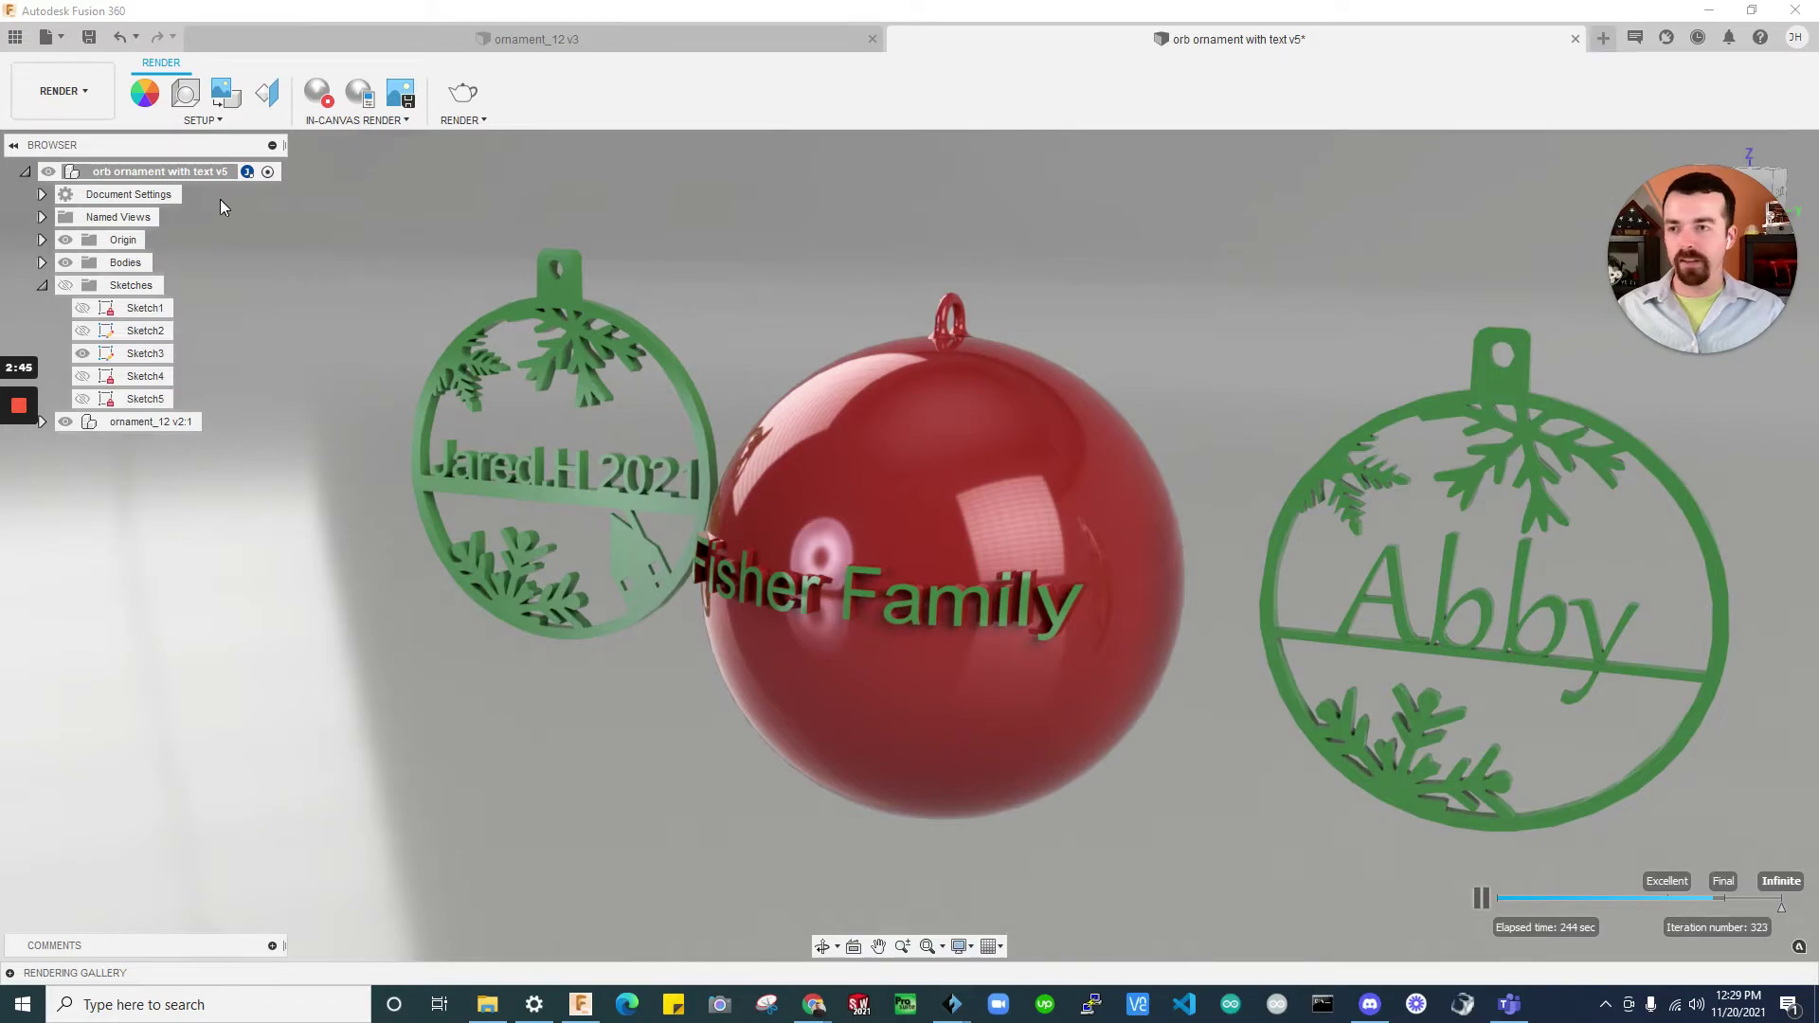
# Show the project's files, create a new design and save it as "xmas orb youtube" in the current project folder
pyautogui.click(15, 36)
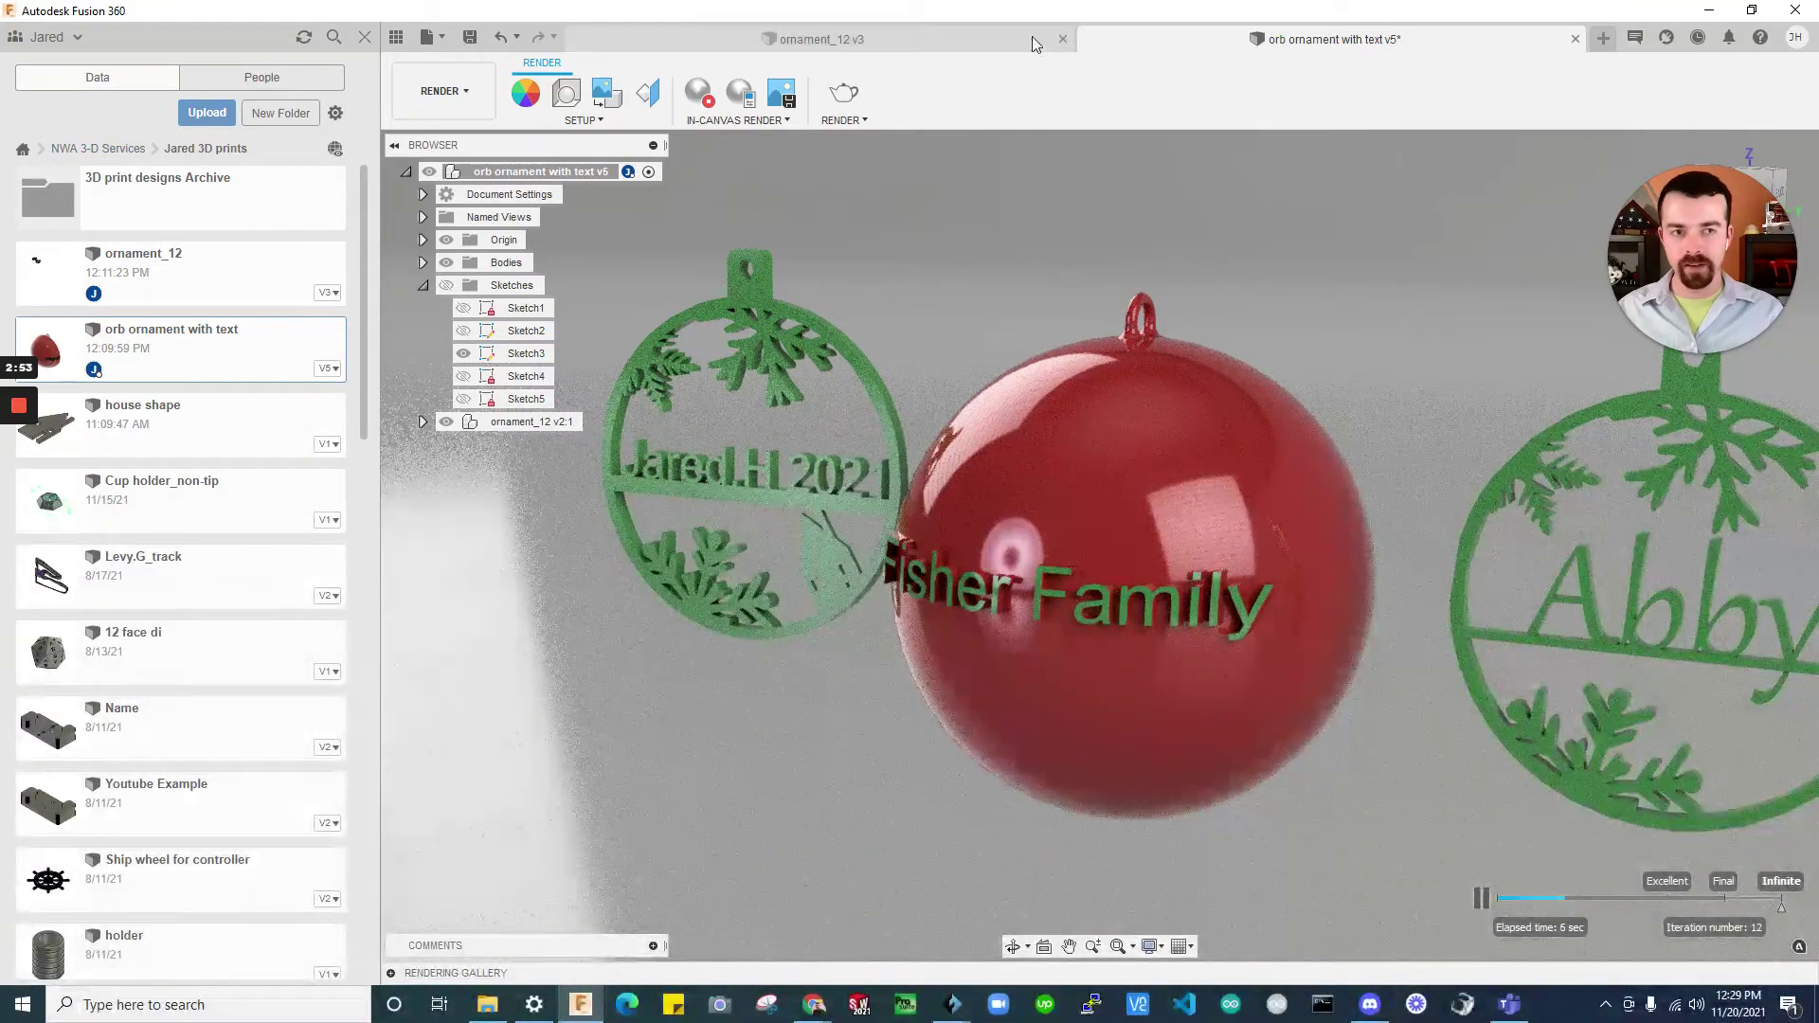
pyautogui.click(1603, 41)
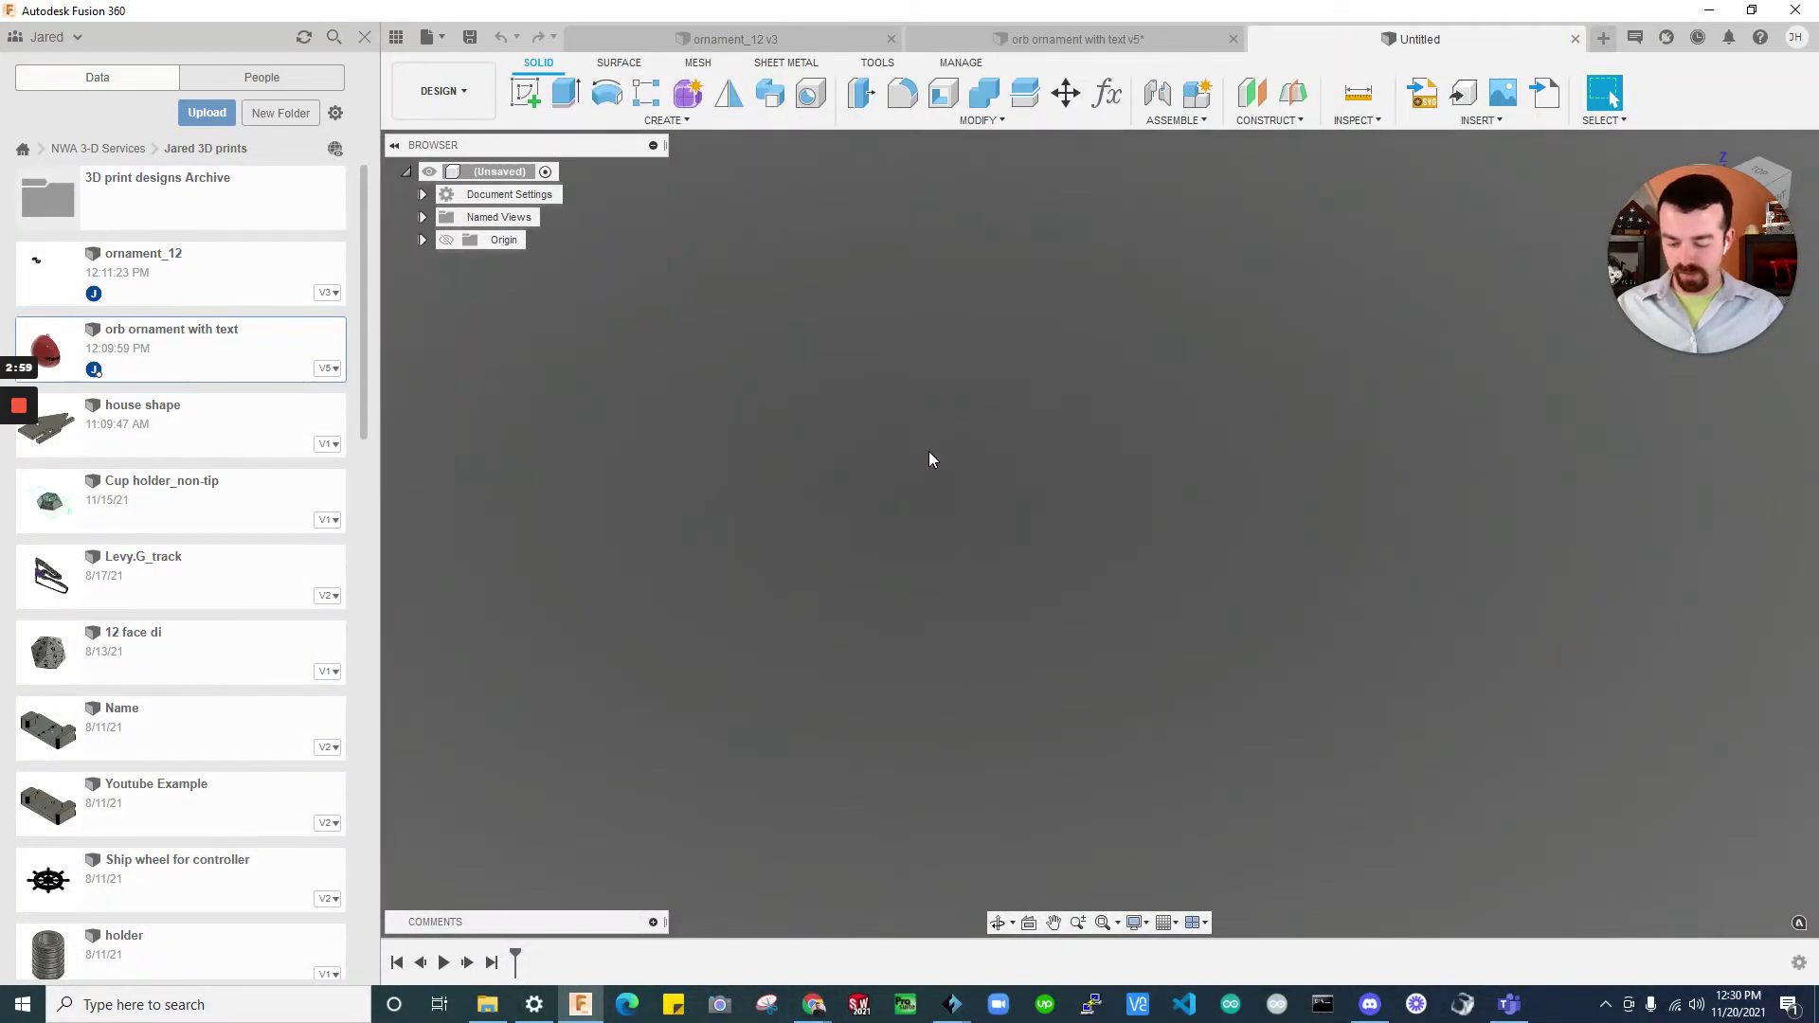
pyautogui.hotkey('ctrl', 's')
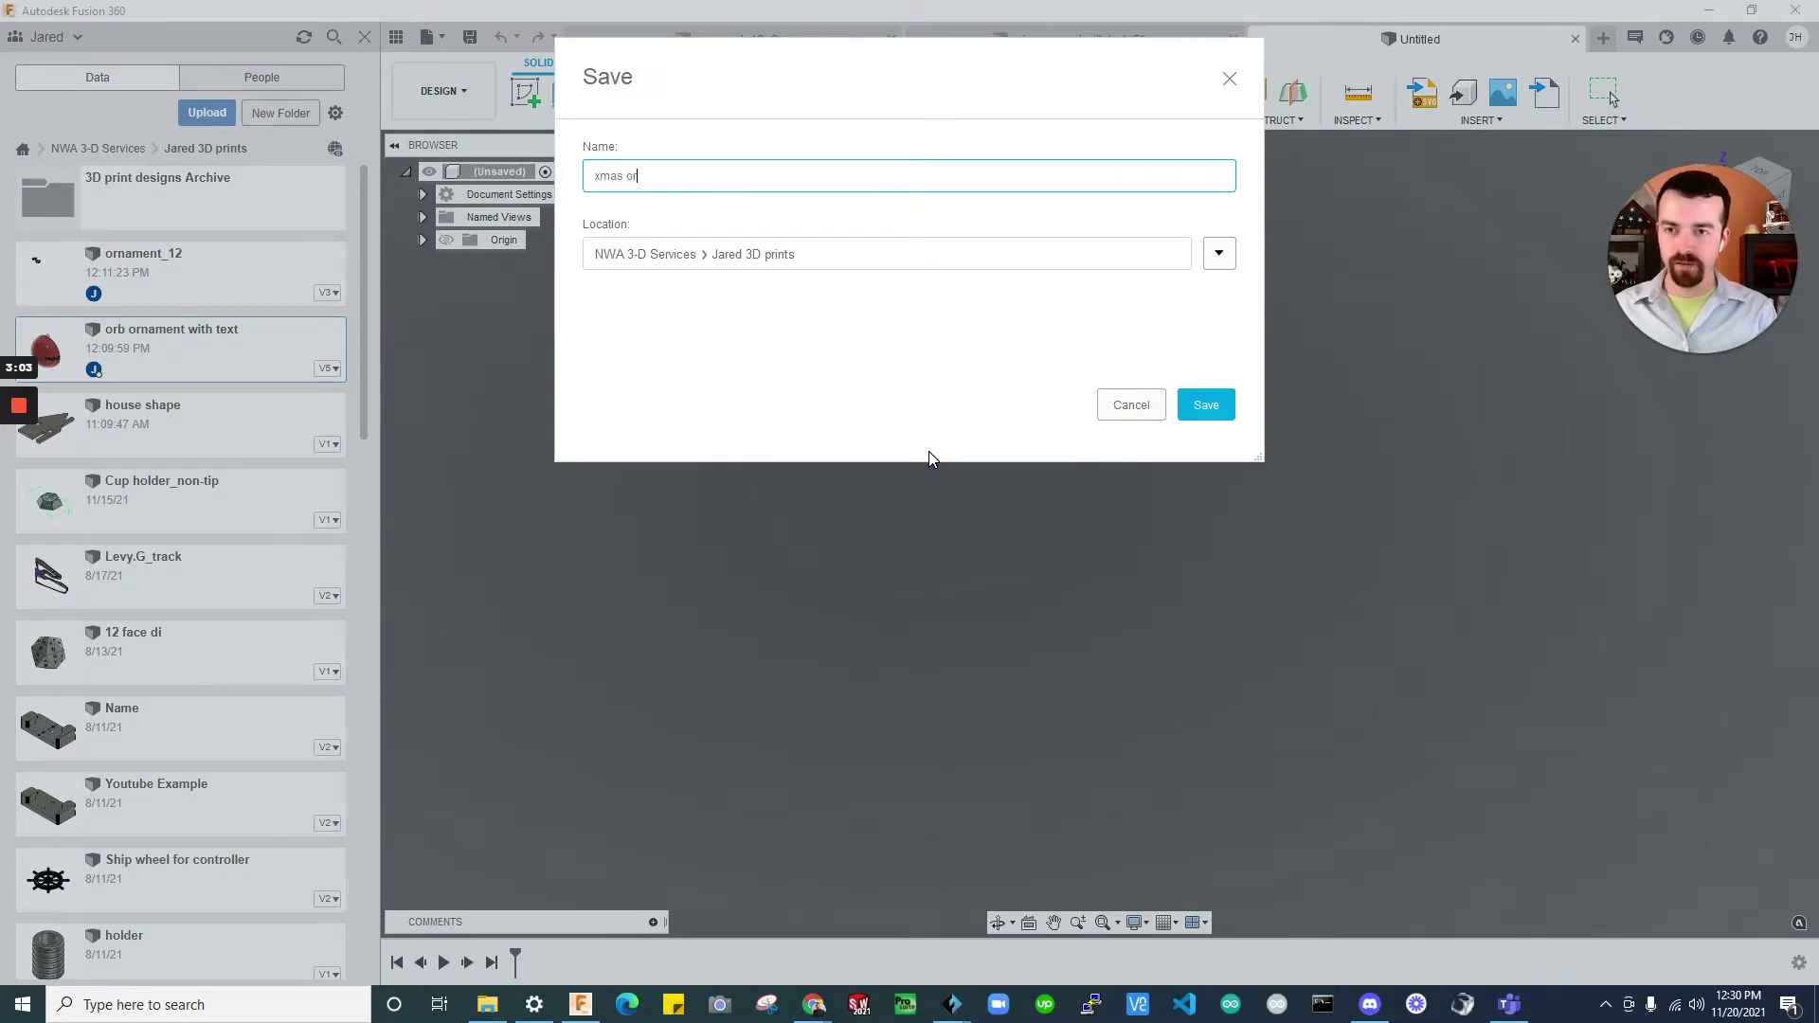
pyautogui.write('xmas orb youtube')
pyautogui.press('Return')
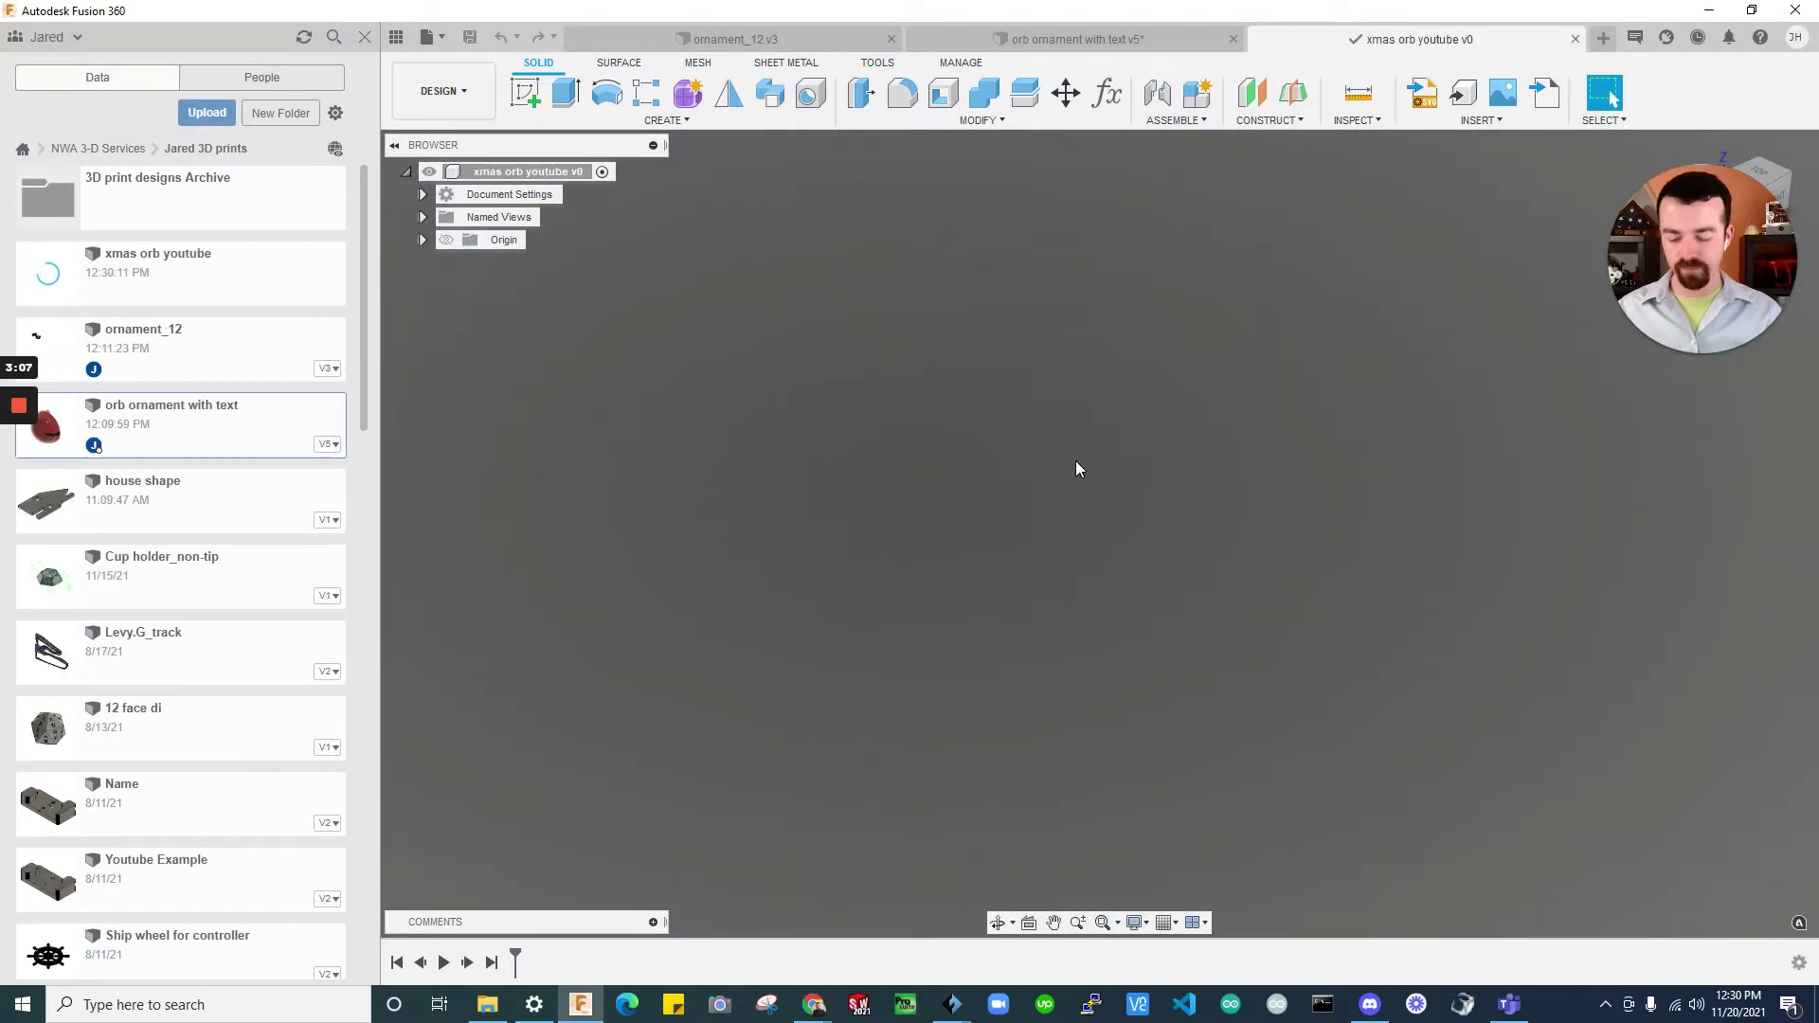
# Create another new design, save it as "xmas ornament custom" in the current project folder, and hide the project's file list
pyautogui.rightClick(185, 255)
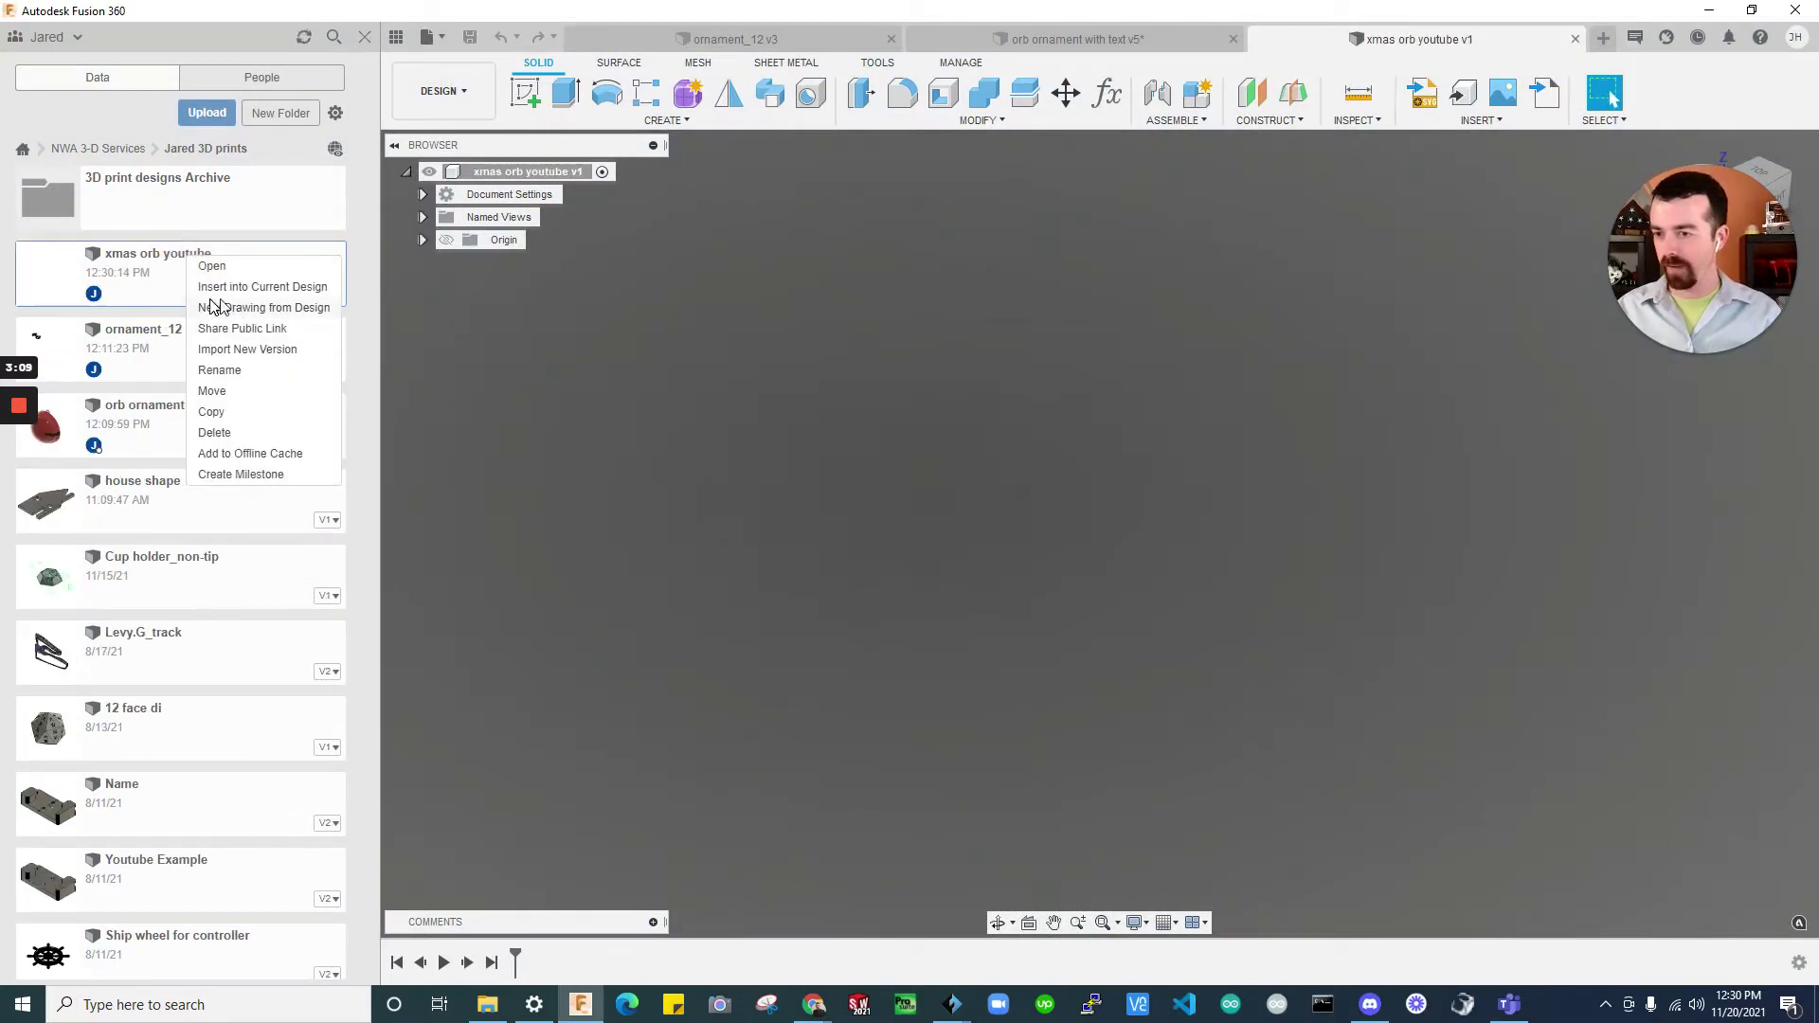
pyautogui.click(862, 423)
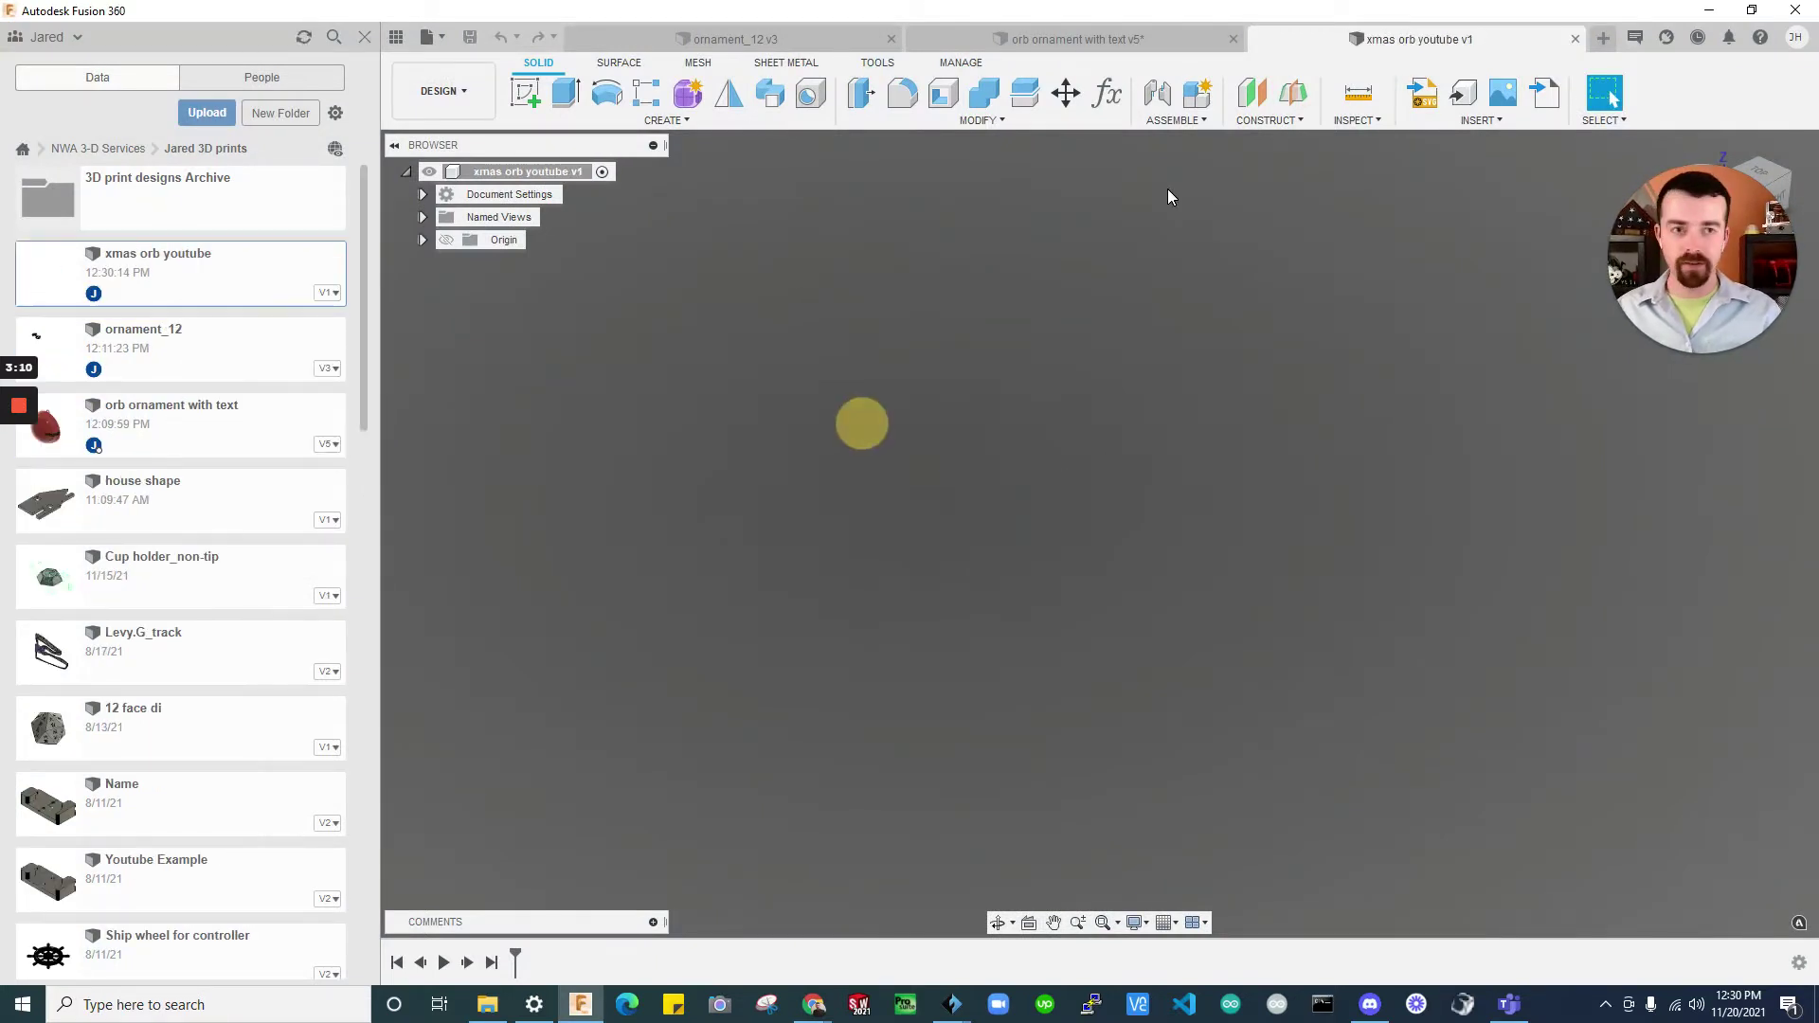
pyautogui.click(1602, 39)
pyautogui.click(962, 436)
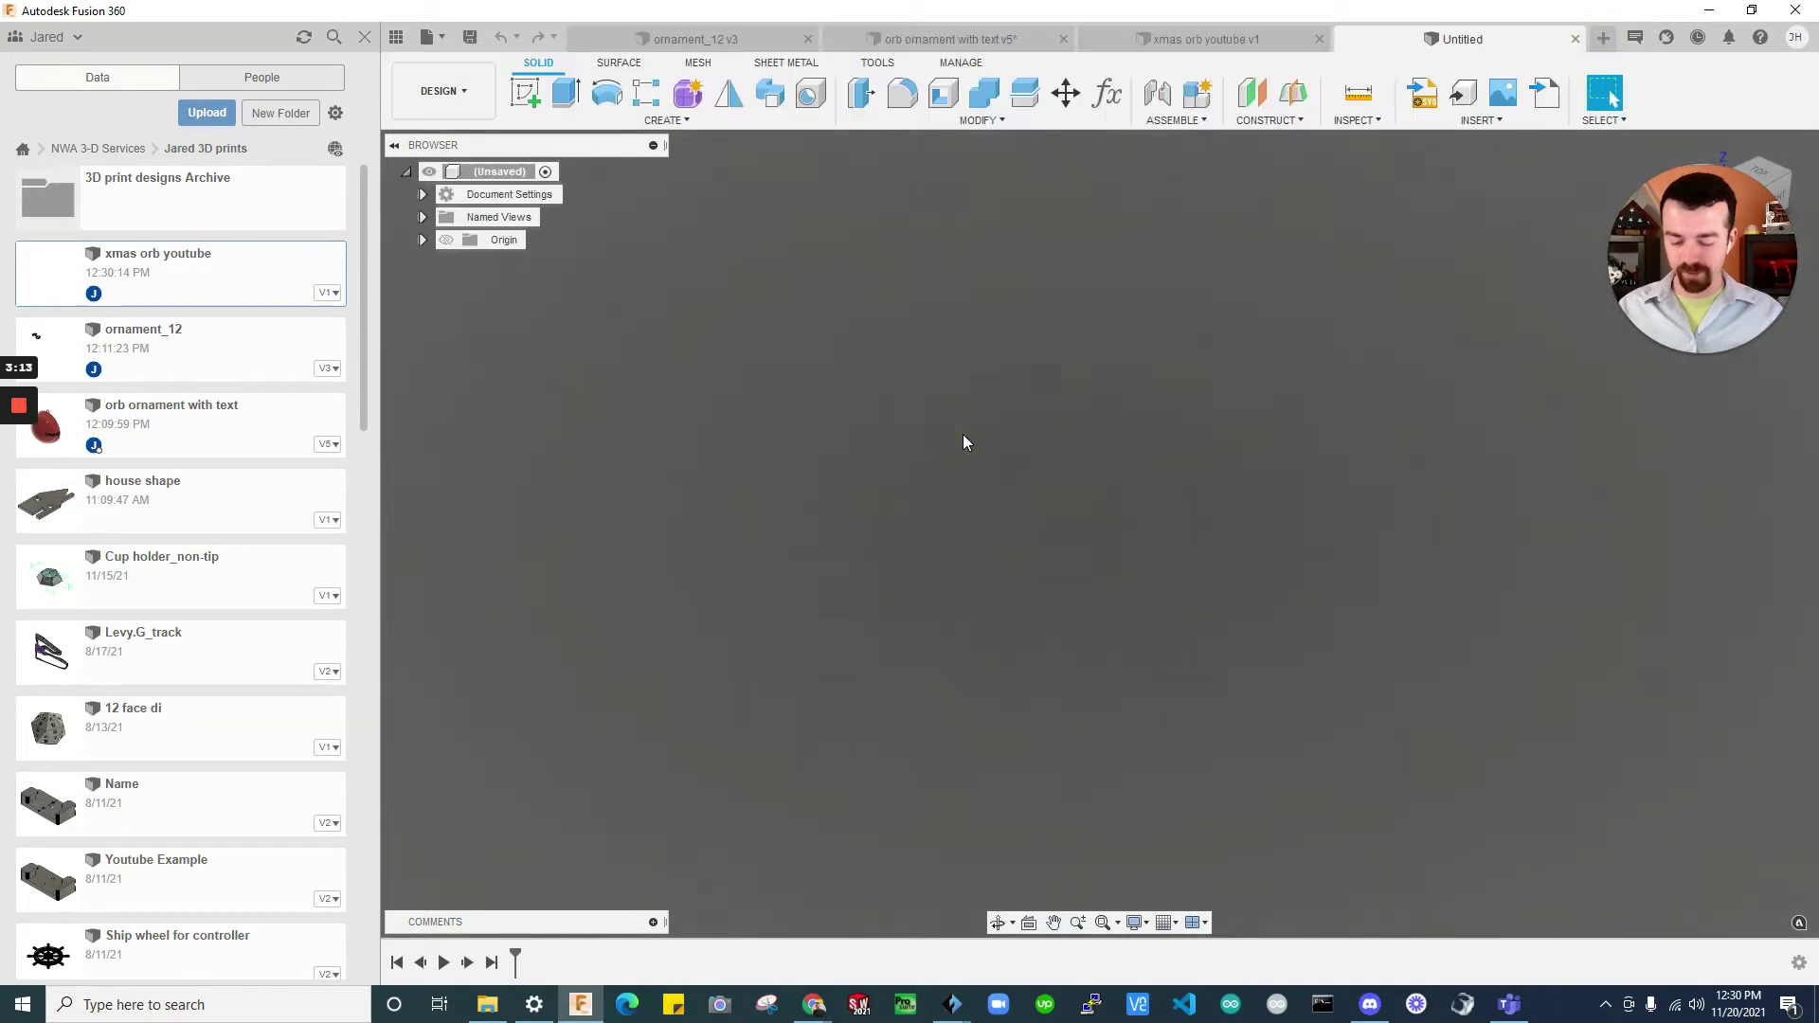
pyautogui.hotkey('ctrl', 's')
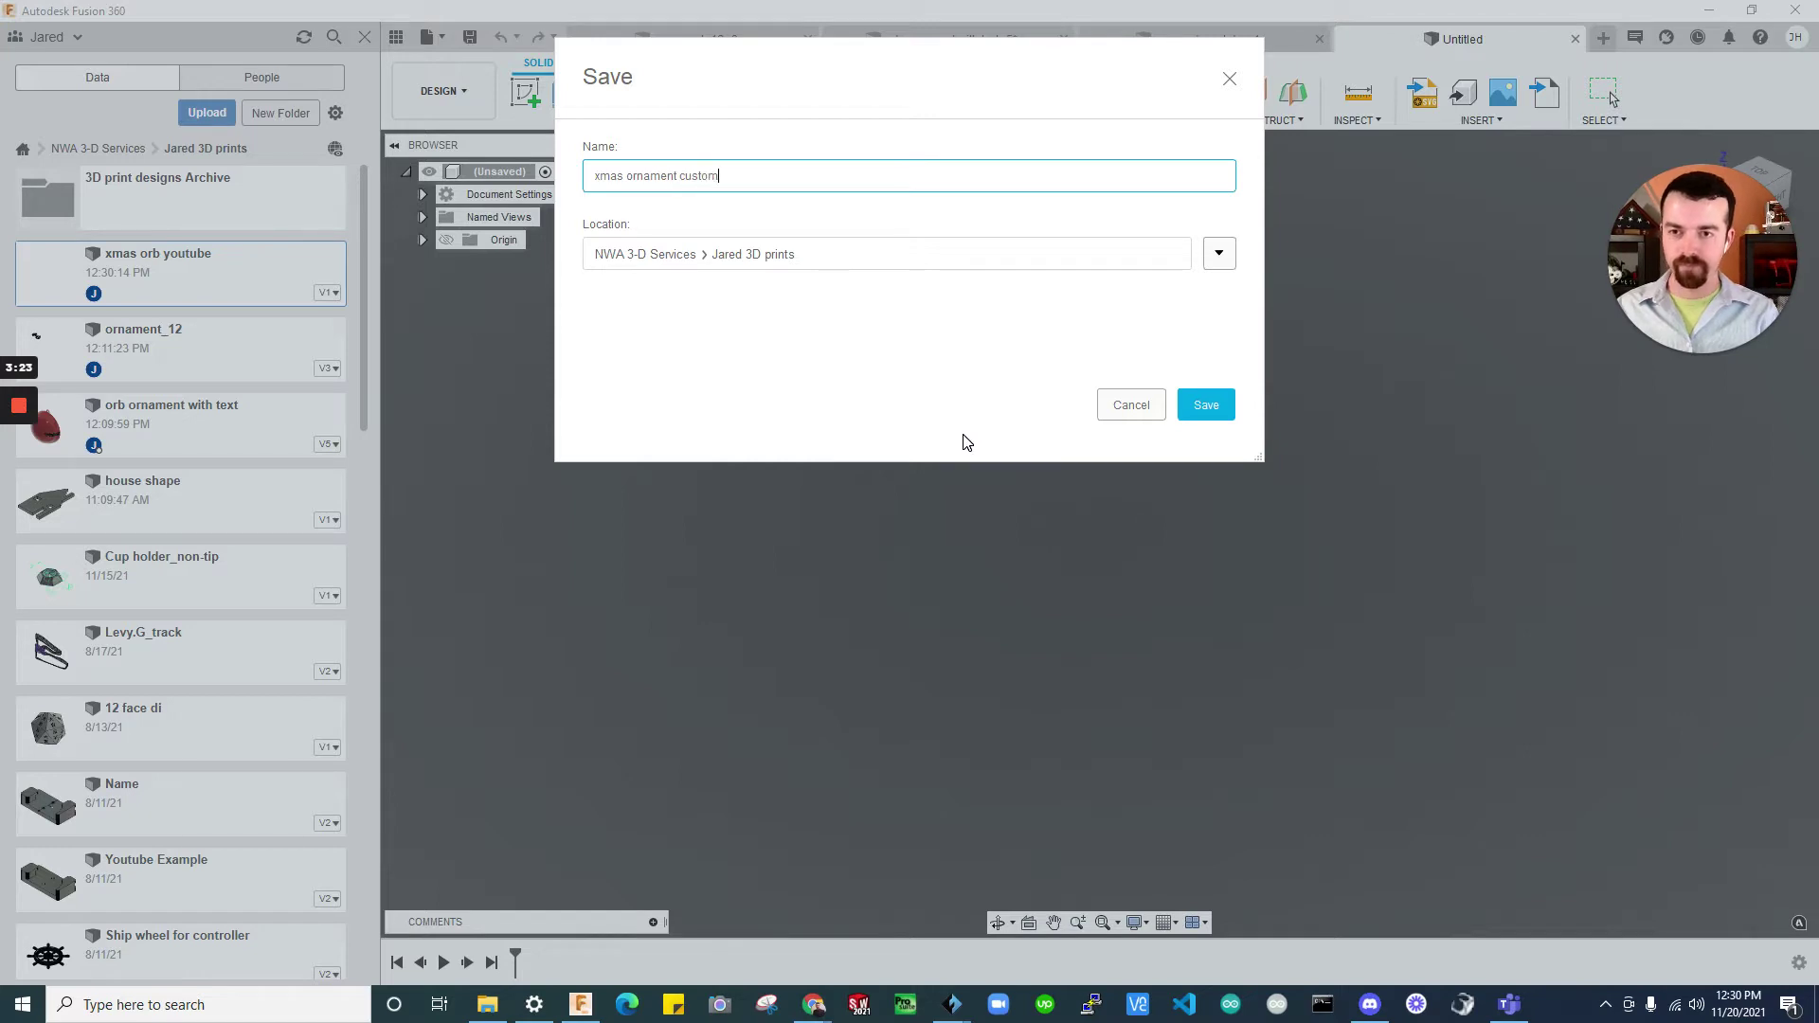
pyautogui.press('Return')
pyautogui.click(965, 437)
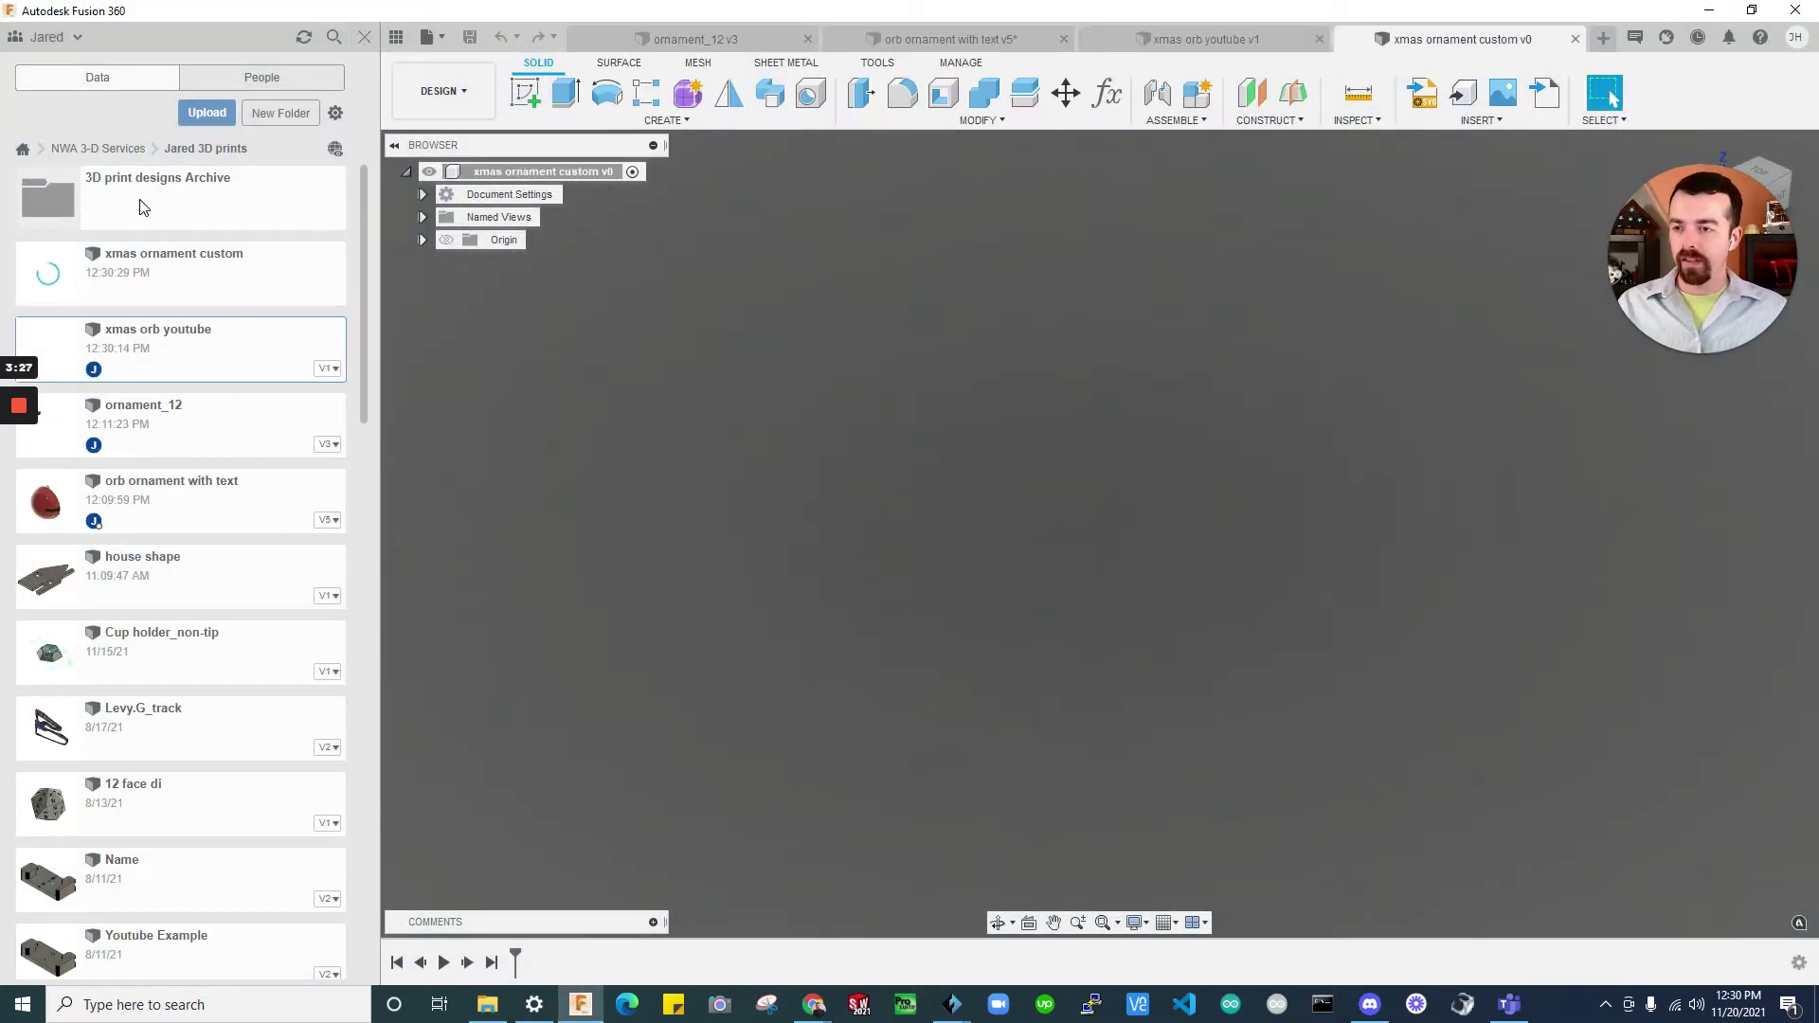
pyautogui.click(362, 36)
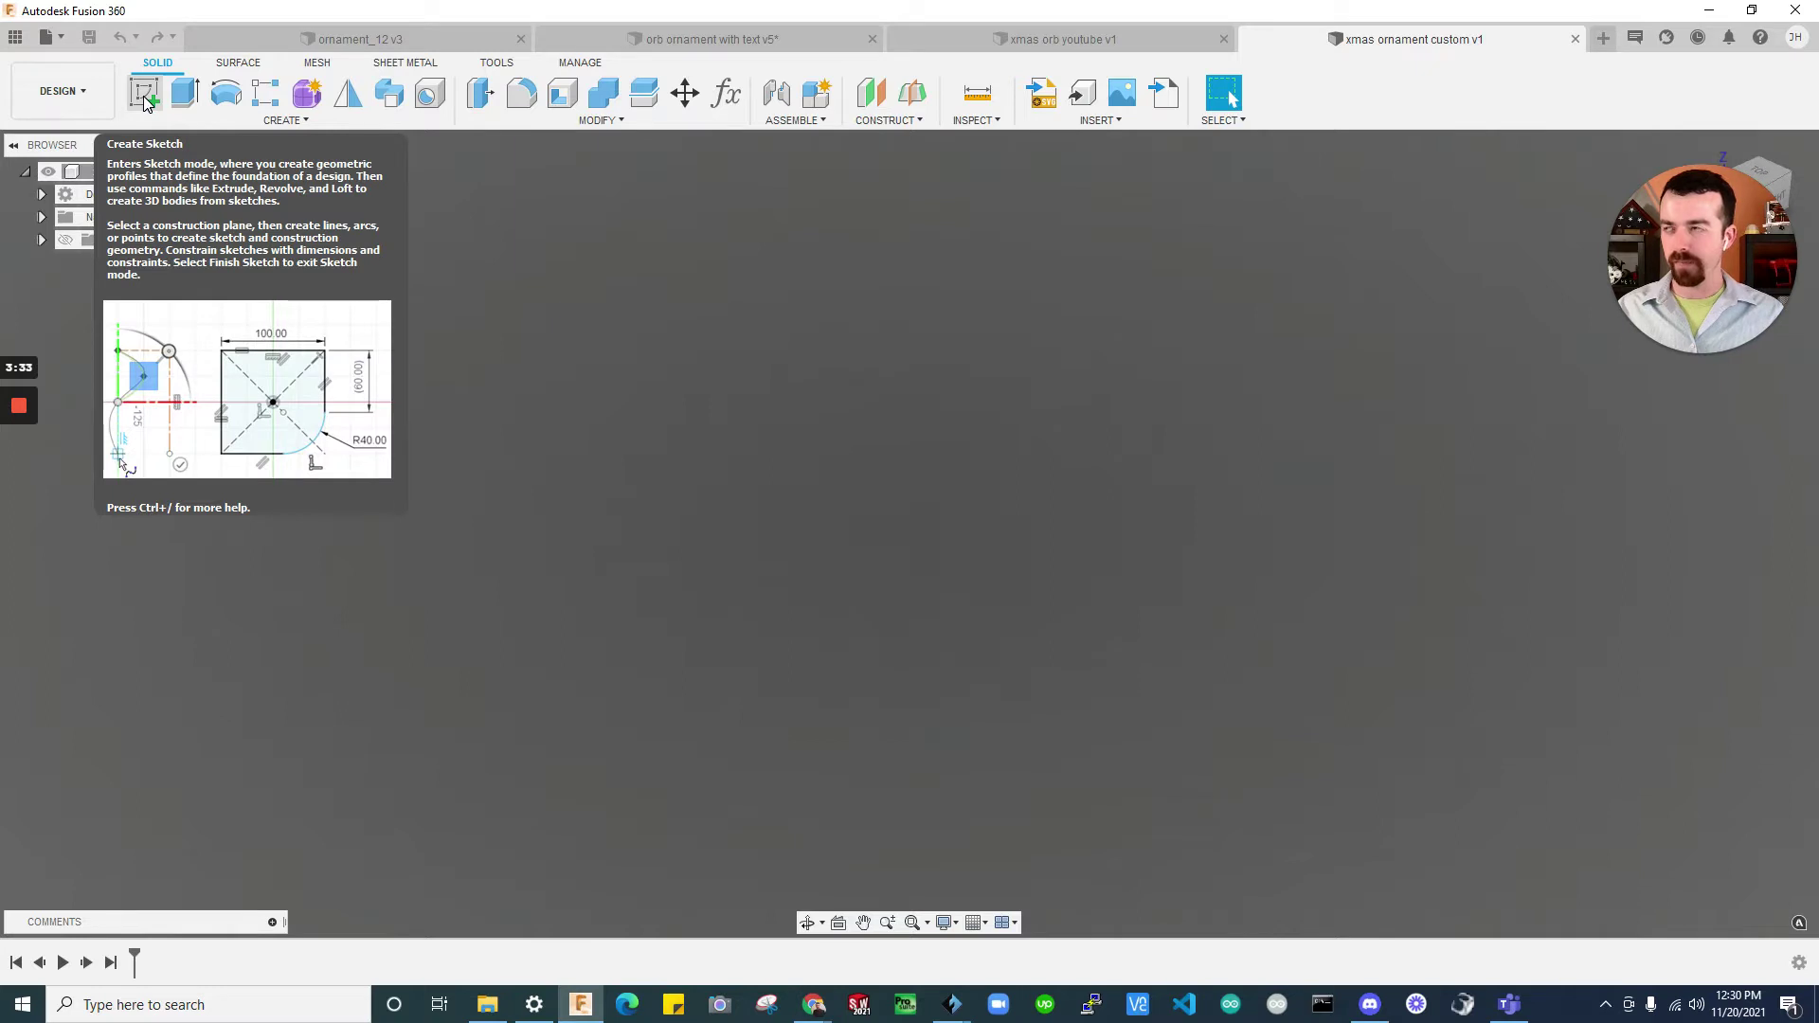
# Insert the Abby.STL mesh from the Desktop with its unit type set to Millimeter
pyautogui.click(1094, 120)
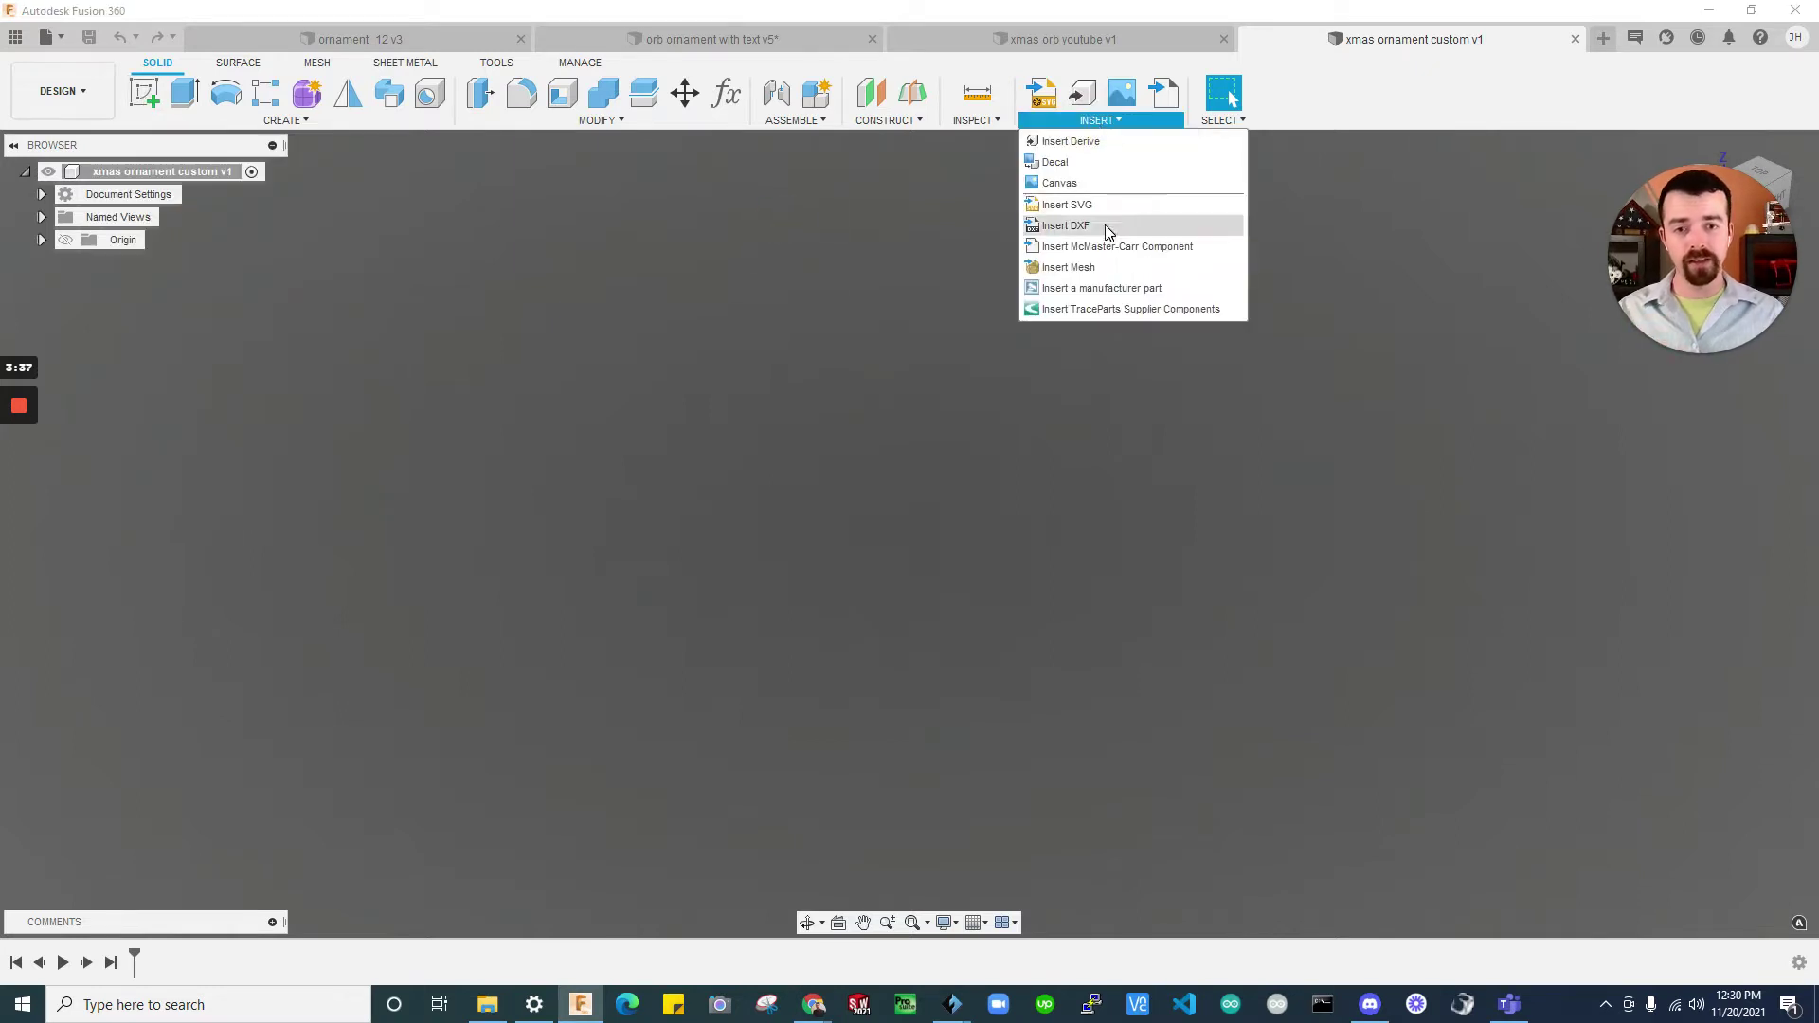
pyautogui.click(1101, 269)
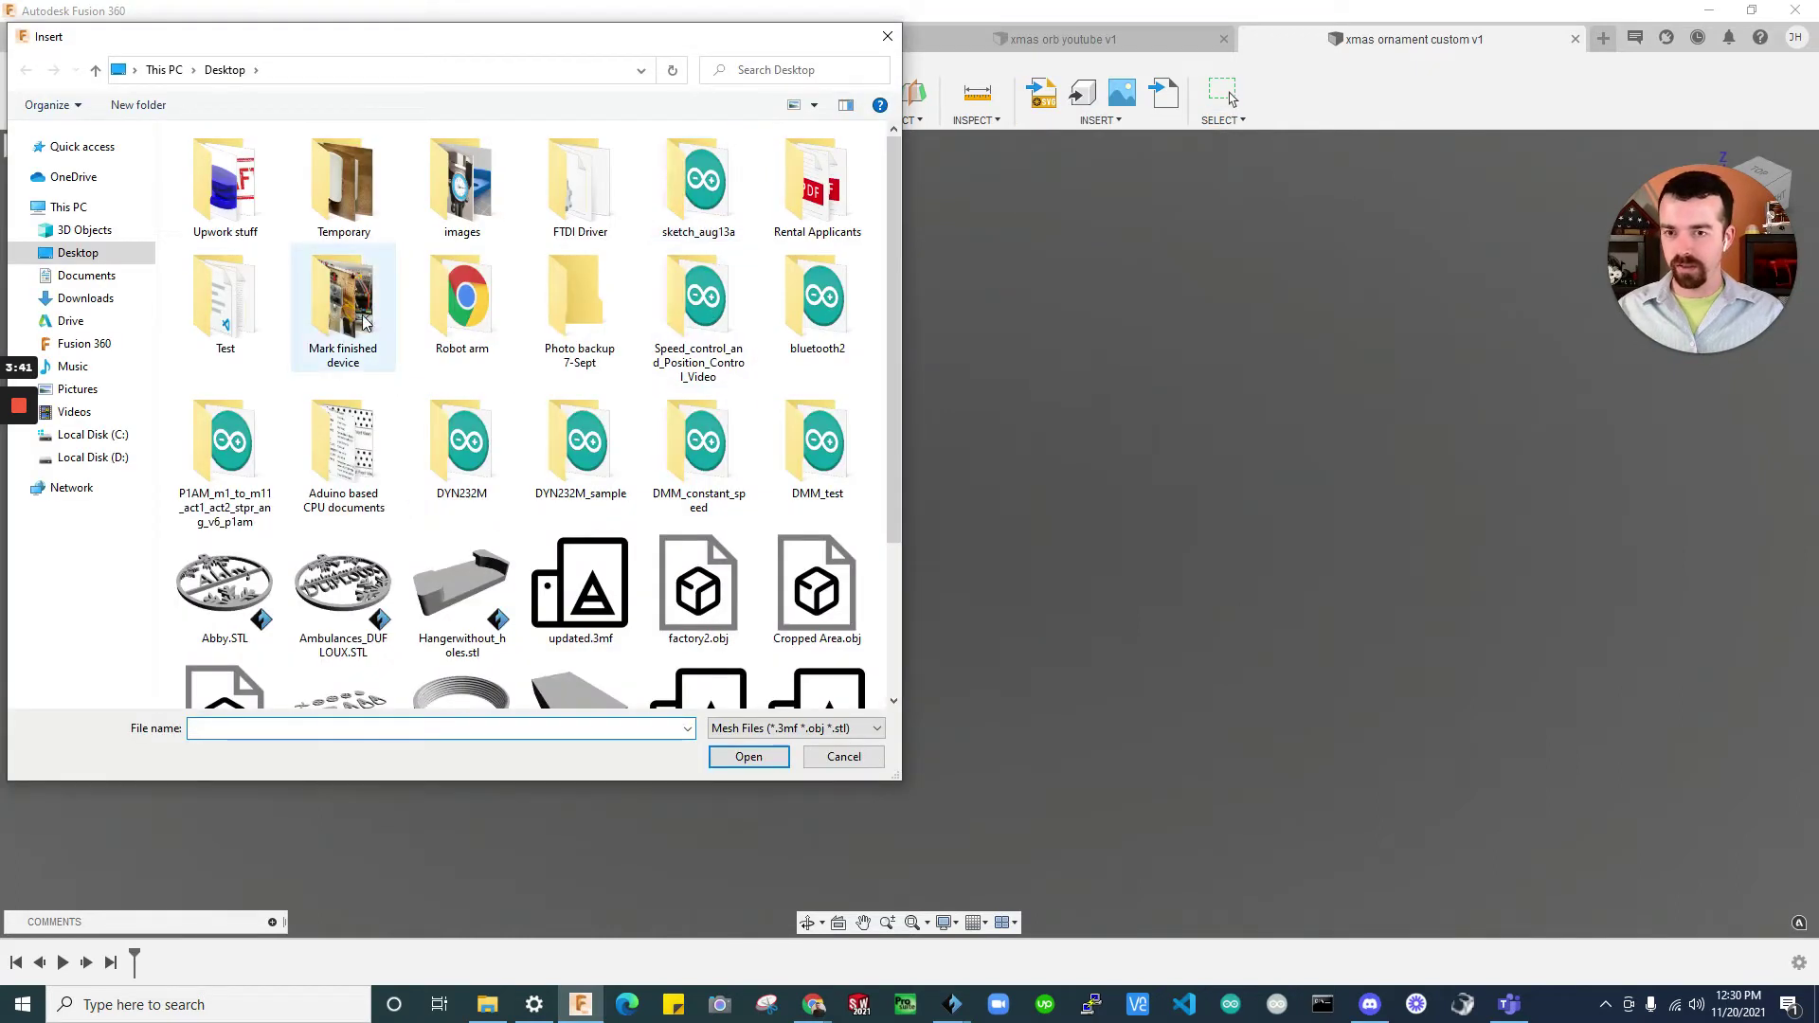
pyautogui.click(225, 585)
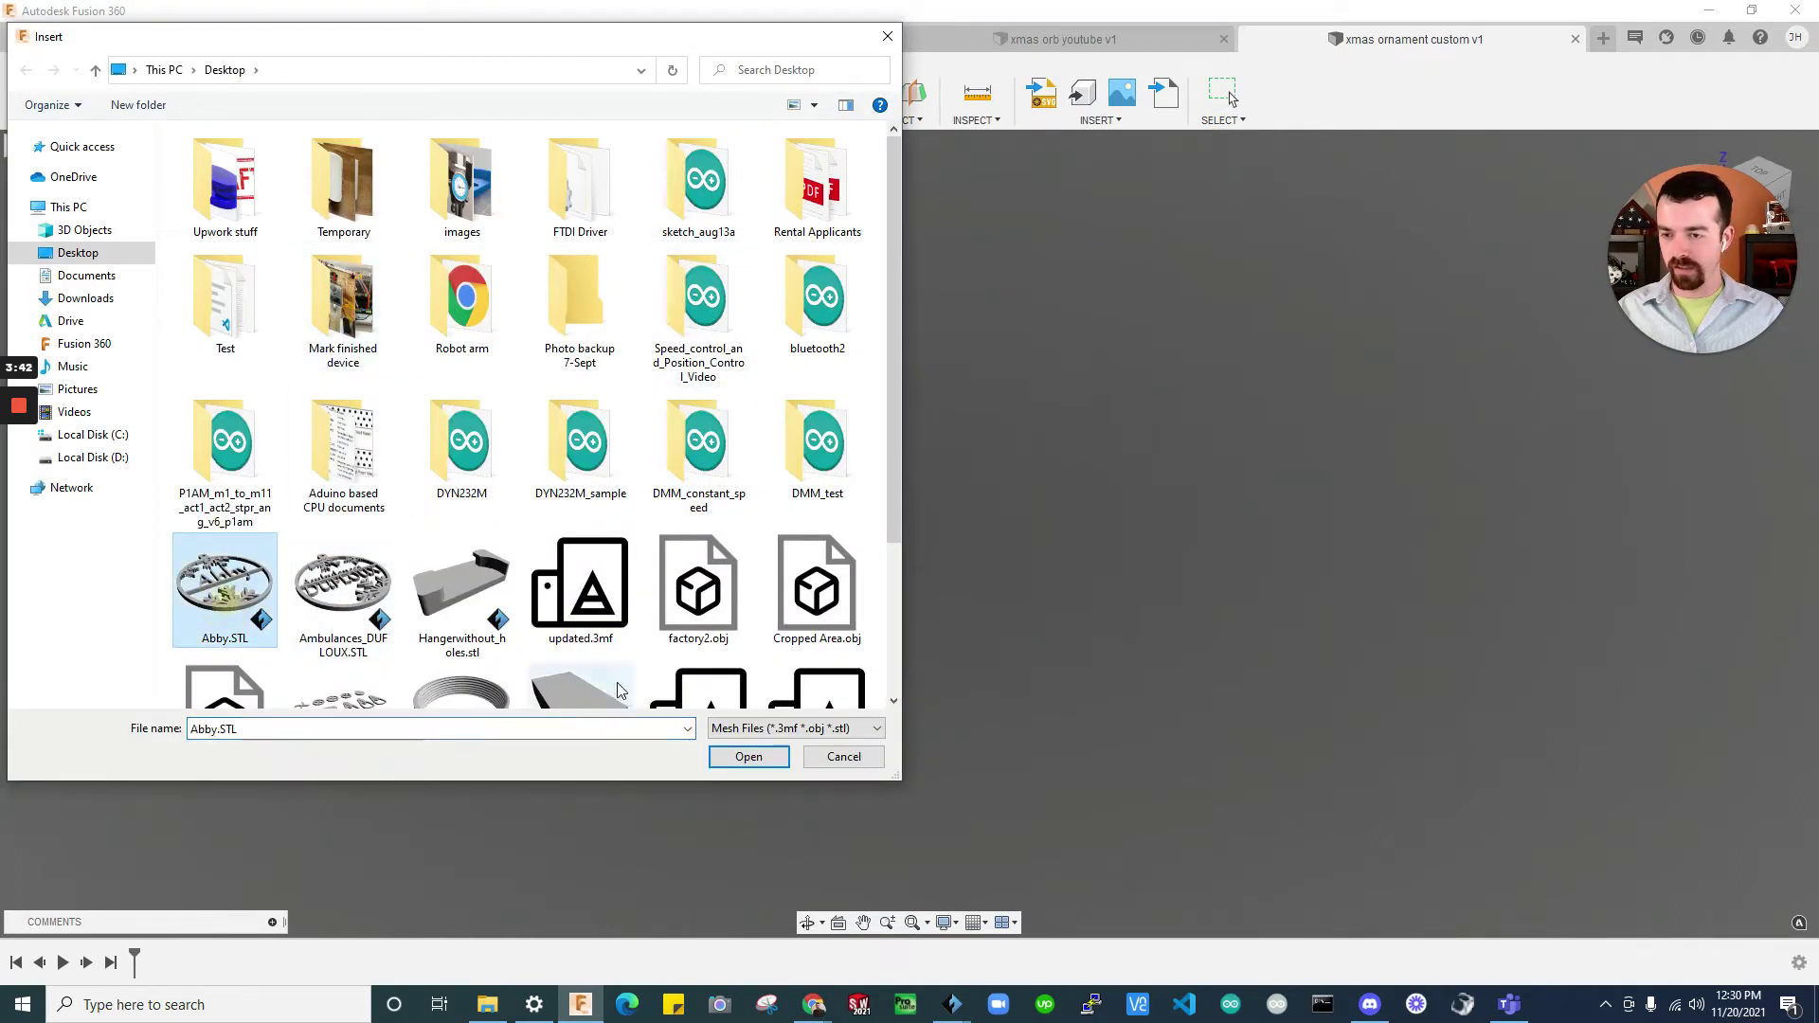
pyautogui.click(725, 755)
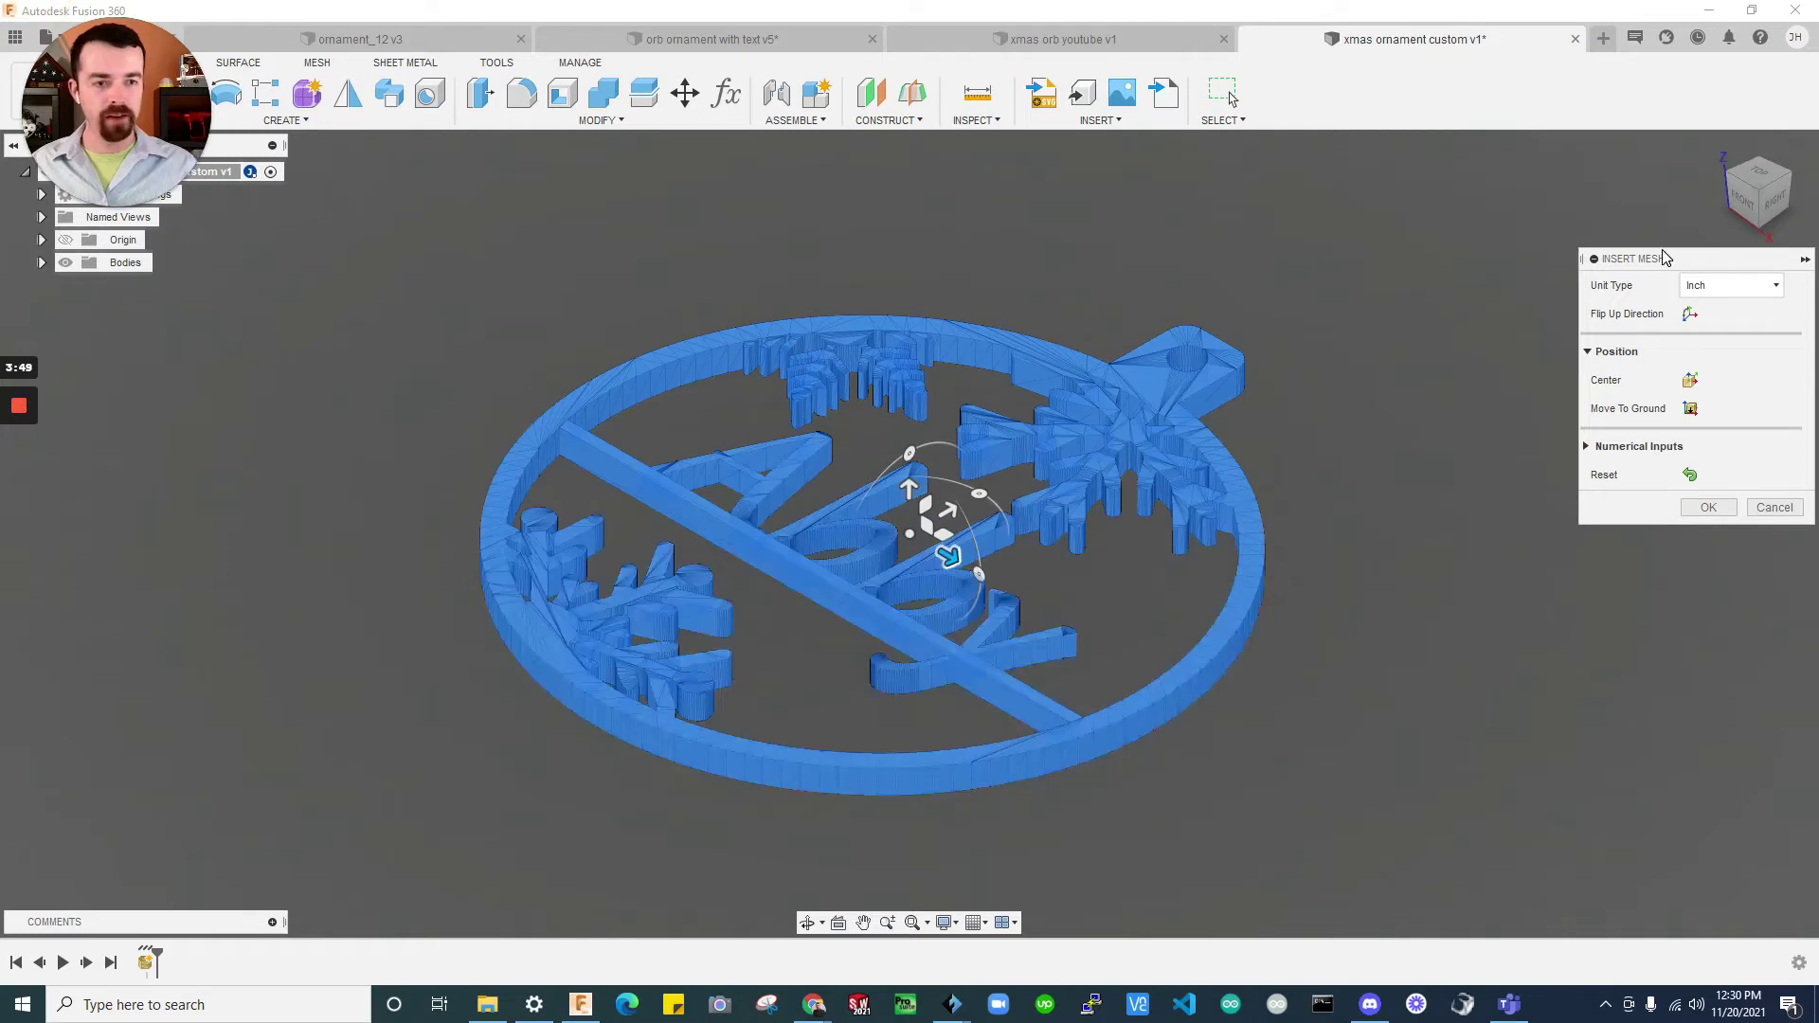
pyautogui.moveTo(1664, 258); pyautogui.dragTo(885, 195)
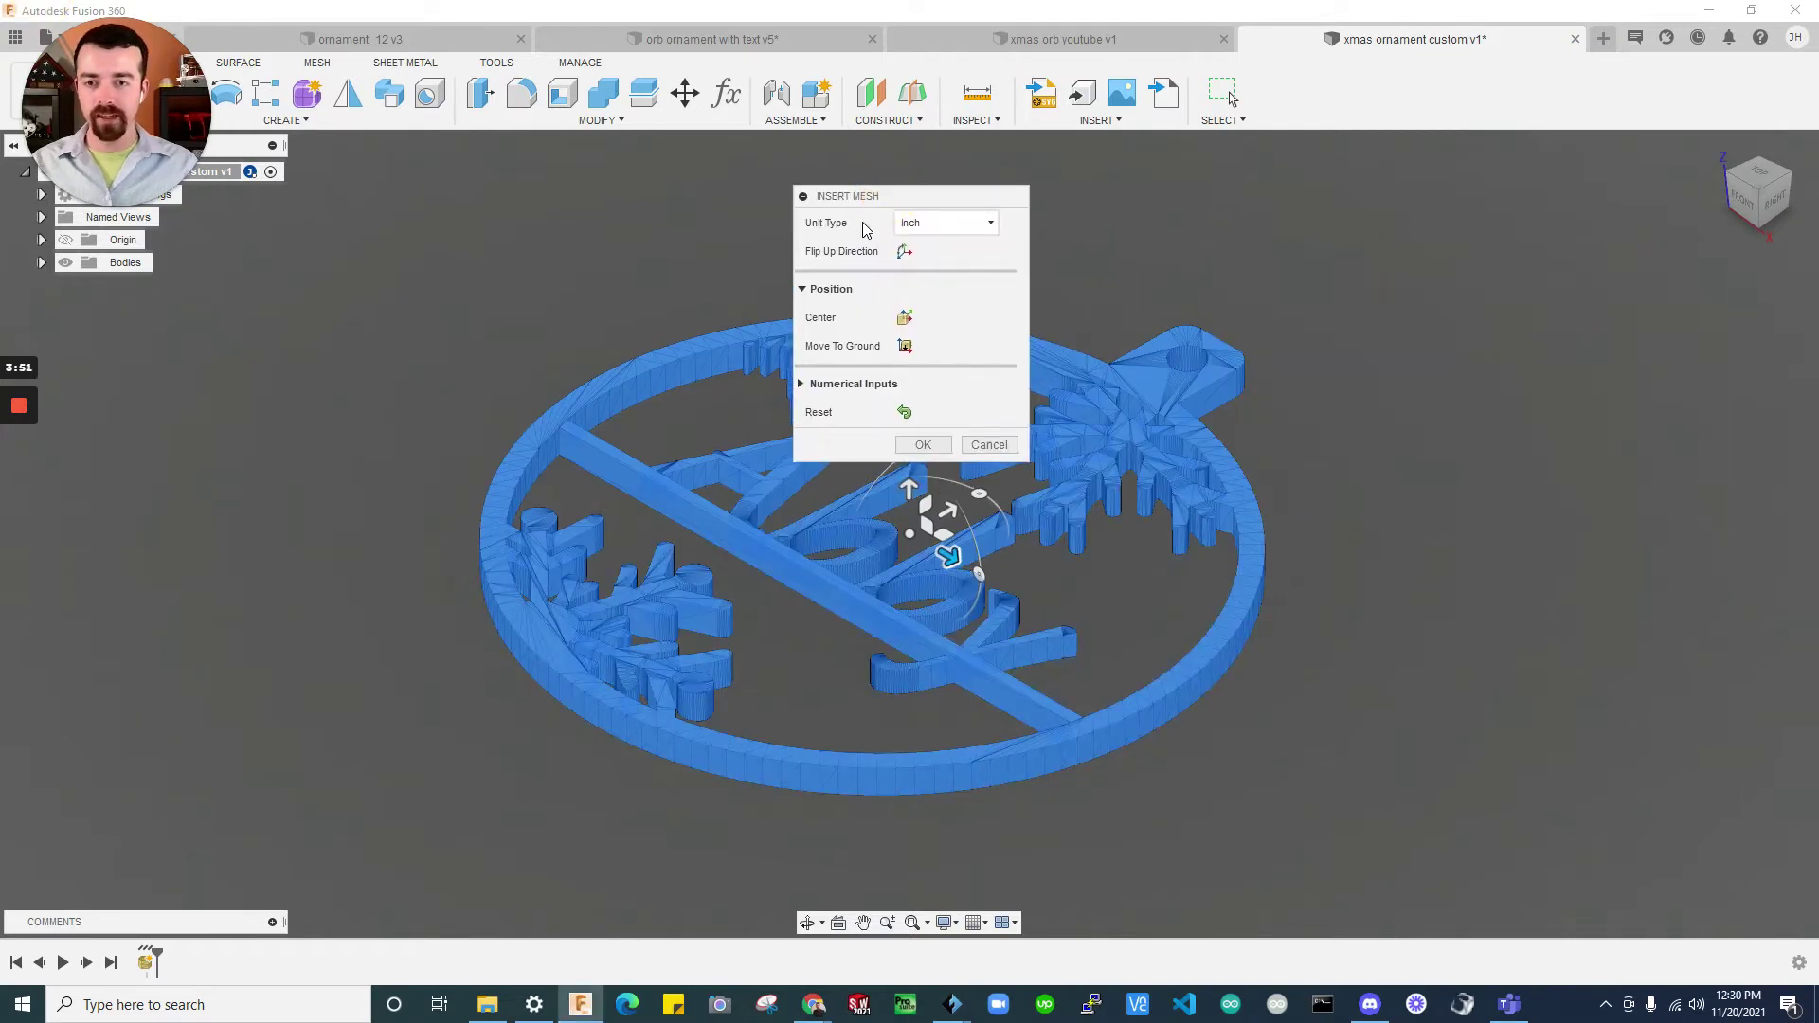
pyautogui.click(955, 231)
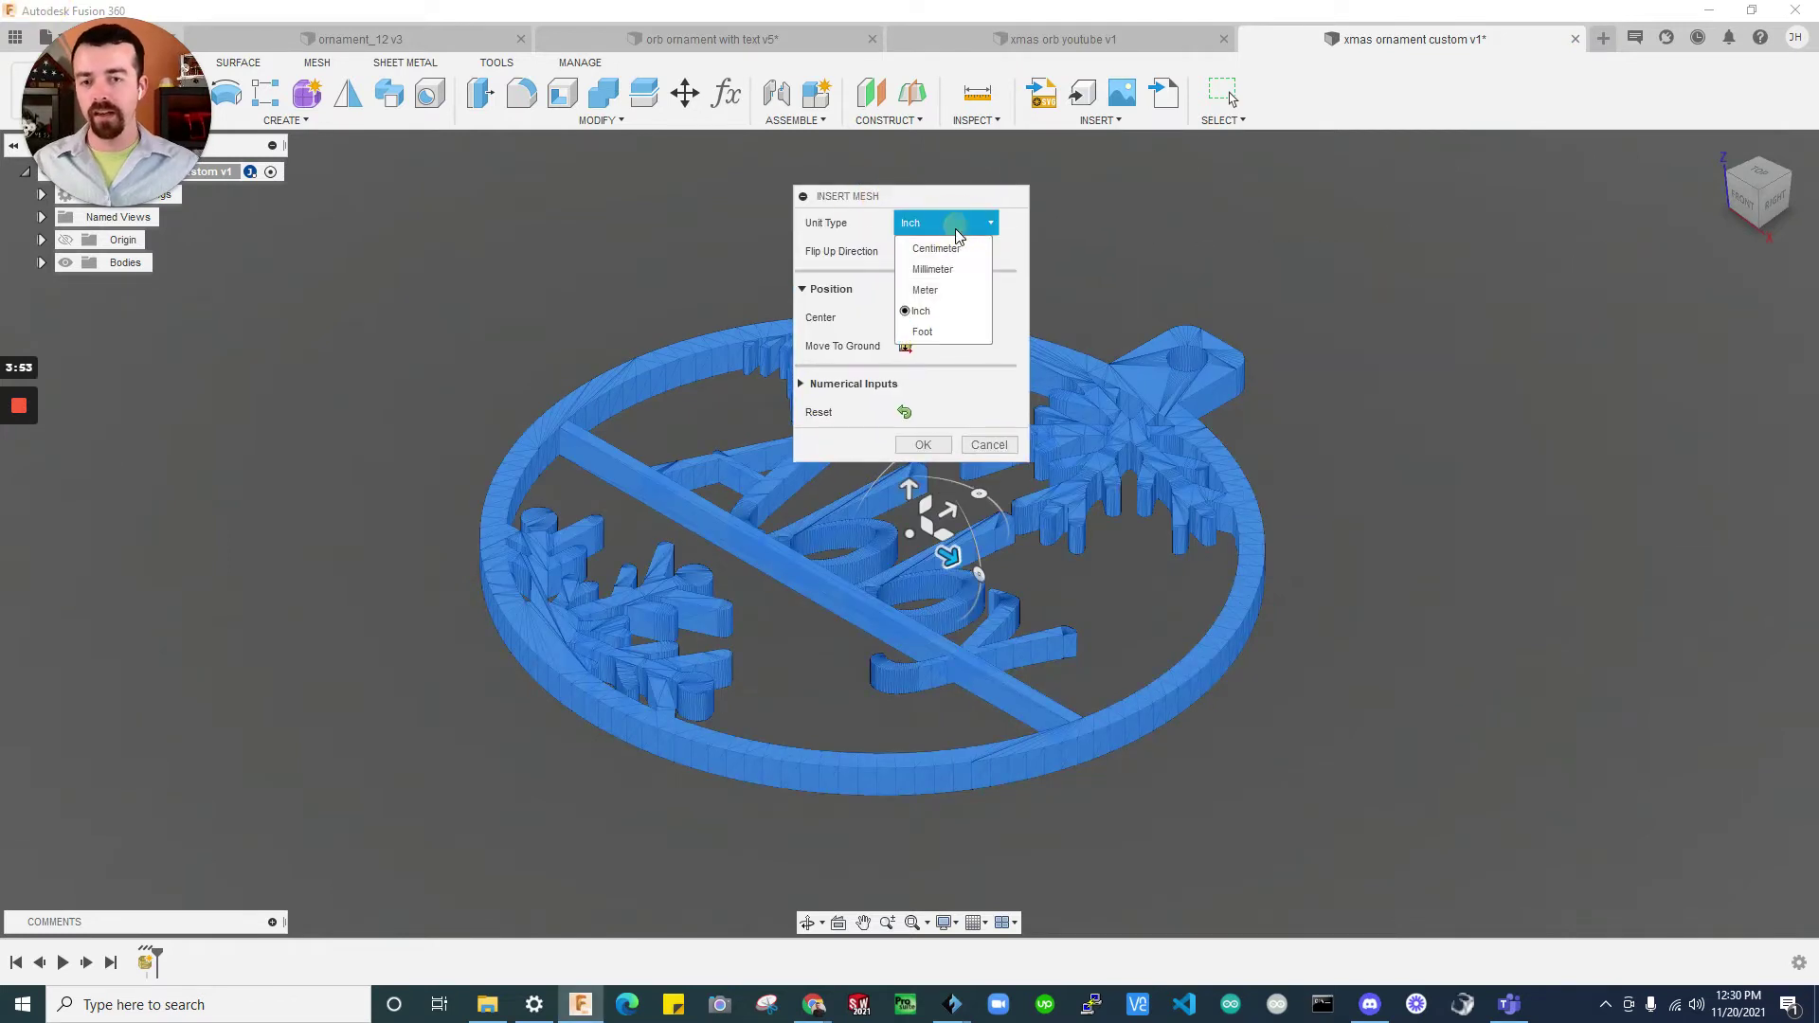
pyautogui.click(930, 269)
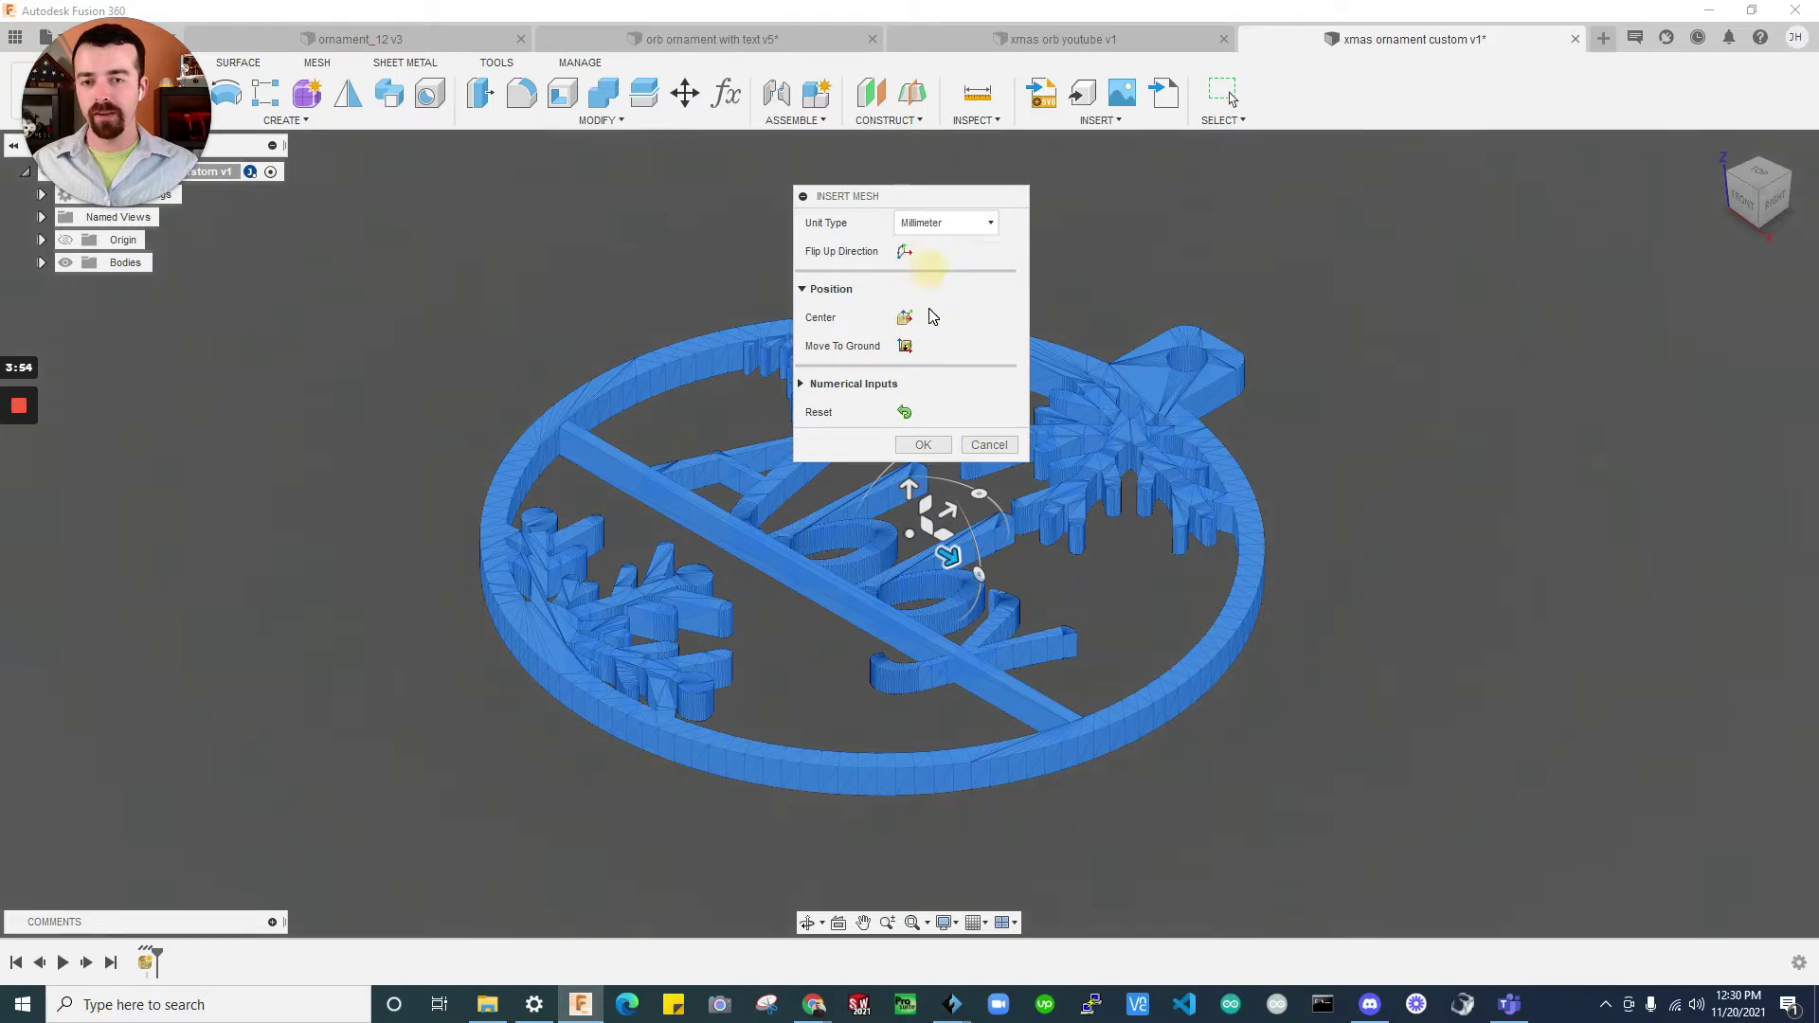
pyautogui.click(922, 445)
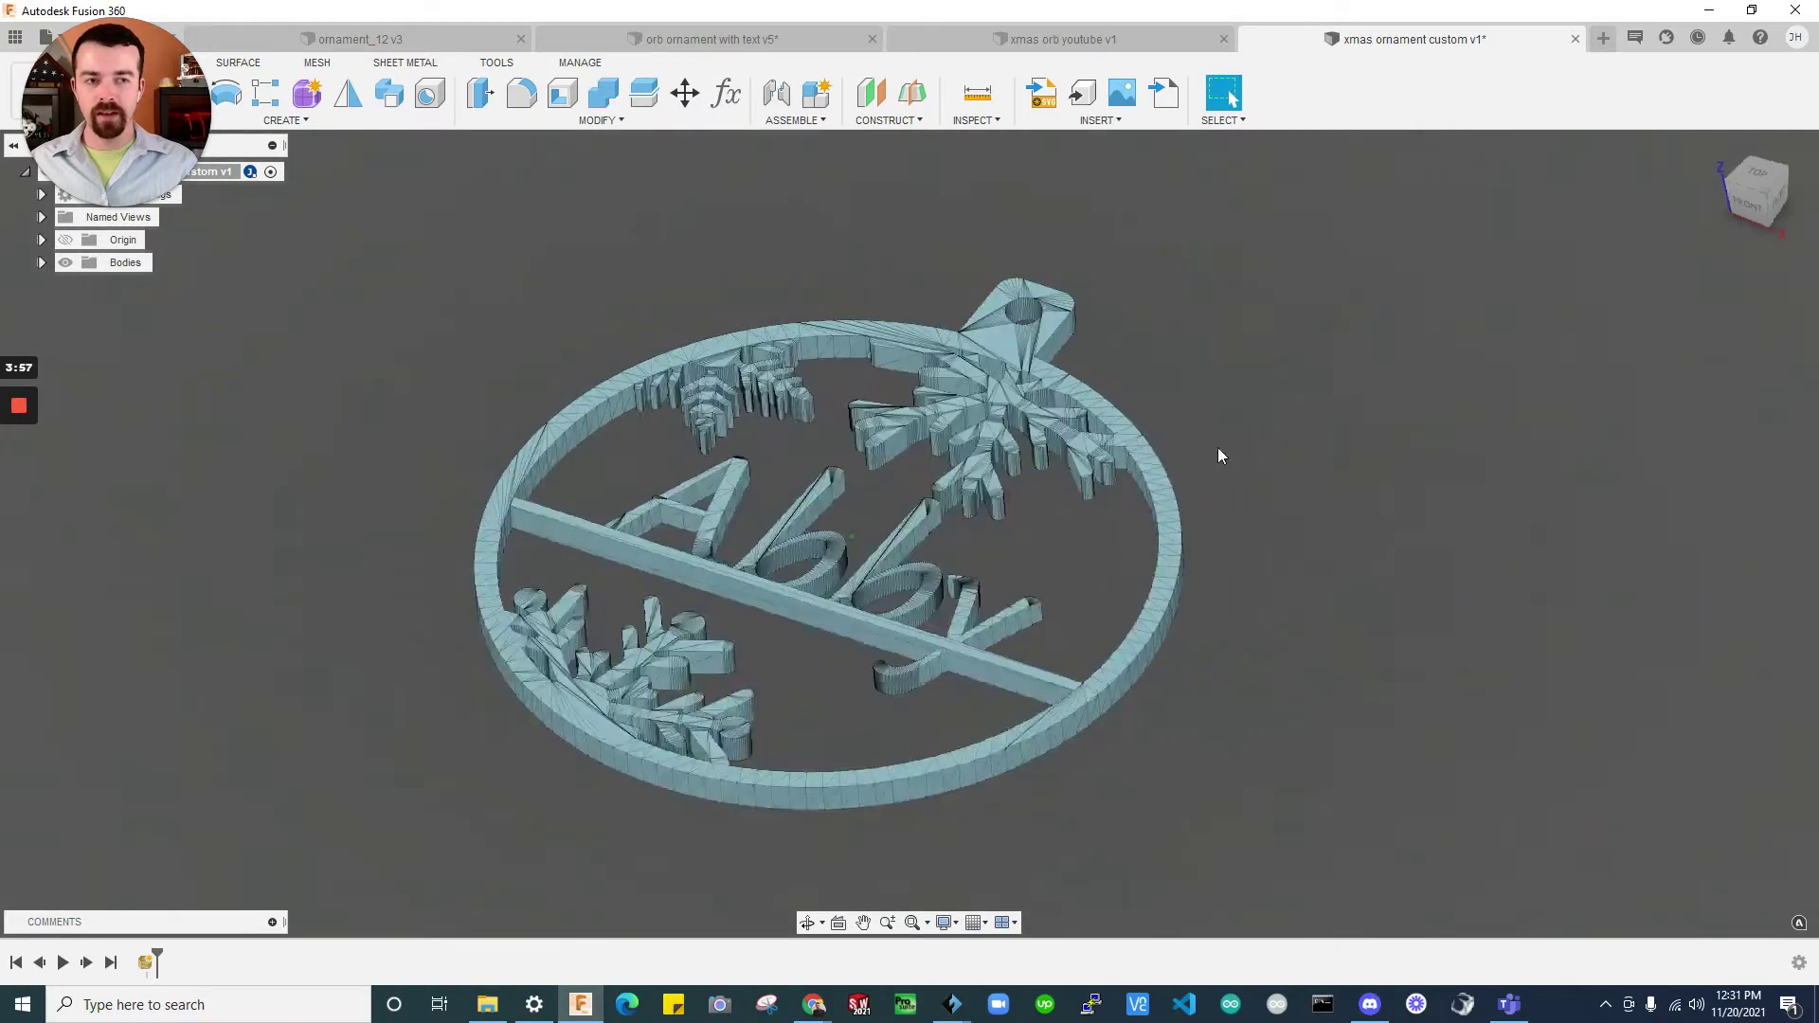
# Examine the inserted ornament from the top and identify its mesh body in the design's bodies list
pyautogui.scroll(-4, 1218, 448)
pyautogui.keyDown('shift'); pyautogui.moveTo(1218, 448); pyautogui.dragTo(1190, 351, button='middle'); pyautogui.keyUp('shift')
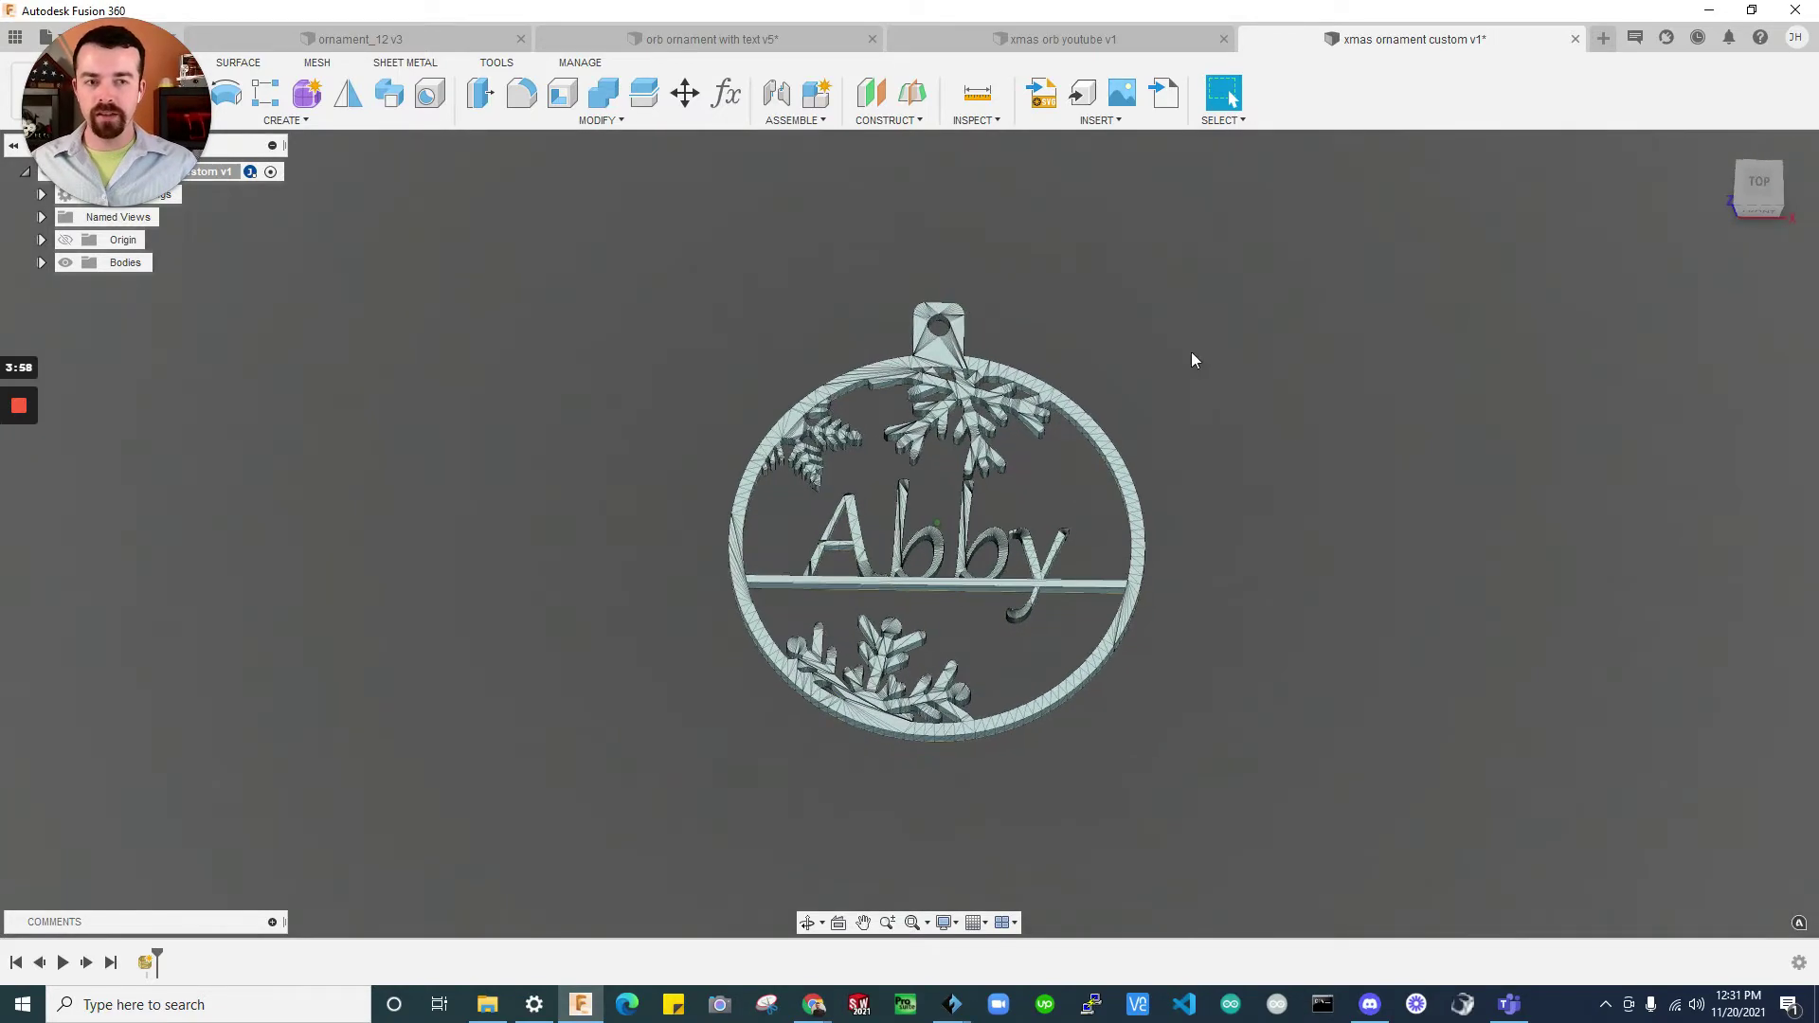
pyautogui.click(1752, 182)
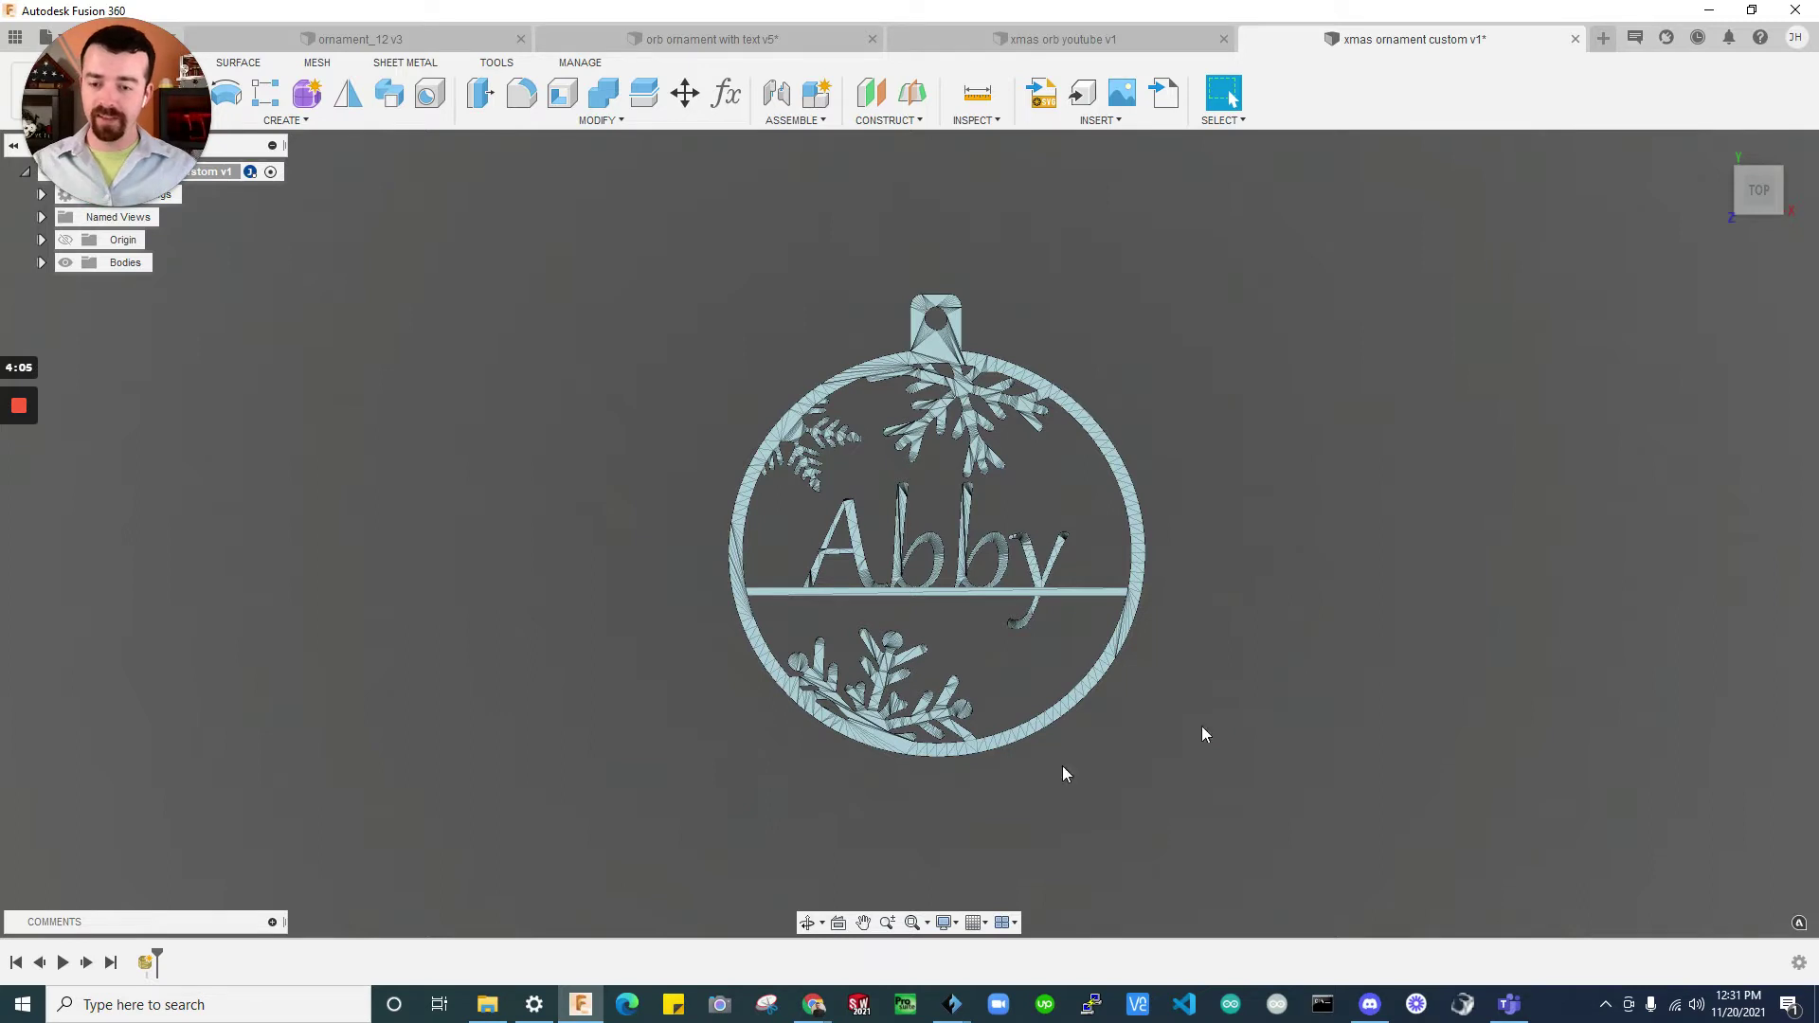
pyautogui.moveTo(100, 80)
pyautogui.moveTo(99, 79); pyautogui.dragTo(1511, 322)
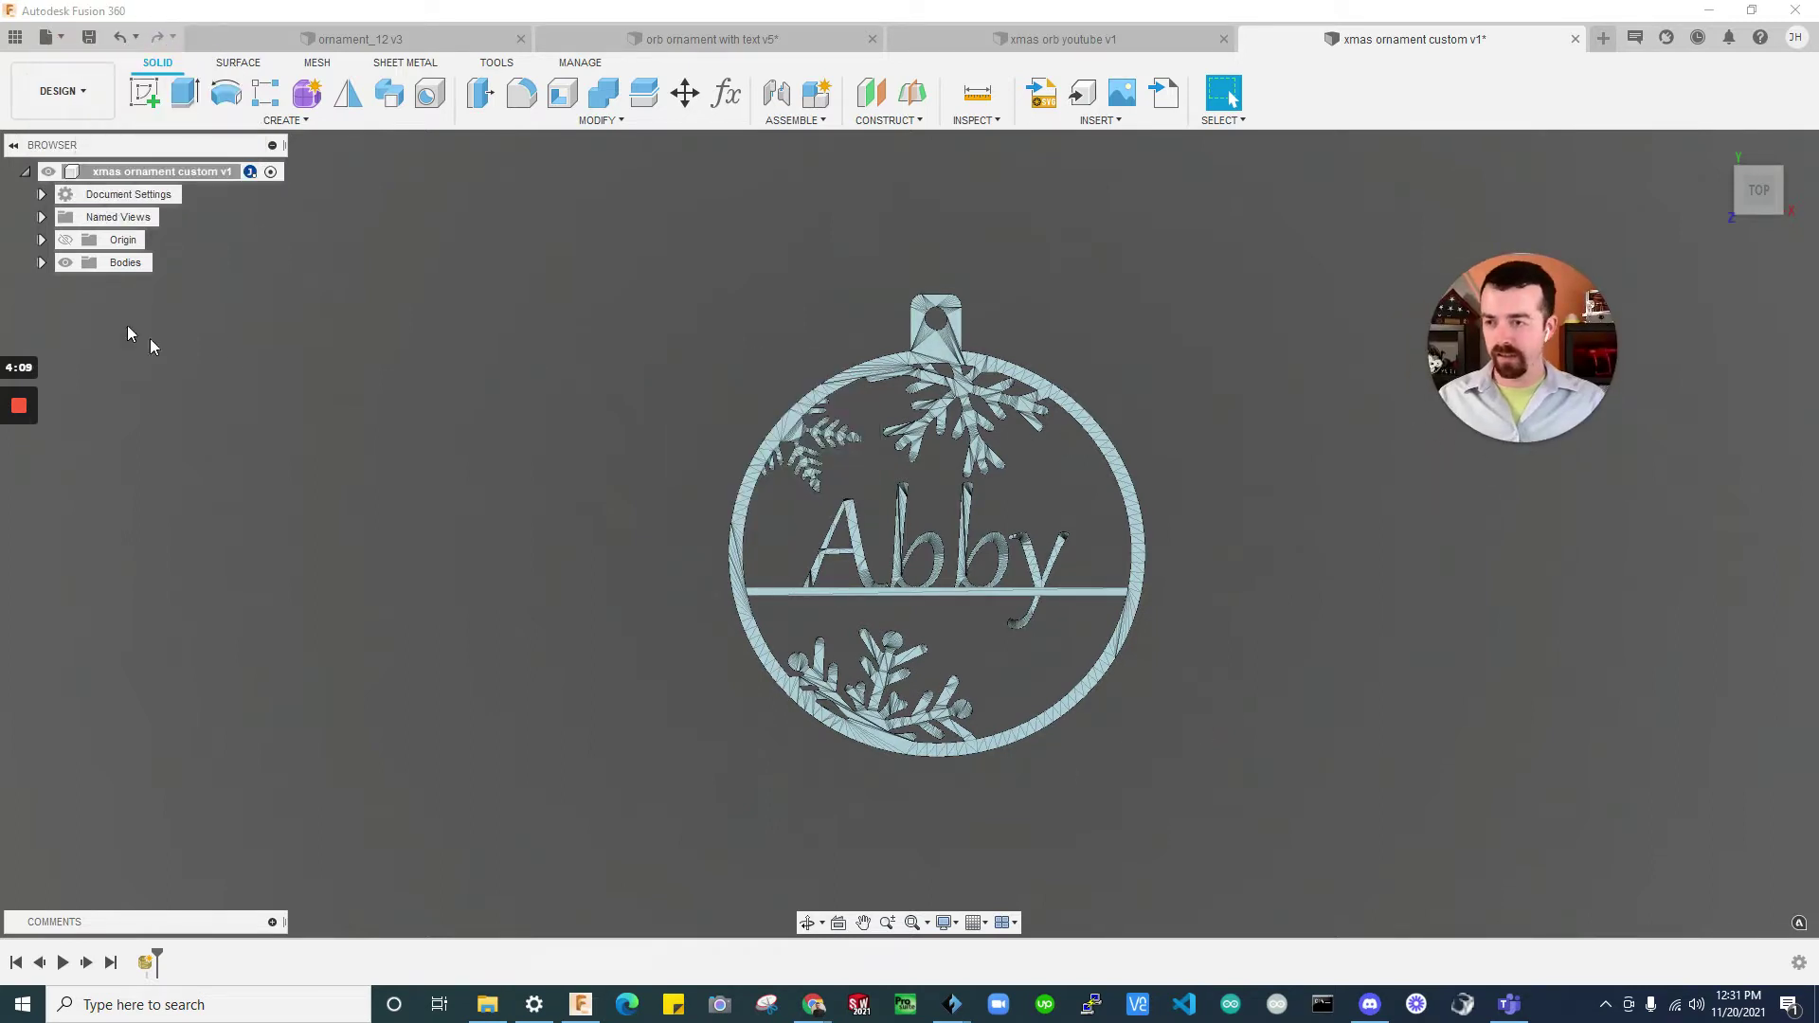
pyautogui.click(41, 262)
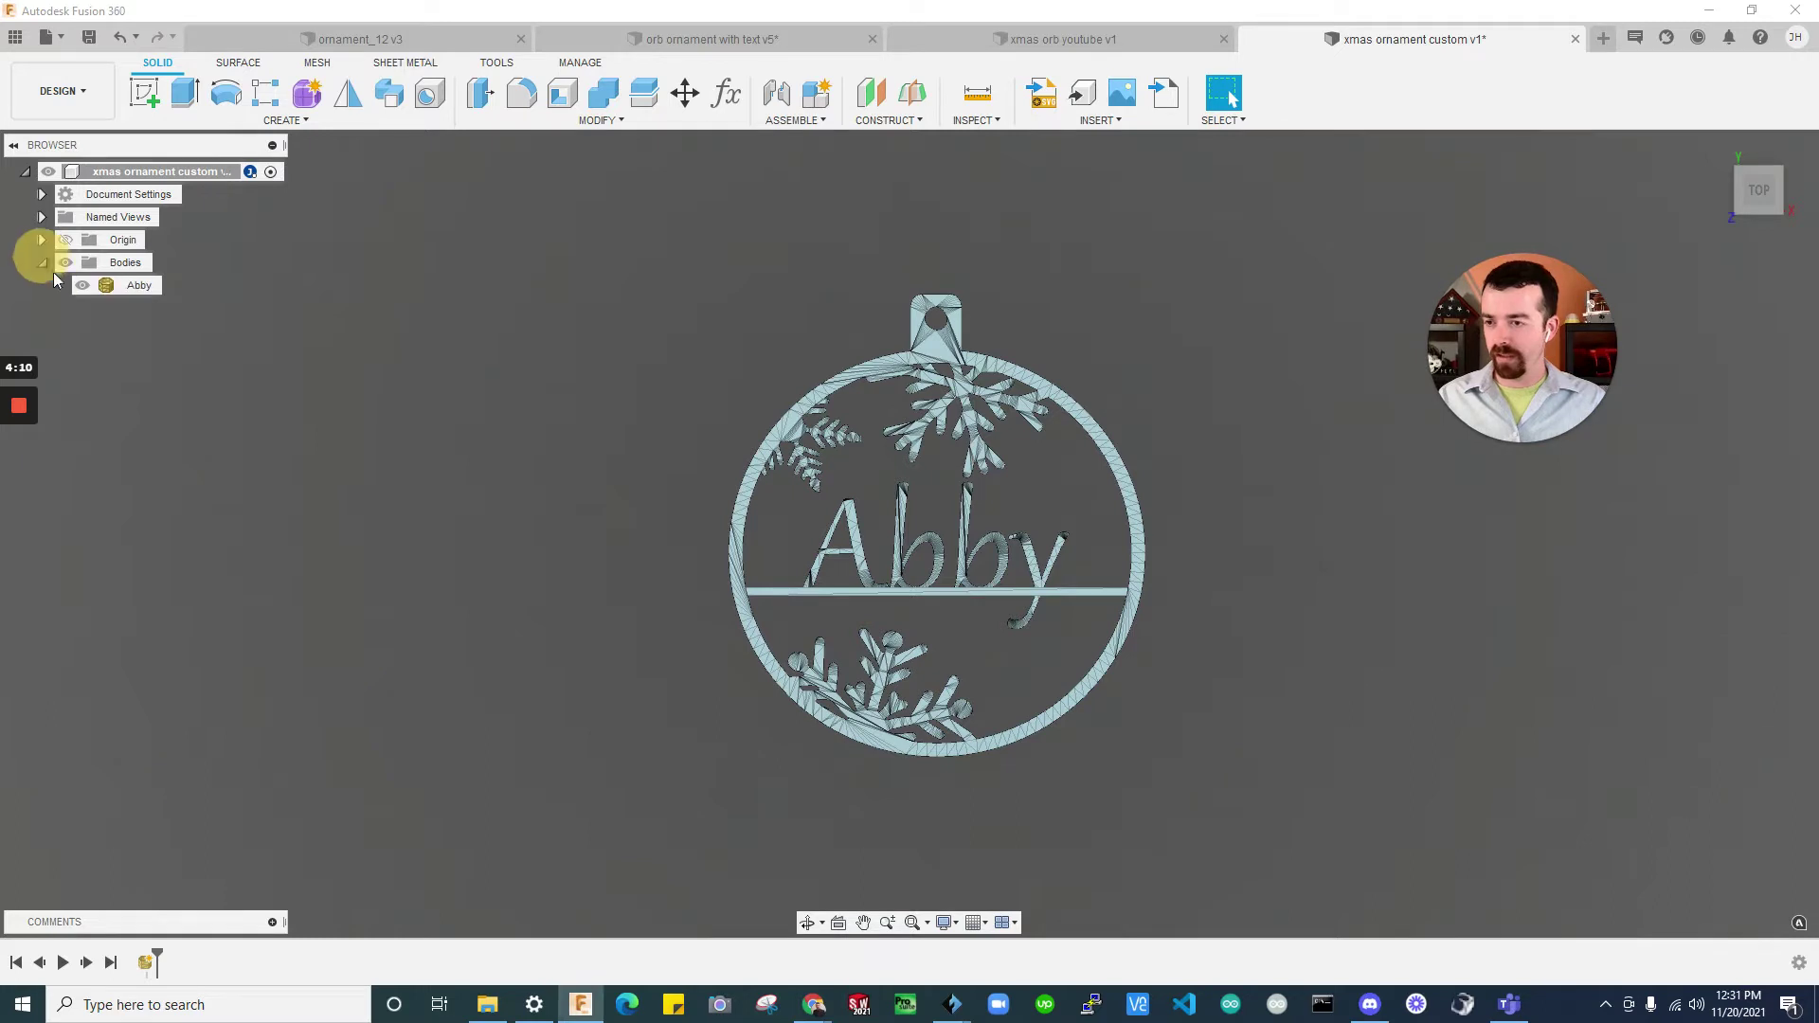
pyautogui.click(133, 285)
pyautogui.click(520, 256)
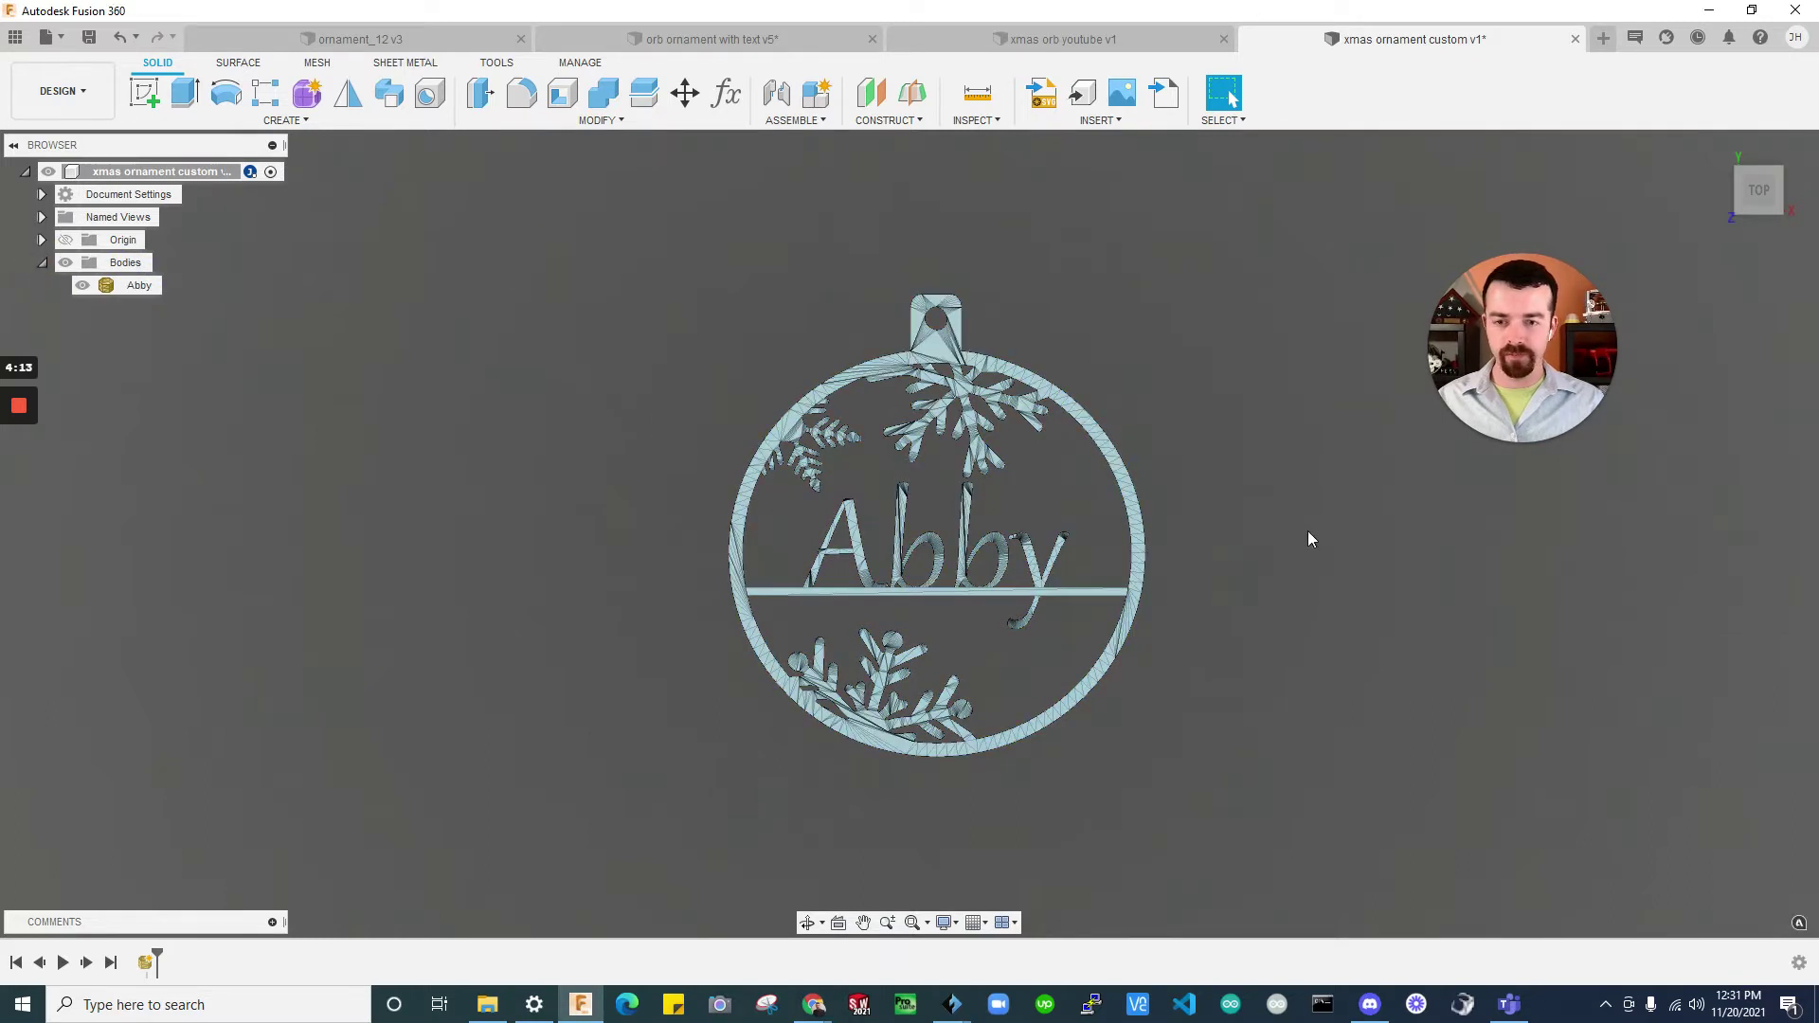
pyautogui.click(131, 287)
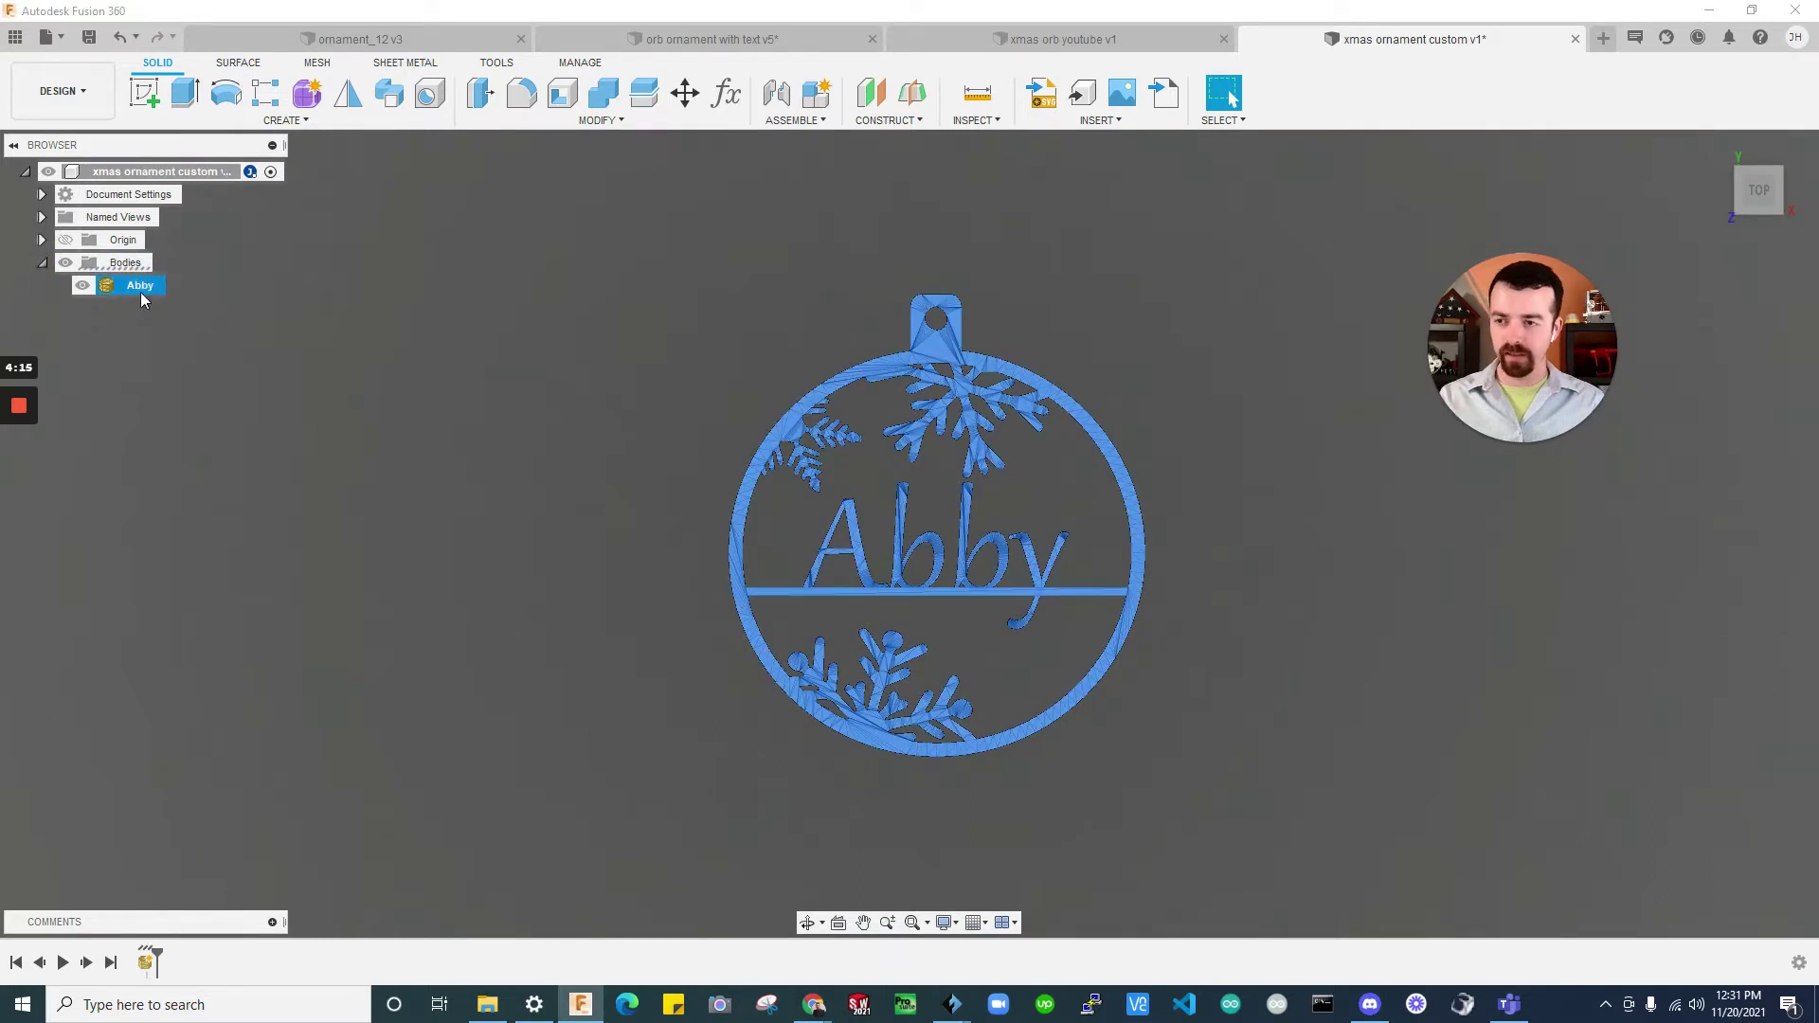
pyautogui.click(437, 303)
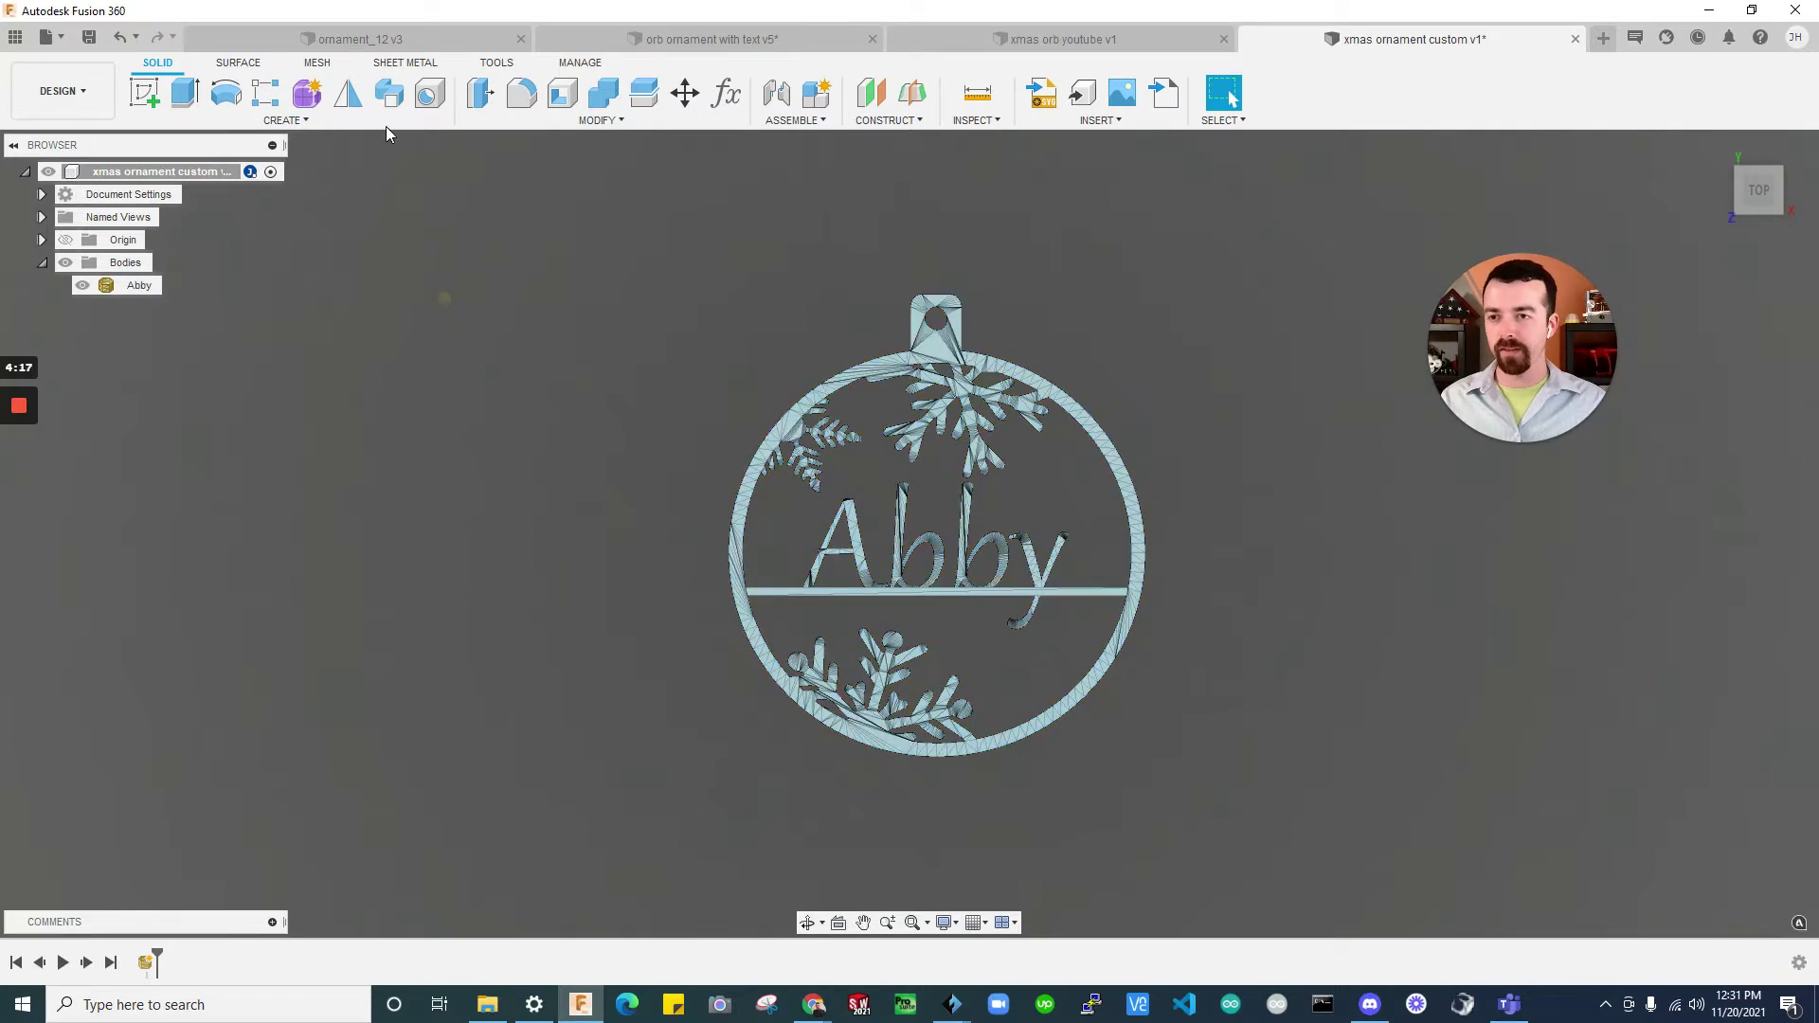
# Convert the ornament mesh into solid bodies using Convert Mesh with the Parametric operation
pyautogui.click(320, 62)
pyautogui.click(543, 120)
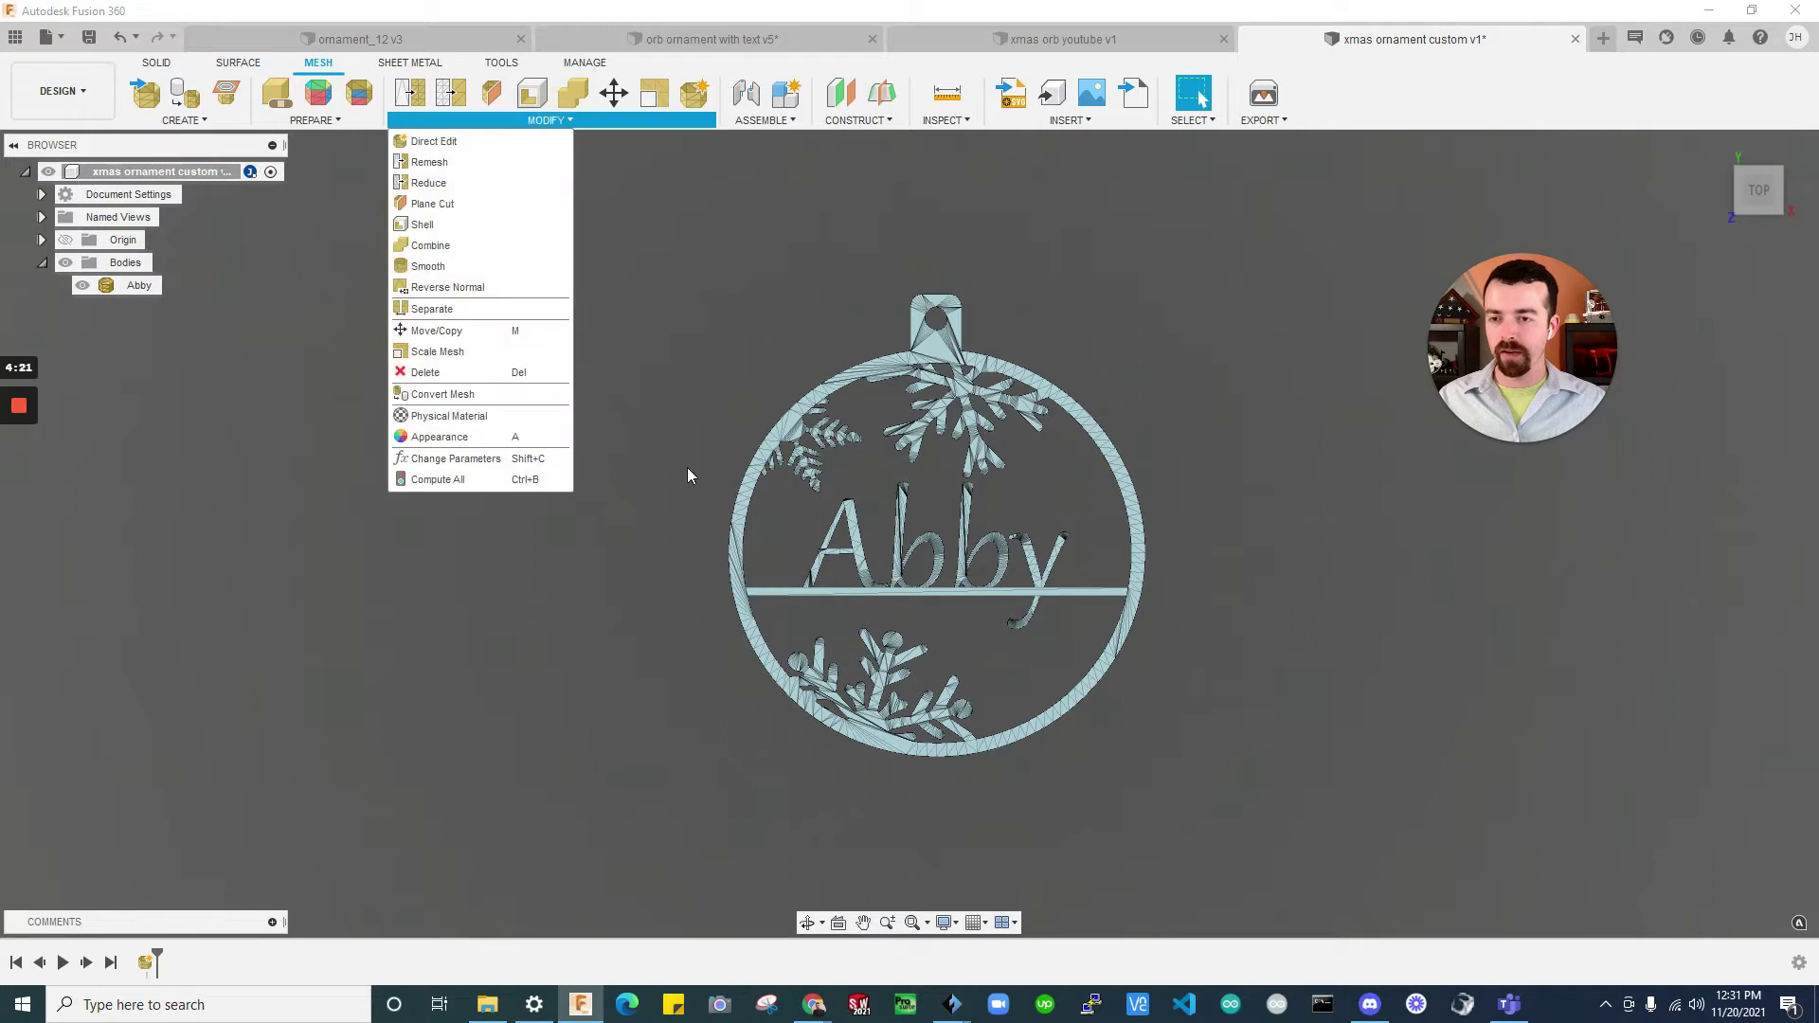
pyautogui.click(468, 392)
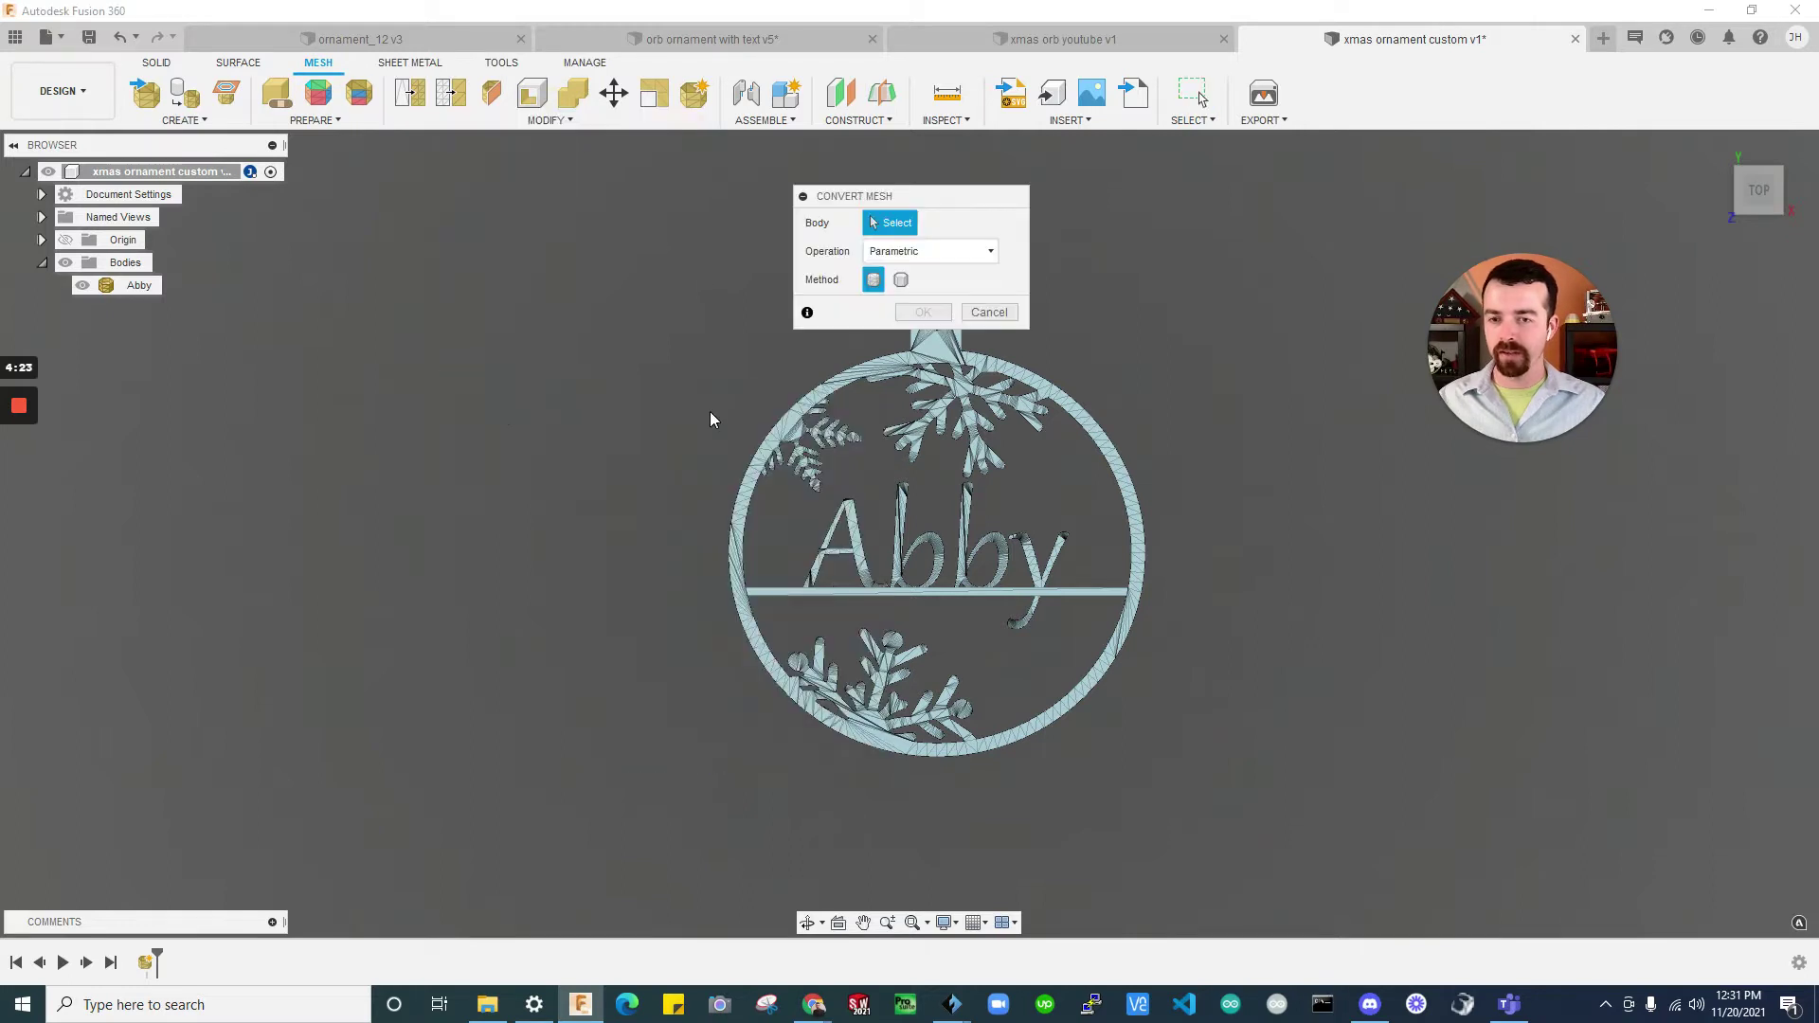
pyautogui.moveTo(961, 190); pyautogui.dragTo(1257, 192)
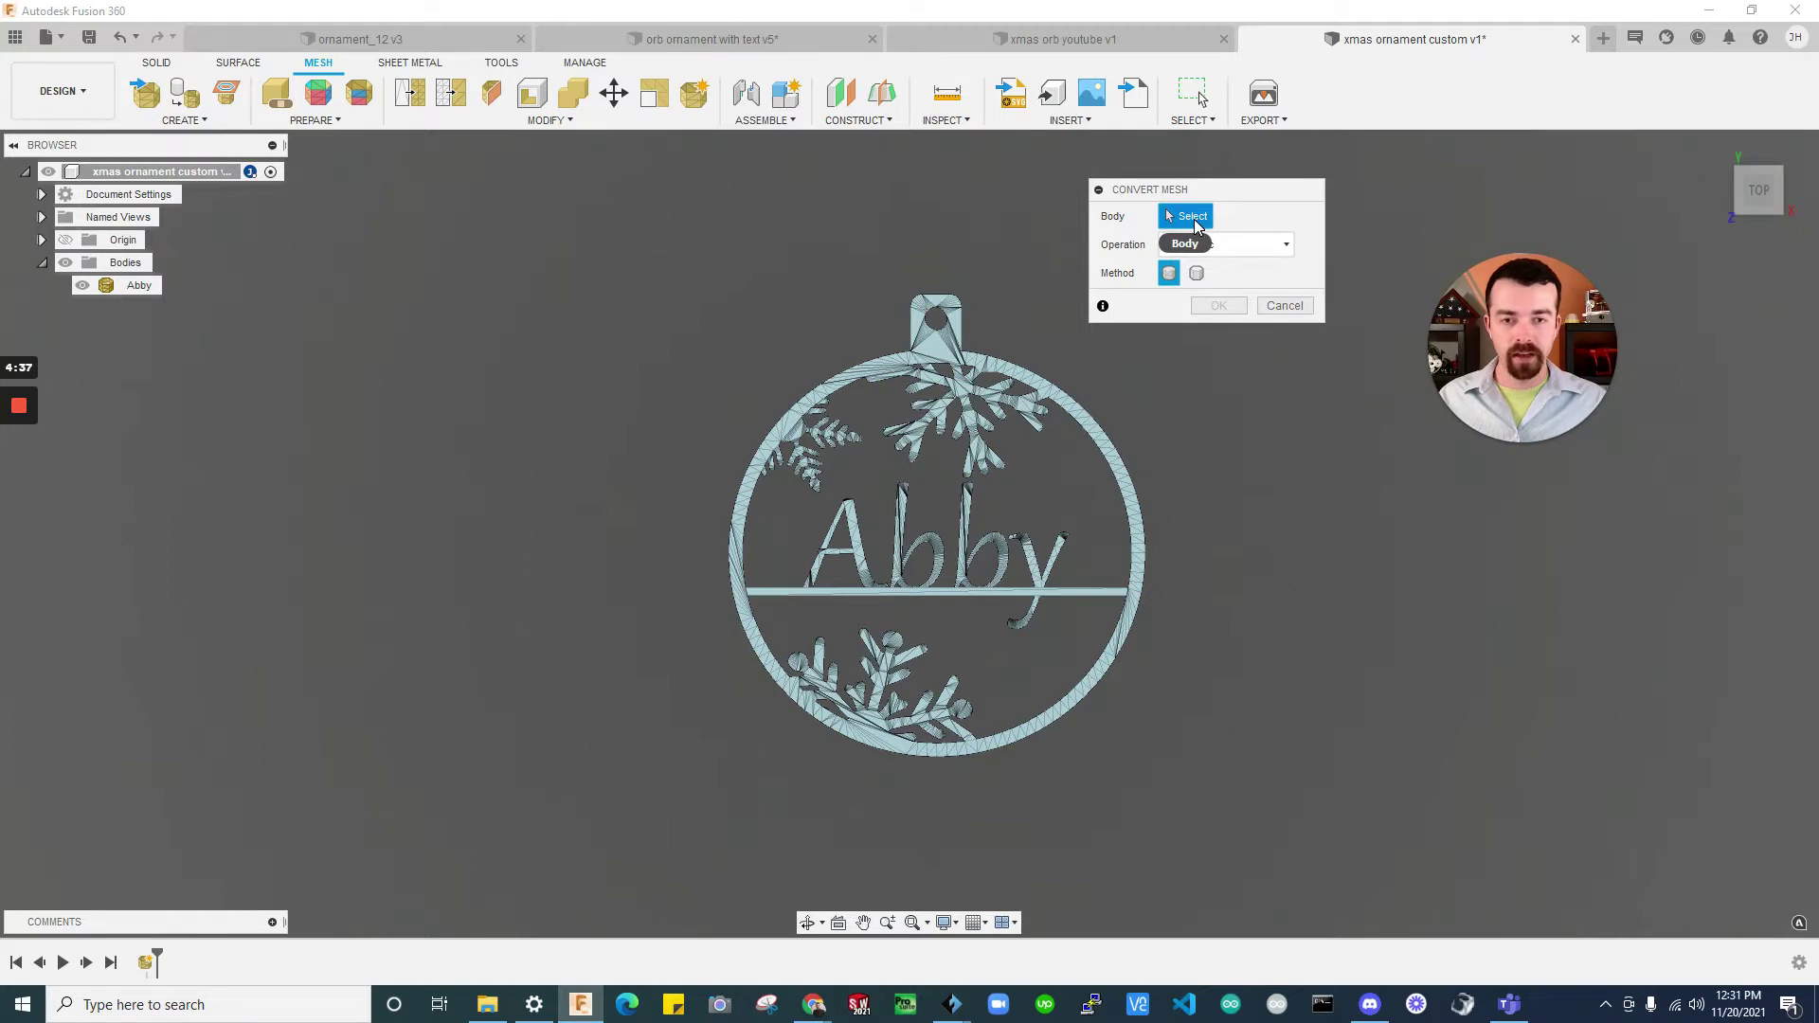
pyautogui.click(950, 347)
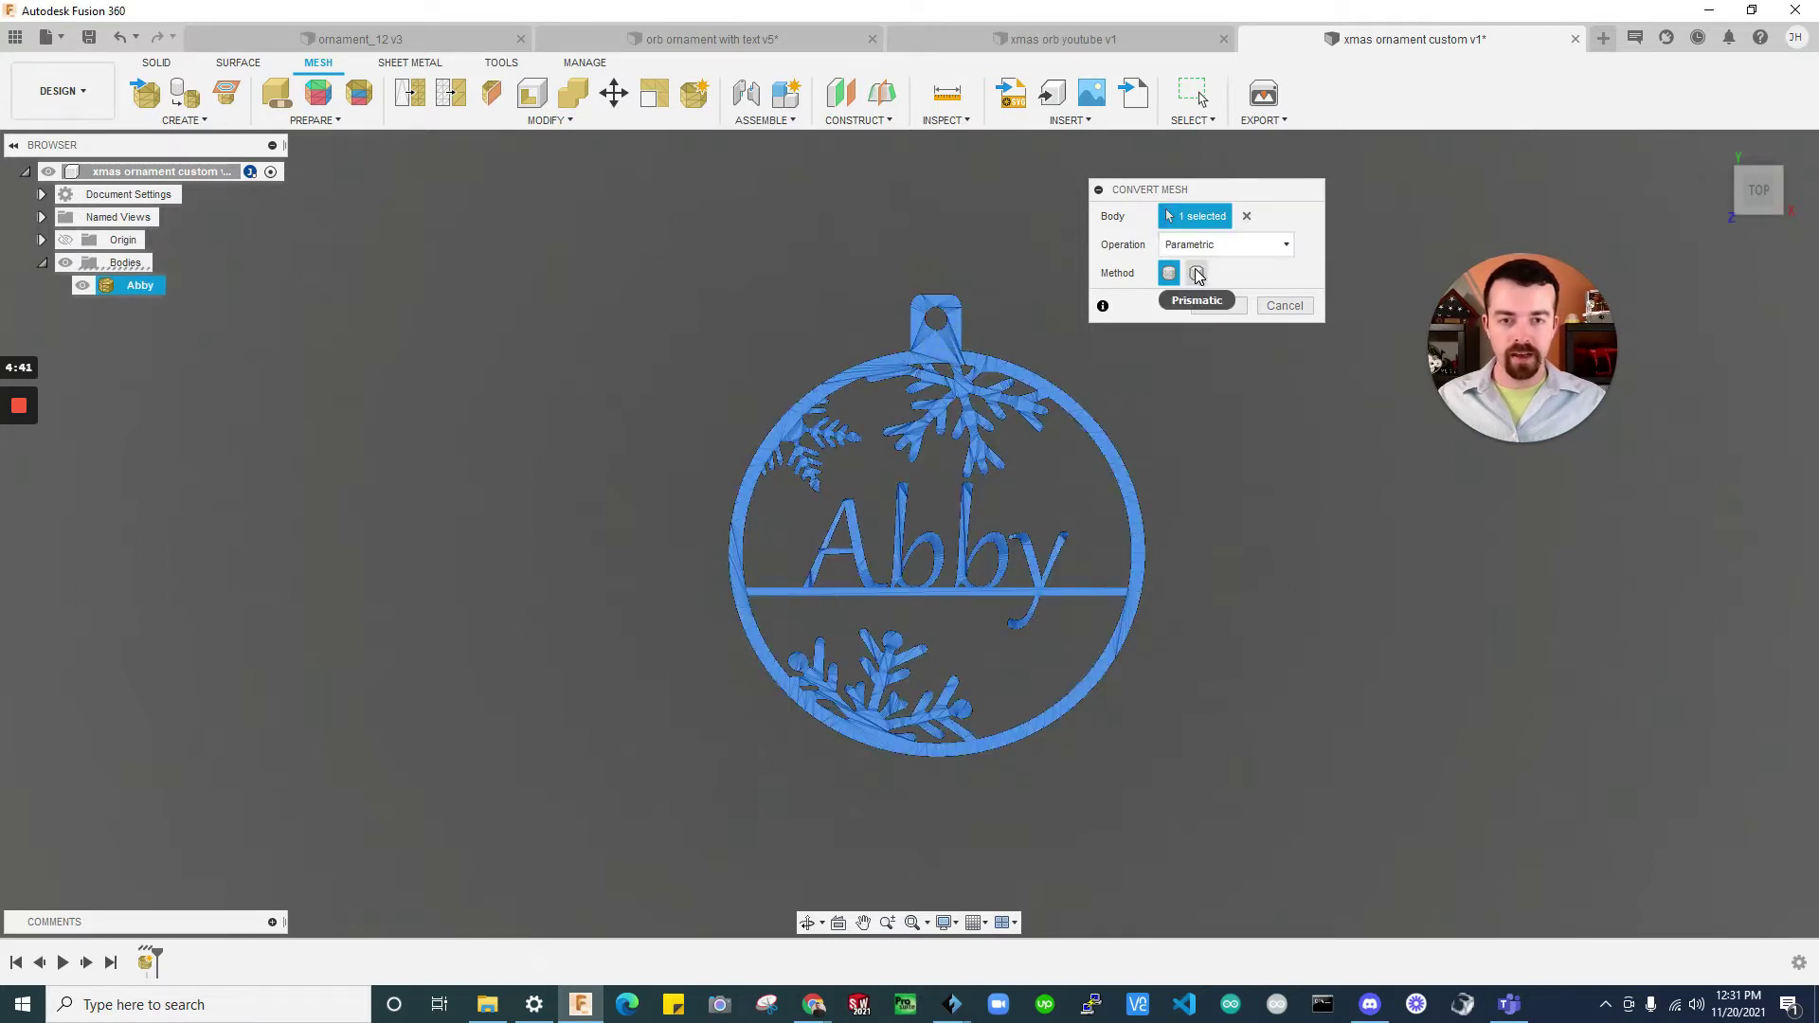
pyautogui.click(1217, 308)
pyautogui.click(1218, 307)
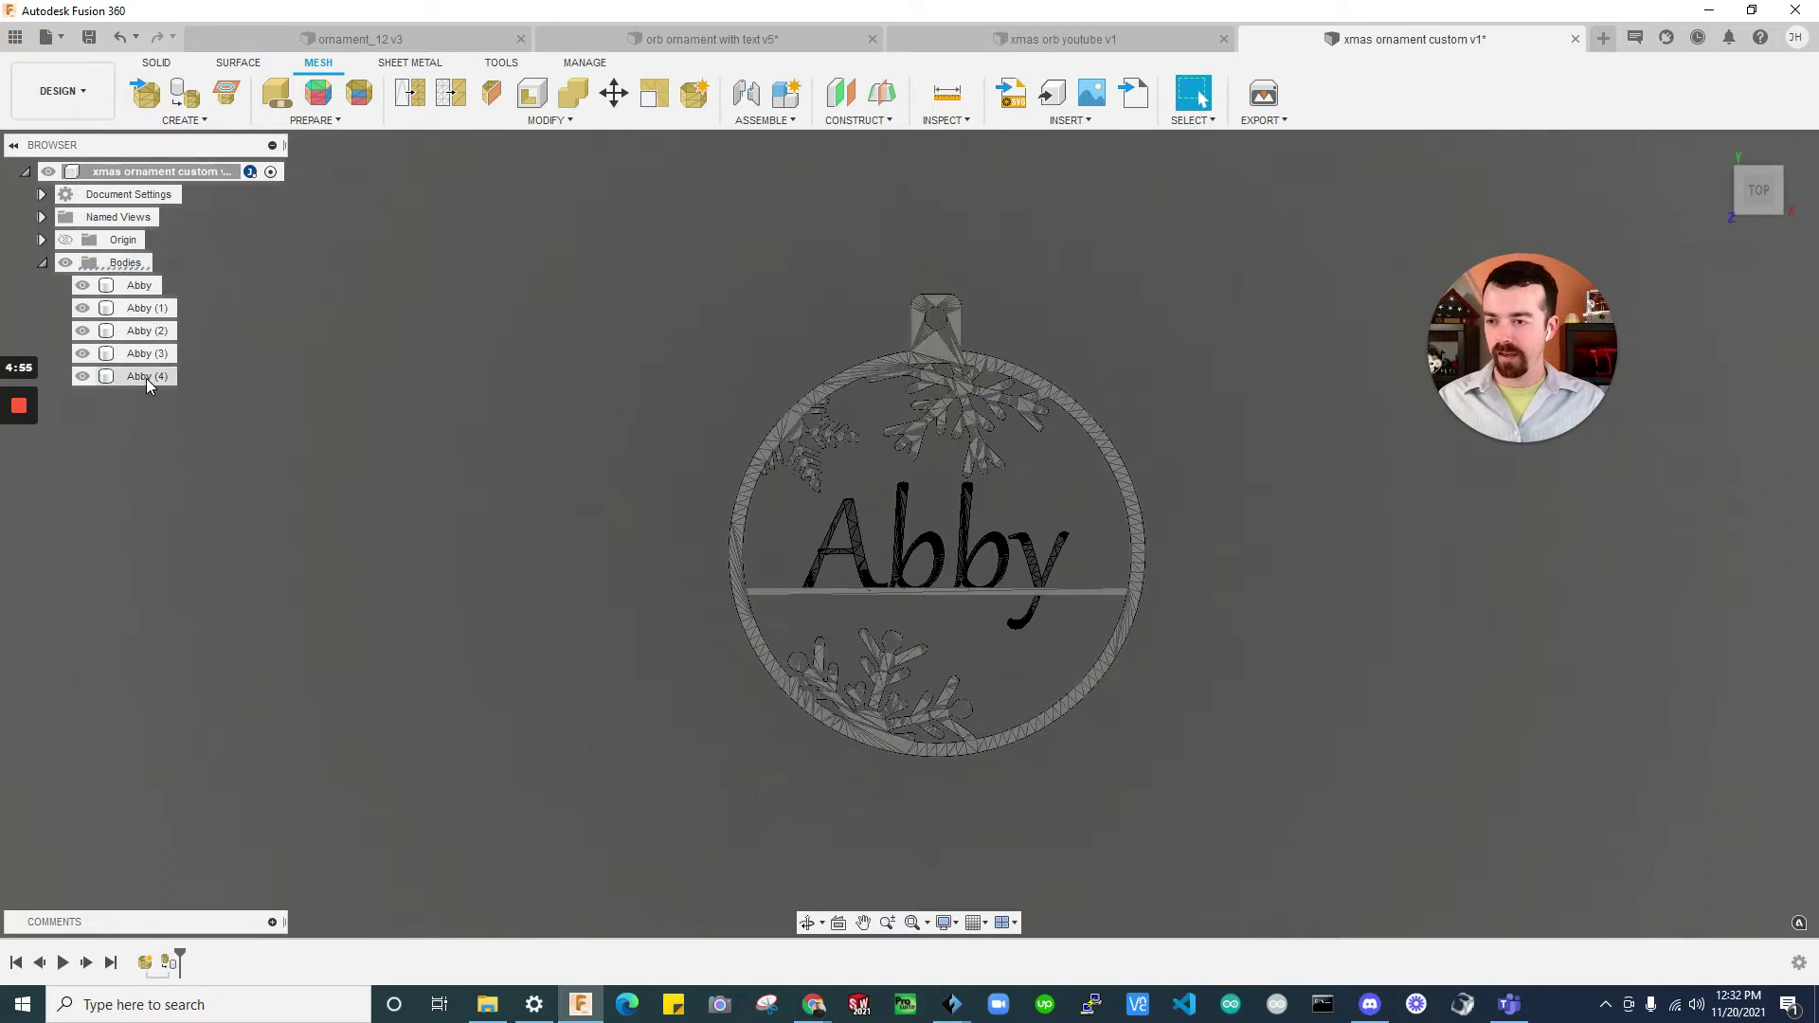
# Highlight the converted bodies to identify which are name letters and which is the ornament frame
pyautogui.click(139, 286)
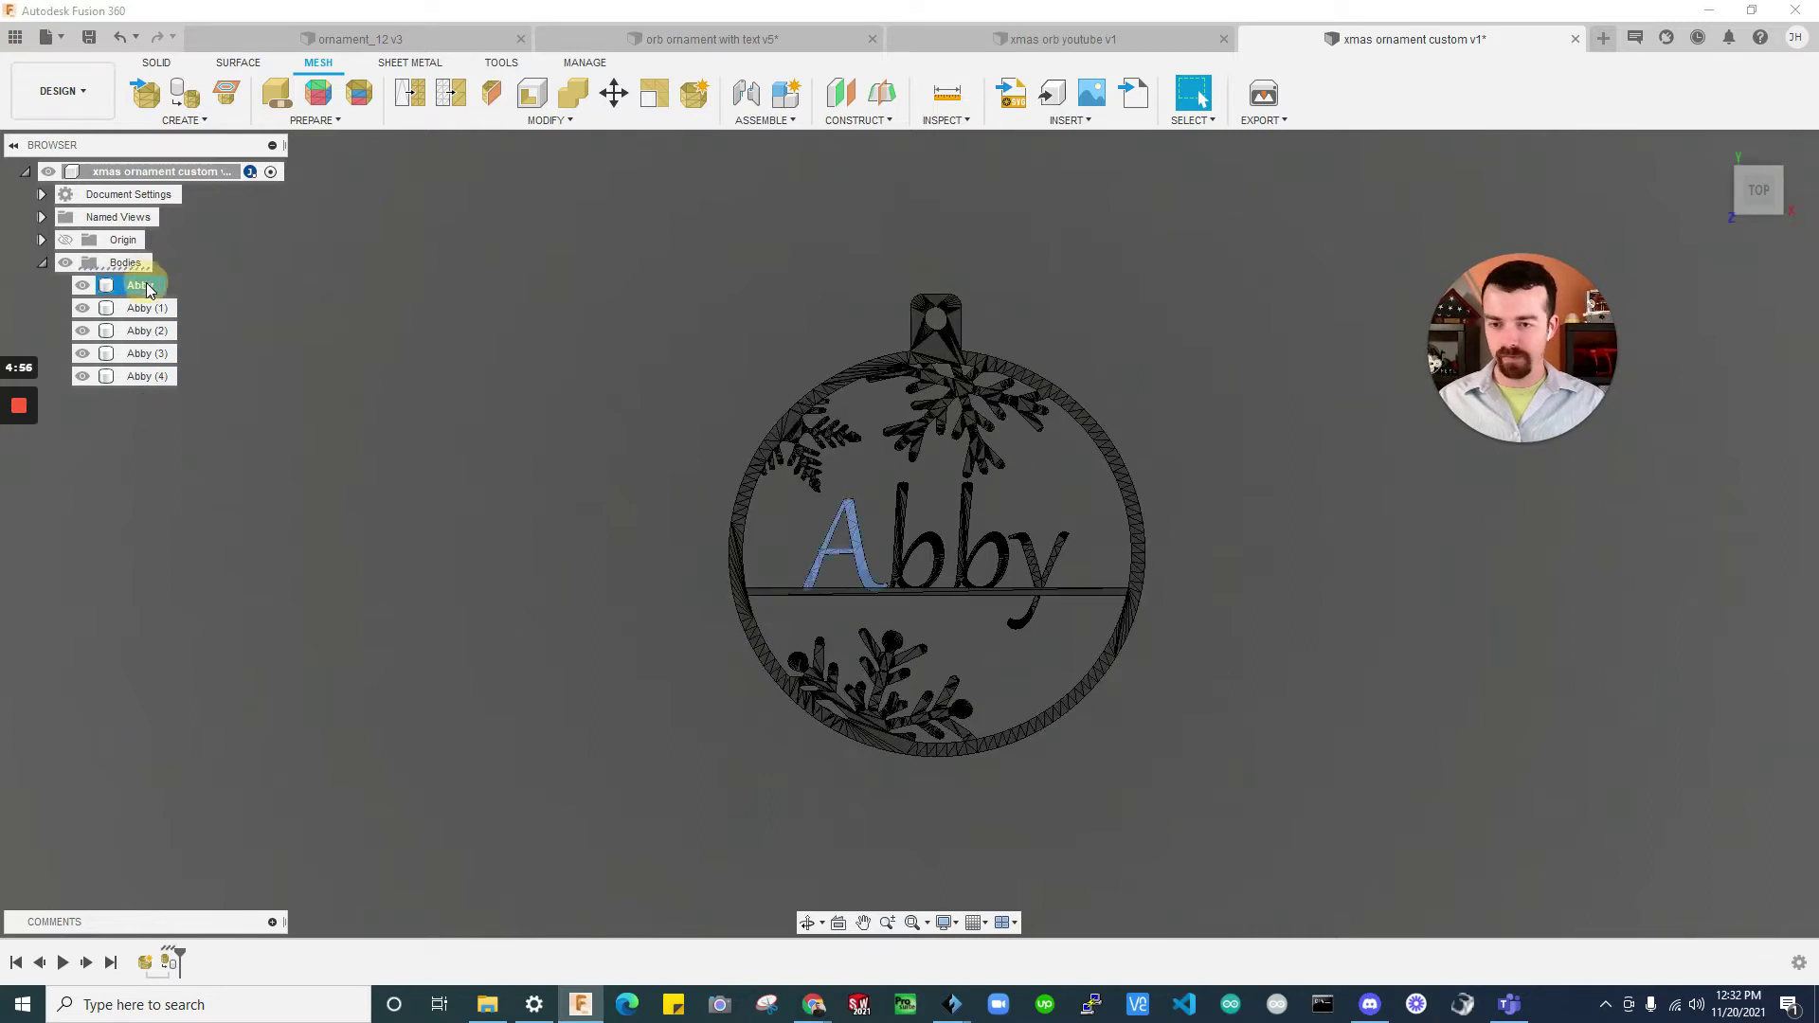
pyautogui.click(932, 345)
pyautogui.click(131, 379)
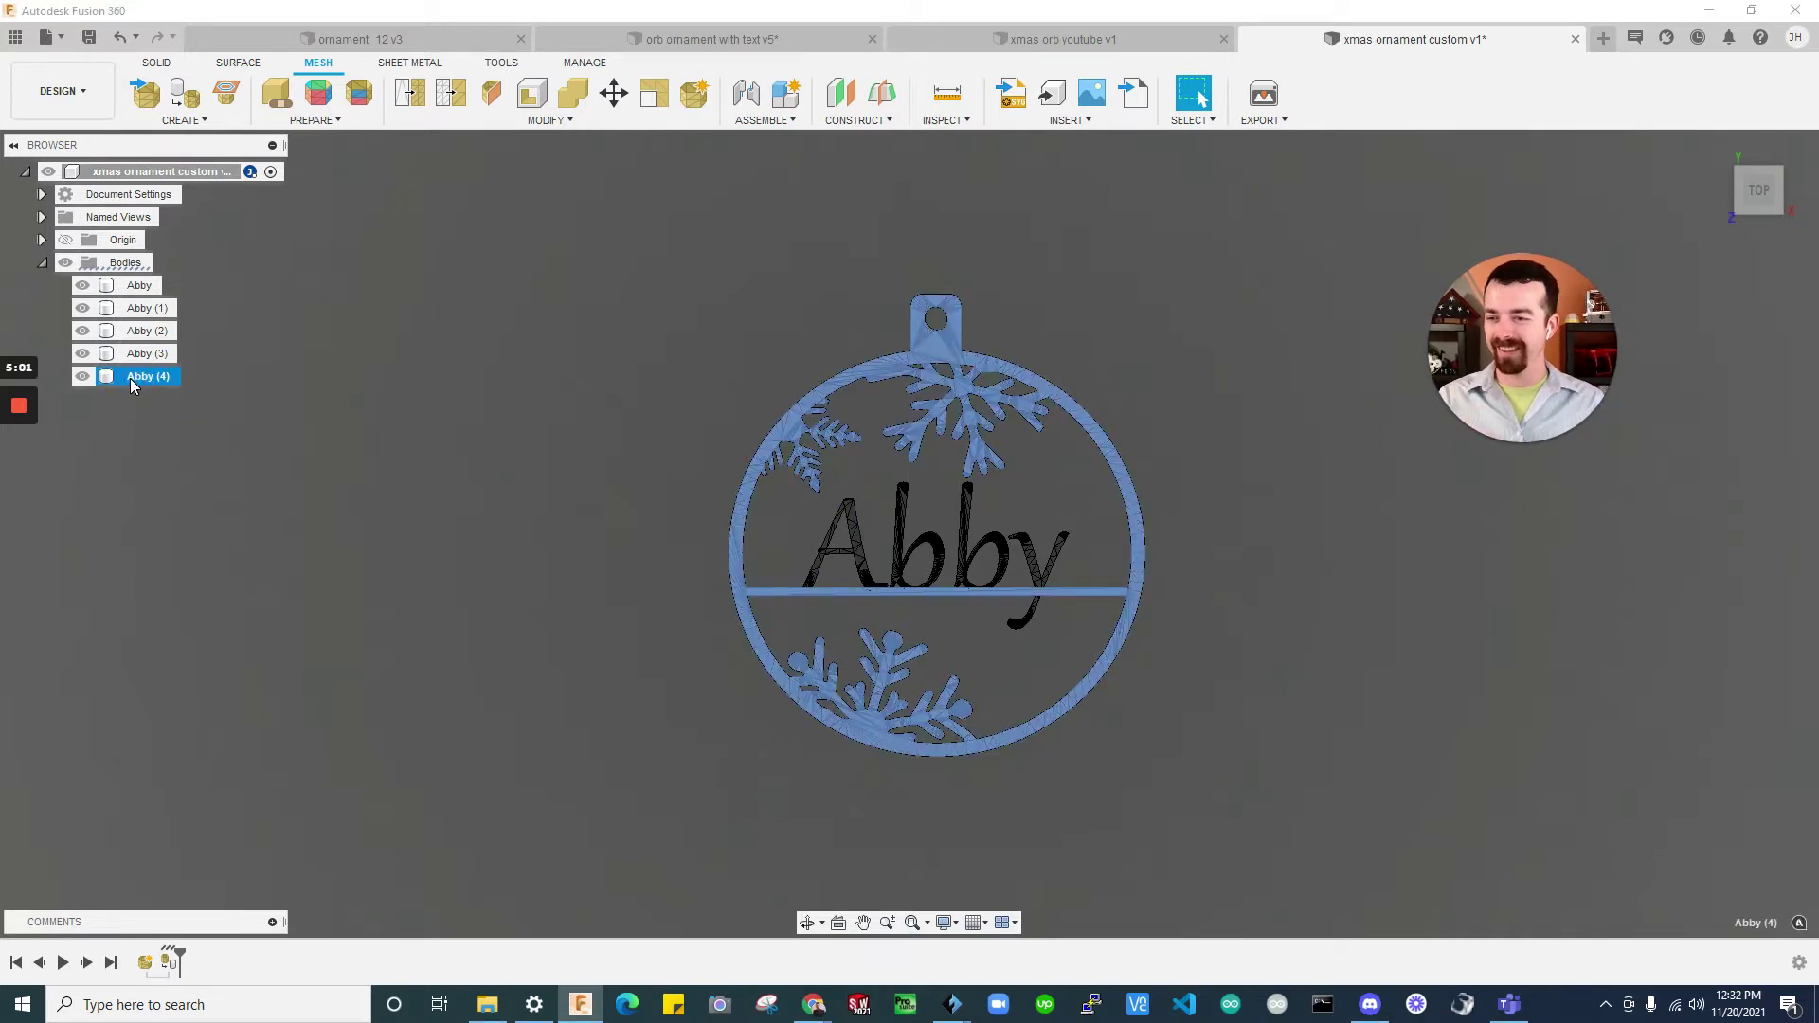
pyautogui.click(218, 369)
pyautogui.click(152, 387)
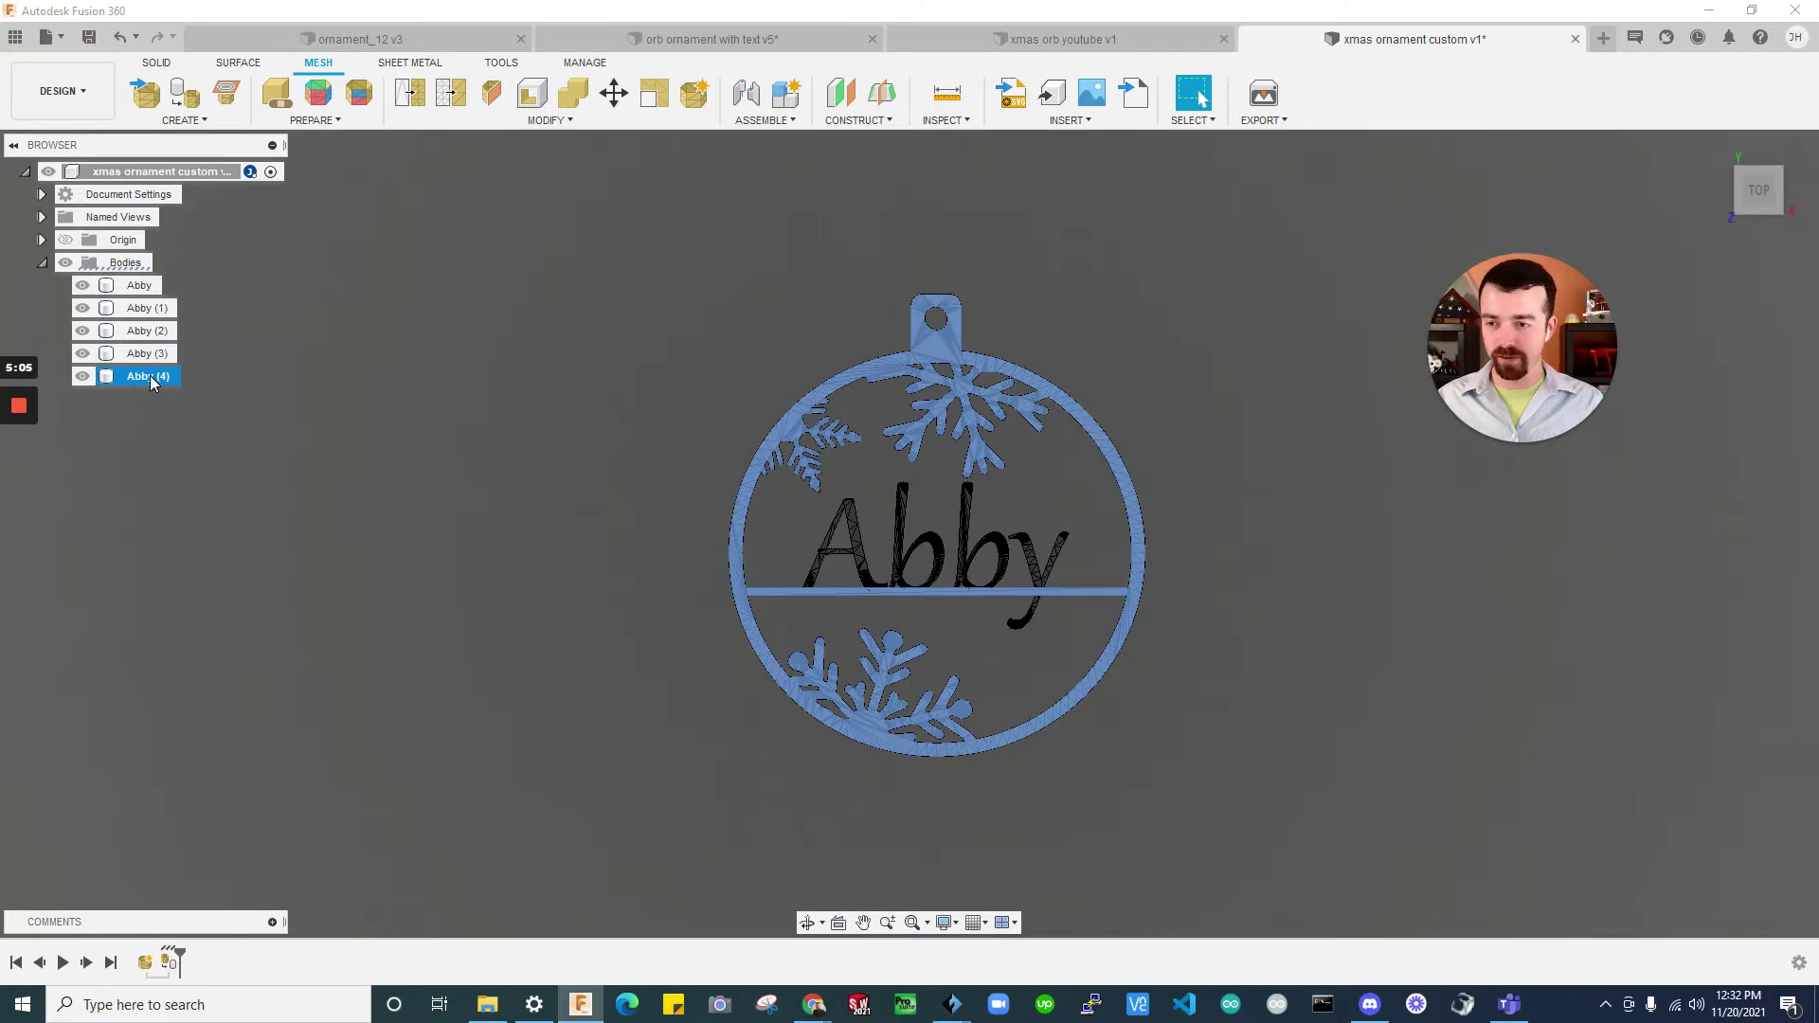
# Try to delete the four letter bodies that form the ornament's name, and undo the deletion
pyautogui.click(139, 285)
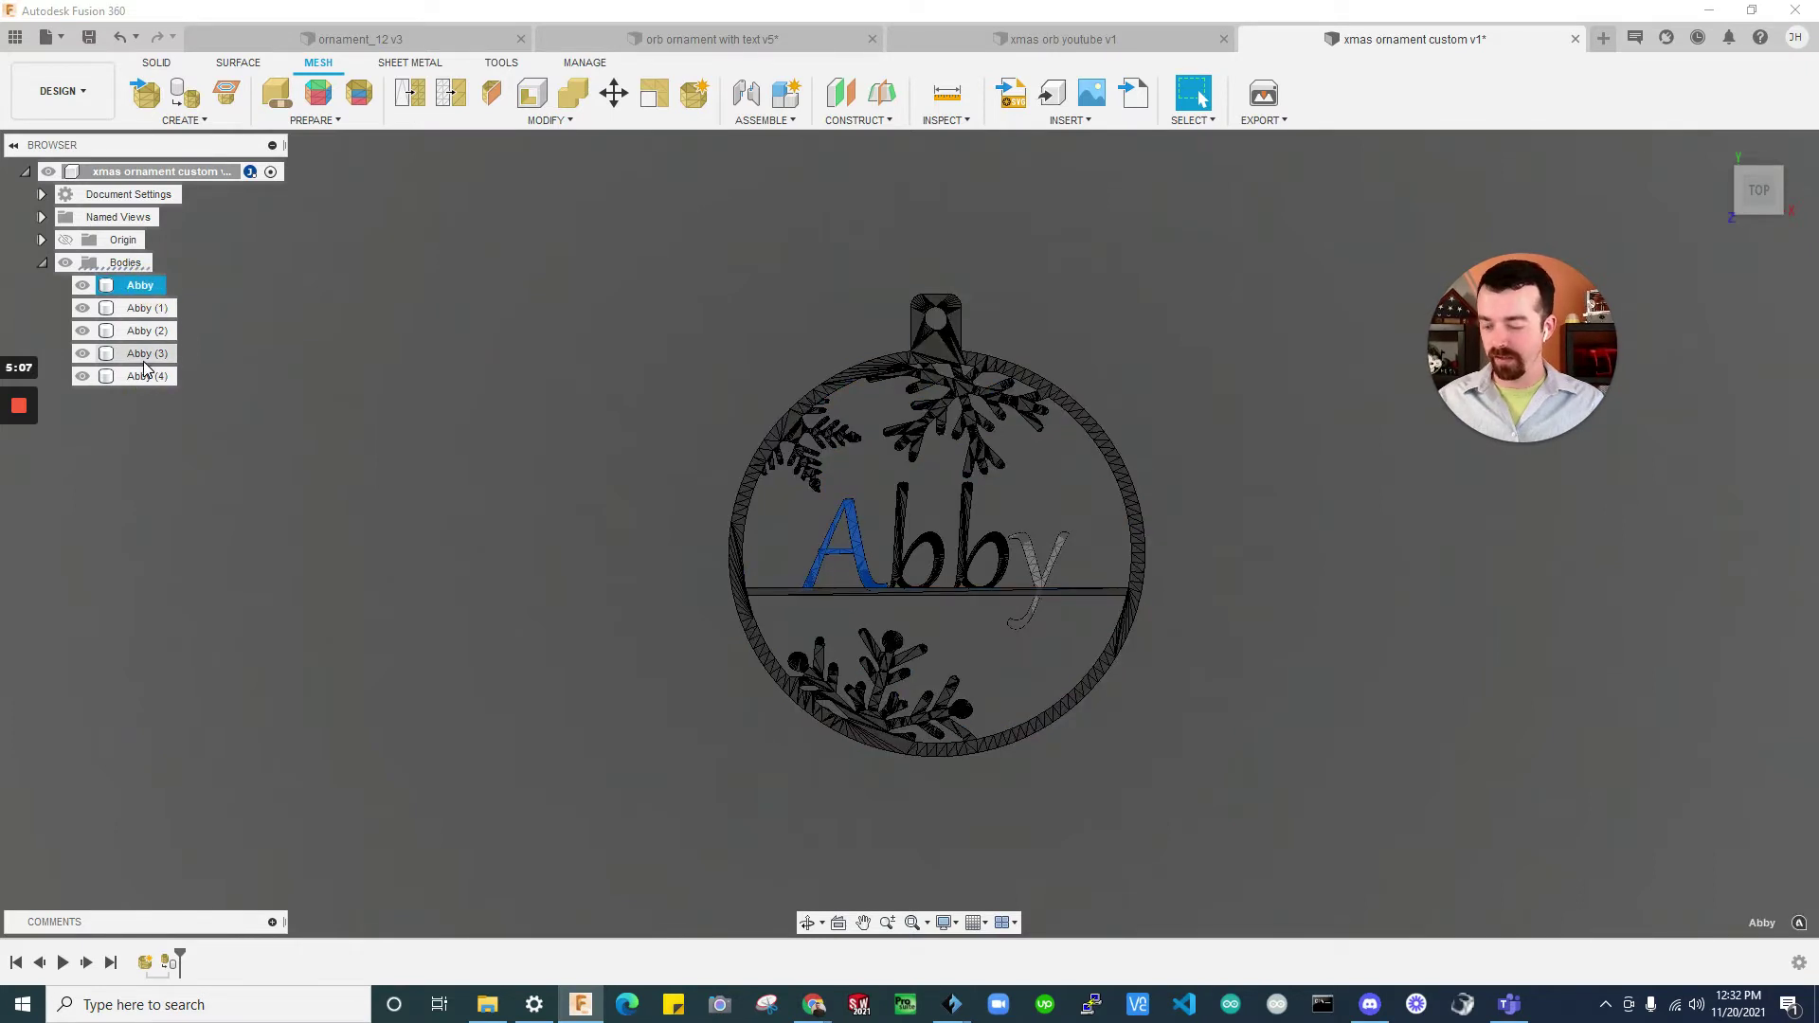
pyautogui.keyDown('shift'); pyautogui.click(144, 360); pyautogui.keyUp('shift')
pyautogui.rightClick(145, 363)
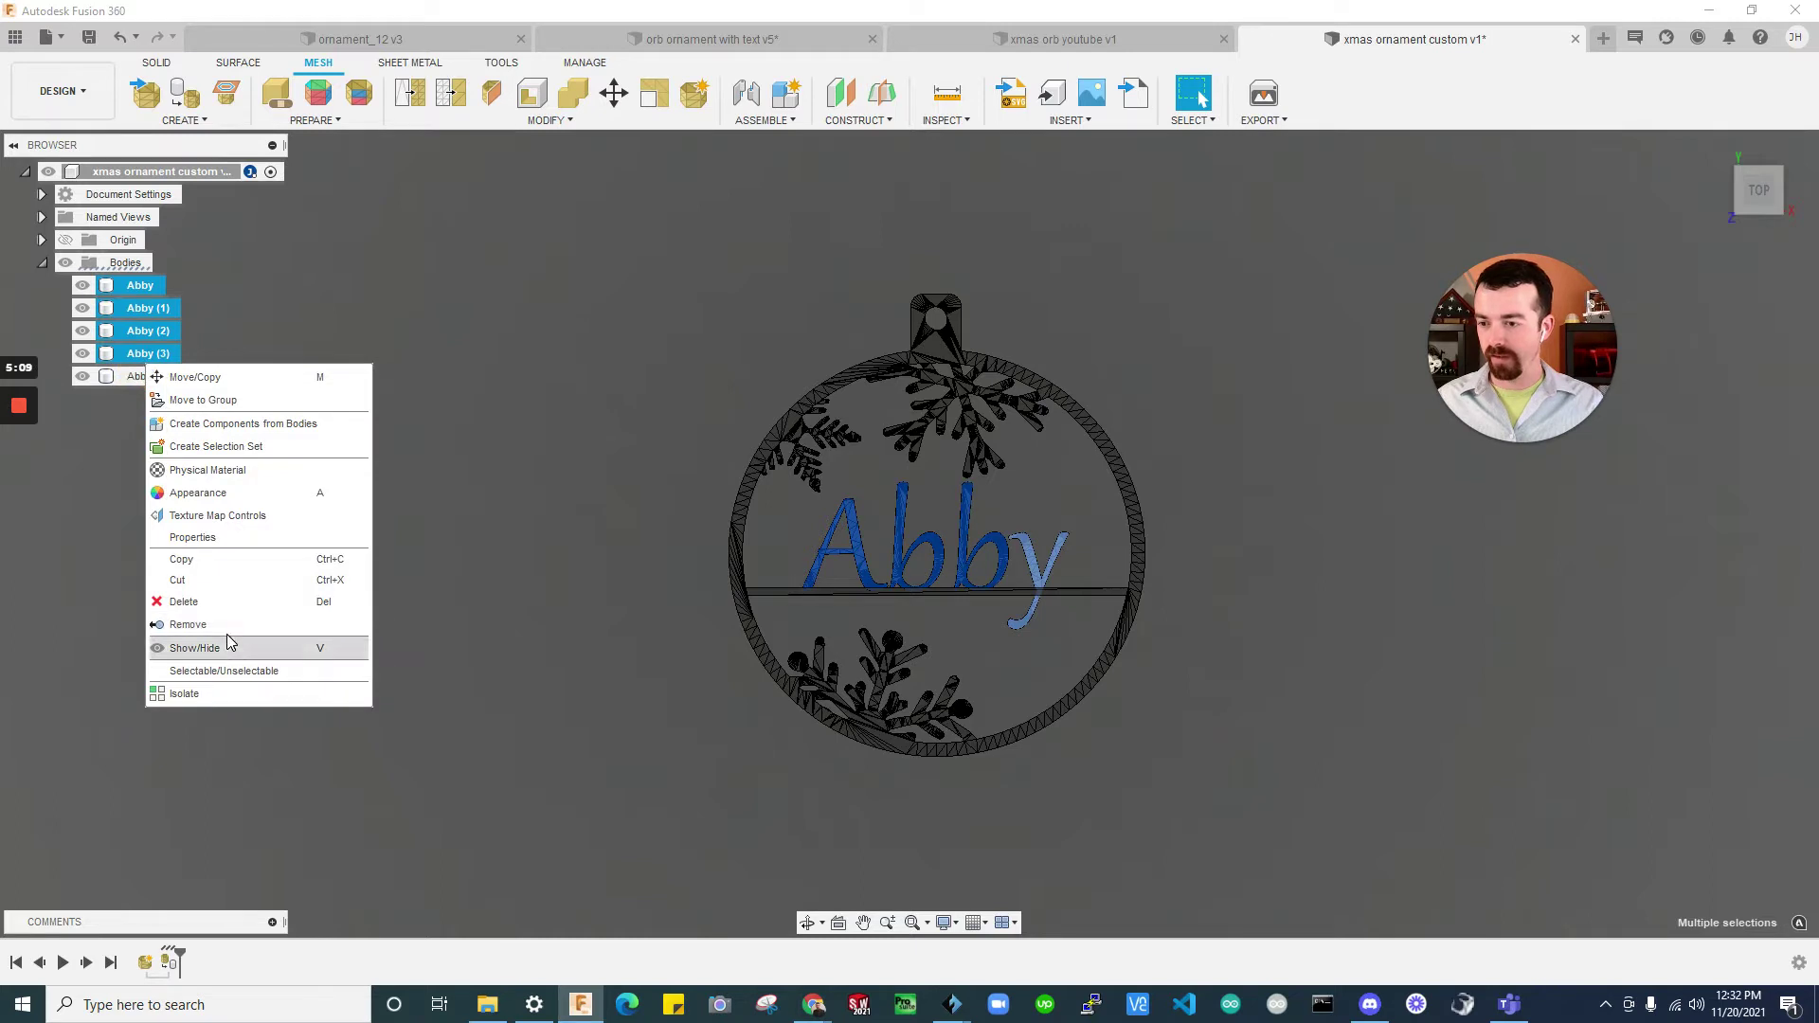
pyautogui.click(227, 600)
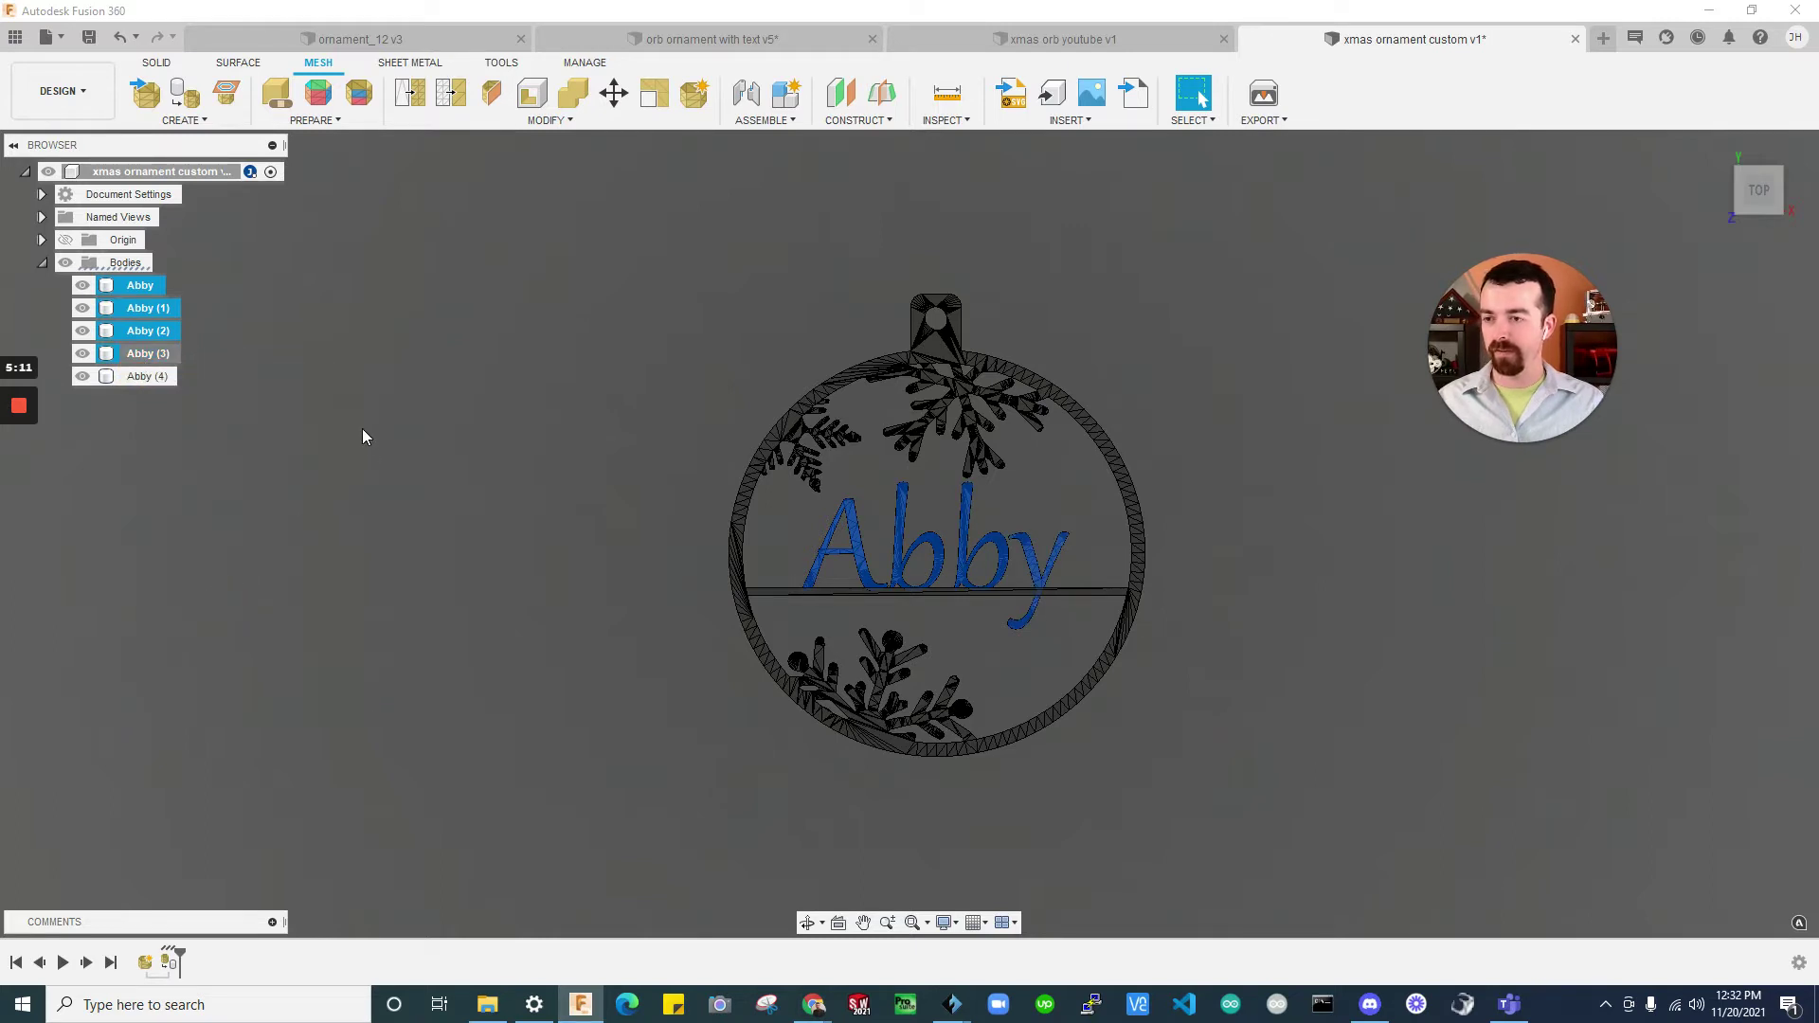
pyautogui.click(132, 287)
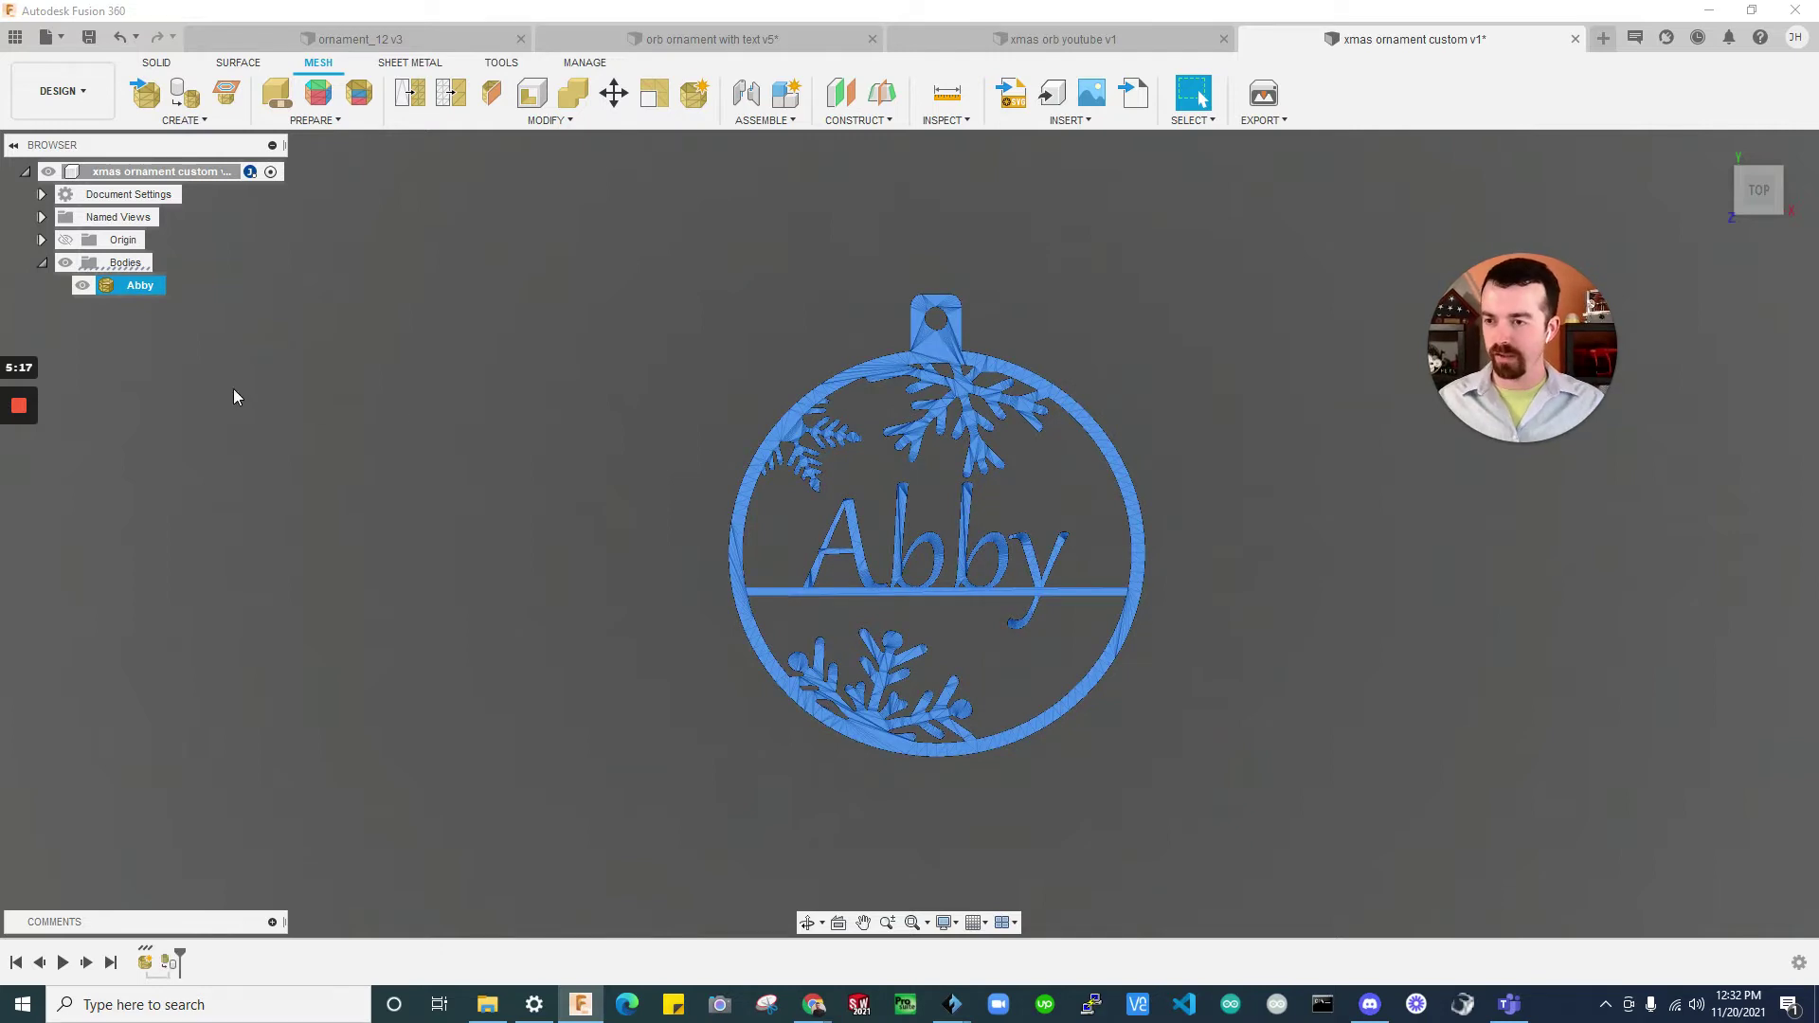
pyautogui.hotkey('ctrl', 'z')
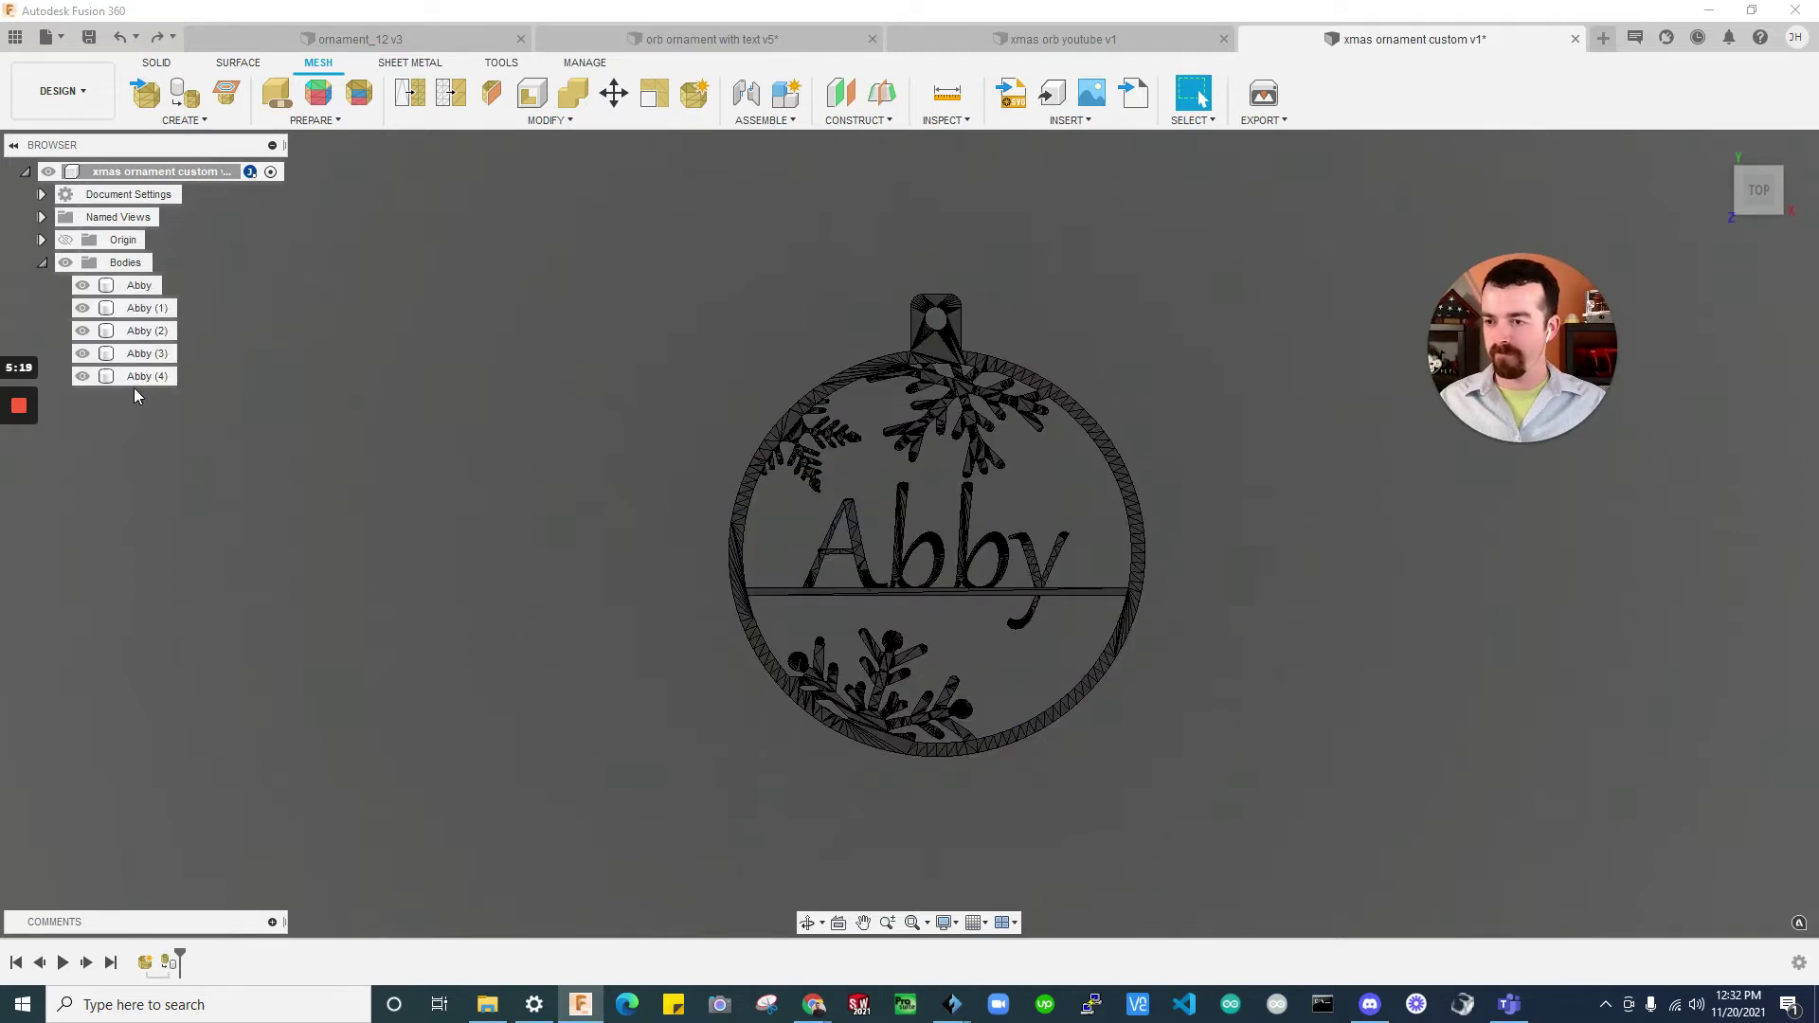
# Rename the ornament frame's body to Main
pyautogui.click(130, 384)
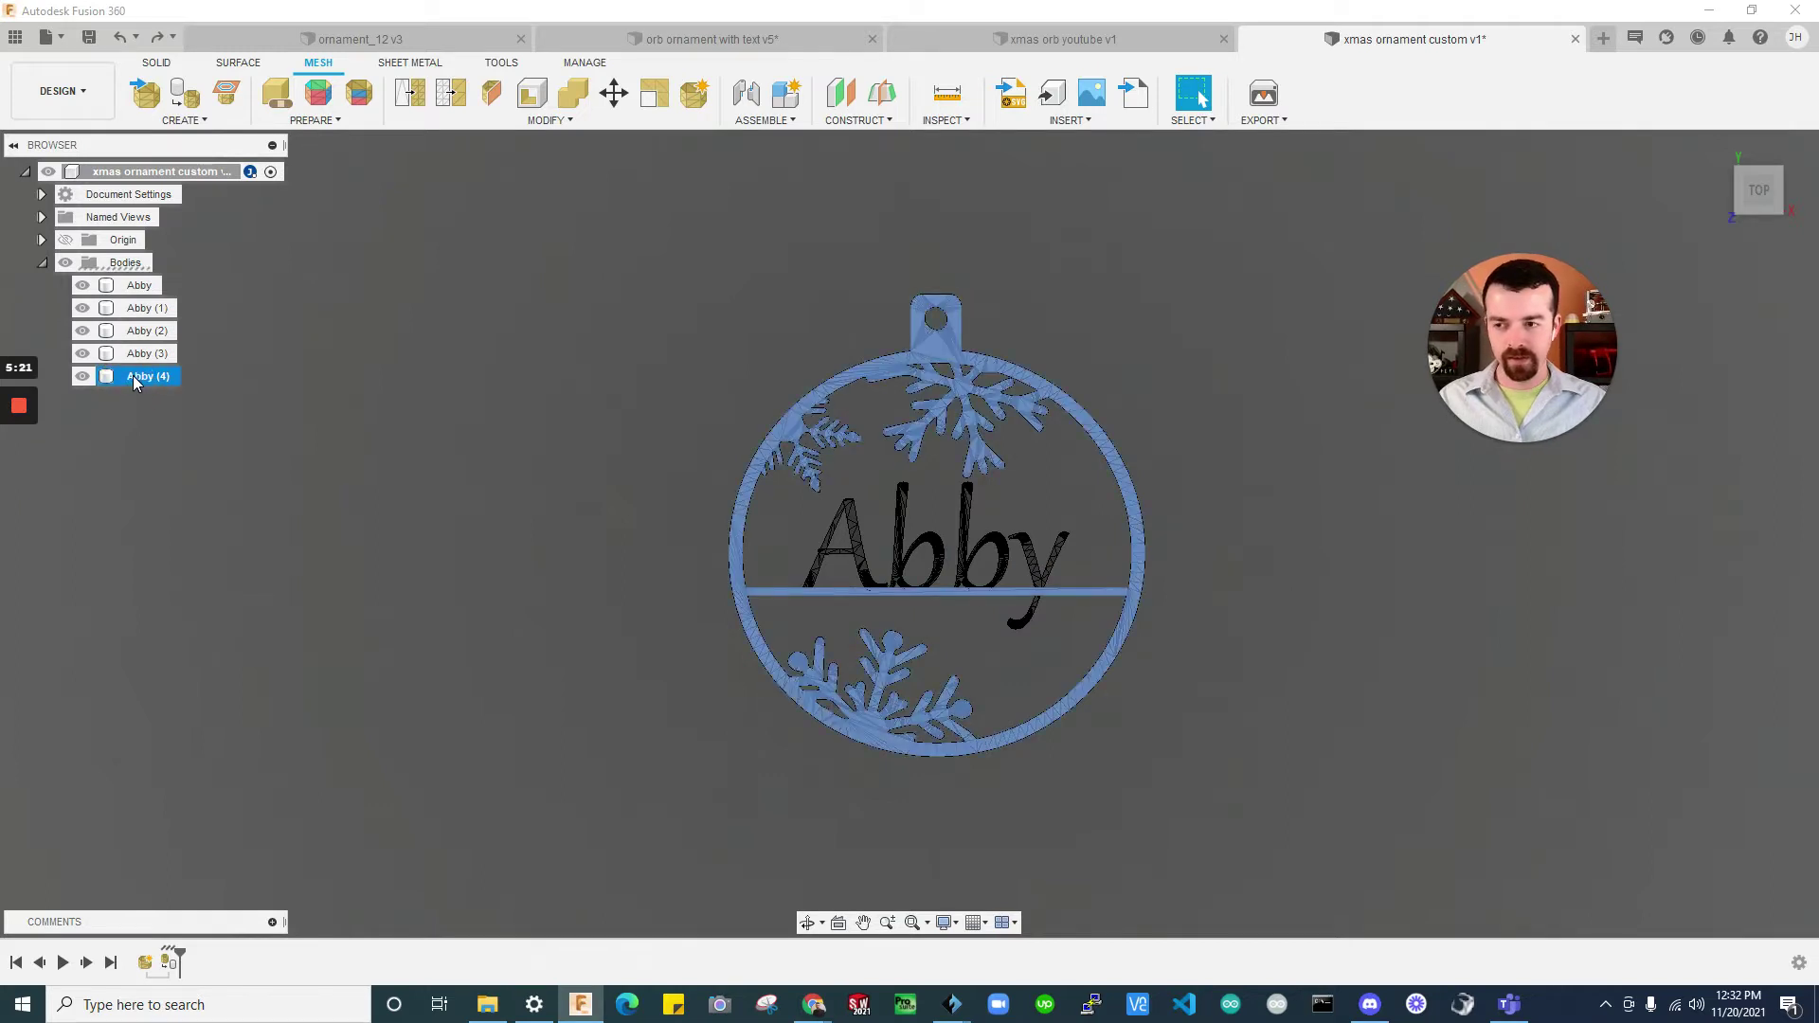
pyautogui.rightClick(136, 382)
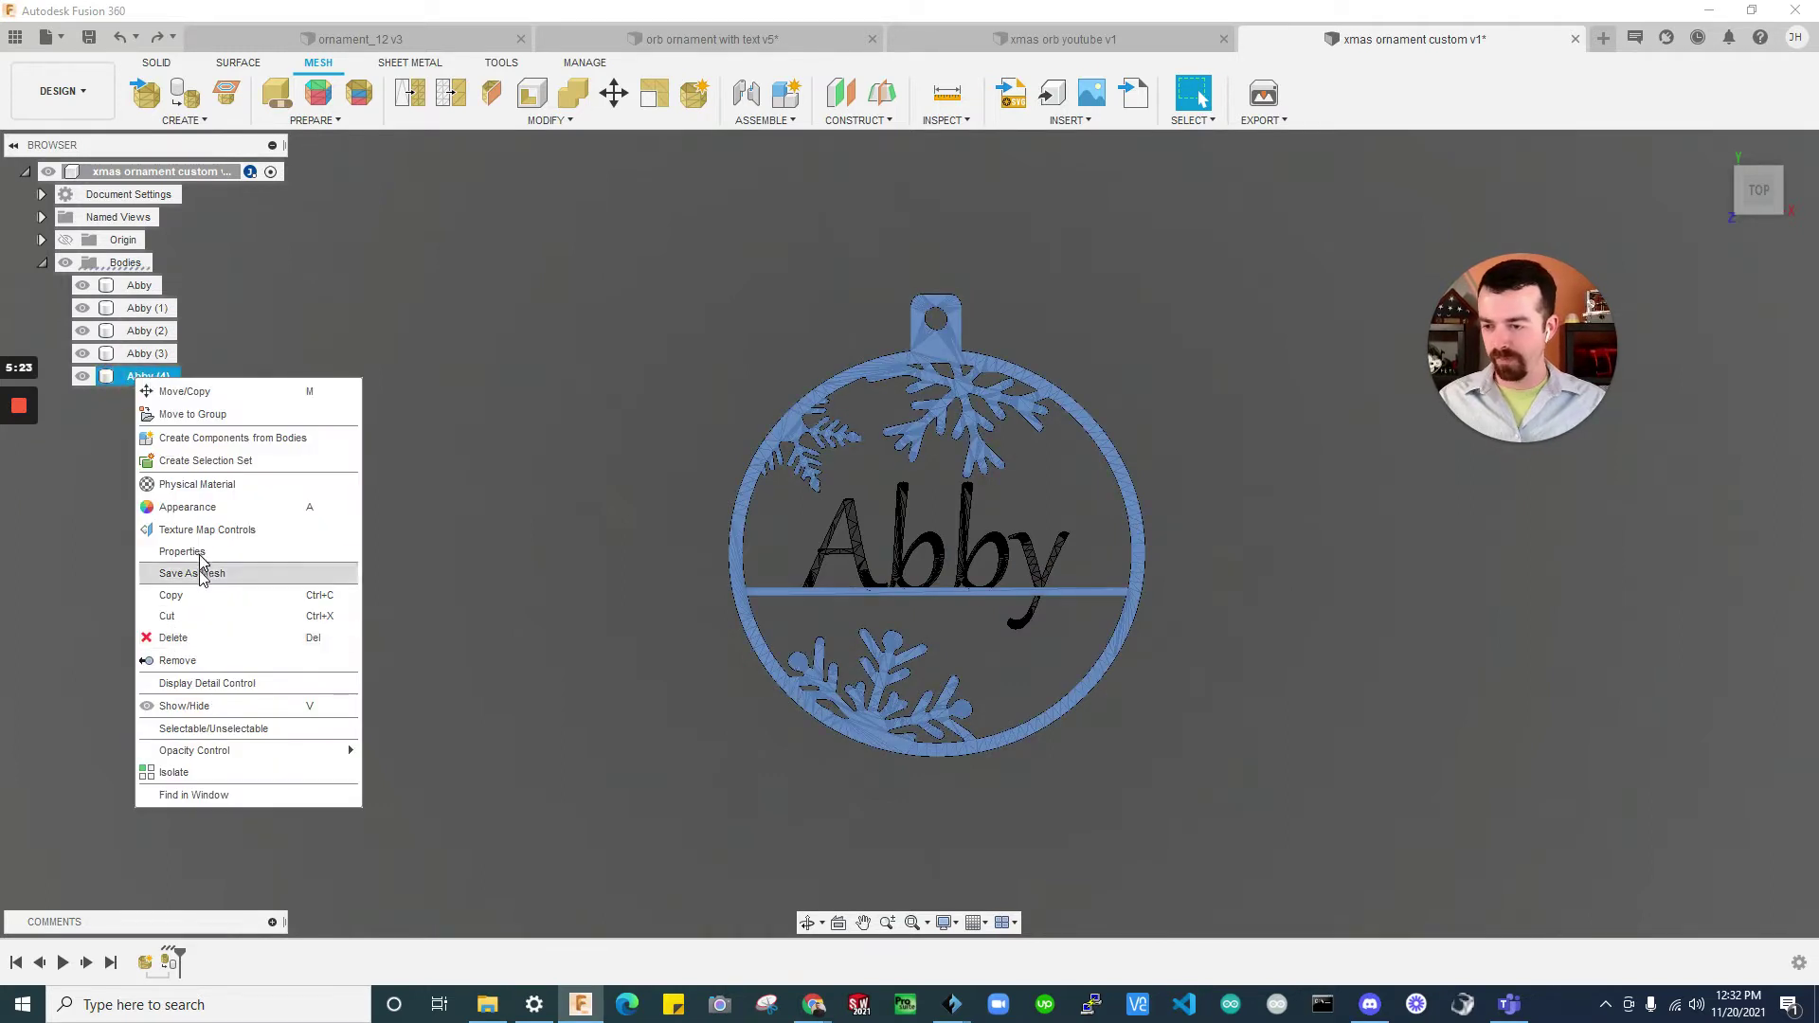
pyautogui.click(569, 477)
pyautogui.doubleClick(159, 382)
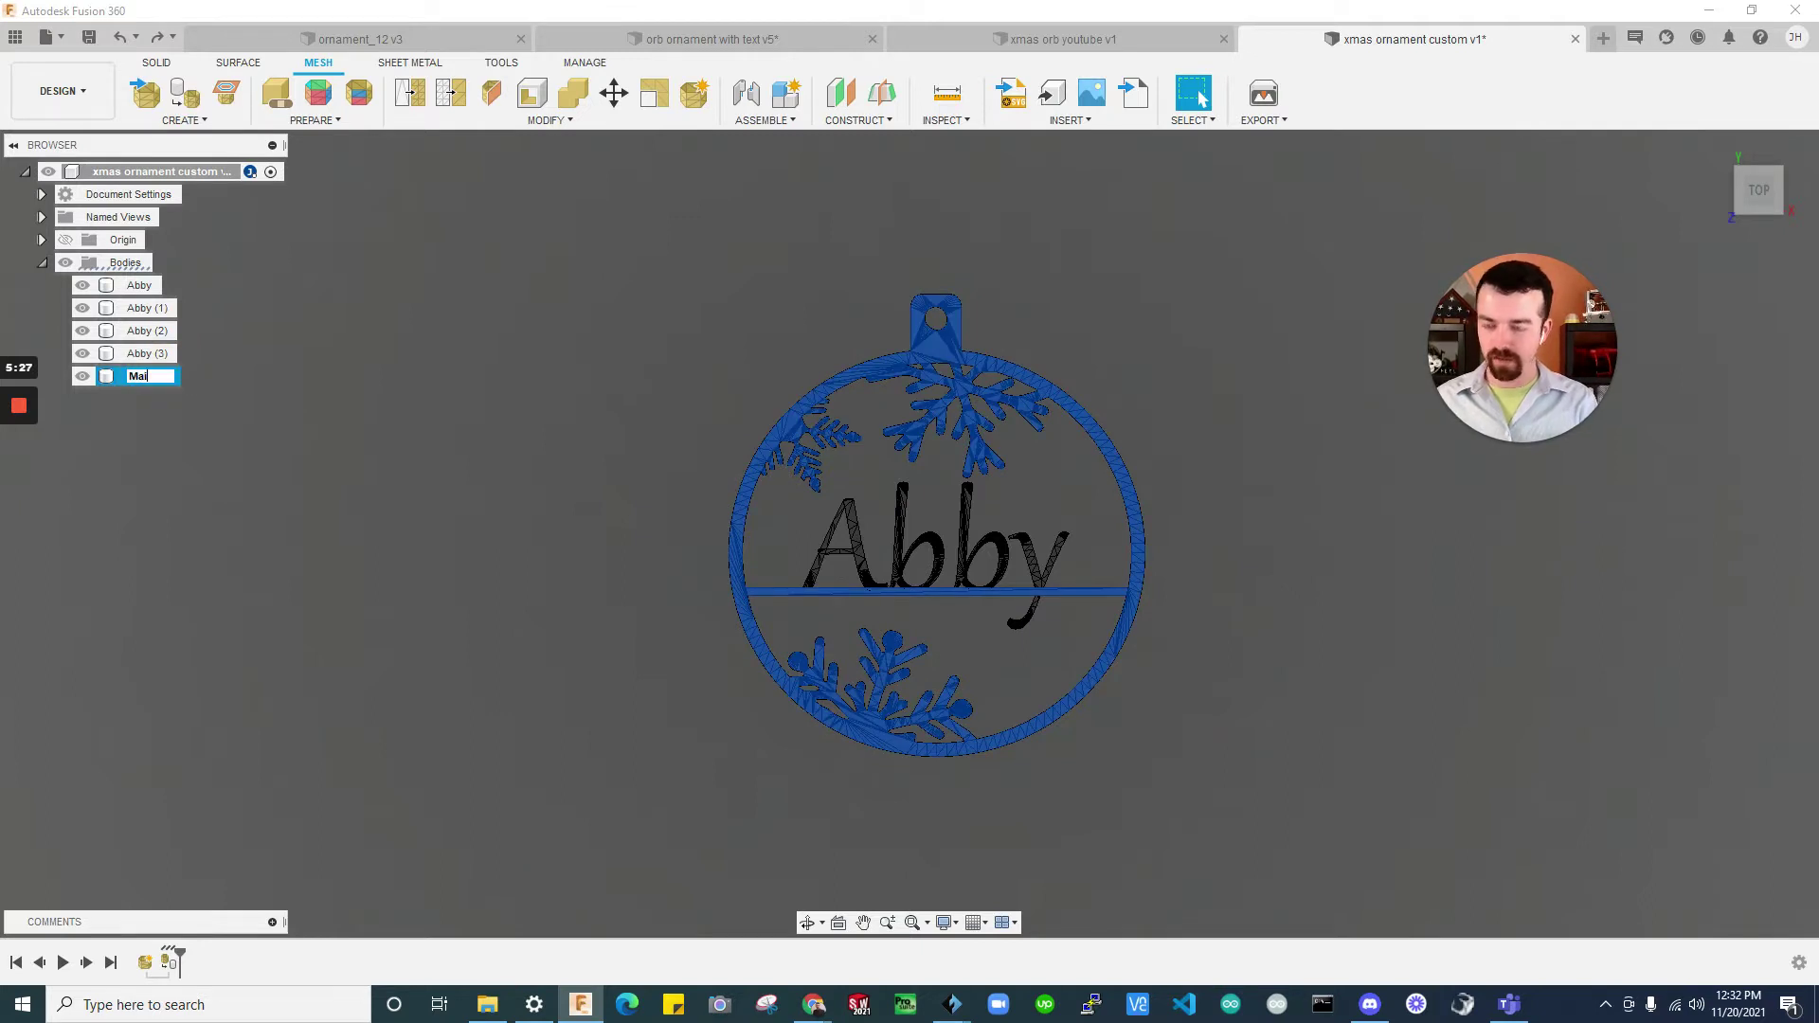
pyautogui.press('Return')
pyautogui.click(248, 417)
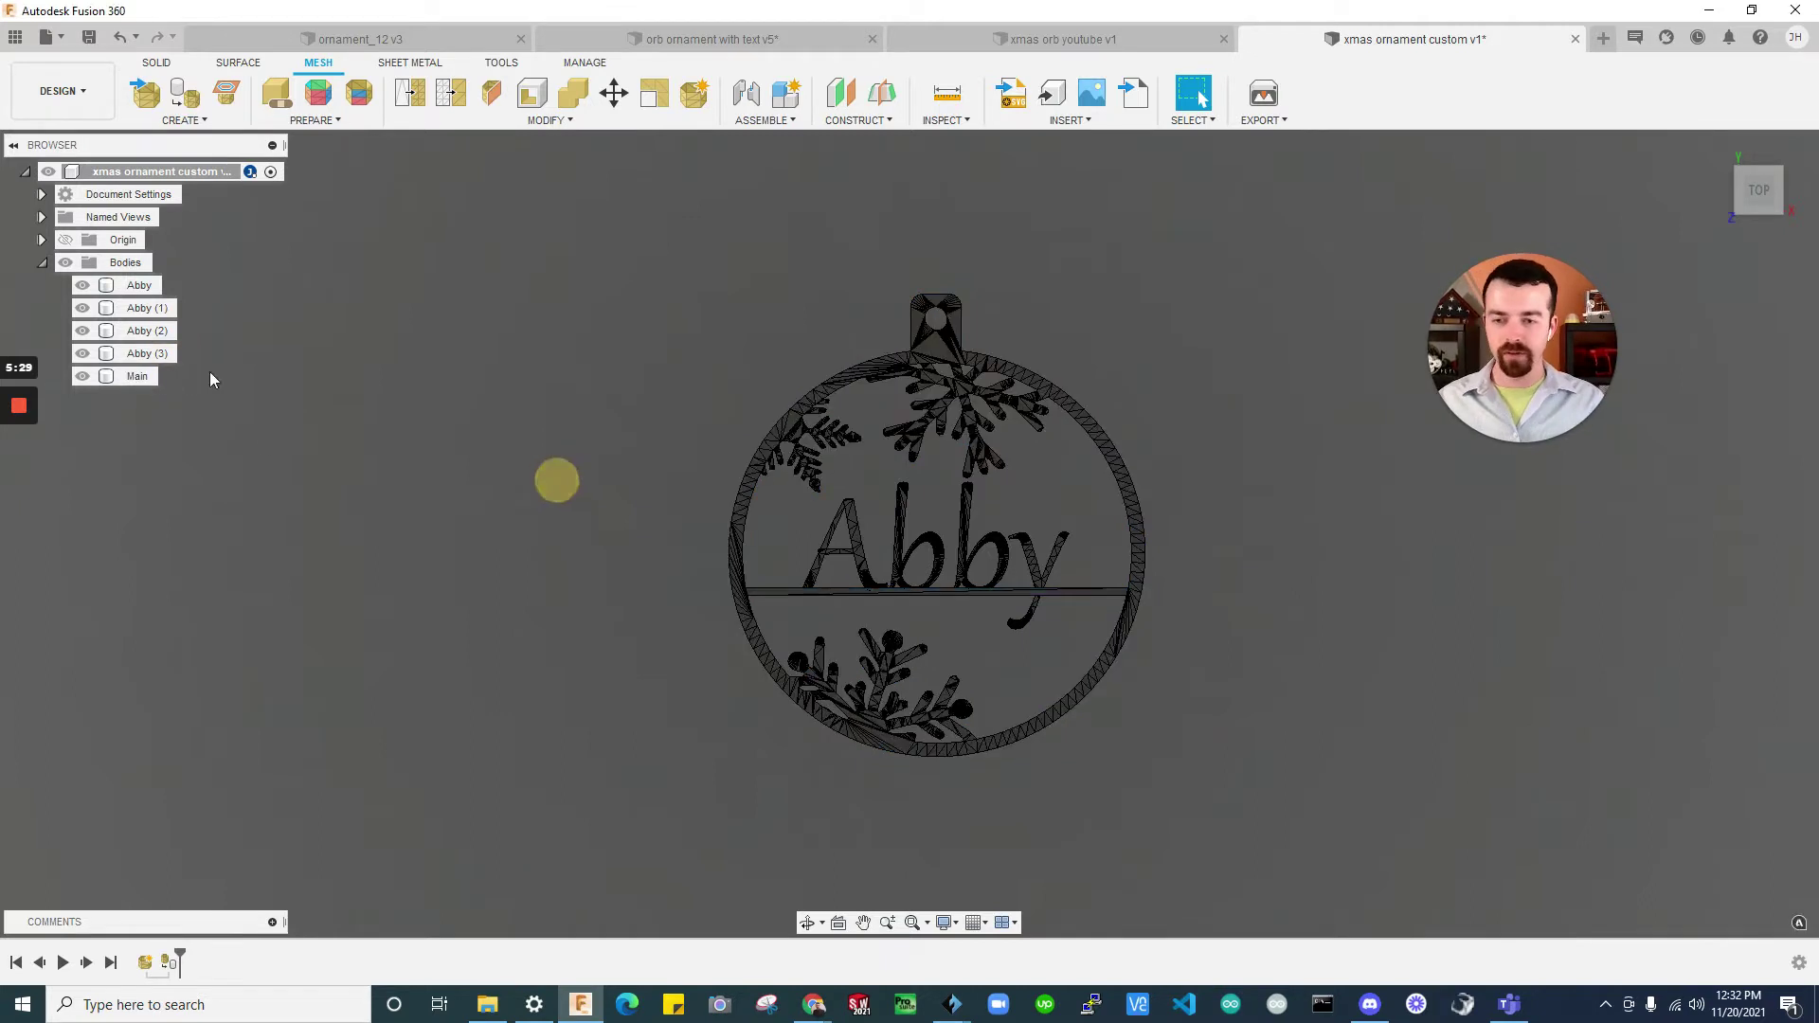
# Hide the four letter bodies so that only the Main frame body is displayed
pyautogui.click(83, 353)
pyautogui.click(87, 285)
pyautogui.click(84, 285)
pyautogui.click(83, 308)
pyautogui.click(82, 330)
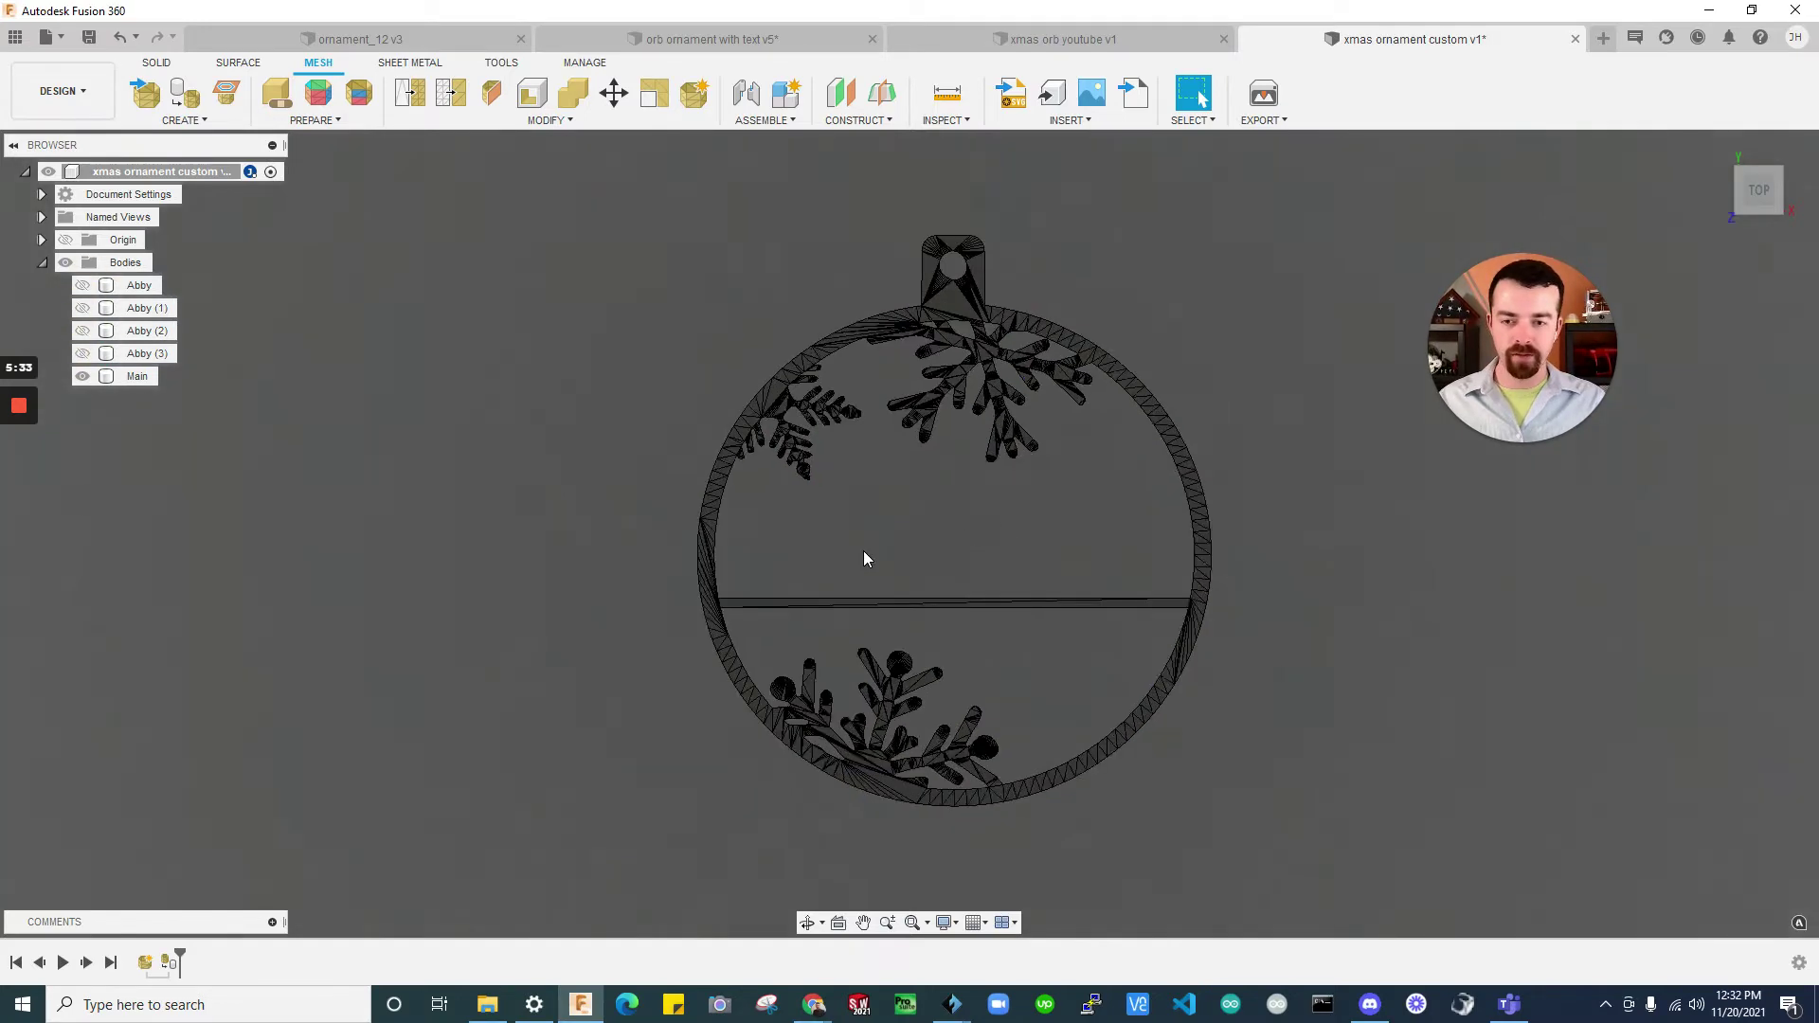
# Examine the frame's crossbar and its faces from an angle and from the top
pyautogui.keyDown('shift'); pyautogui.moveTo(865, 560); pyautogui.dragTo(775, 487, button='middle'); pyautogui.keyUp('shift')
pyautogui.scroll(3, 807, 538)
pyautogui.scroll(3, 776, 487)
pyautogui.click(716, 464)
pyautogui.scroll(-4, 716, 464)
pyautogui.keyDown('shift'); pyautogui.moveTo(890, 502); pyautogui.dragTo(999, 531, button='middle'); pyautogui.keyUp('shift')
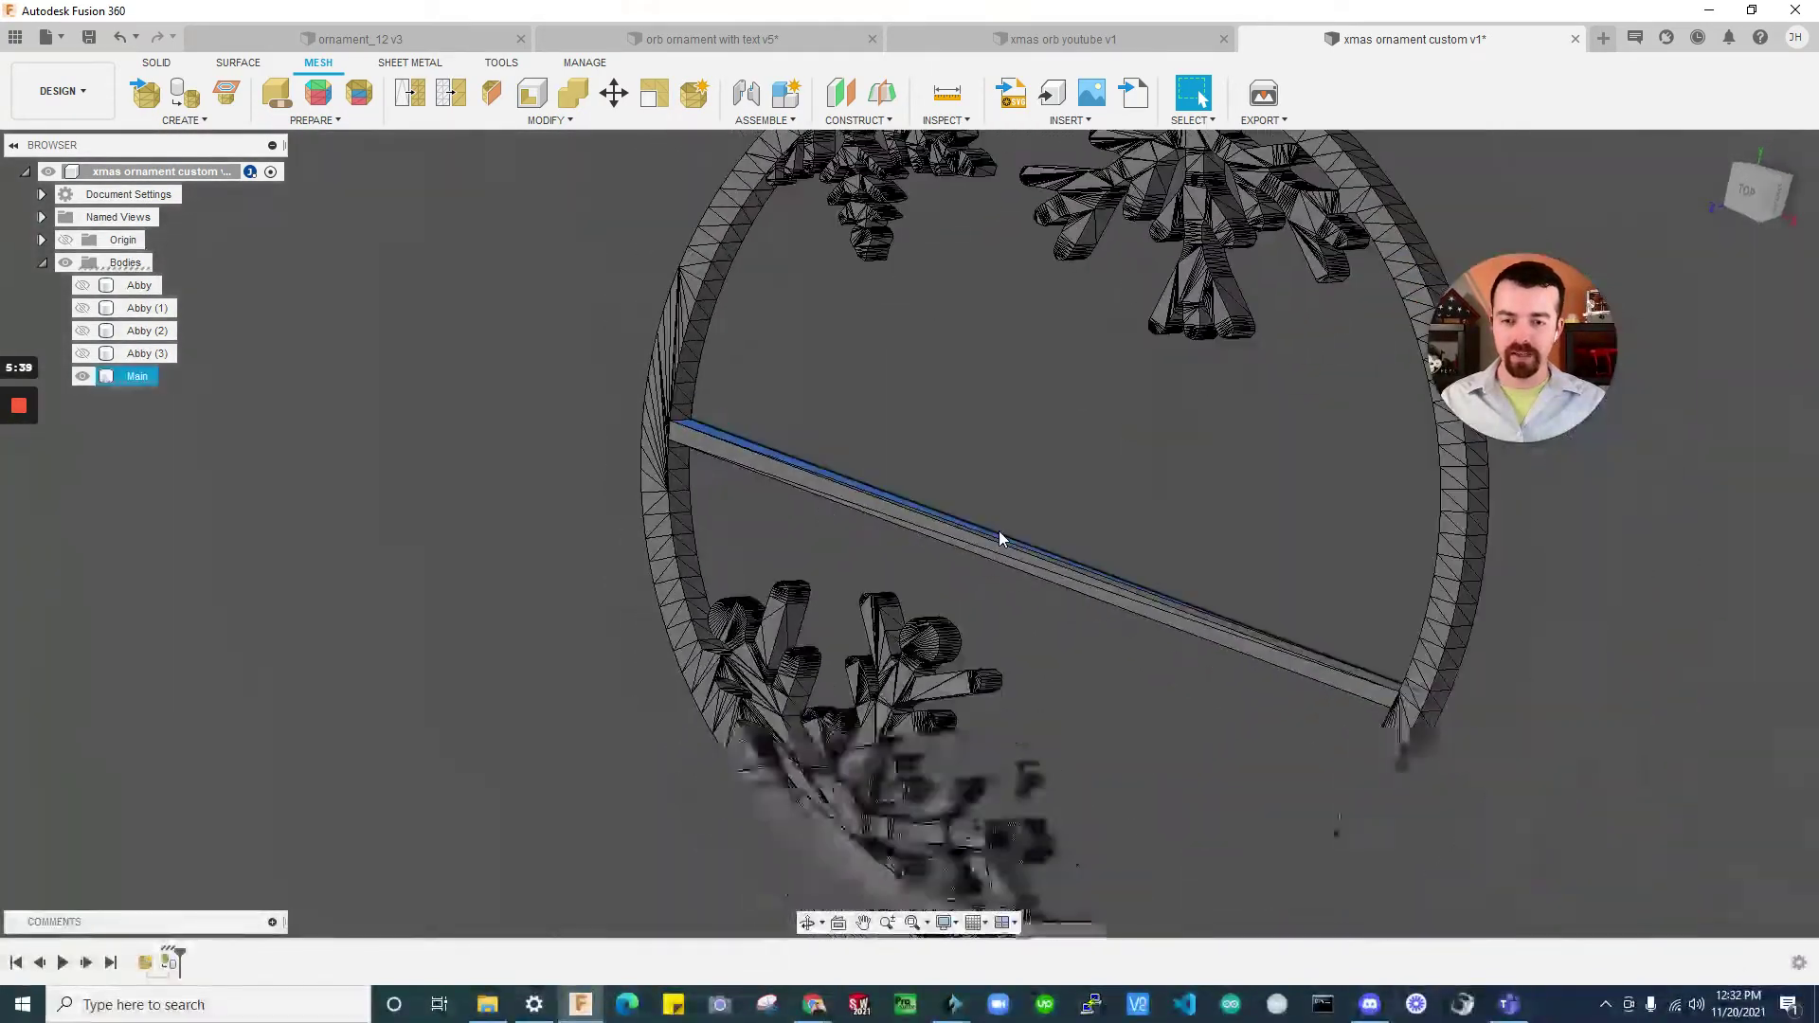
pyautogui.scroll(-1, 985, 528)
pyautogui.keyDown('shift'); pyautogui.moveTo(1099, 569); pyautogui.dragTo(924, 379, button='middle'); pyautogui.keyUp('shift')
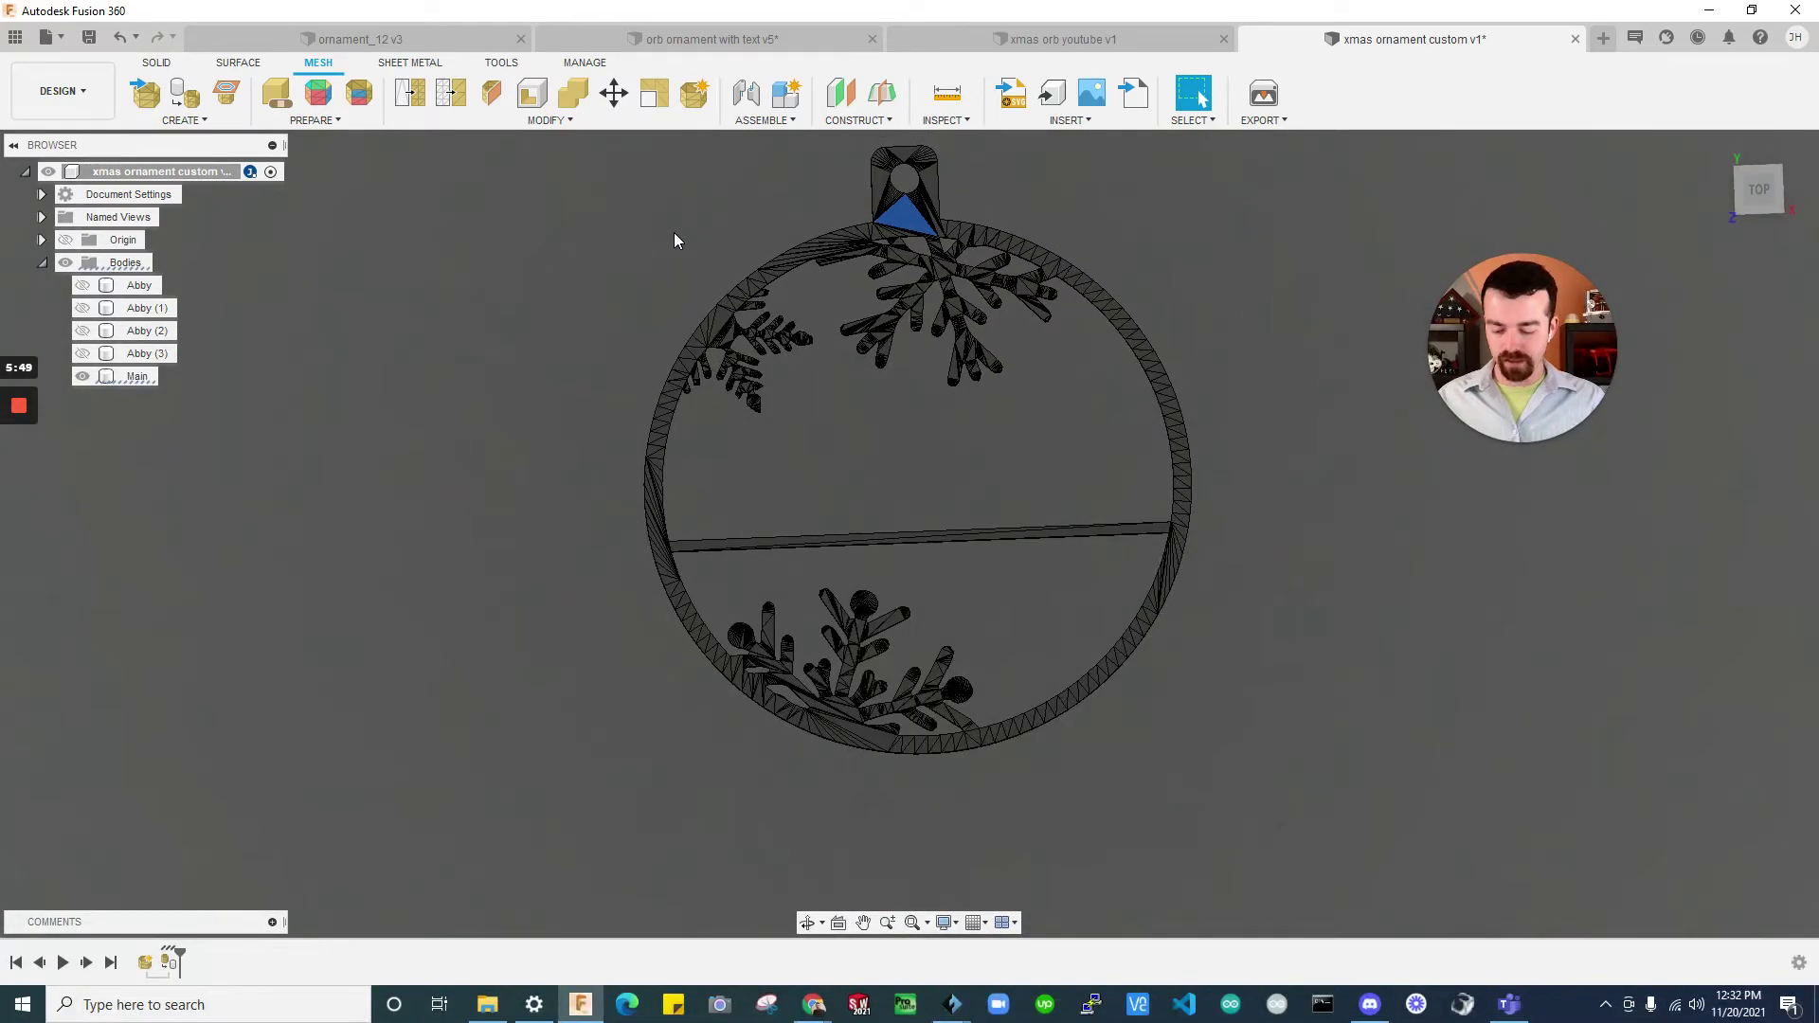
# Start a sketch on the flat top face of the ornament's hanging tab and leave the circle tool
pyautogui.press('s')
pyautogui.press('c')
pyautogui.scroll(3, 1084, 536)
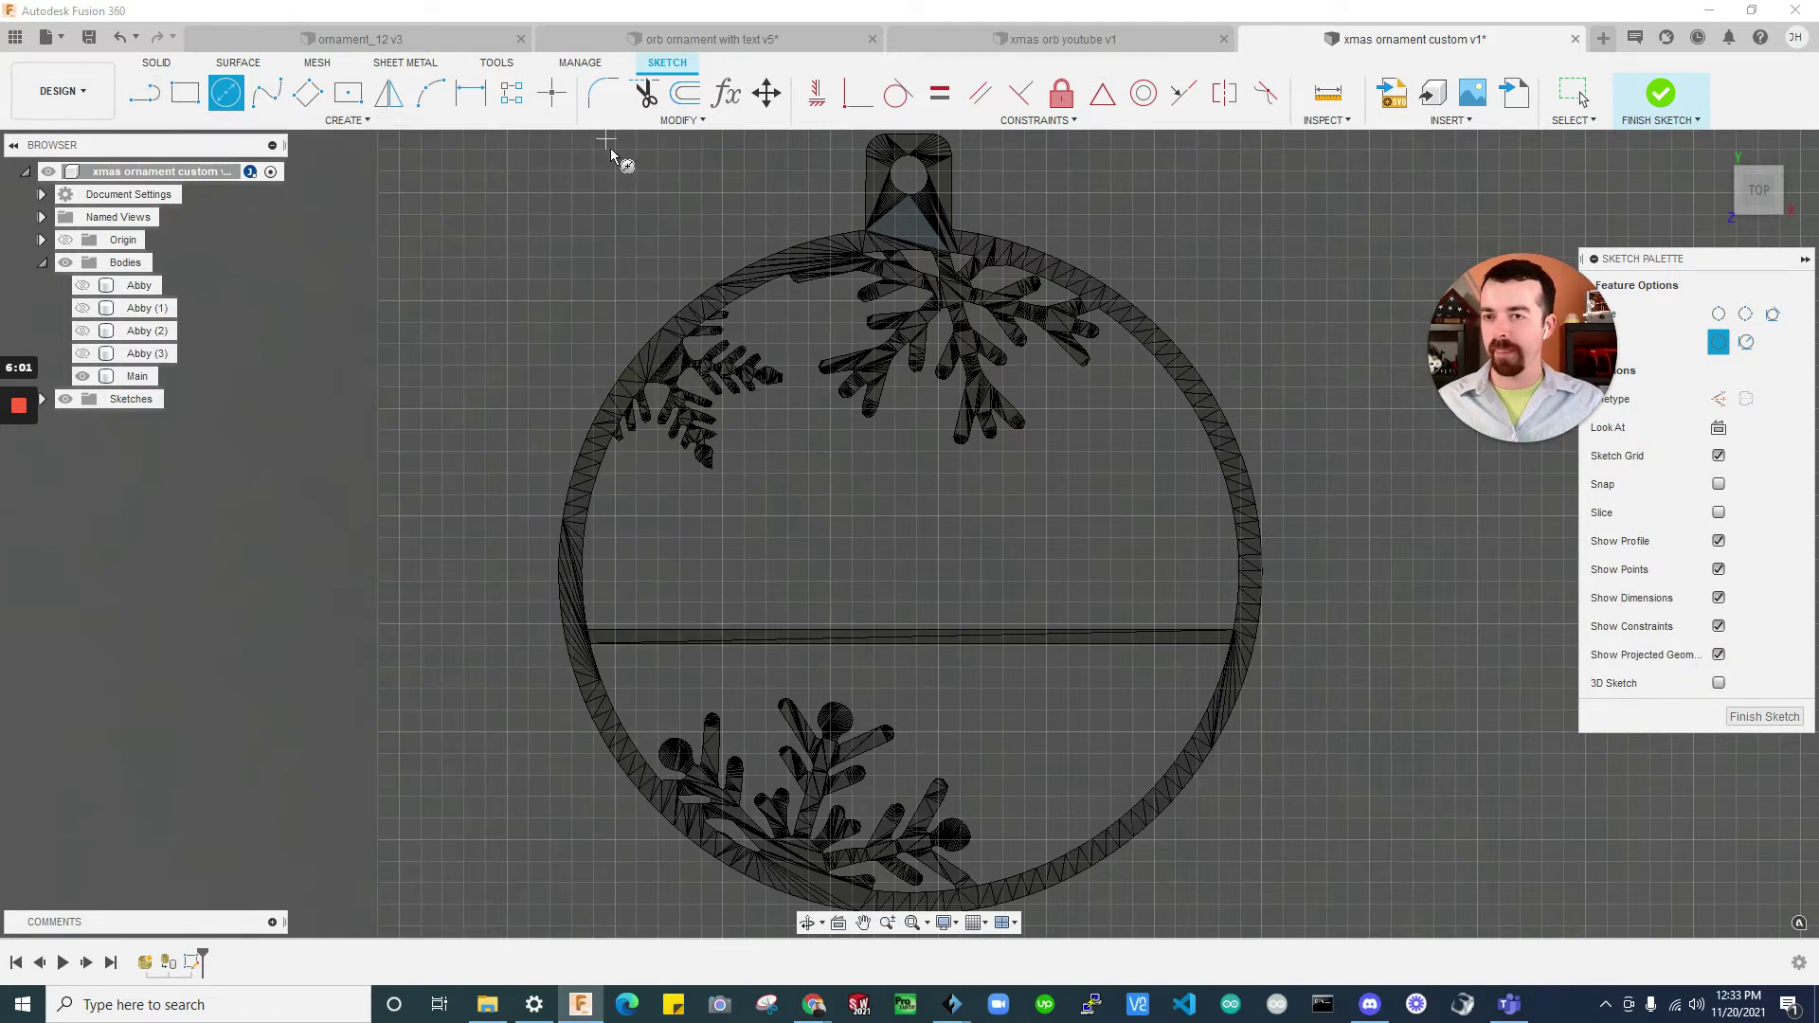
pyautogui.click(701, 121)
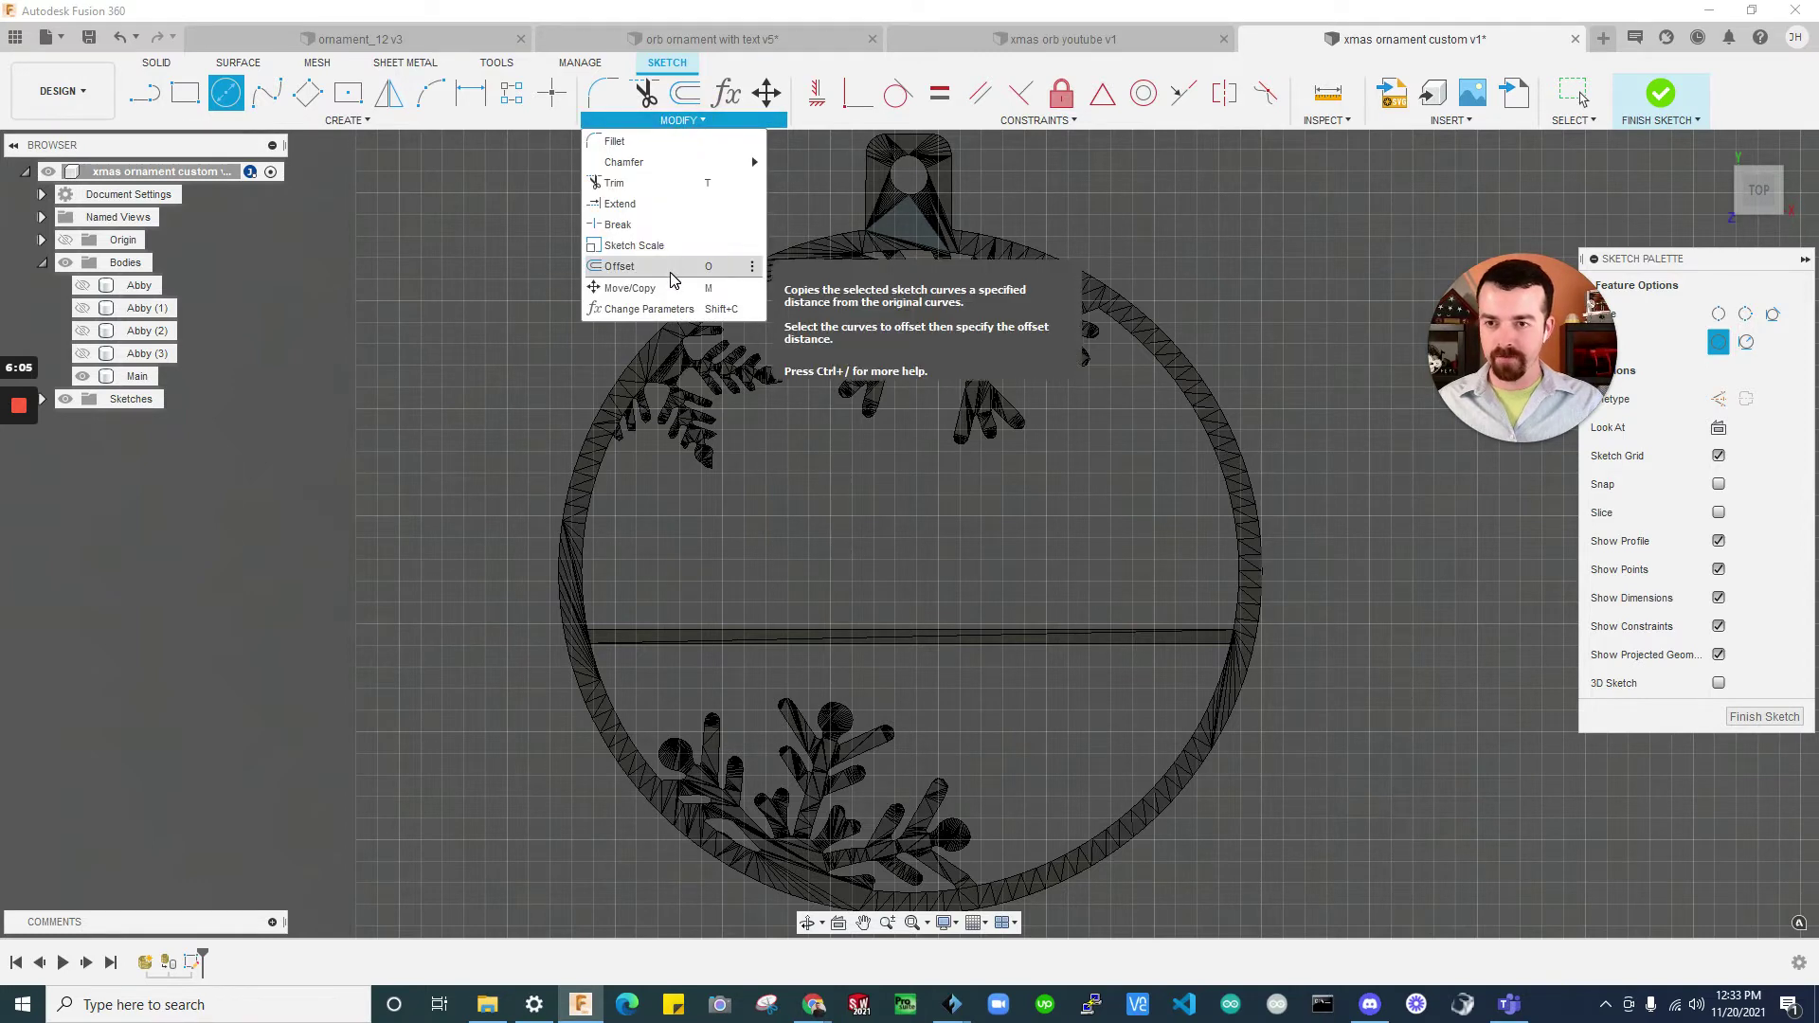
pyautogui.click(369, 130)
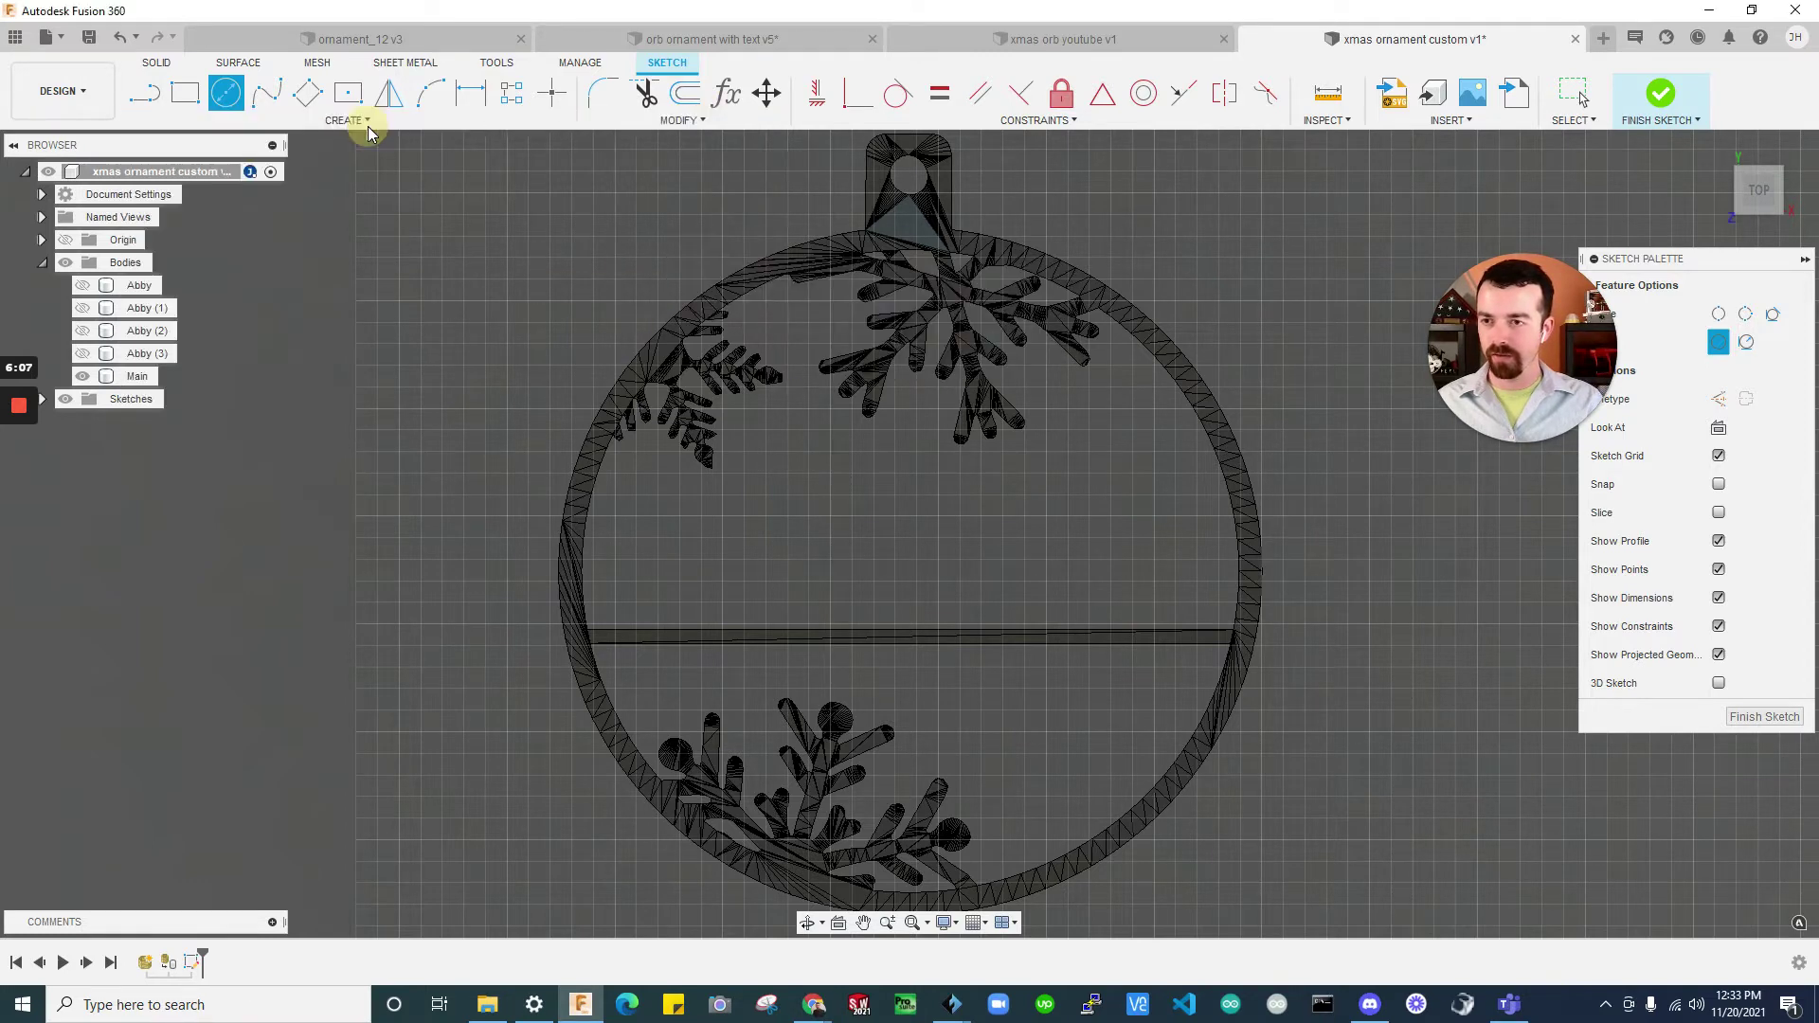
pyautogui.press('Escape')
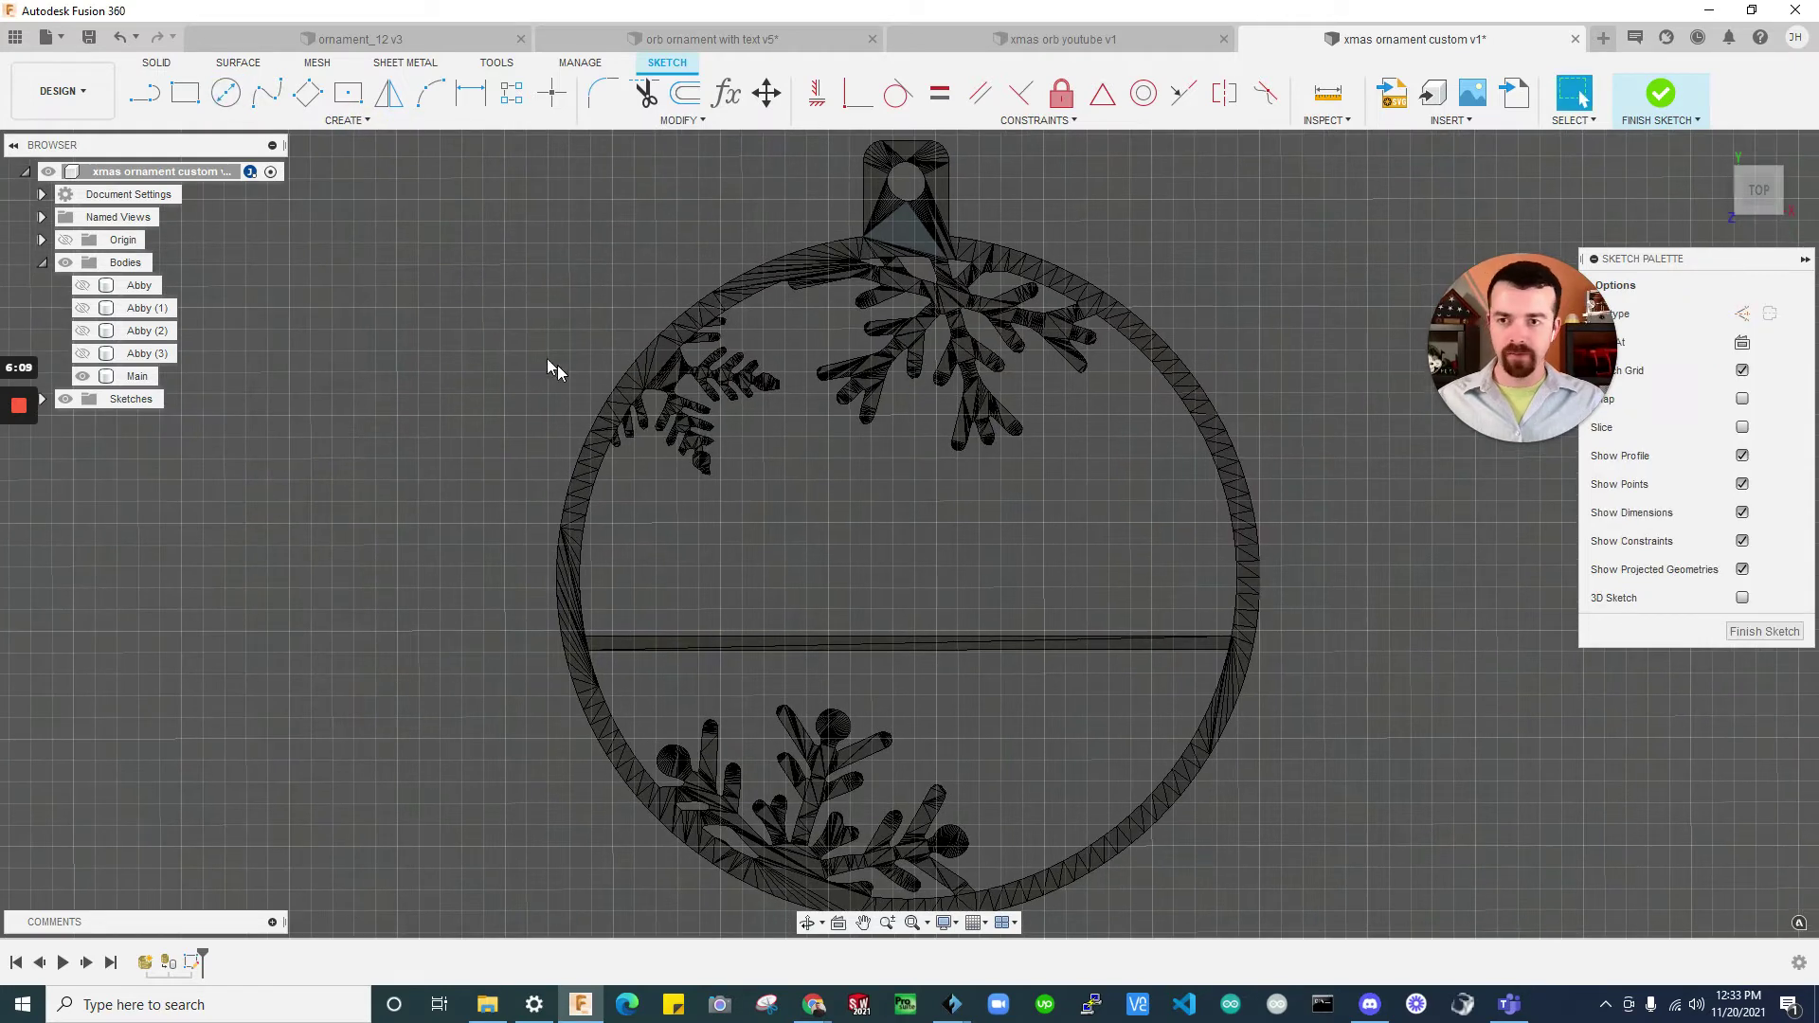
# Project the outline of the whole Main body into the sketch with the projection link on
pyautogui.press('p')
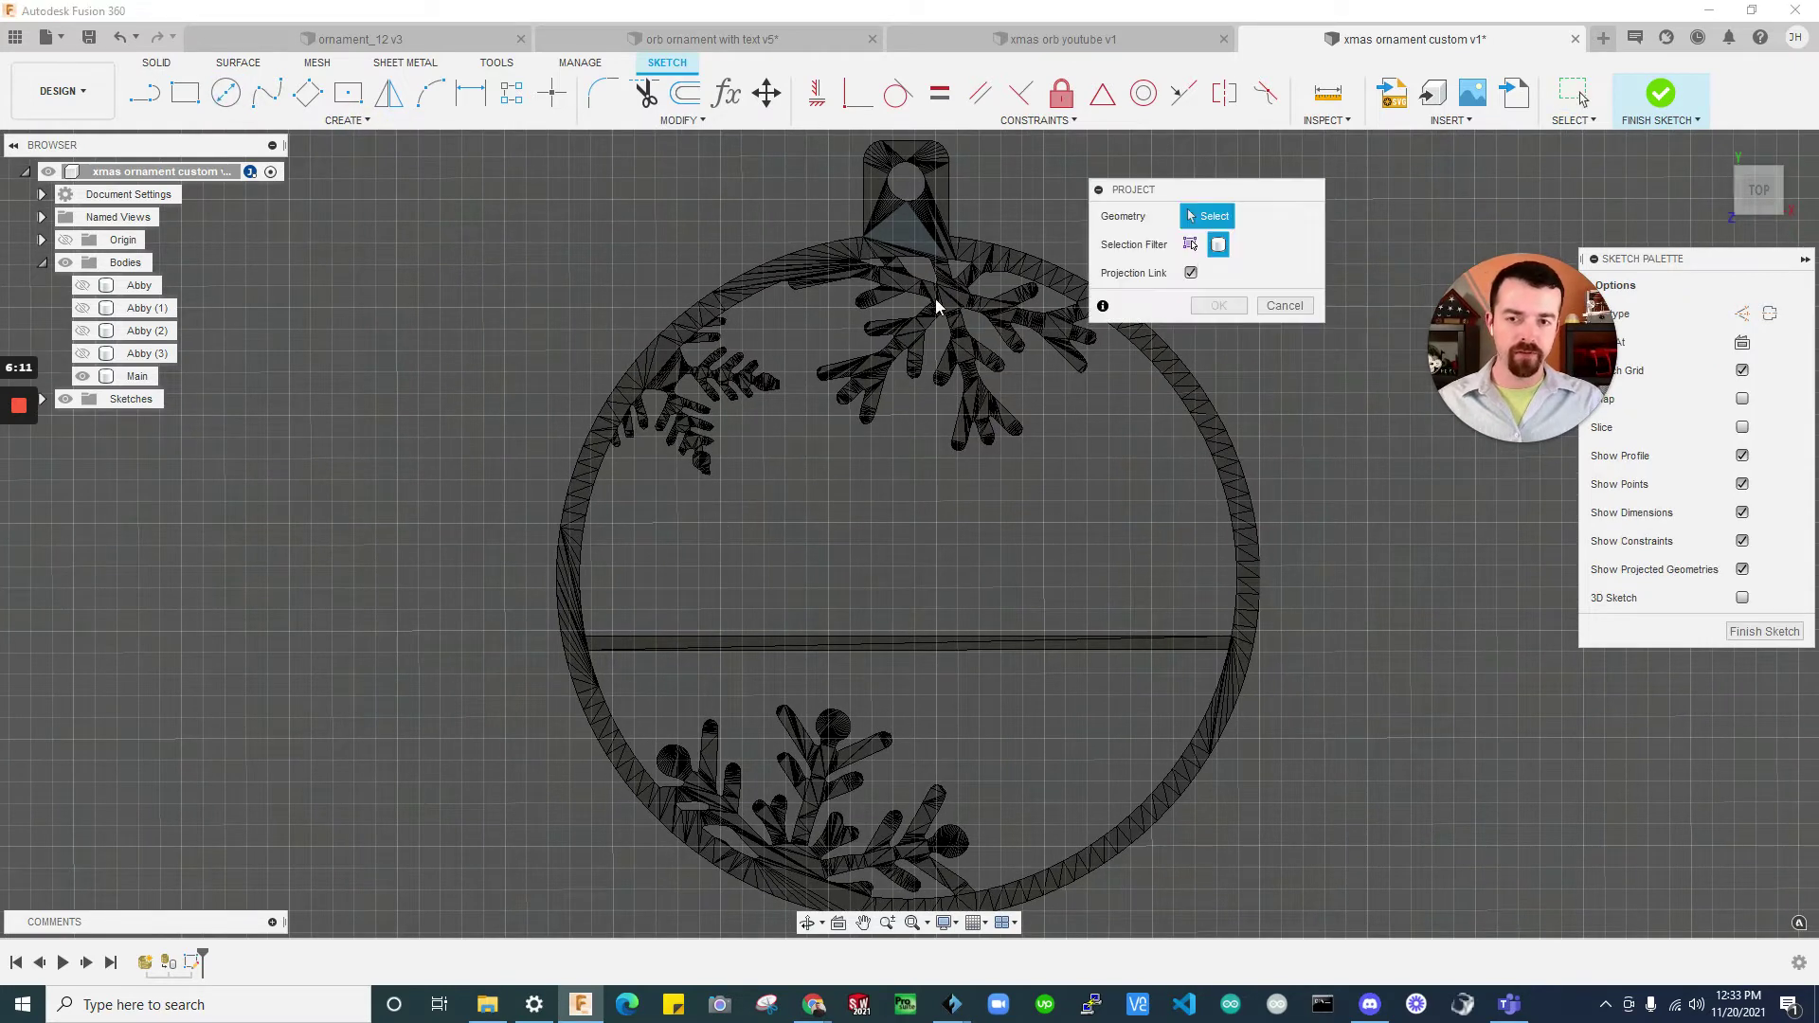
pyautogui.click(906, 224)
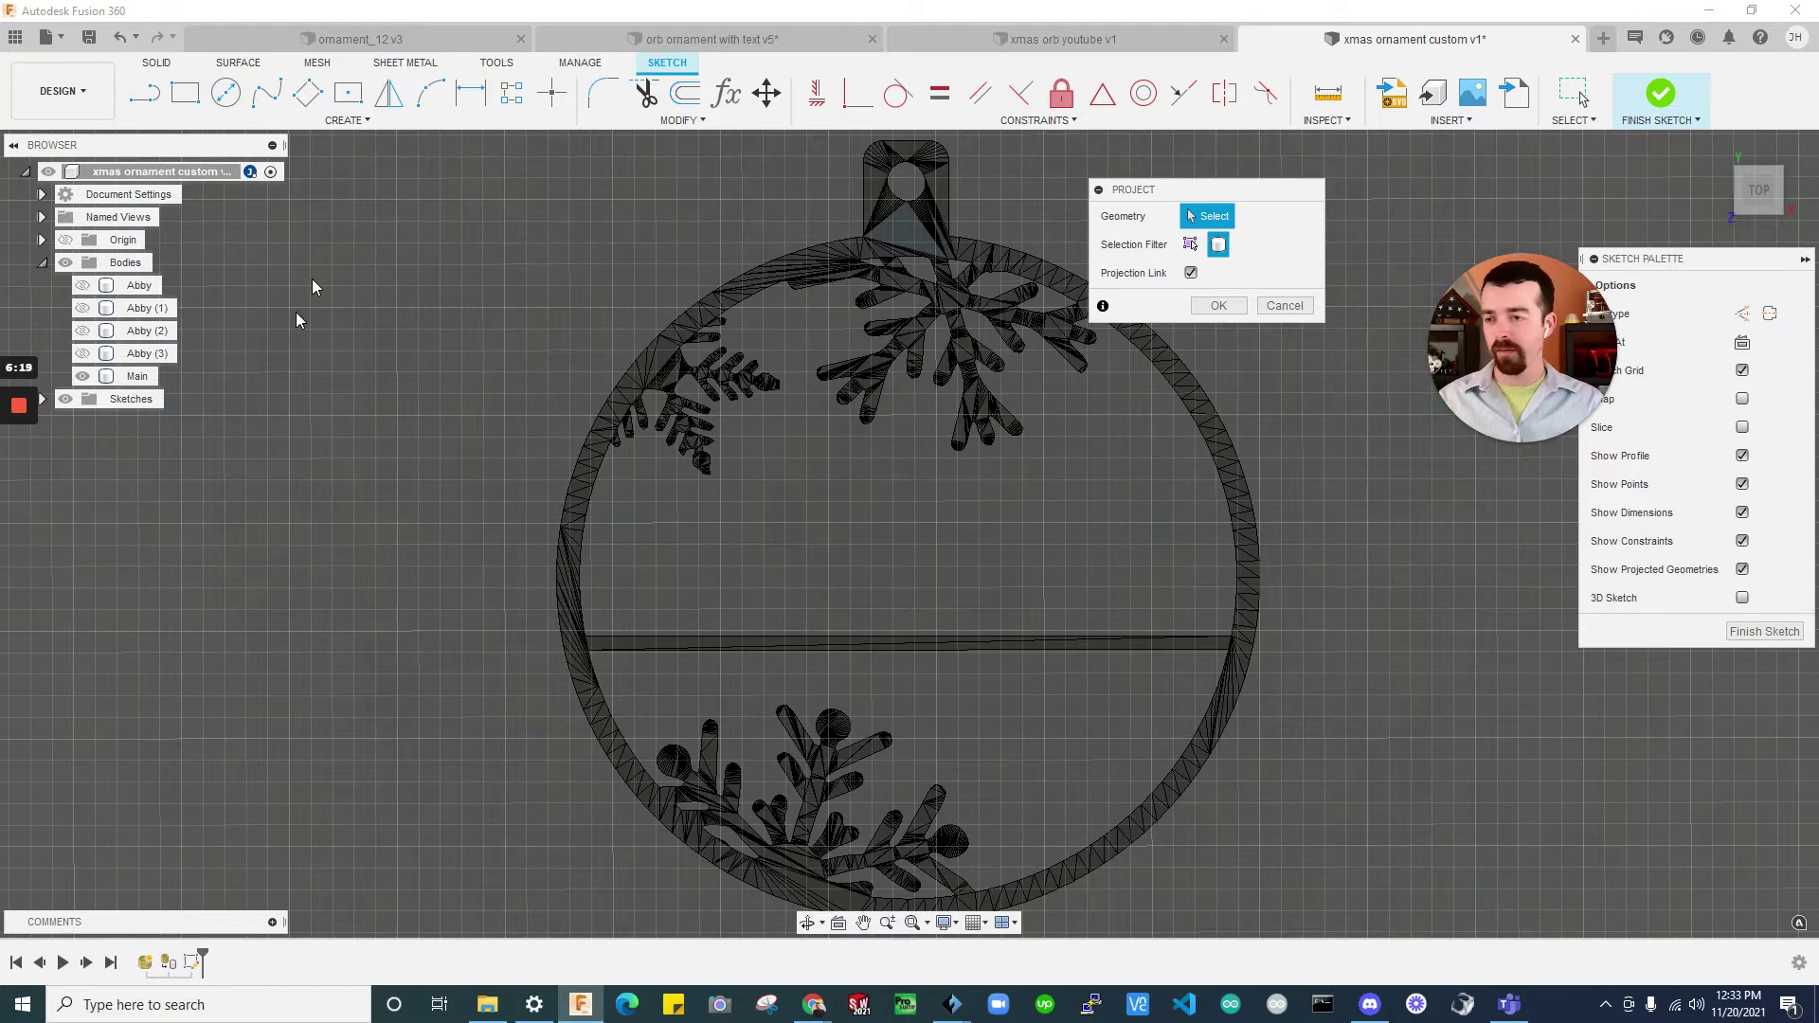
pyautogui.click(135, 378)
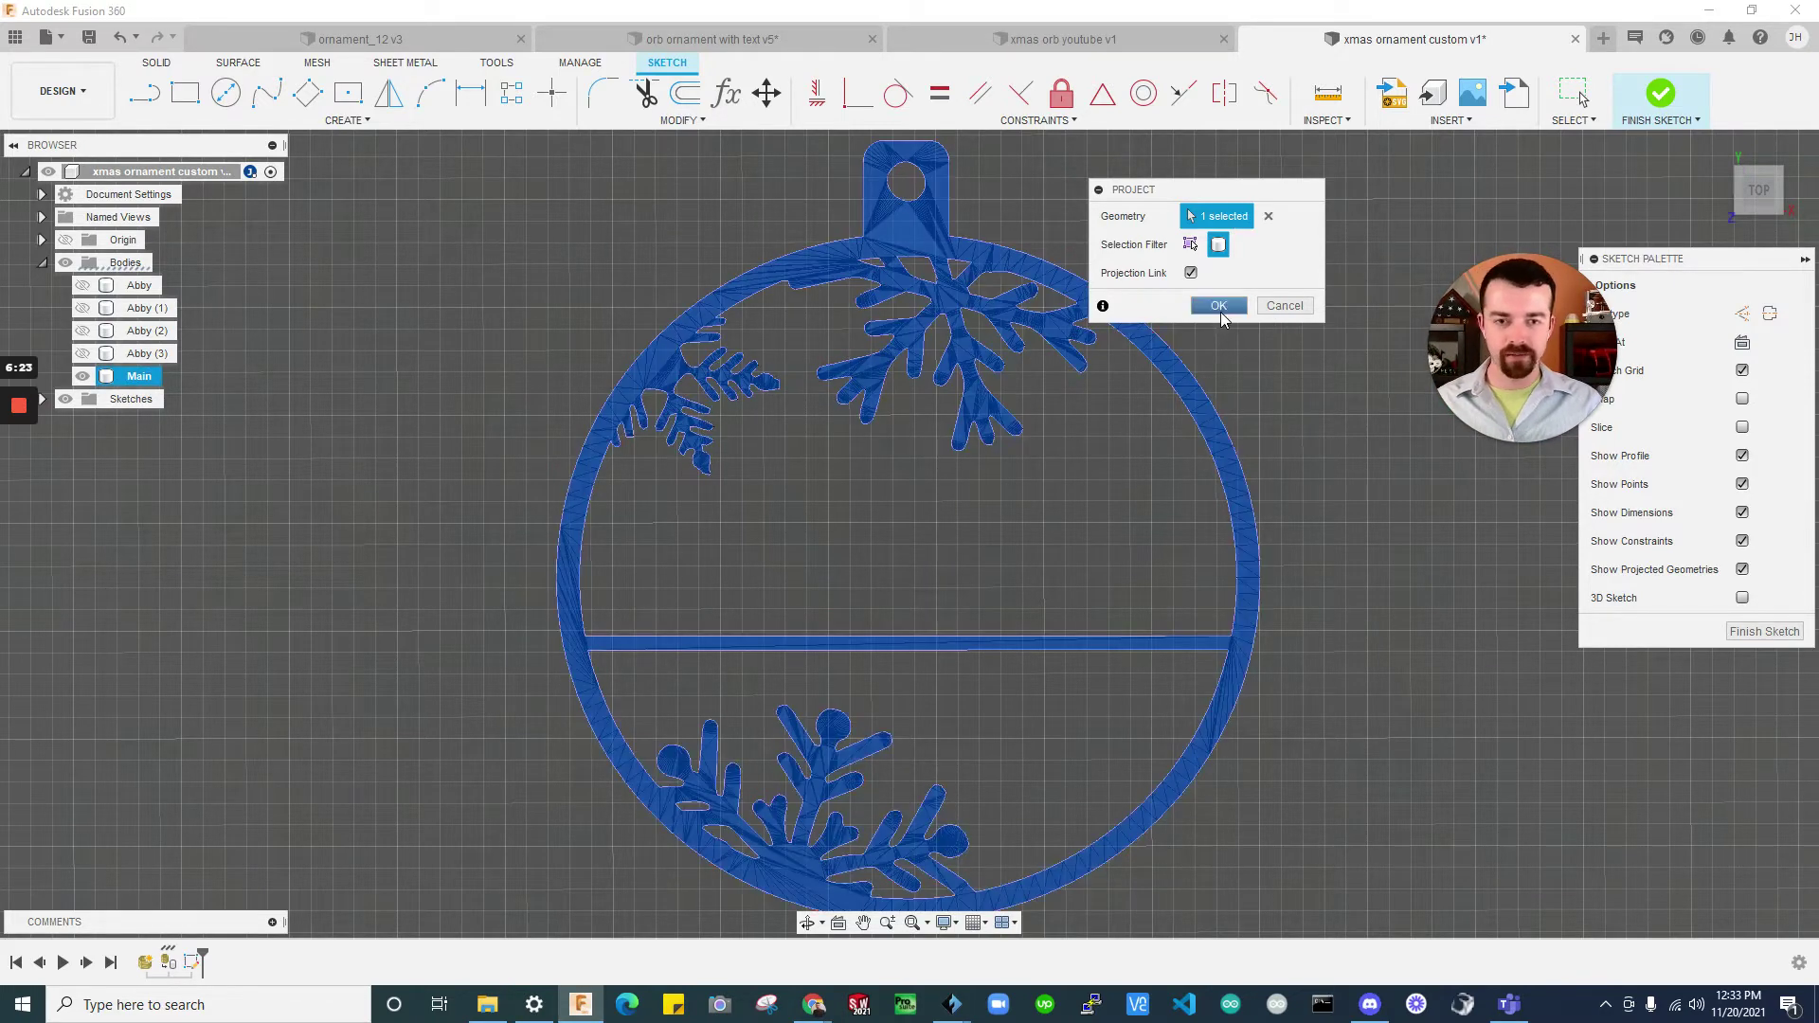
pyautogui.click(1234, 308)
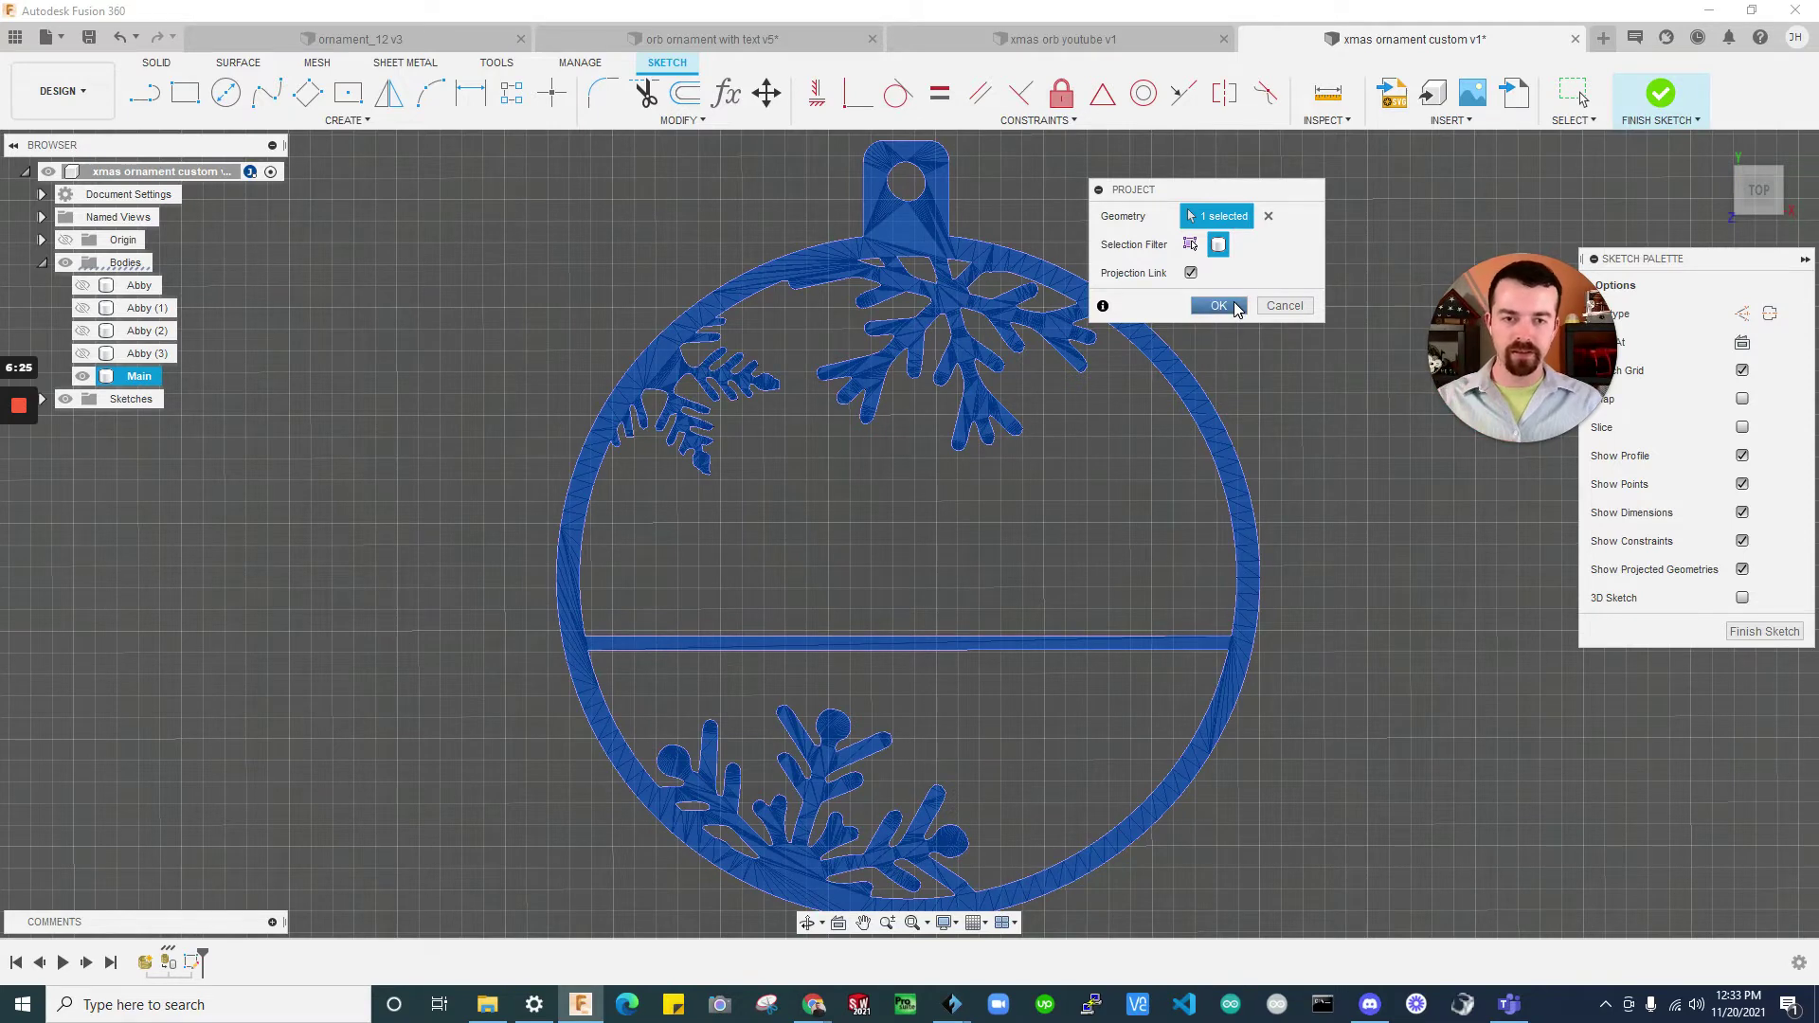
pyautogui.click(1235, 303)
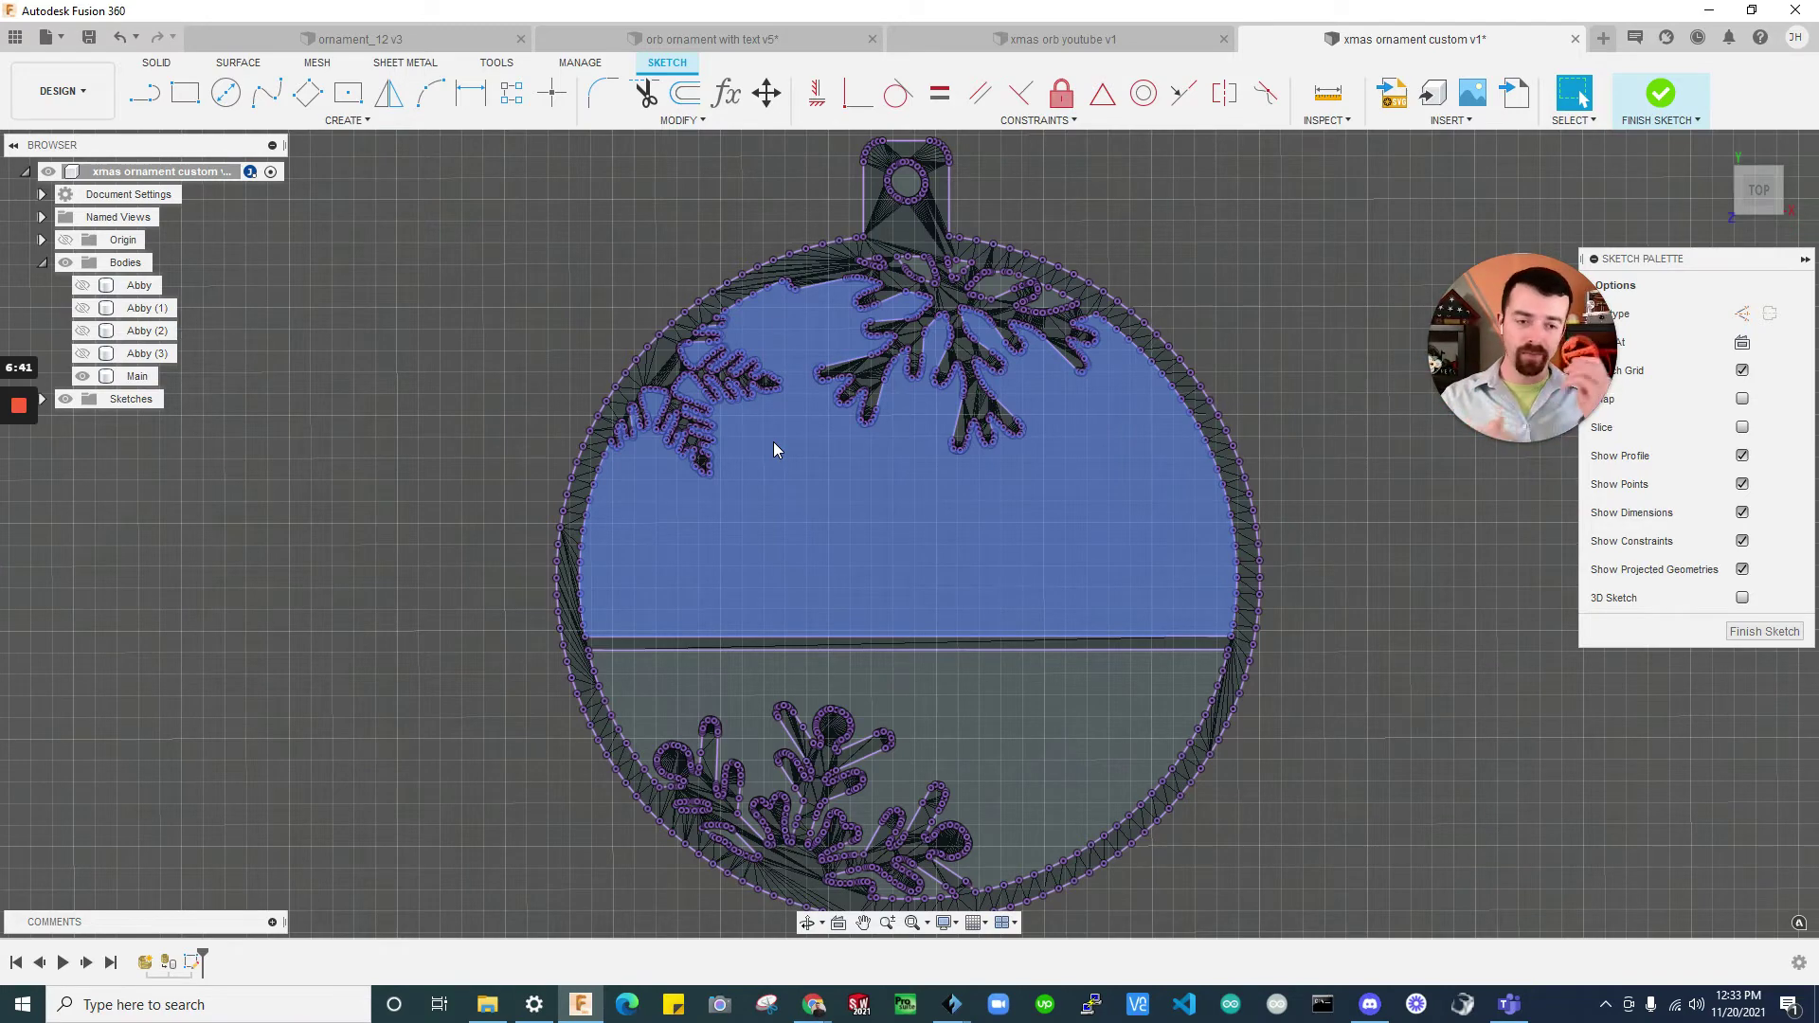
# Hide all solid bodies so that only the projected sketch outlines are displayed
pyautogui.scroll(-3, 1023, 382)
pyautogui.scroll(3, 963, 525)
pyautogui.click(87, 381)
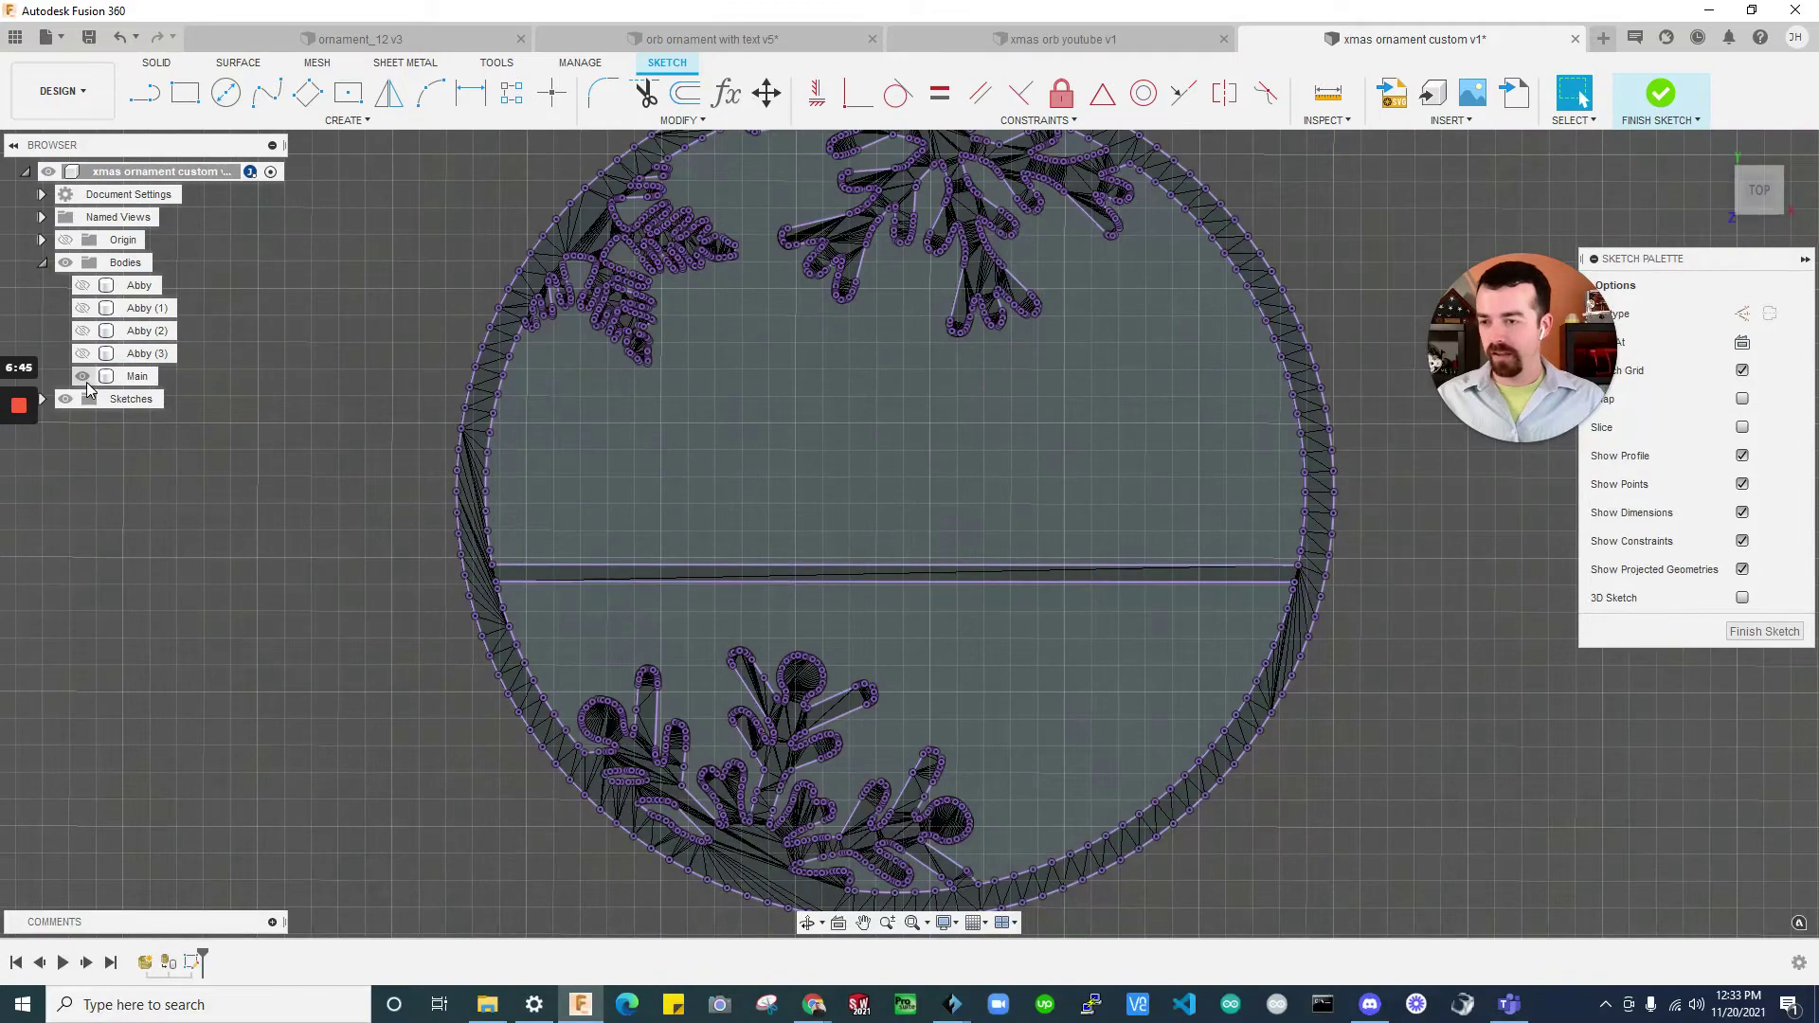
pyautogui.click(64, 263)
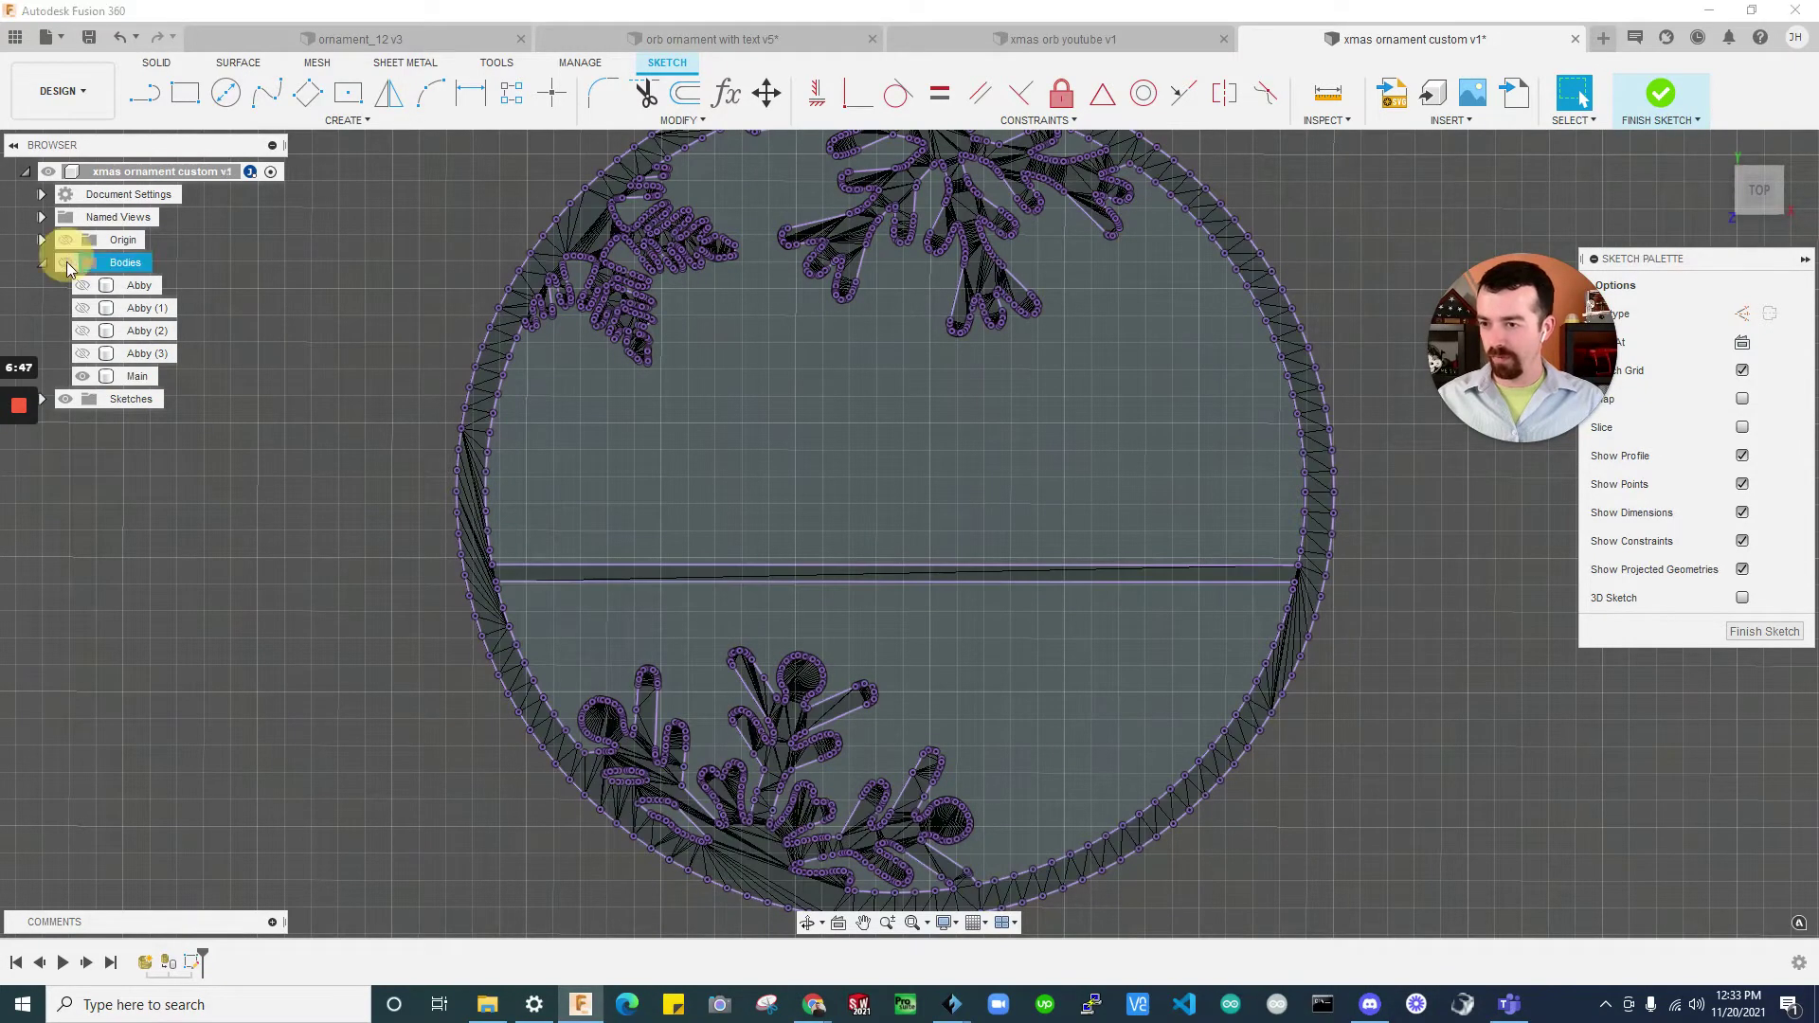
pyautogui.scroll(-2, 537, 438)
pyautogui.click(609, 534)
pyautogui.click(1350, 542)
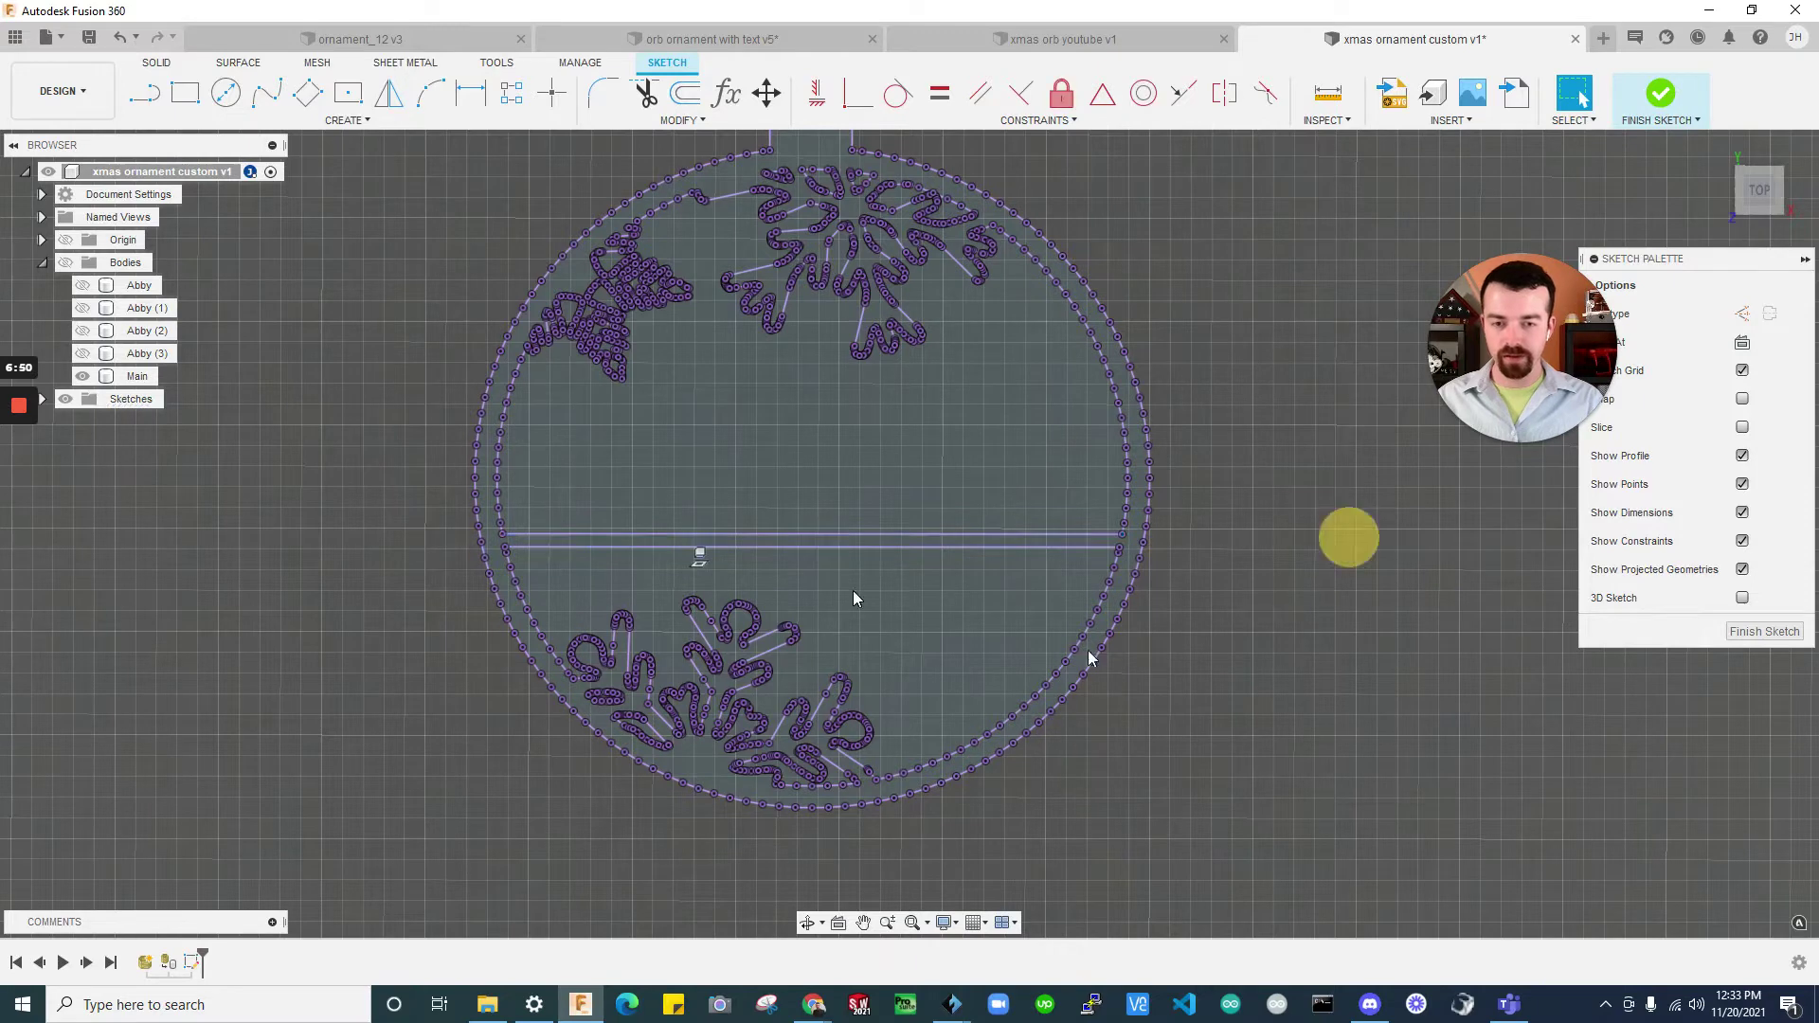
# Create sketch text of the Text on Path type along the upper edge line of the crossbar
pyautogui.click(377, 120)
pyautogui.click(190, 350)
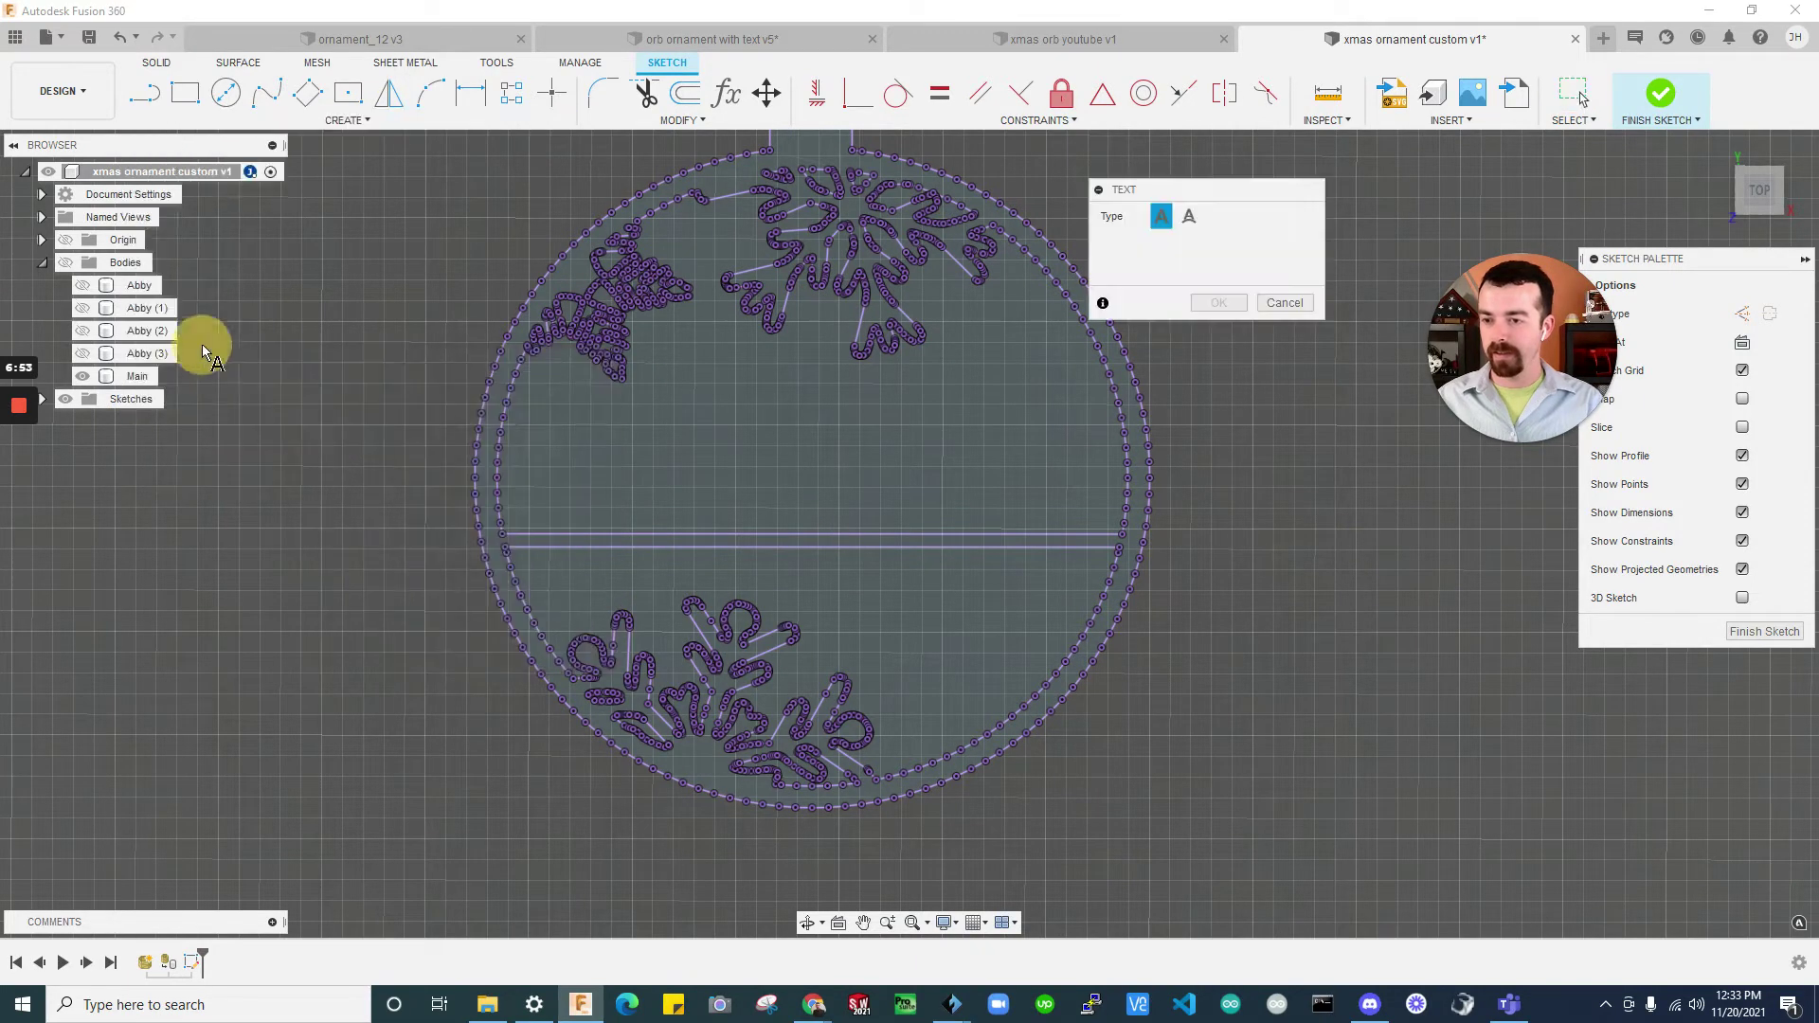
pyautogui.click(1190, 218)
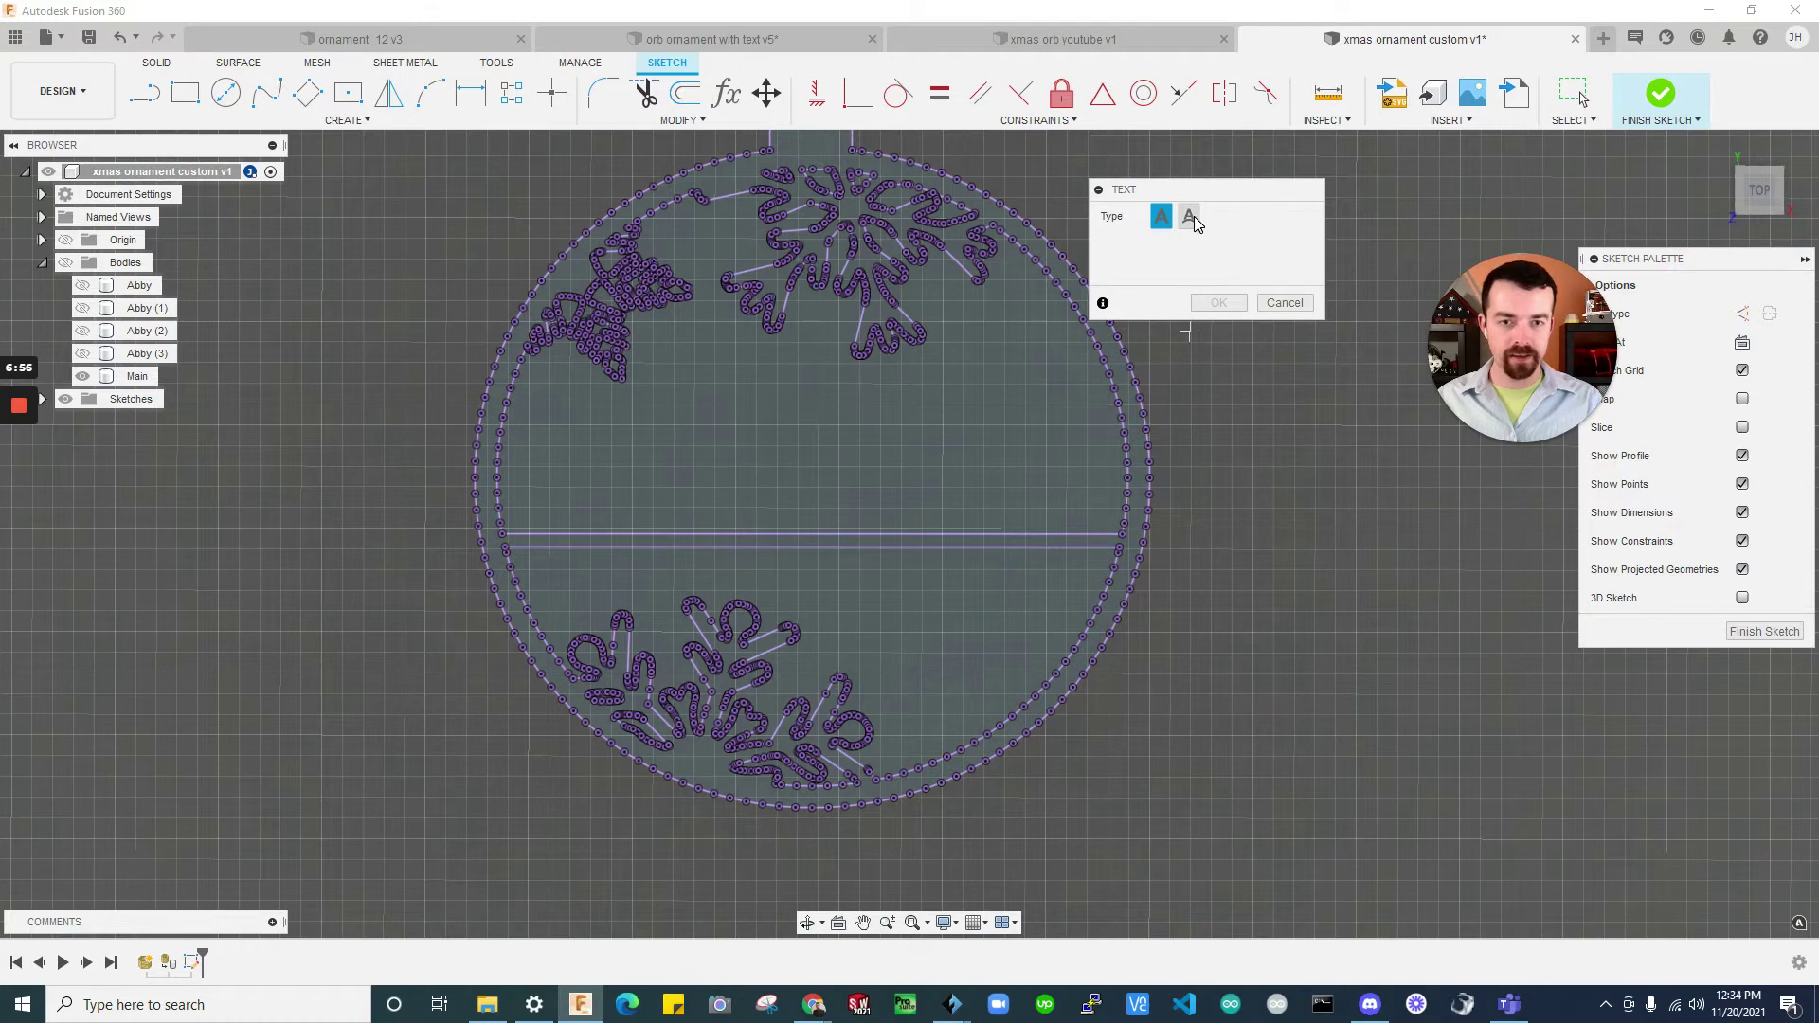
pyautogui.click(805, 533)
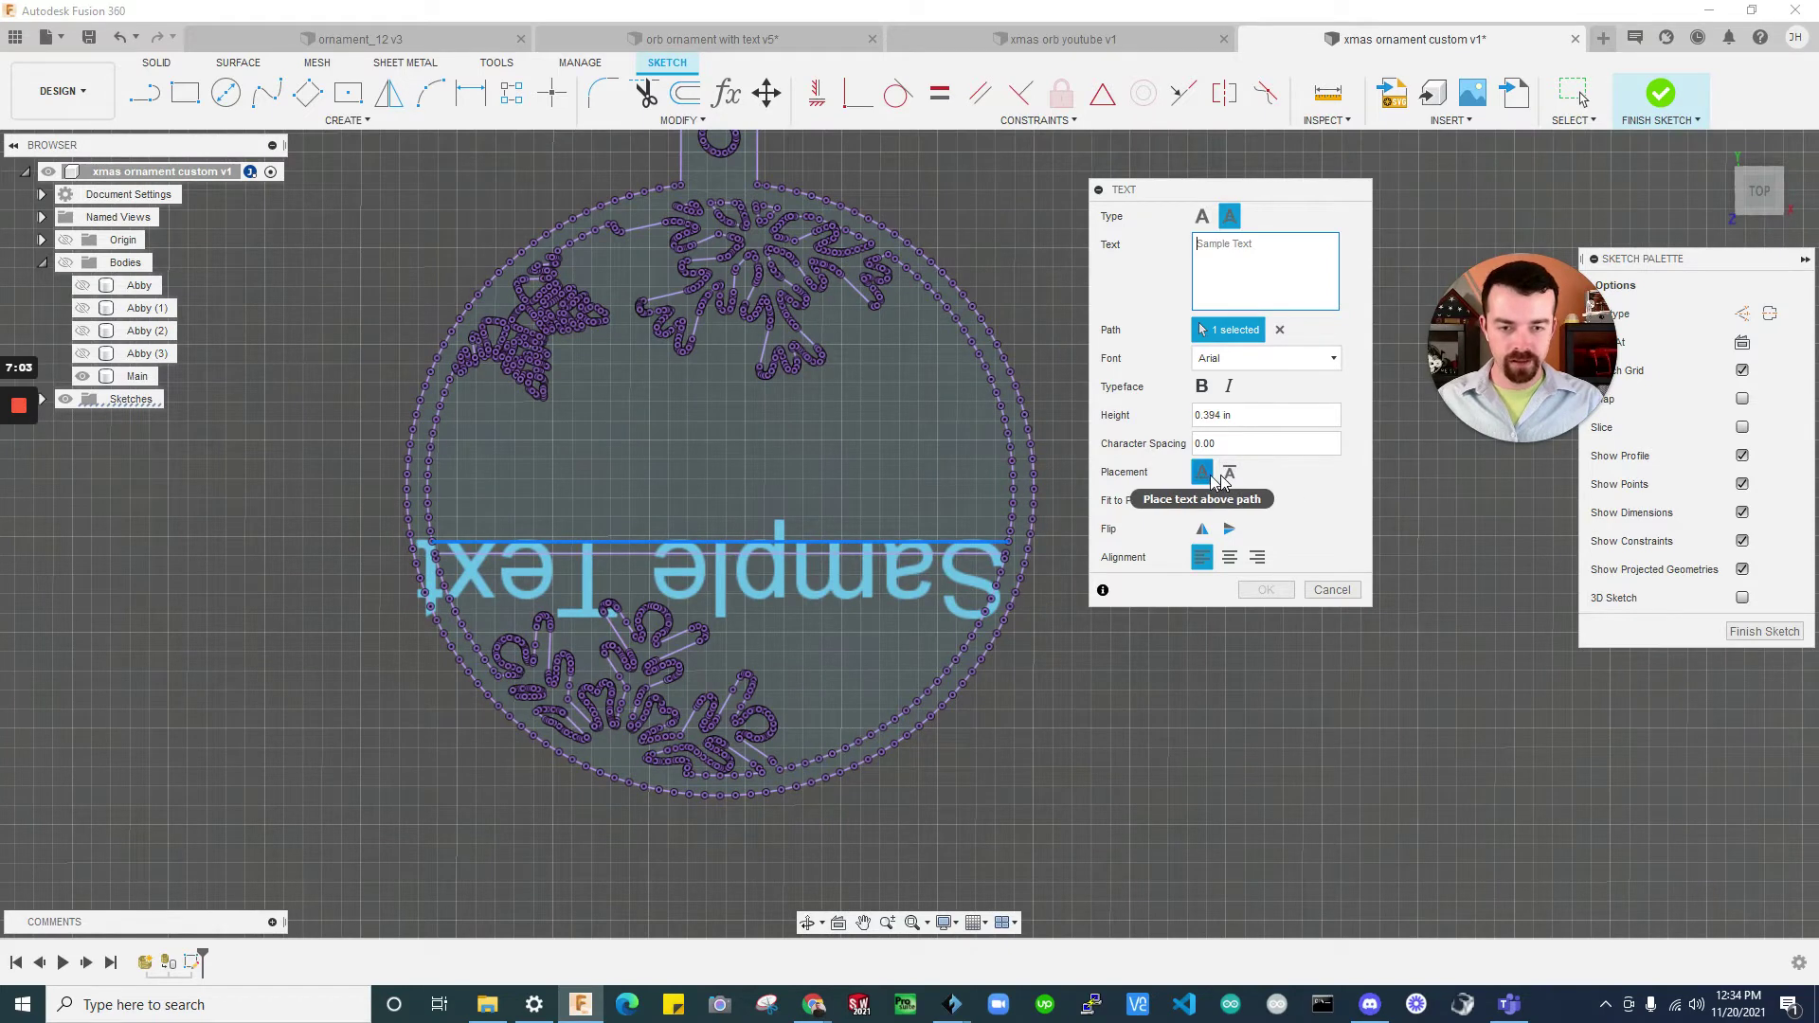
# Try the above and below placements and the horizontal and vertical flips on the path text
pyautogui.click(1229, 473)
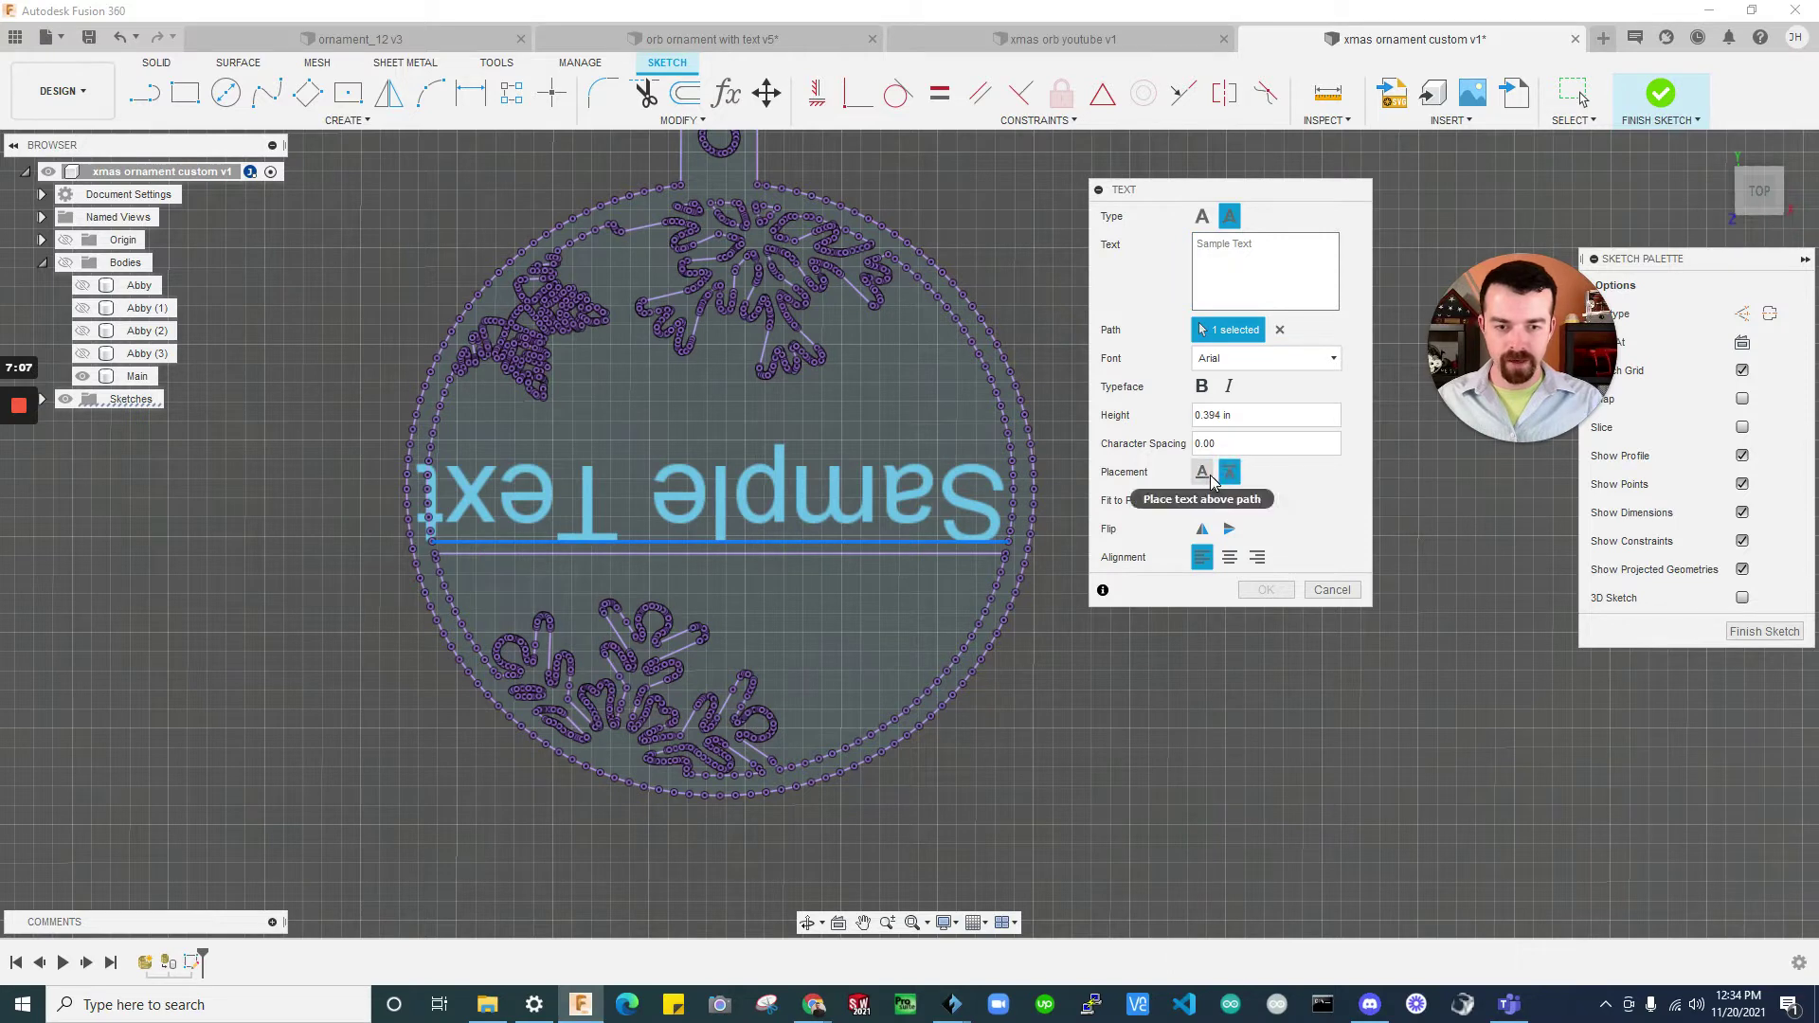
pyautogui.click(1201, 471)
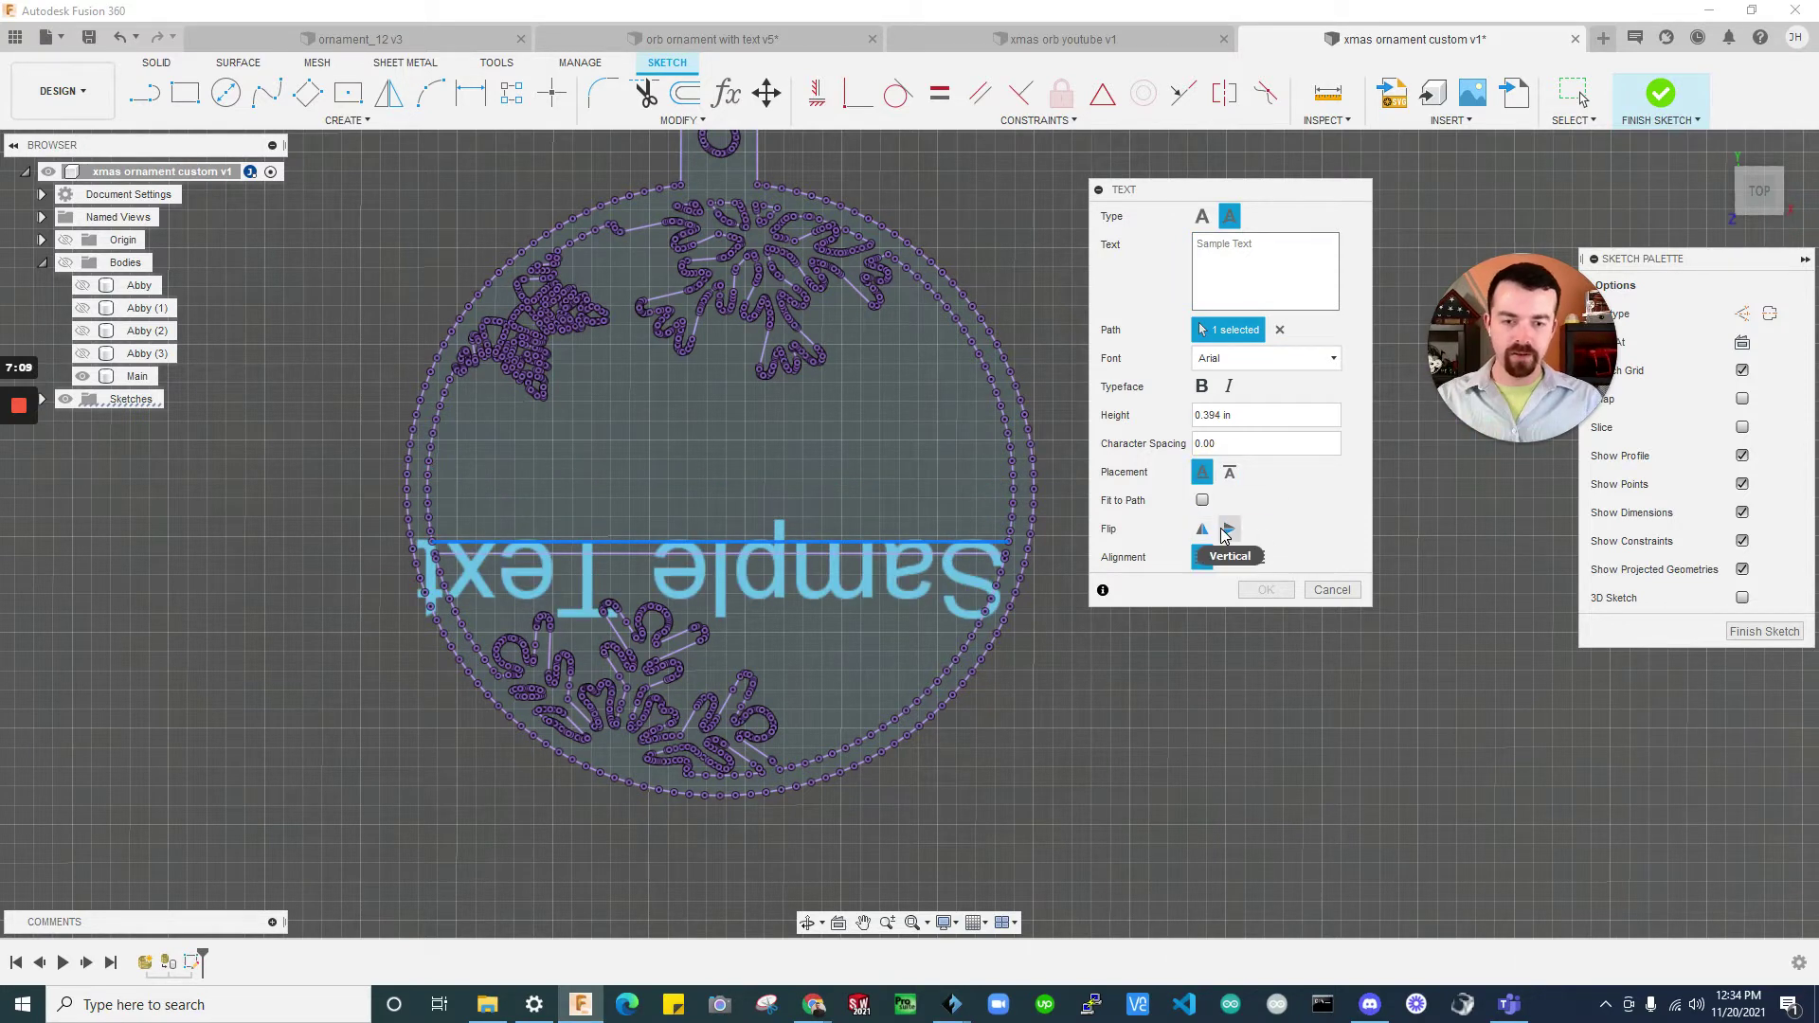
pyautogui.click(1201, 530)
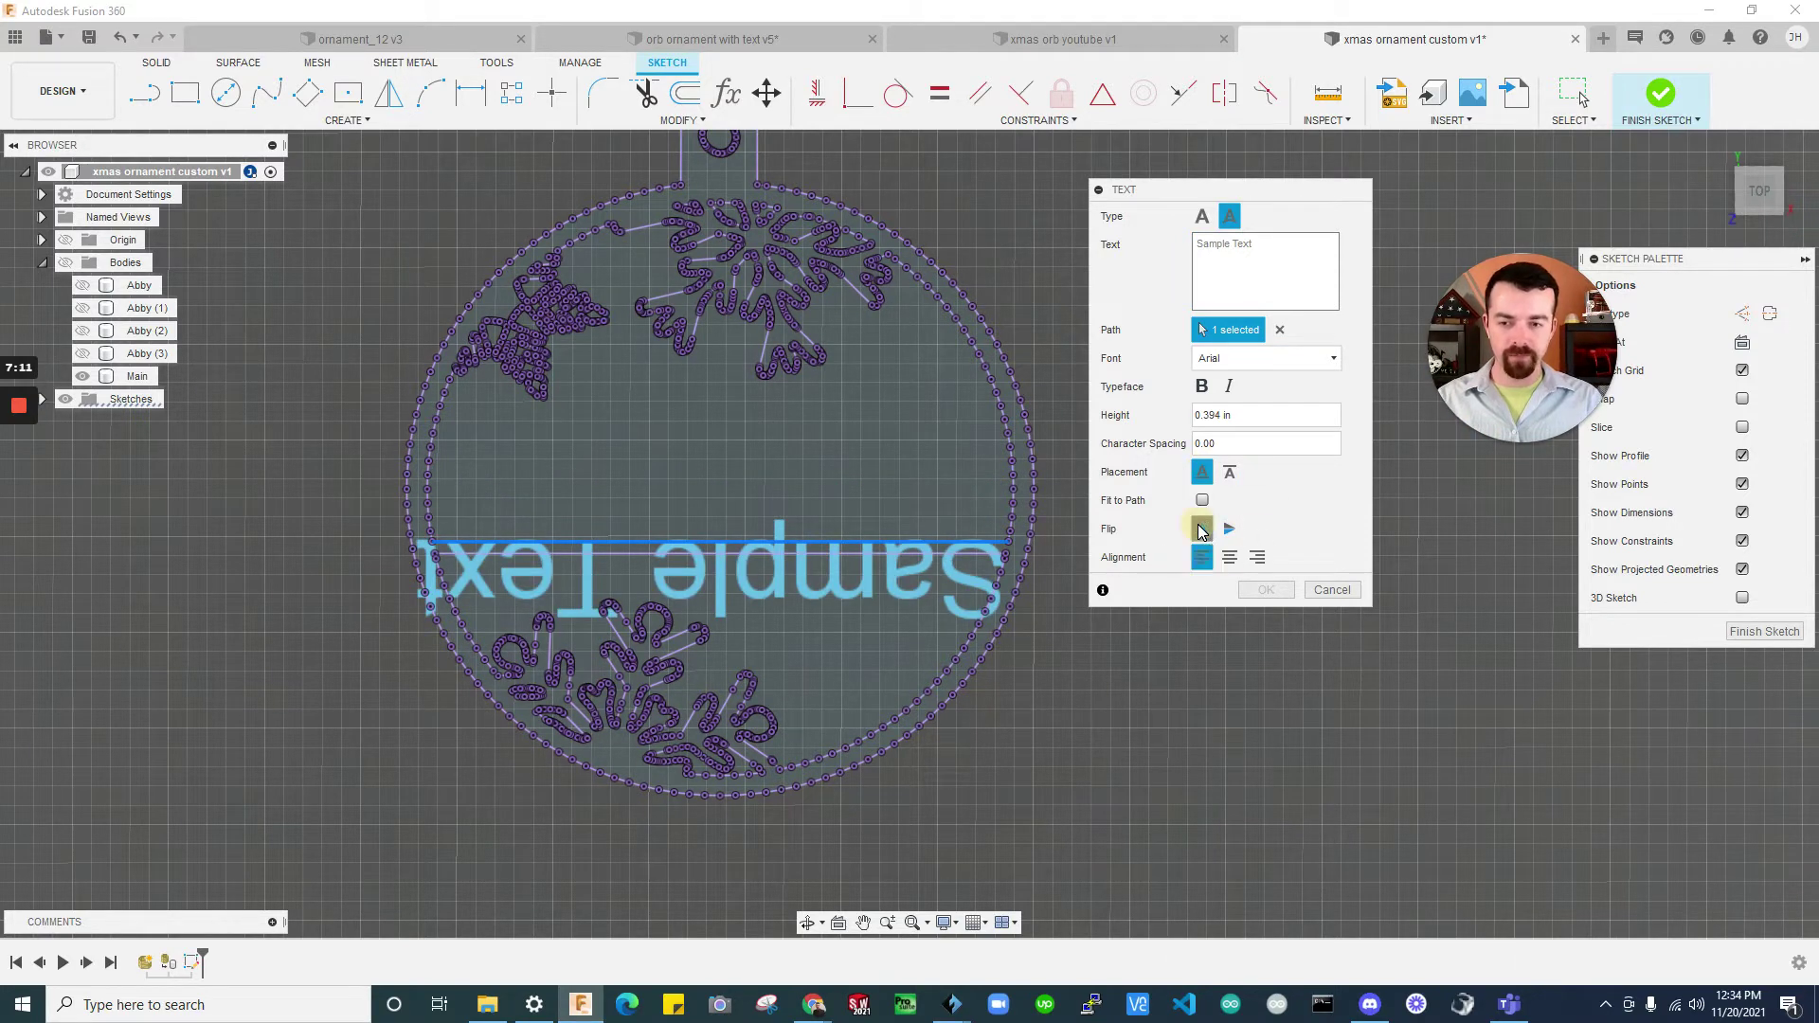
pyautogui.click(1222, 533)
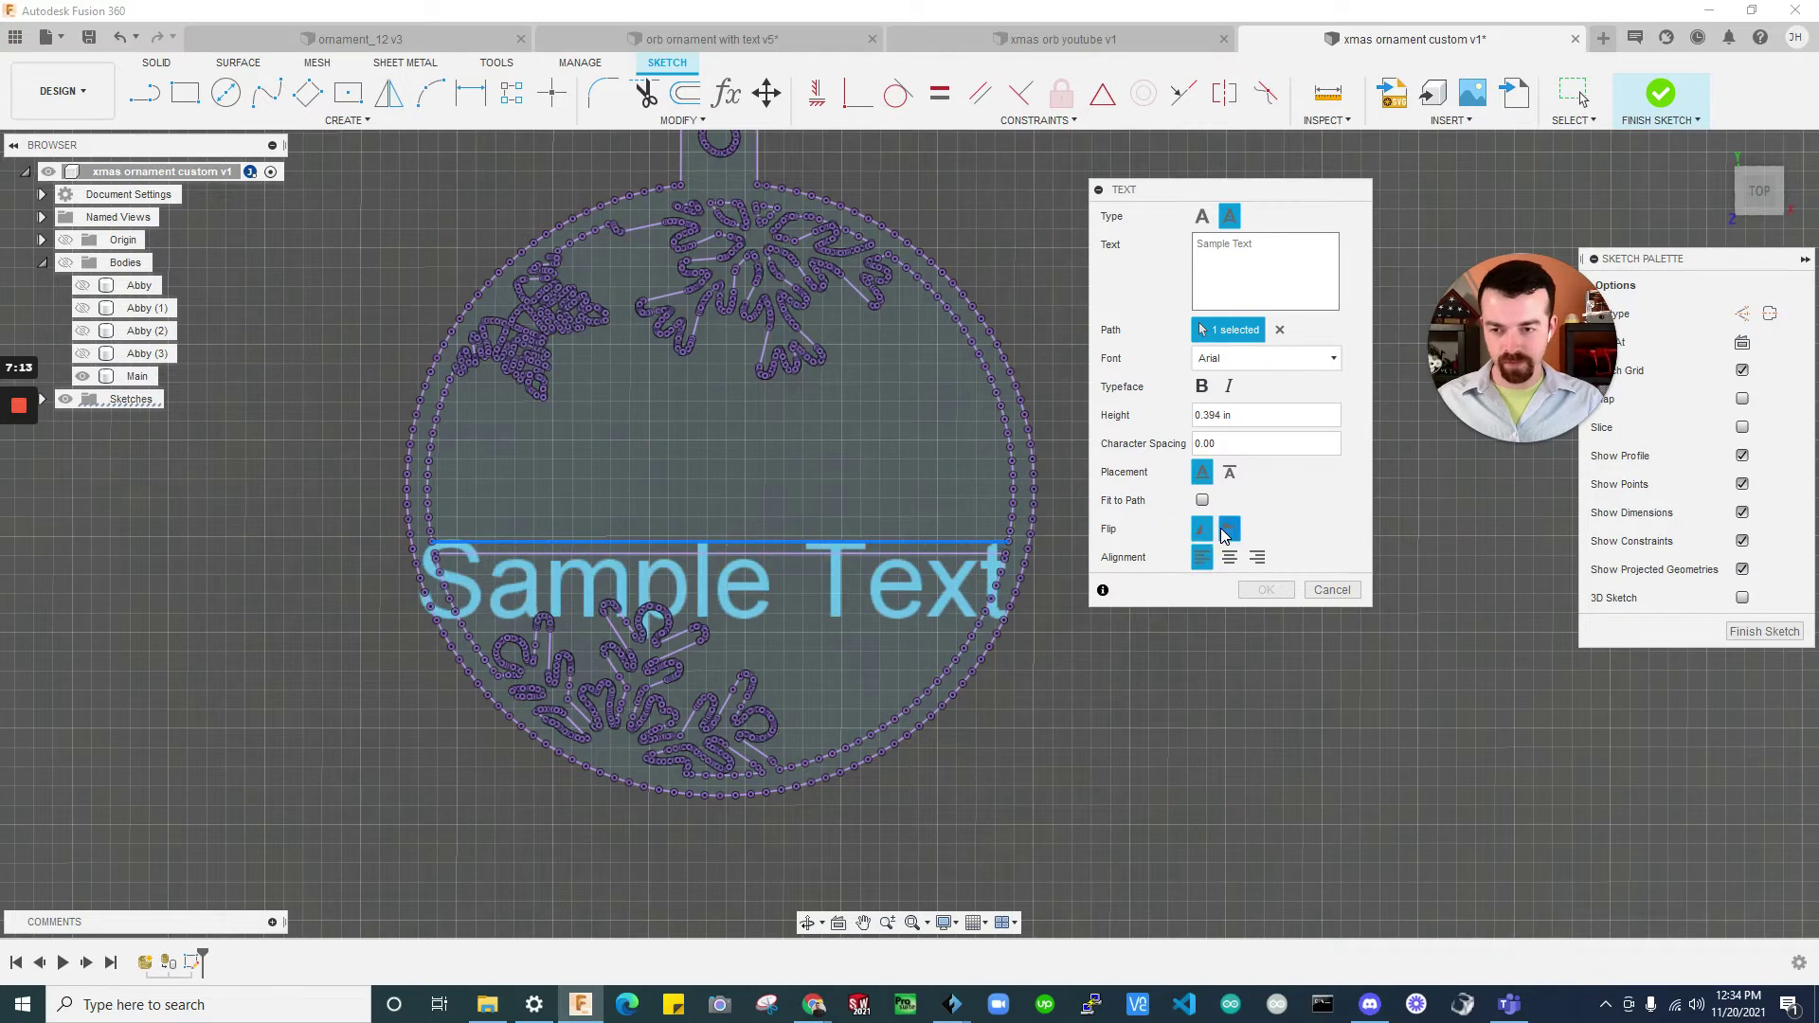
pyautogui.click(1201, 530)
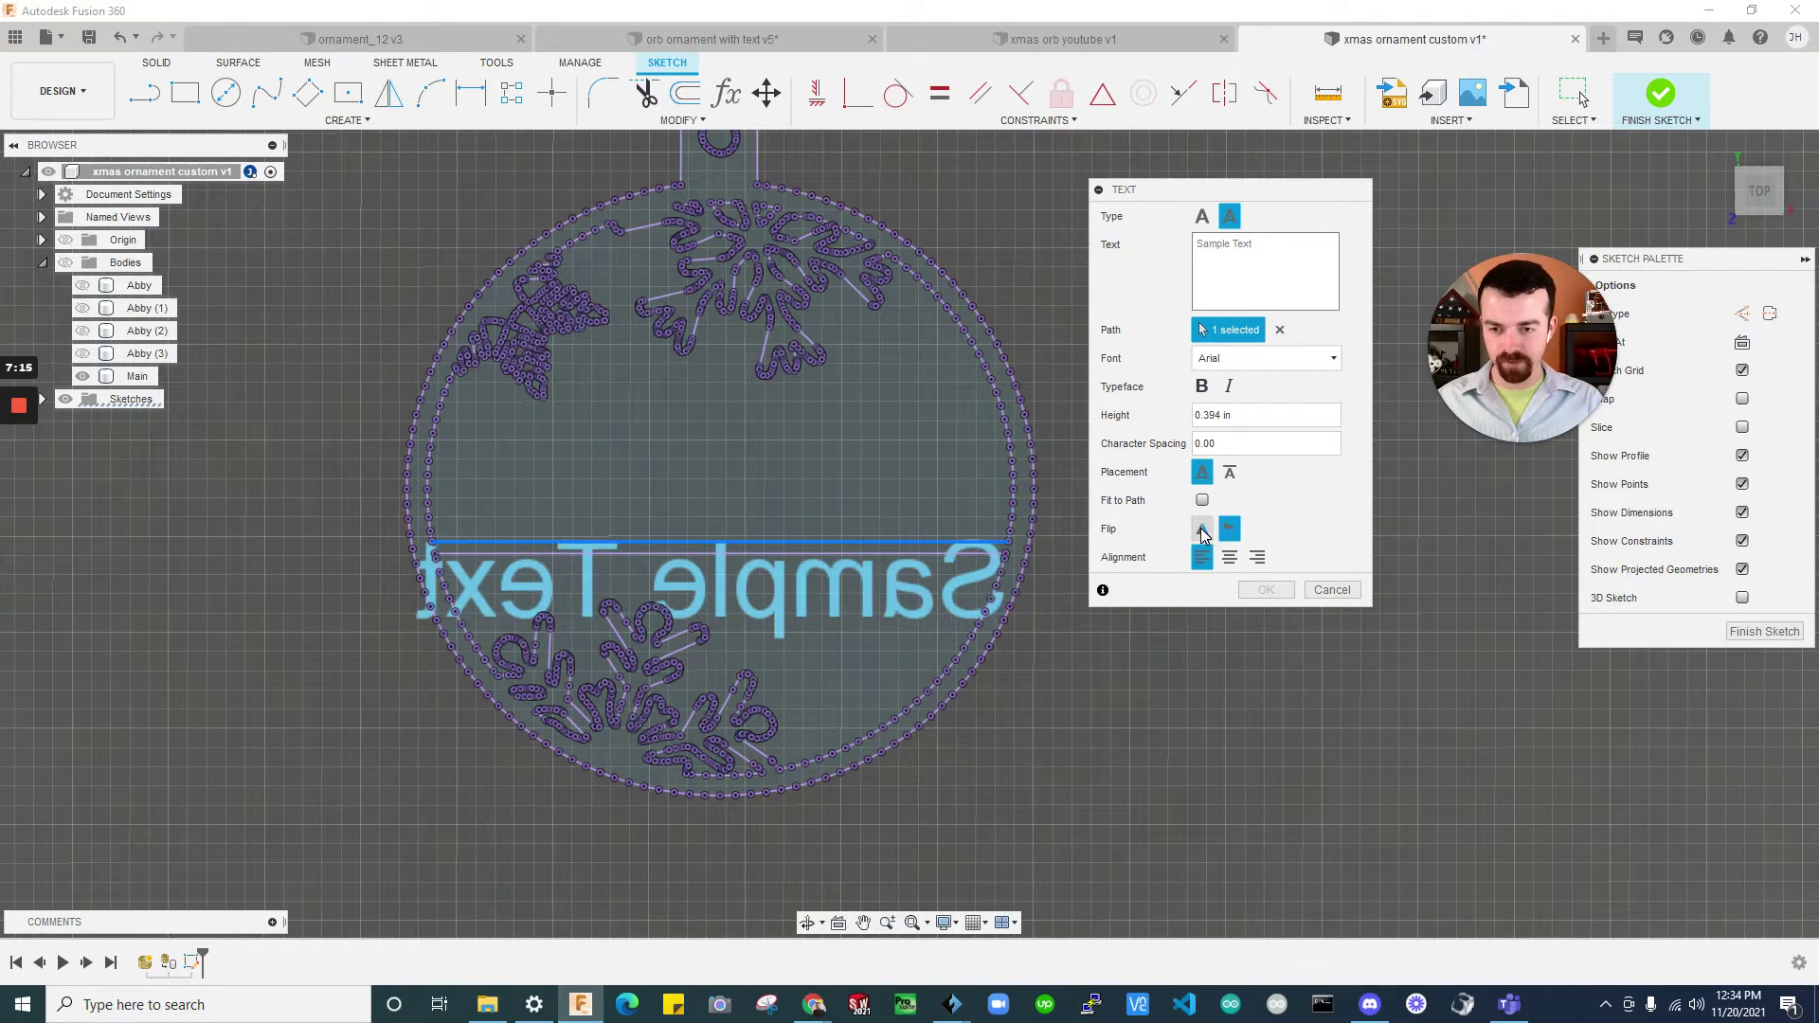
pyautogui.click(1229, 531)
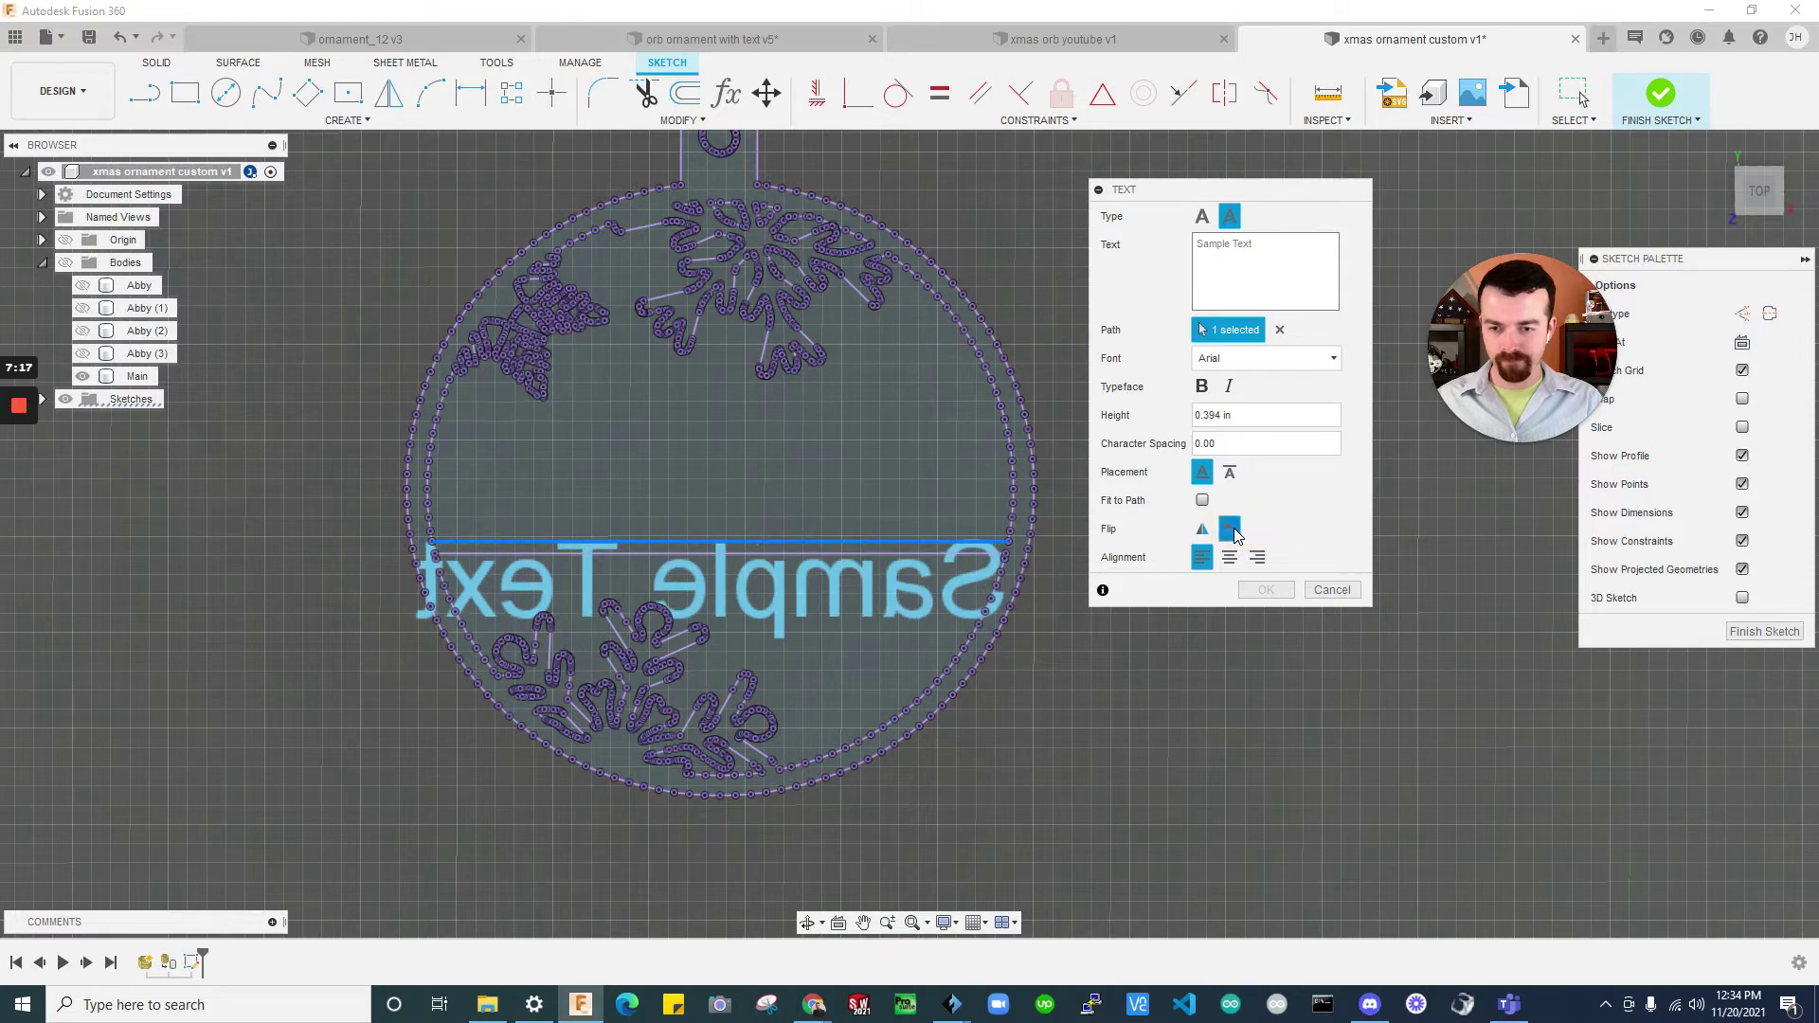
pyautogui.click(1229, 531)
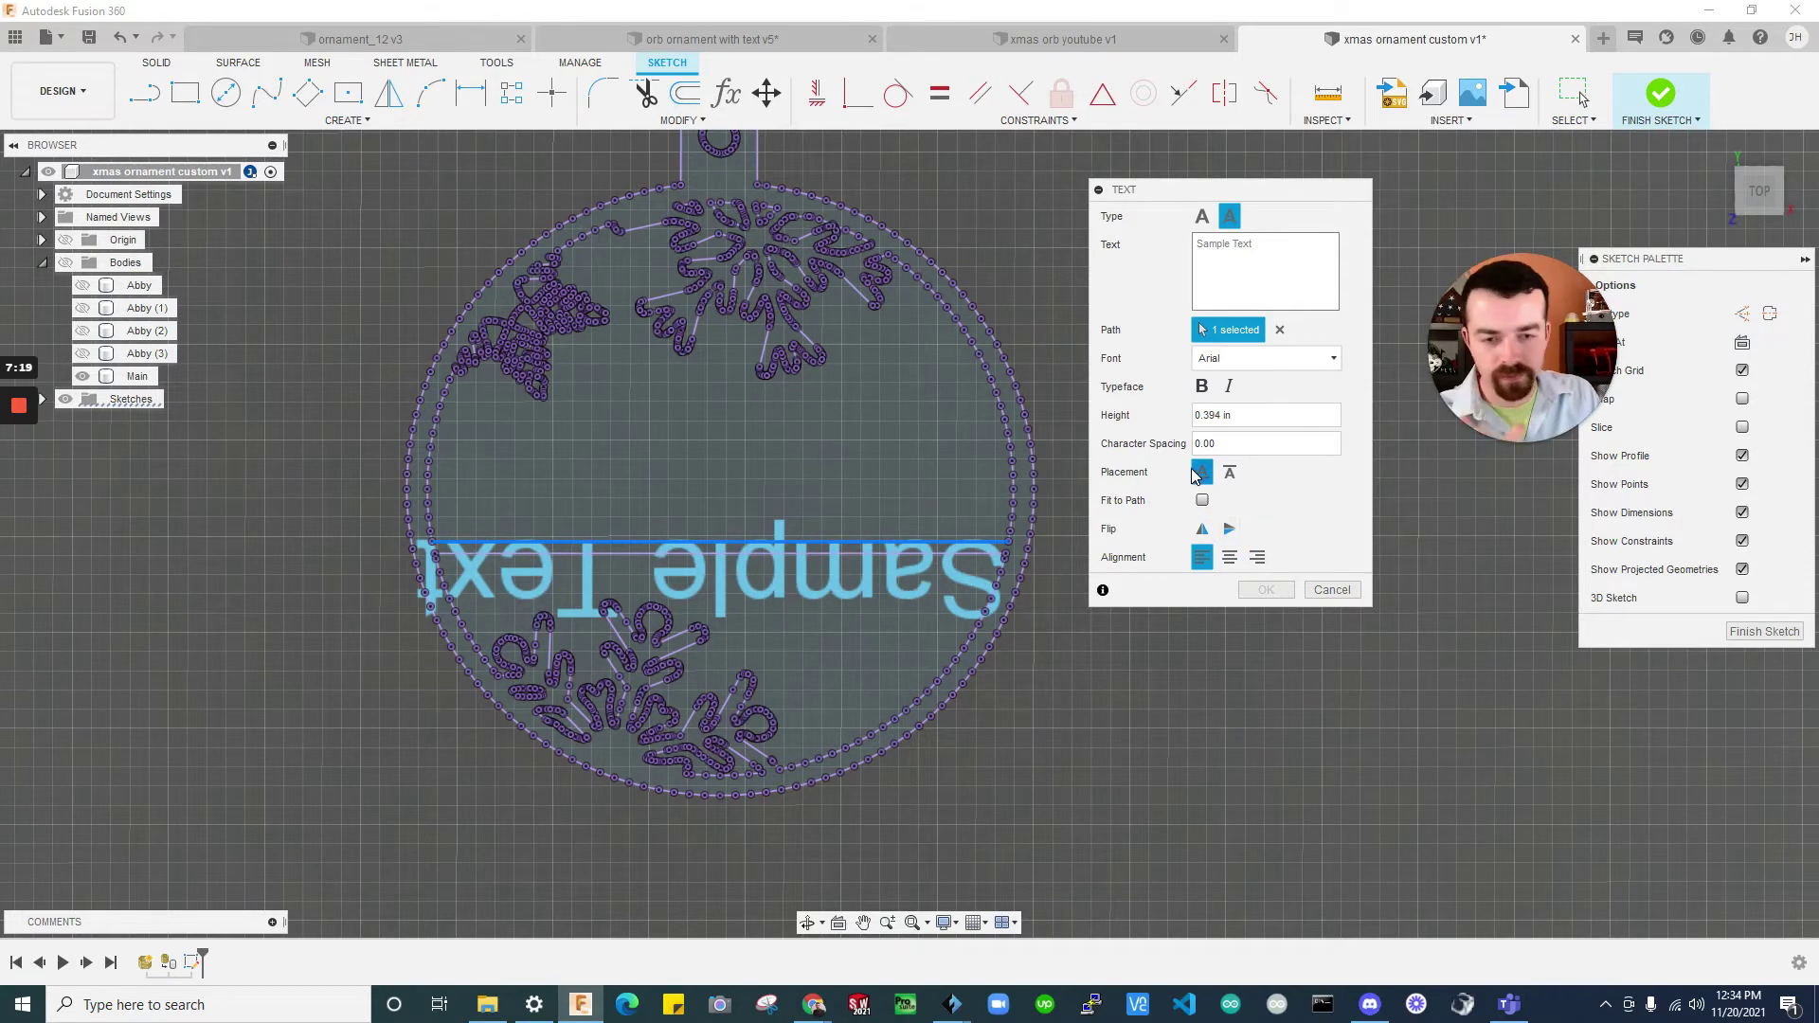
# Place the text below the path, flipped horizontally and vertically and centre-aligned, and enter the person's first name as its content
pyautogui.click(1229, 472)
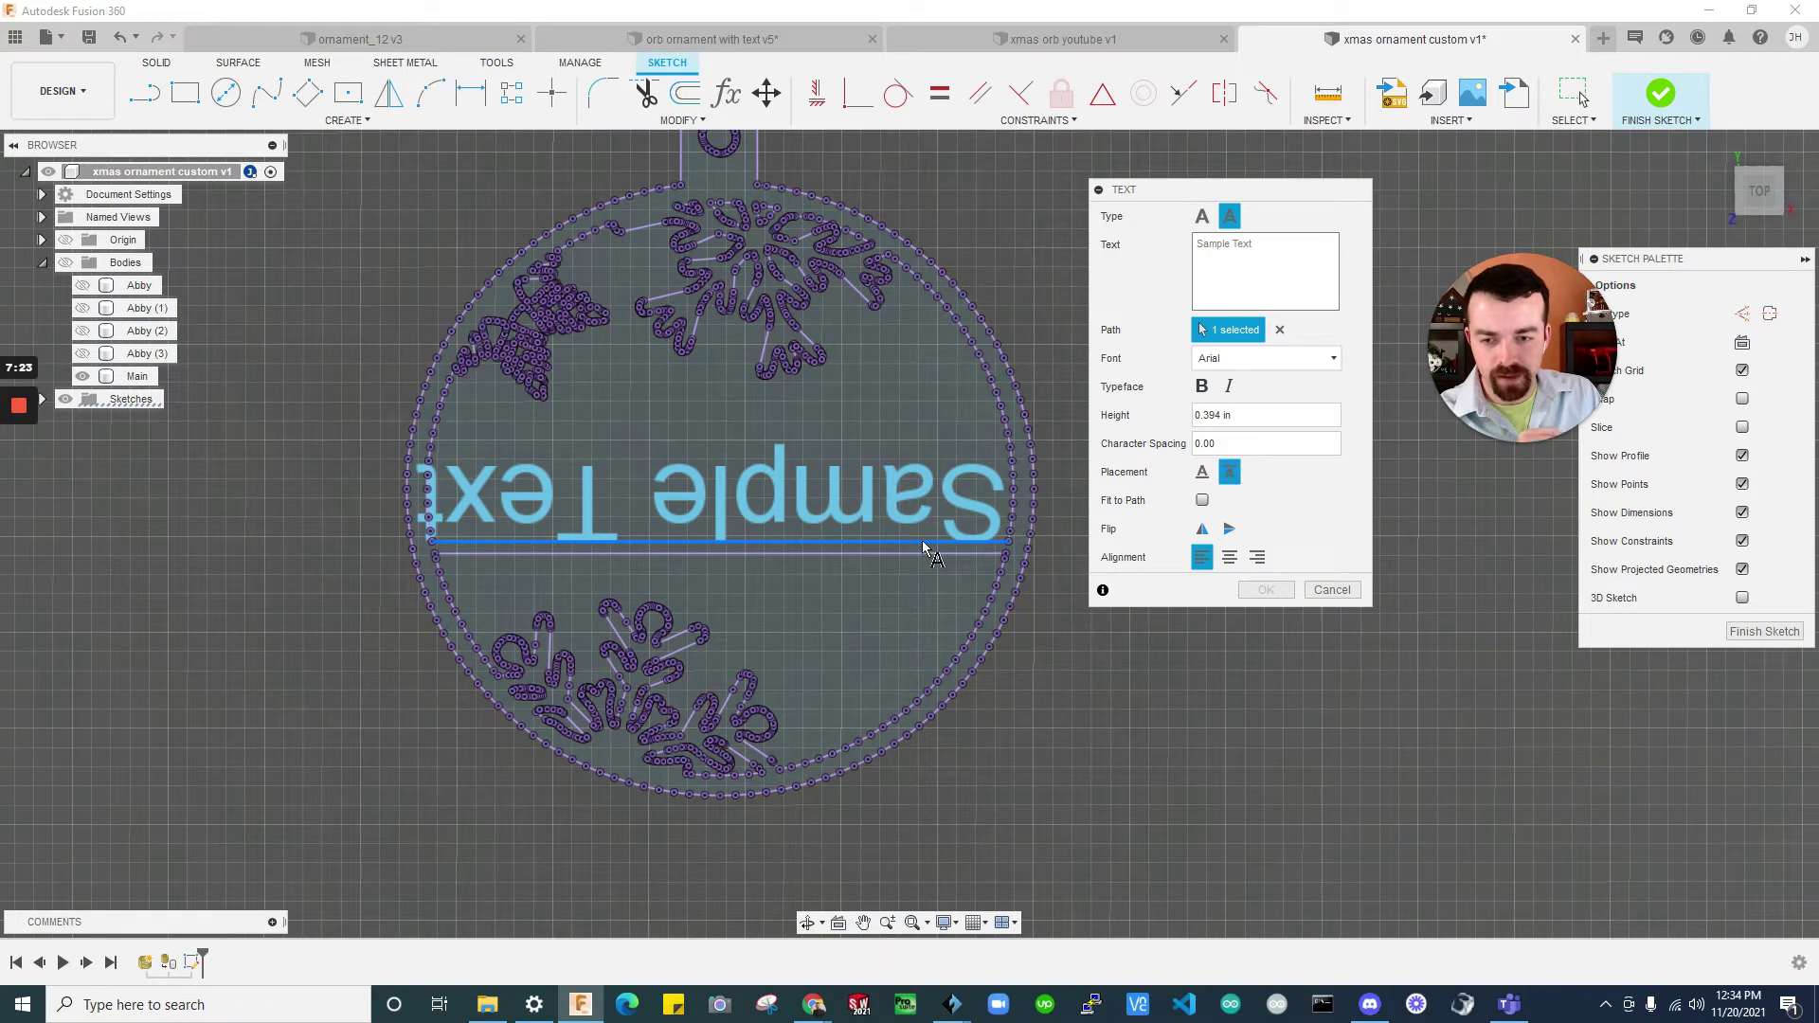
pyautogui.click(1201, 528)
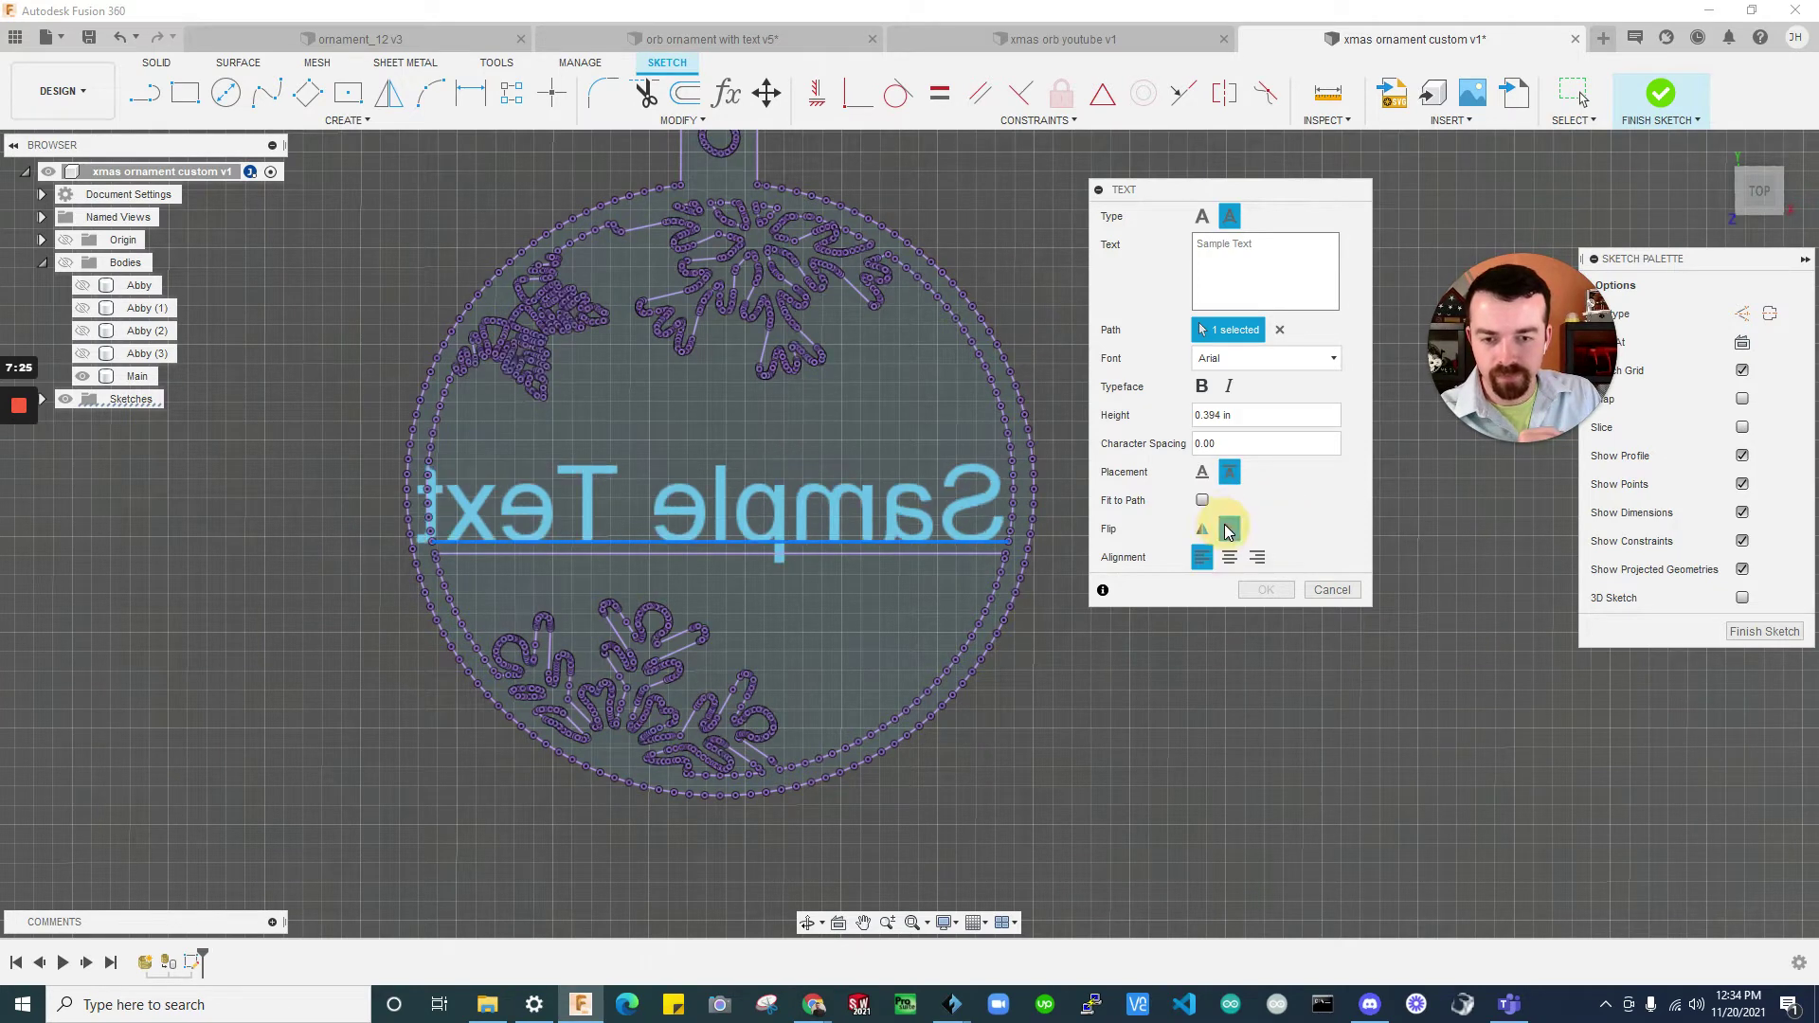
pyautogui.click(1201, 528)
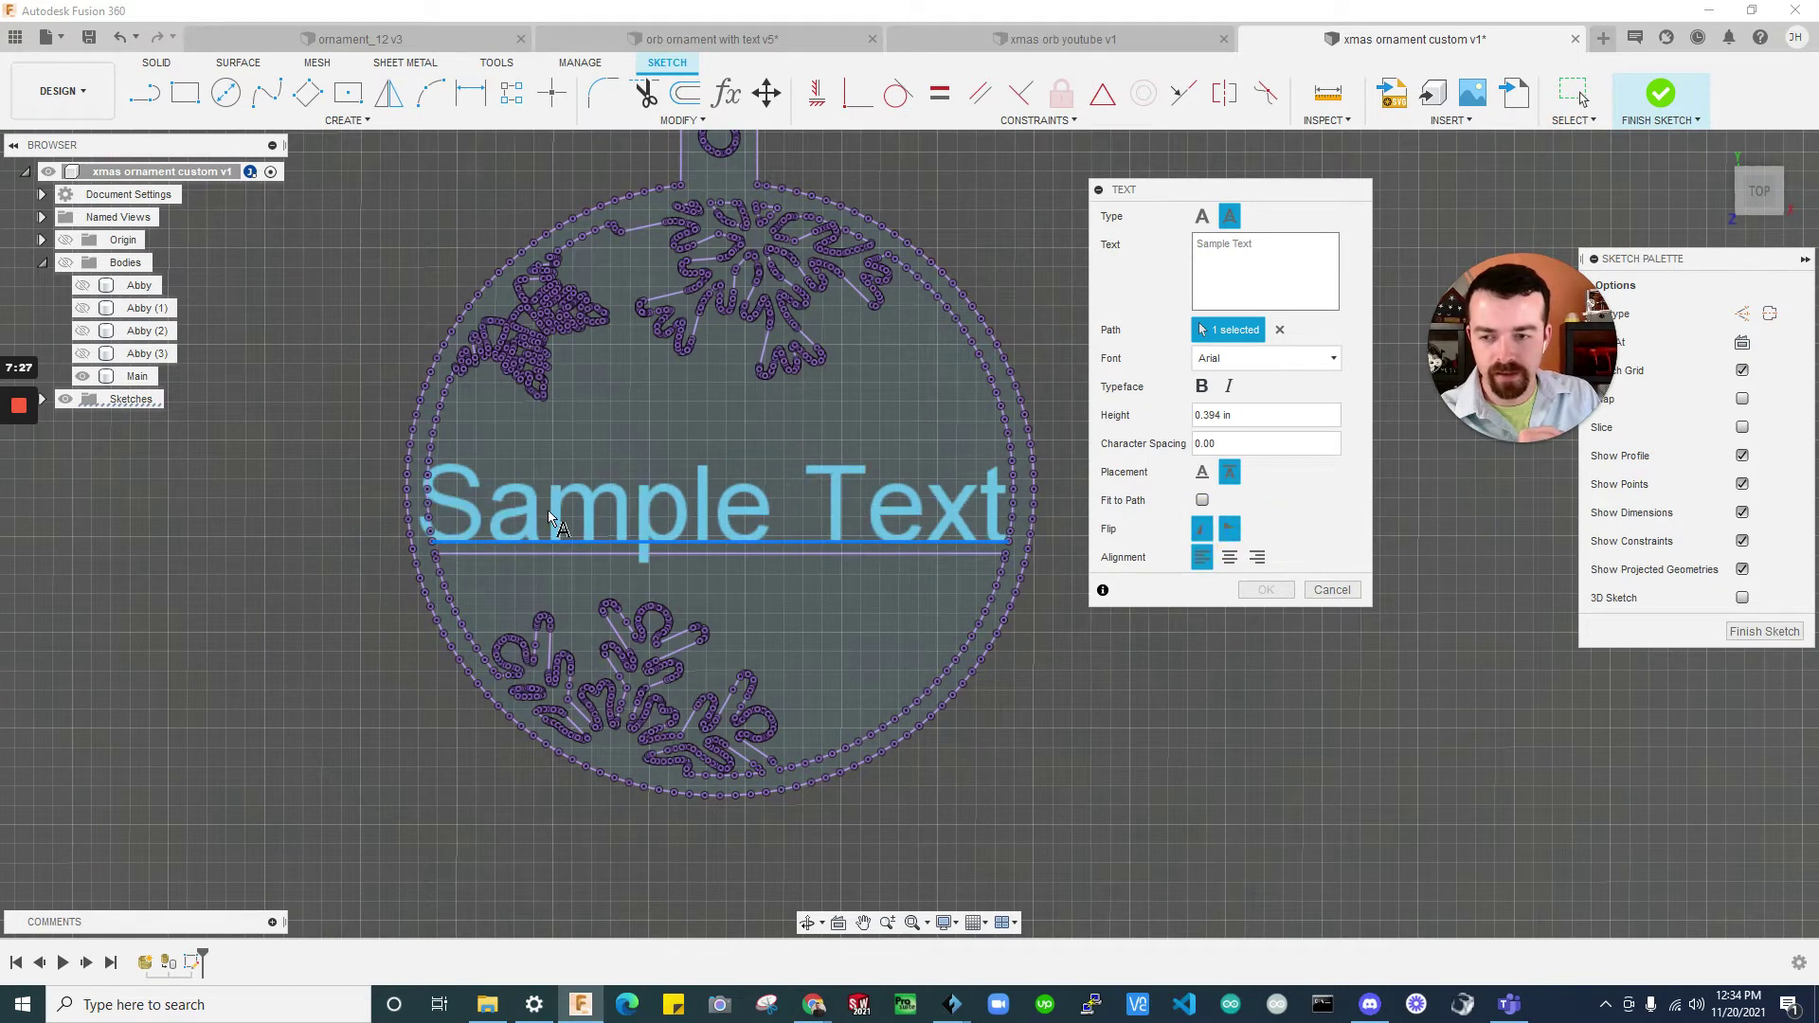
pyautogui.click(1230, 557)
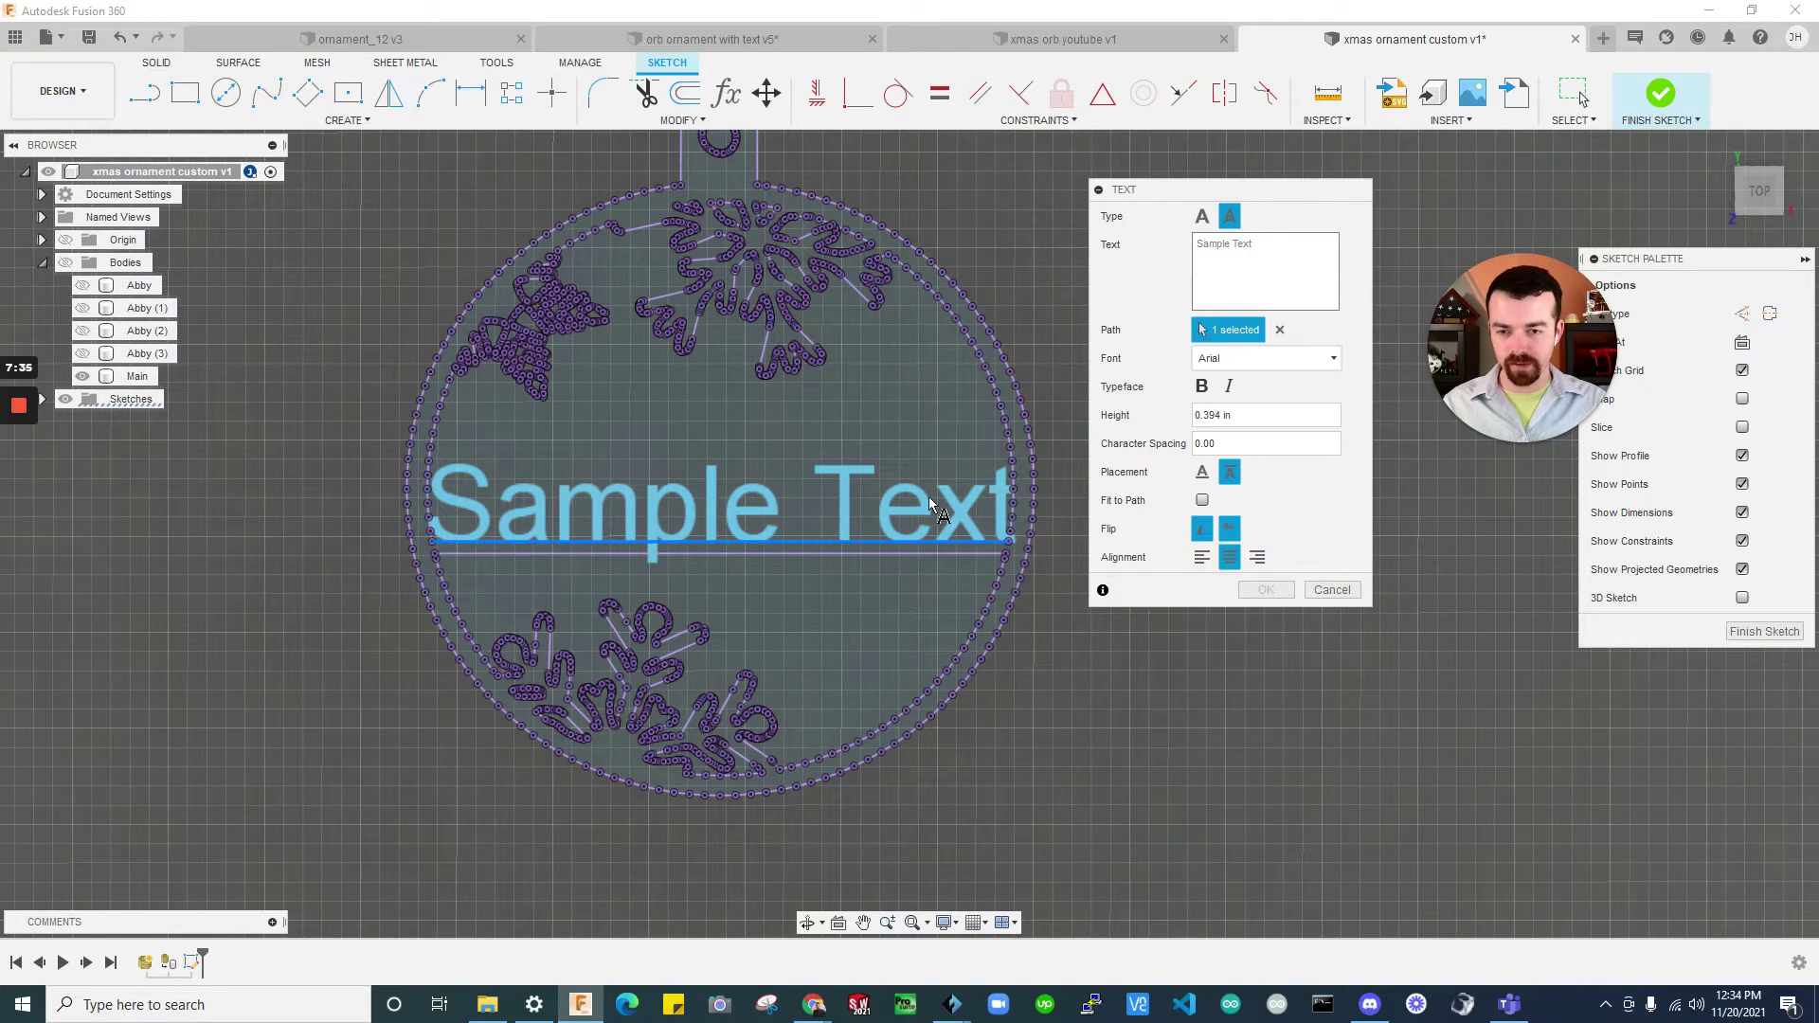
pyautogui.click(1253, 273)
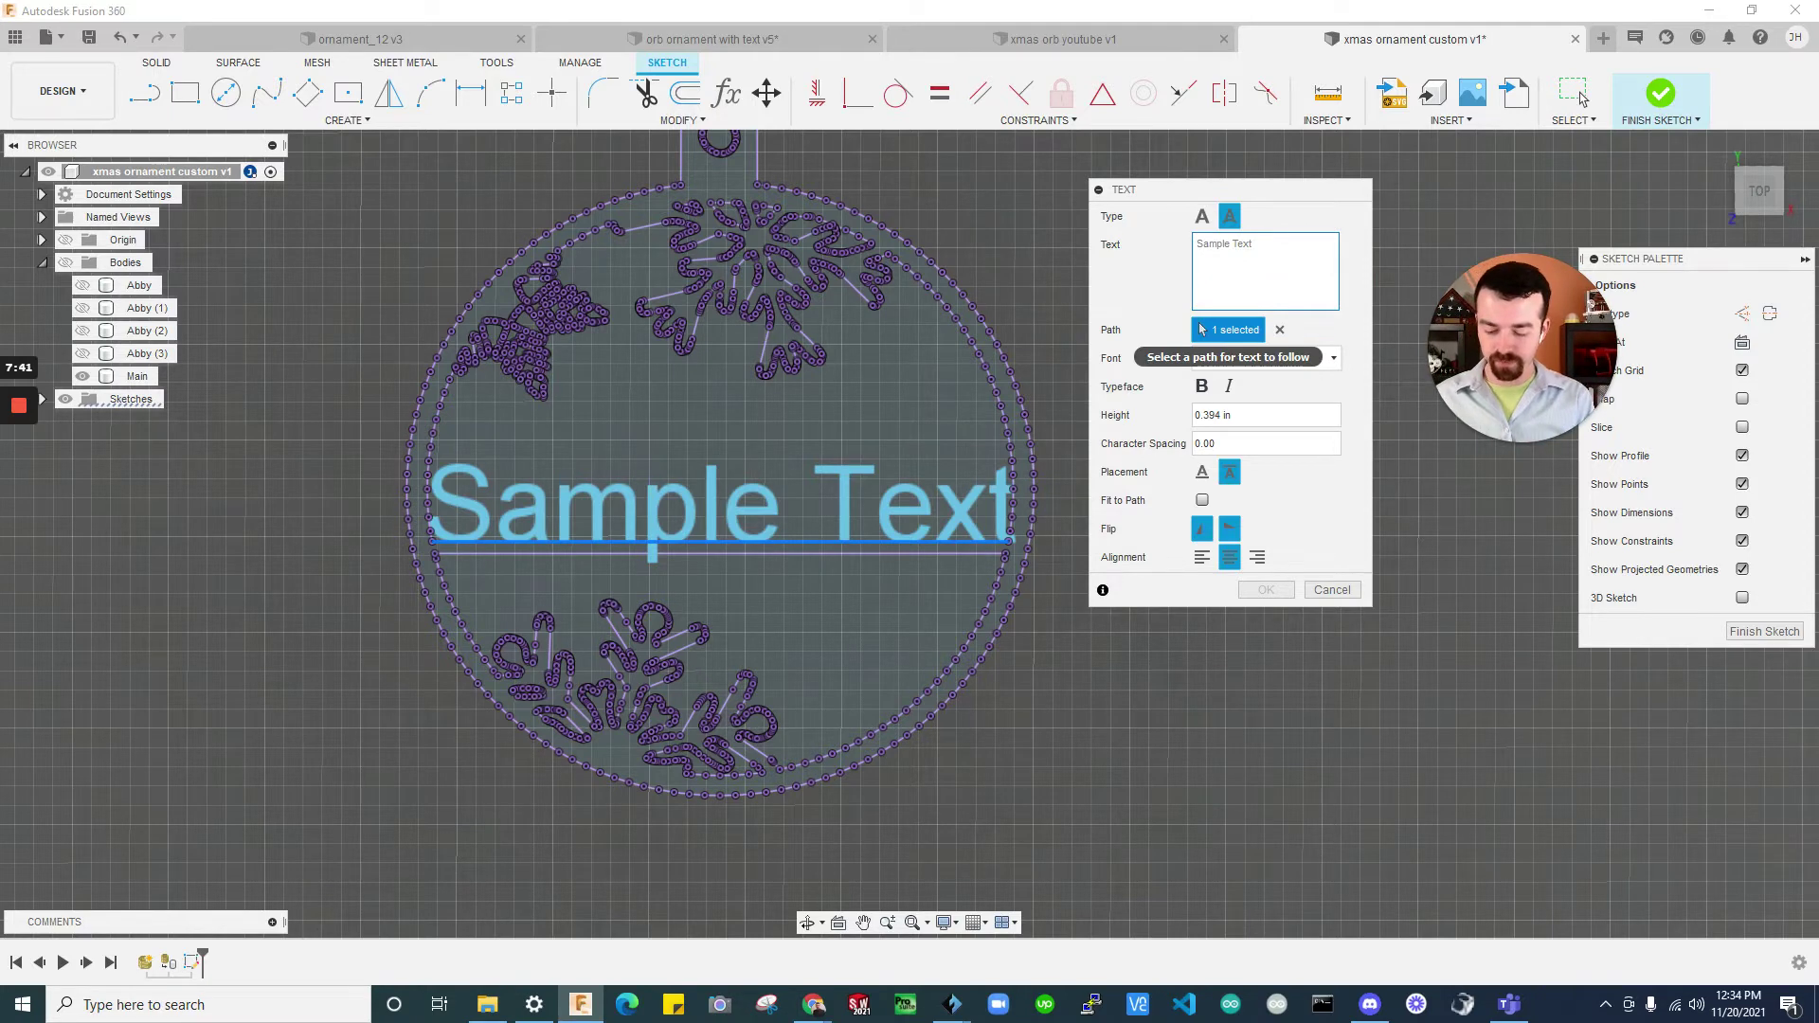
pyautogui.write('Jared')
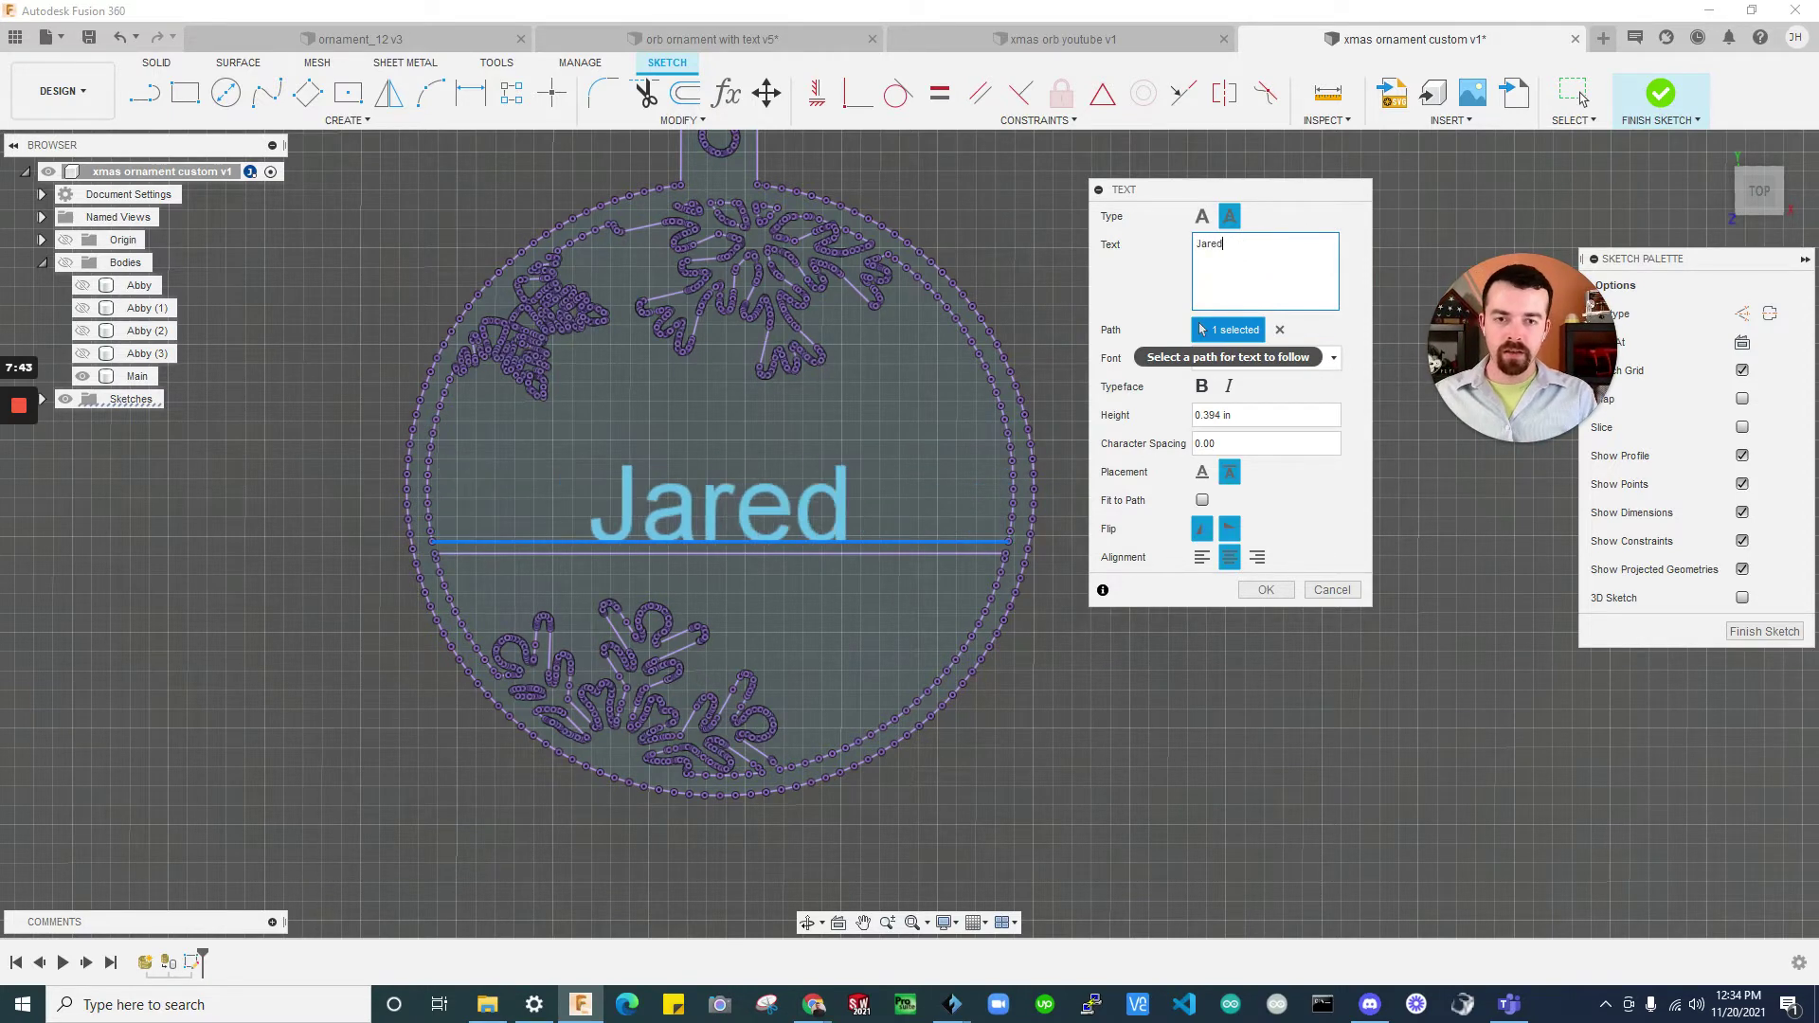
# Rewrite the first name in the path text in all capital letters and set its font to Adobe Song Std
pyautogui.press('BackSpace')
pyautogui.press('BackSpace')
pyautogui.press('BackSpace')
pyautogui.press('BackSpace')
pyautogui.write('ARED')
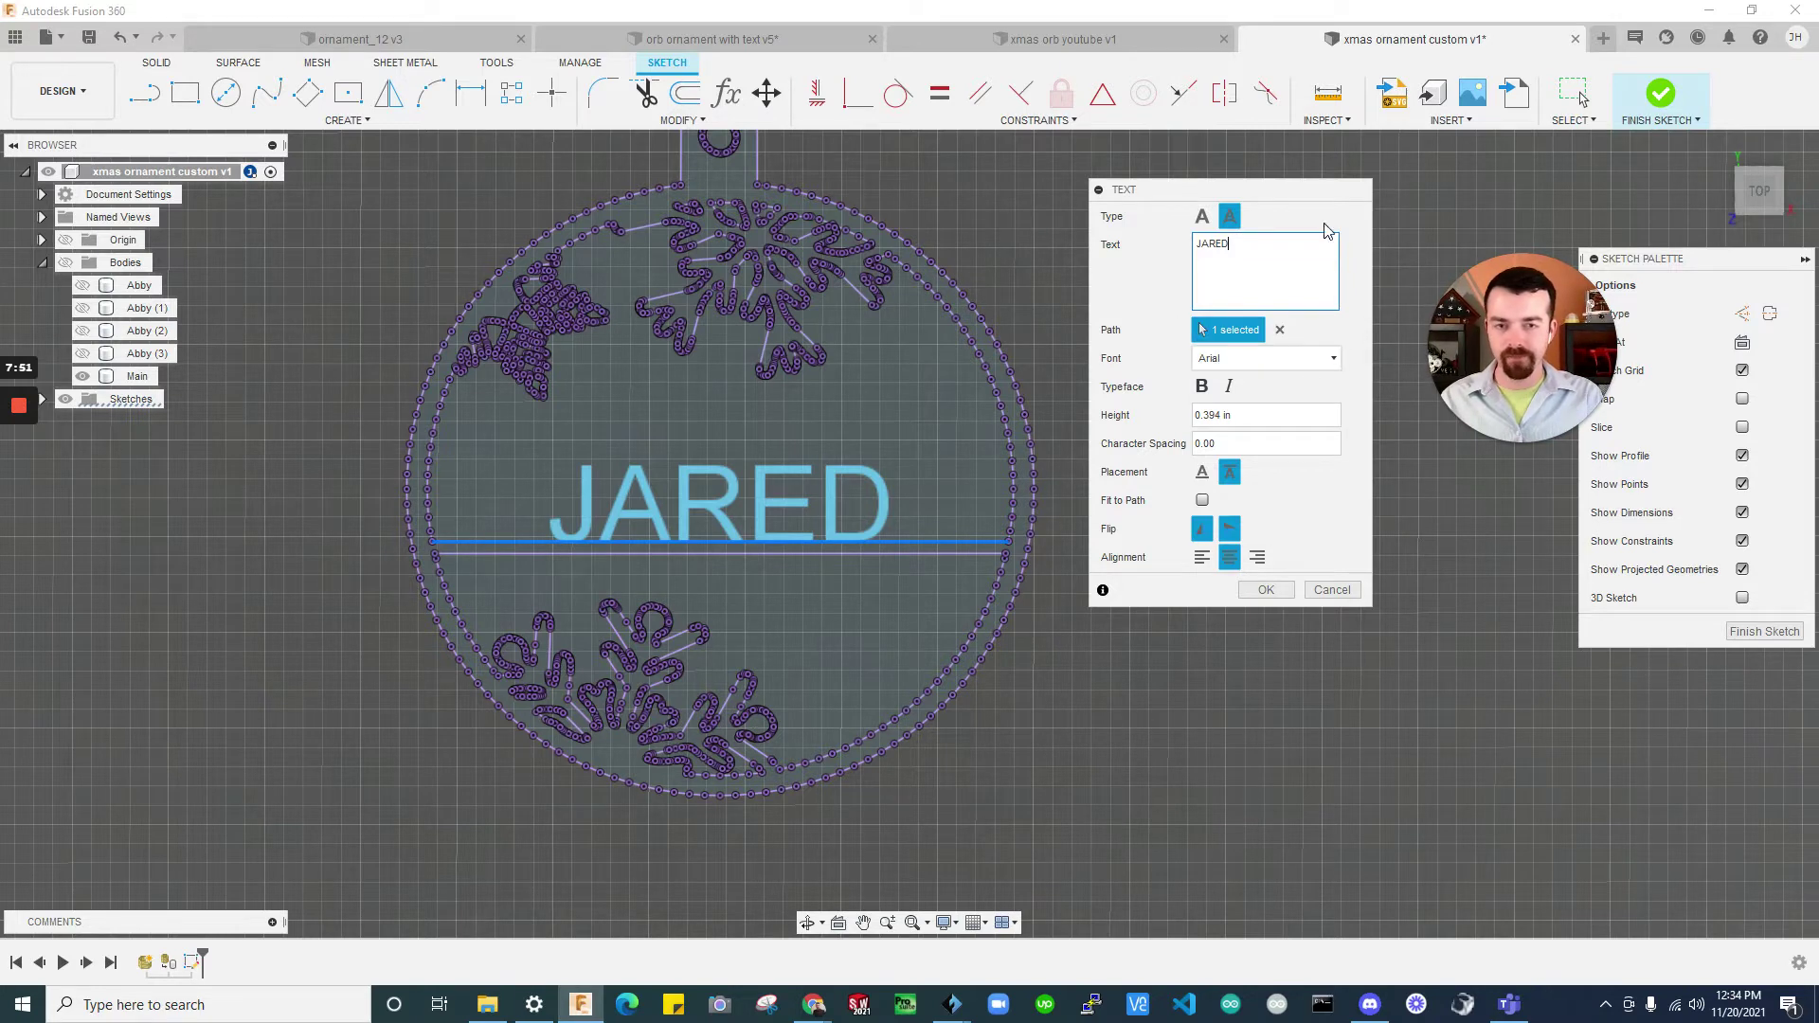
pyautogui.click(1247, 369)
pyautogui.click(1228, 426)
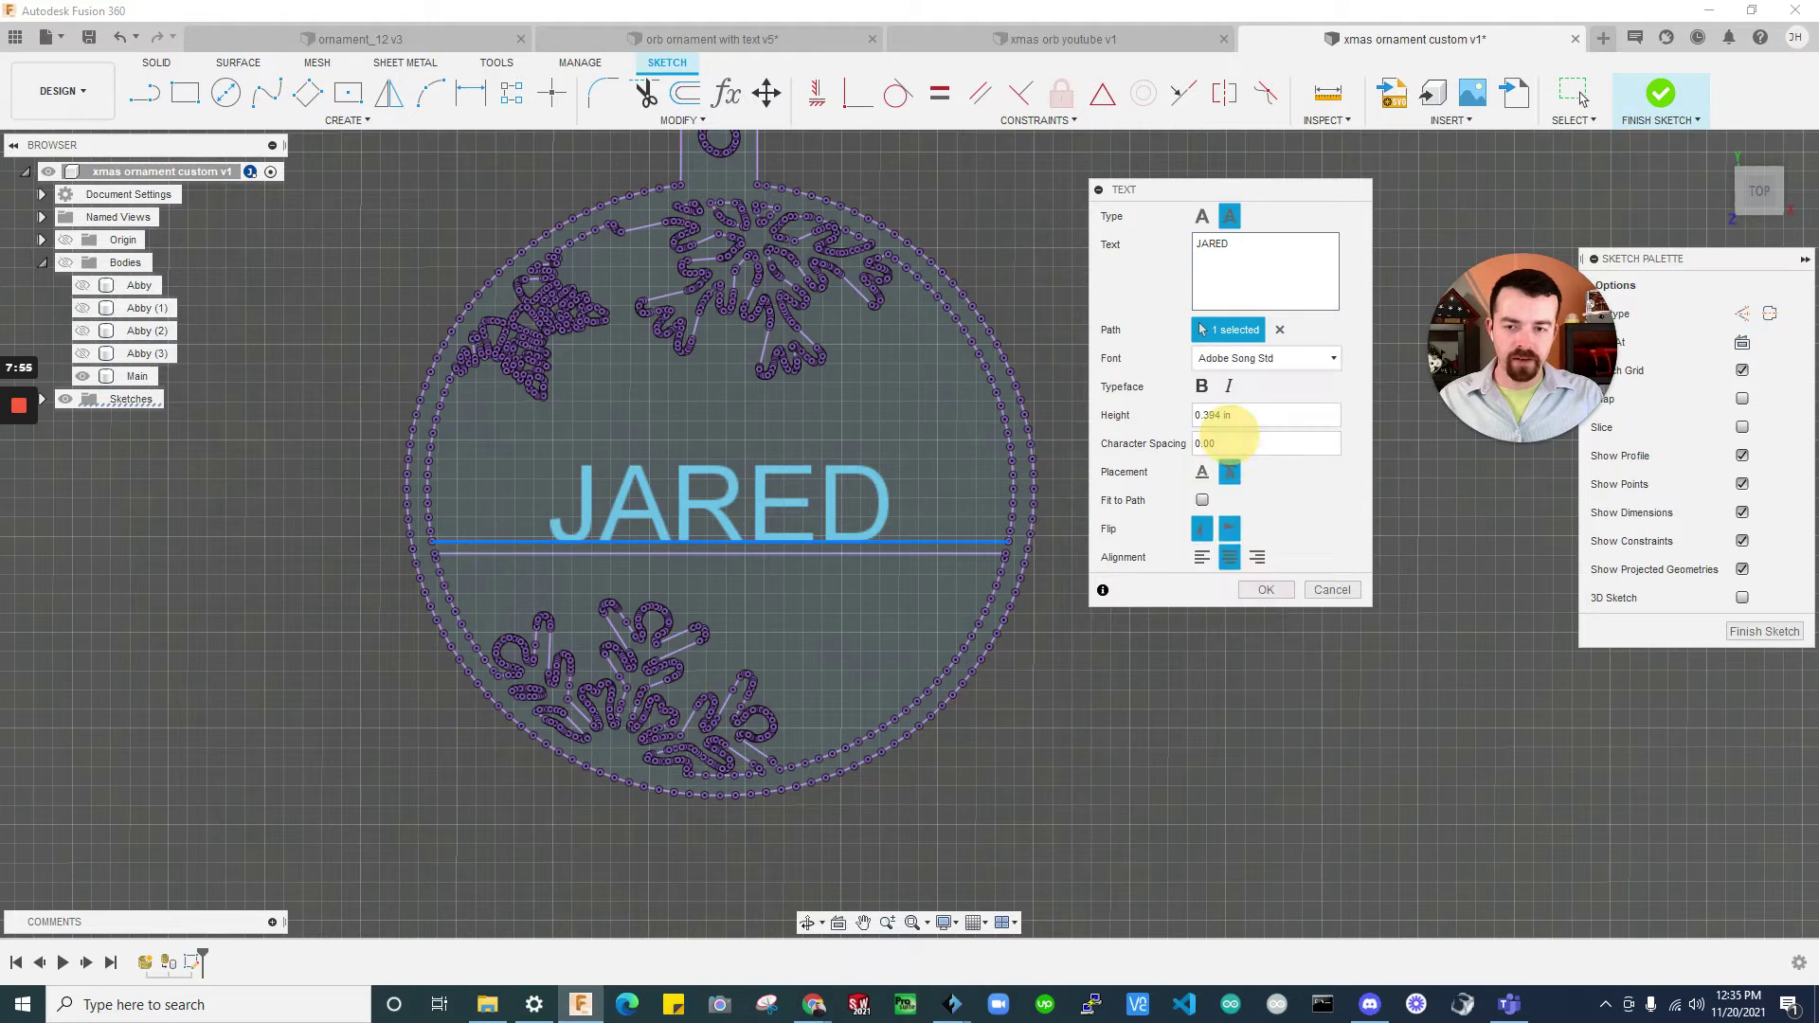
# Make the path text bold and italic with a height of 0.45 in and accept it
pyautogui.click(1201, 385)
pyautogui.click(1228, 386)
pyautogui.click(1231, 415)
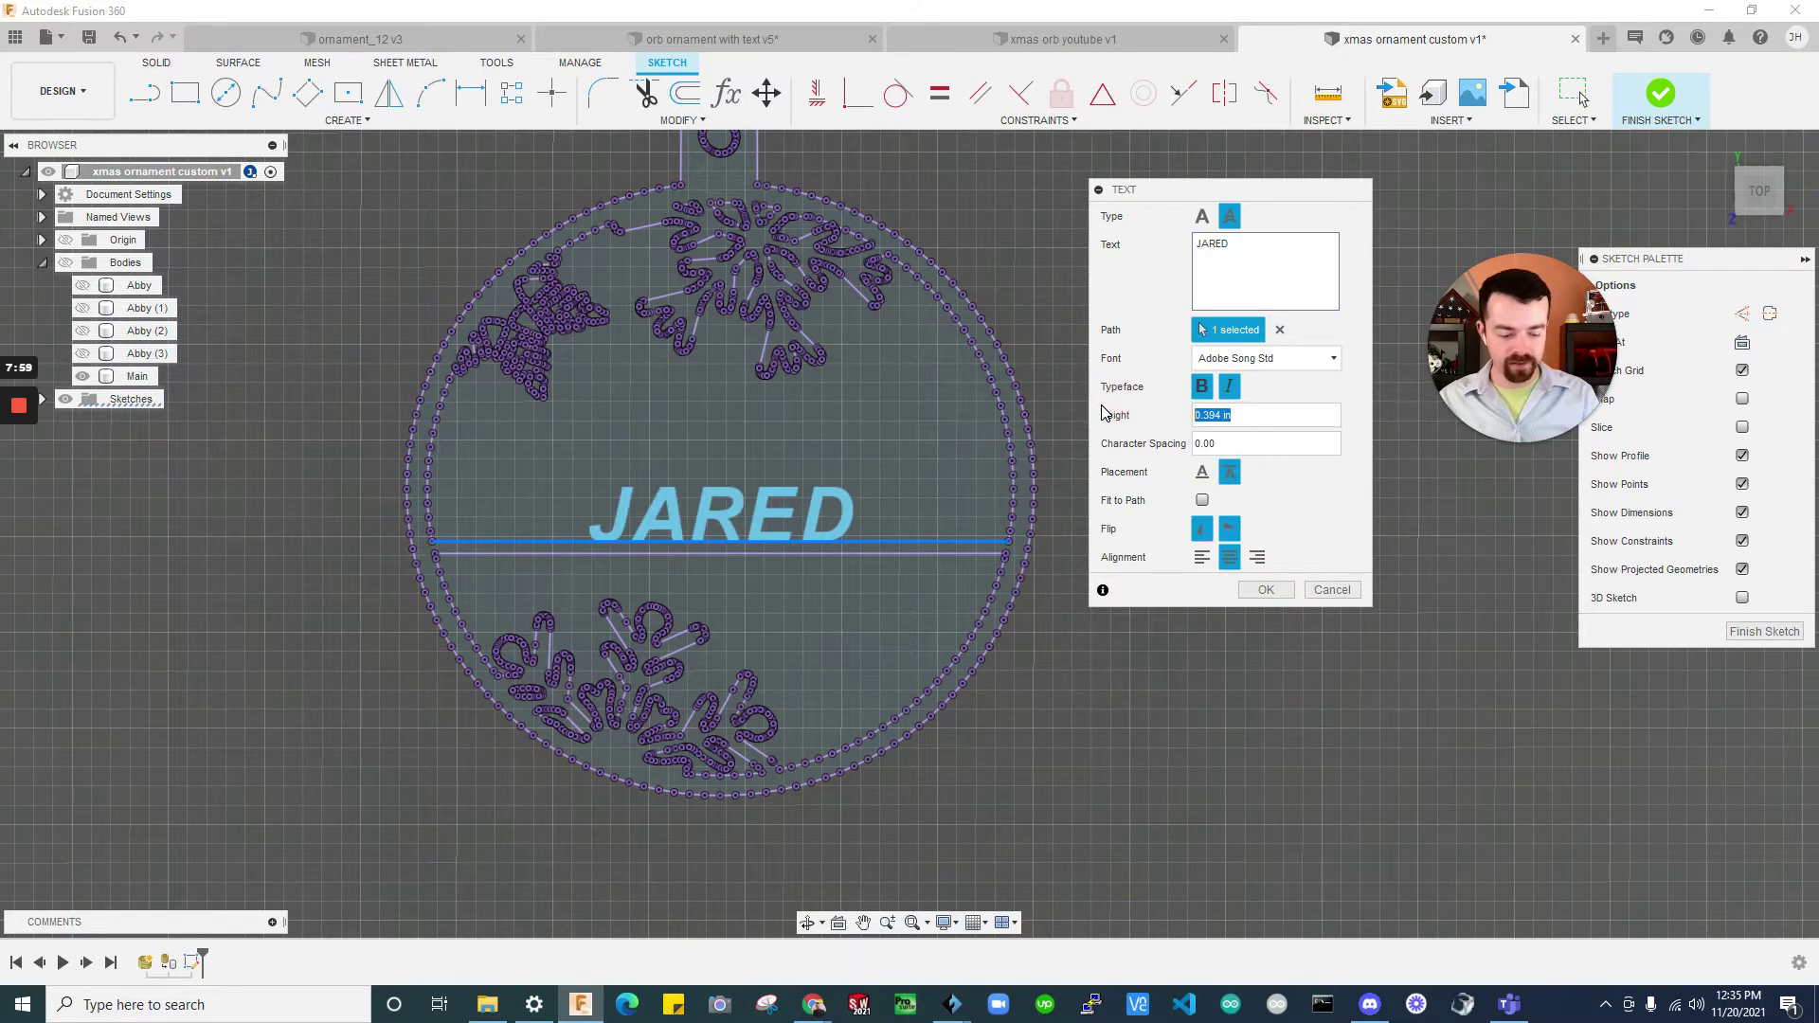
pyautogui.write('0.45')
pyautogui.press('Return')
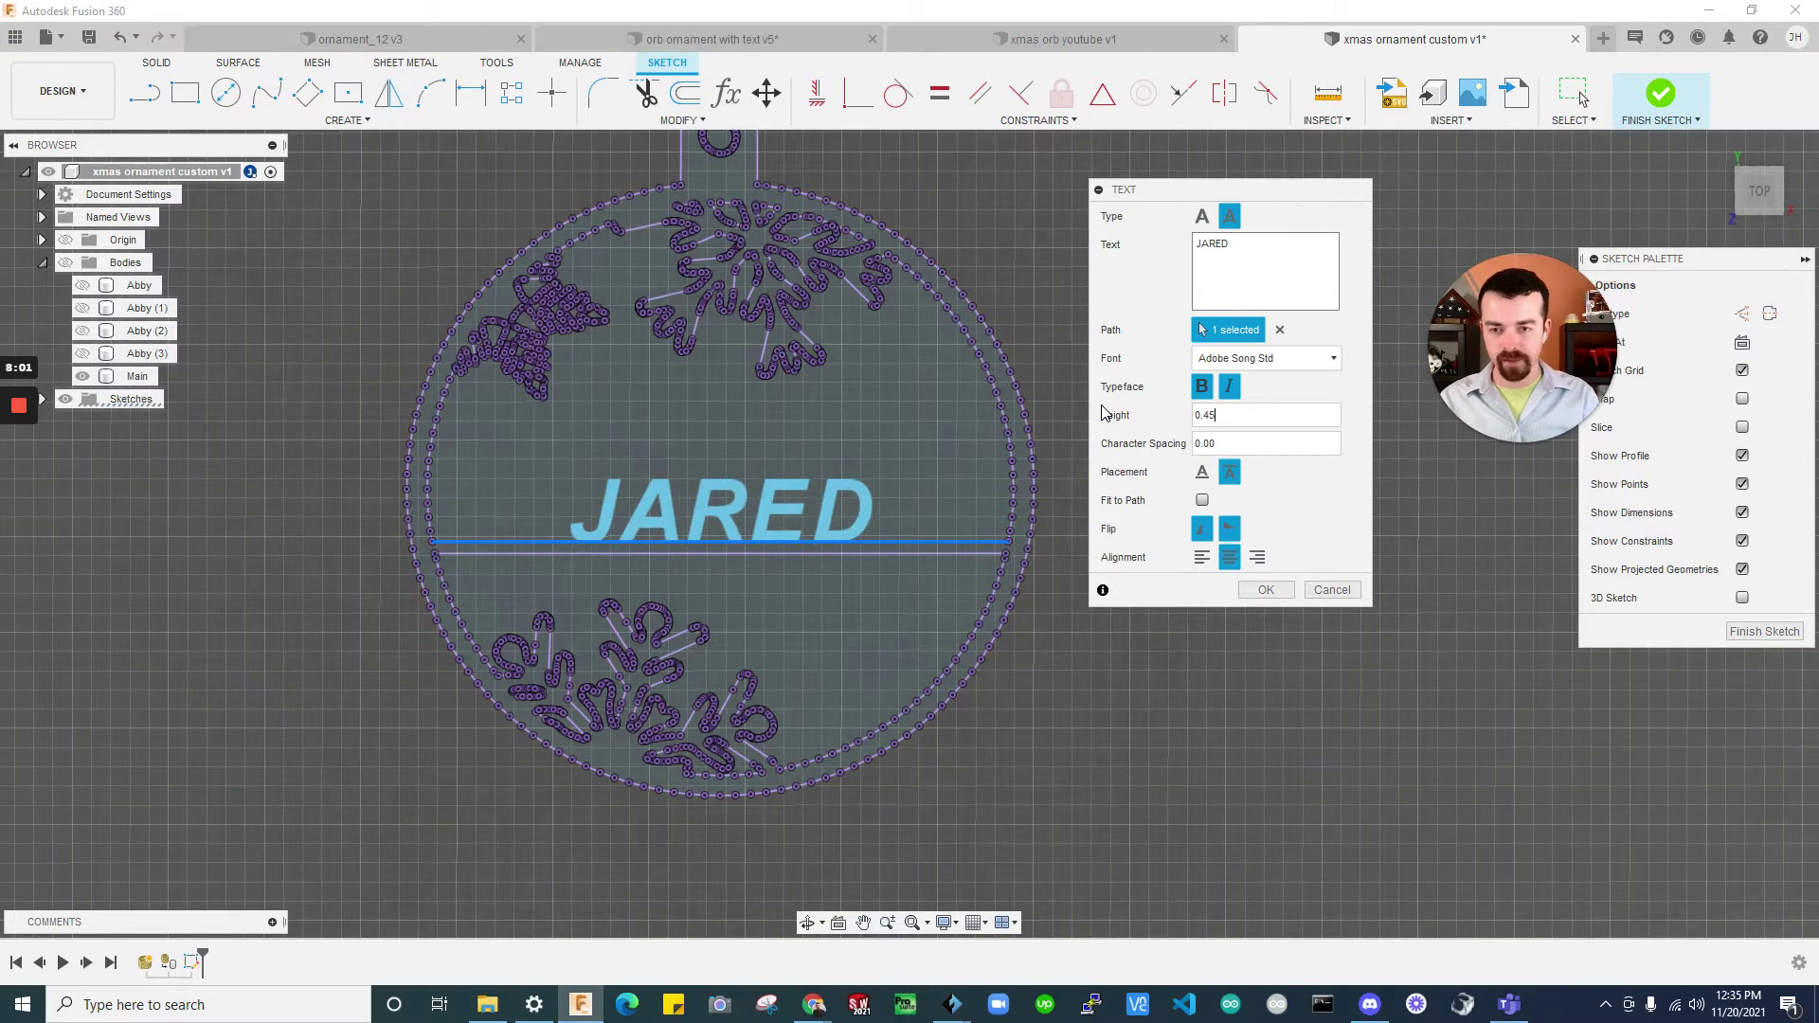
pyautogui.press('Return')
# Check up close where the name's letters meet the crossbar line, and finish the sketch
pyautogui.click(1348, 560)
pyautogui.keyDown('shift'); pyautogui.moveTo(1348, 560); pyautogui.dragTo(1304, 593, button='middle'); pyautogui.keyUp('shift')
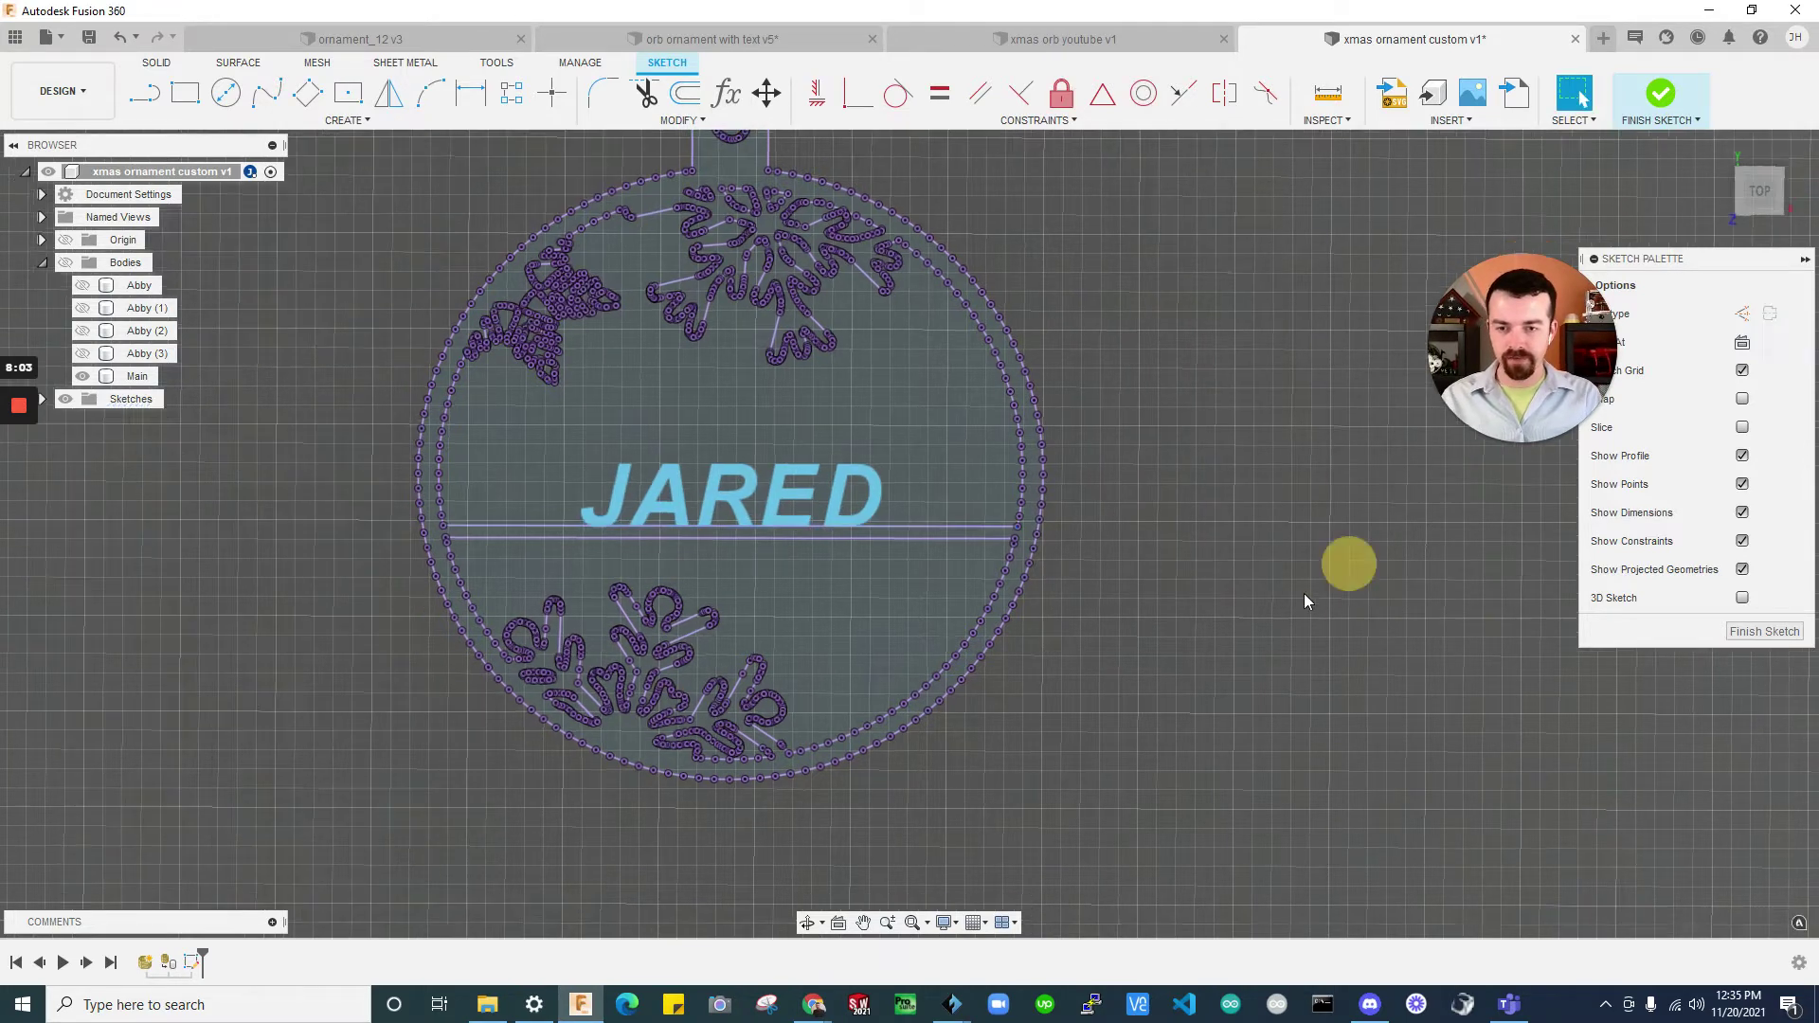
pyautogui.moveTo(597, 485); pyautogui.dragTo(796, 507, button='middle')
pyautogui.scroll(-2, 794, 515)
pyautogui.scroll(5, 918, 541)
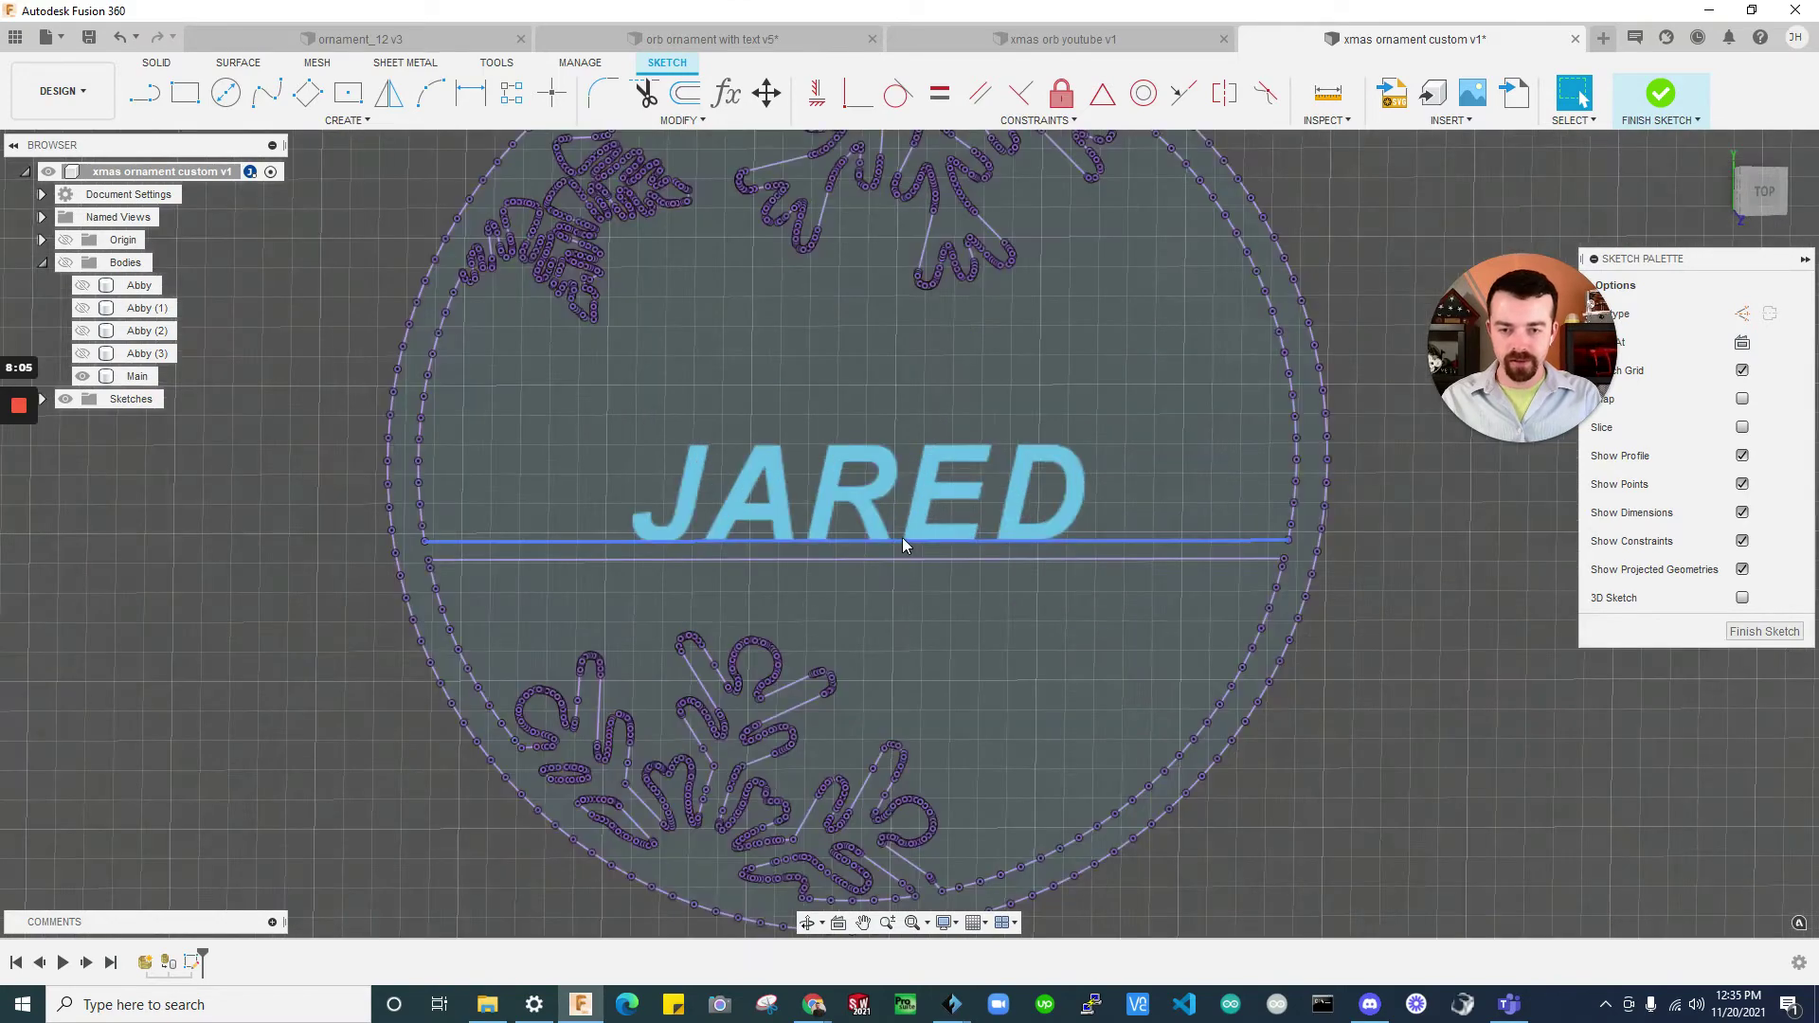
pyautogui.scroll(3, 932, 540)
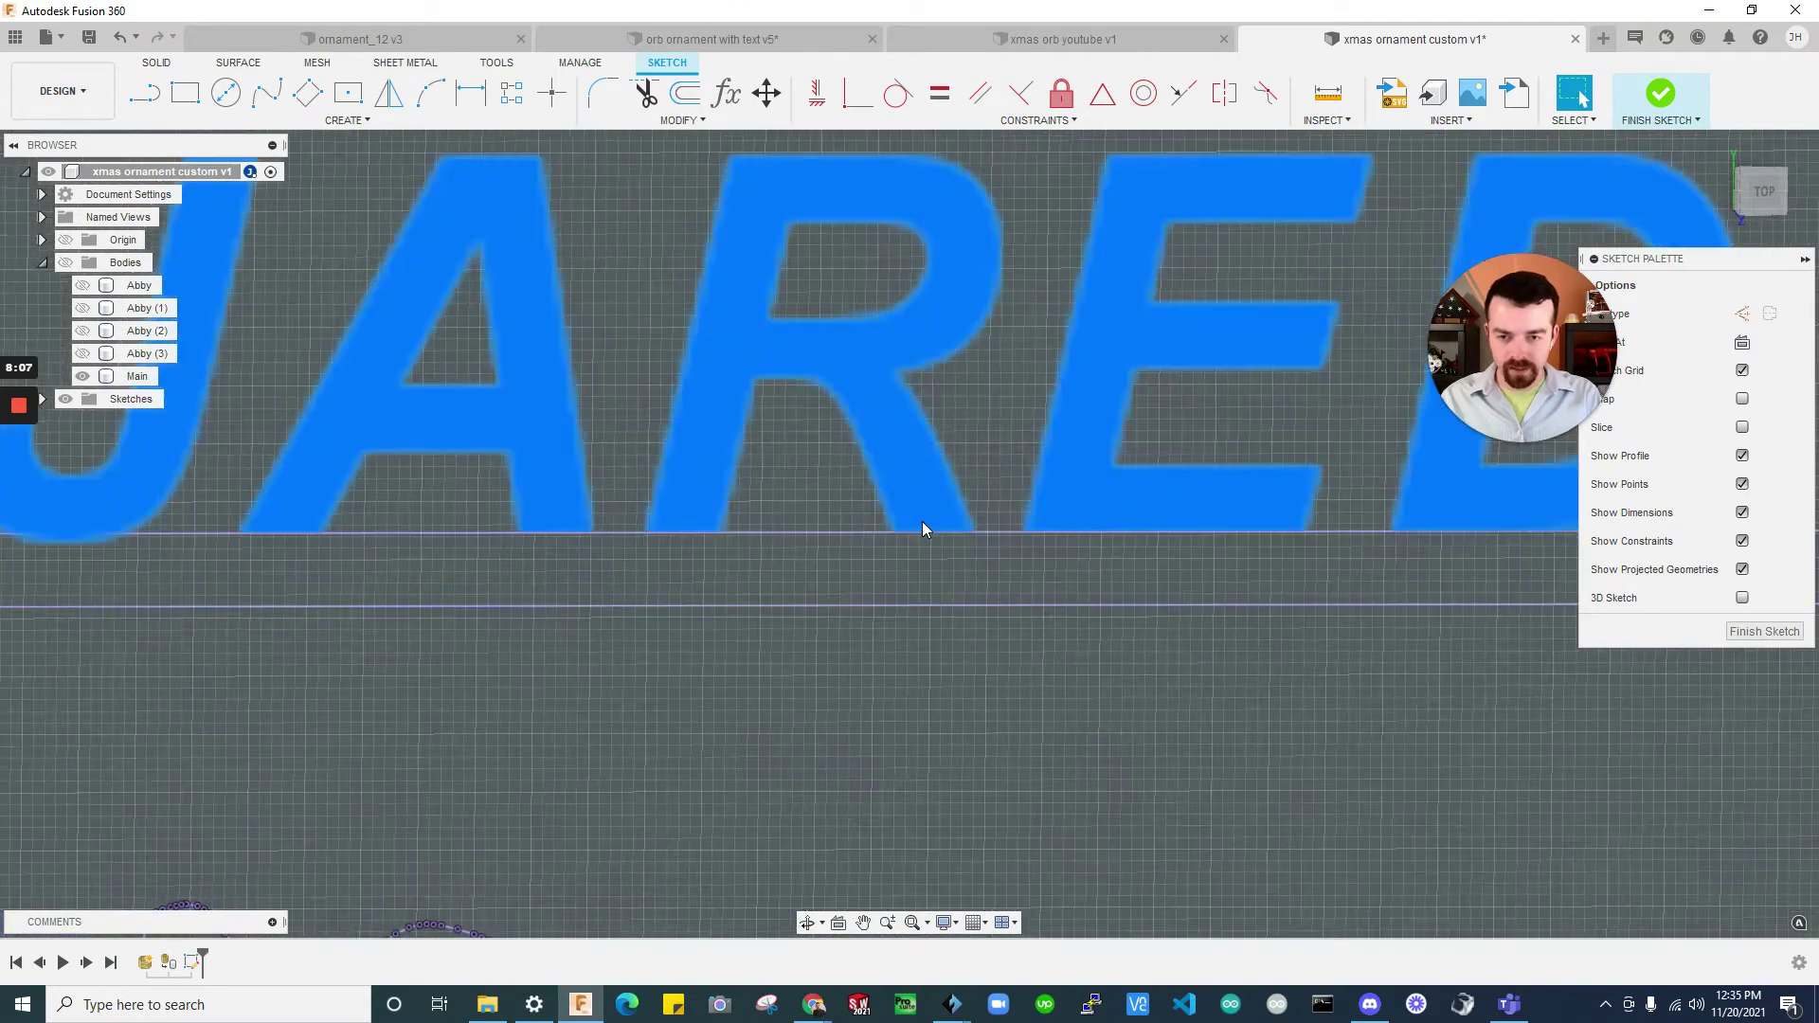
pyautogui.scroll(-4, 923, 521)
pyautogui.scroll(-1, 925, 523)
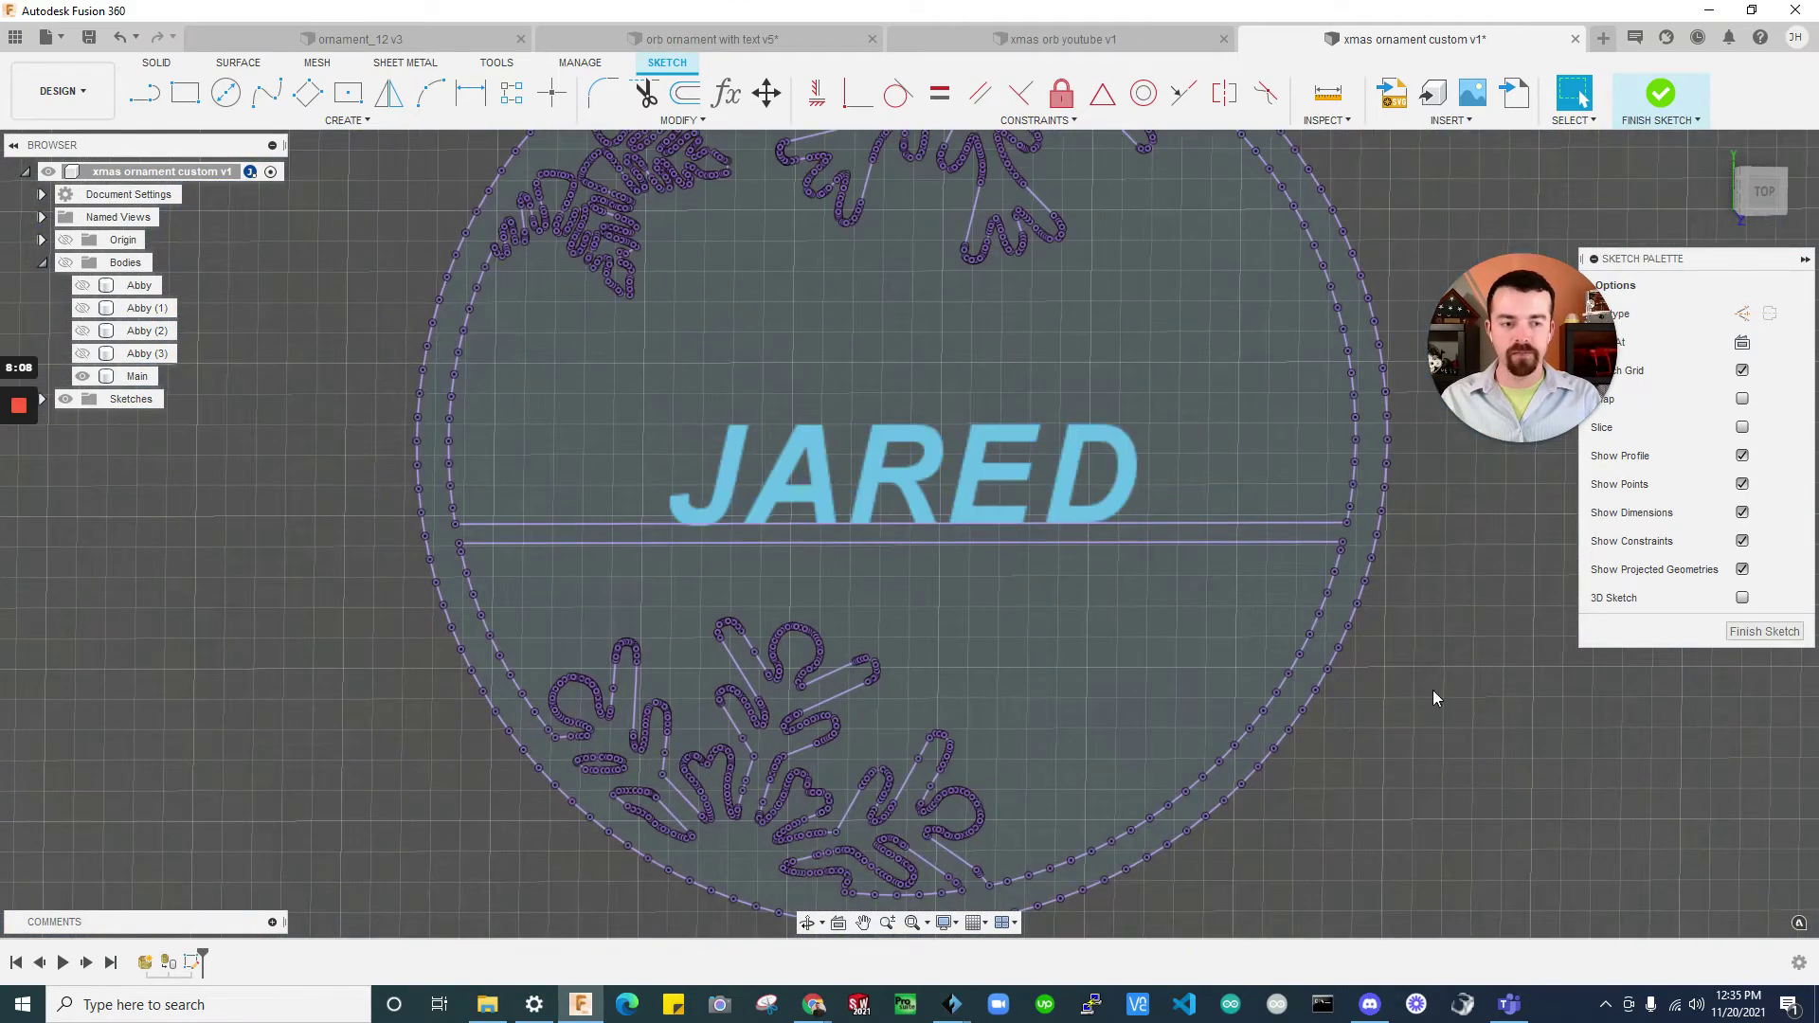
pyautogui.click(1762, 631)
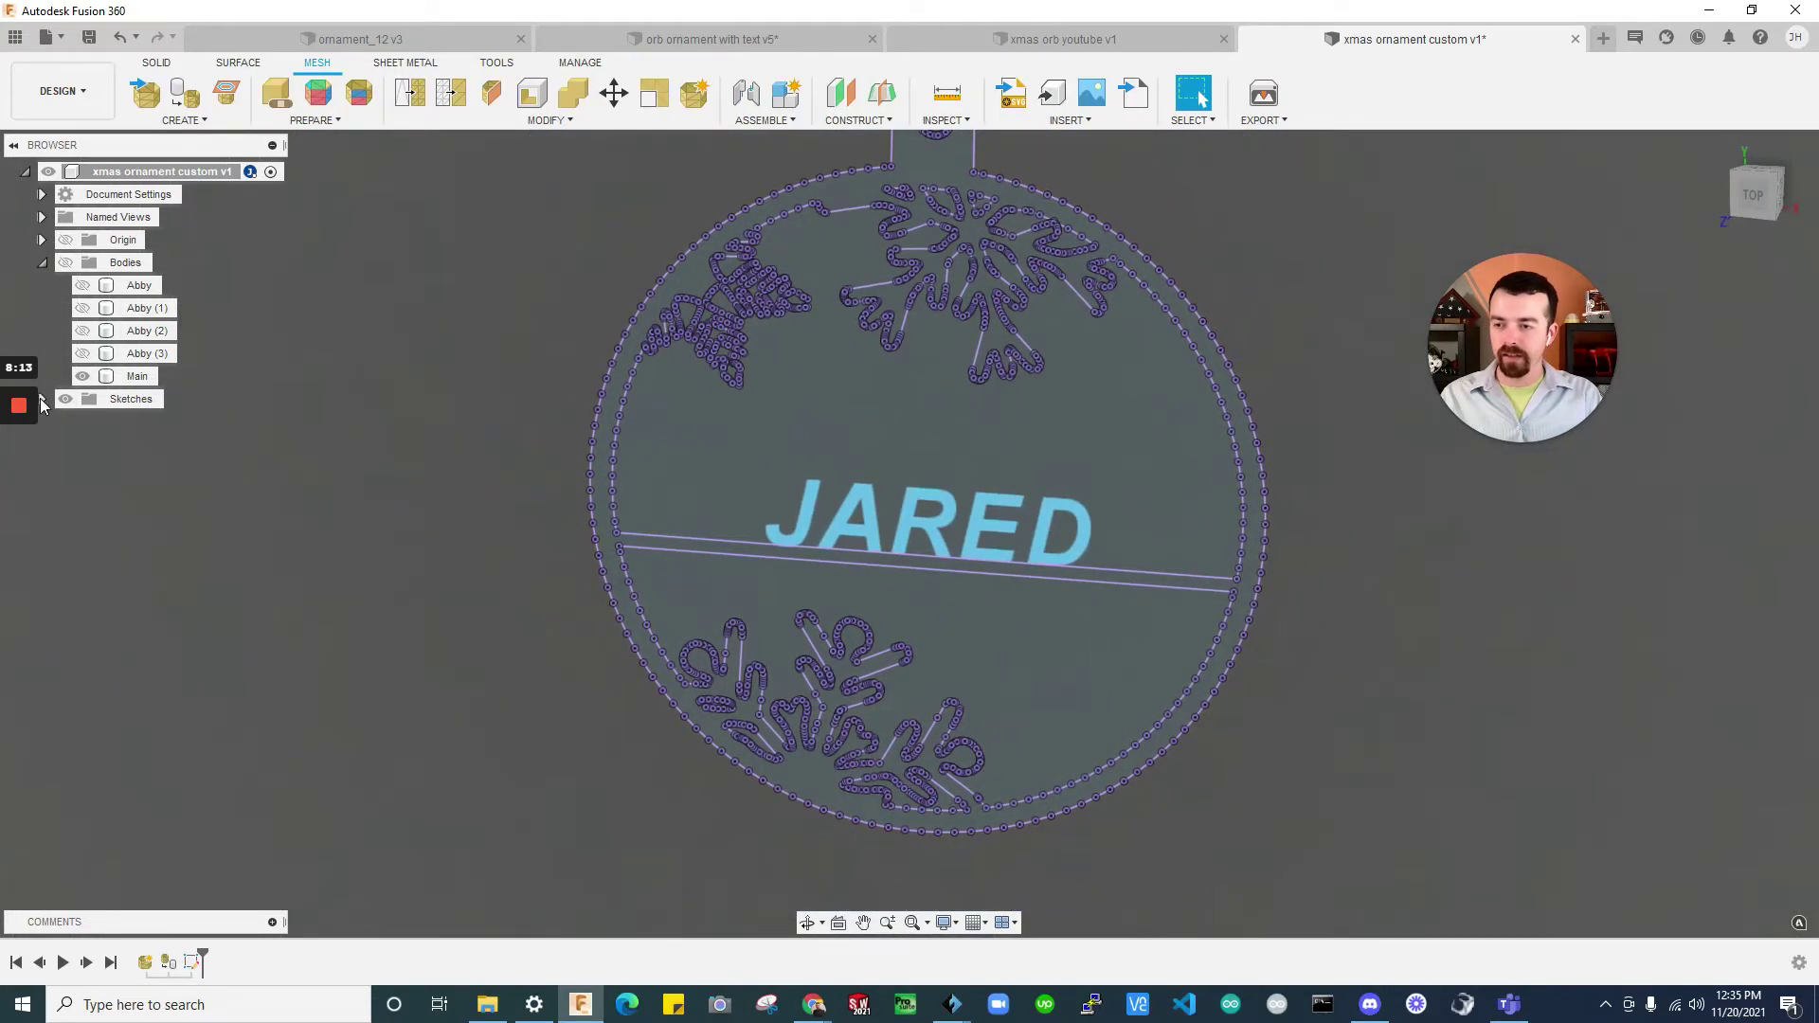
# Expand the Sketches folder to list its sketch and make the solid bodies visible again
pyautogui.click(65, 399)
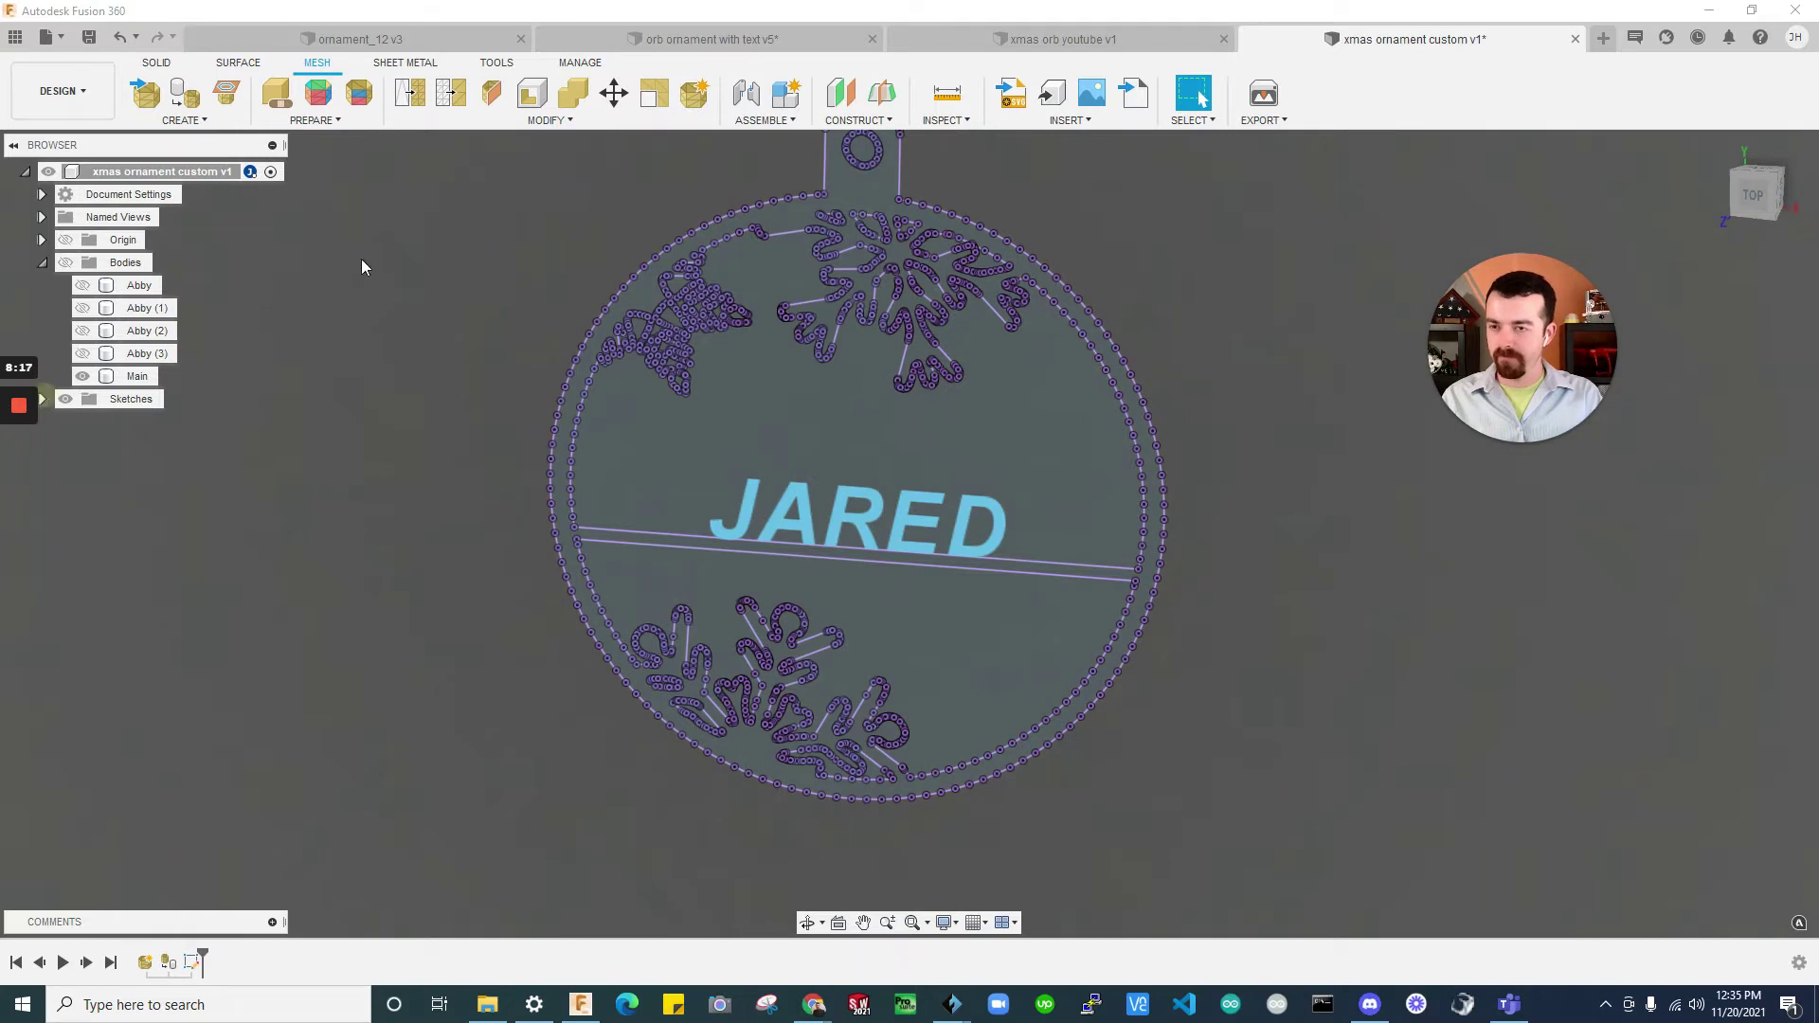
pyautogui.moveTo(772, 8); pyautogui.dragTo(796, 51)
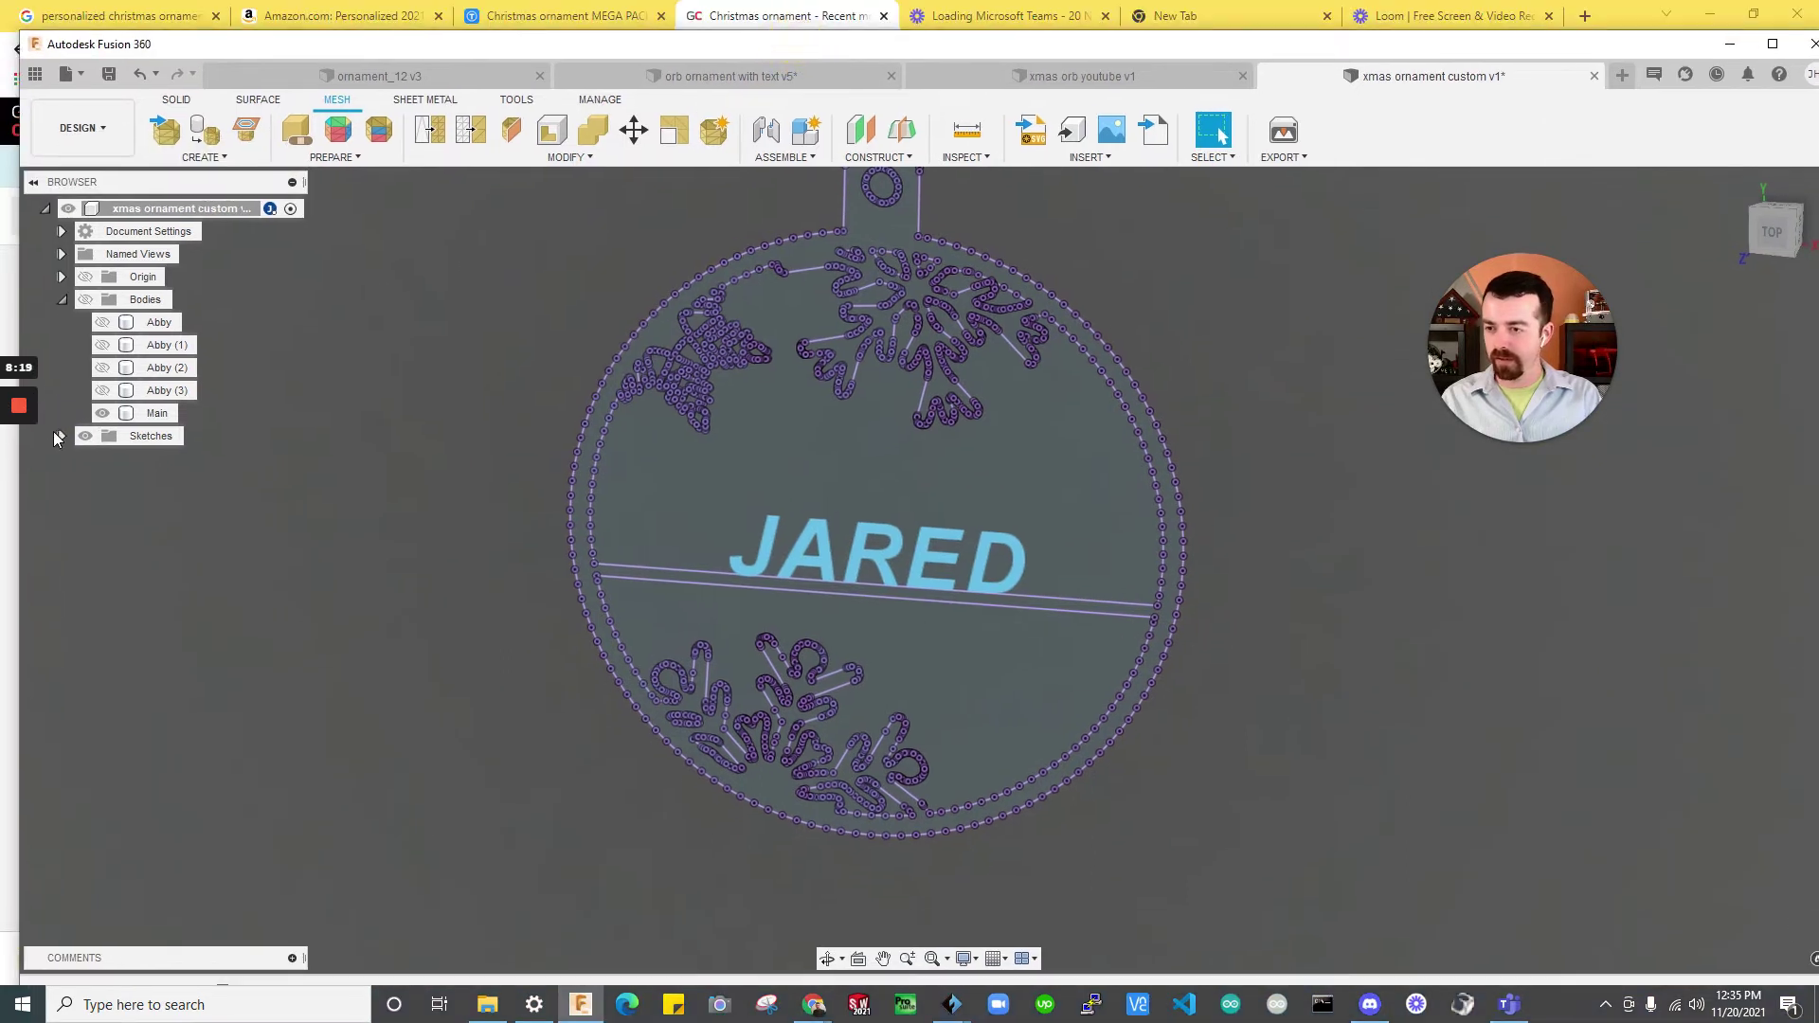
pyautogui.click(59, 437)
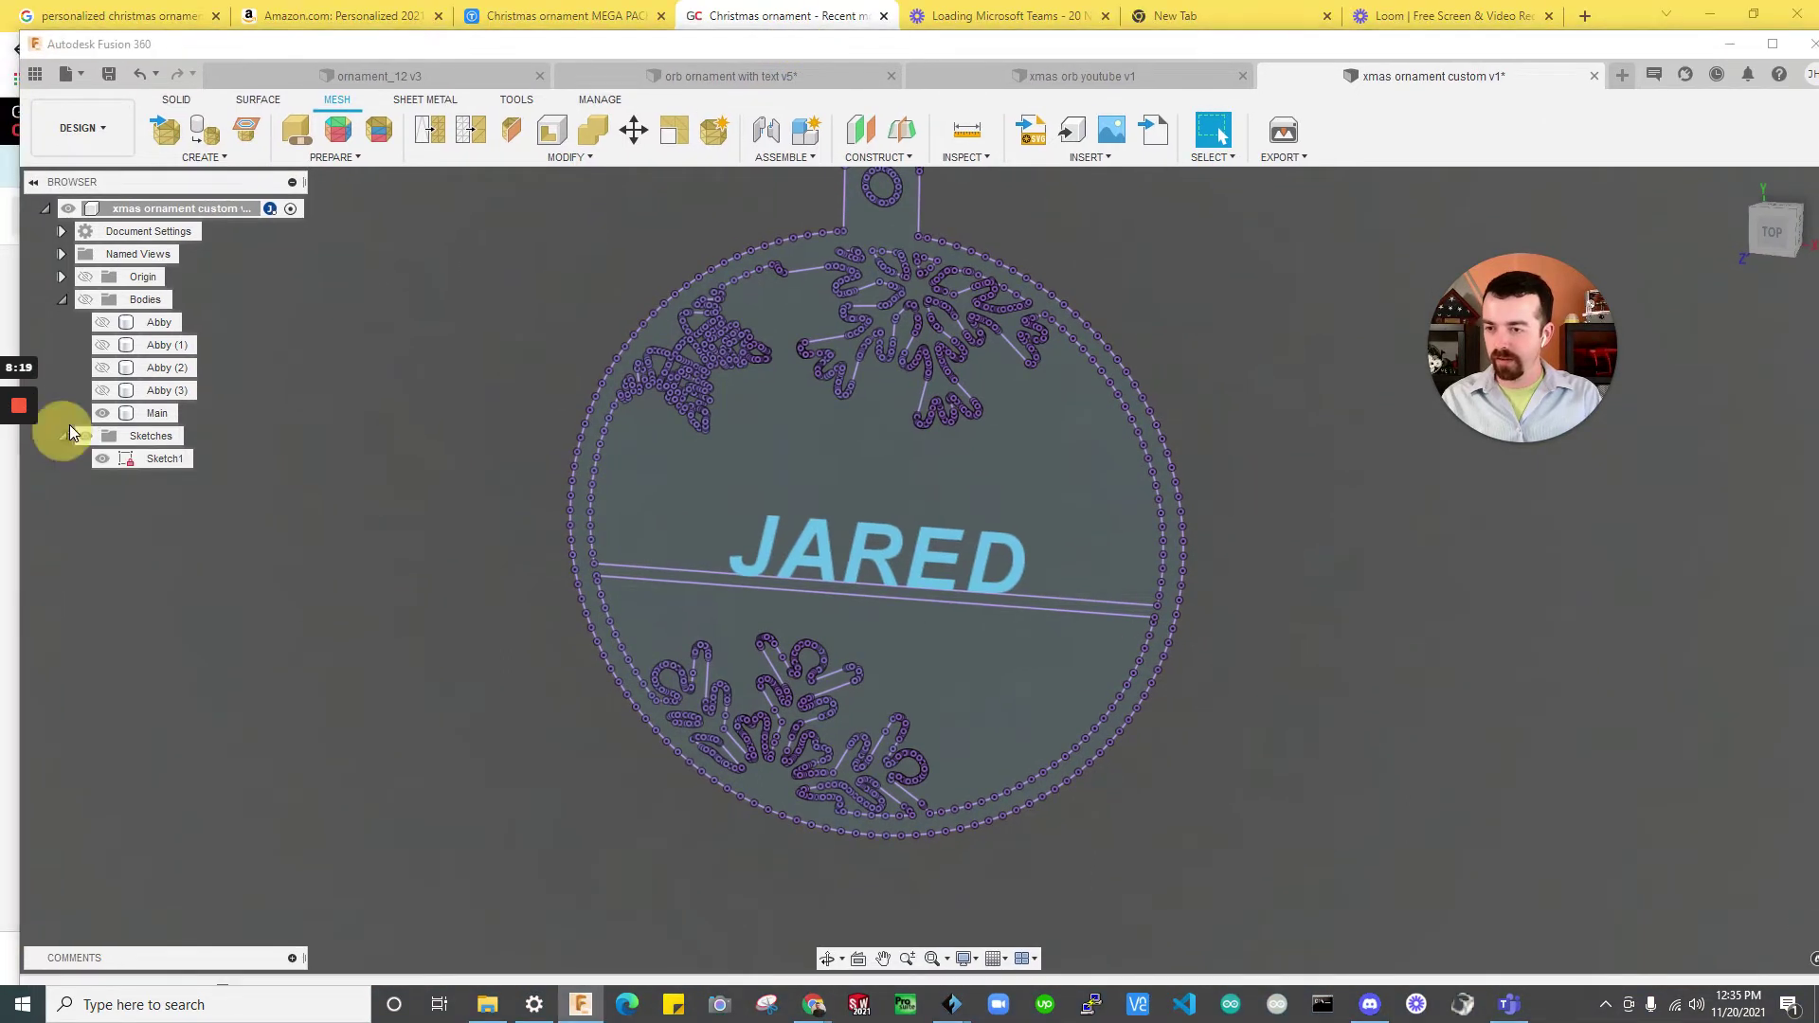
pyautogui.click(1772, 44)
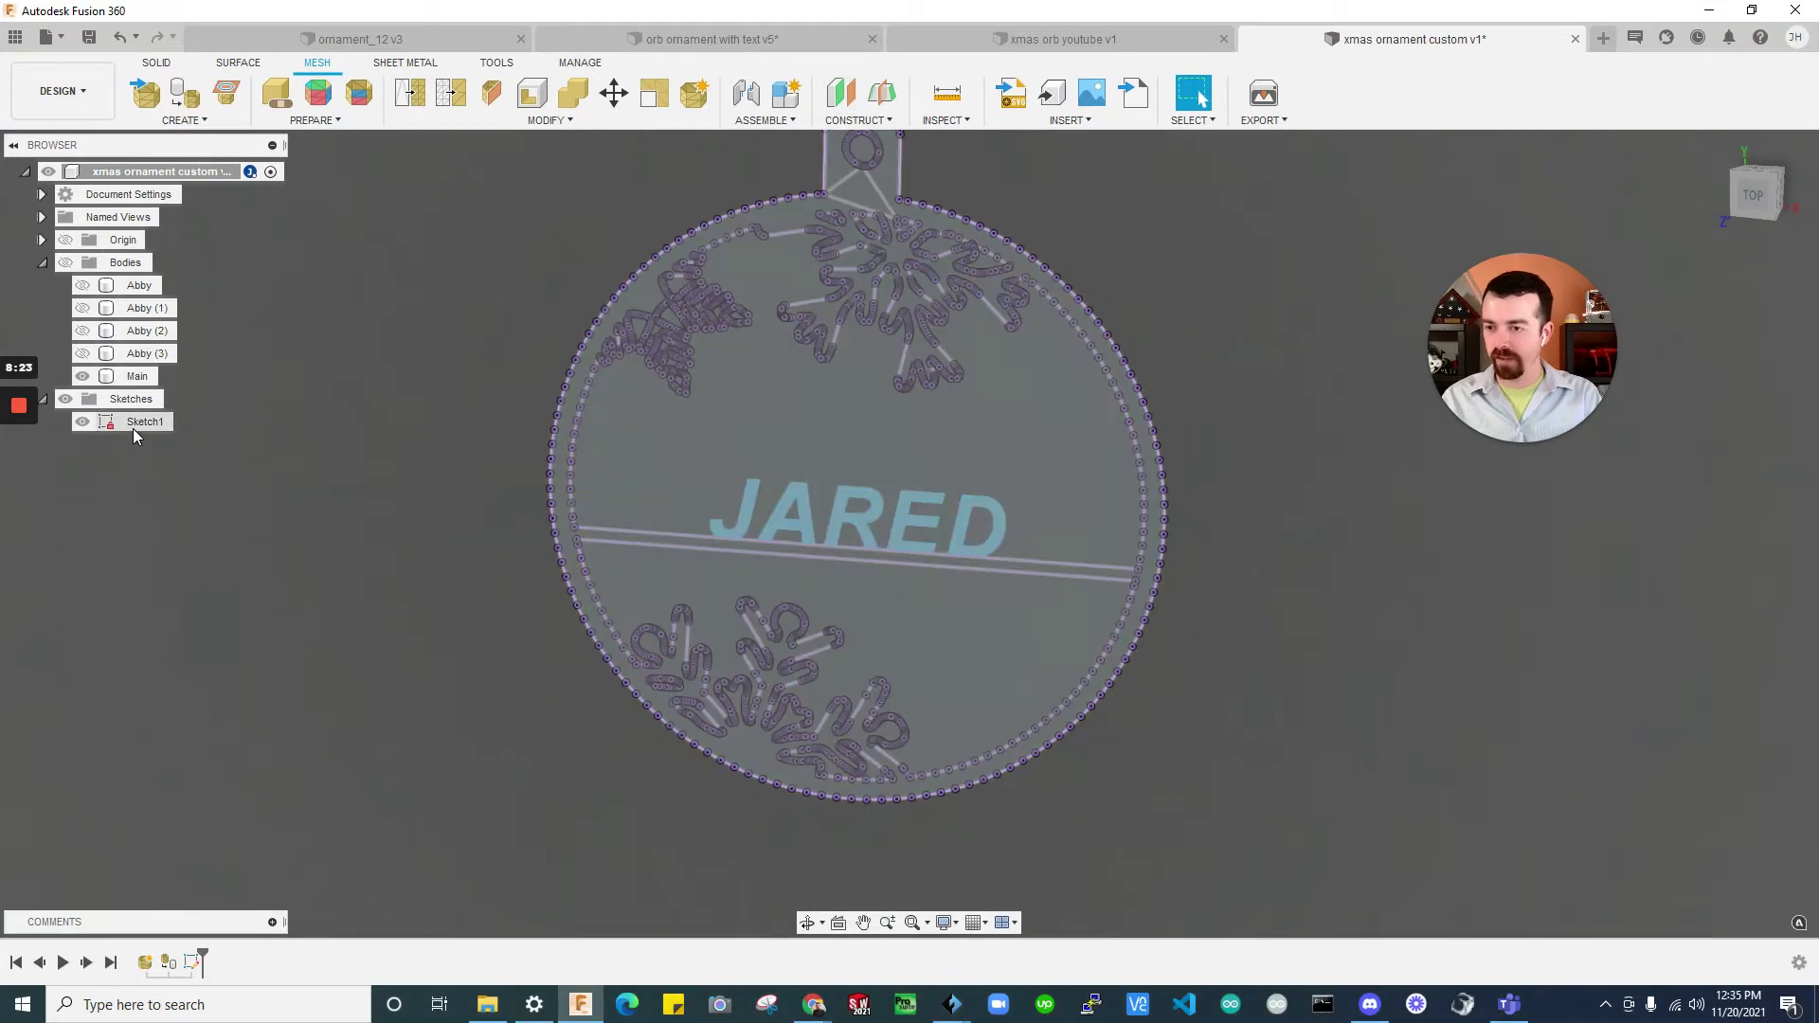
pyautogui.click(1287, 528)
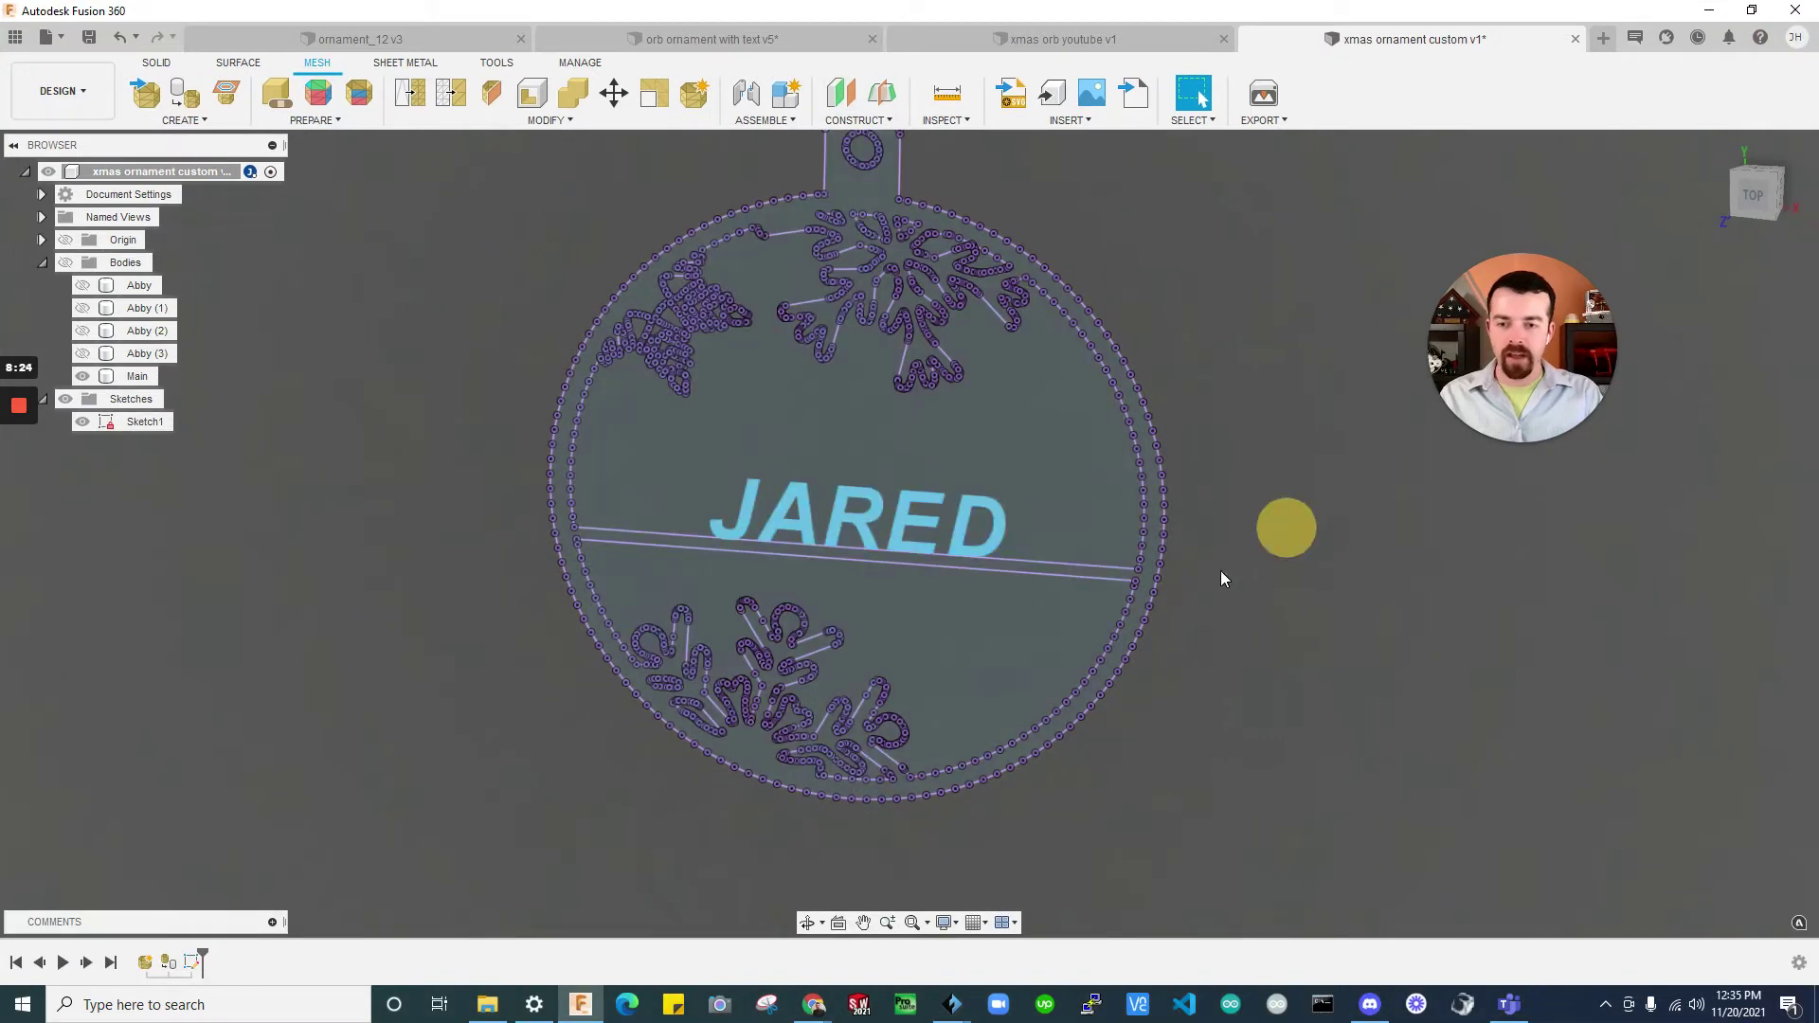
pyautogui.click(63, 266)
pyautogui.scroll(-3, 853, 360)
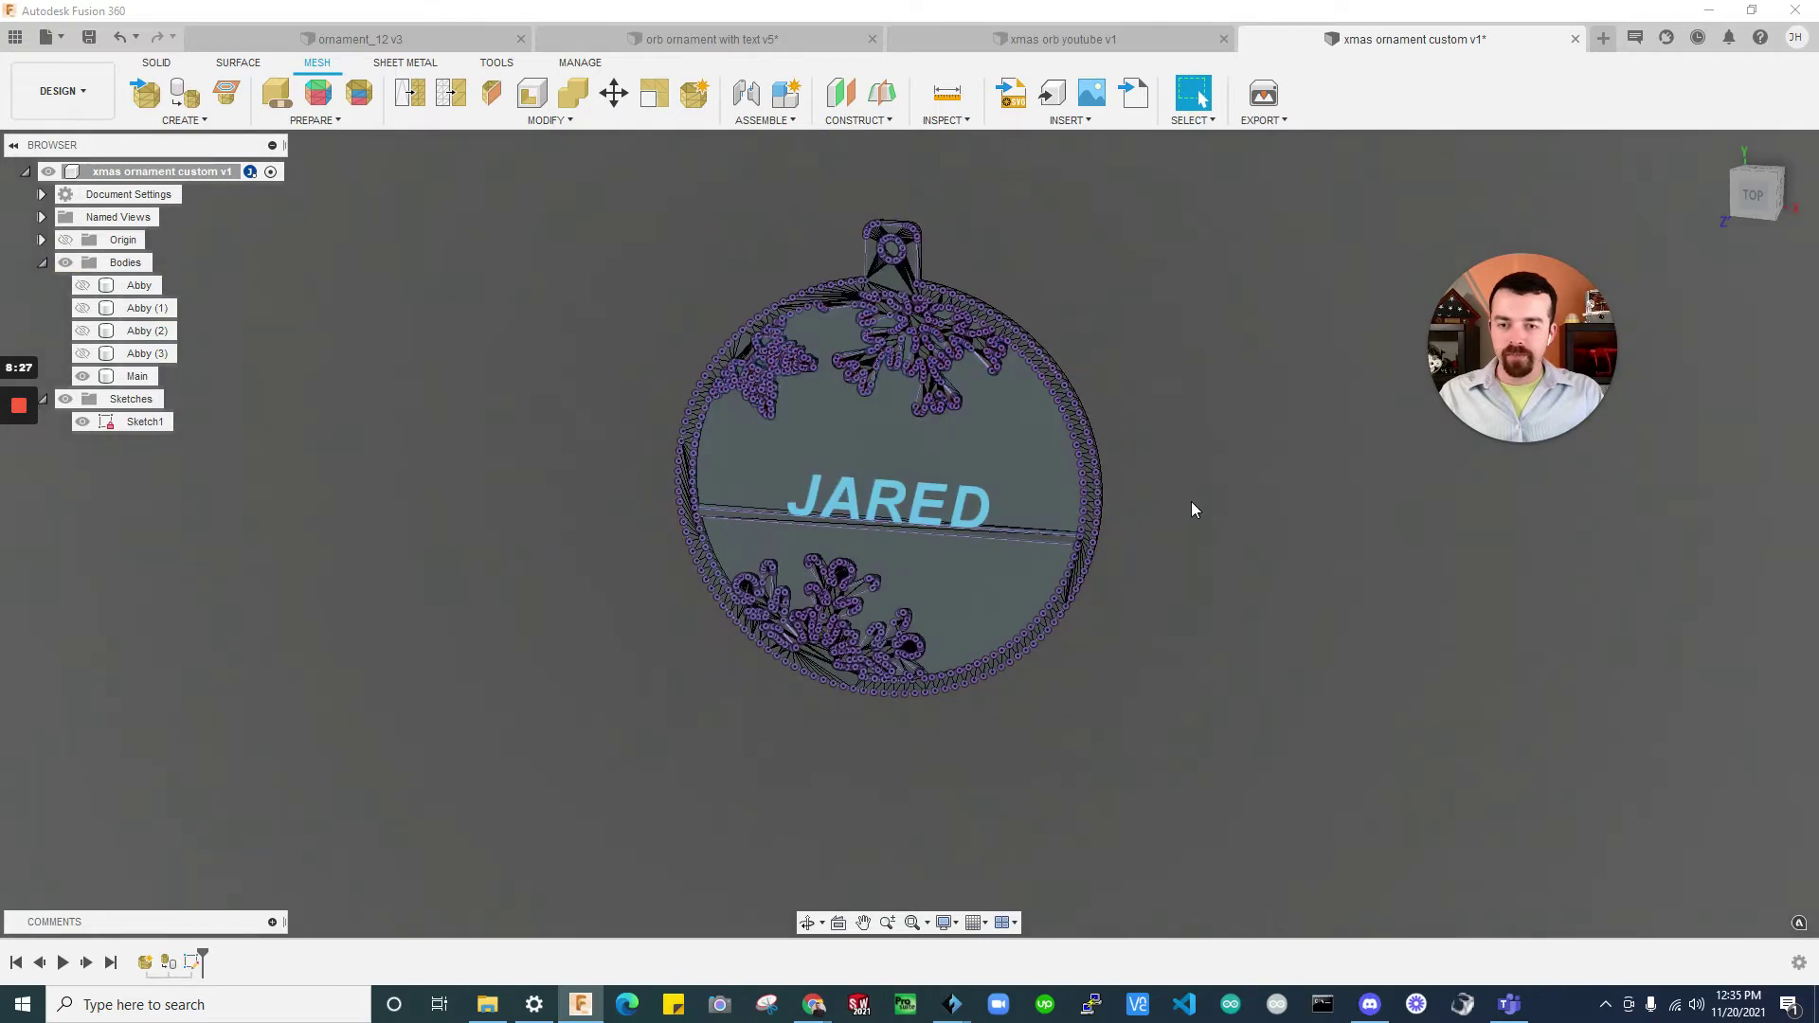
# Extrude the name text to one side with the To Object extent, ending at the crossbar's far face
pyautogui.click(157, 63)
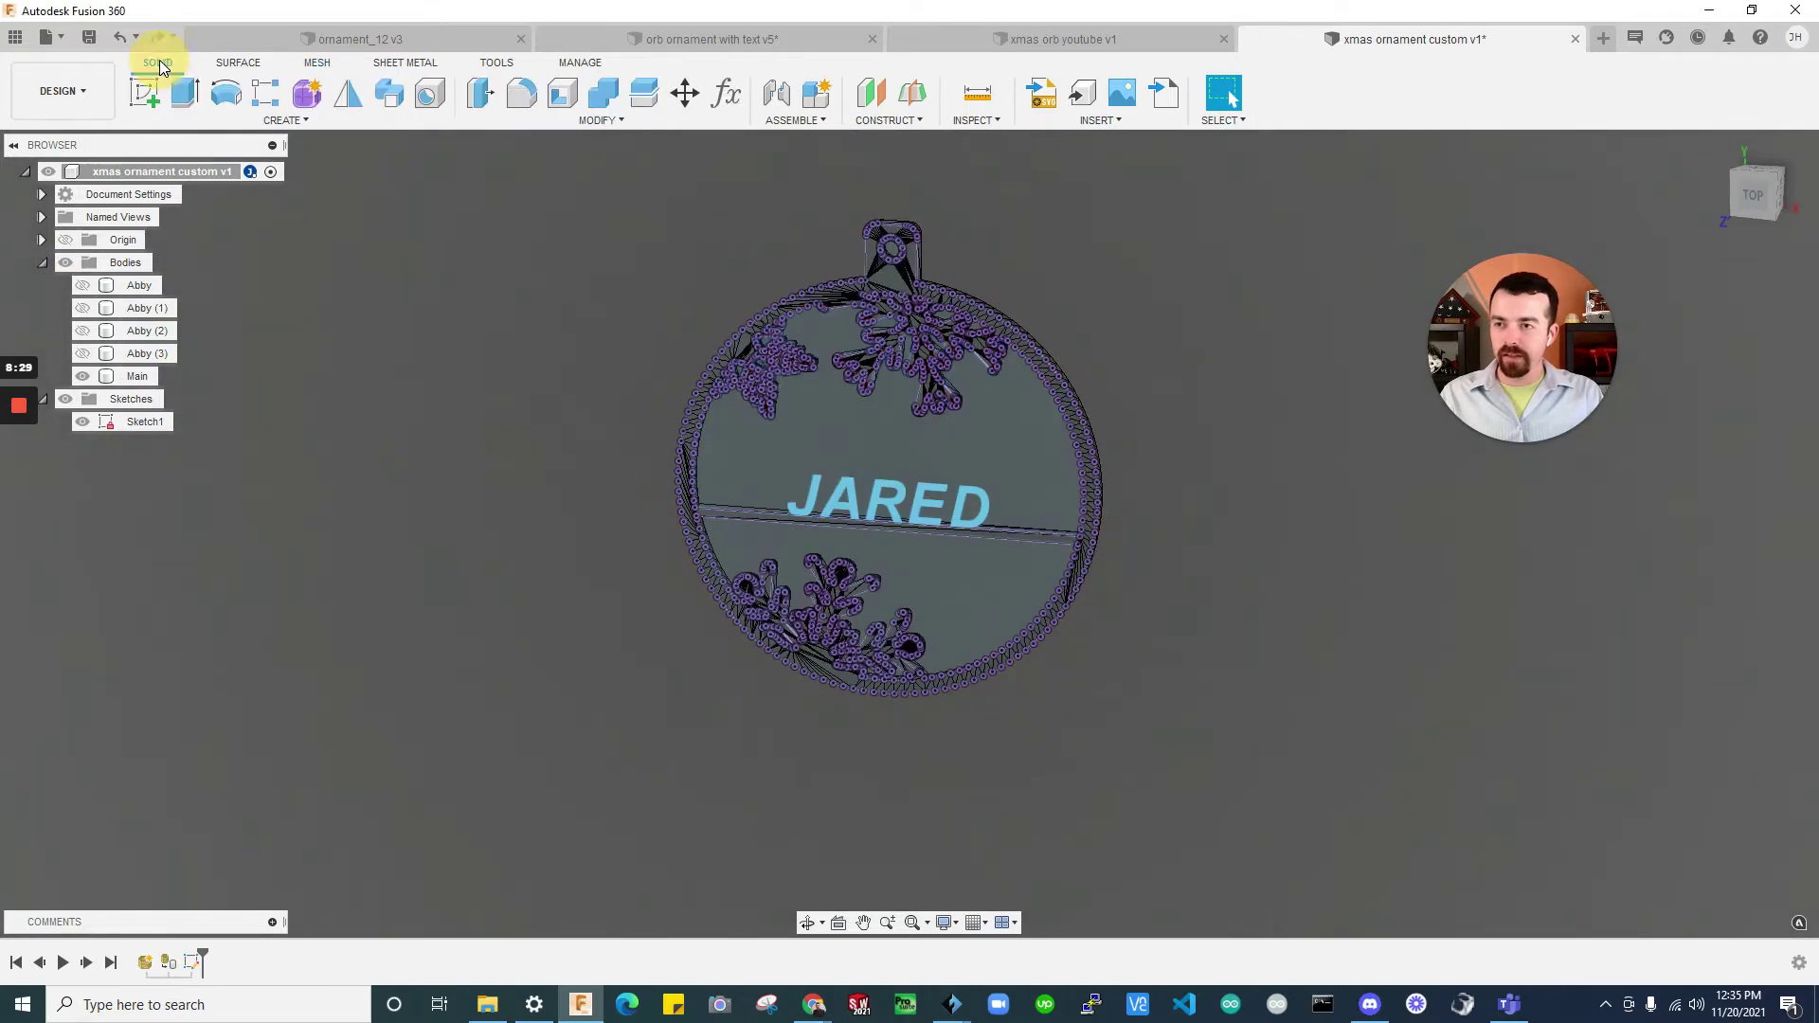
pyautogui.click(185, 91)
pyautogui.scroll(3, 902, 478)
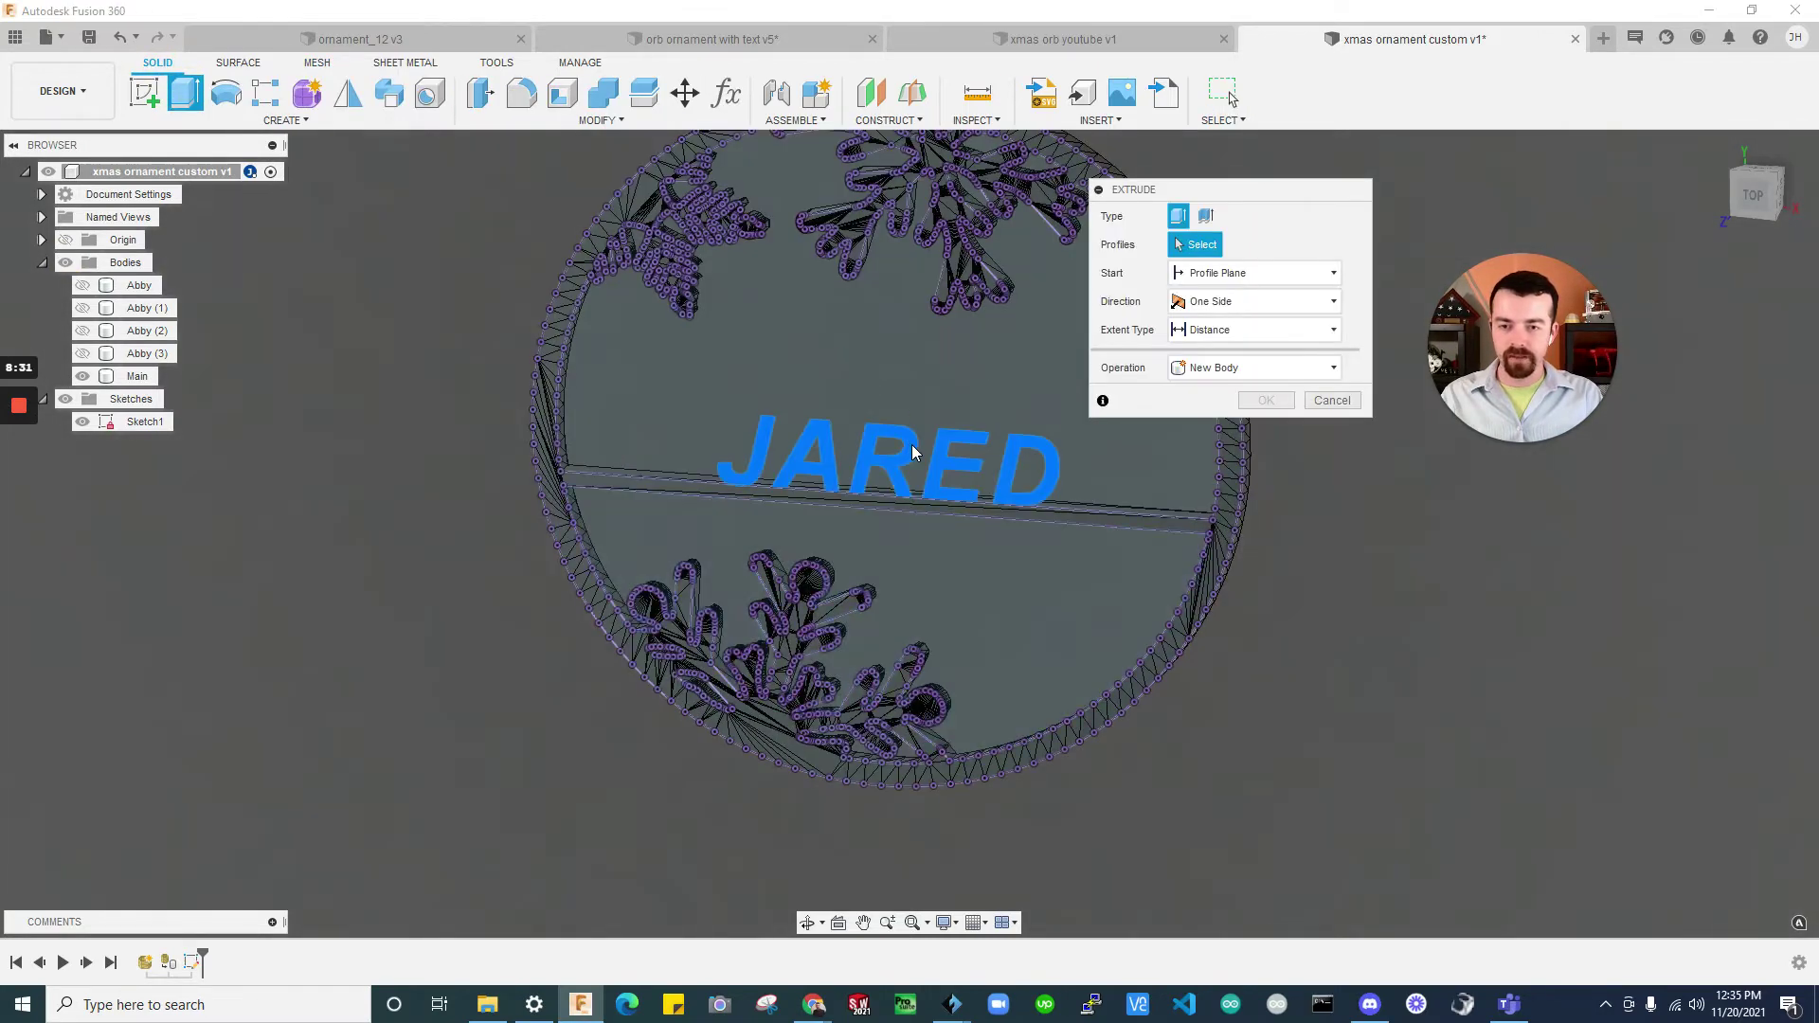
pyautogui.click(911, 445)
pyautogui.keyDown('shift'); pyautogui.moveTo(915, 617); pyautogui.dragTo(792, 559, button='middle'); pyautogui.keyUp('shift')
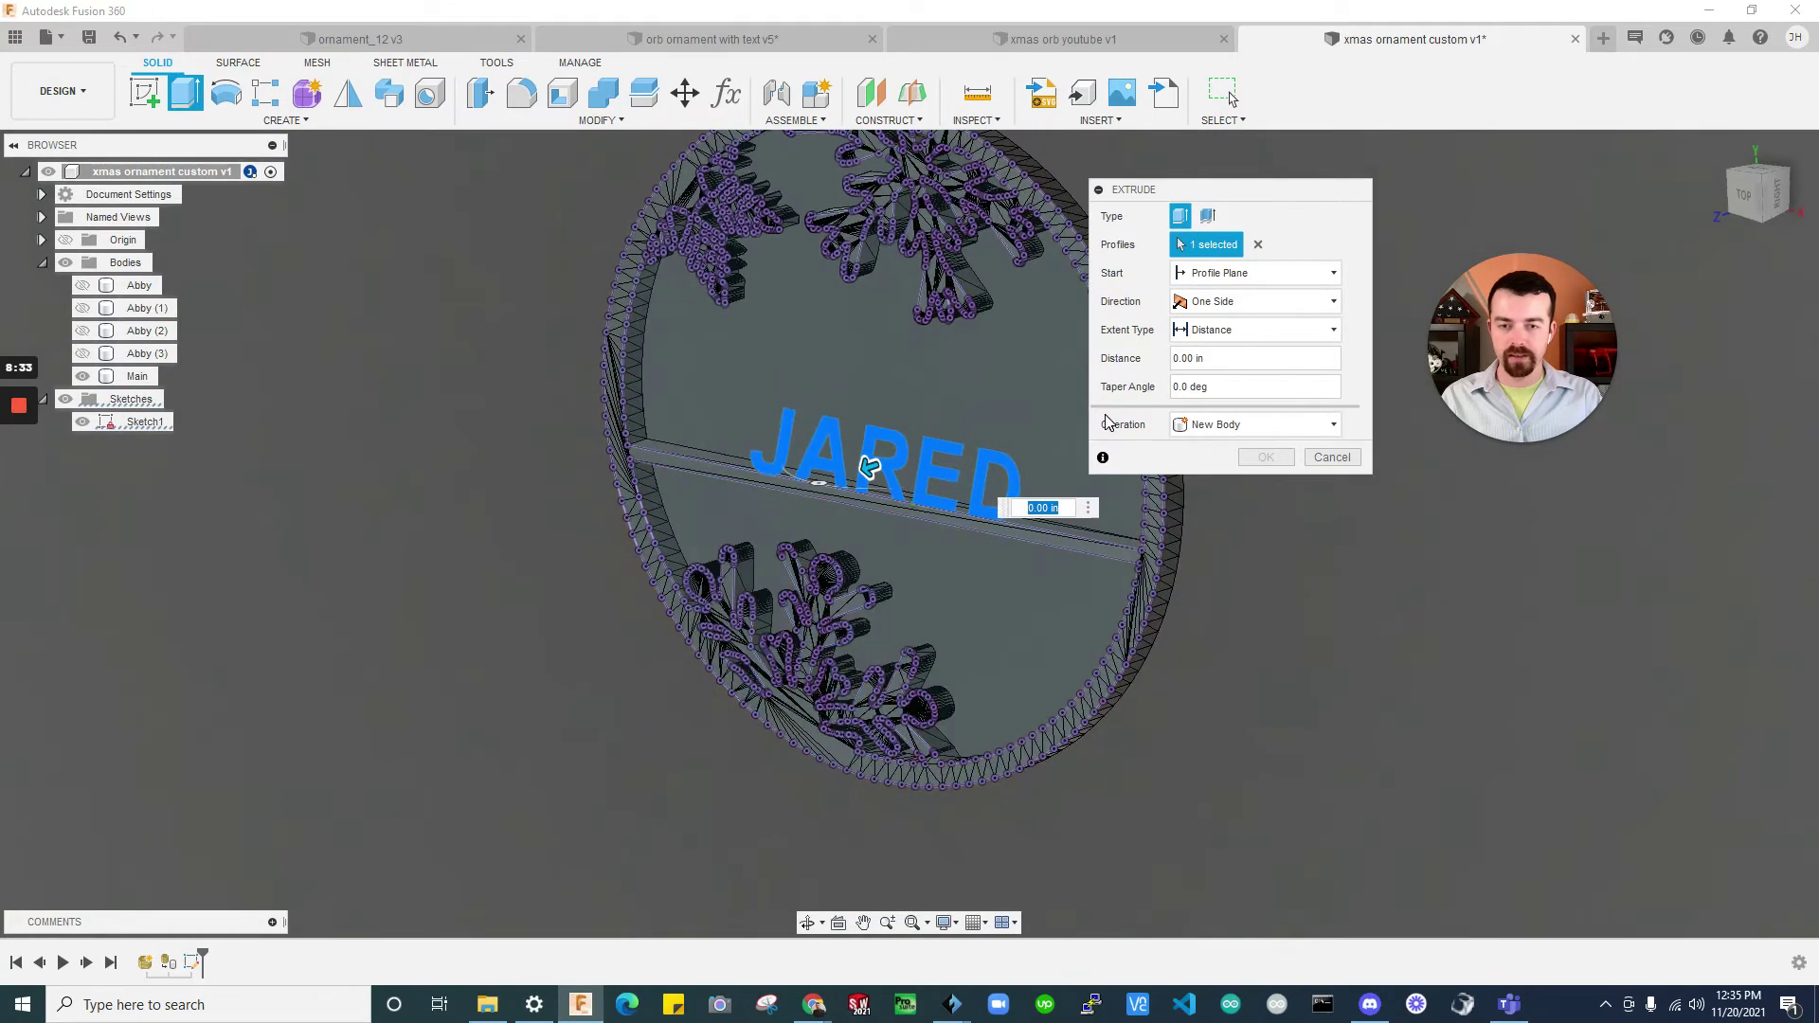
pyautogui.click(1213, 332)
pyautogui.click(1213, 379)
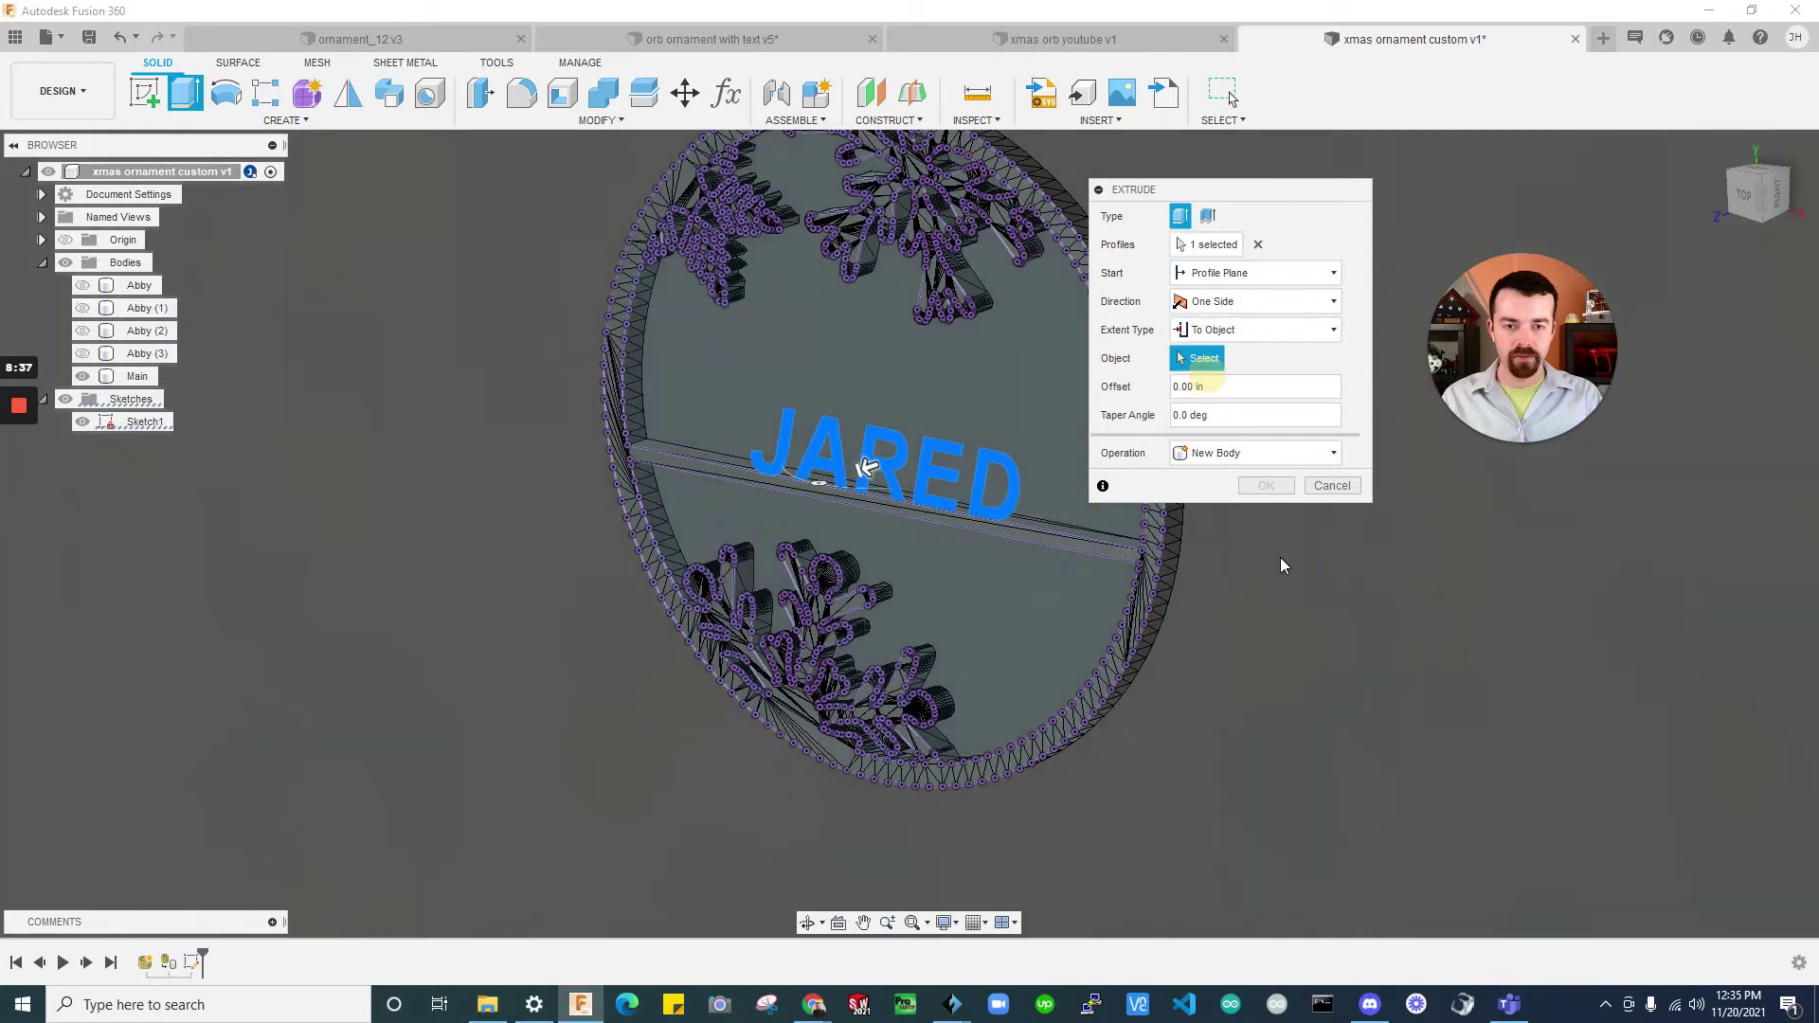
pyautogui.keyDown('shift'); pyautogui.moveTo(1324, 642); pyautogui.dragTo(878, 500, button='middle'); pyautogui.keyUp('shift')
pyautogui.scroll(-2, 1055, 467)
pyautogui.scroll(3, 978, 491)
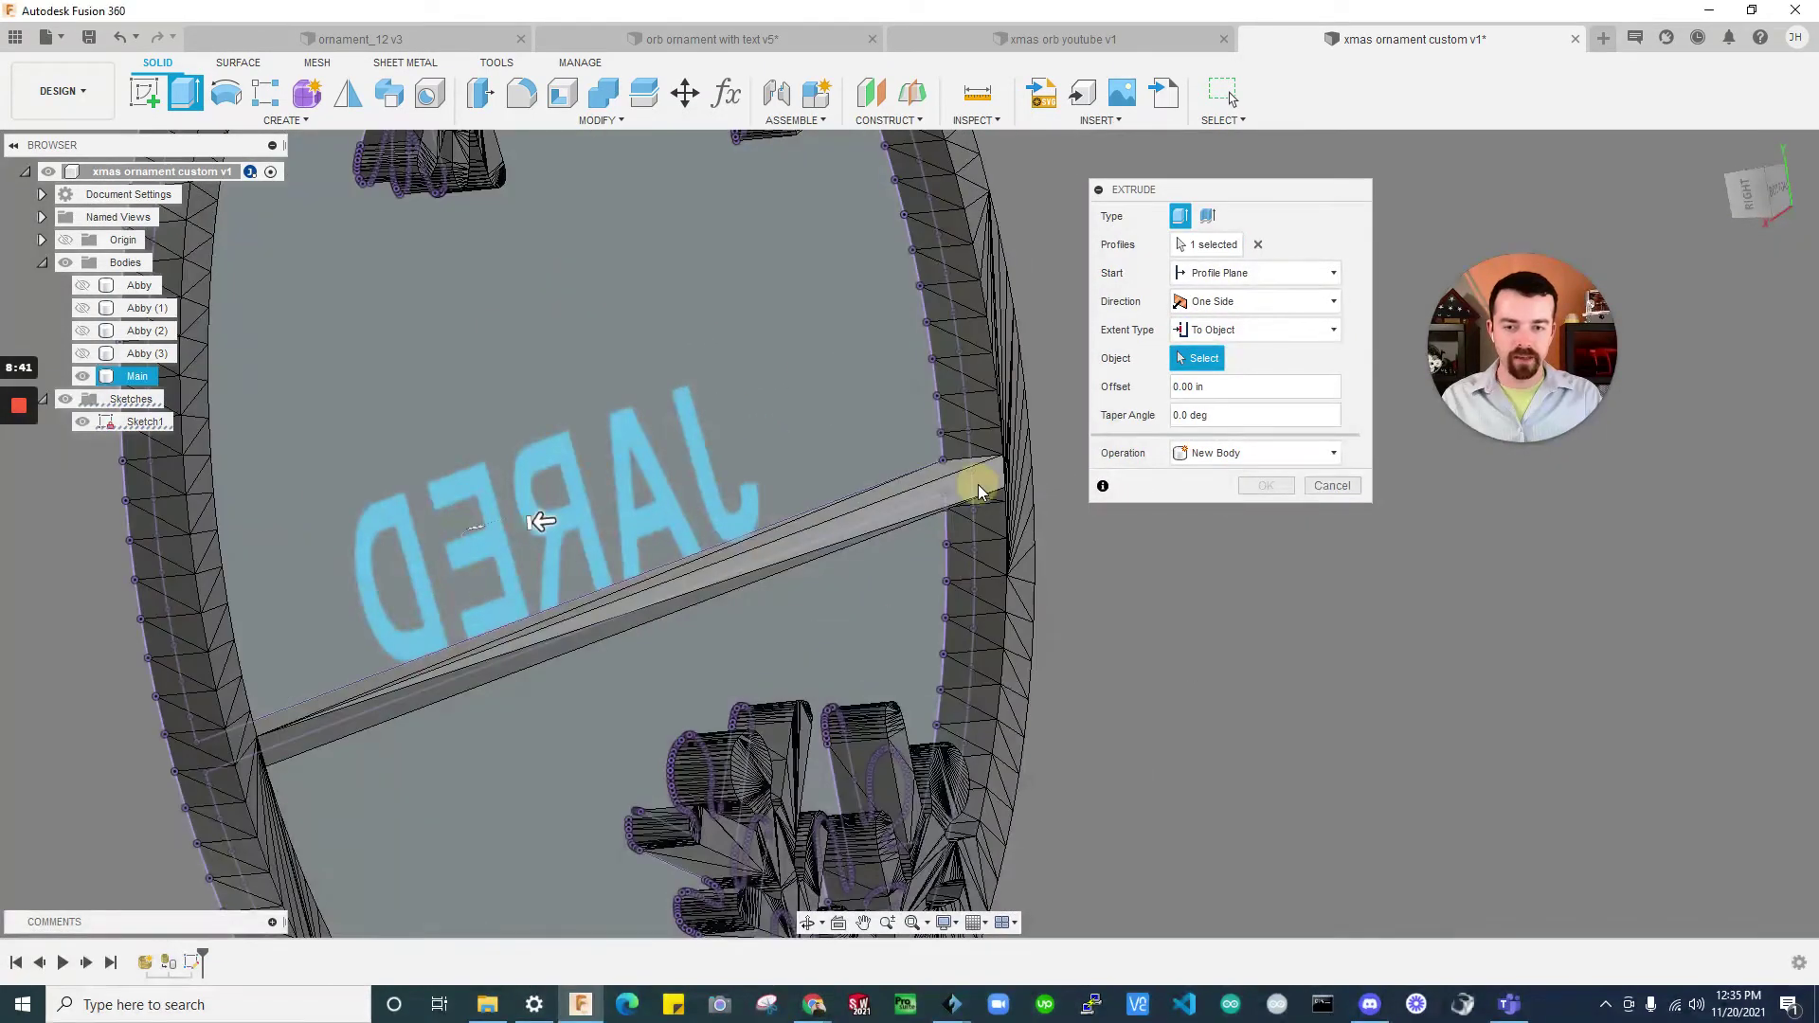
pyautogui.click(980, 491)
# Set the name extrusion's operation to Join so it merges with the frame, and complete it
pyautogui.keyDown('shift'); pyautogui.moveTo(987, 486); pyautogui.dragTo(1274, 476, button='middle'); pyautogui.keyUp('shift')
pyautogui.click(1274, 476)
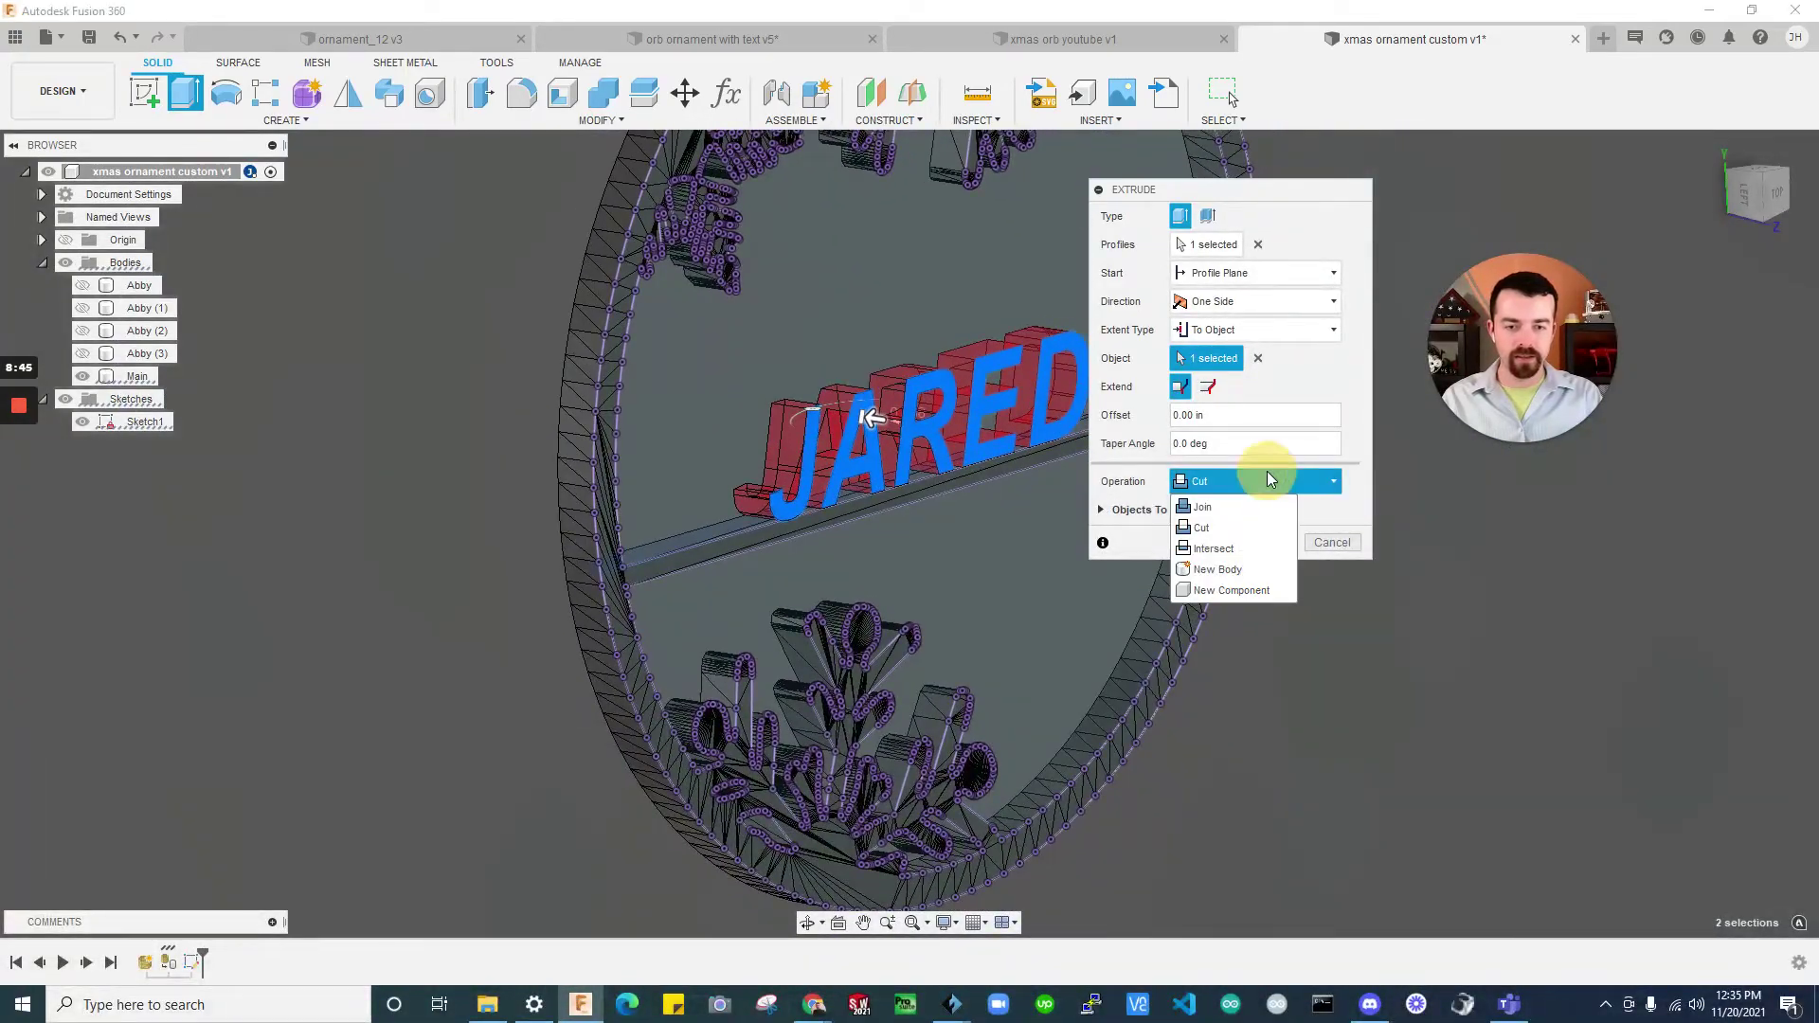
pyautogui.click(1217, 503)
pyautogui.keyDown('shift'); pyautogui.moveTo(821, 569); pyautogui.dragTo(773, 554, button='middle'); pyautogui.keyUp('shift')
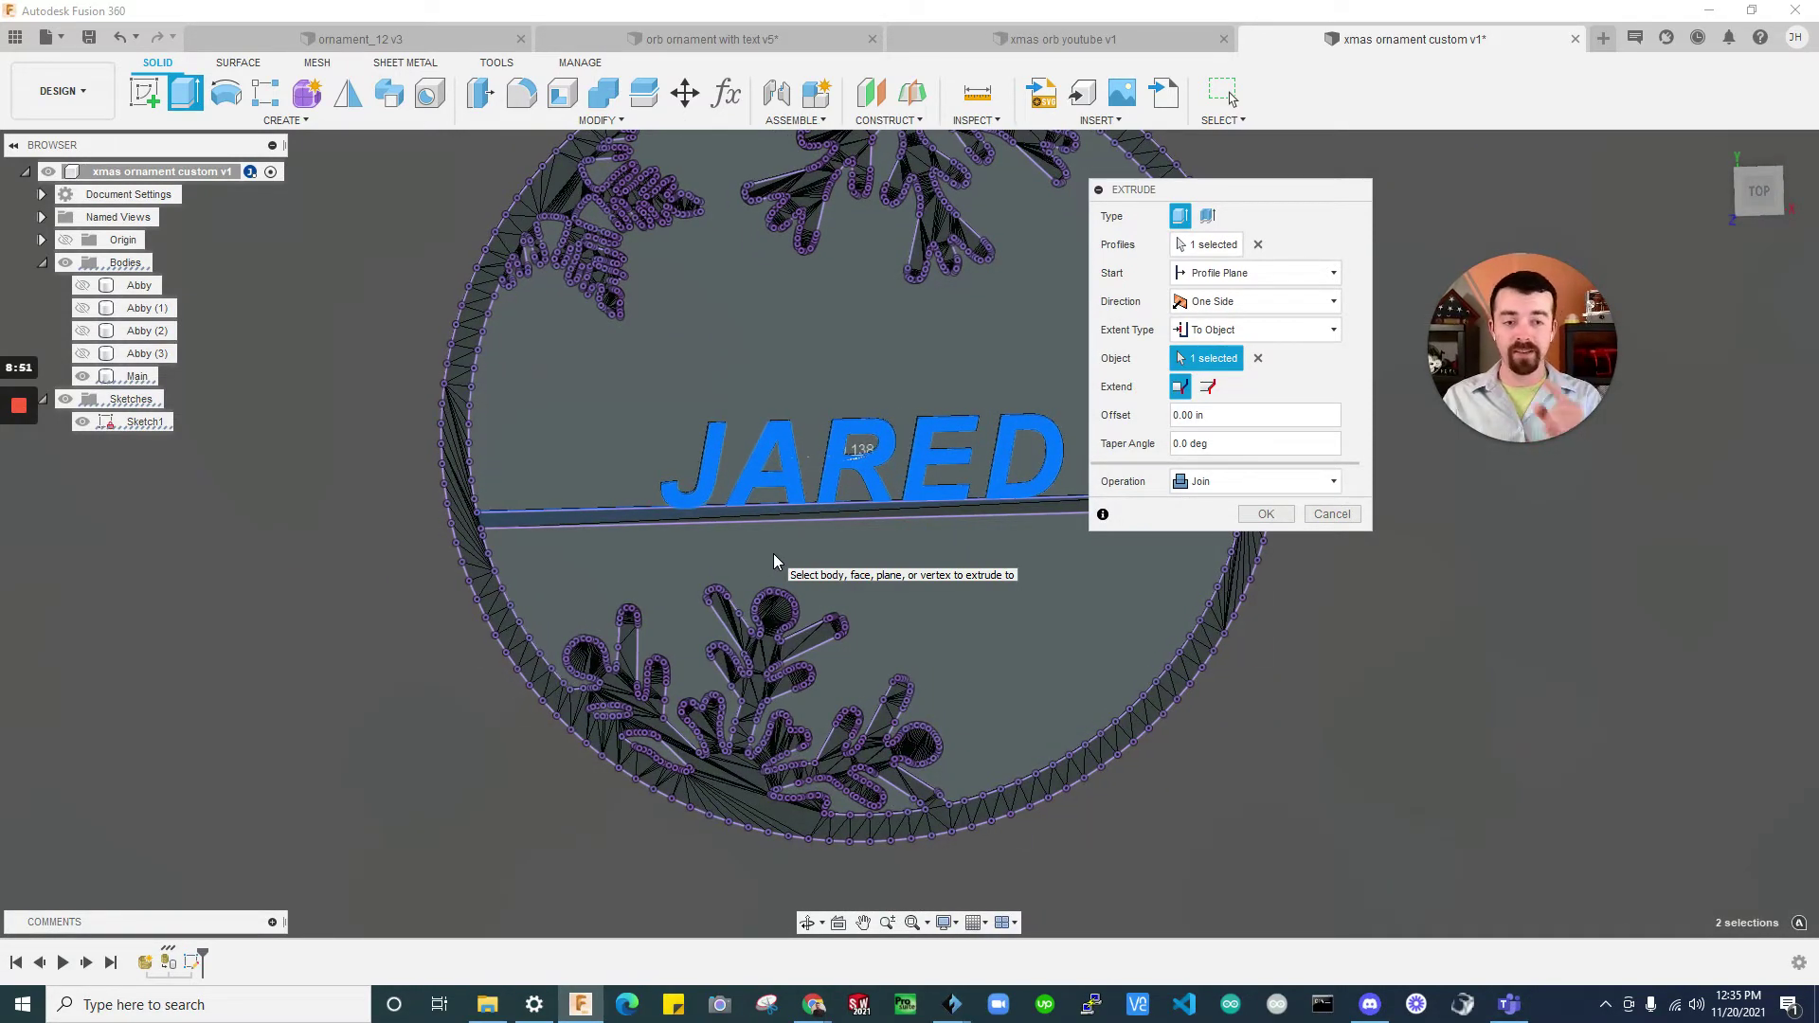
pyautogui.keyDown('shift'); pyautogui.moveTo(773, 553); pyautogui.dragTo(914, 518, button='middle'); pyautogui.keyUp('shift')
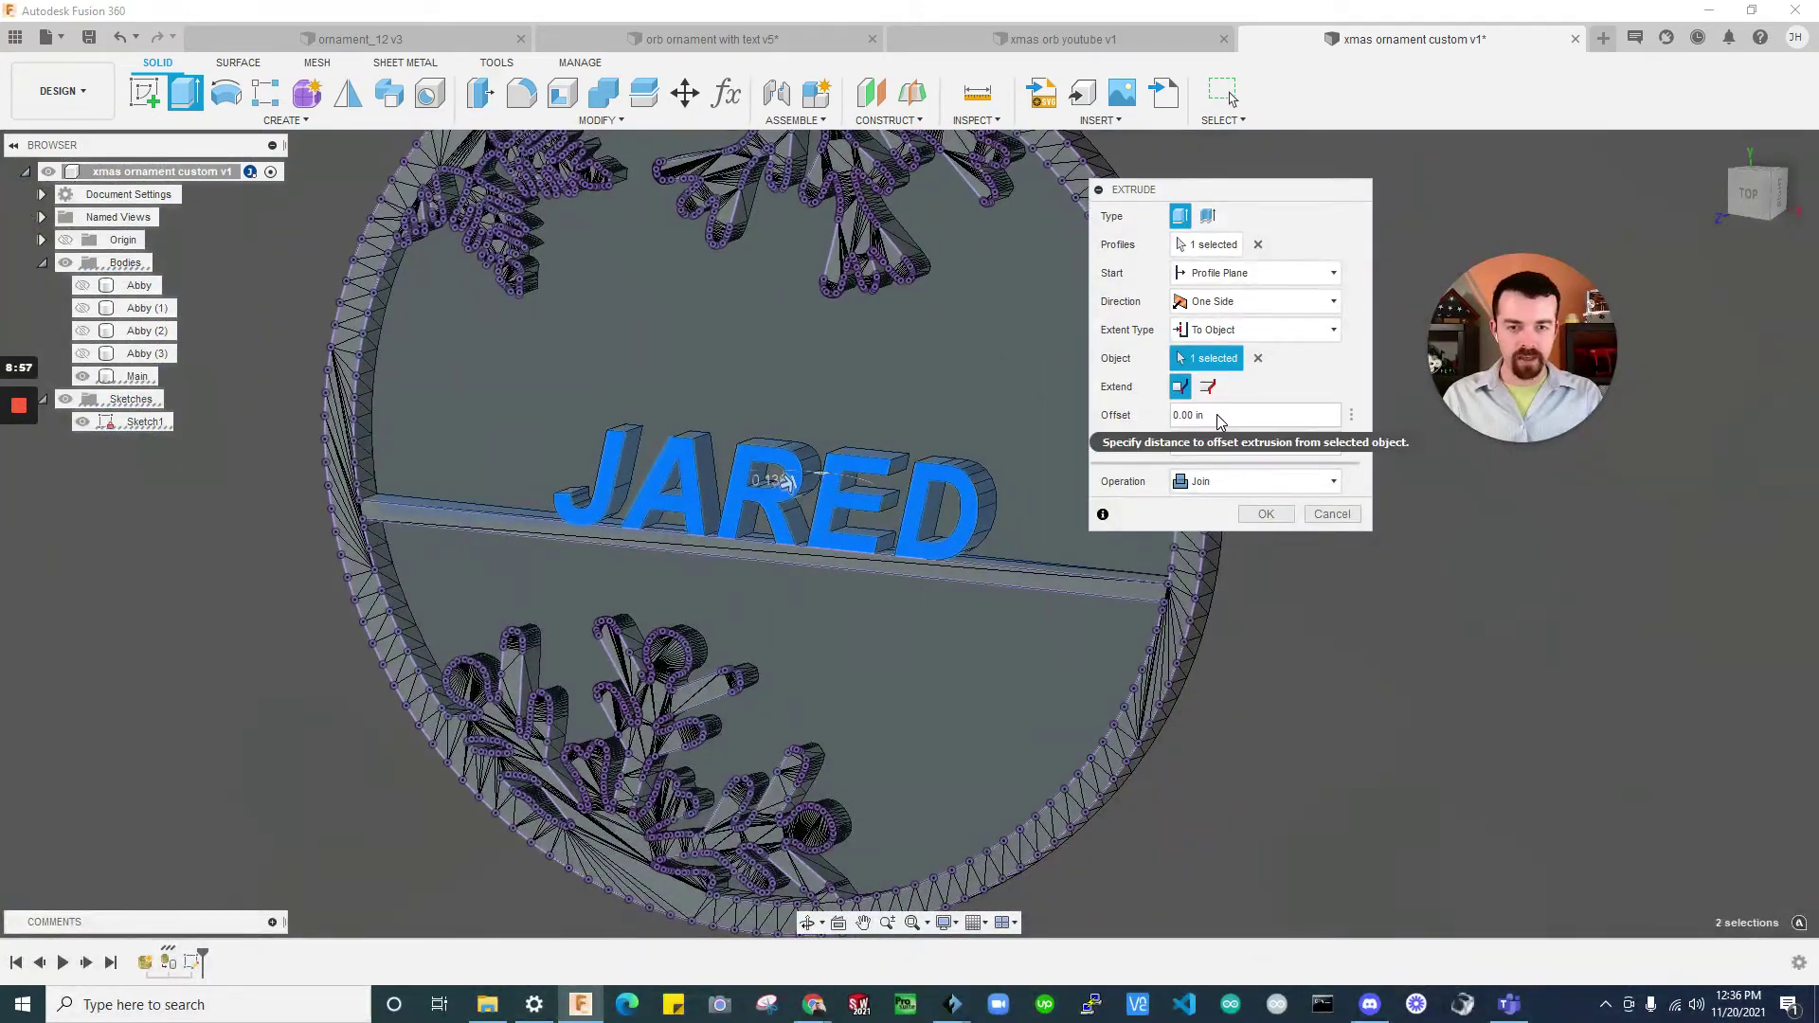
pyautogui.click(1261, 518)
# Examine the Main body from several angles to check that the raised name is part of the frame
pyautogui.scroll(-3, 1252, 592)
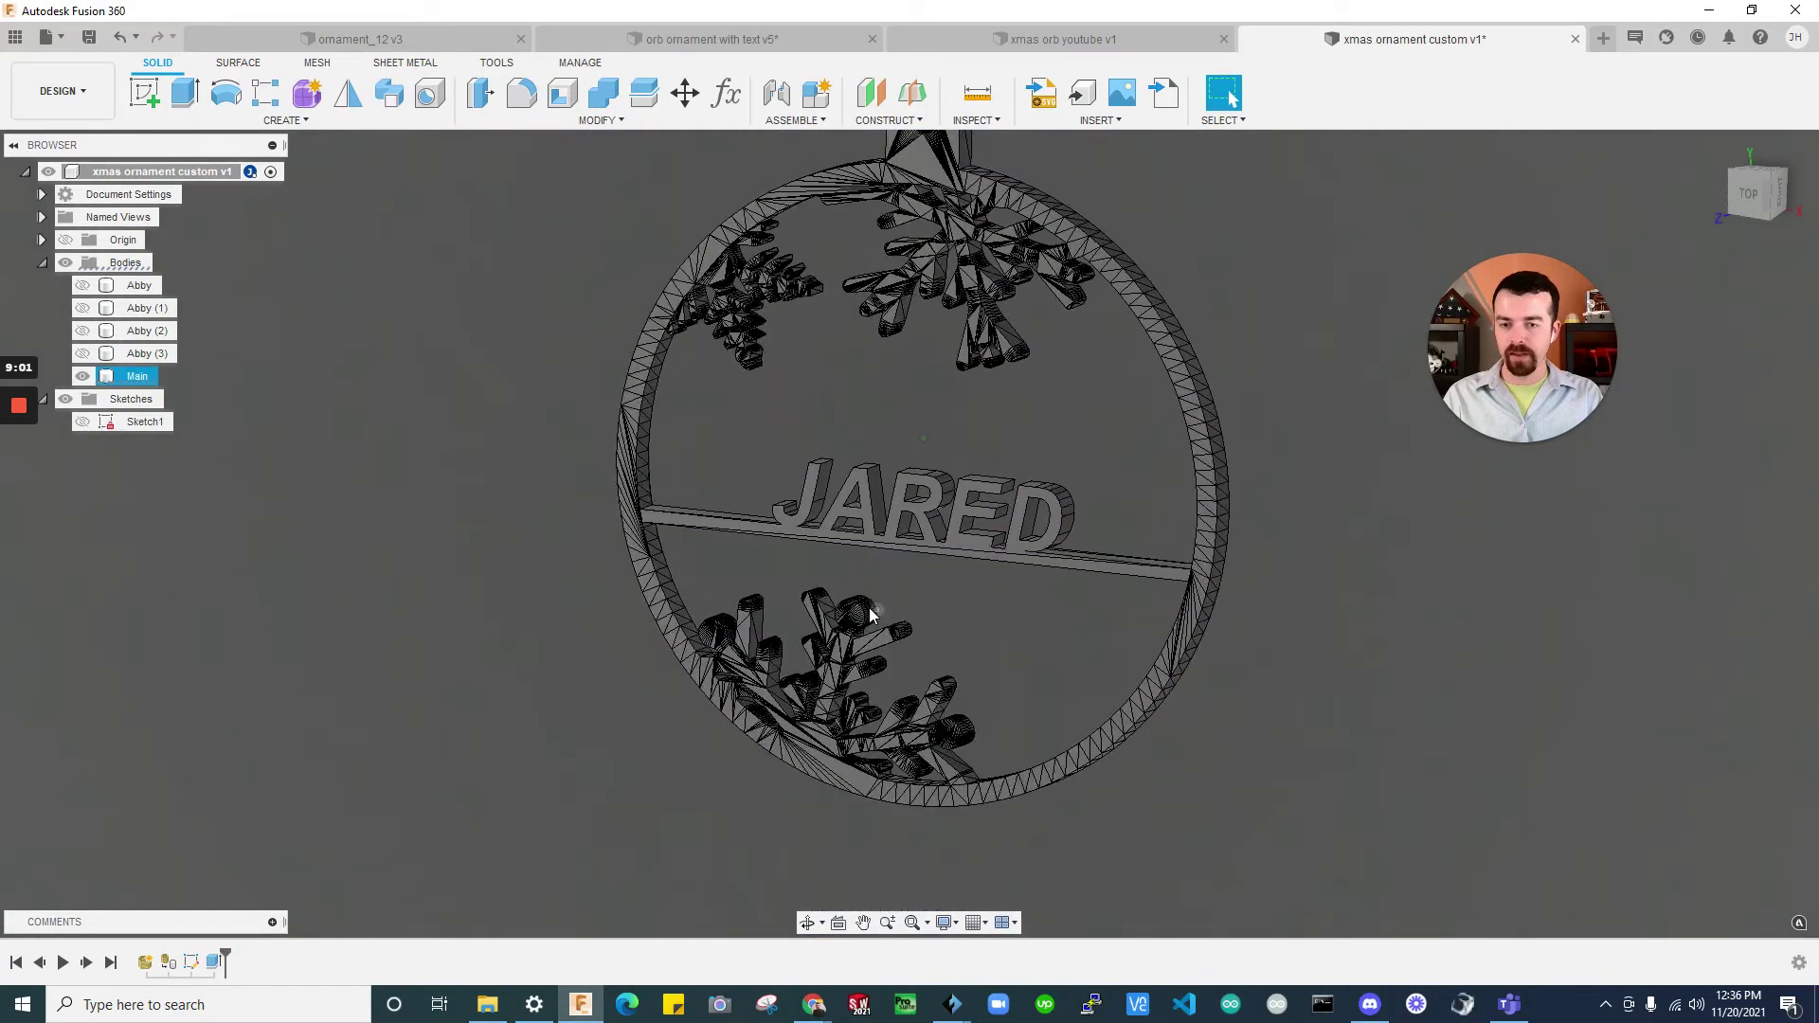
pyautogui.keyDown('shift'); pyautogui.moveTo(865, 604); pyautogui.dragTo(864, 597, button='middle'); pyautogui.keyUp('shift')
pyautogui.click(142, 376)
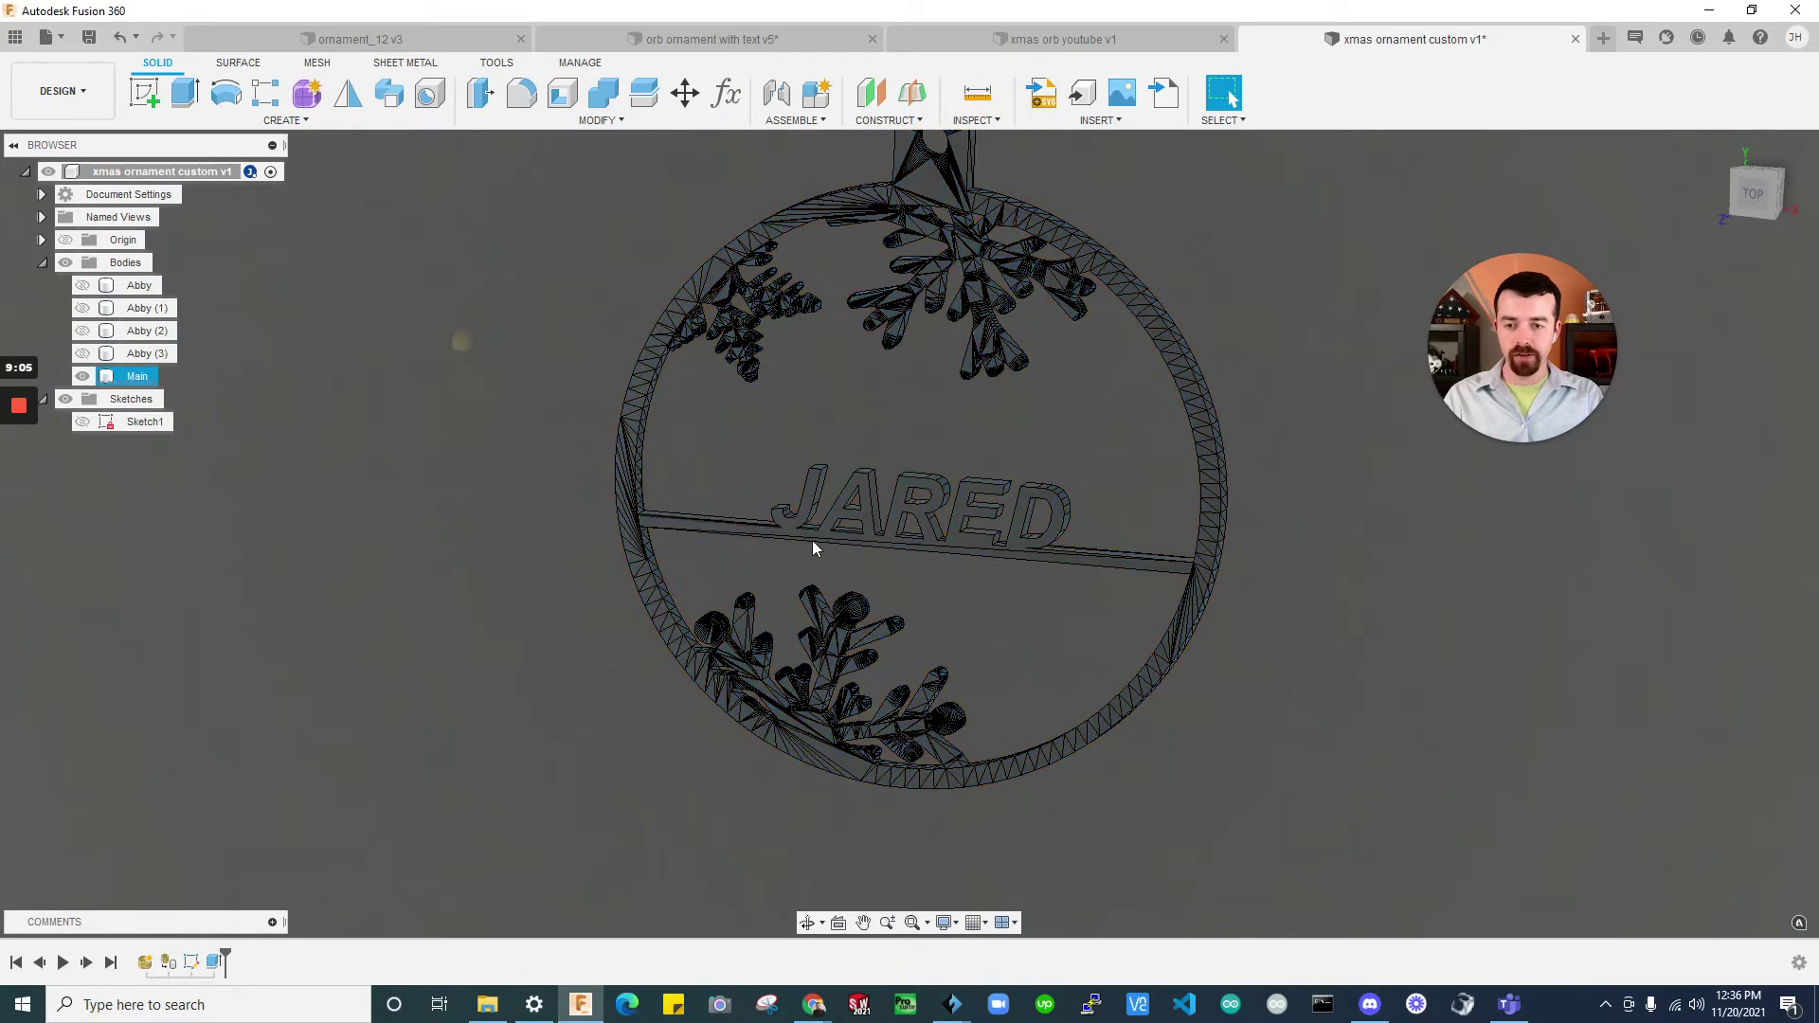
pyautogui.click(489, 432)
pyautogui.keyDown('shift'); pyautogui.moveTo(1128, 527); pyautogui.dragTo(891, 547, button='middle'); pyautogui.keyUp('shift')
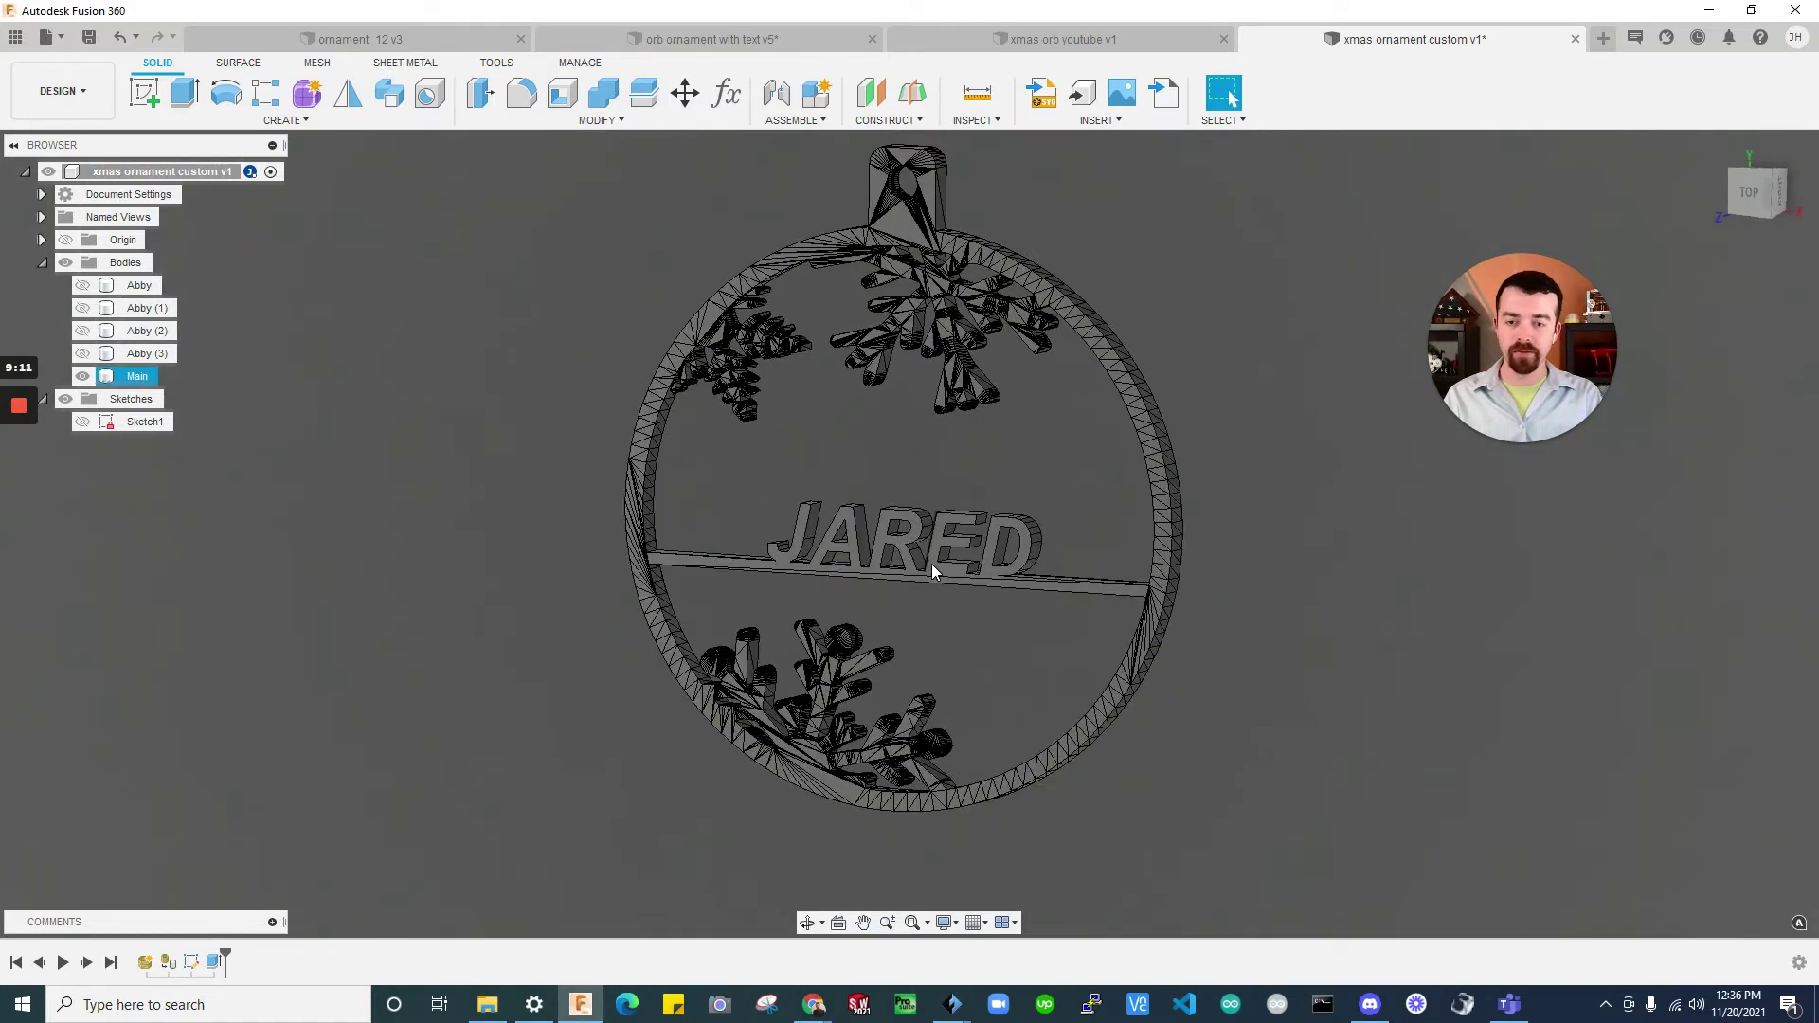
pyautogui.doubleClick(931, 565)
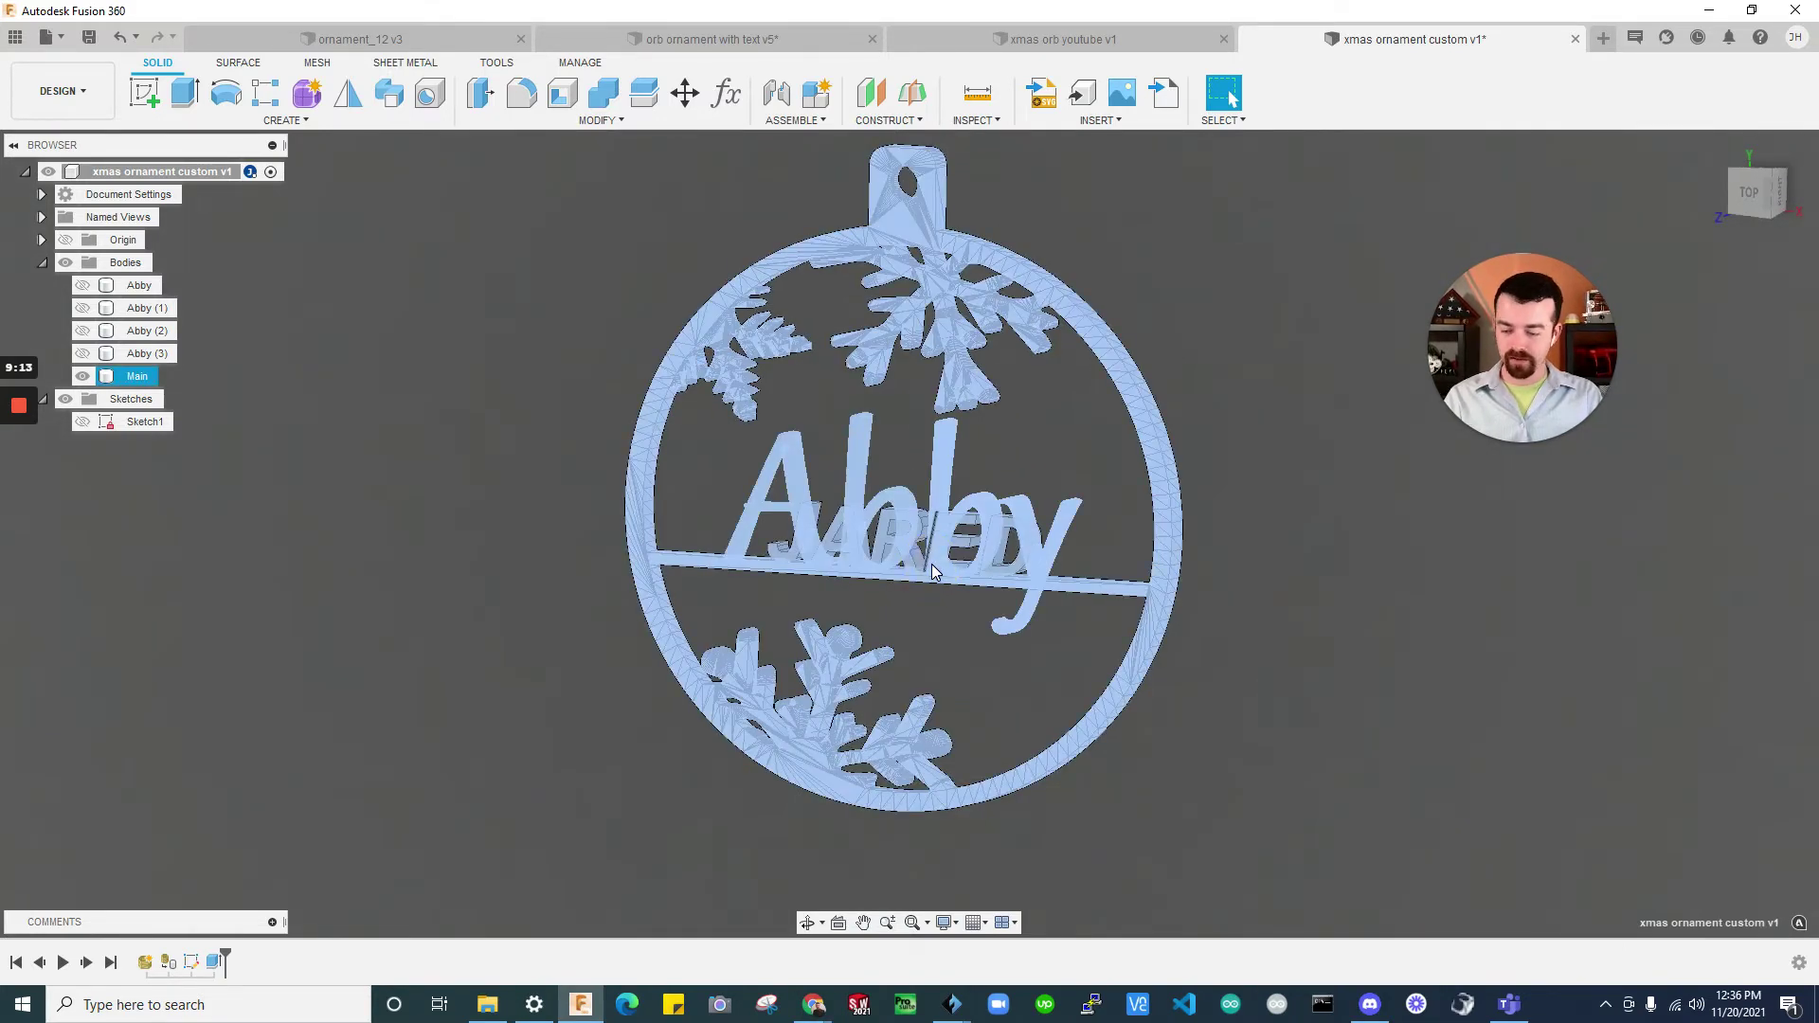
pyautogui.click(782, 581)
# Save the Main body as a mesh in millimeters and send it to the FlashPrint print utility
pyautogui.rightClick(140, 379)
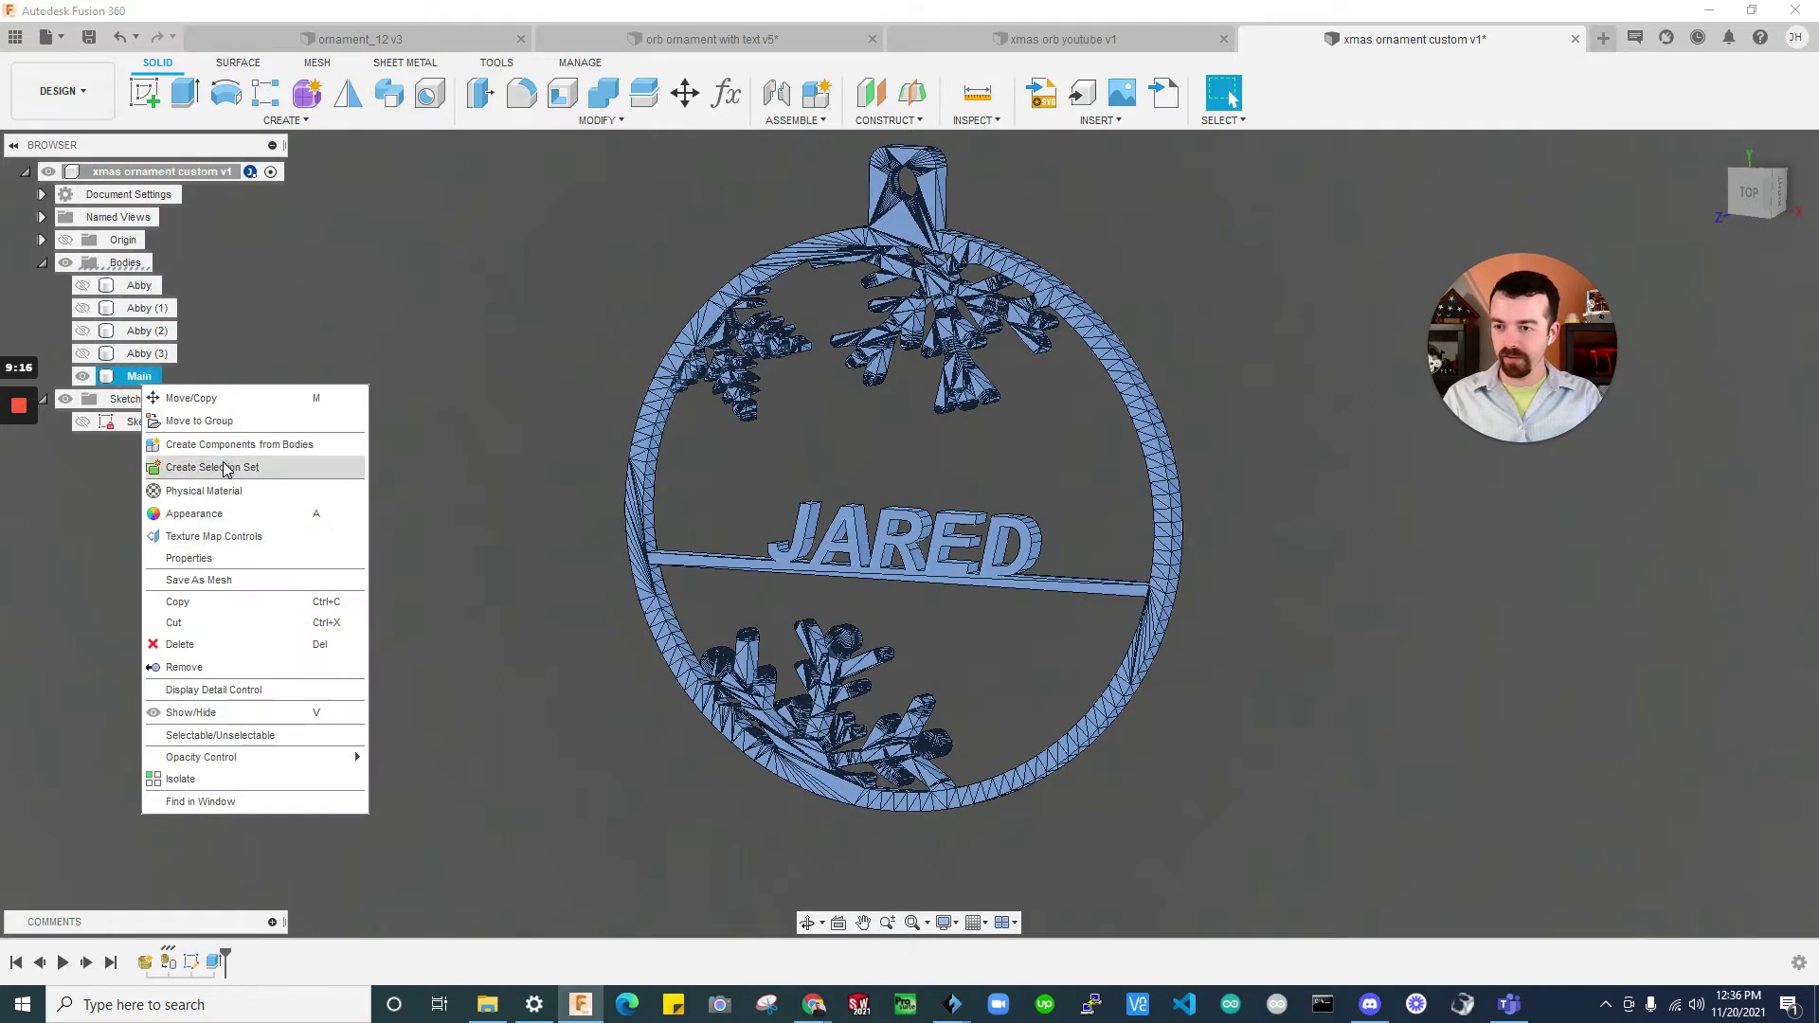
pyautogui.click(232, 579)
pyautogui.click(1278, 273)
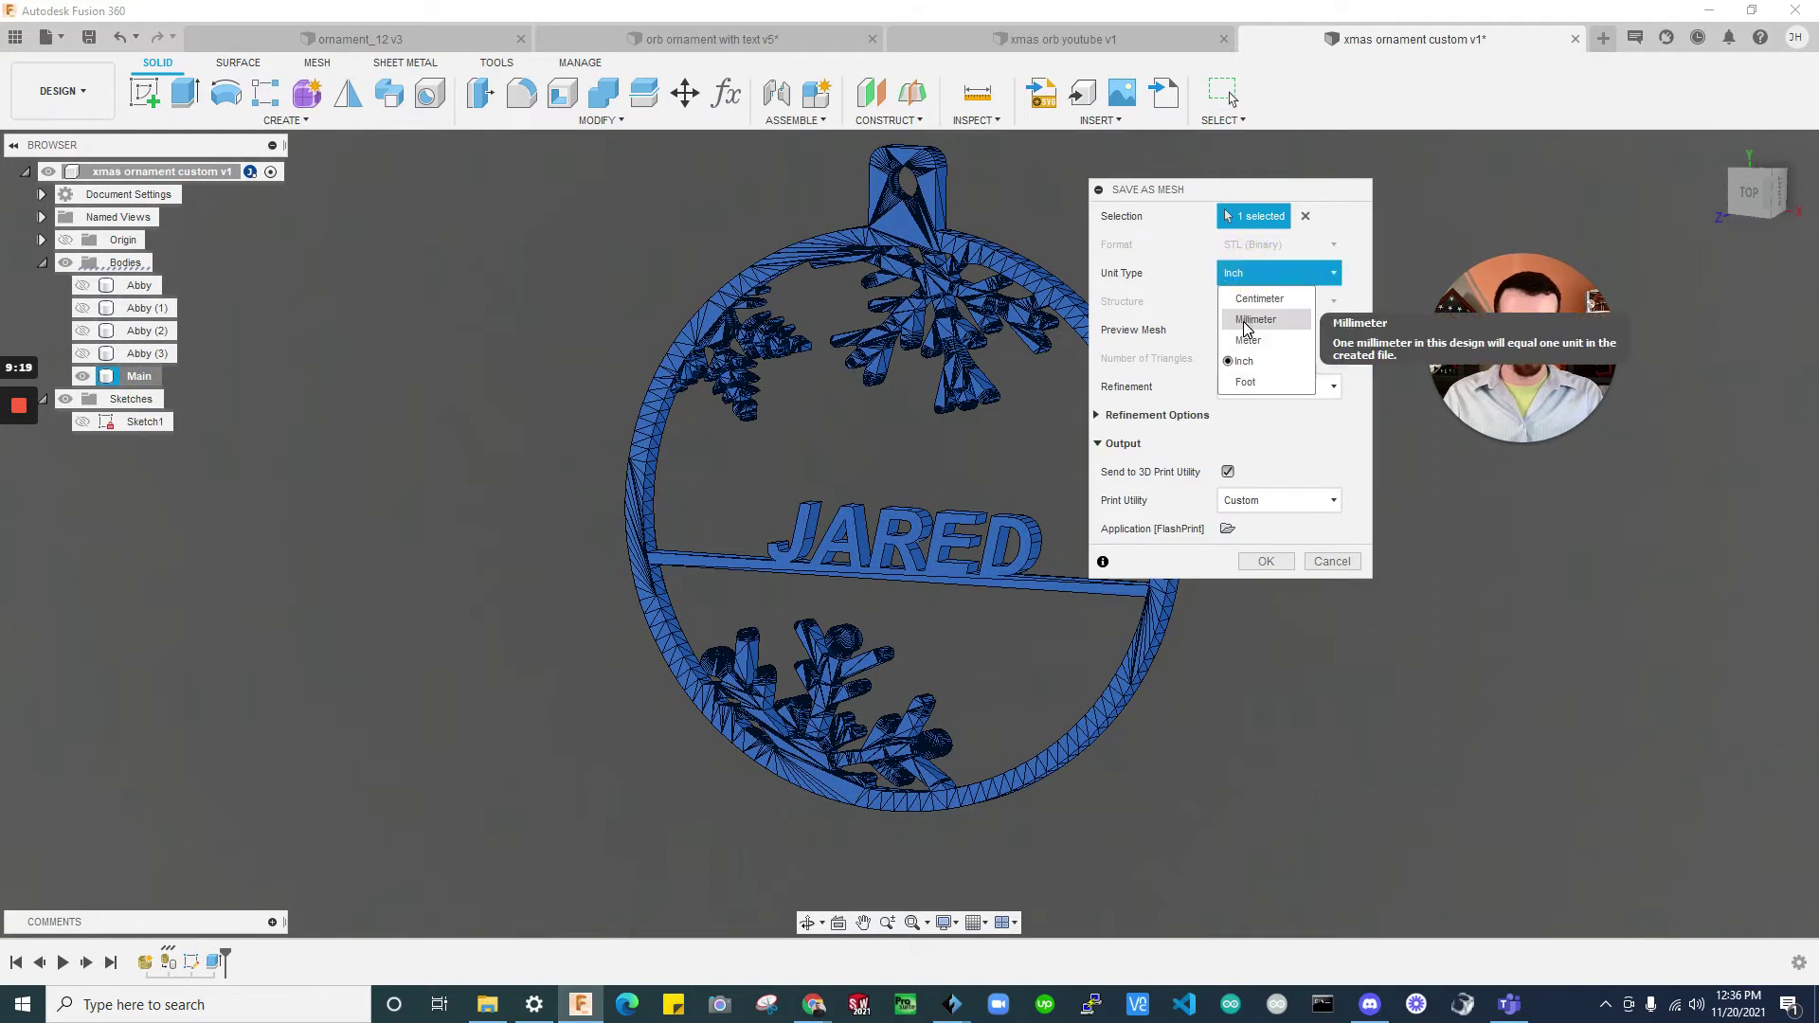
pyautogui.click(1246, 313)
pyautogui.click(1267, 562)
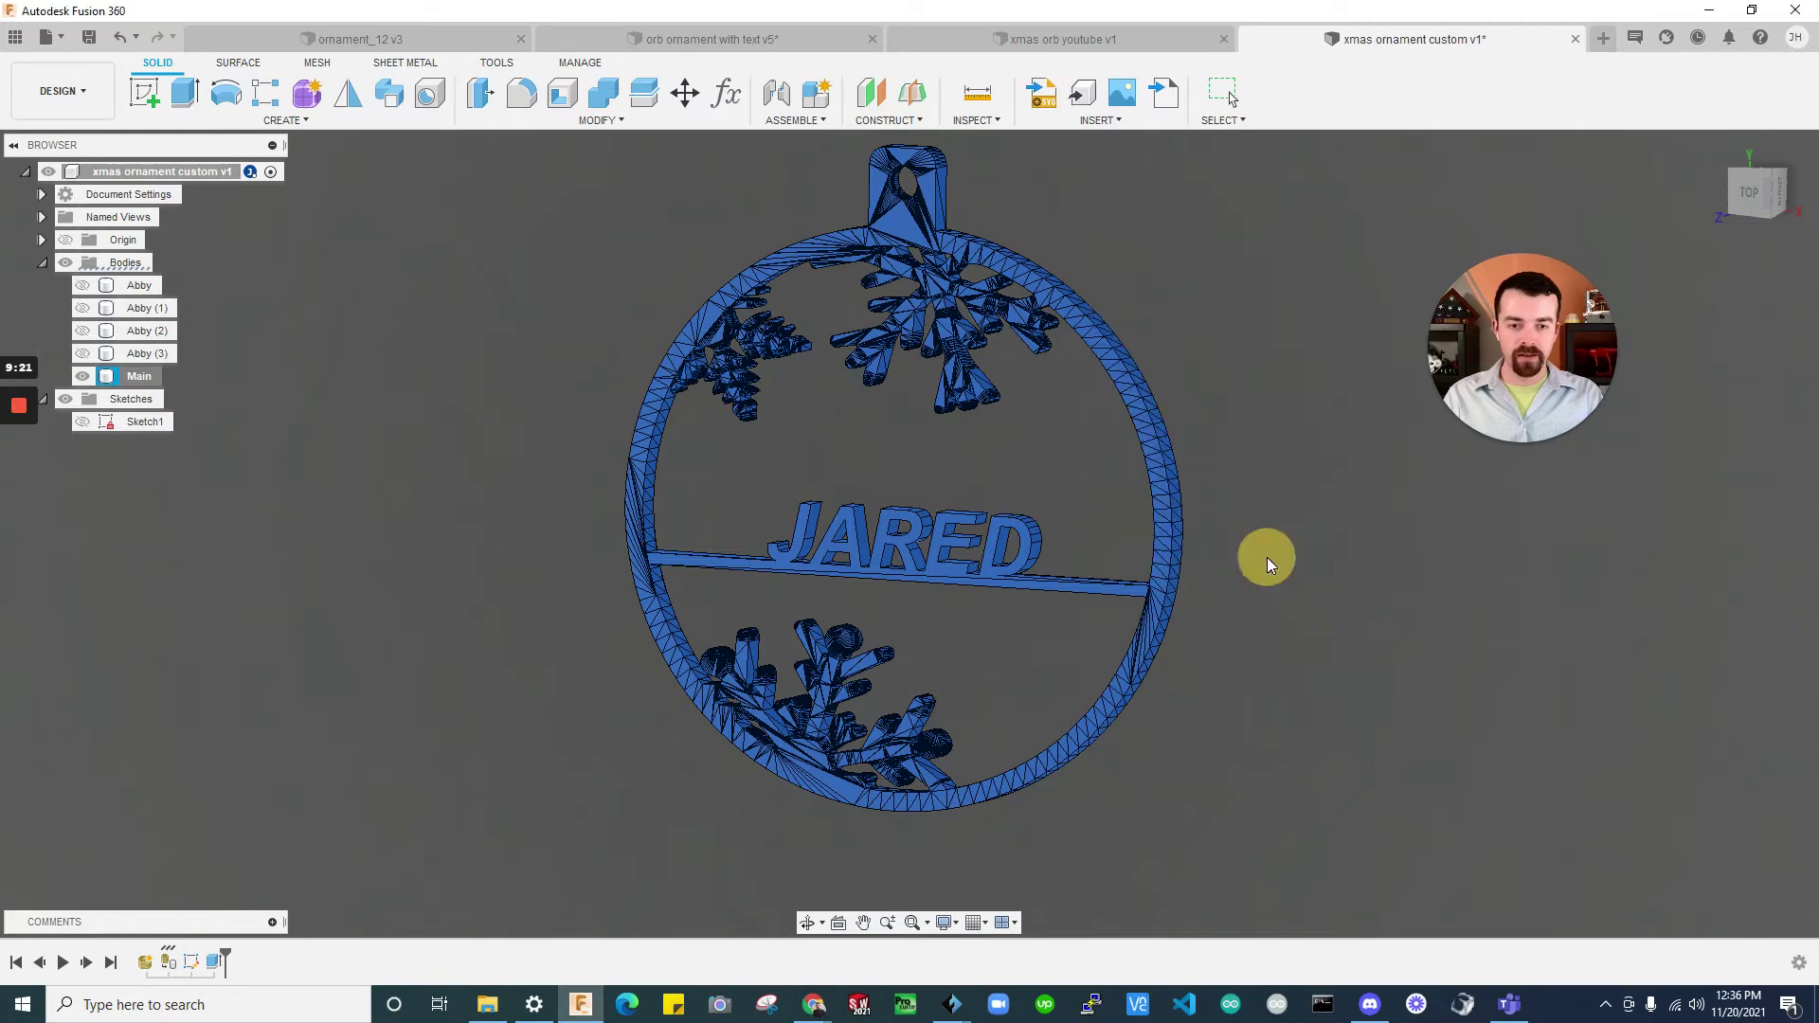
pyautogui.click(1349, 653)
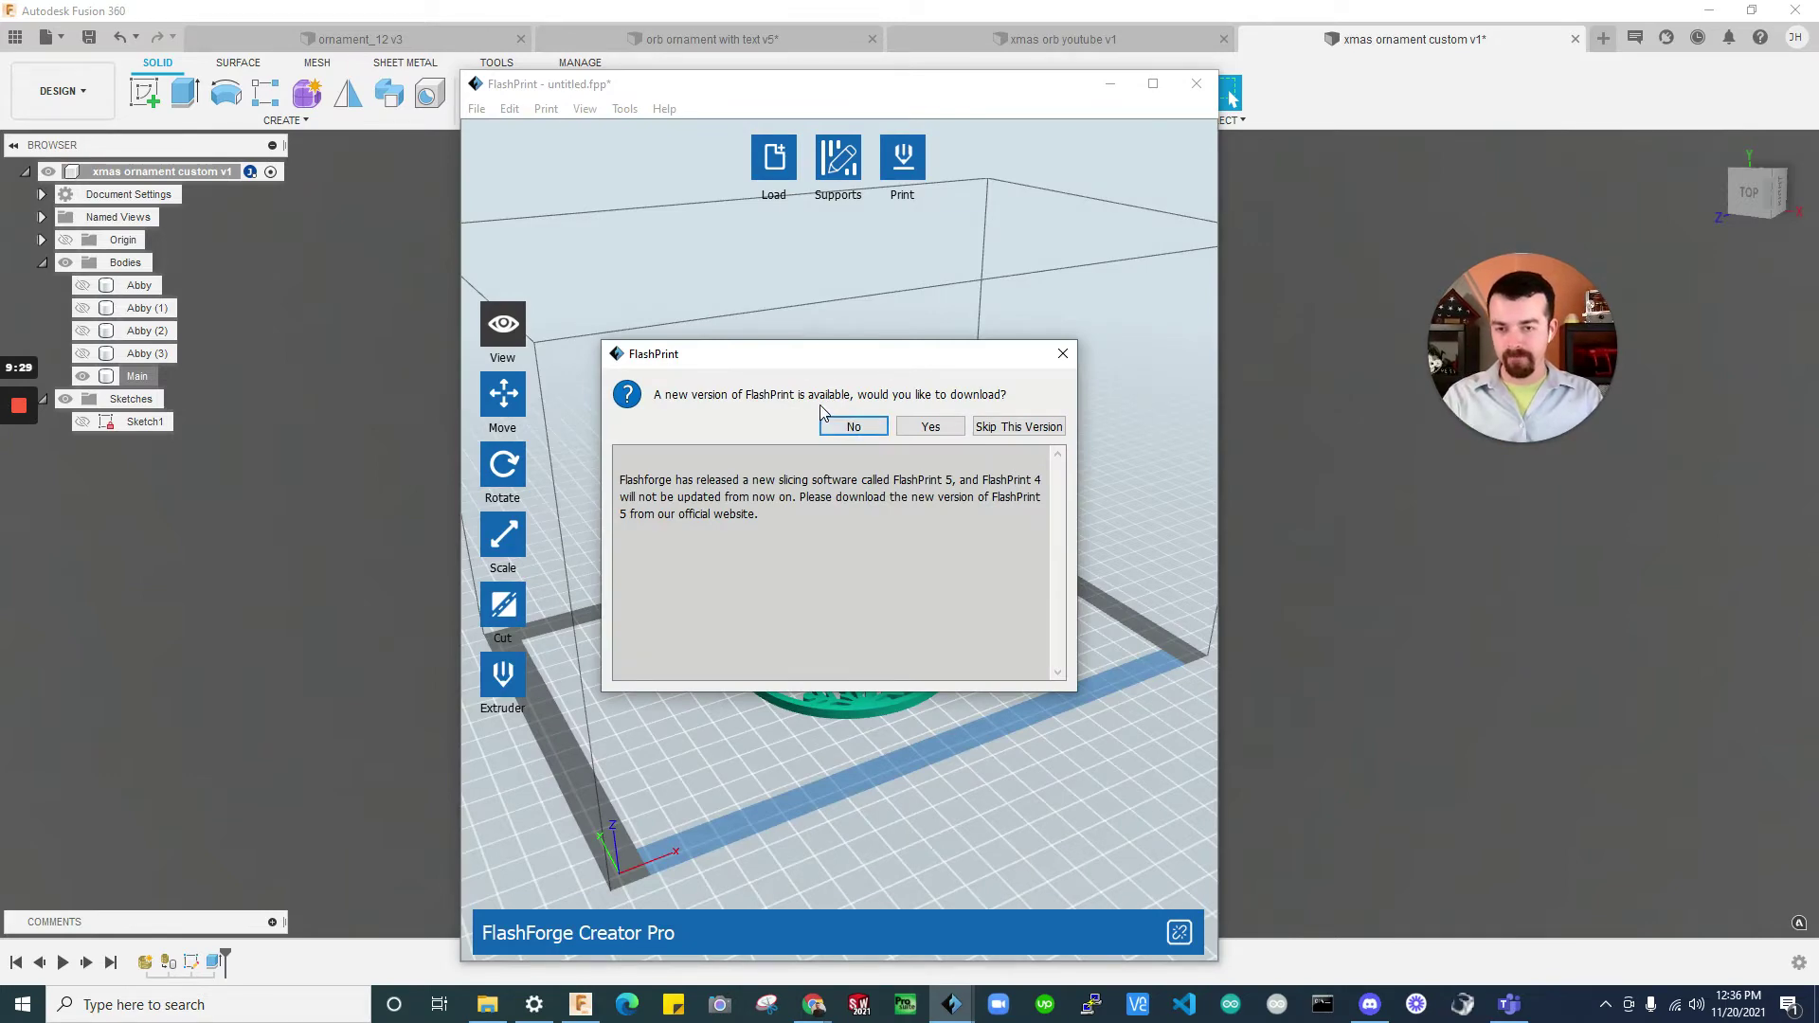
# In FlashPrint, decline the new version download, inspect the ornament on the build plate, and minimize the slicer
pyautogui.click(851, 428)
pyautogui.scroll(-5, 1002, 703)
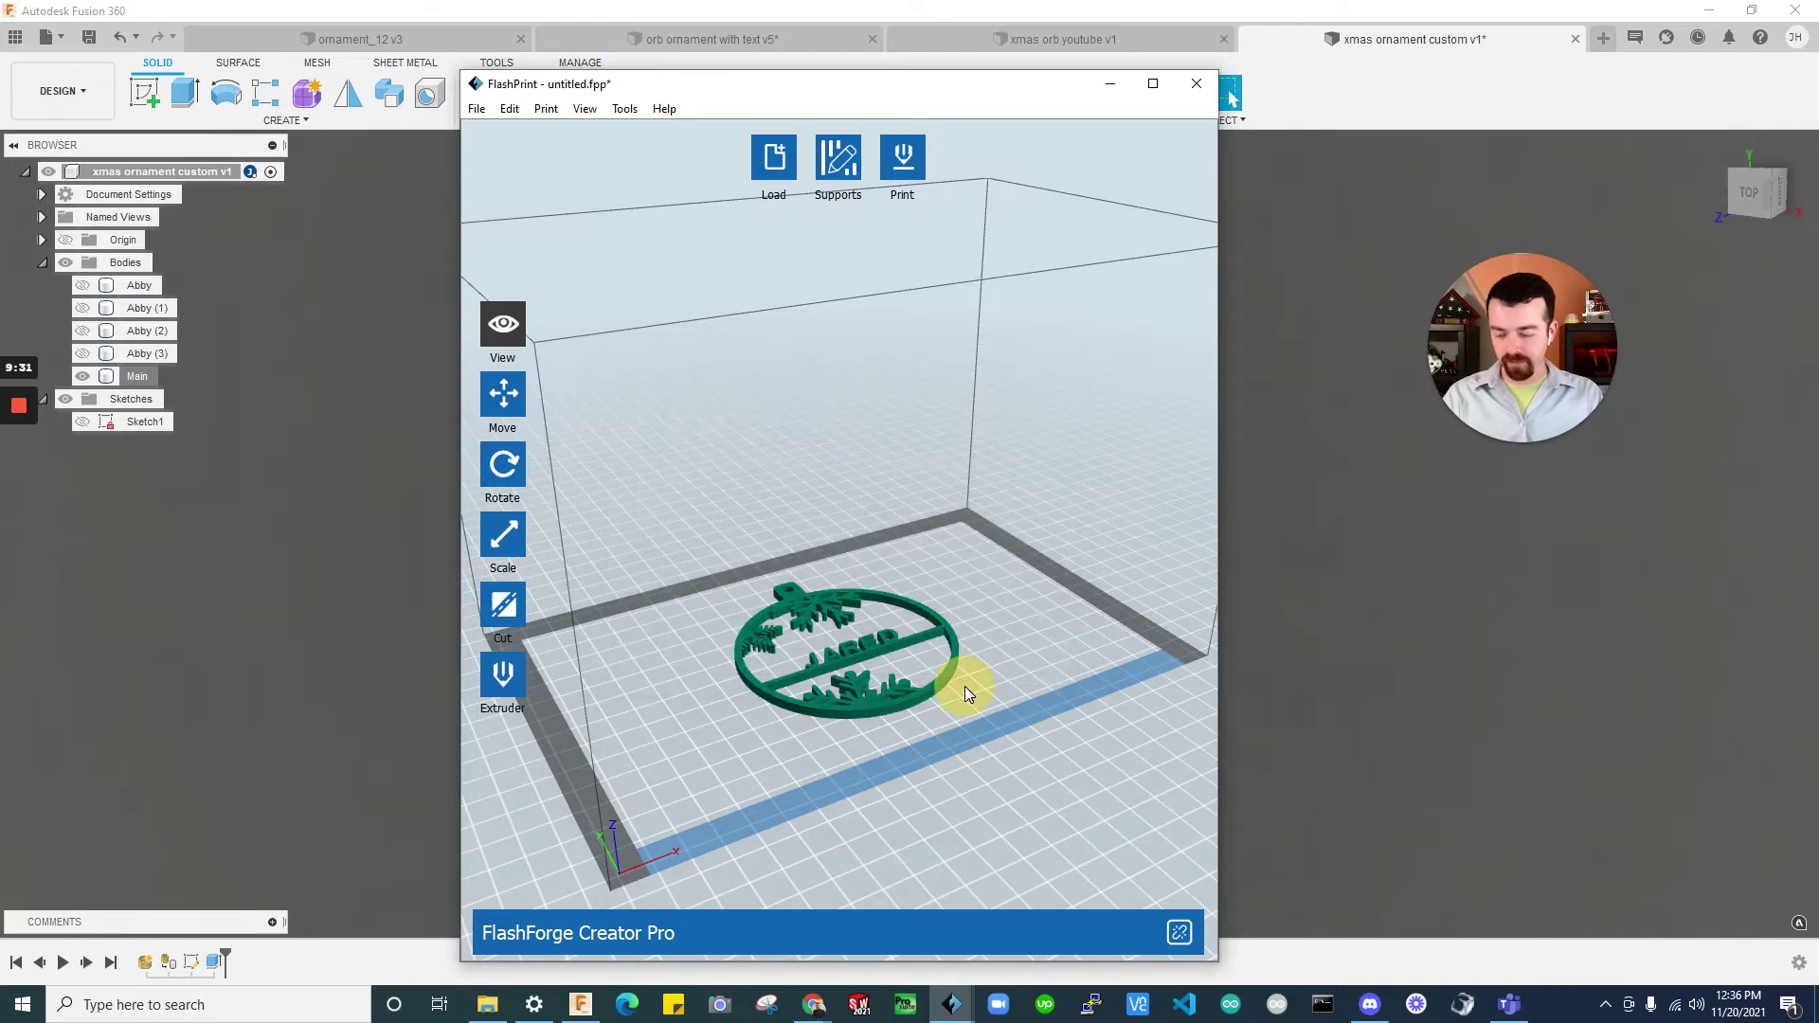
pyautogui.scroll(8, 843, 668)
pyautogui.scroll(-3, 883, 661)
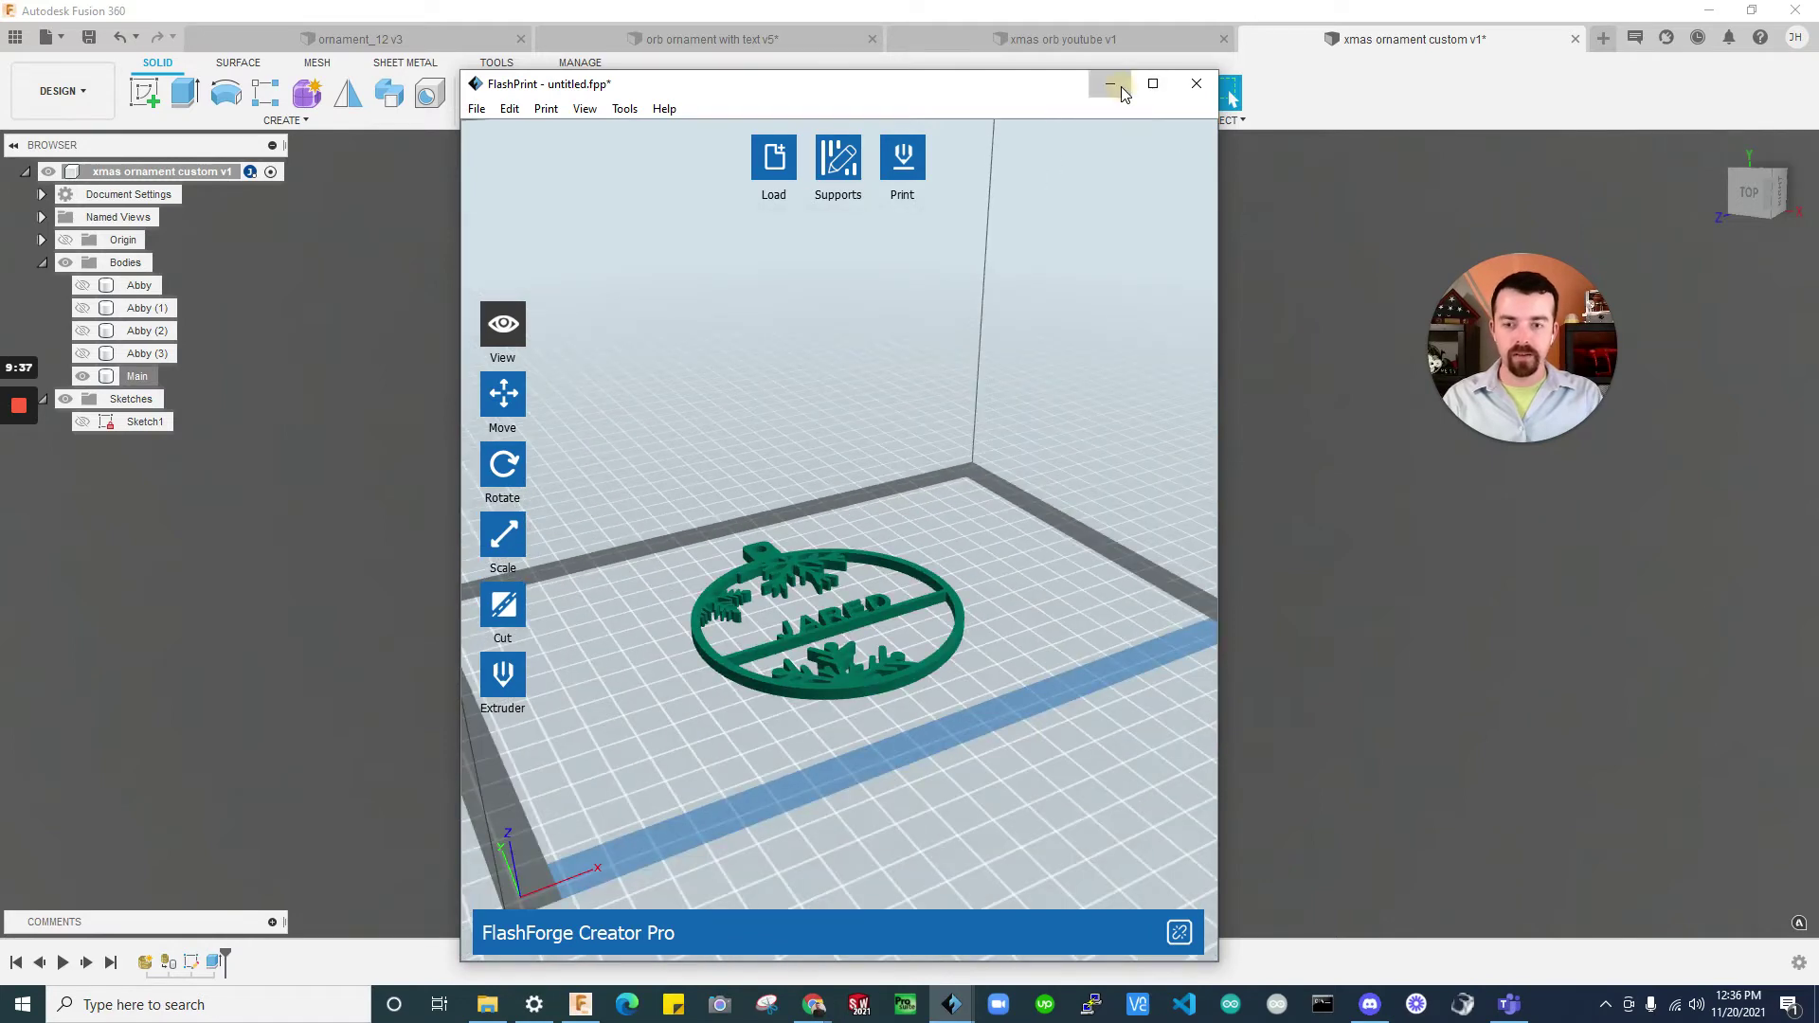
pyautogui.click(1110, 83)
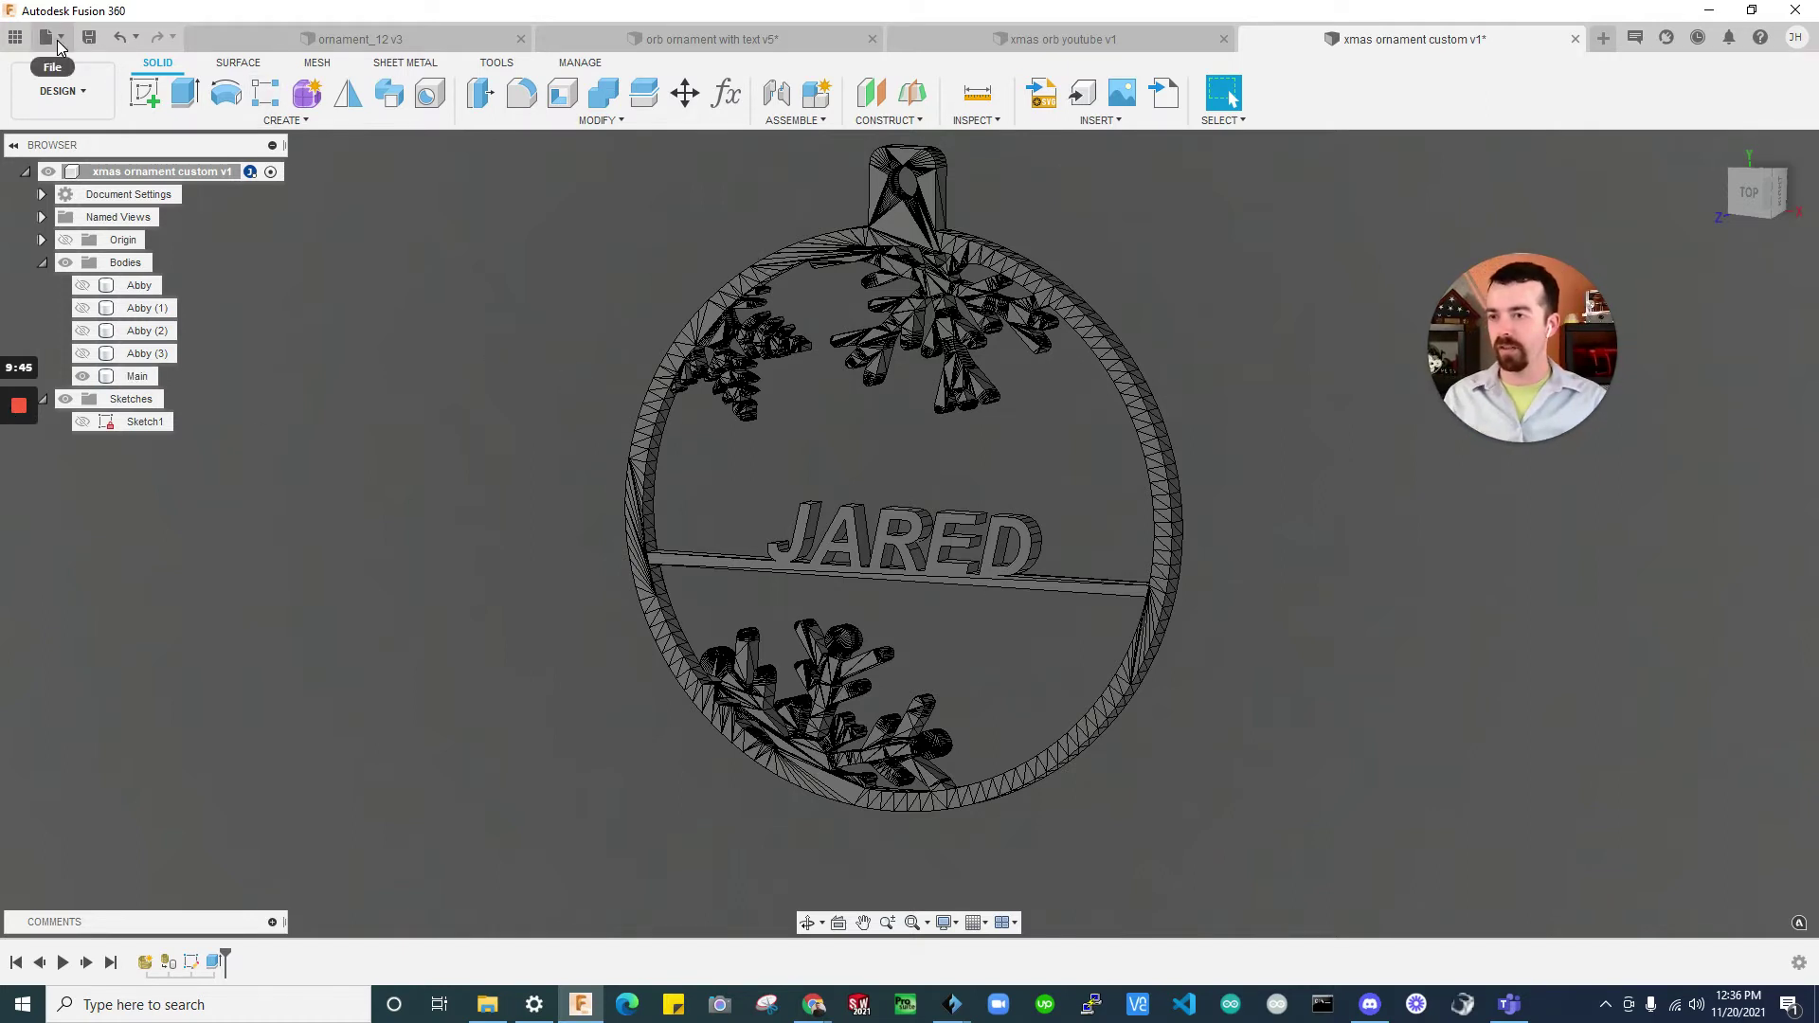
# Open the house shape design from the 3D prints project to preview it, and return to the xmas ornament custom design
pyautogui.click(19, 39)
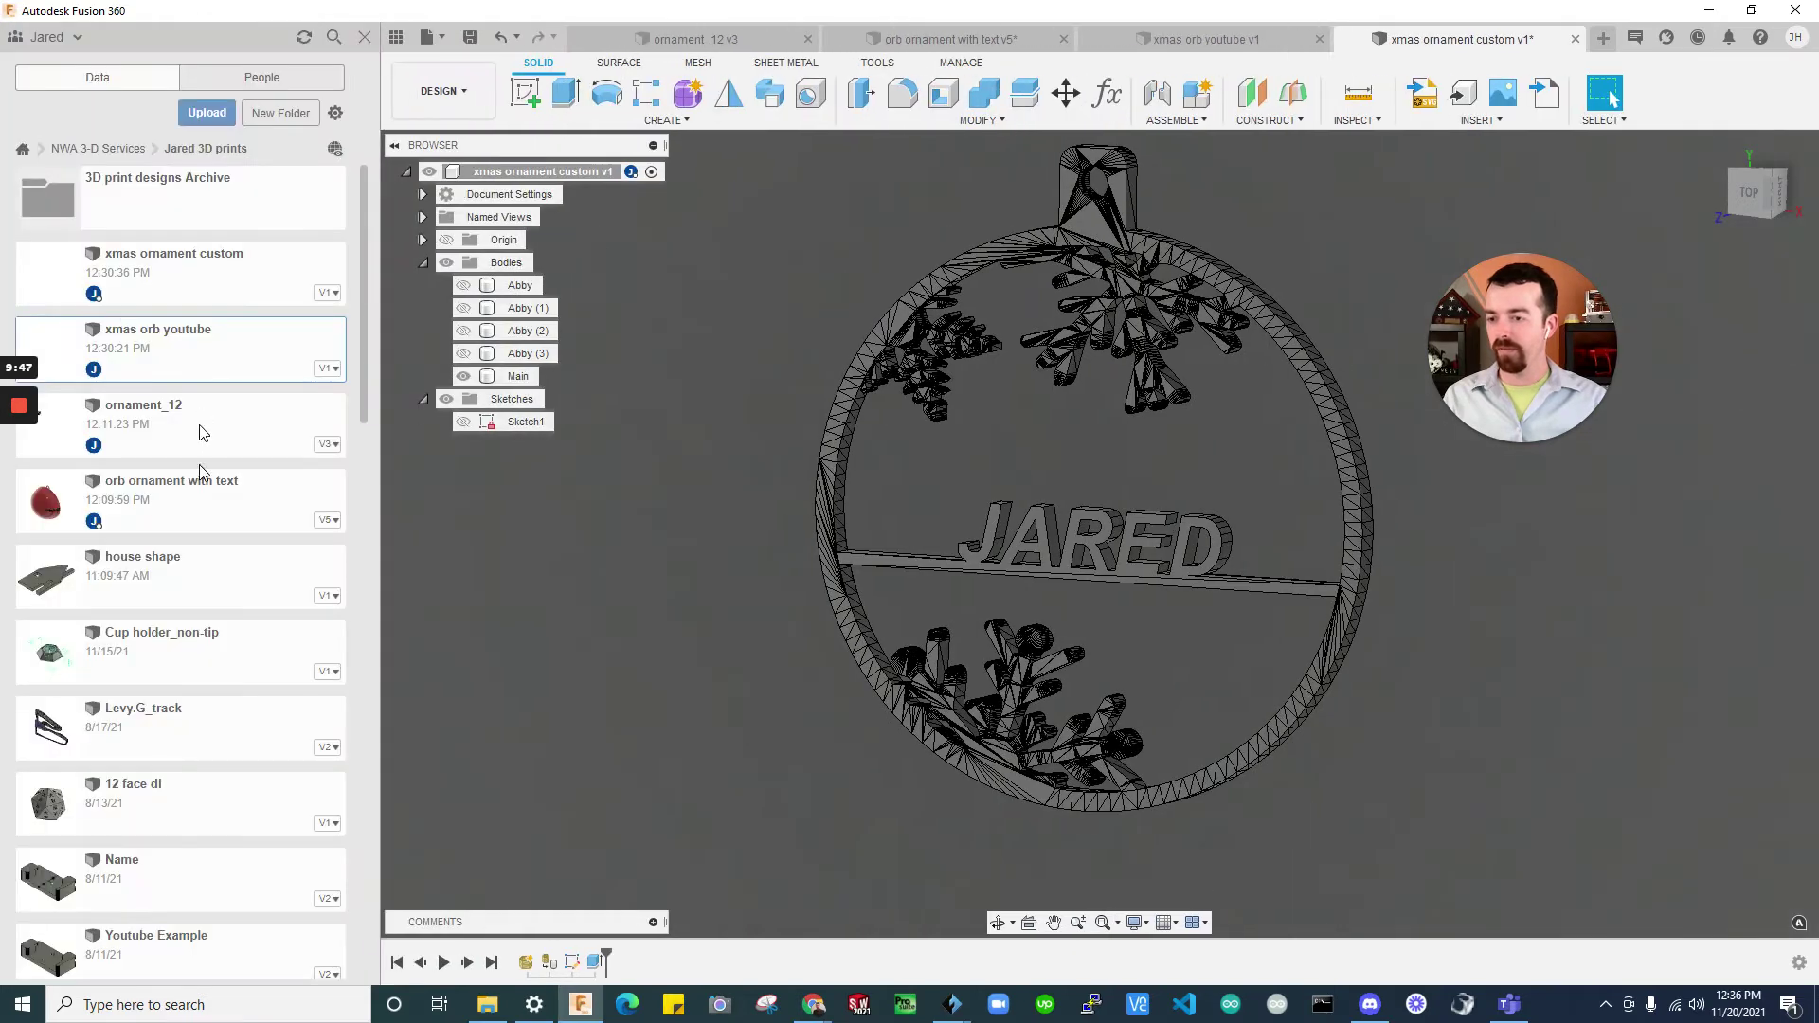
pyautogui.scroll(-4, 203, 433)
pyautogui.doubleClick(107, 383)
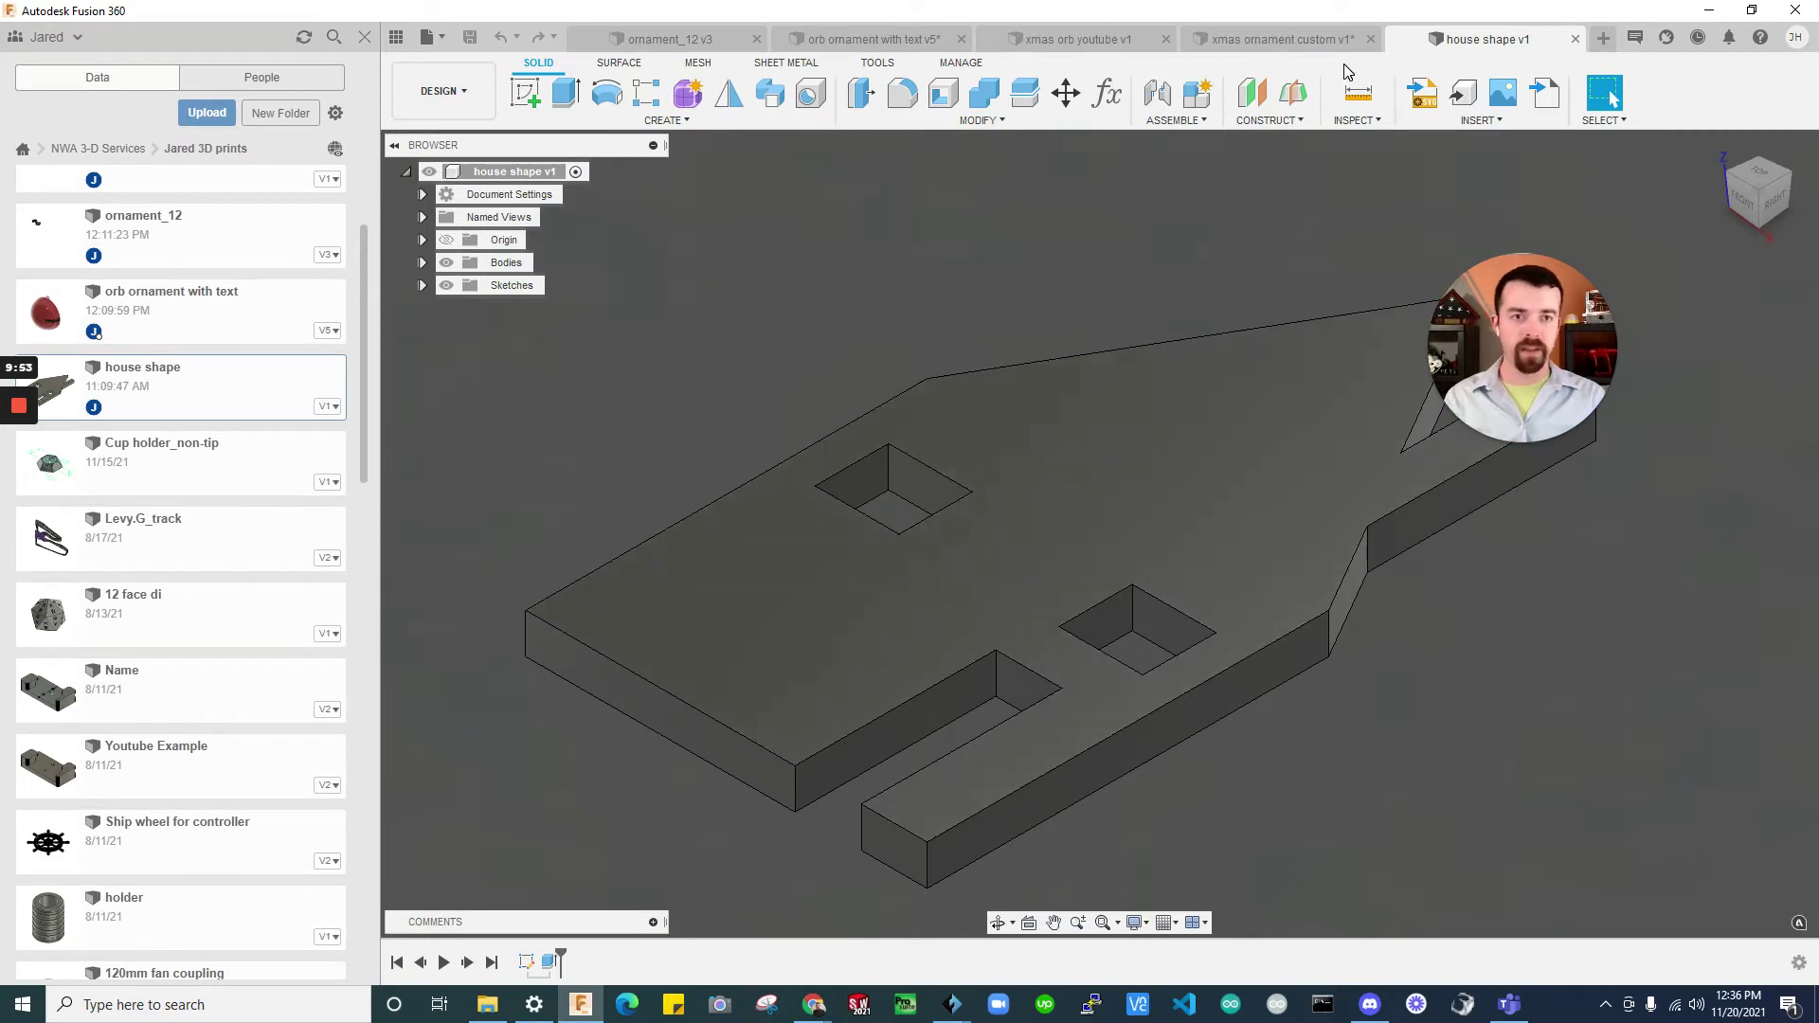
pyautogui.click(1279, 39)
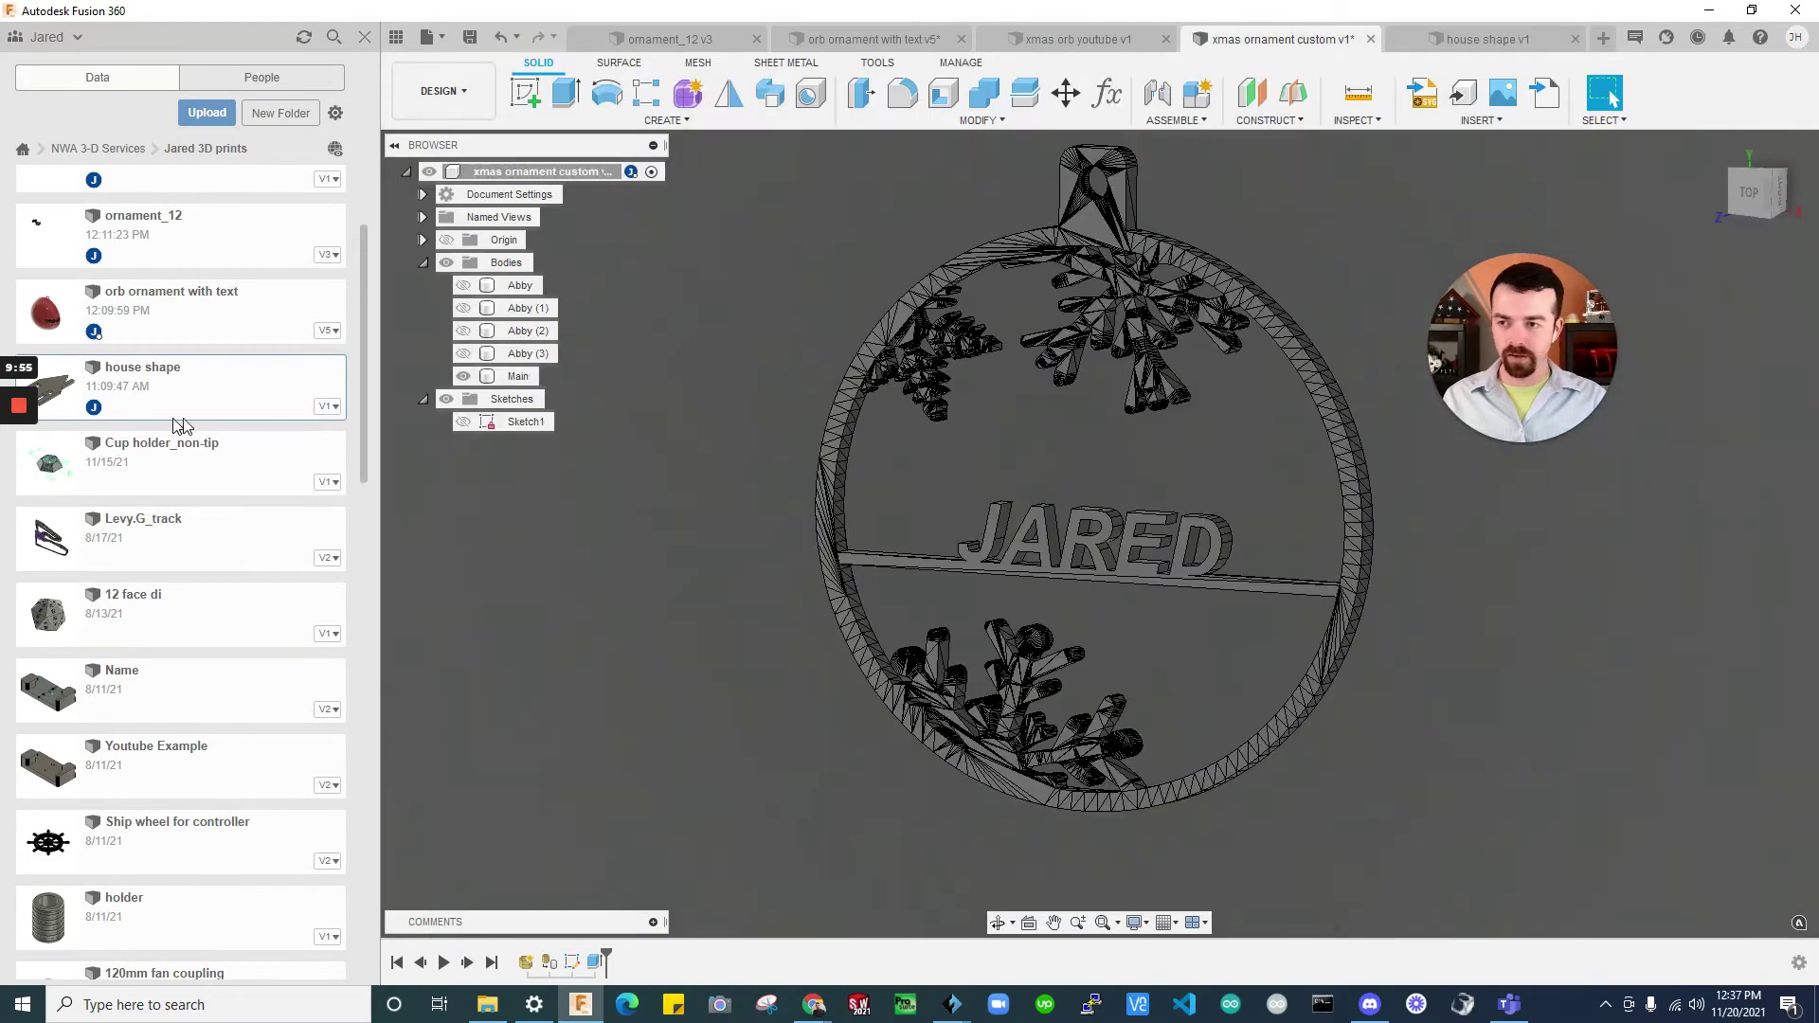
# Insert the house shape into the ornament design with offsets of -75.525 in in X and -93.178 in in Z, and place it above the ornament
pyautogui.moveTo(178, 411); pyautogui.dragTo(955, 460)
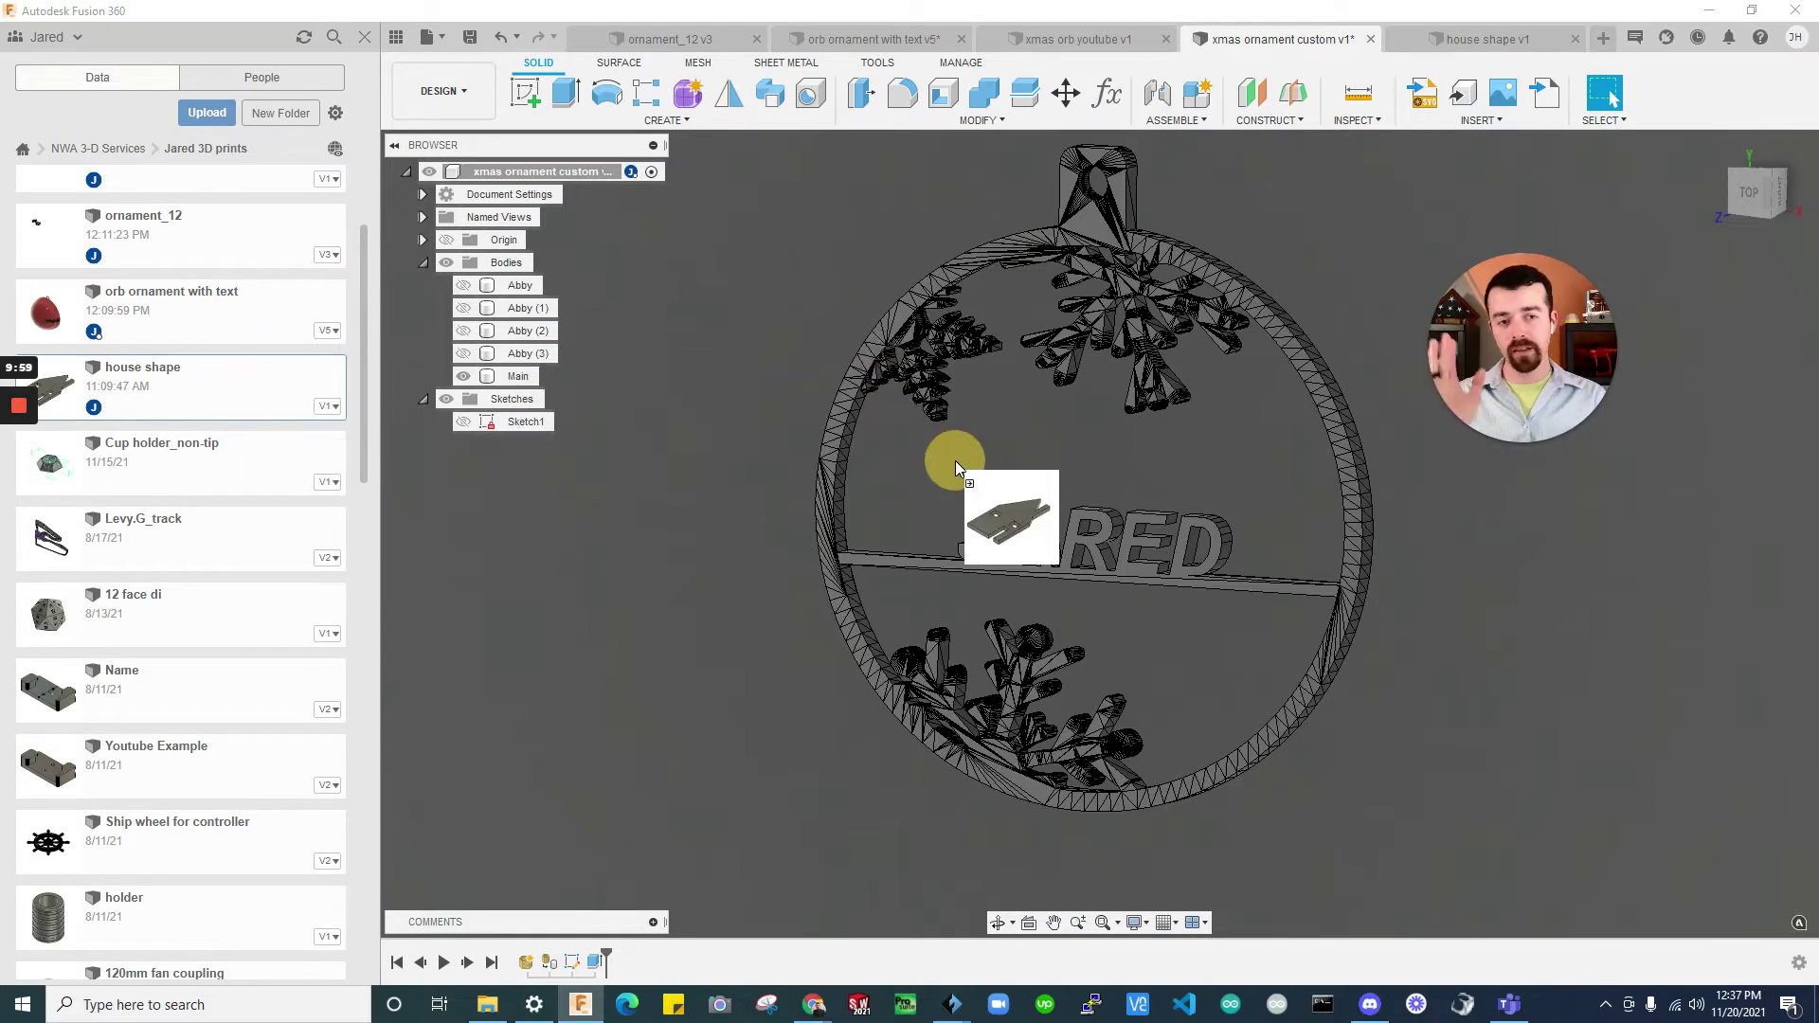
pyautogui.moveTo(955, 461); pyautogui.dragTo(955, 460)
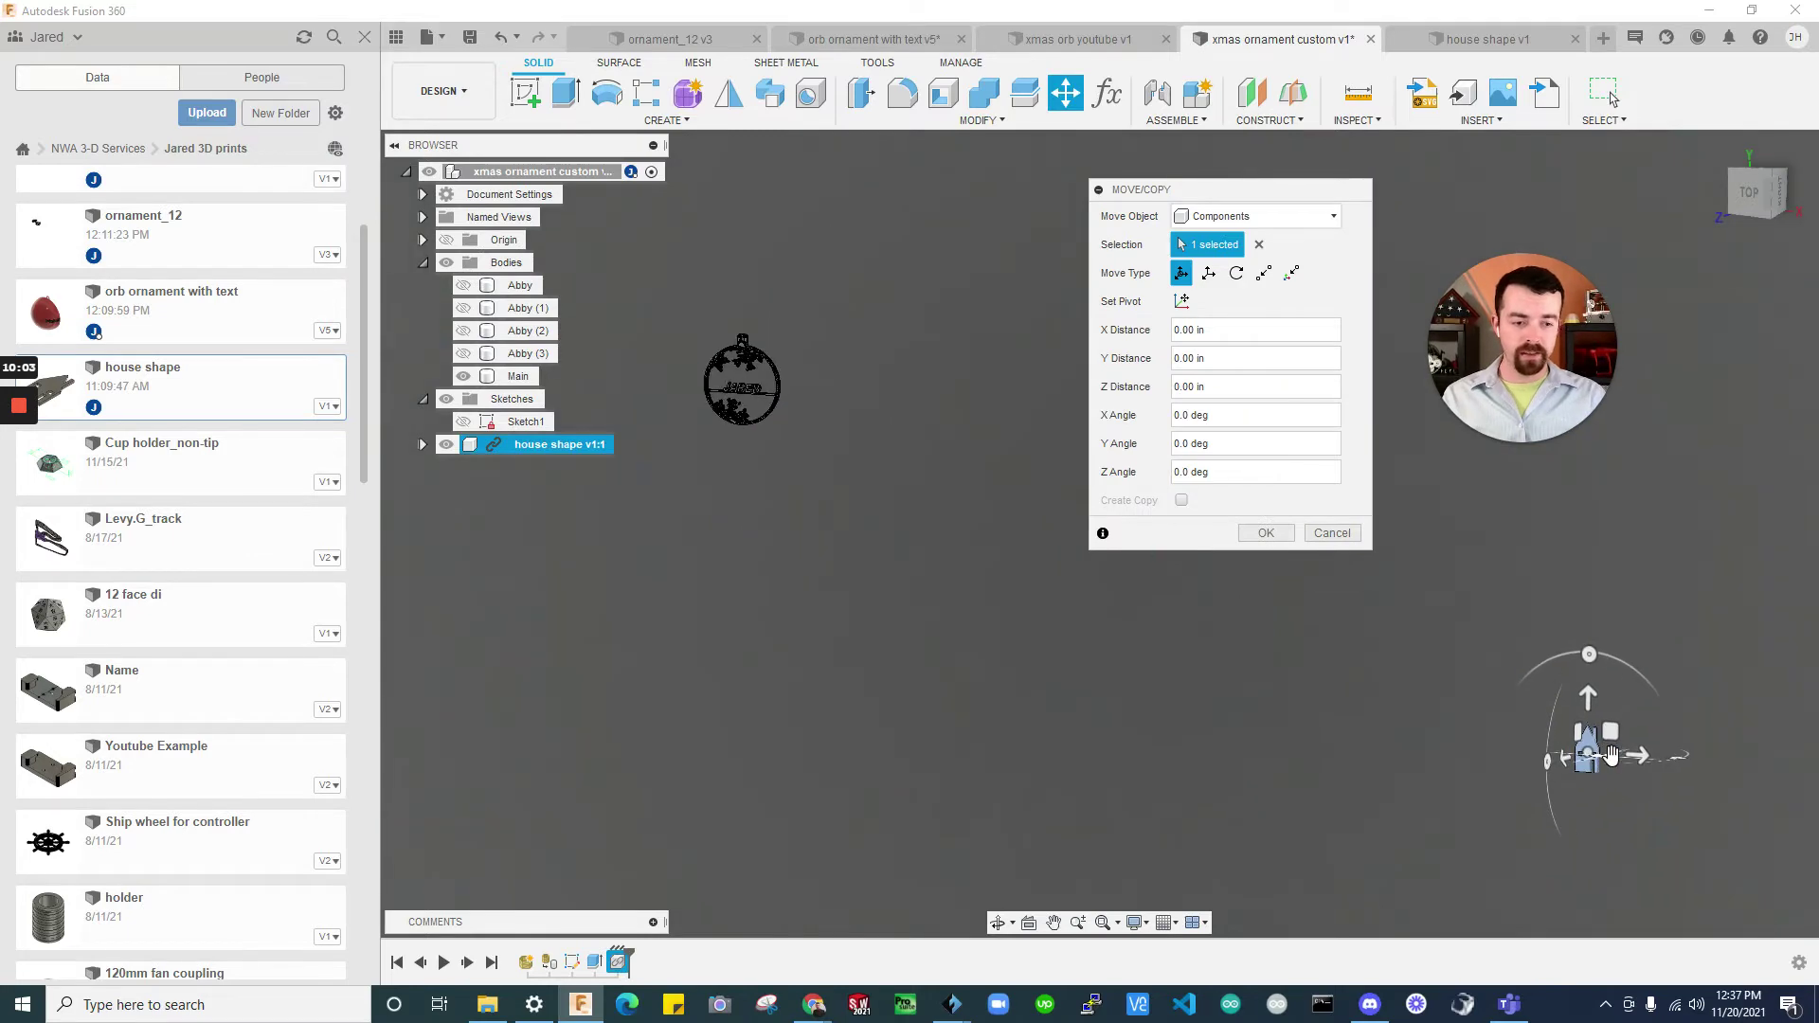
pyautogui.moveTo(1596, 765); pyautogui.dragTo(816, 417)
pyautogui.scroll(3, 805, 398)
pyautogui.scroll(3, 805, 397)
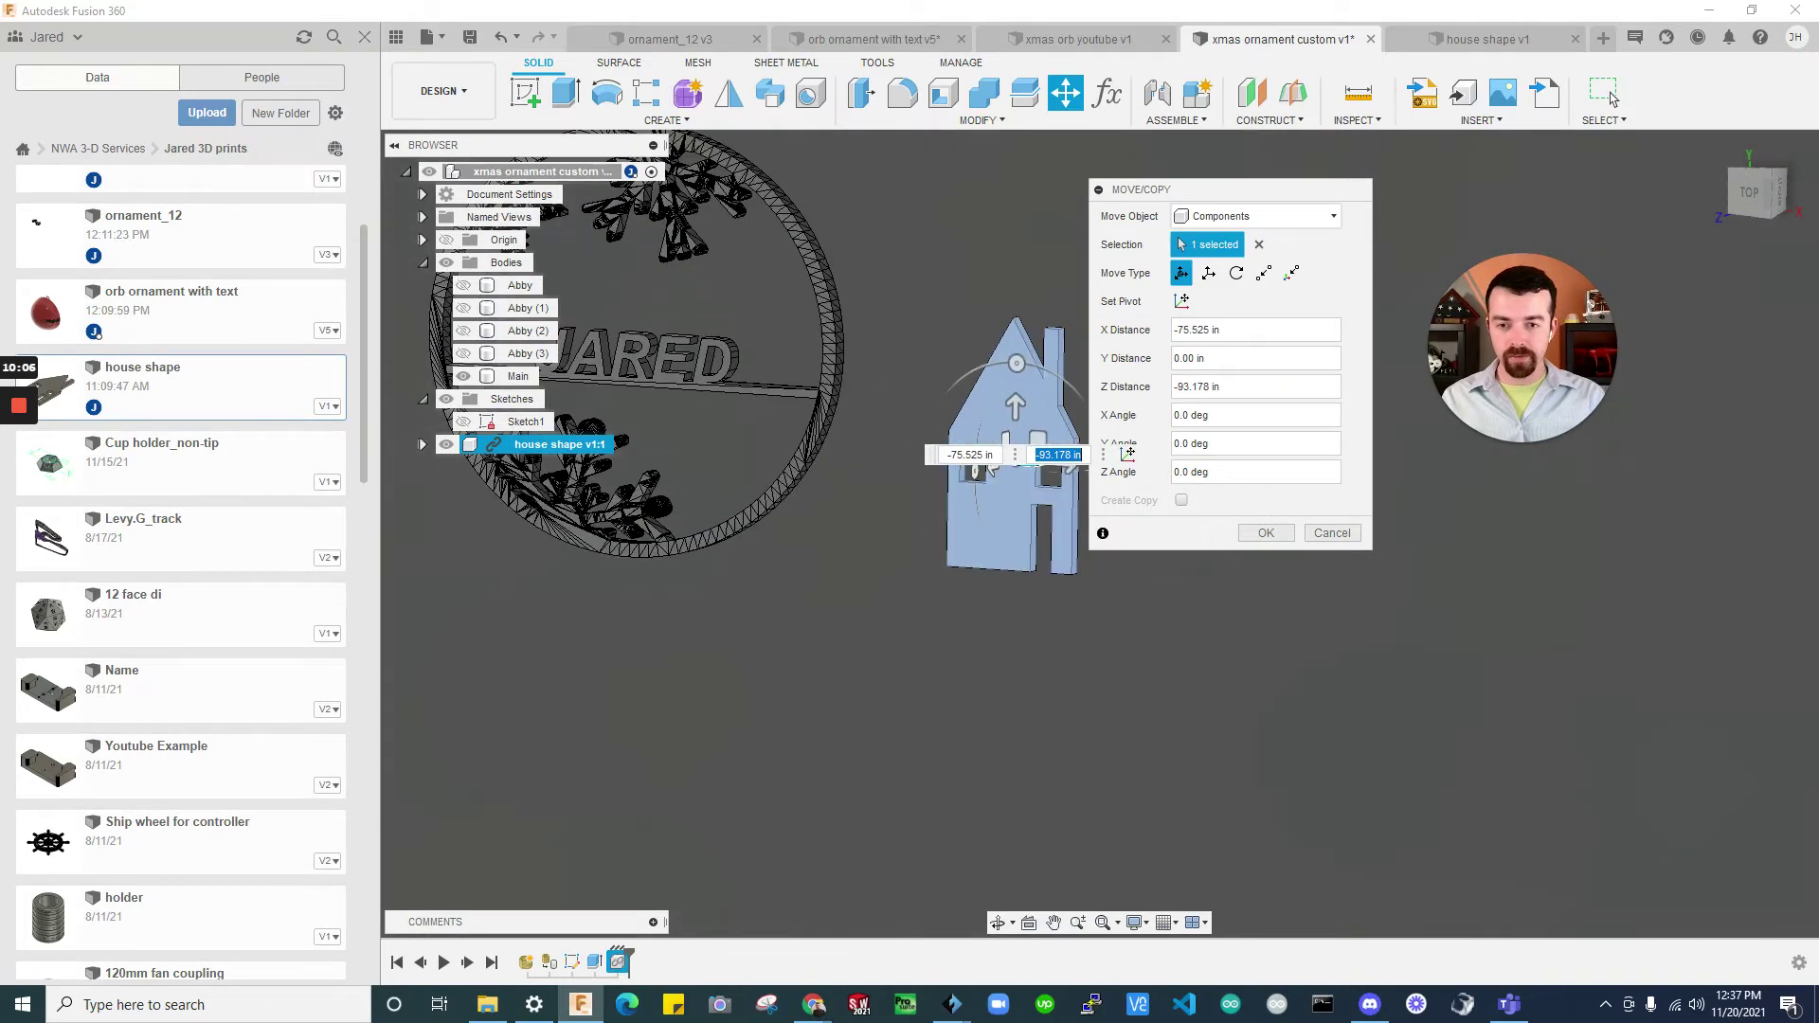
pyautogui.click(1265, 532)
pyautogui.scroll(-3, 1232, 588)
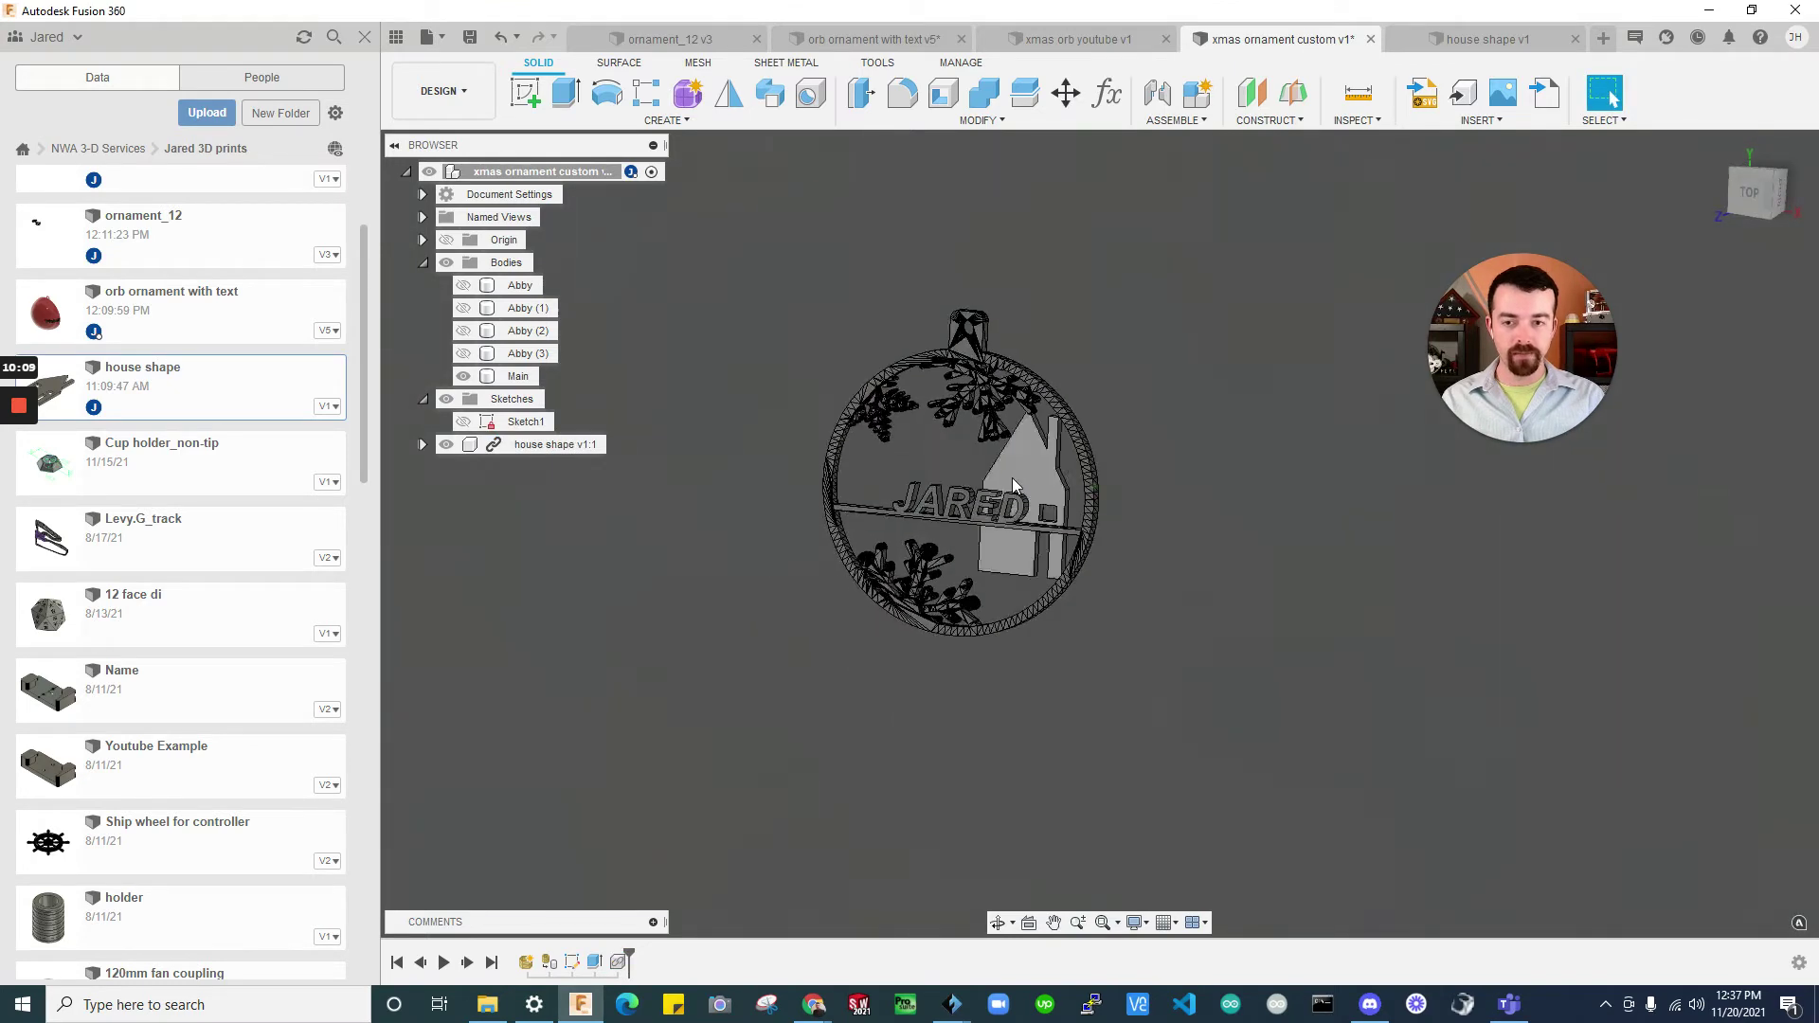
pyautogui.keyDown('shift'); pyautogui.moveTo(1002, 491); pyautogui.dragTo(1156, 448, button='middle'); pyautogui.keyUp('shift')
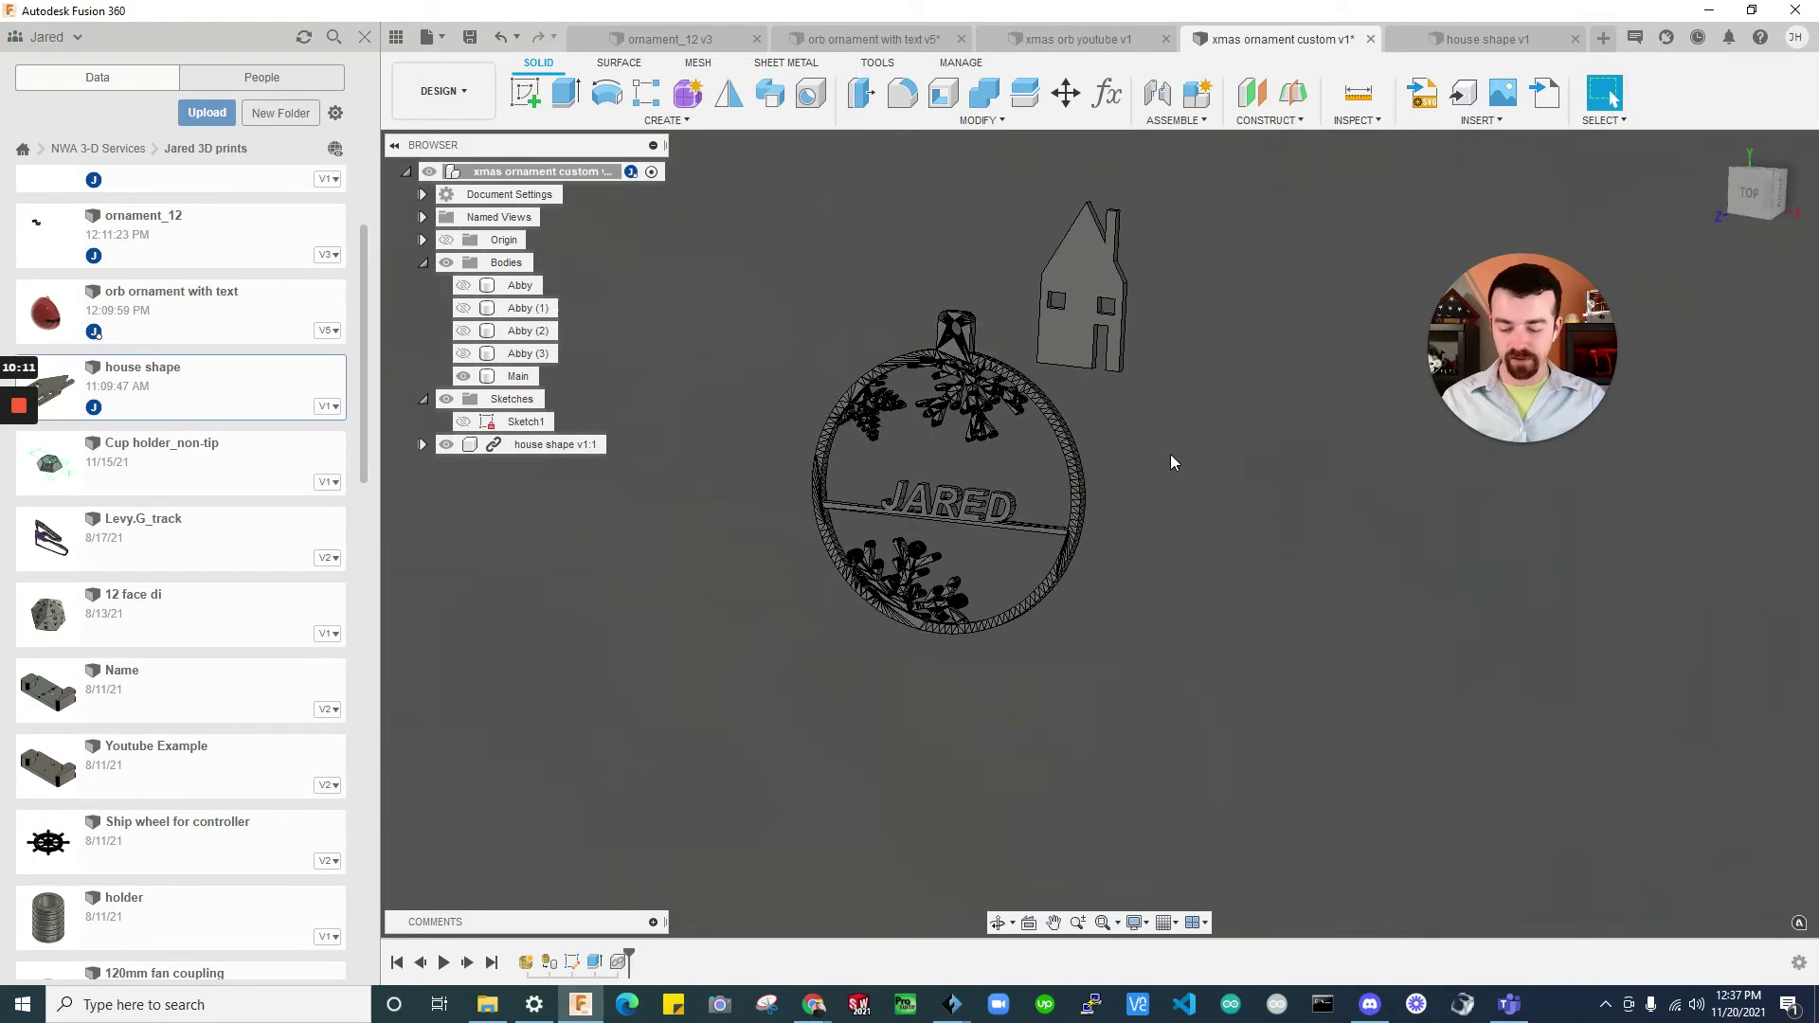
# Align the house component's front face to a point on the raised name, using the Components object type
pyautogui.press('a')
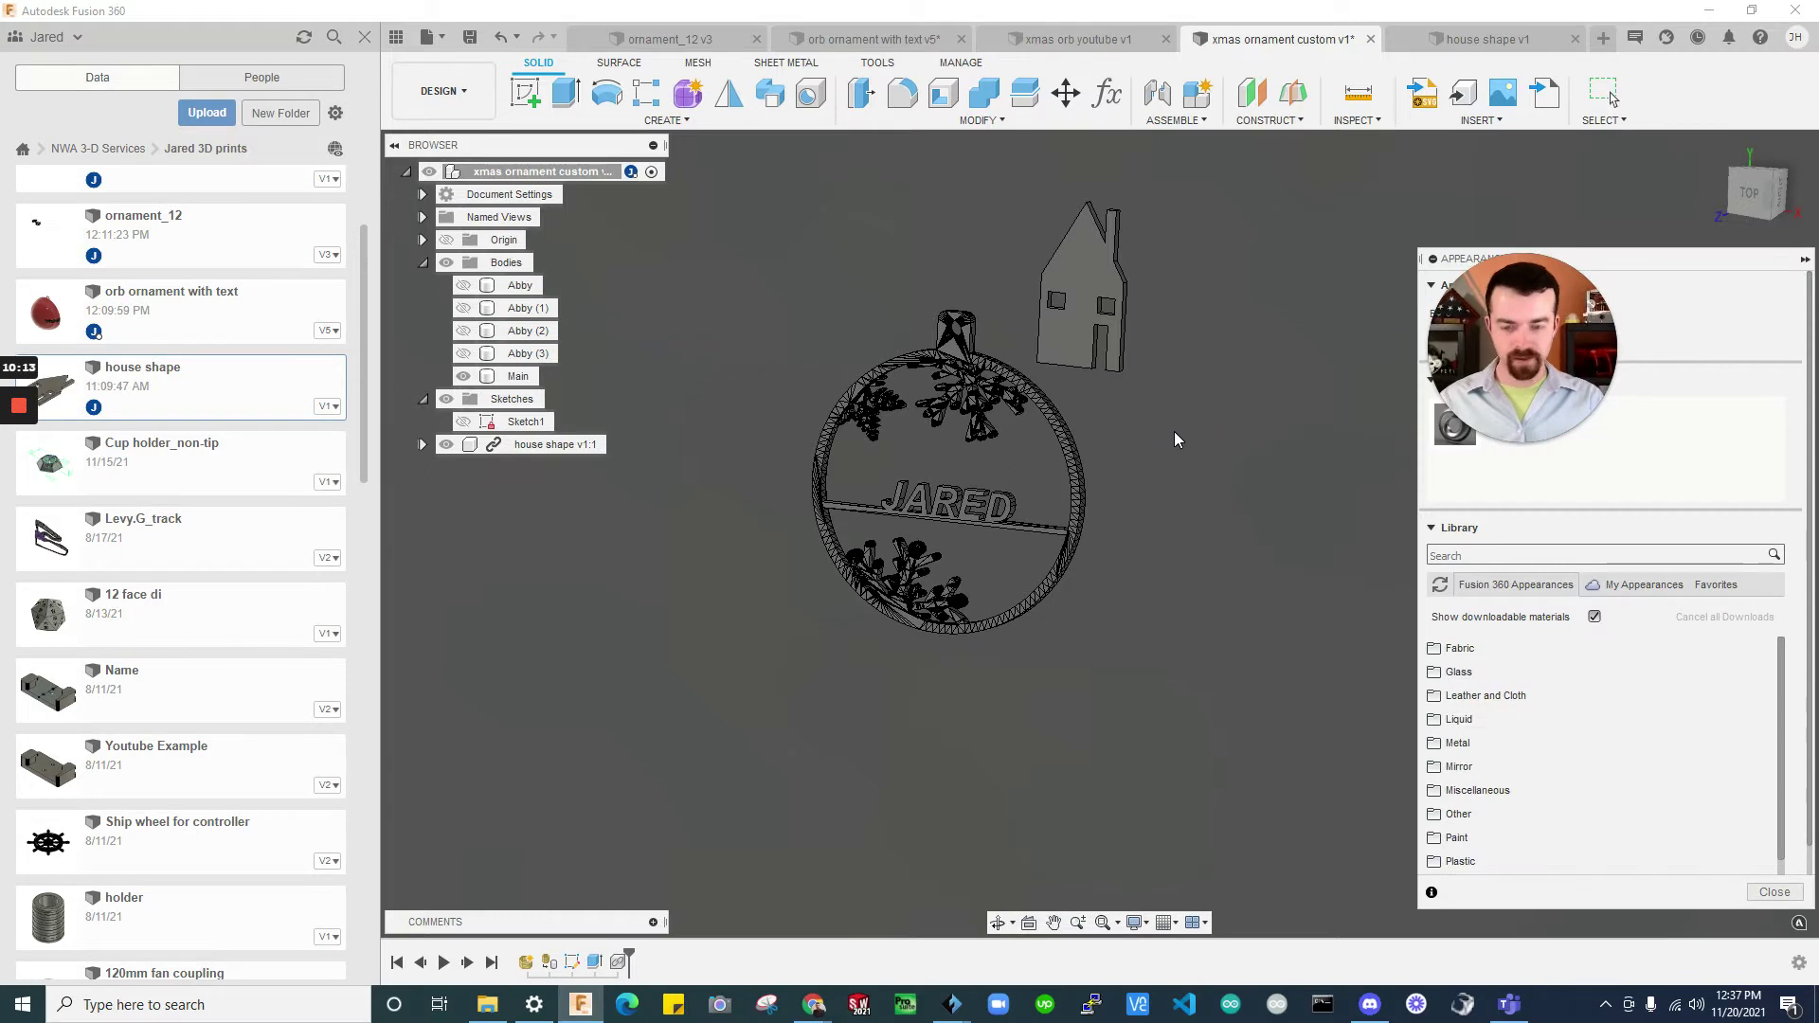
pyautogui.press('Escape')
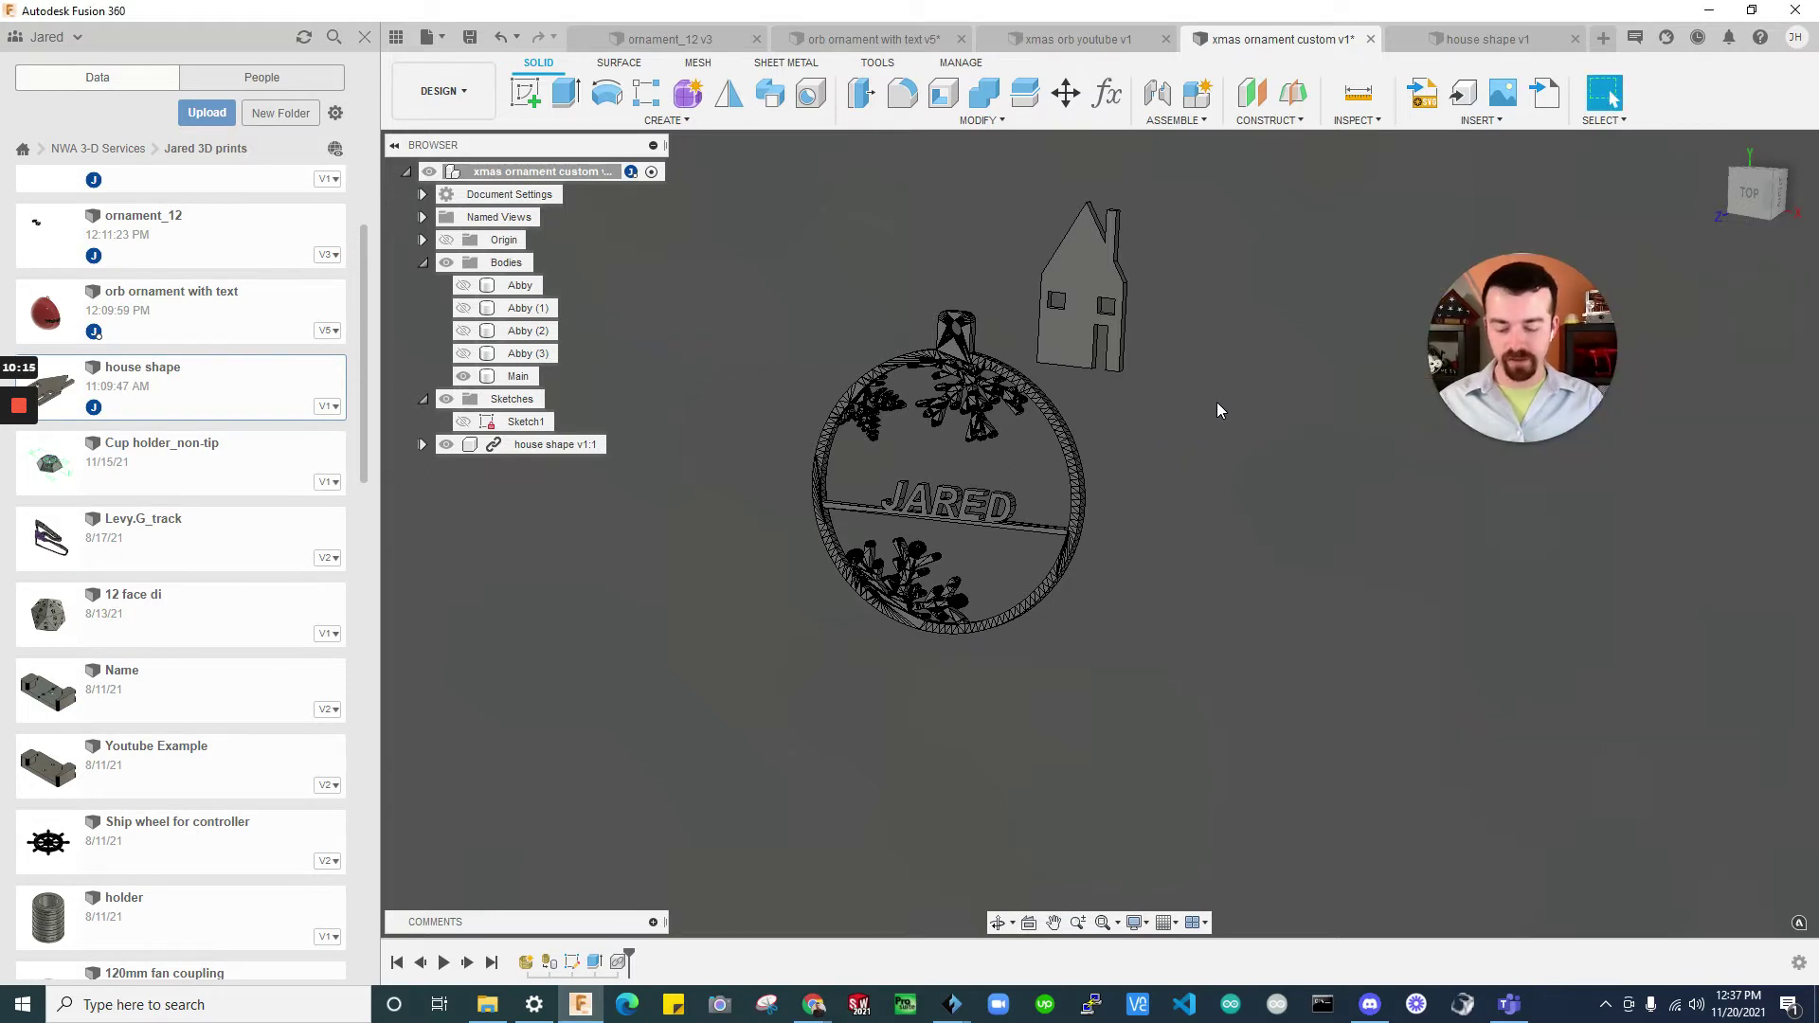
pyautogui.write('sAL')
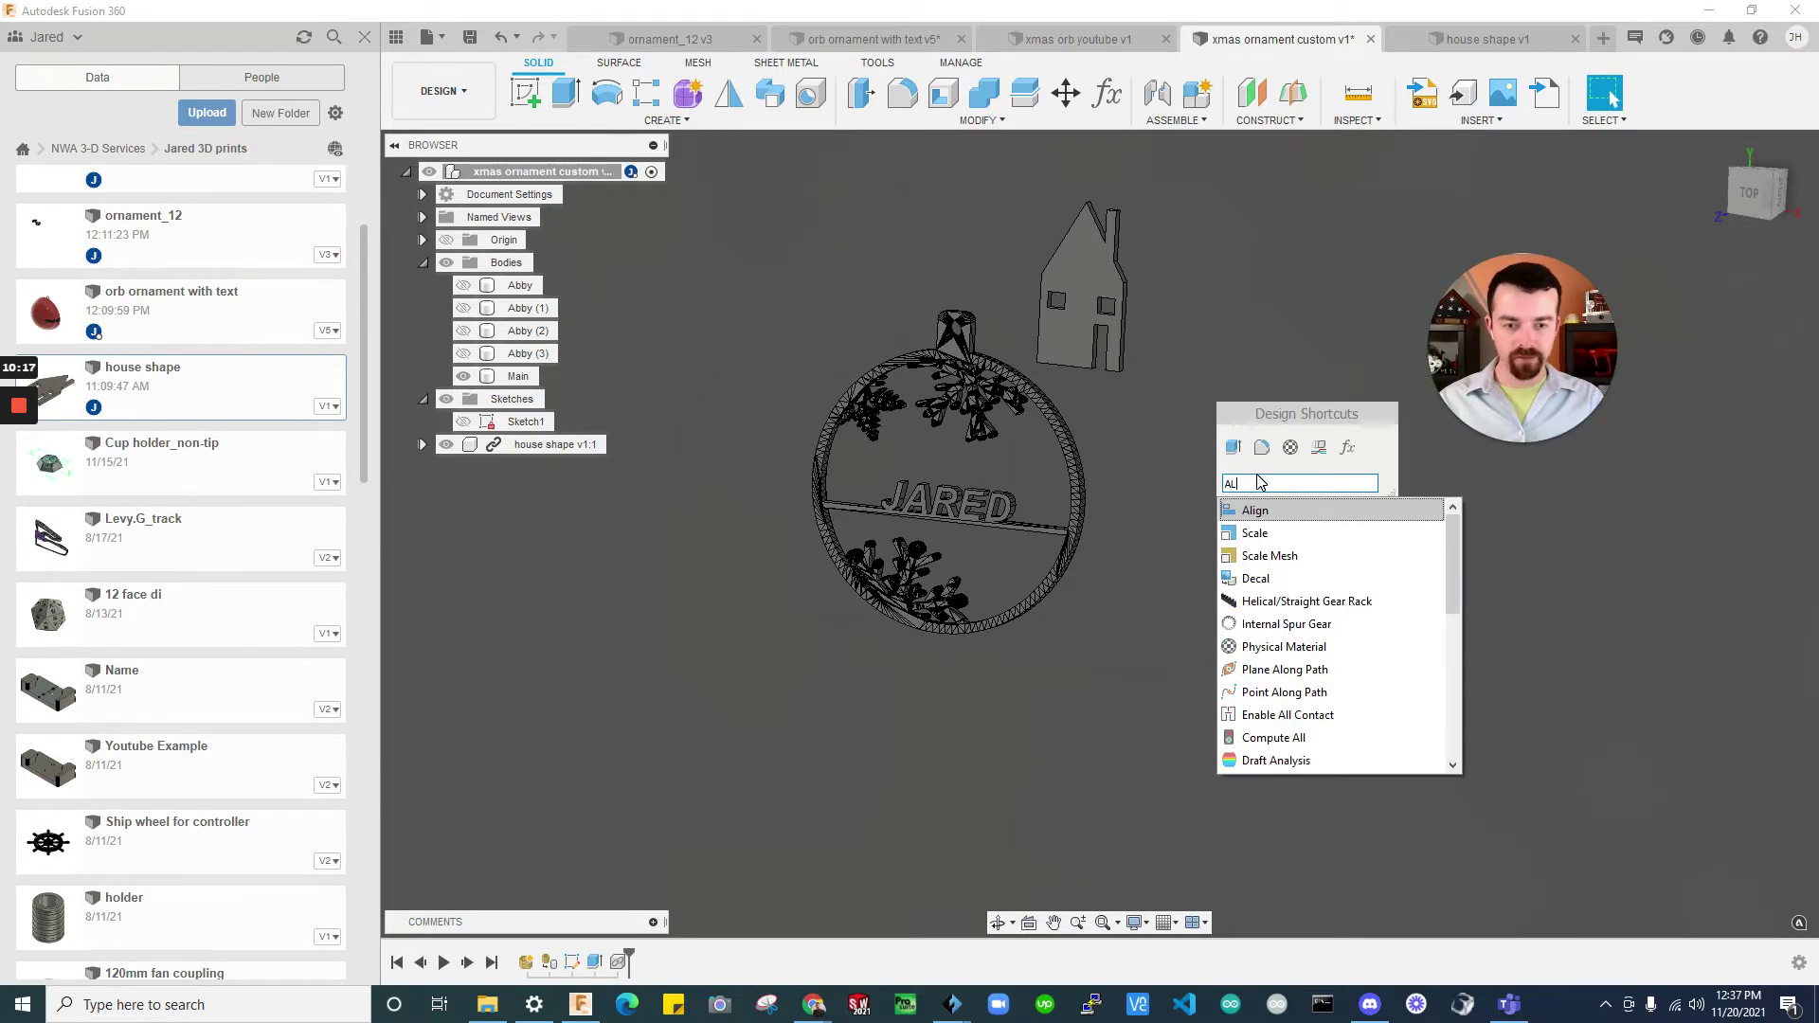
pyautogui.click(1264, 516)
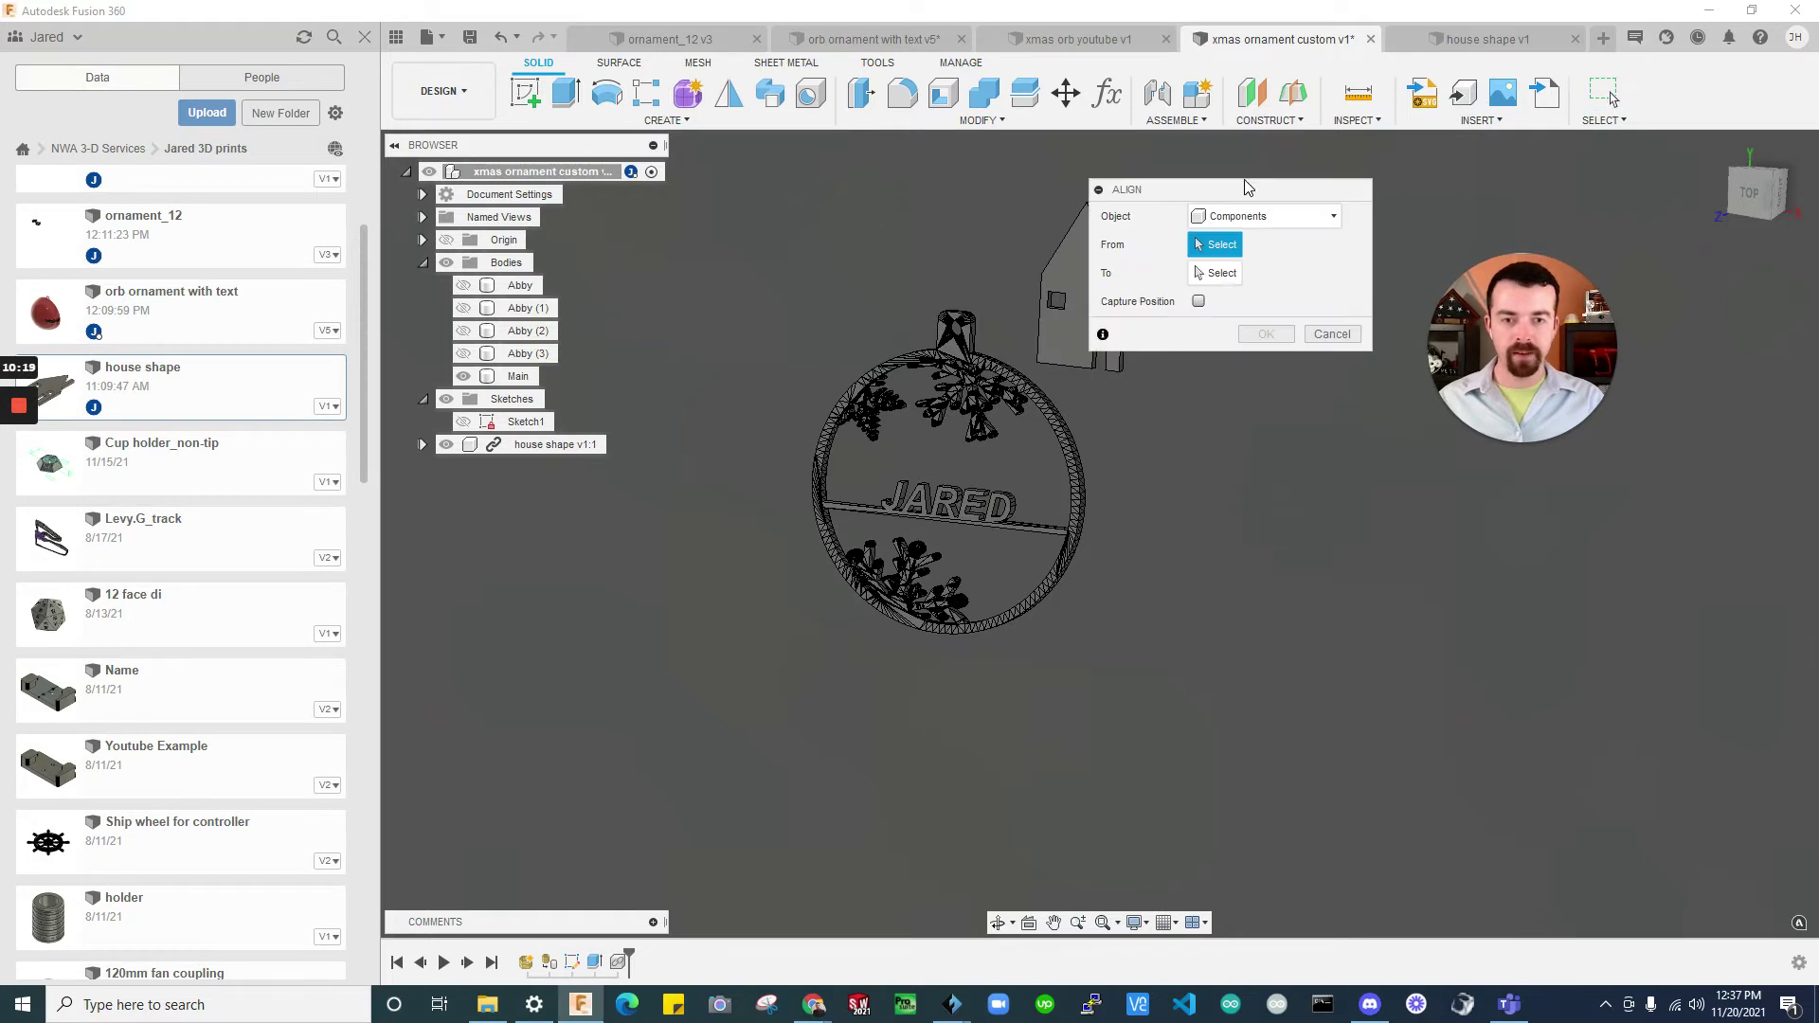
pyautogui.moveTo(1247, 187); pyautogui.dragTo(1461, 76)
pyautogui.click(1452, 106)
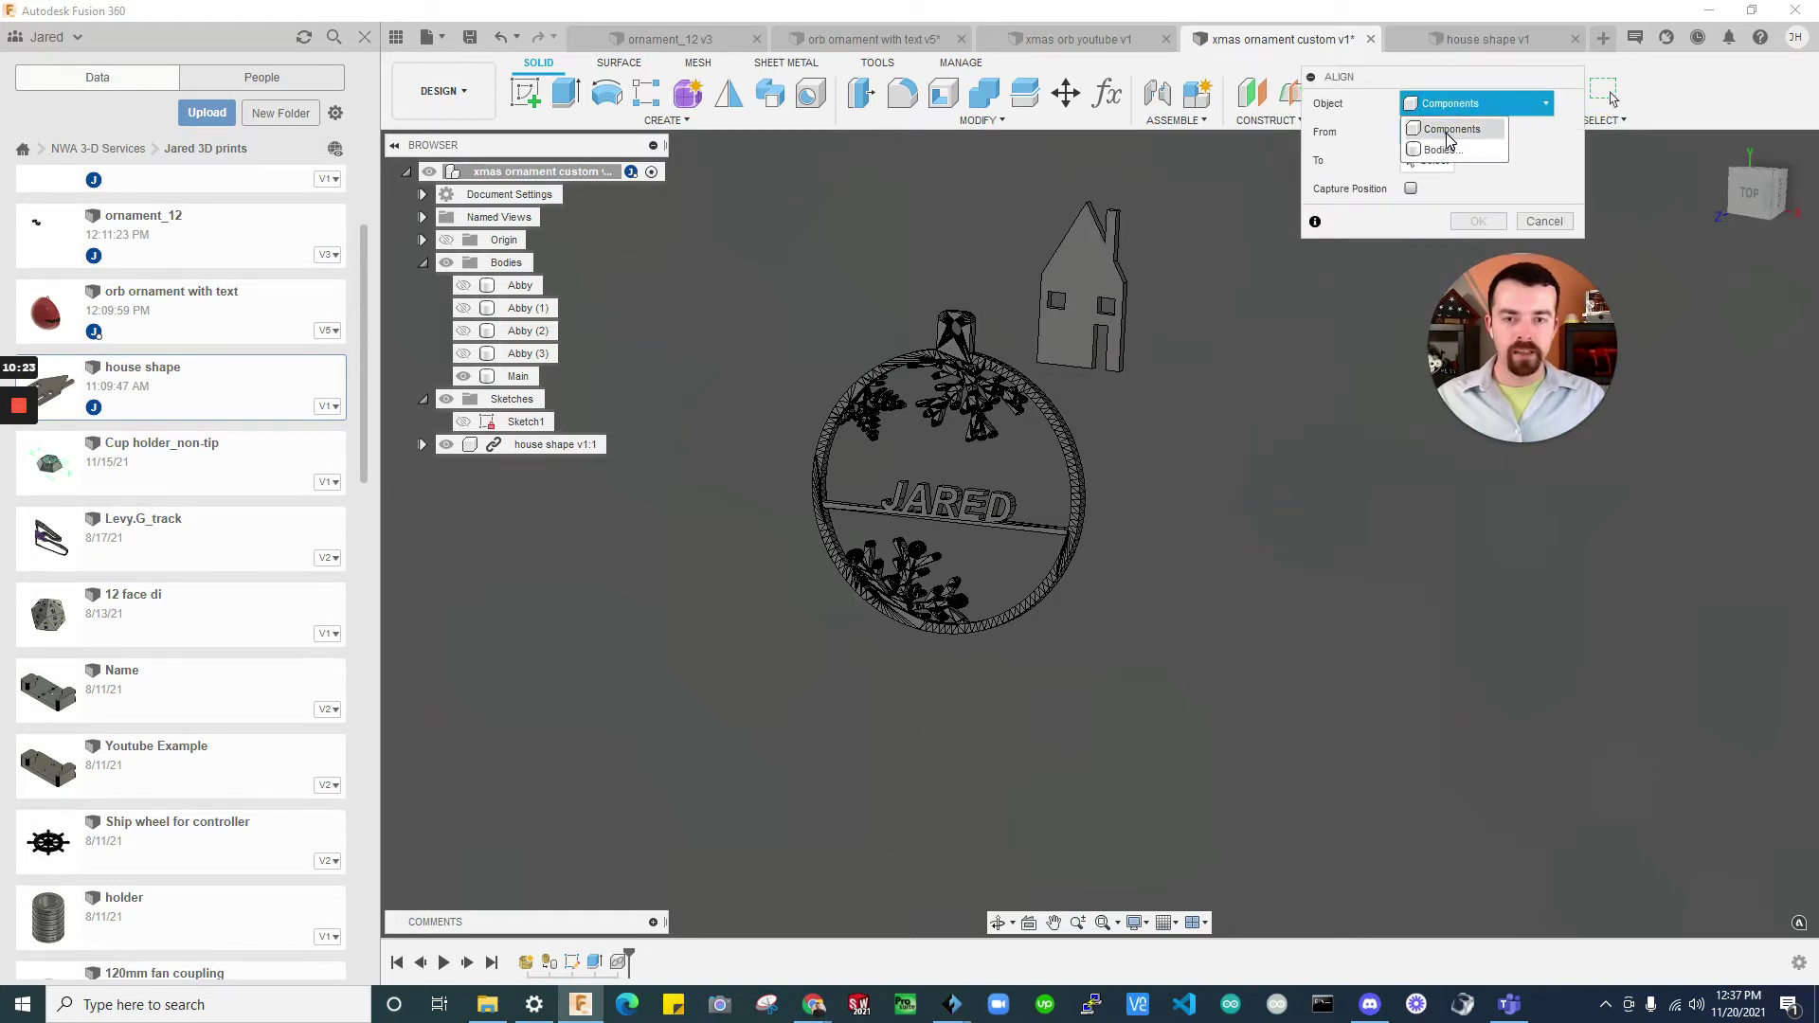
pyautogui.click(1447, 135)
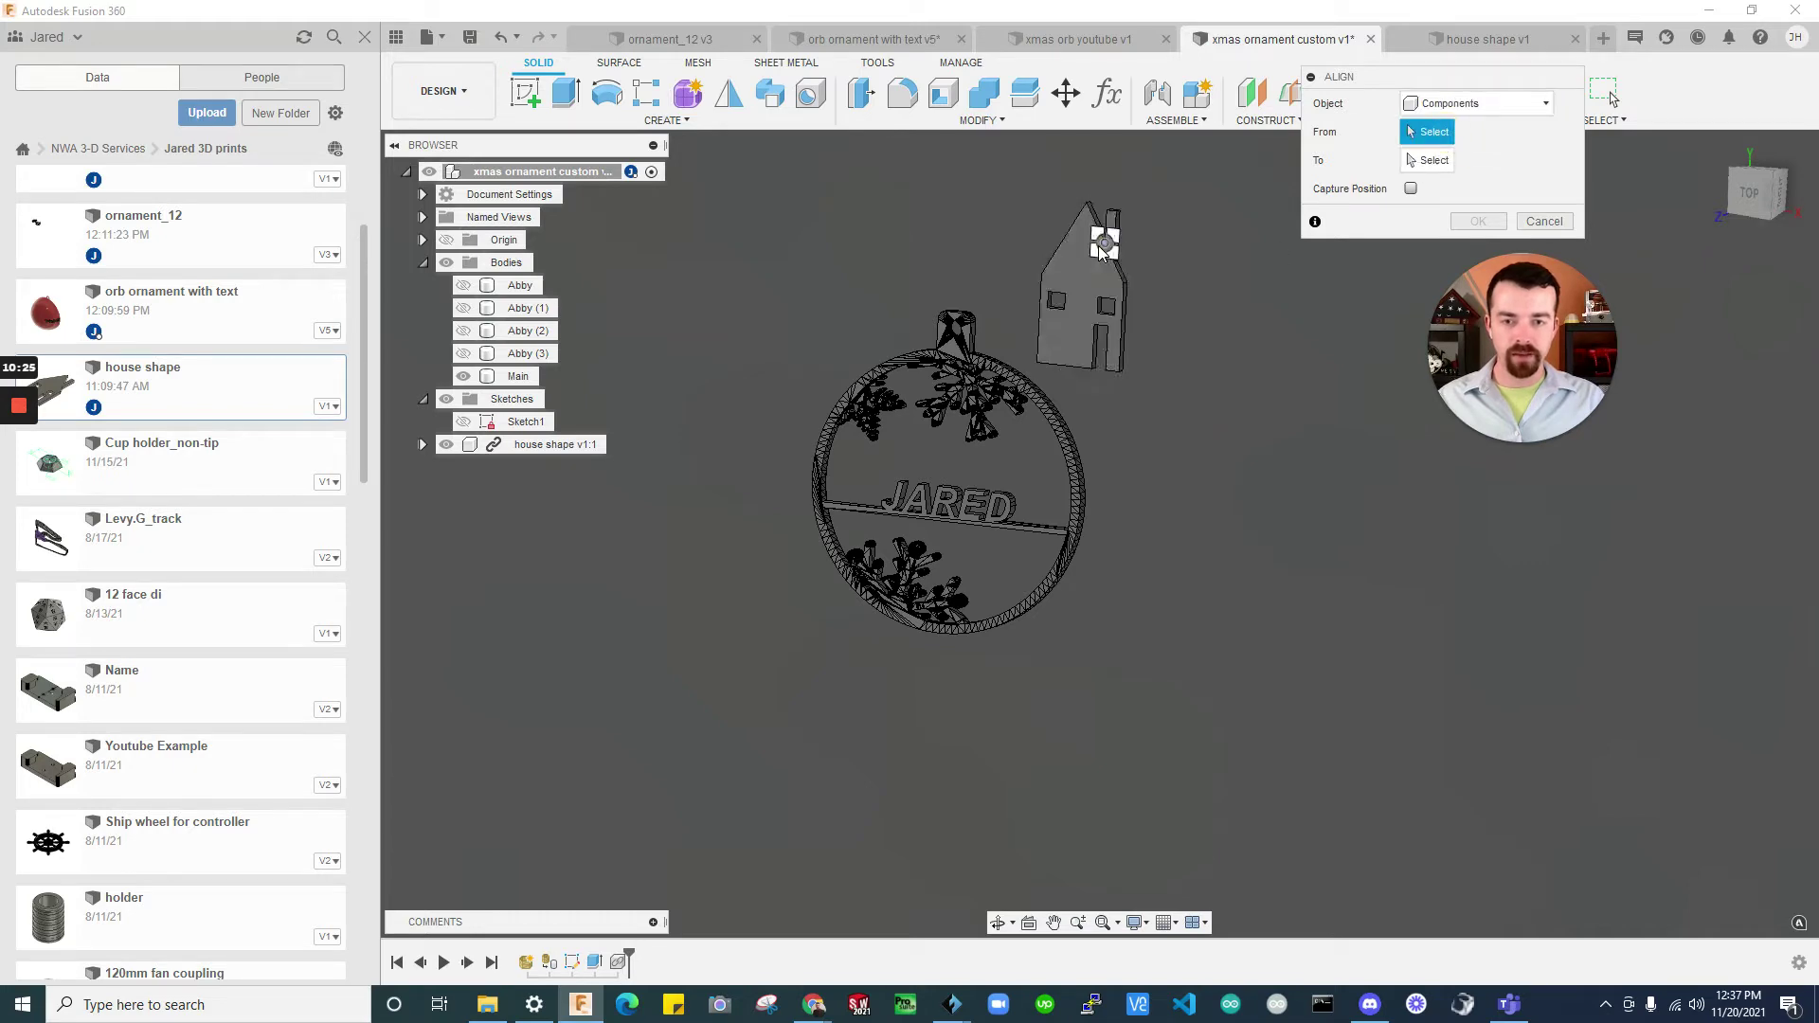
pyautogui.click(1083, 257)
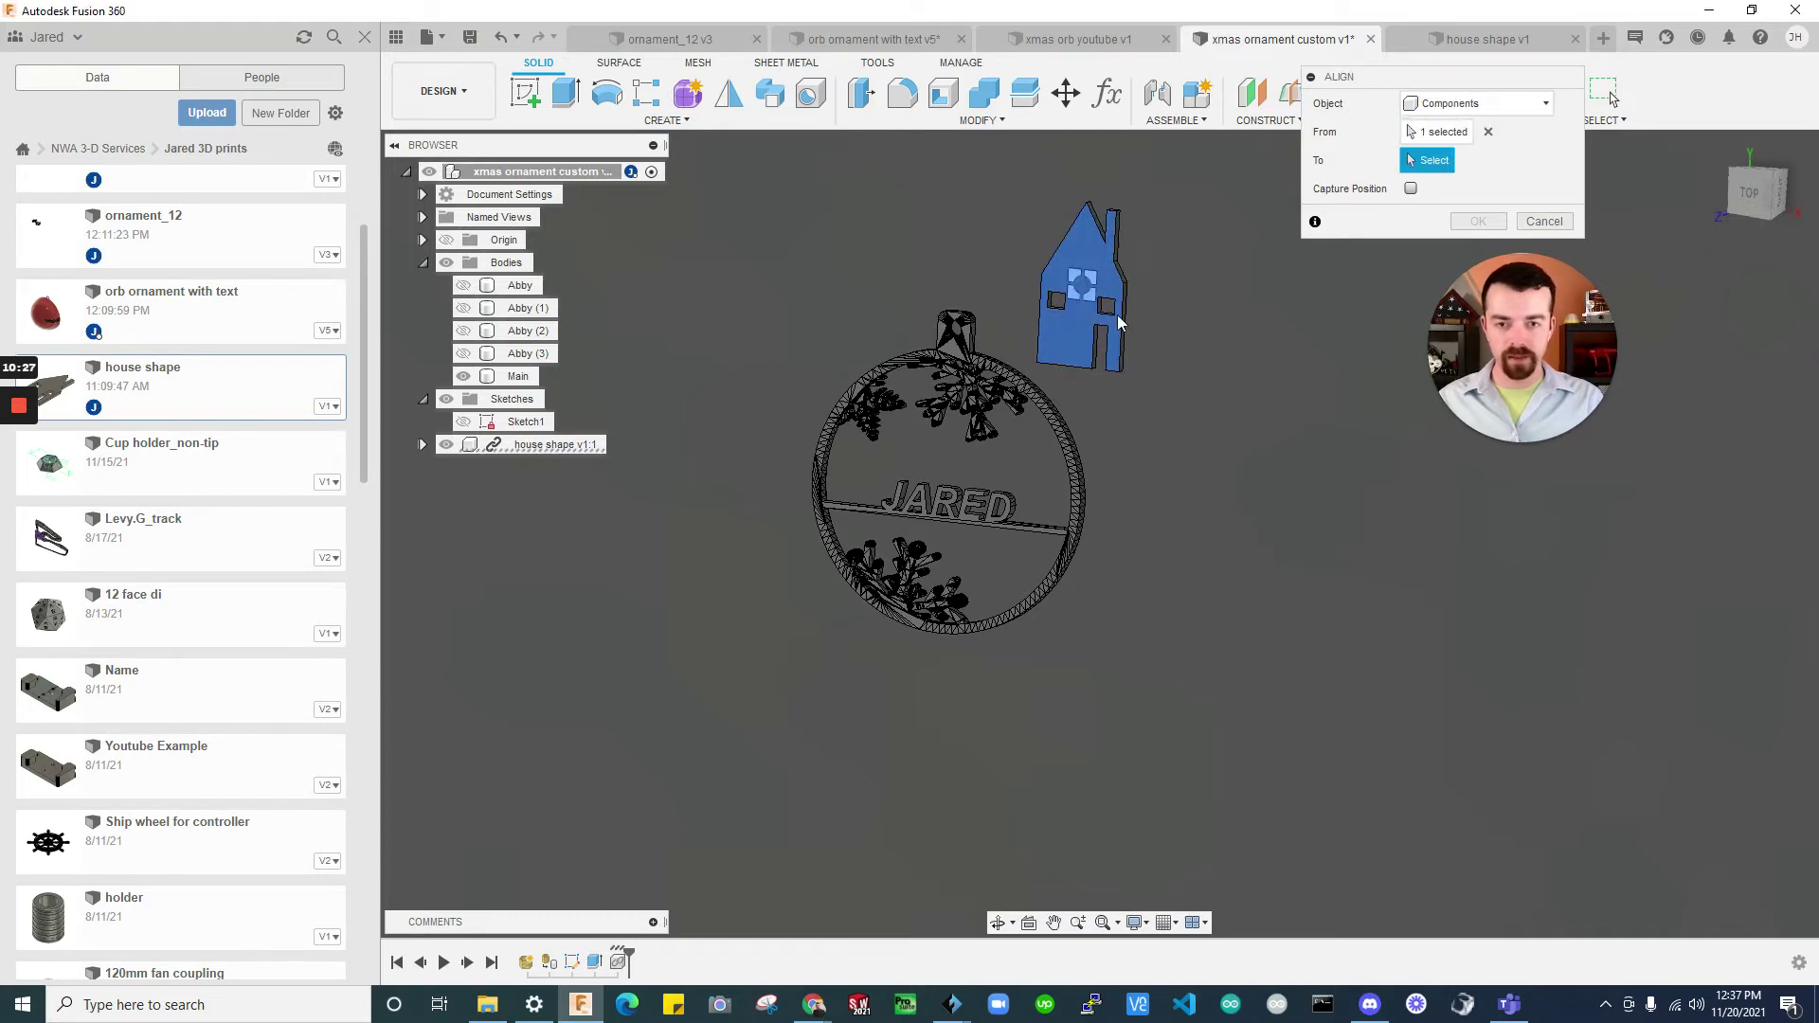
pyautogui.scroll(3, 959, 597)
pyautogui.scroll(3, 948, 530)
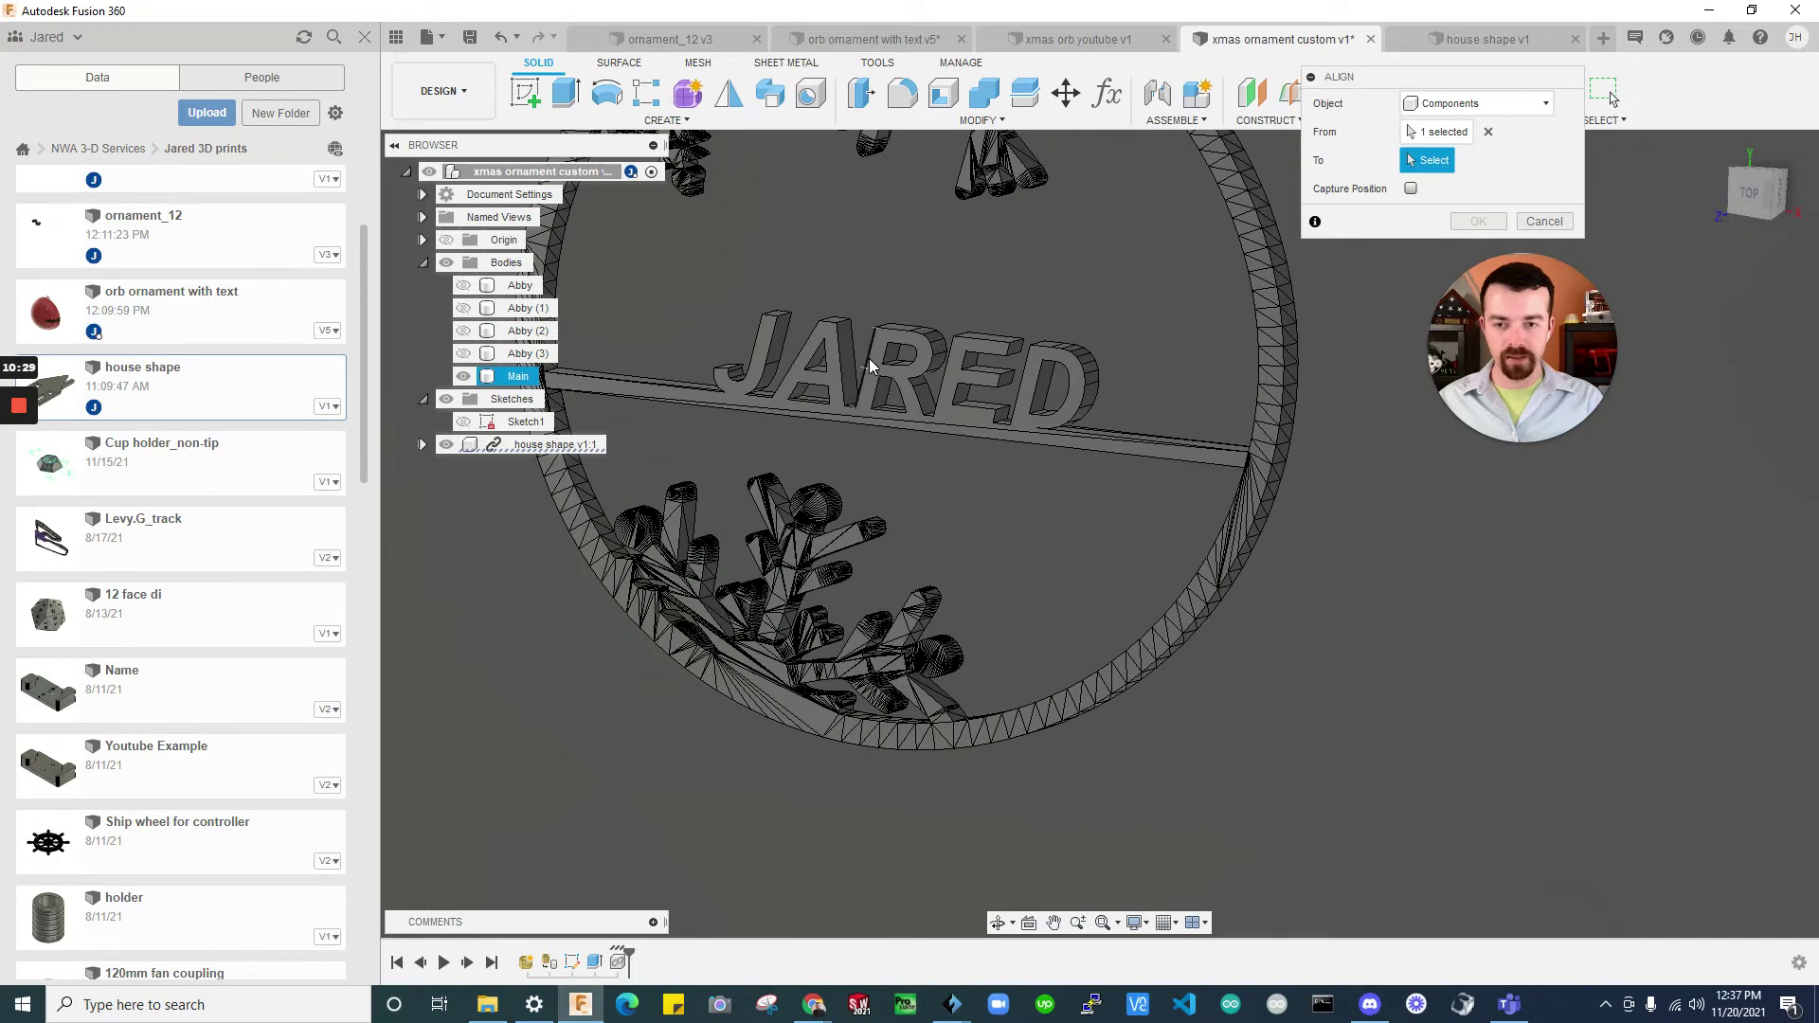
pyautogui.click(1004, 426)
pyautogui.scroll(-3, 1007, 431)
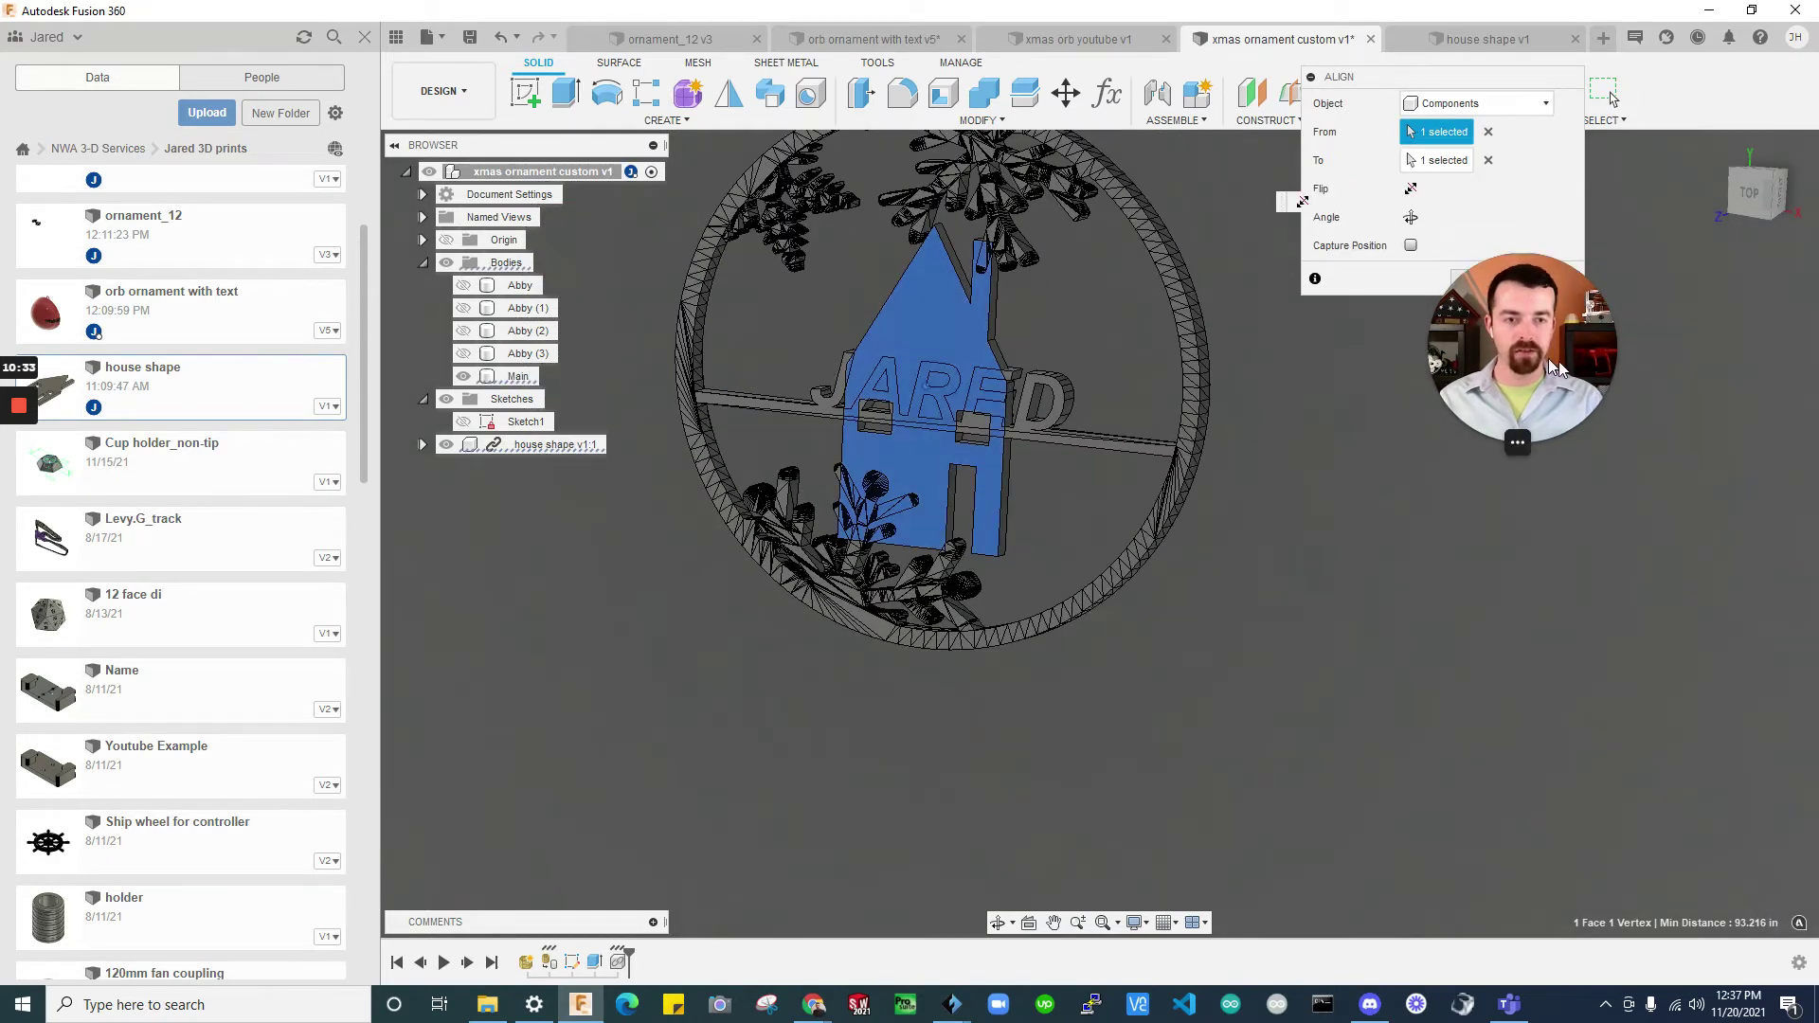
pyautogui.click(1477, 280)
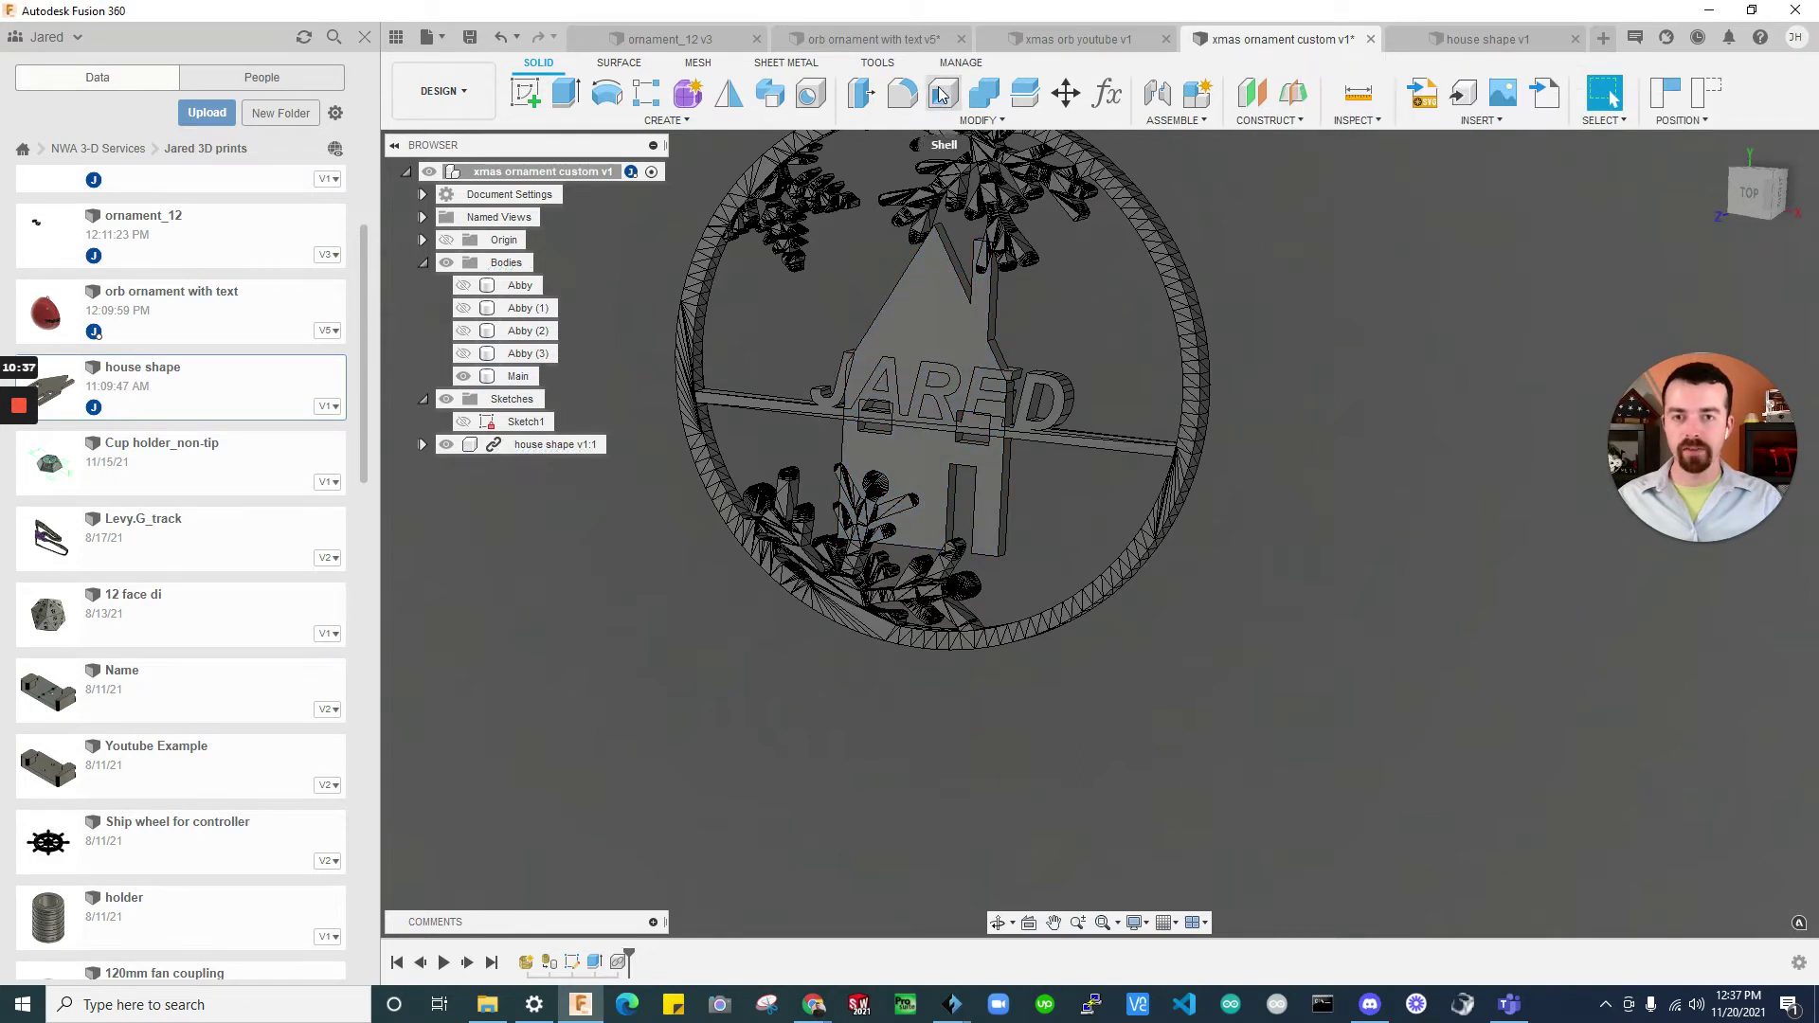
# Use free Move on the house component to shift it below the name and tilt it counterclockwise across the frame's lower right edge
pyautogui.click(1066, 92)
pyautogui.click(942, 434)
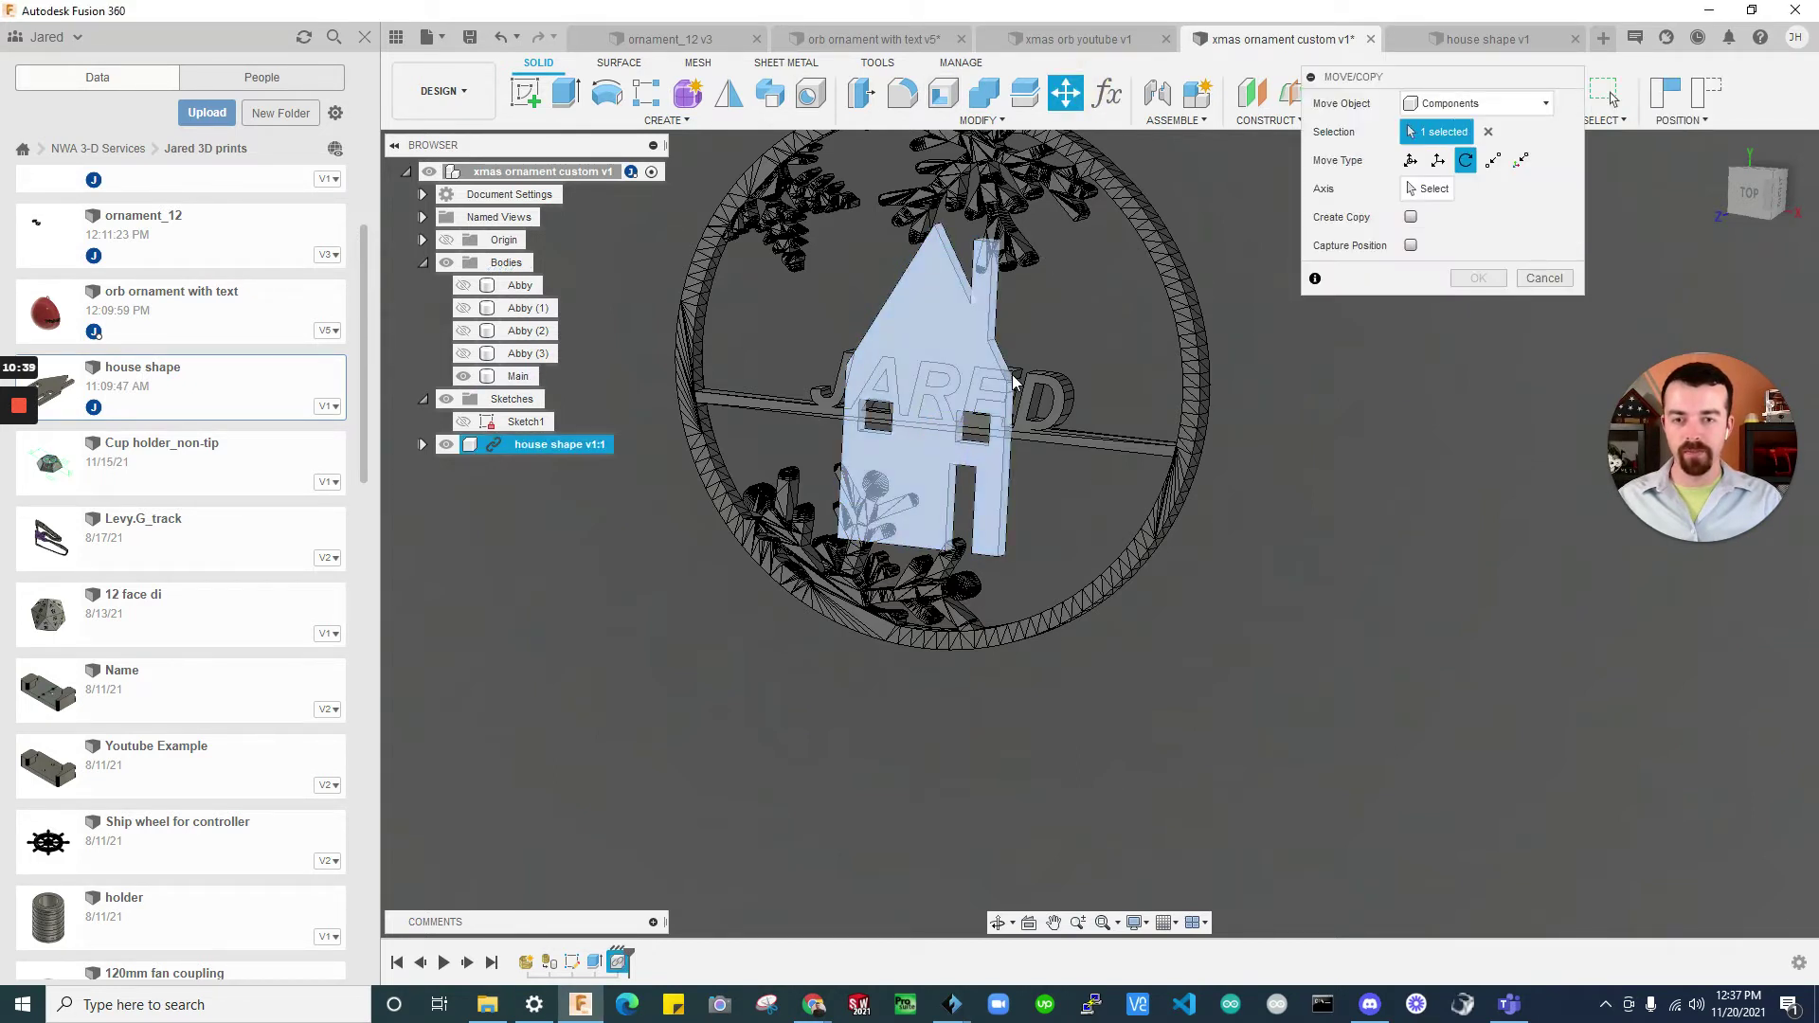
pyautogui.keyDown('shift'); pyautogui.moveTo(1004, 389); pyautogui.dragTo(639, 471, button='middle'); pyautogui.keyUp('shift')
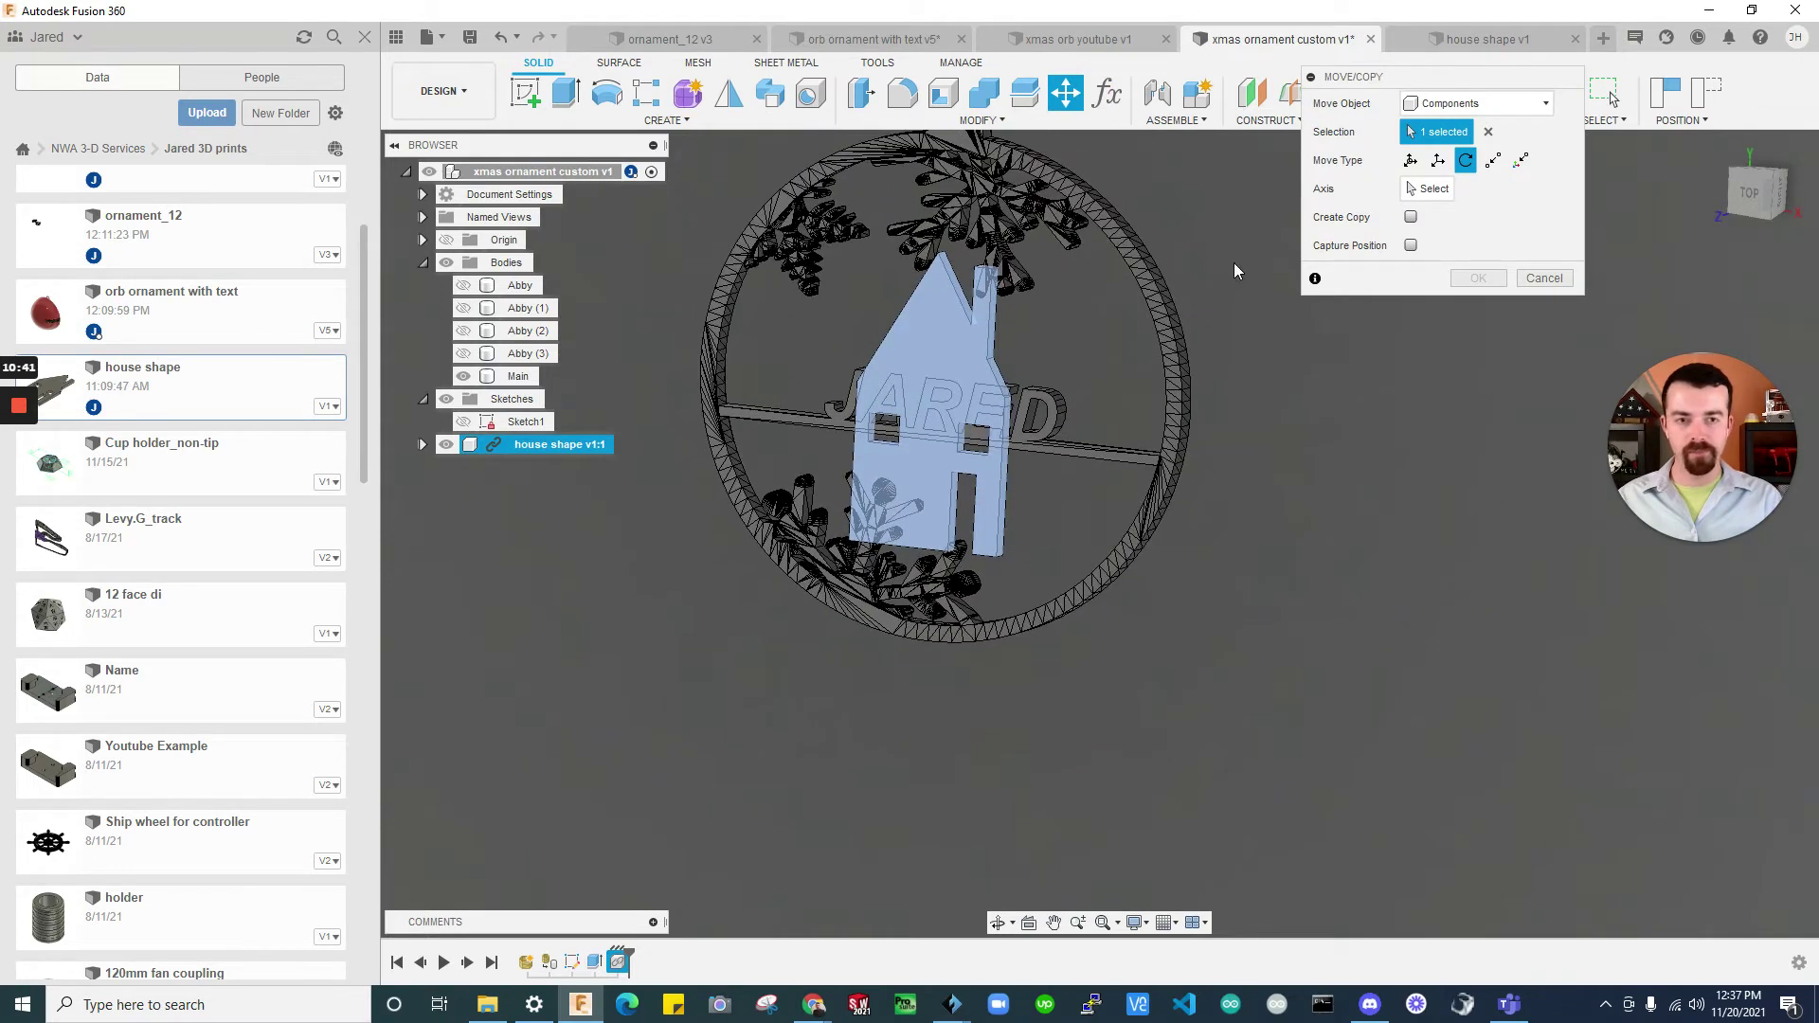
pyautogui.click(1410, 161)
pyautogui.moveTo(942, 324); pyautogui.dragTo(989, 501)
pyautogui.moveTo(1121, 487); pyautogui.dragTo(1087, 507)
pyautogui.click(1477, 448)
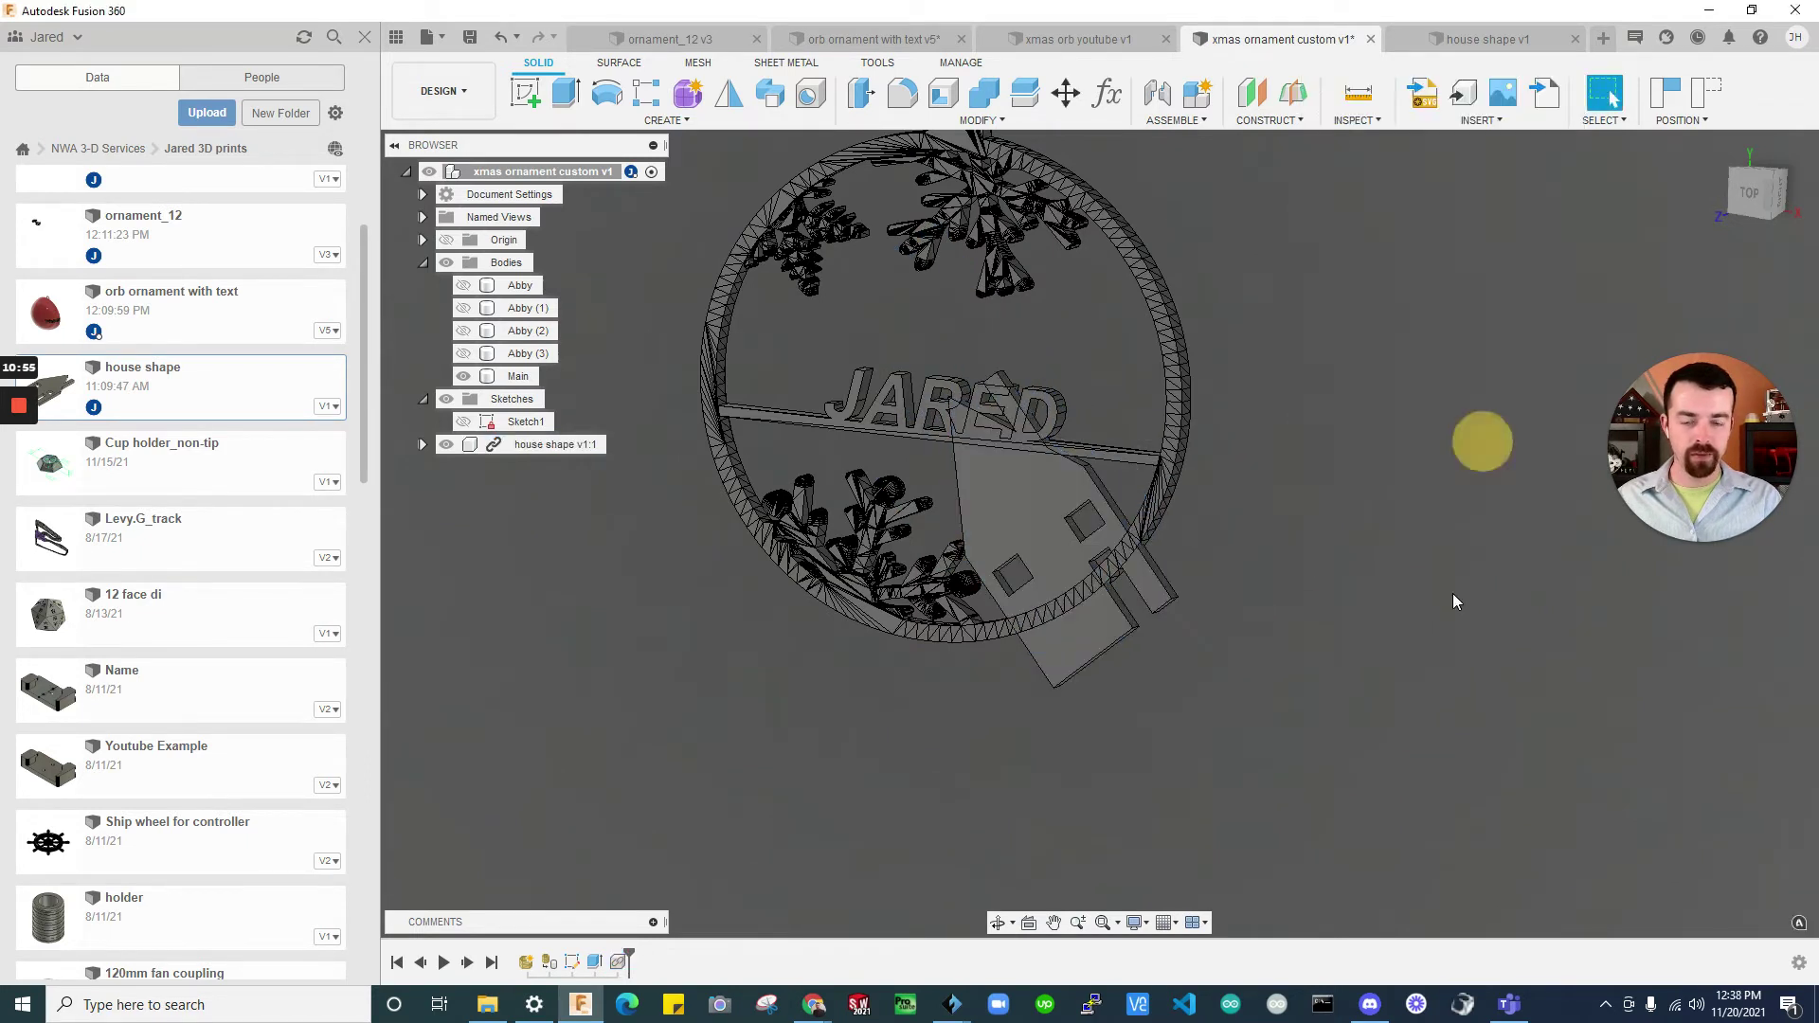
pyautogui.click(979, 120)
pyautogui.click(928, 248)
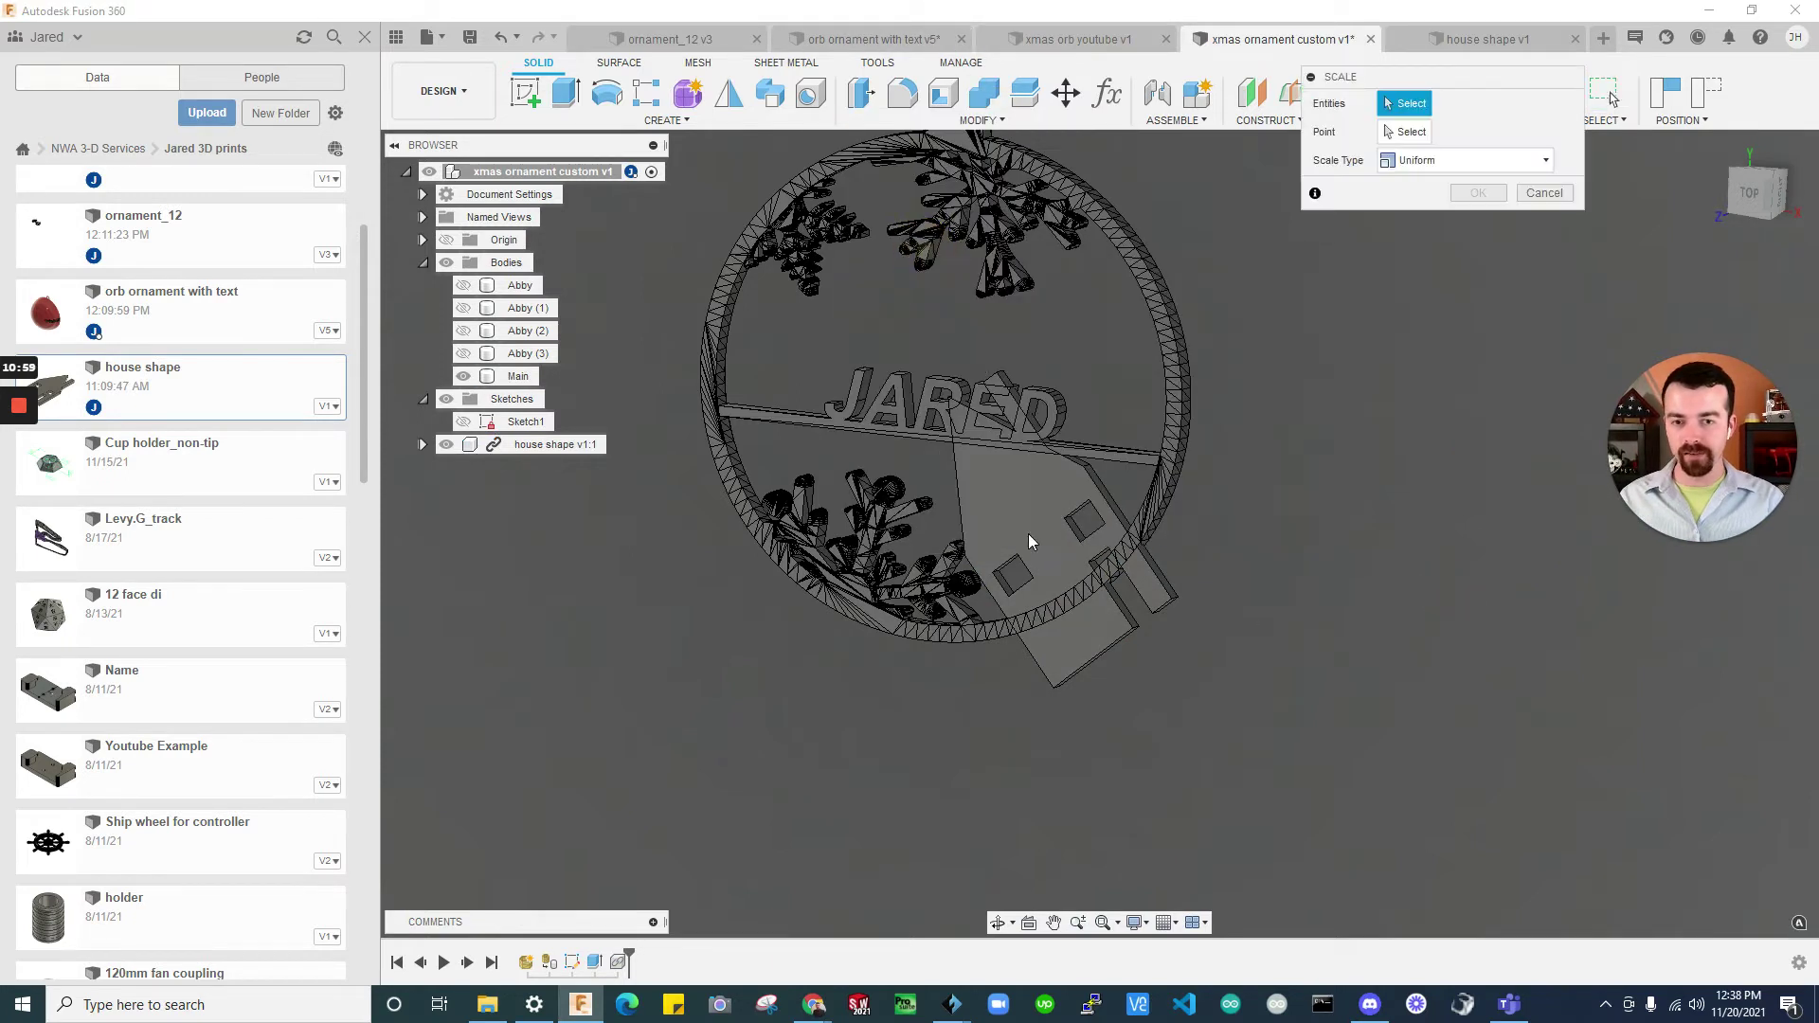
pyautogui.press('Escape')
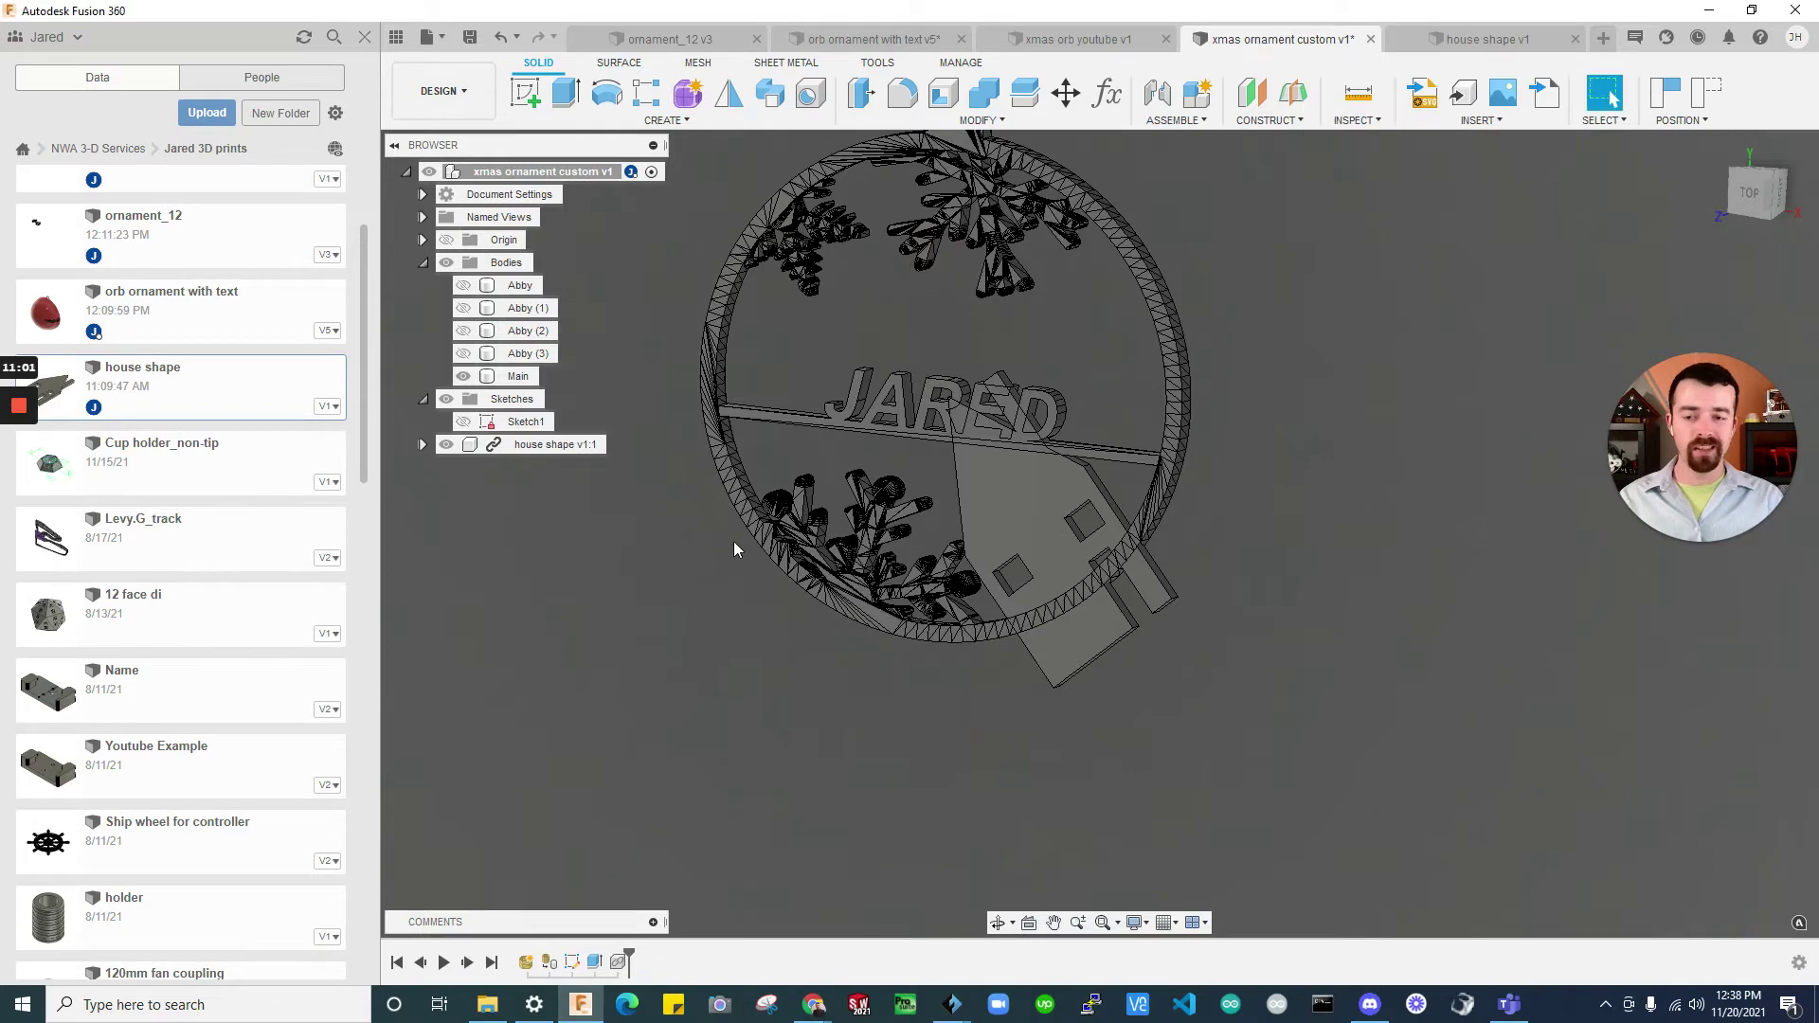
# Break the house shape component's link to its source design, and hide the project file list
pyautogui.rightClick(571, 445)
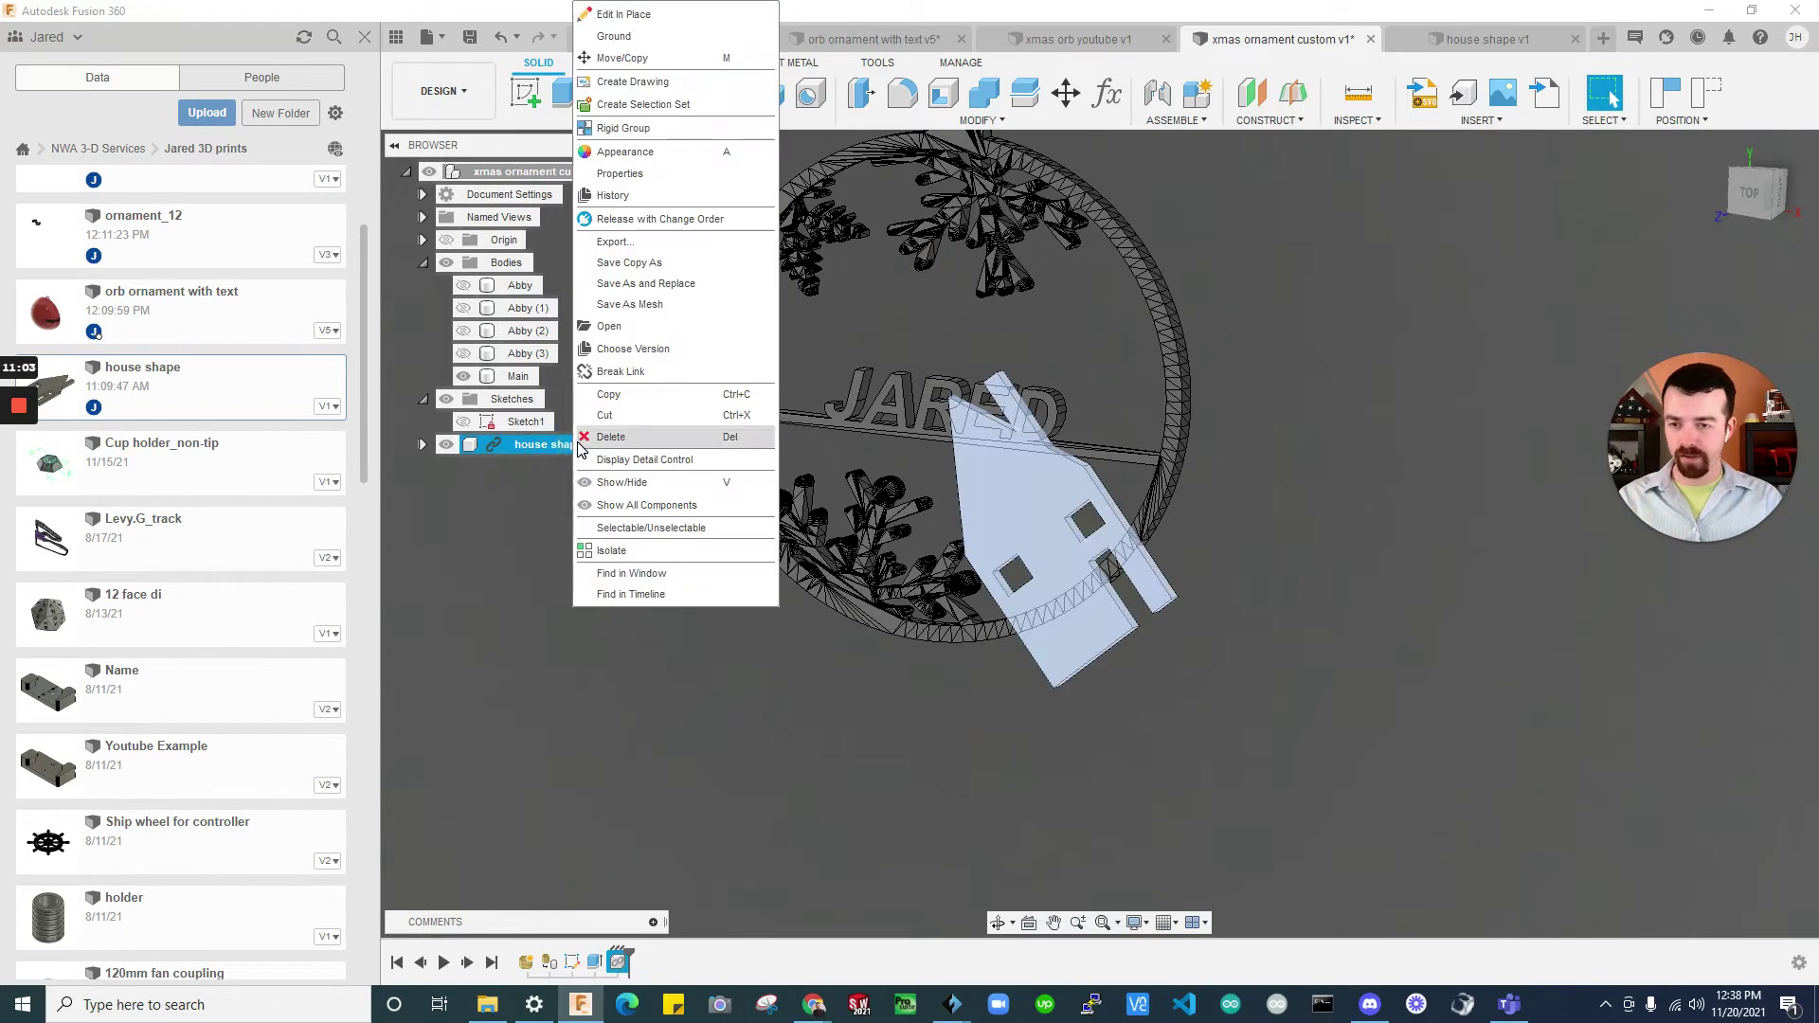
pyautogui.click(603, 371)
pyautogui.click(999, 530)
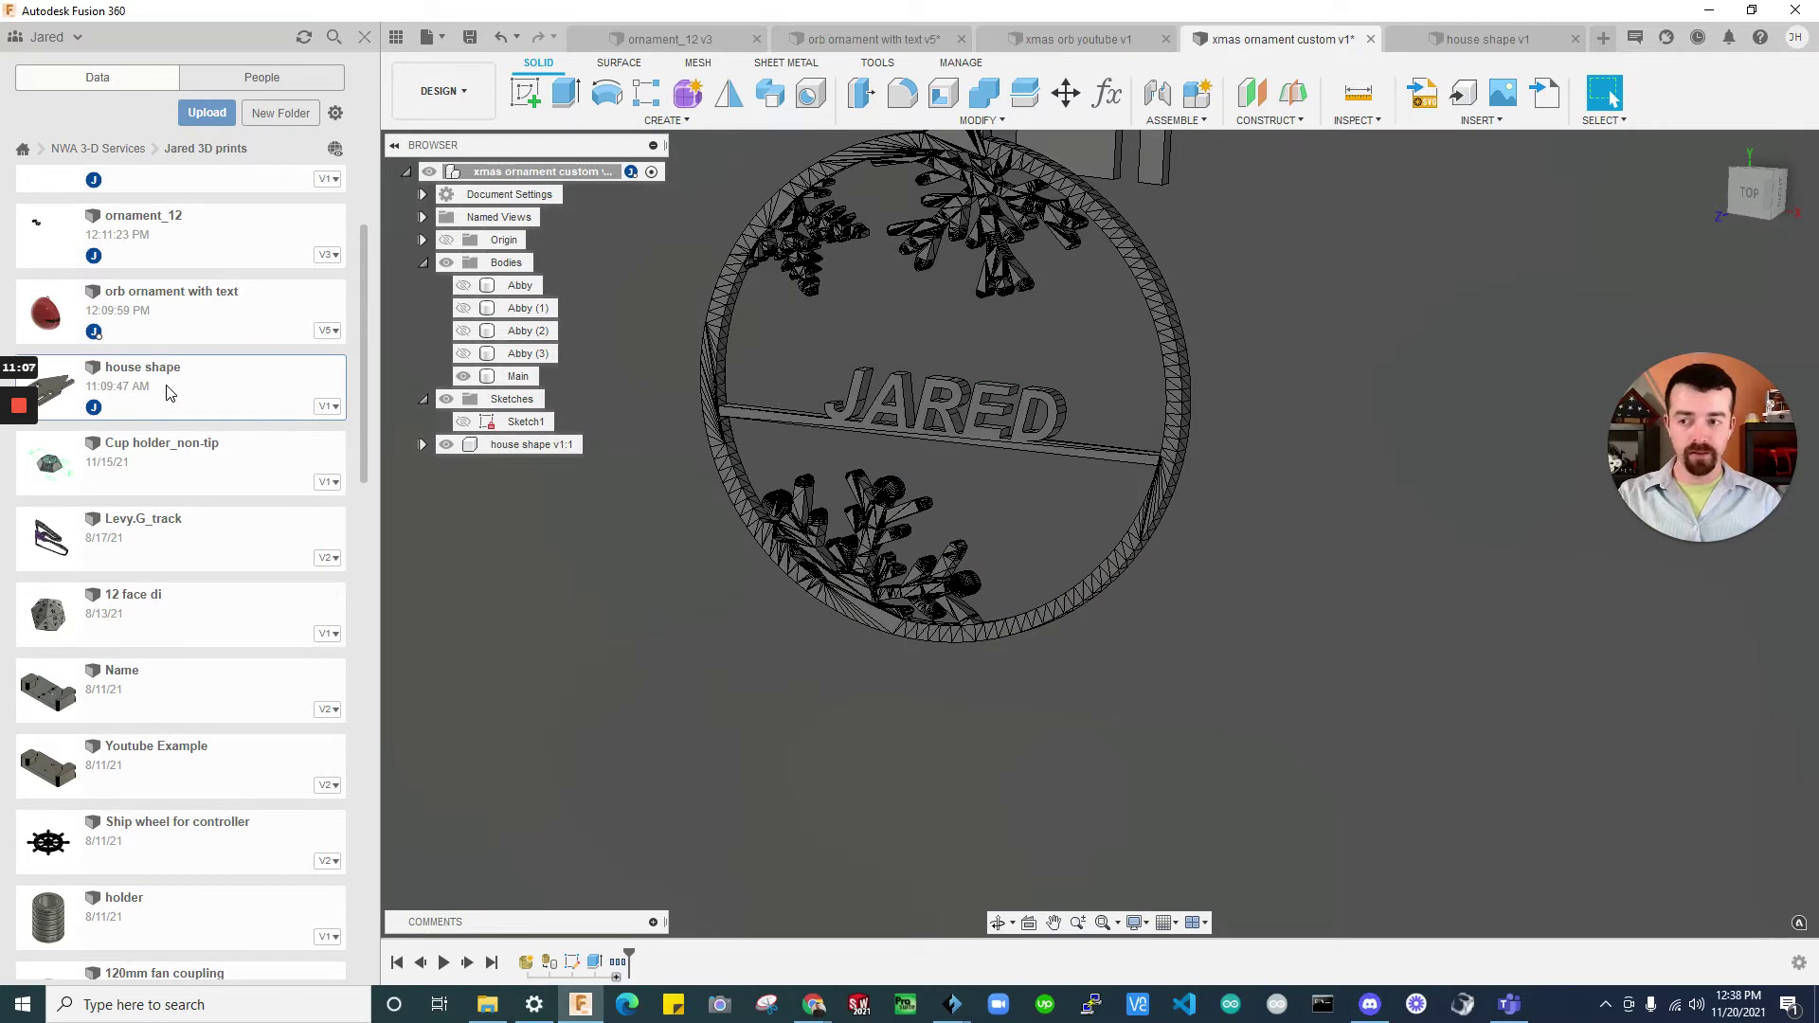
pyautogui.click(367, 39)
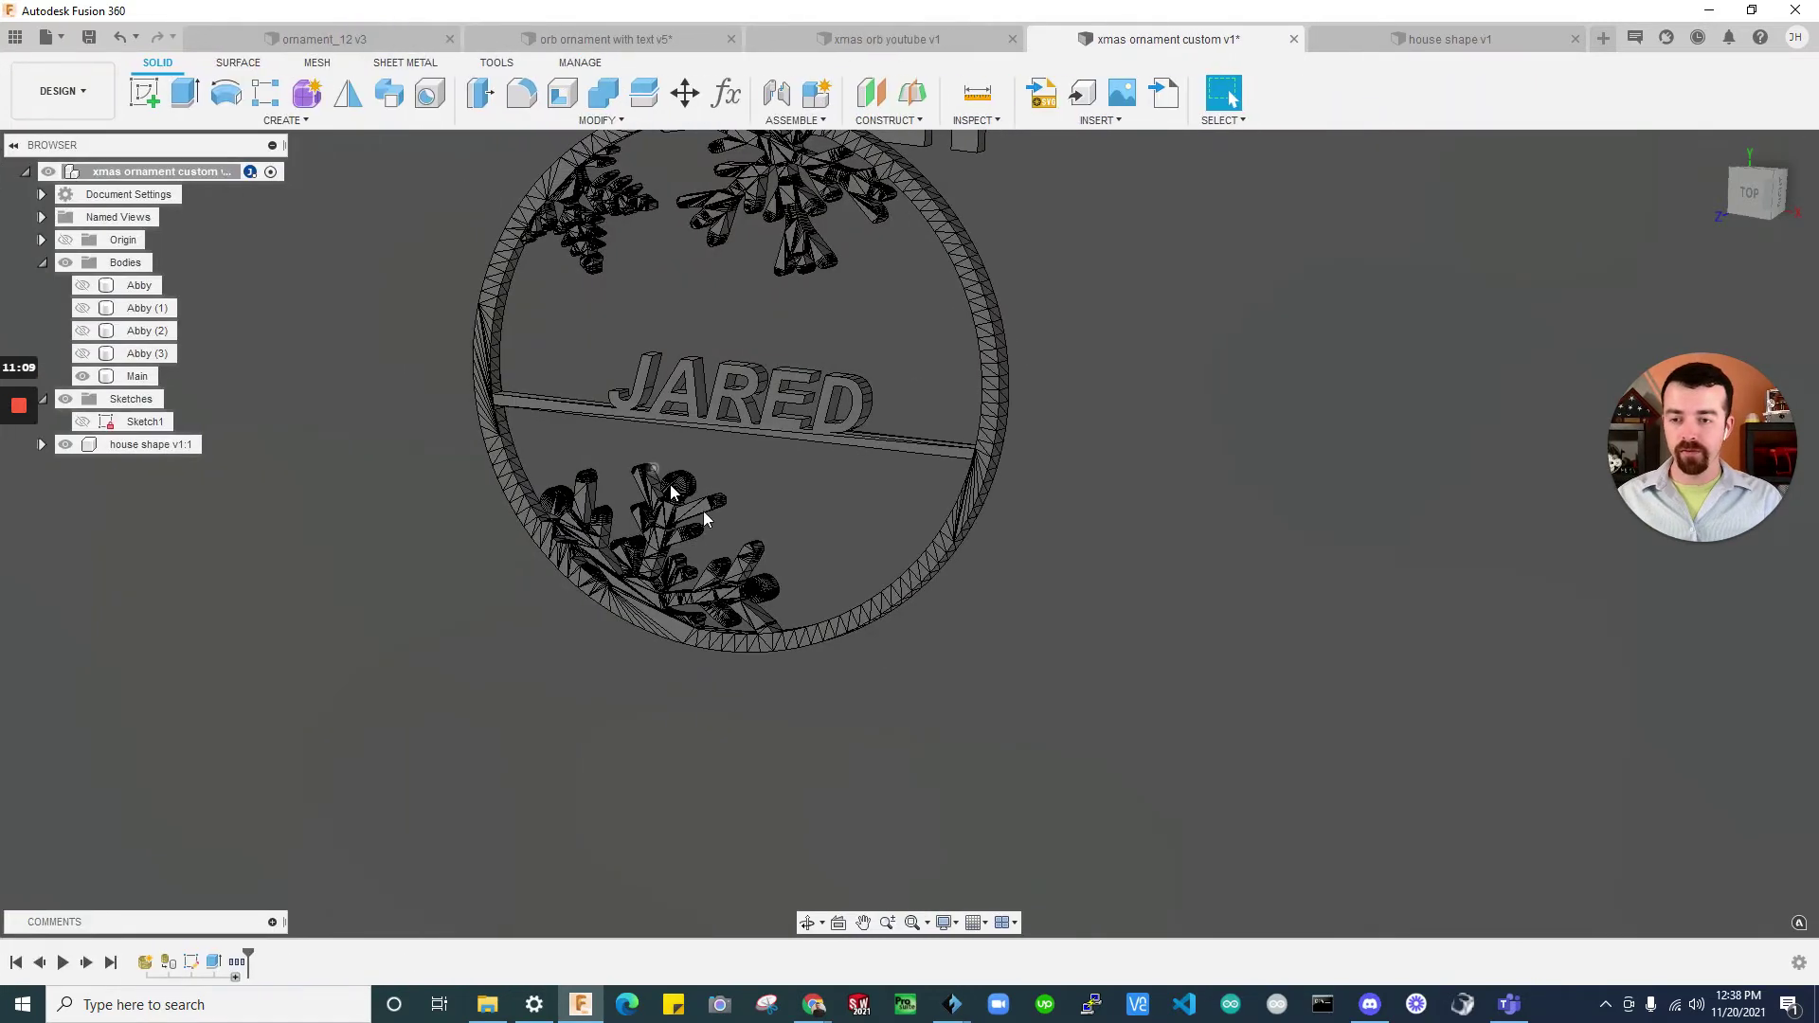
# Align the house component's front face with the front face of the raised name, and accept the alignment
pyautogui.scroll(-4, 1122, 470)
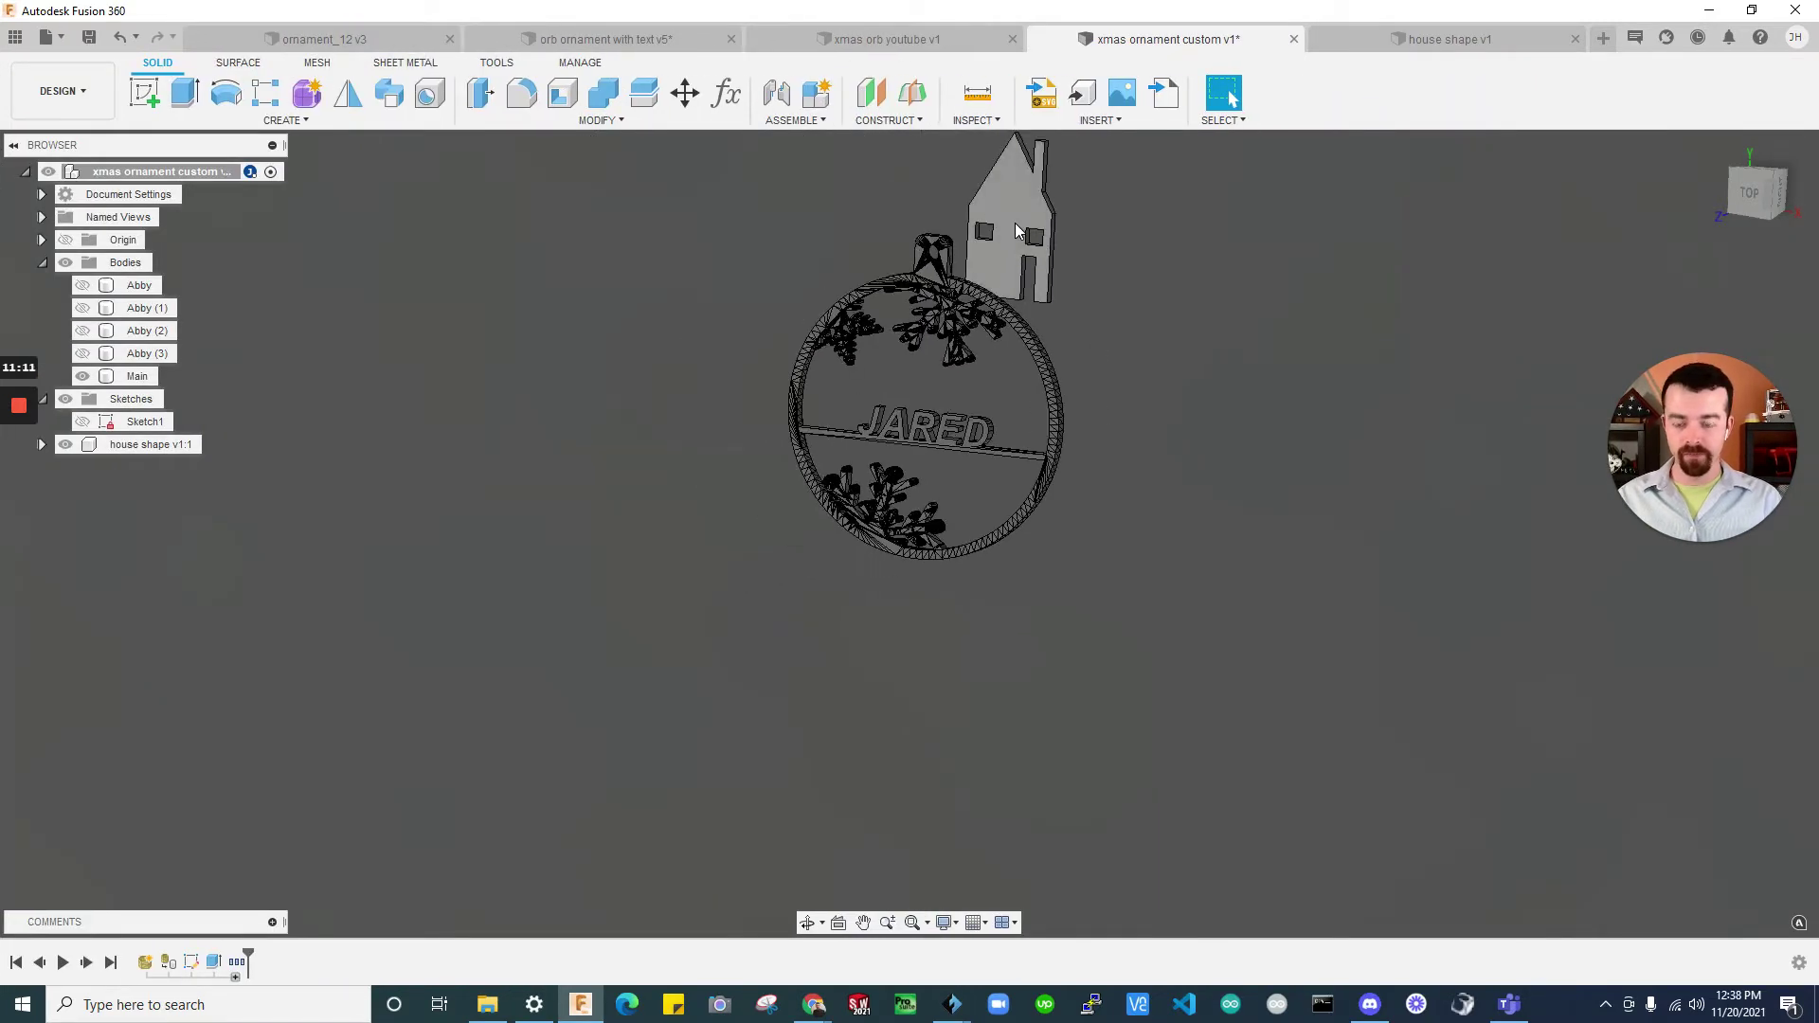
pyautogui.write('sAL')
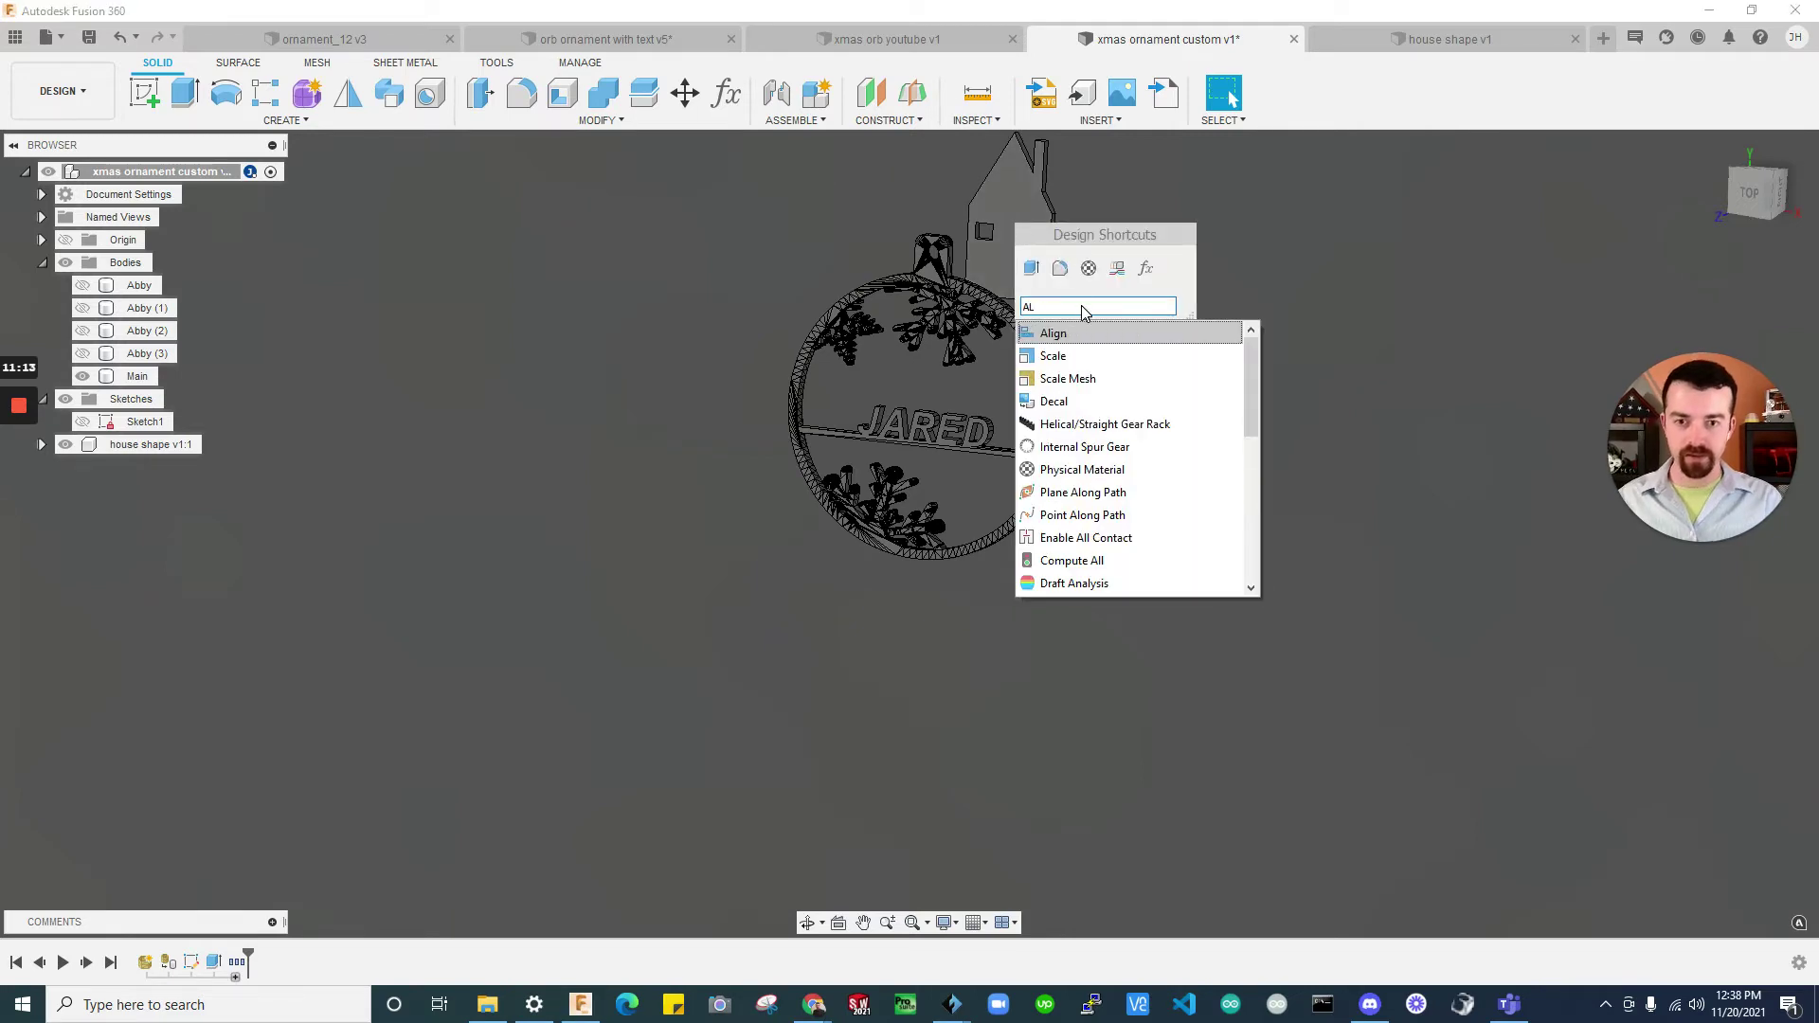
pyautogui.click(1055, 333)
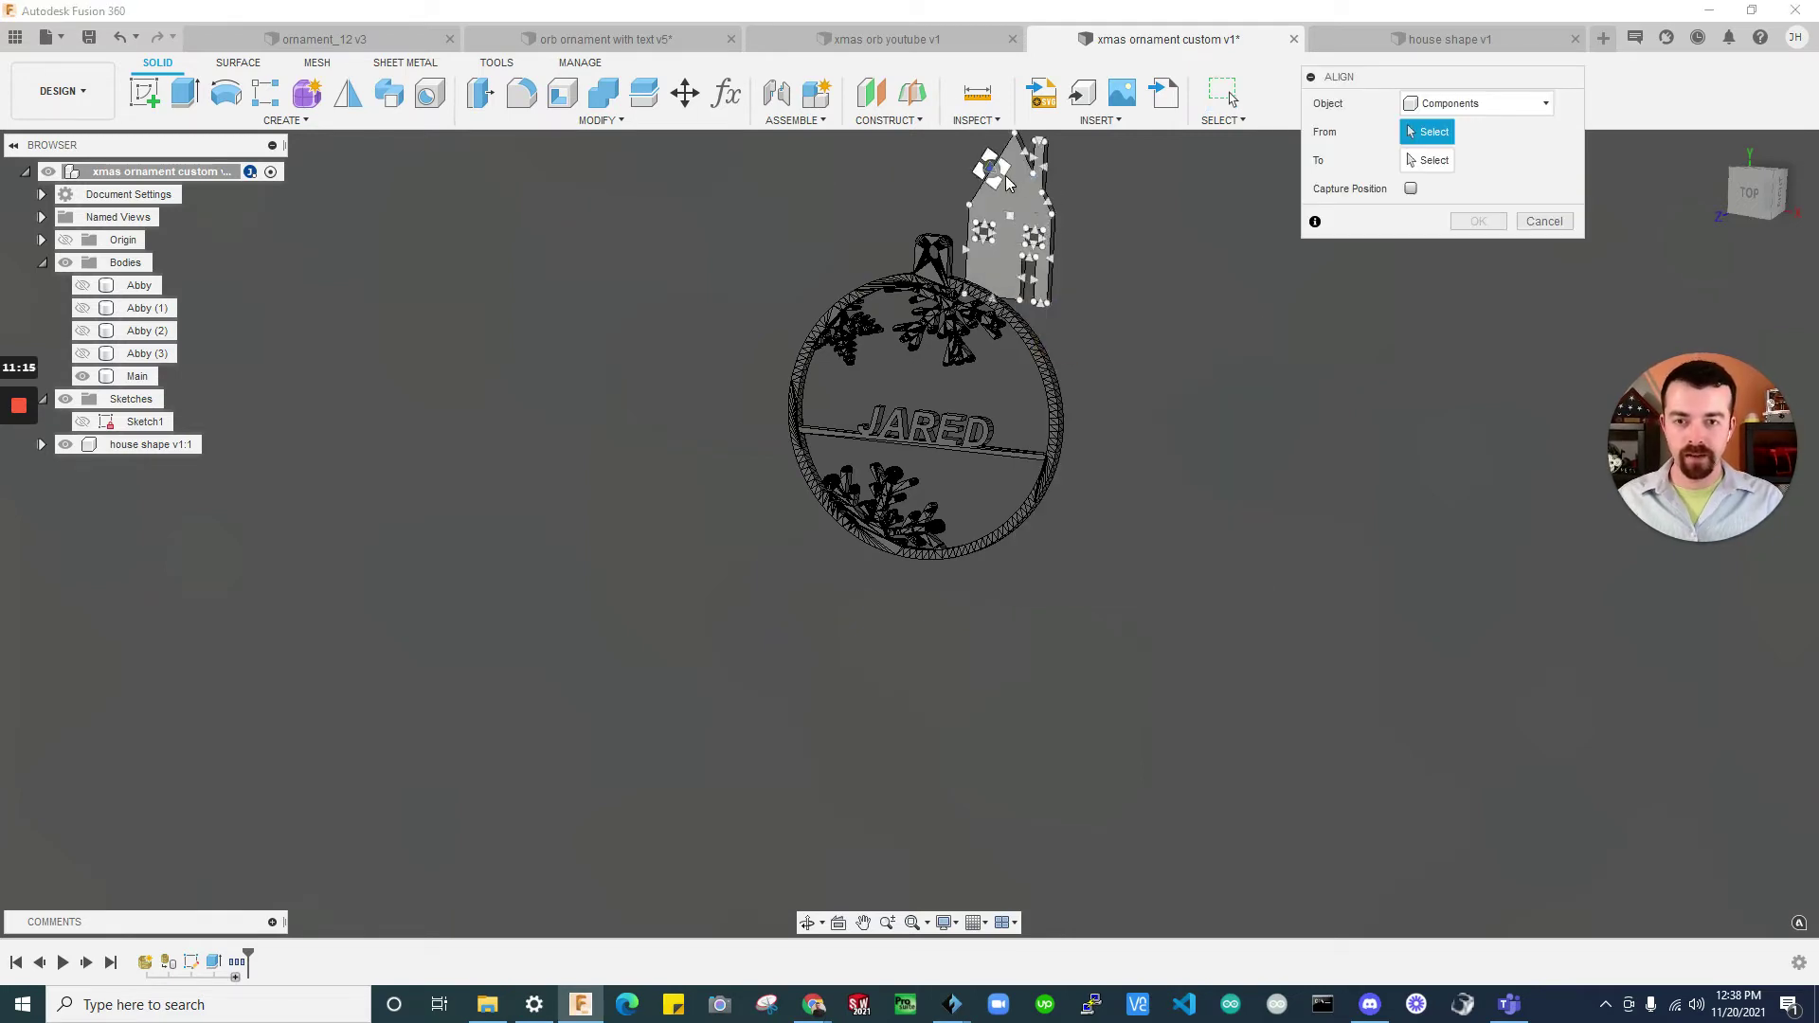
pyautogui.click(1007, 183)
pyautogui.scroll(8, 938, 407)
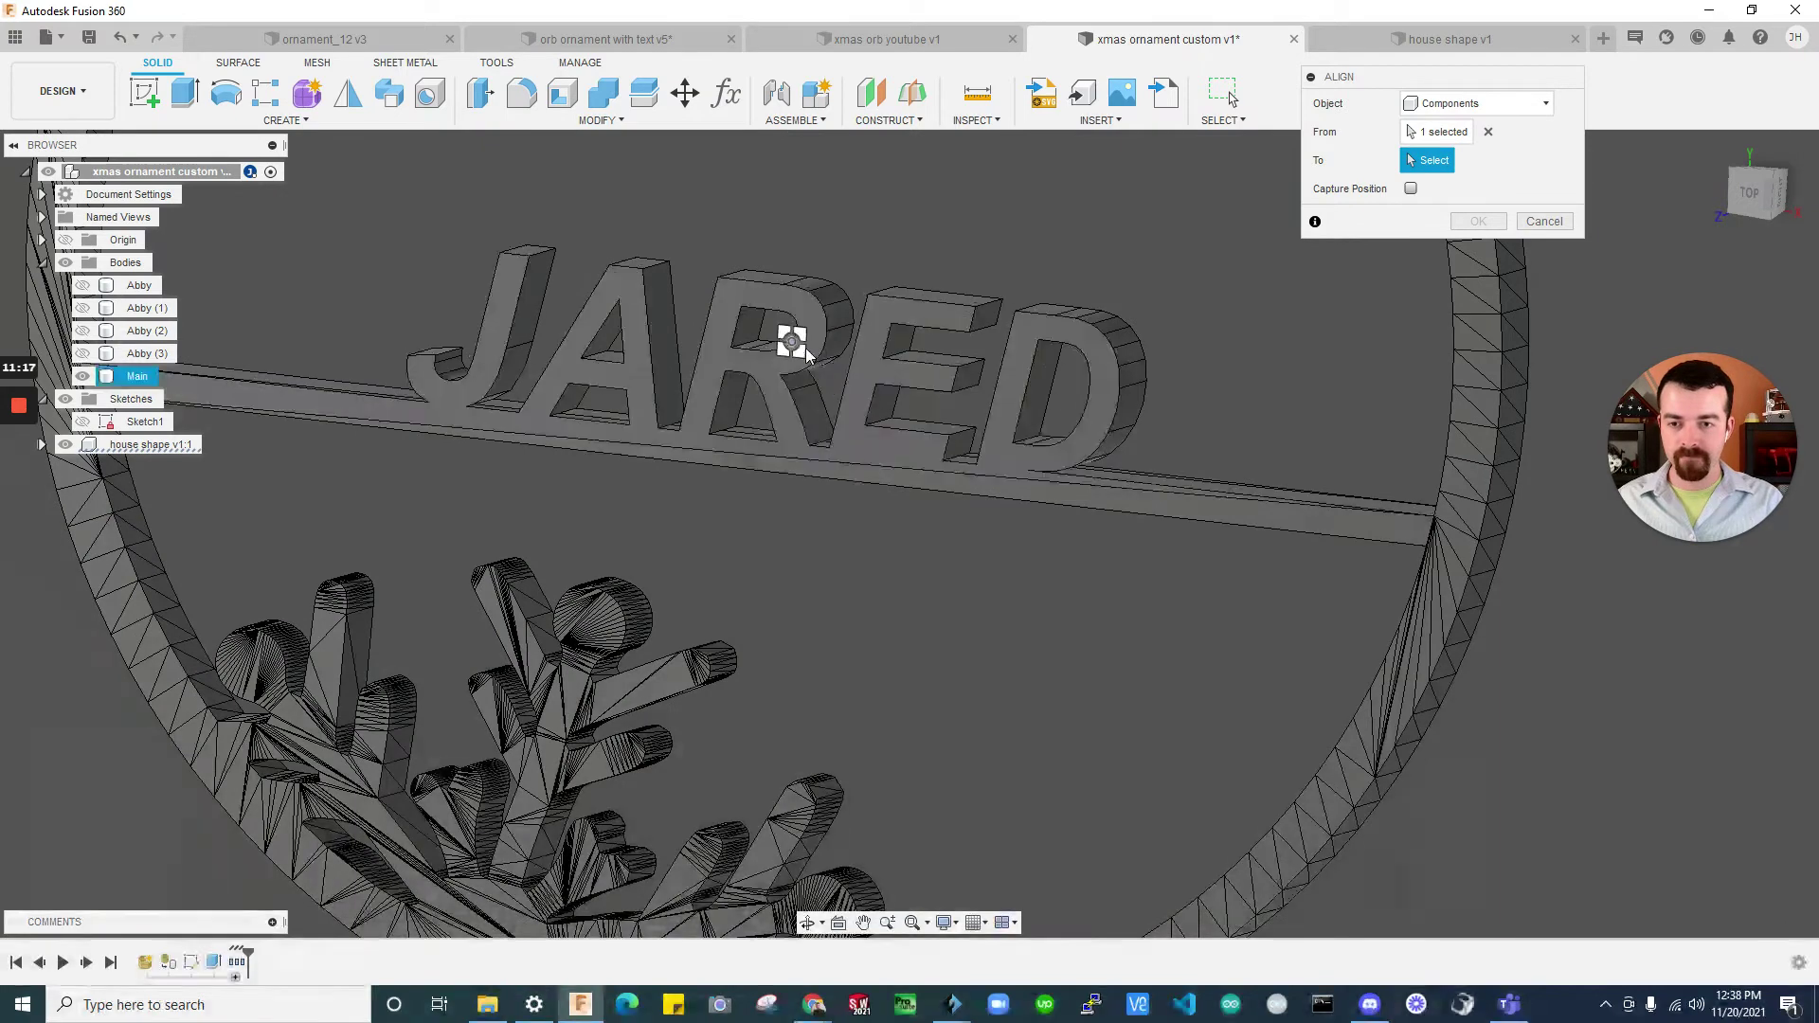
pyautogui.click(792, 343)
pyautogui.scroll(-6, 989, 505)
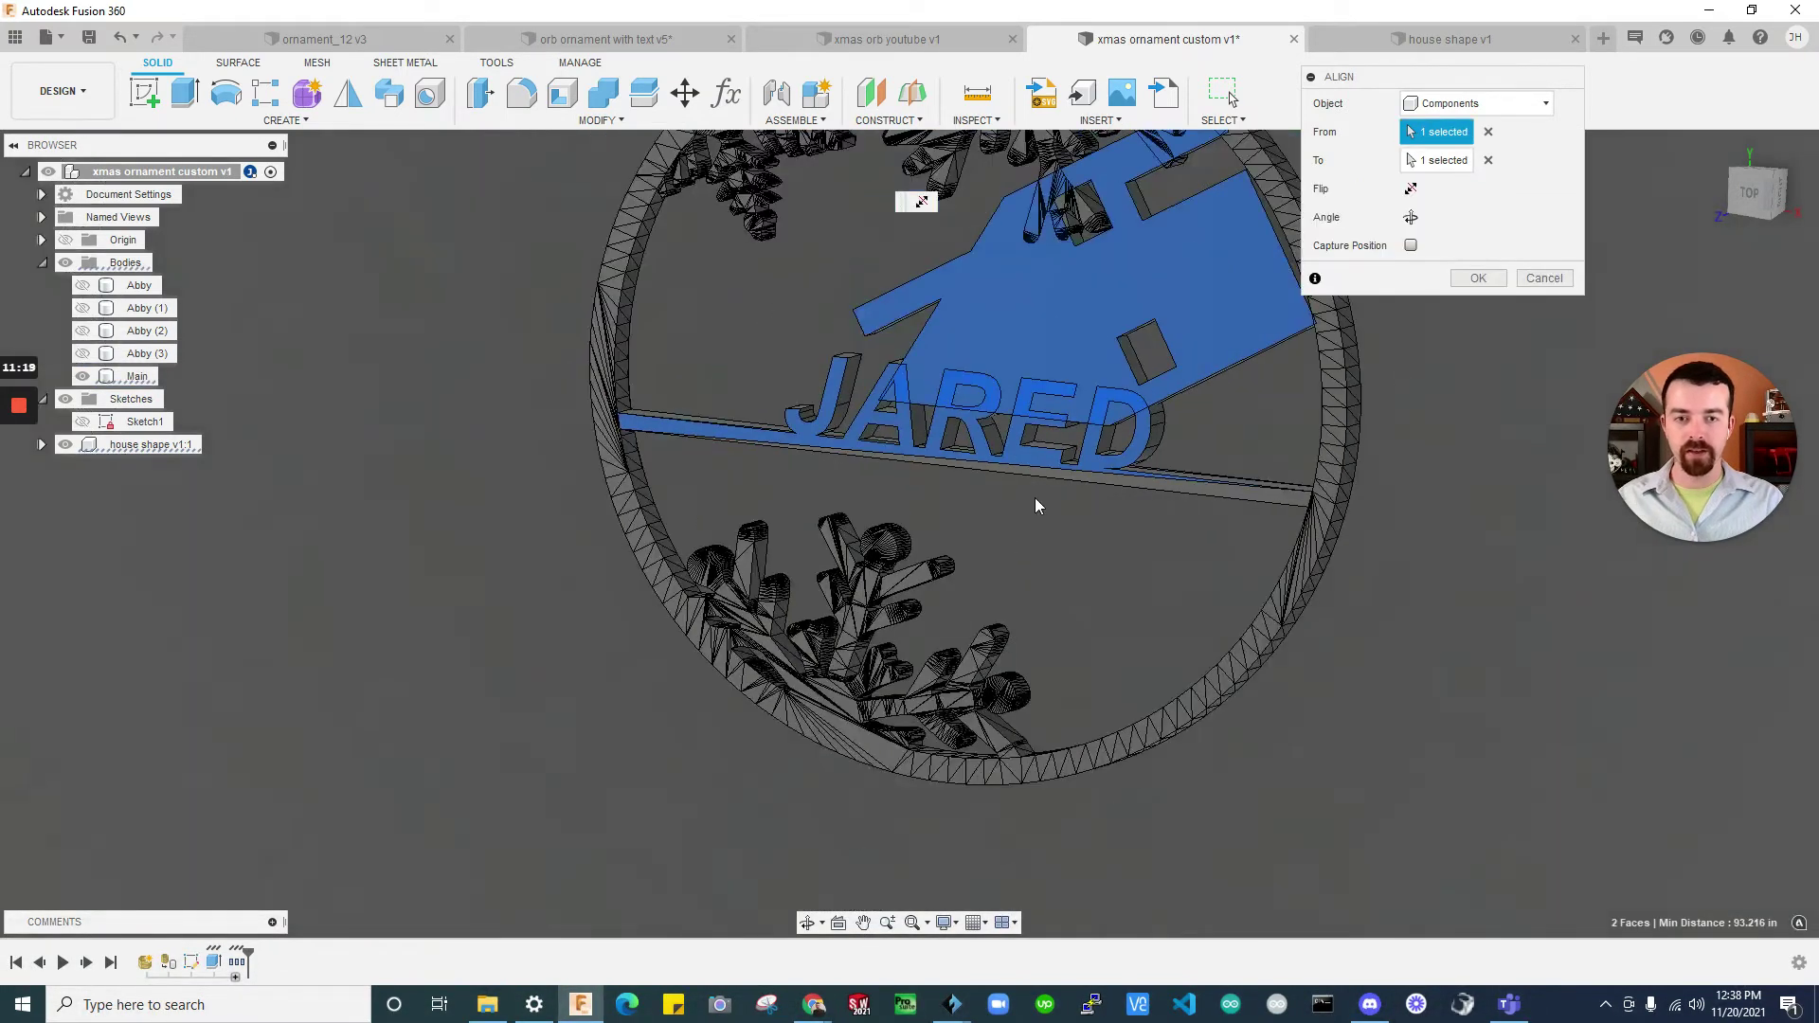
pyautogui.click(1478, 278)
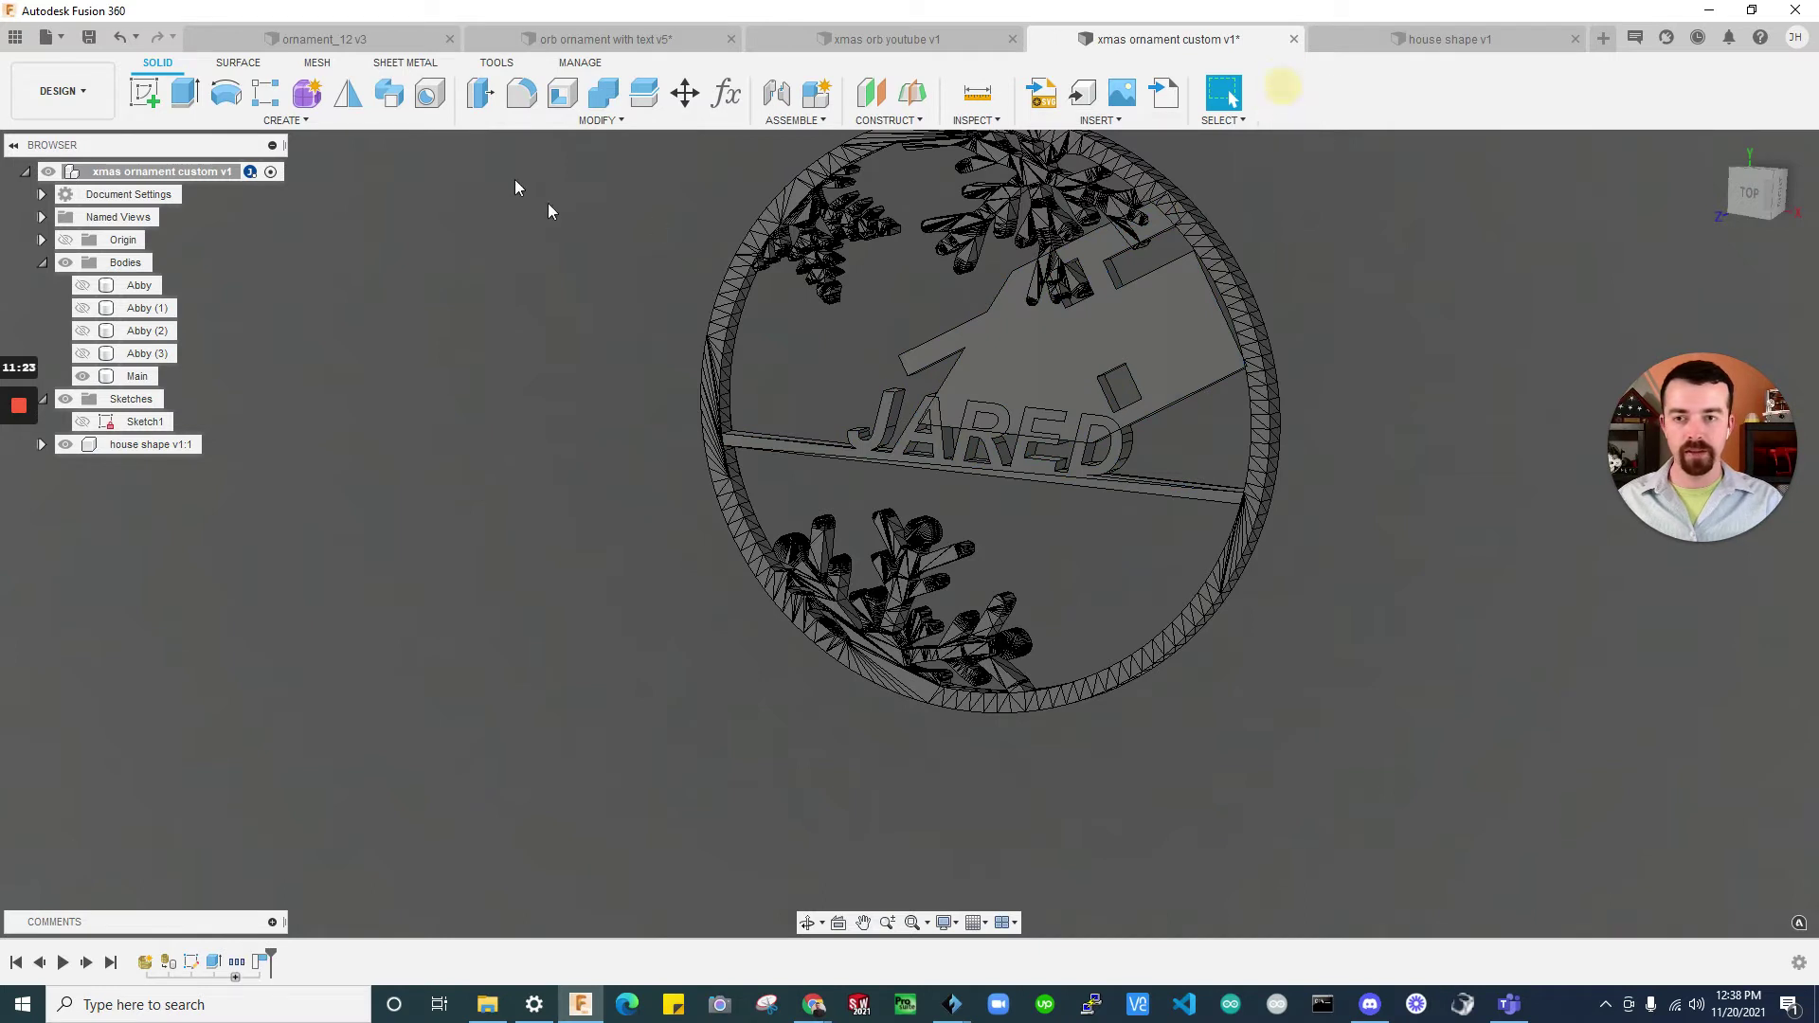
# Scale the house shape uniformly by a factor of about 0.47, using the notch corner beside its narrow strip as the scale point
pyautogui.click(599, 121)
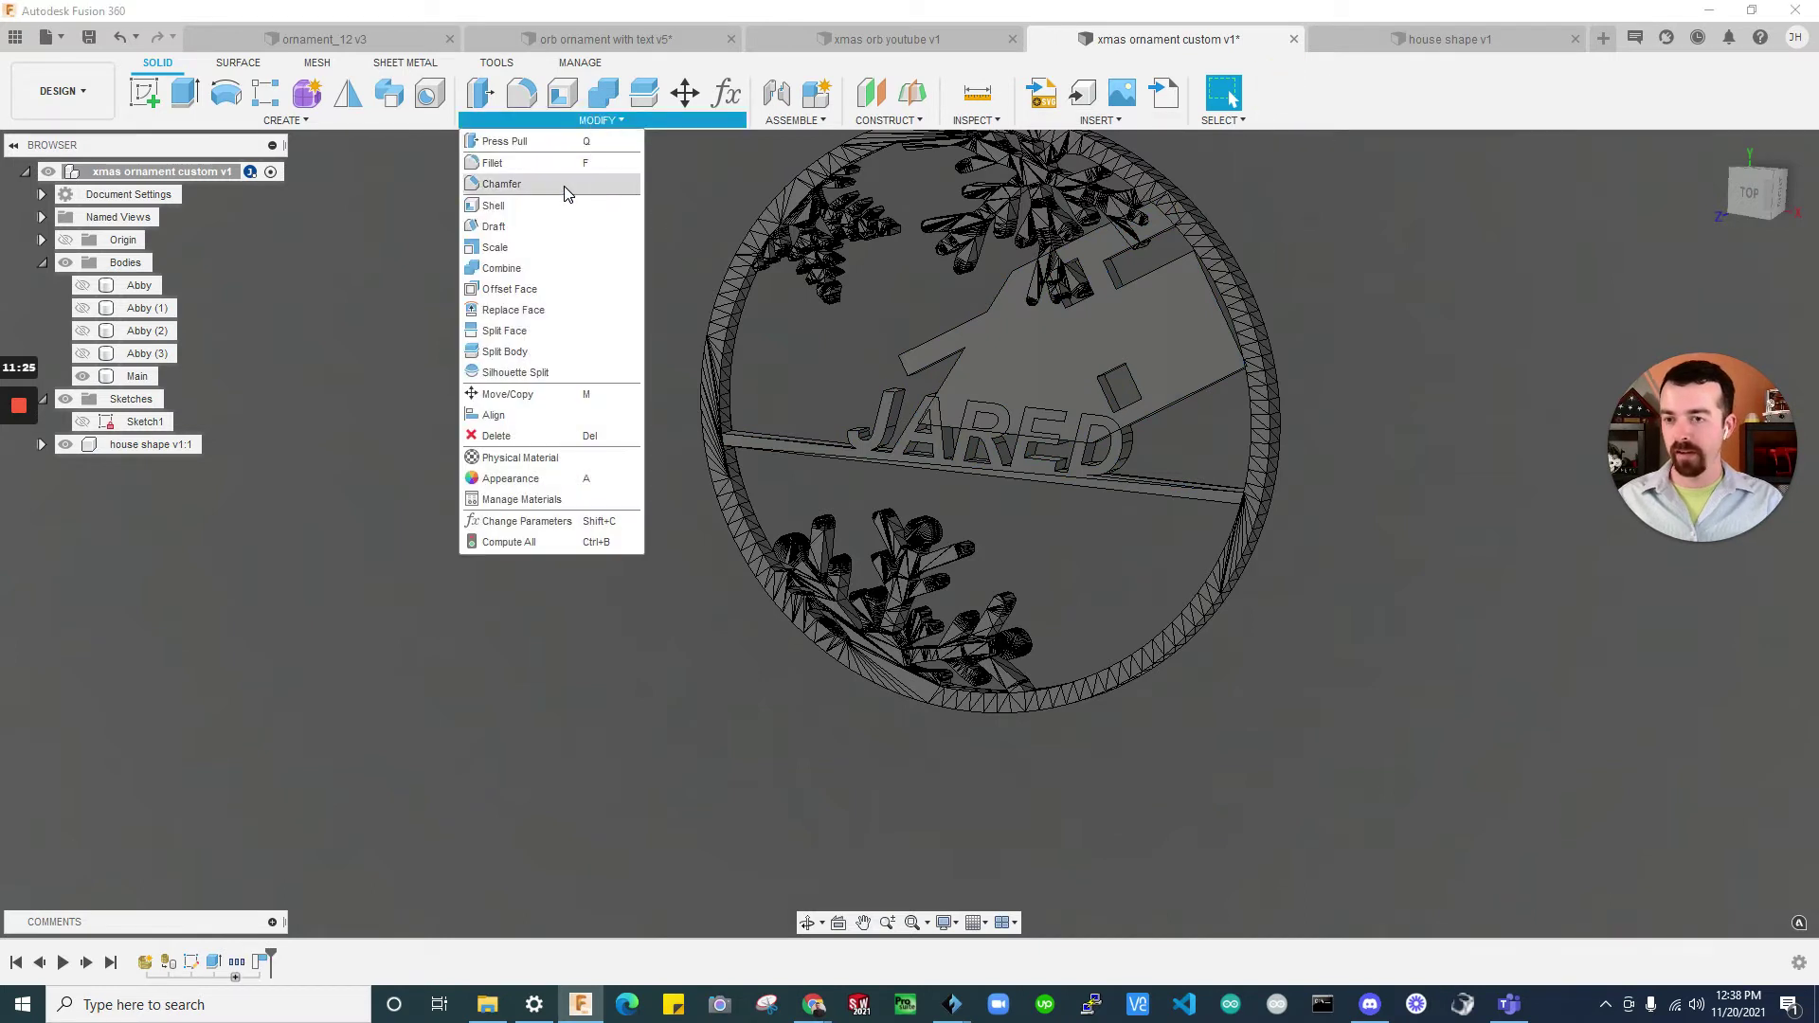
pyautogui.click(533, 245)
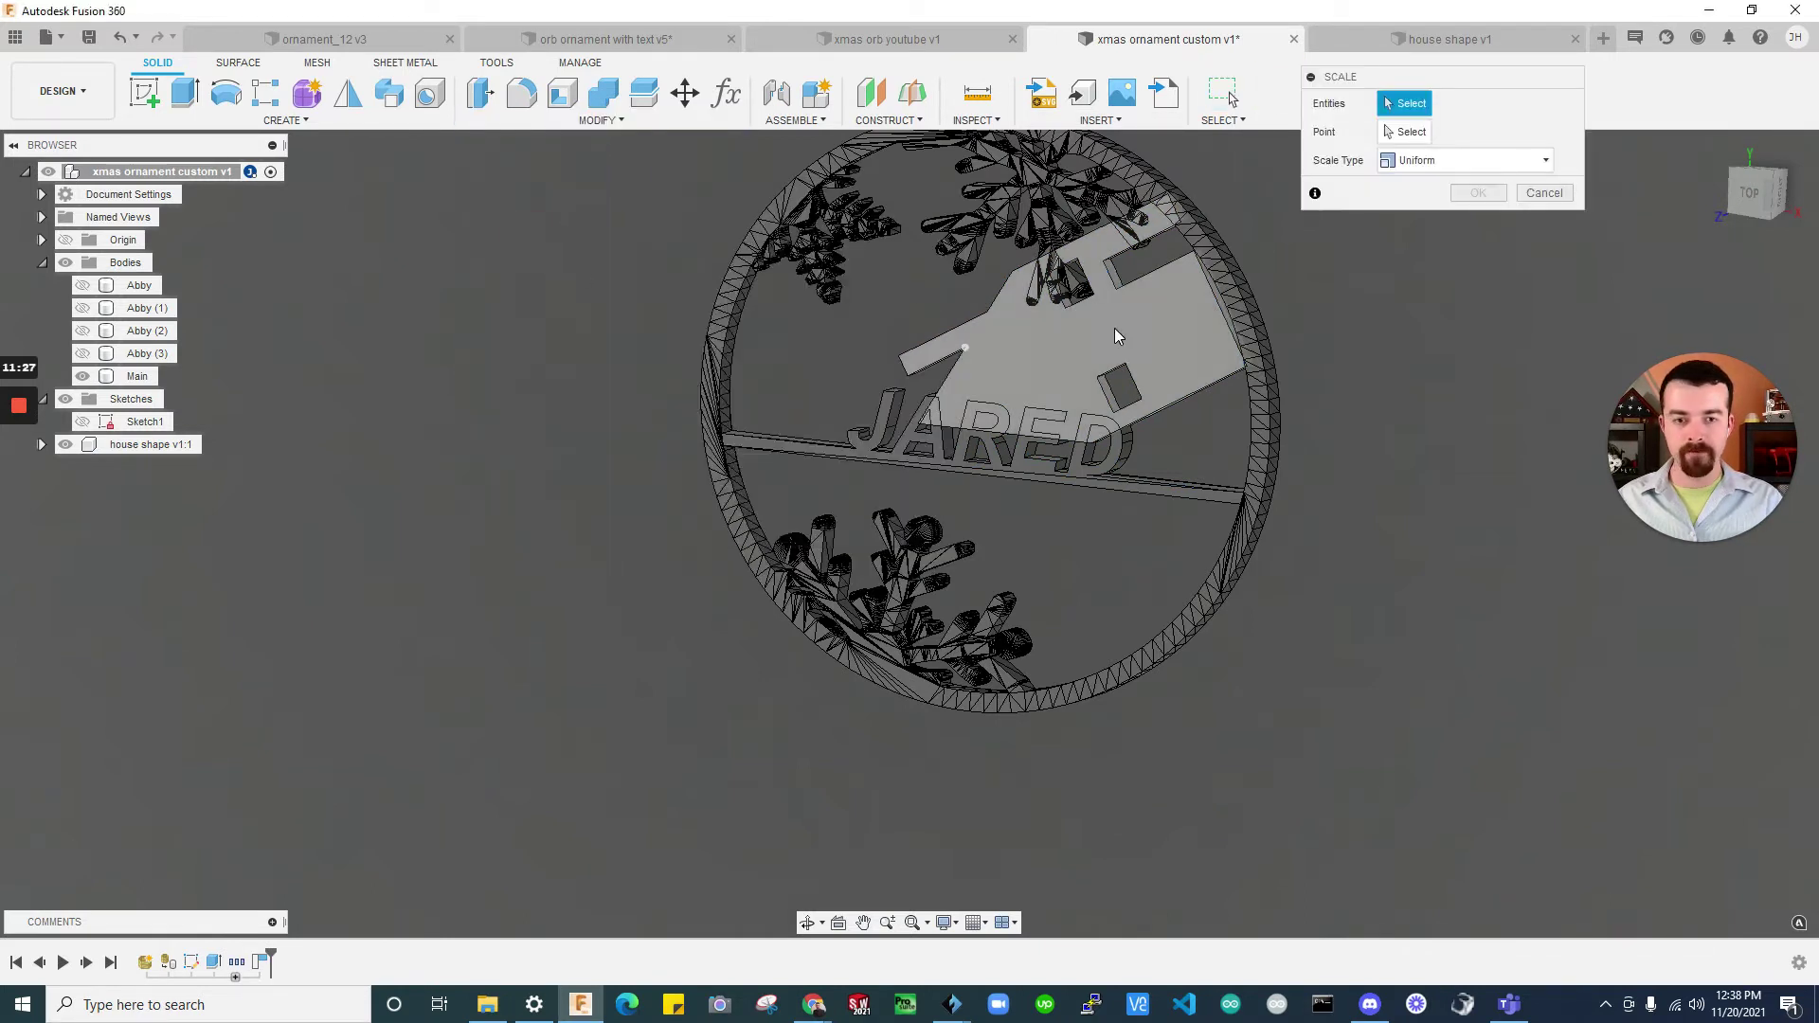
pyautogui.click(1114, 327)
pyautogui.click(965, 348)
pyautogui.moveTo(974, 345); pyautogui.dragTo(933, 335)
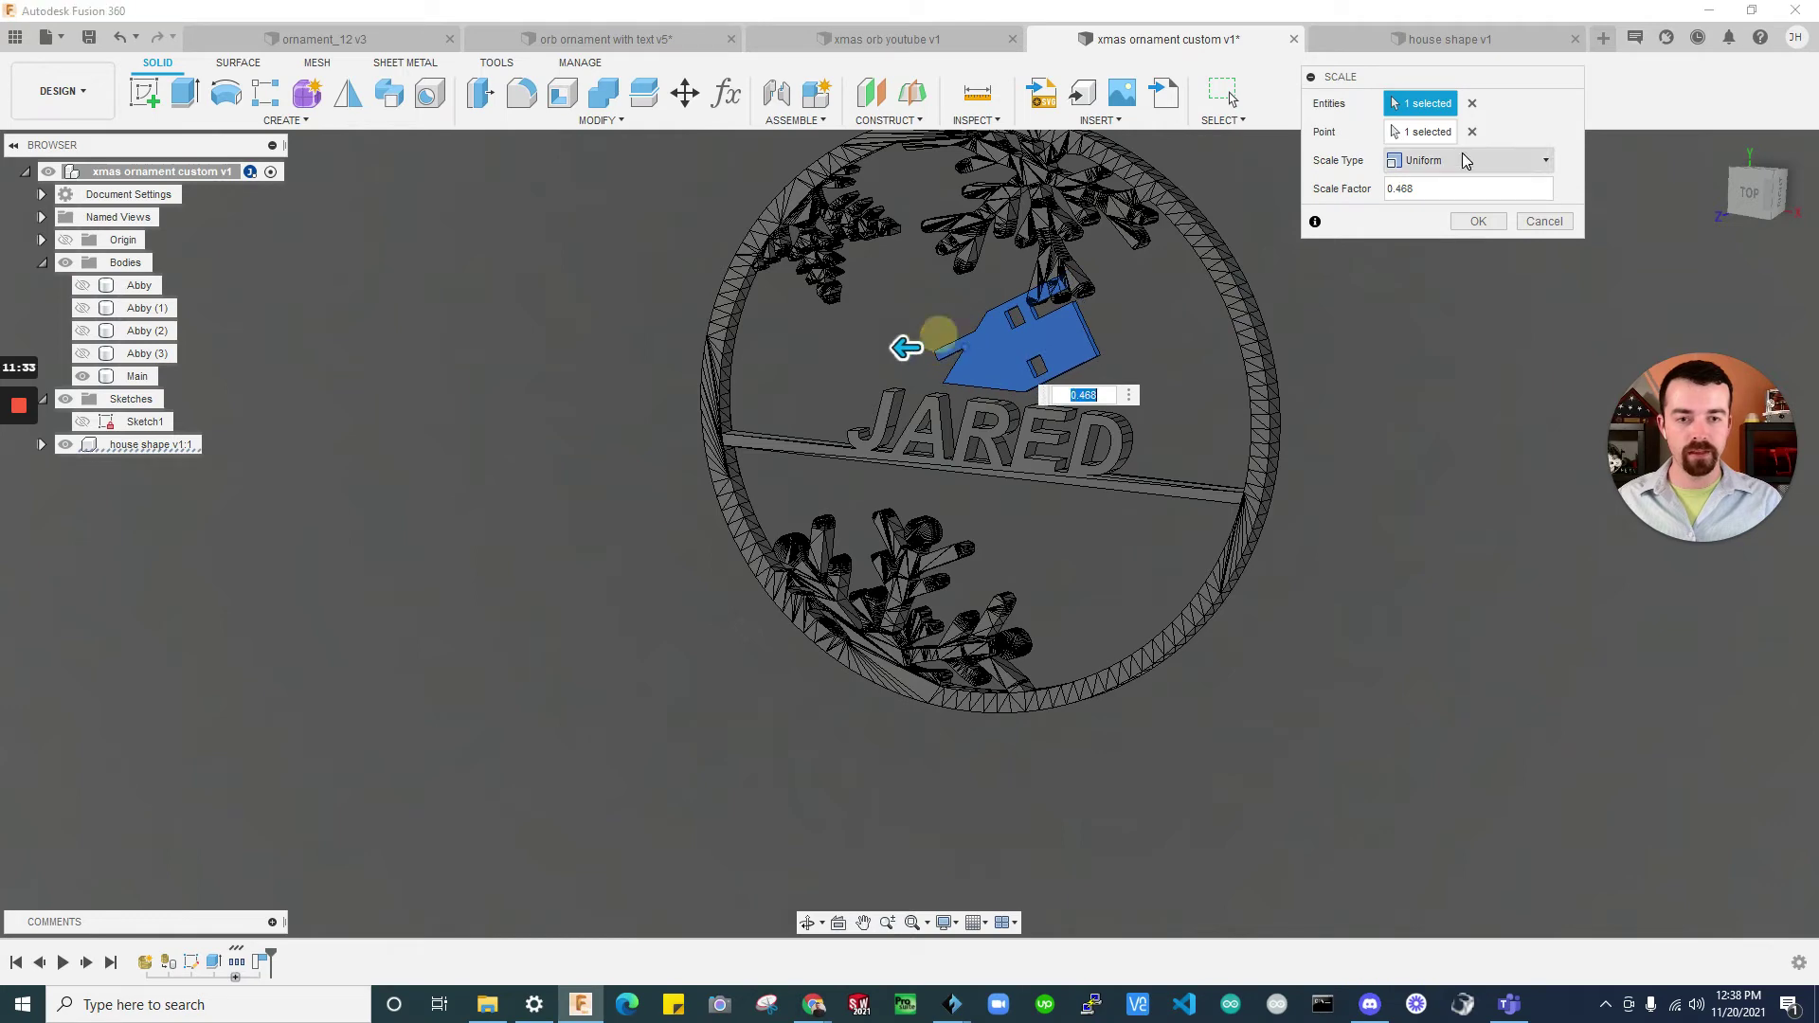
pyautogui.click(1477, 222)
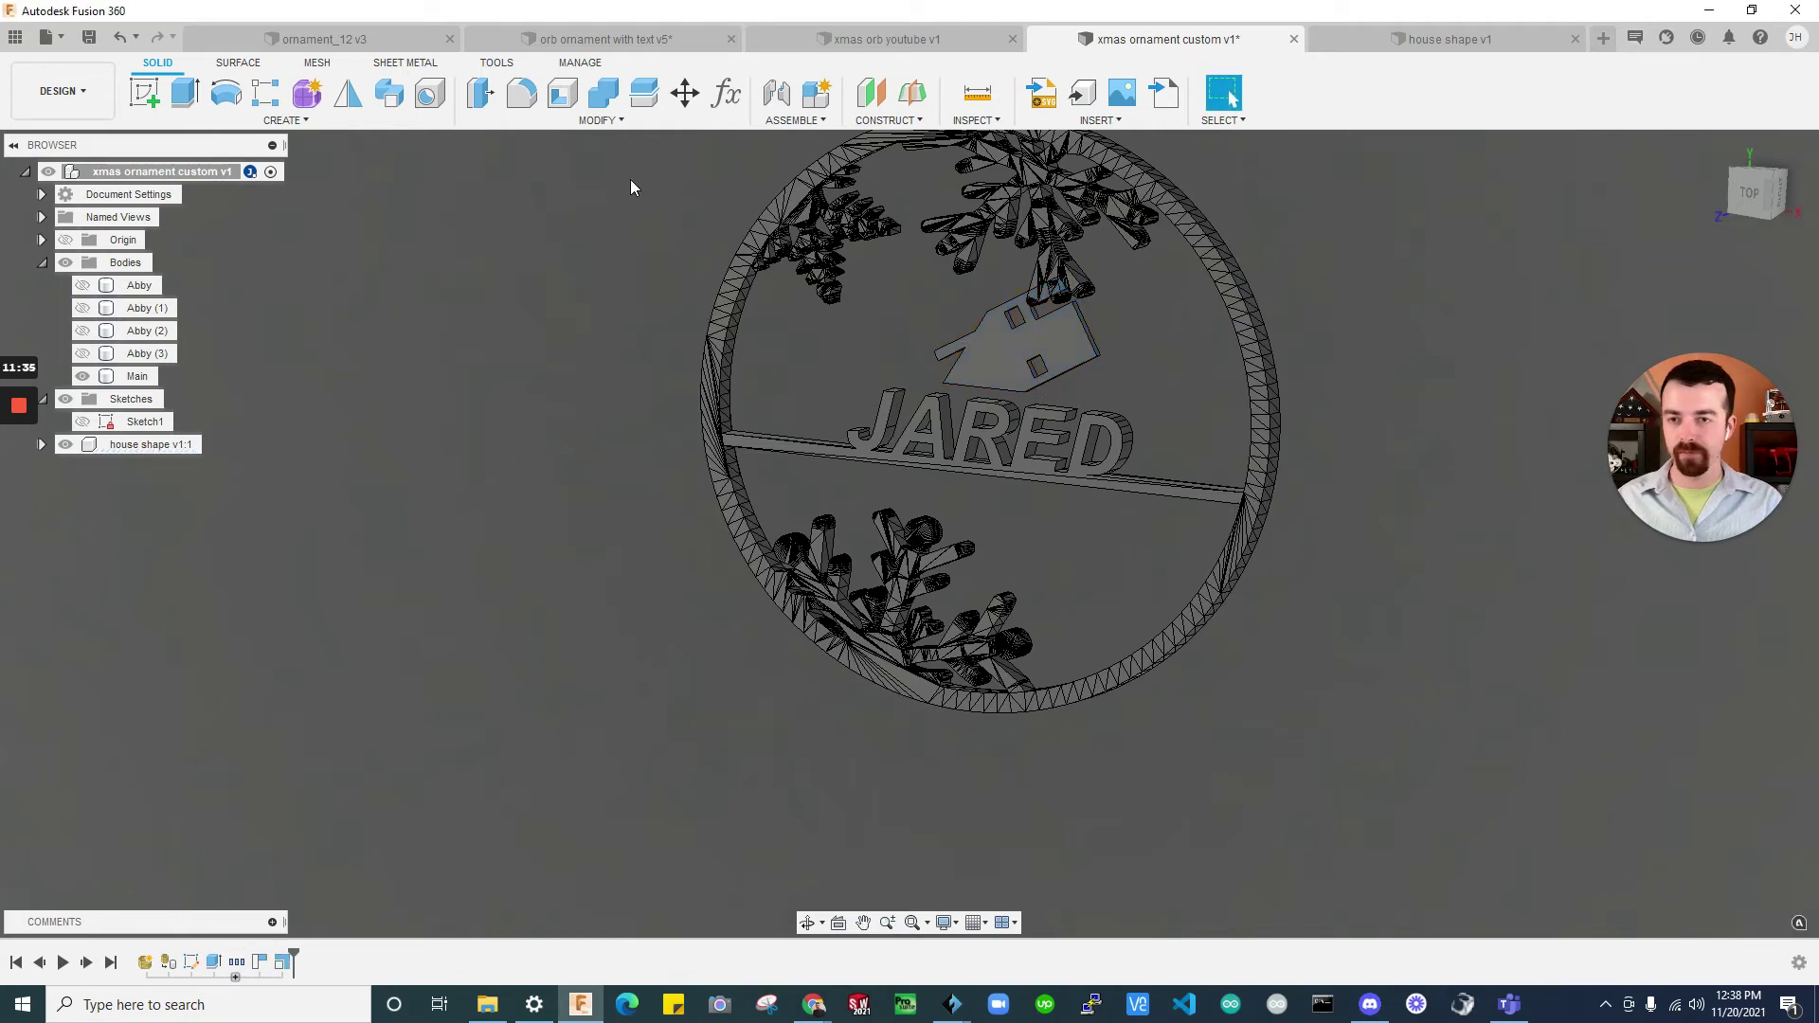
# Use free Move on the scaled house component to place it below the crossbar and rotate it to overlap the frame's lower right edge
pyautogui.click(715, 96)
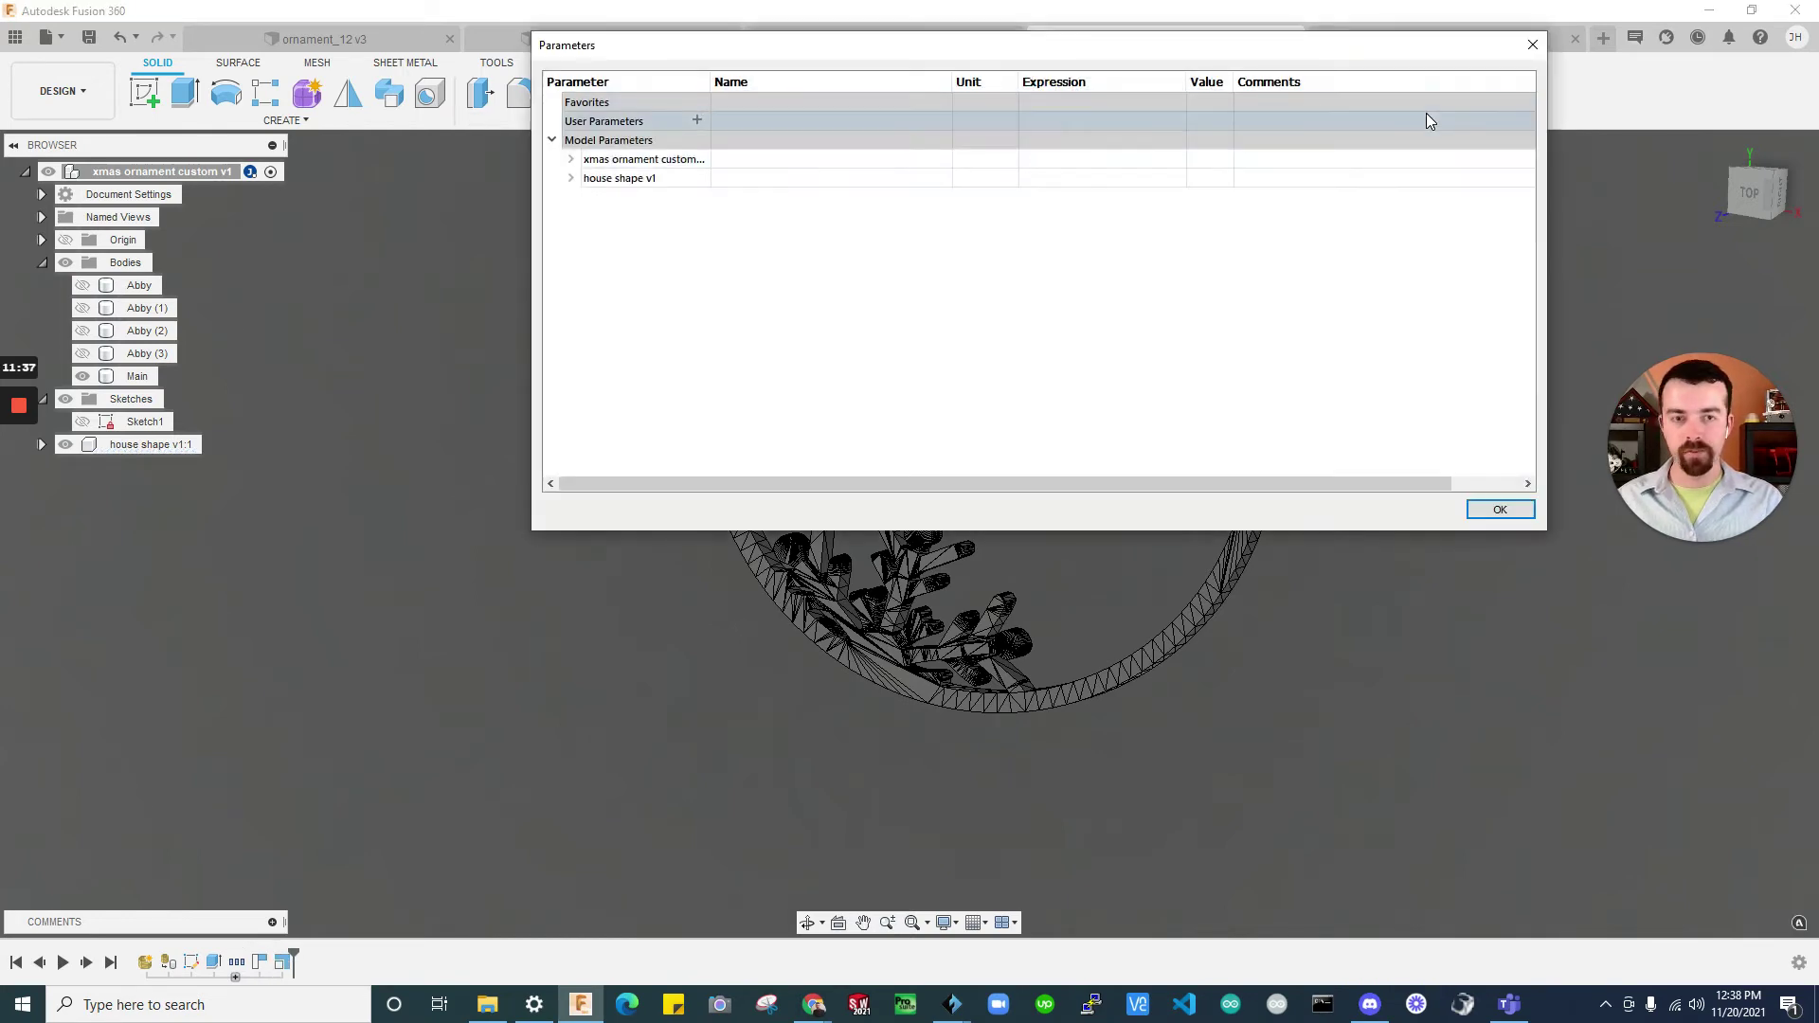
pyautogui.press('Escape')
pyautogui.click(684, 93)
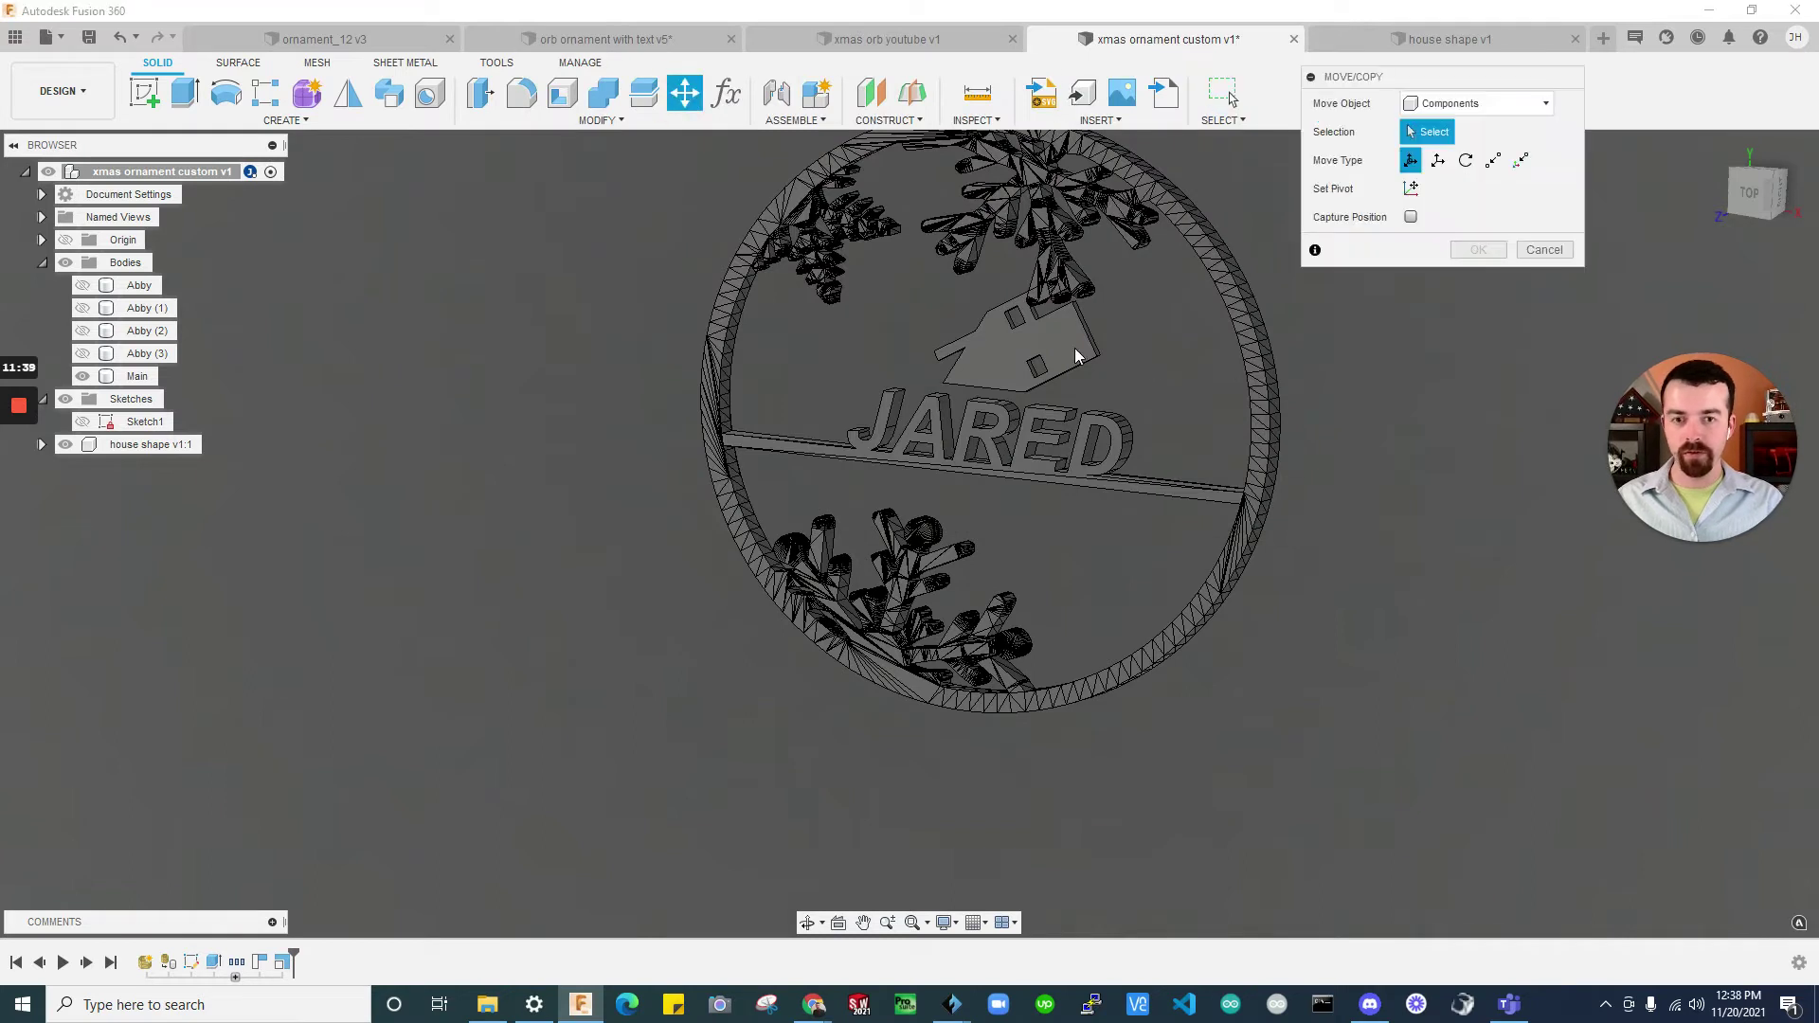
pyautogui.click(1042, 335)
pyautogui.moveTo(988, 228)
pyautogui.mouseDown()
pyautogui.moveTo(934, 284)
pyautogui.moveTo(985, 210)
pyautogui.moveTo(975, 245)
pyautogui.mouseUp()
pyautogui.moveTo(1040, 316); pyautogui.dragTo(1151, 612)
pyautogui.click(1488, 454)
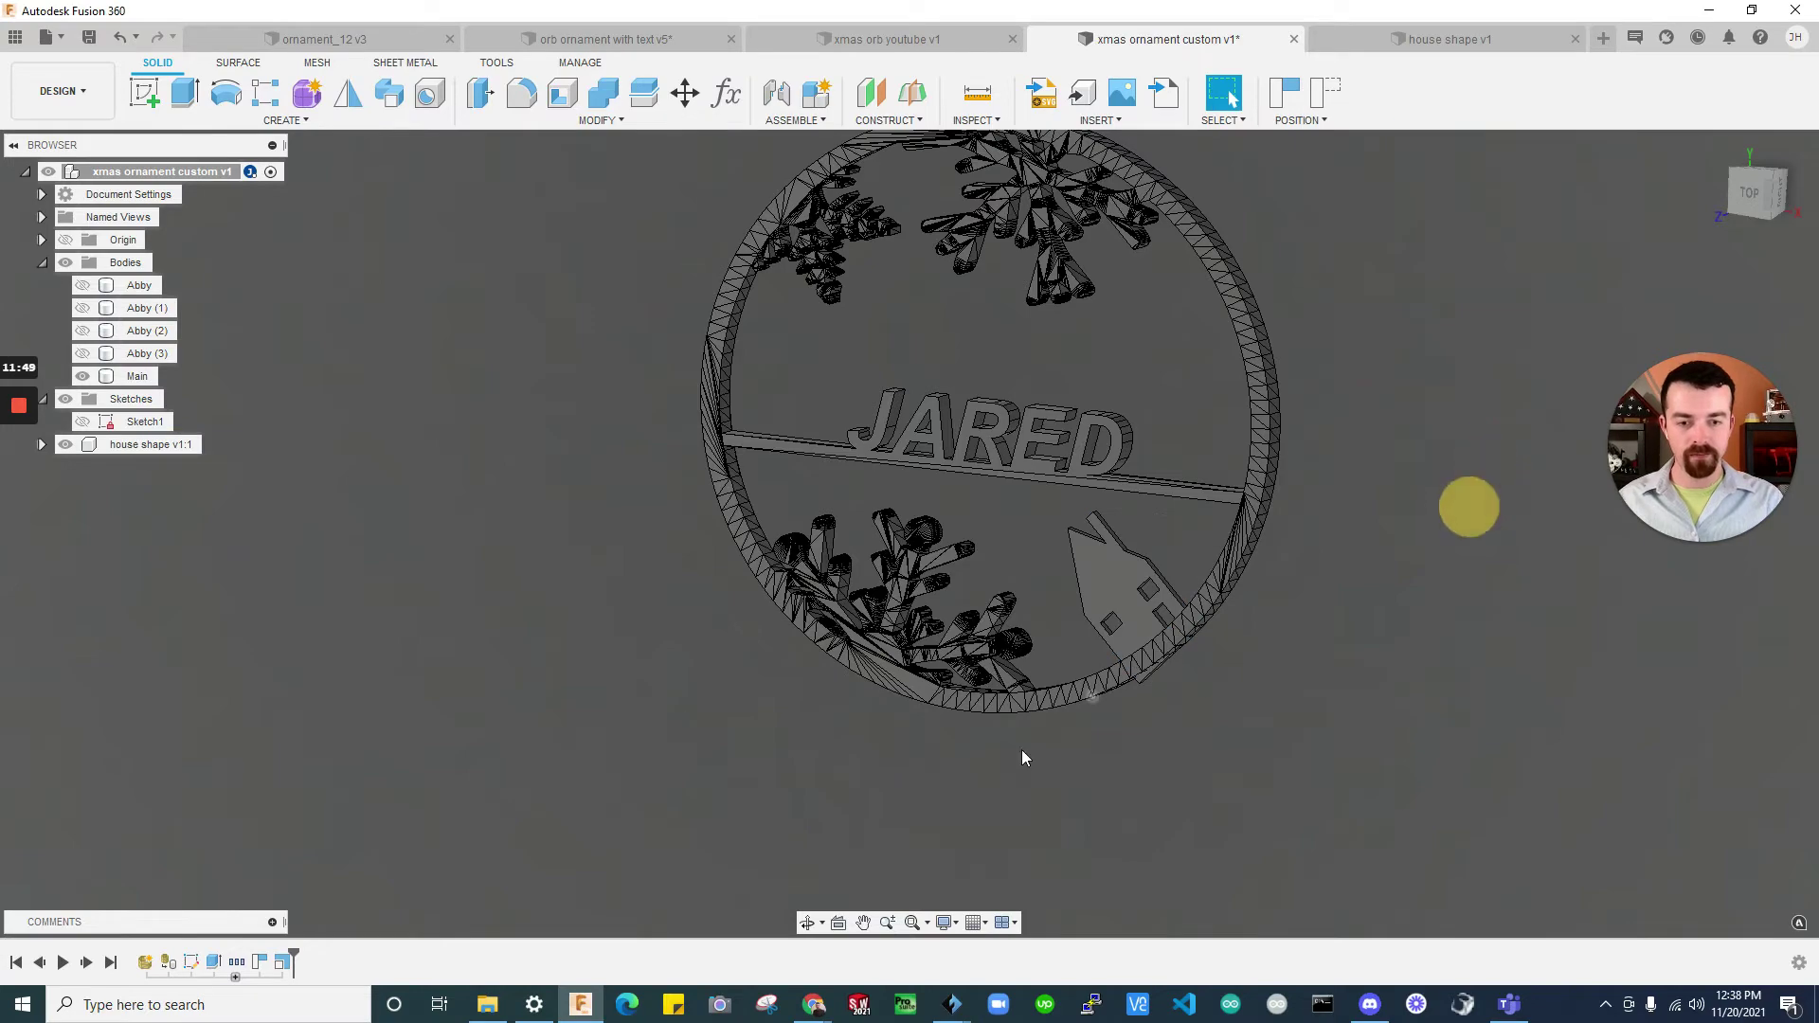
pyautogui.moveTo(1021, 748)
pyautogui.keyDown('shift'); pyautogui.mouseDown(button='middle')
pyautogui.moveTo(1077, 734)
pyautogui.moveTo(913, 669)
pyautogui.moveTo(982, 662)
pyautogui.moveTo(783, 702)
pyautogui.moveTo(1128, 631)
pyautogui.moveTo(1109, 555)
pyautogui.moveTo(1303, 612)
pyautogui.moveTo(1059, 494)
pyautogui.moveTo(1260, 699)
pyautogui.moveTo(967, 669)
pyautogui.moveTo(1246, 686)
pyautogui.moveTo(1320, 714)
pyautogui.moveTo(1124, 627)
pyautogui.moveTo(1265, 726)
pyautogui.moveTo(1239, 648)
pyautogui.mouseUp(button='middle'); pyautogui.keyUp('shift')
pyautogui.scroll(4, 1129, 632)
pyautogui.scroll(-2, 1222, 625)
pyautogui.scroll(4, 1201, 597)
pyautogui.click(1044, 498)
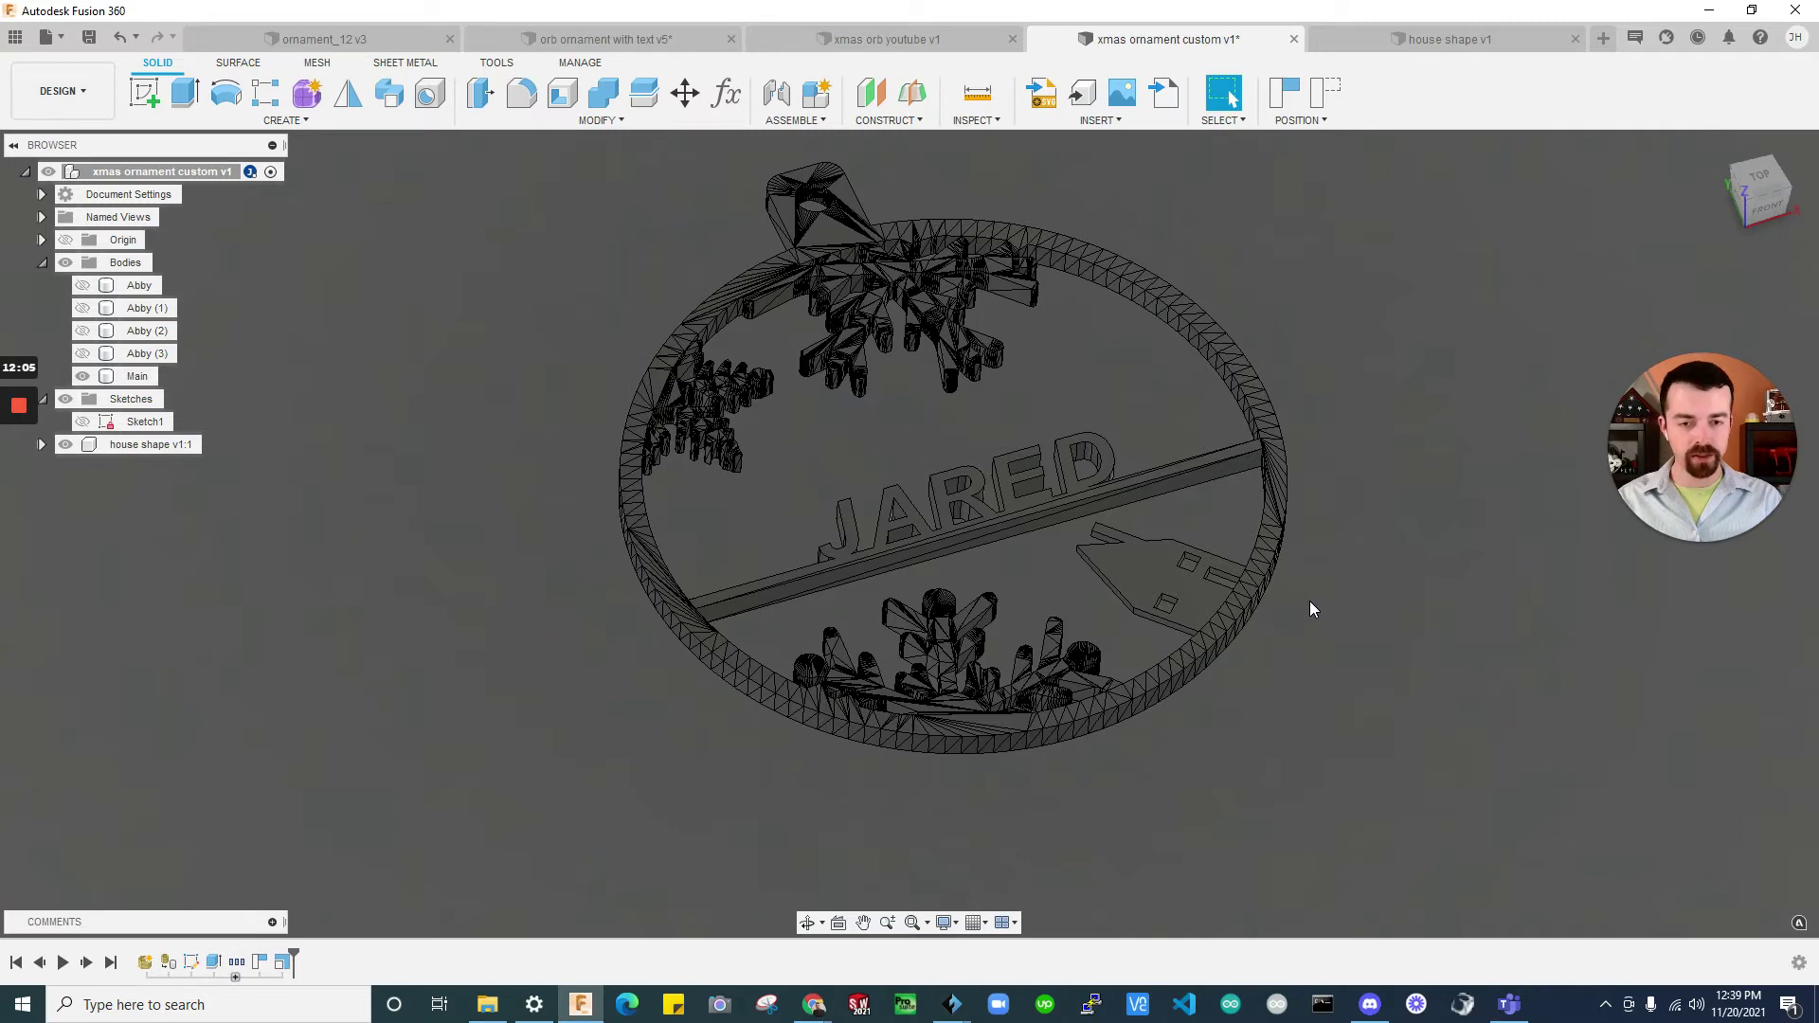
pyautogui.hotkey('shift', 'j')
pyautogui.click(1135, 559)
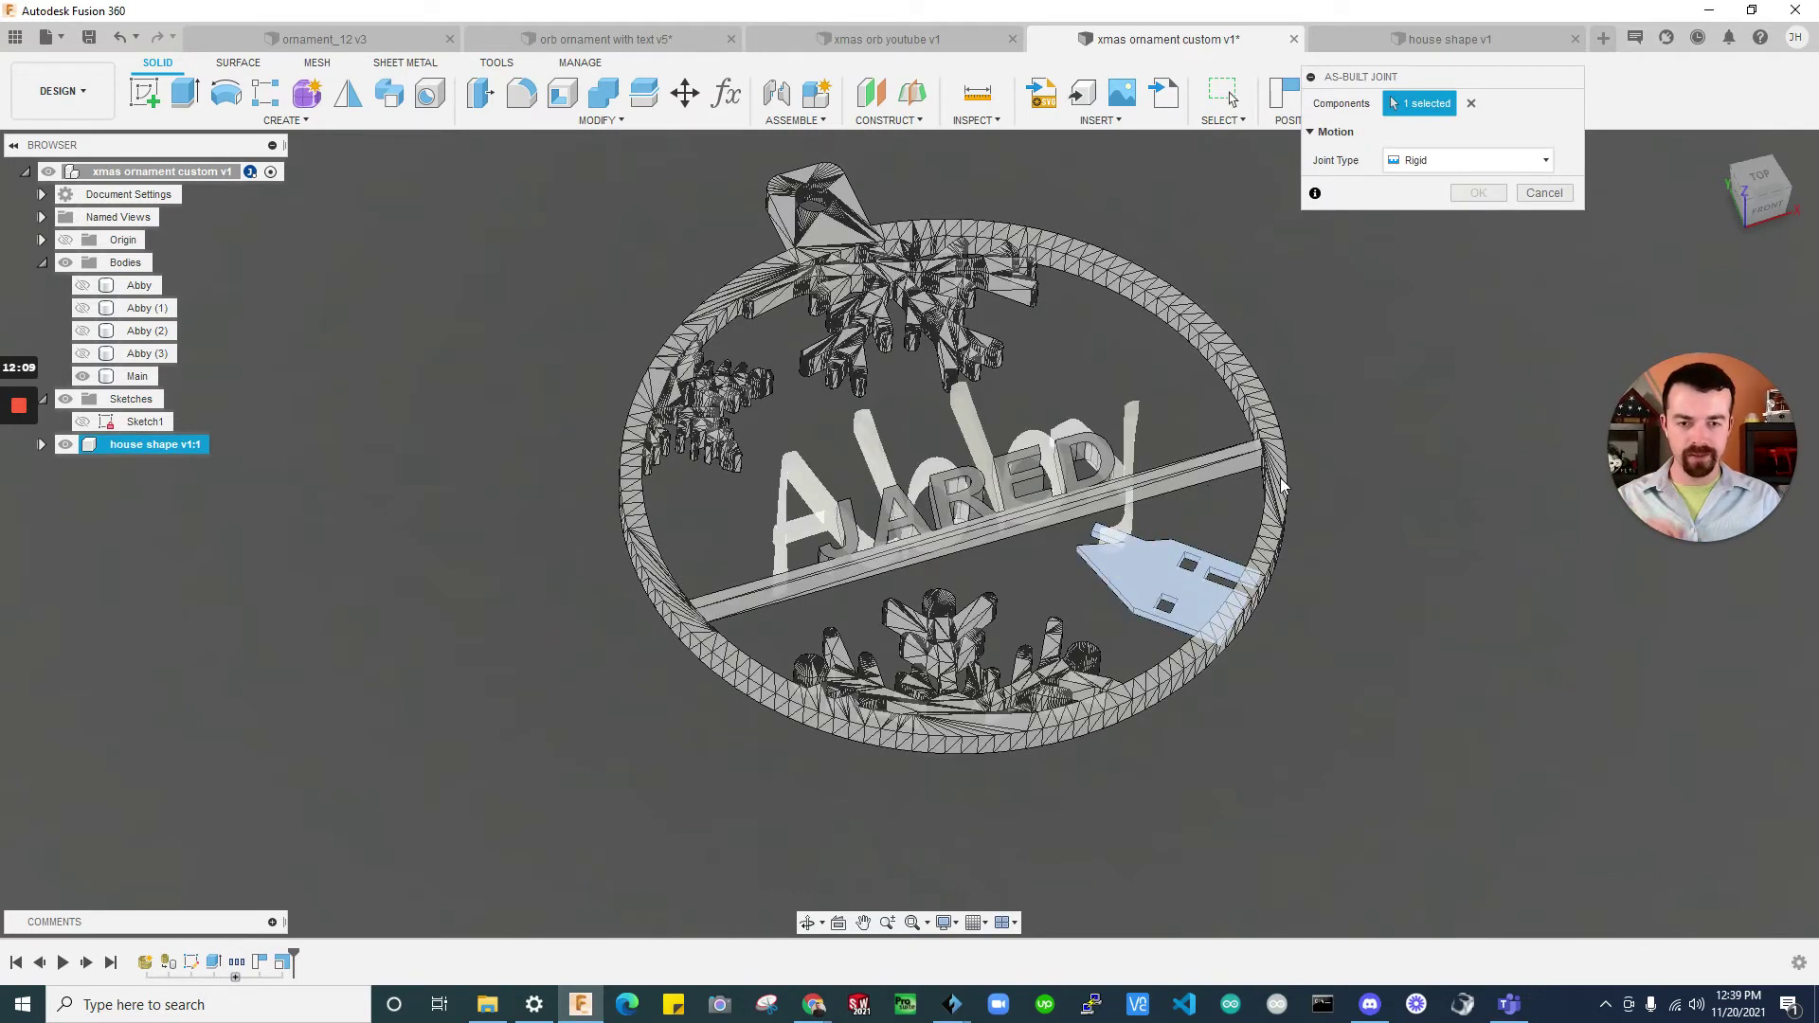
pyautogui.scroll(5, 1277, 438)
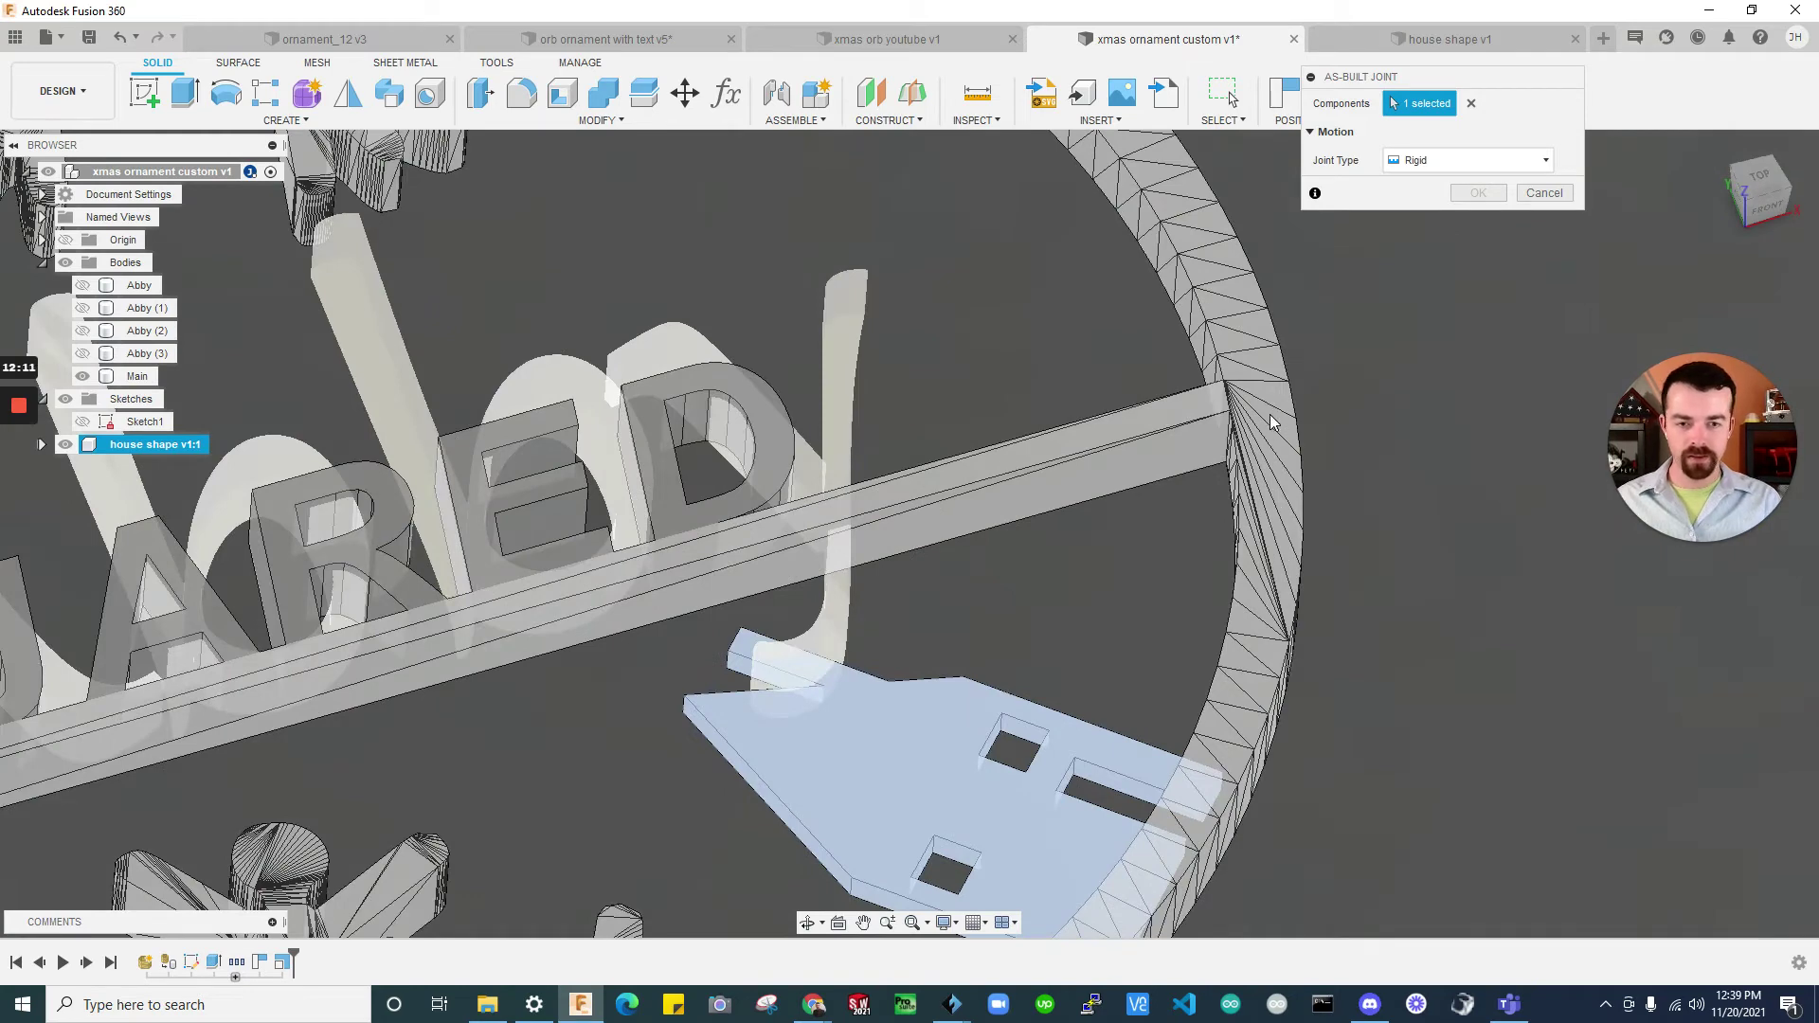
pyautogui.scroll(-5, 1270, 413)
pyautogui.scroll(2, 1148, 744)
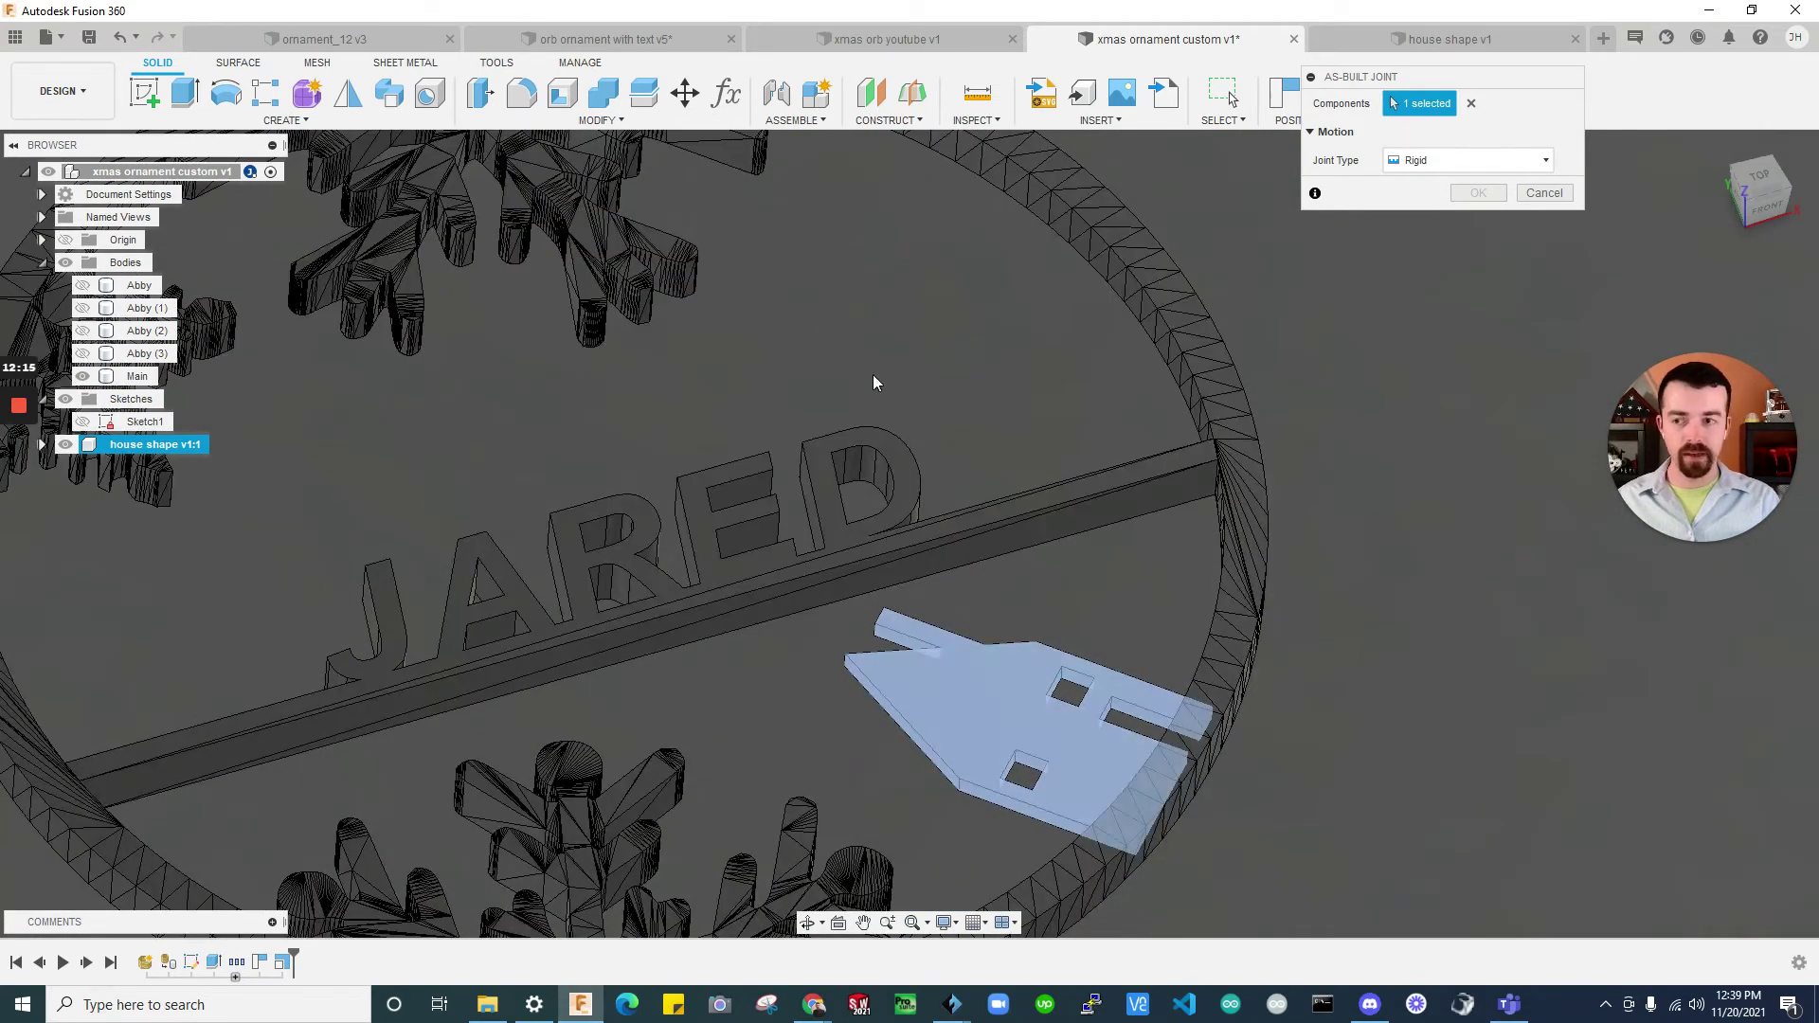
pyautogui.scroll(-2, 692, 407)
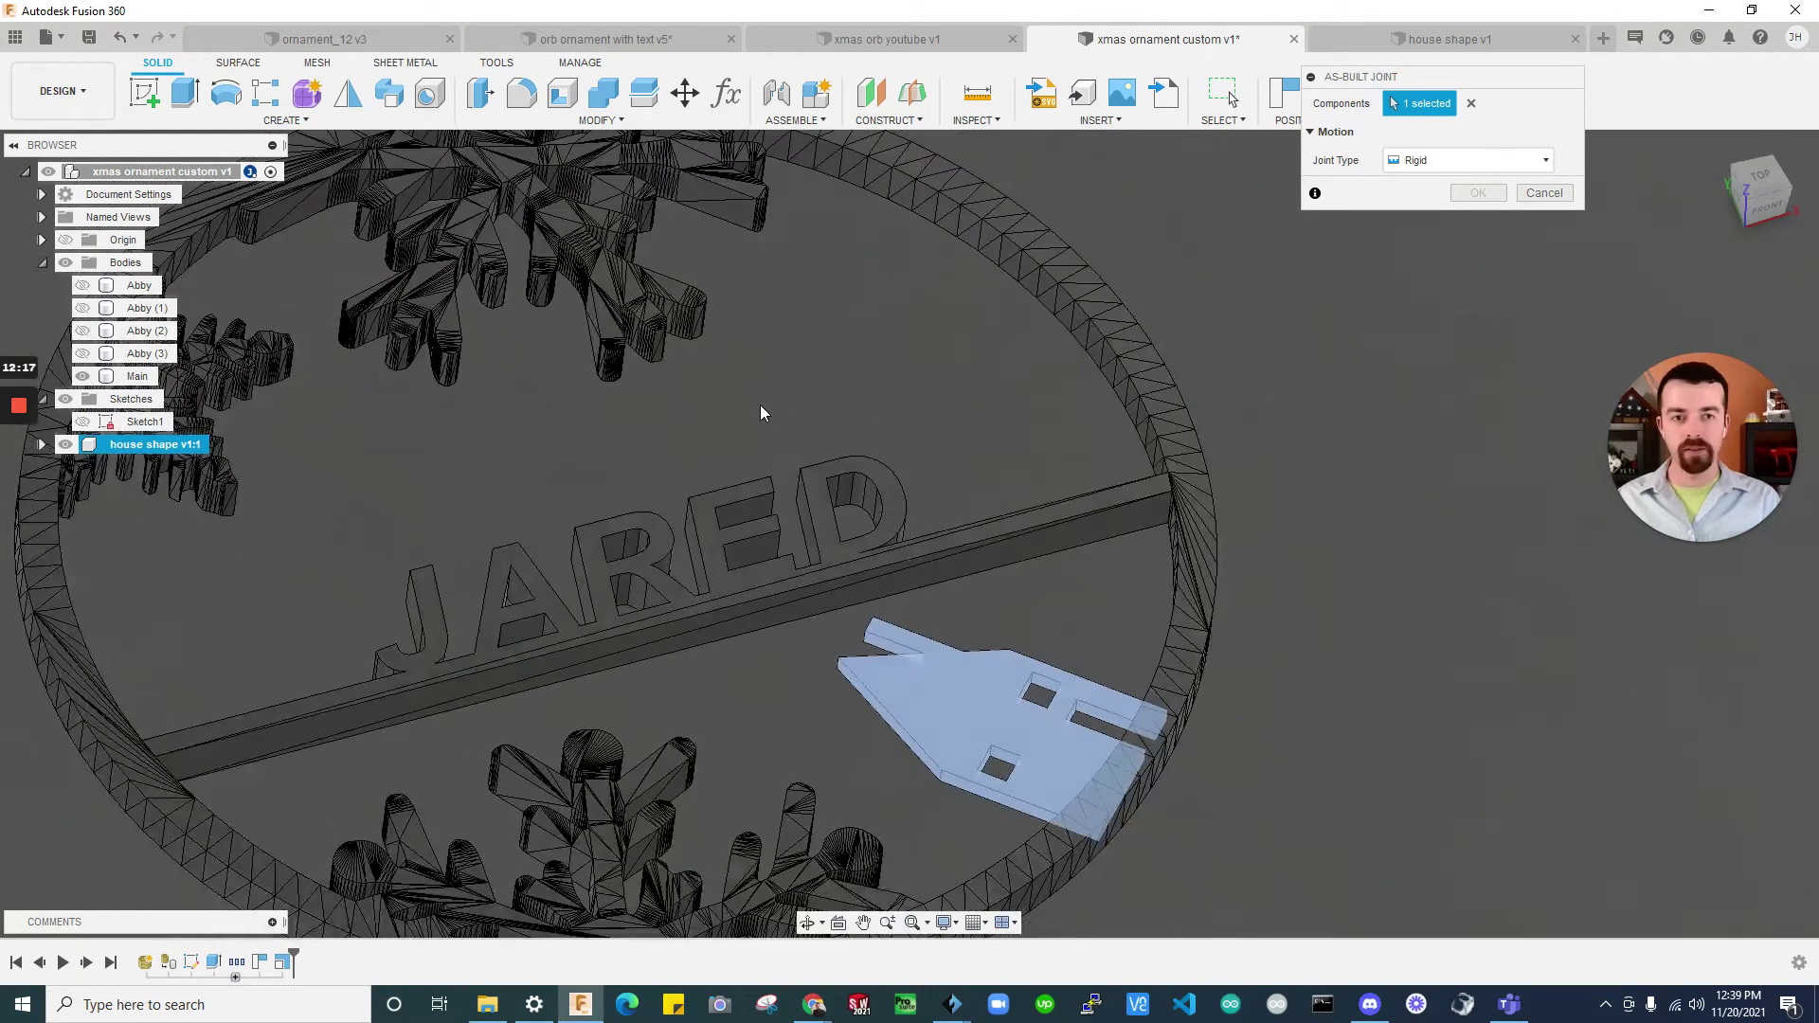
pyautogui.press('Escape')
# Create a component from the Main ornament body
pyautogui.rightClick(114, 379)
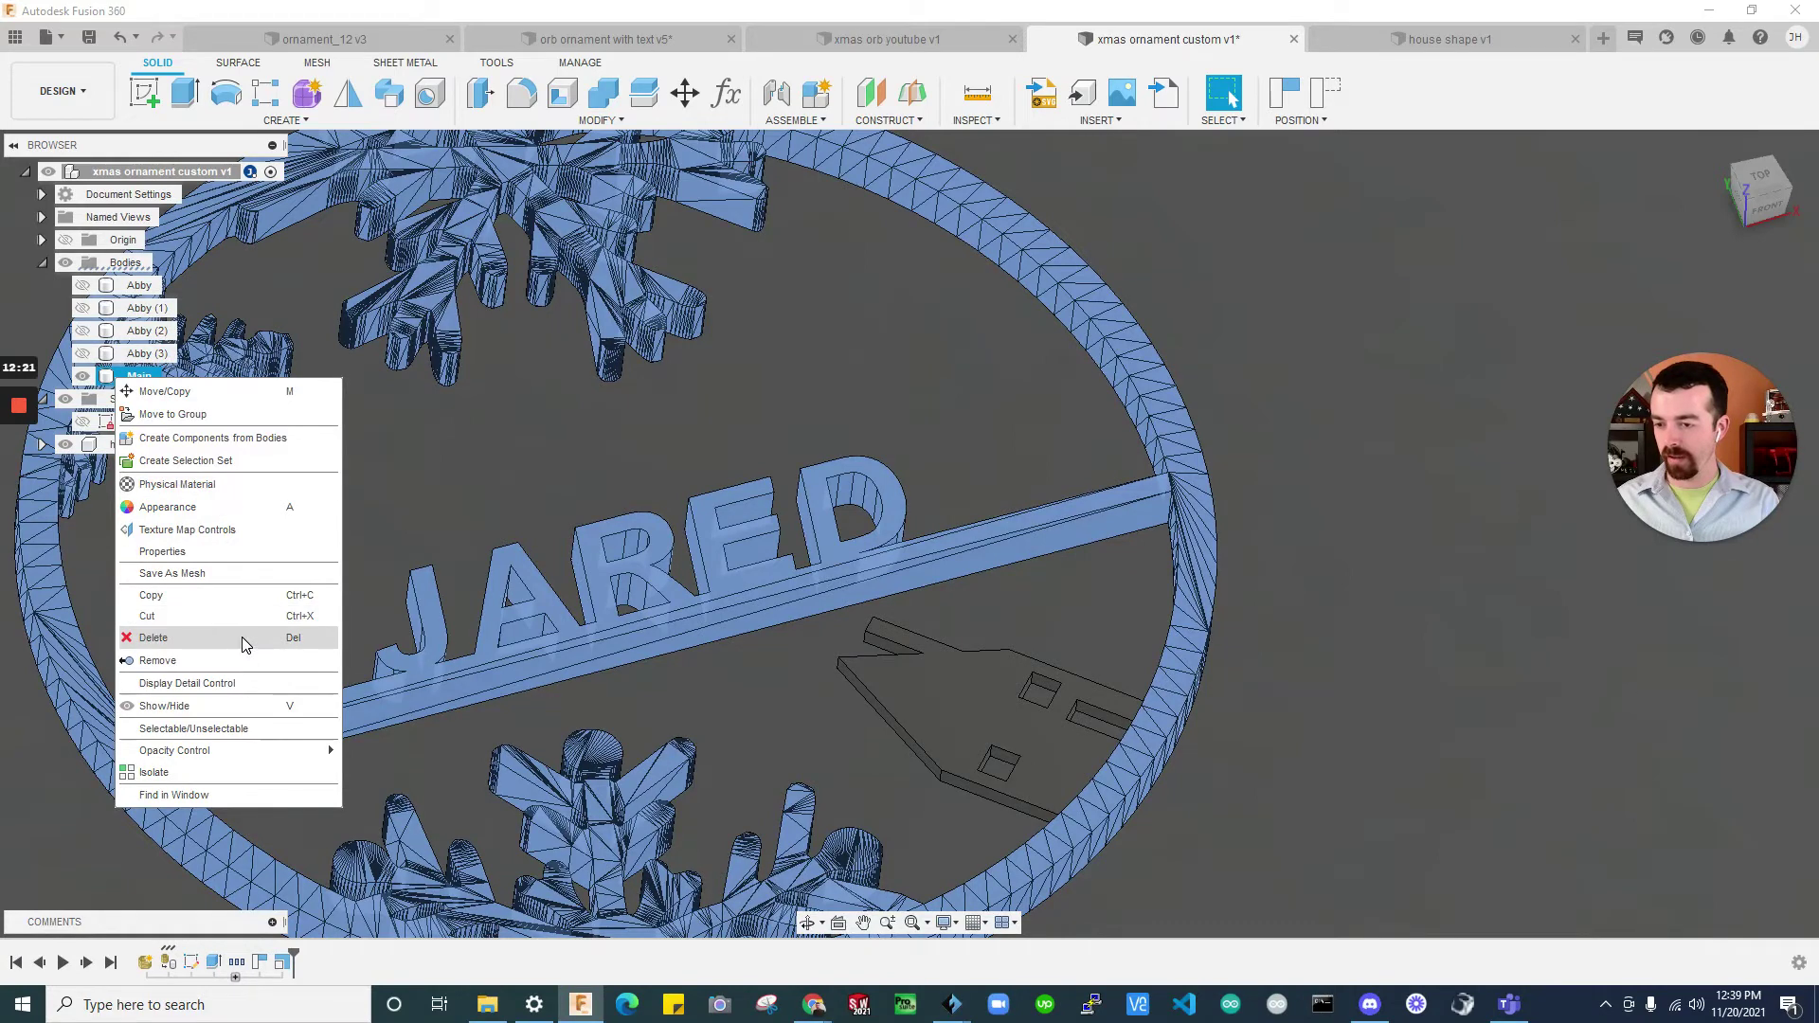
pyautogui.click(253, 440)
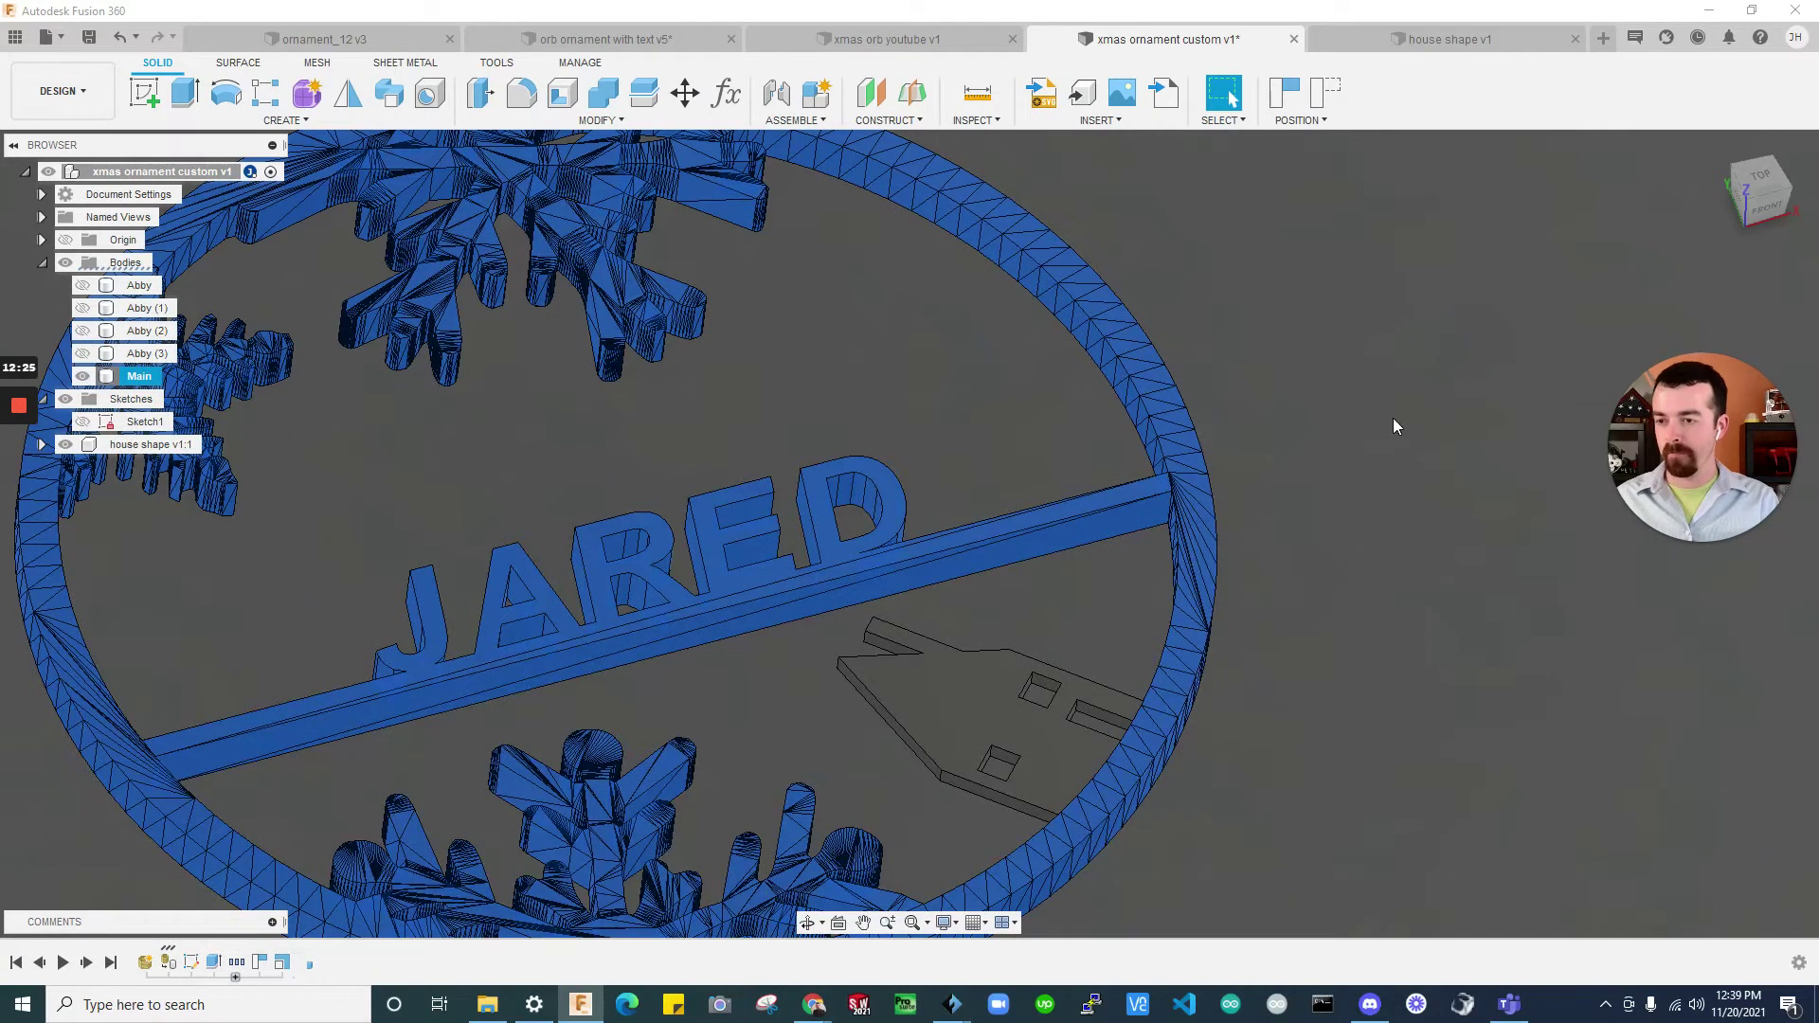
pyautogui.scroll(-3, 1390, 346)
pyautogui.keyDown('shift'); pyautogui.moveTo(1421, 356); pyautogui.dragTo(1211, 688, button='middle'); pyautogui.keyUp('shift')
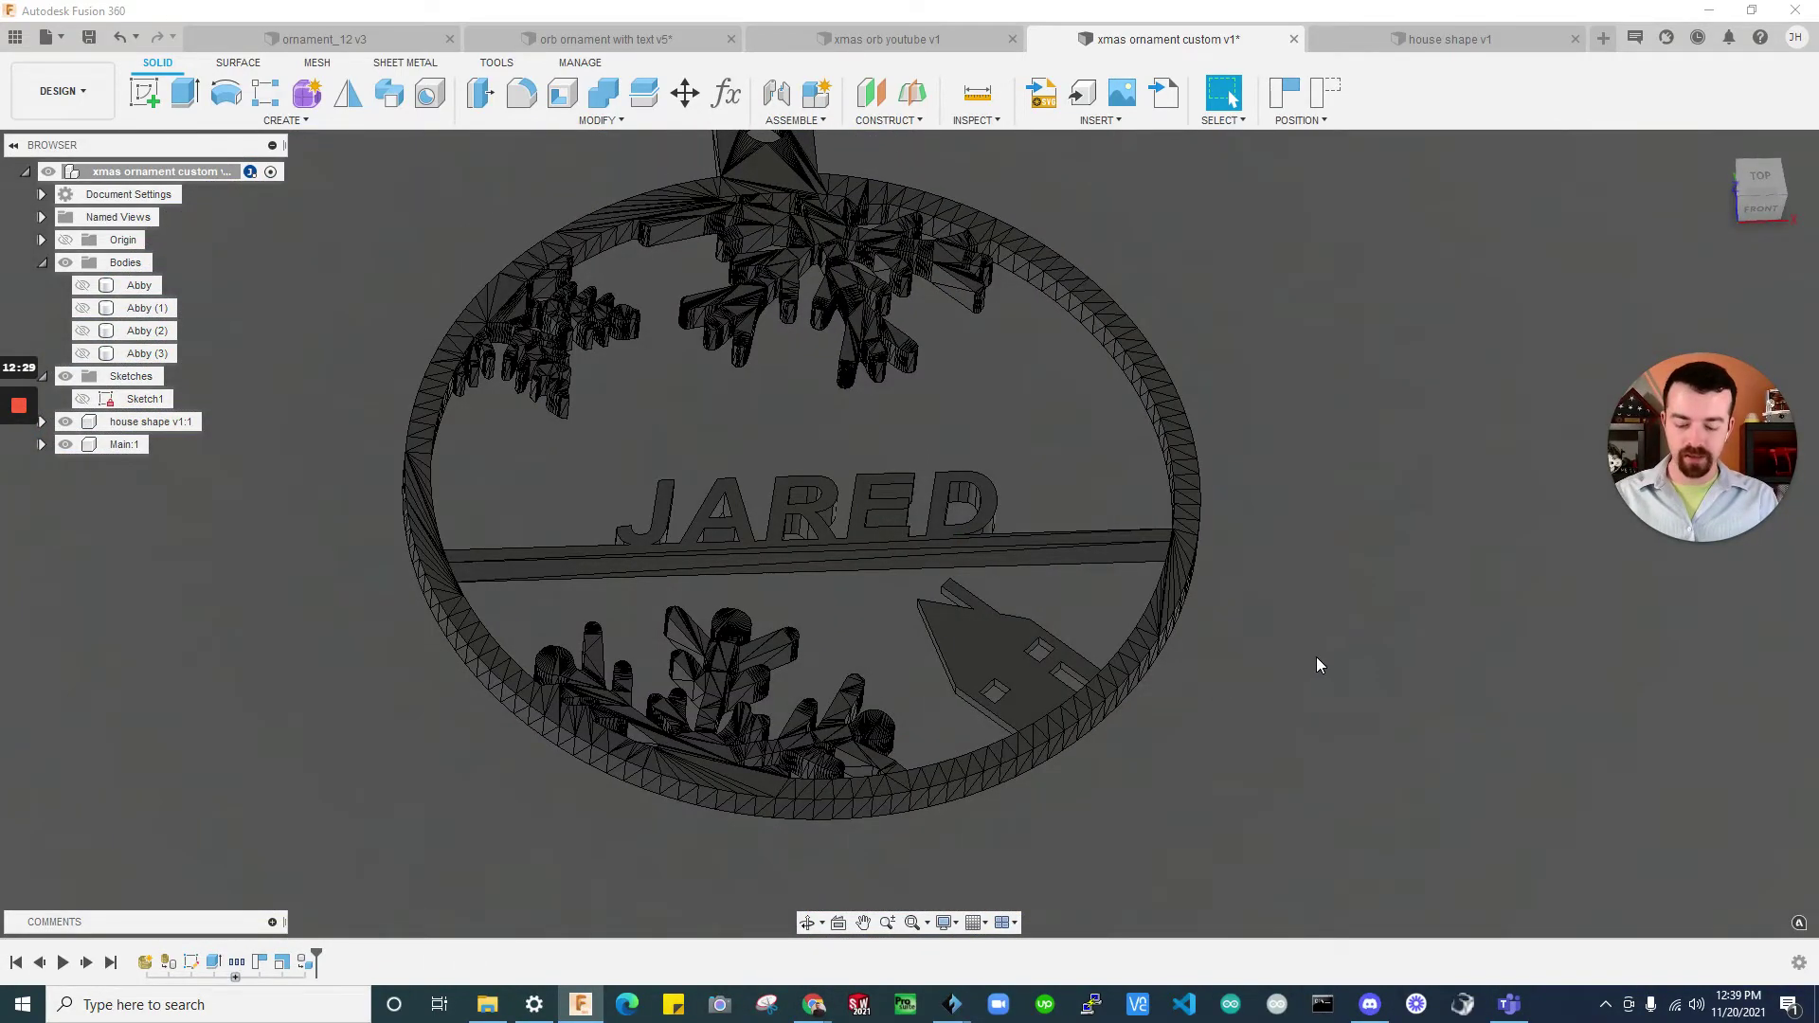
pyautogui.hotkey('shift', 'j')
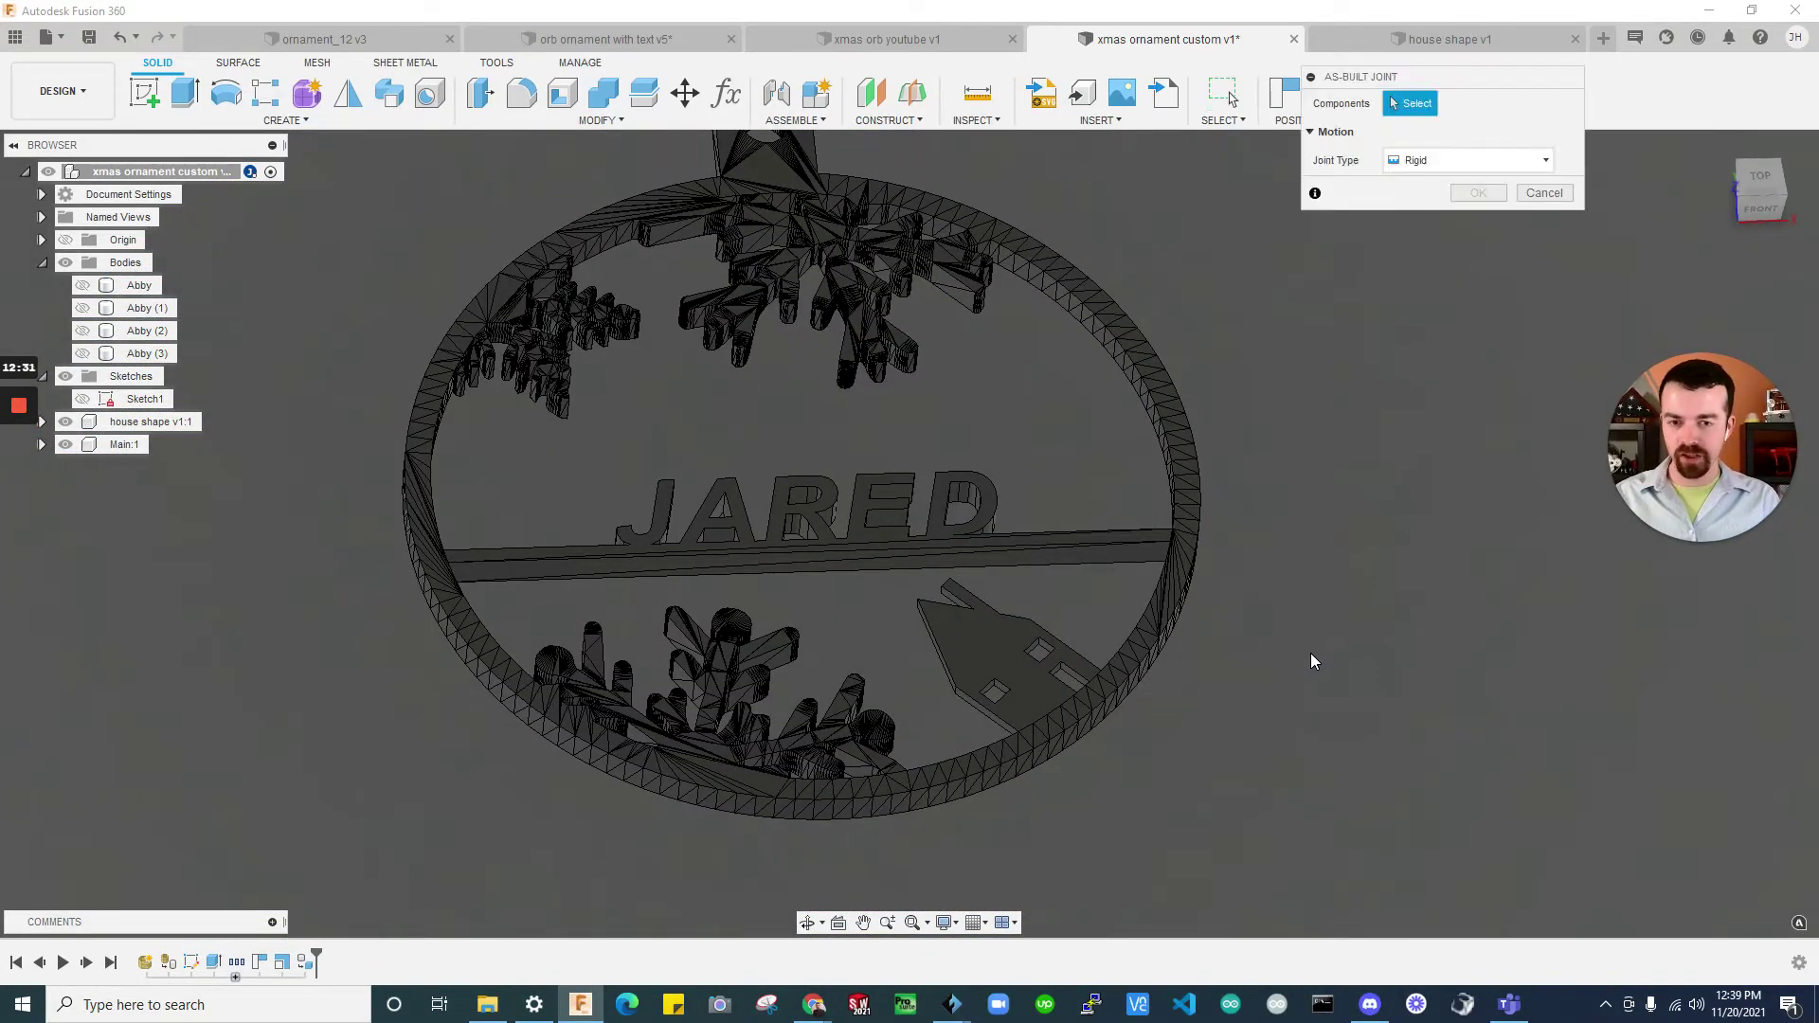
pyautogui.moveTo(1420, 80); pyautogui.dragTo(1338, 256)
pyautogui.click(961, 654)
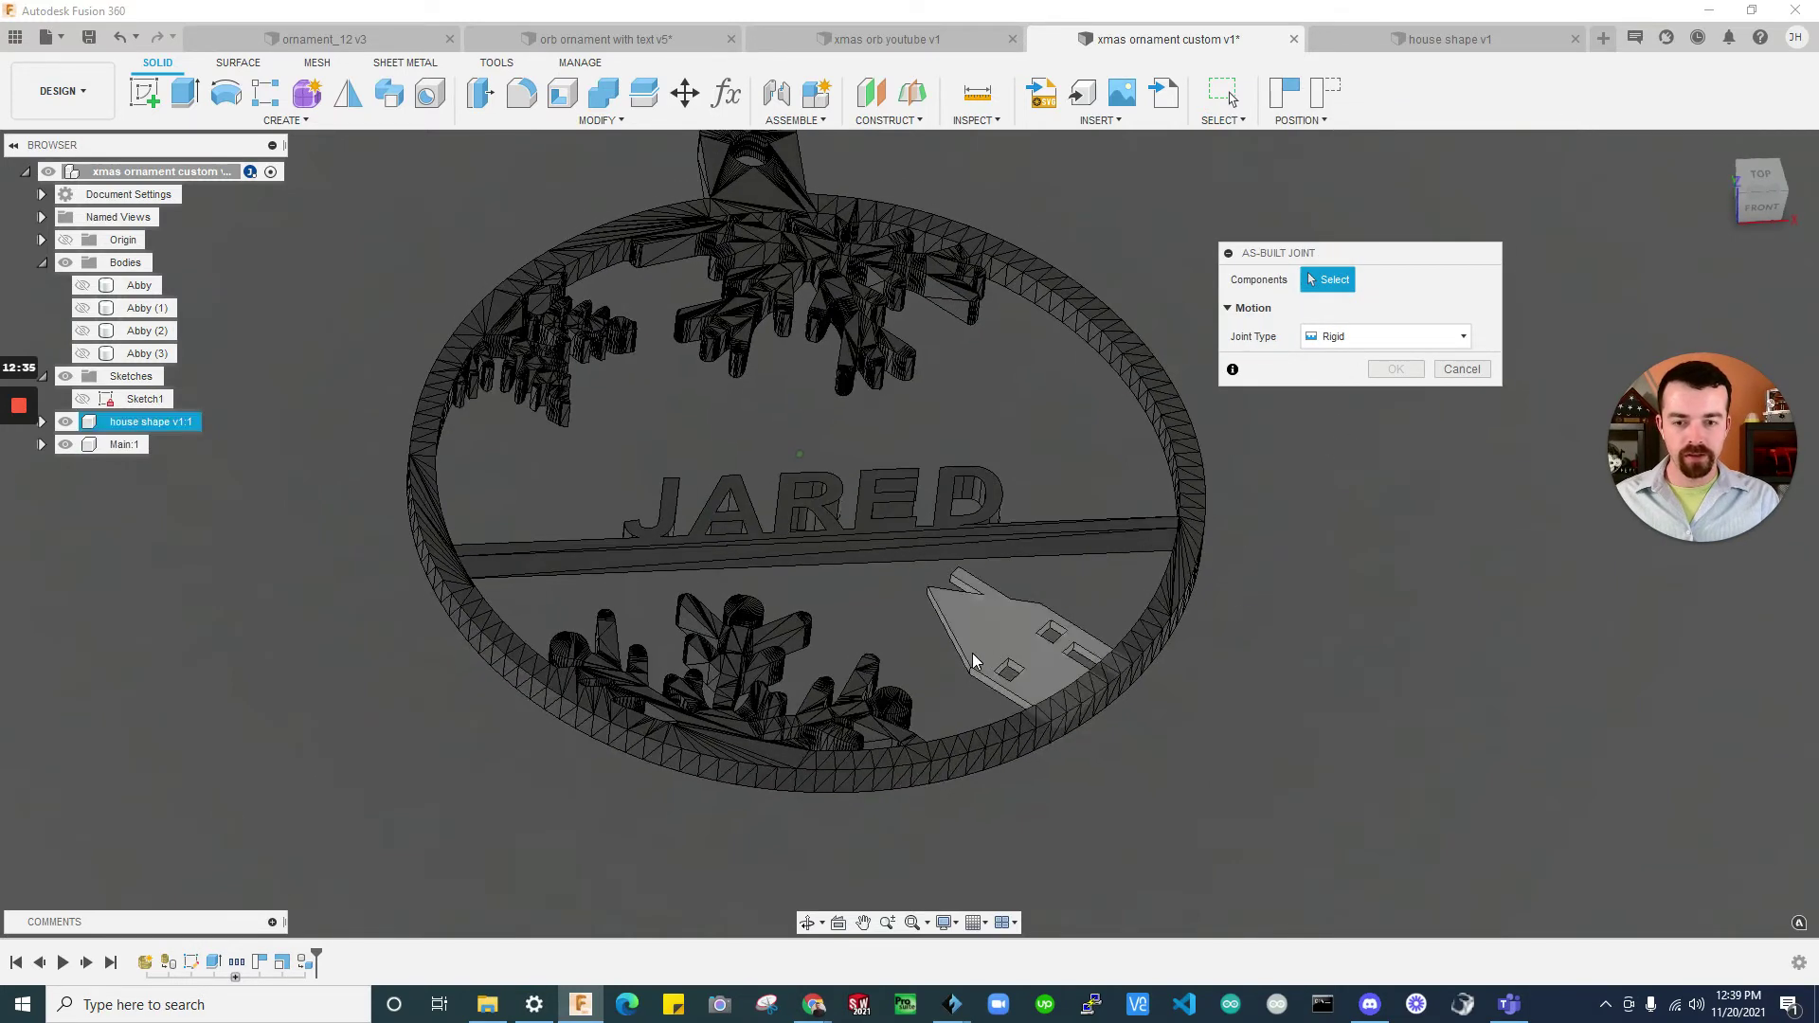
pyautogui.click(1188, 571)
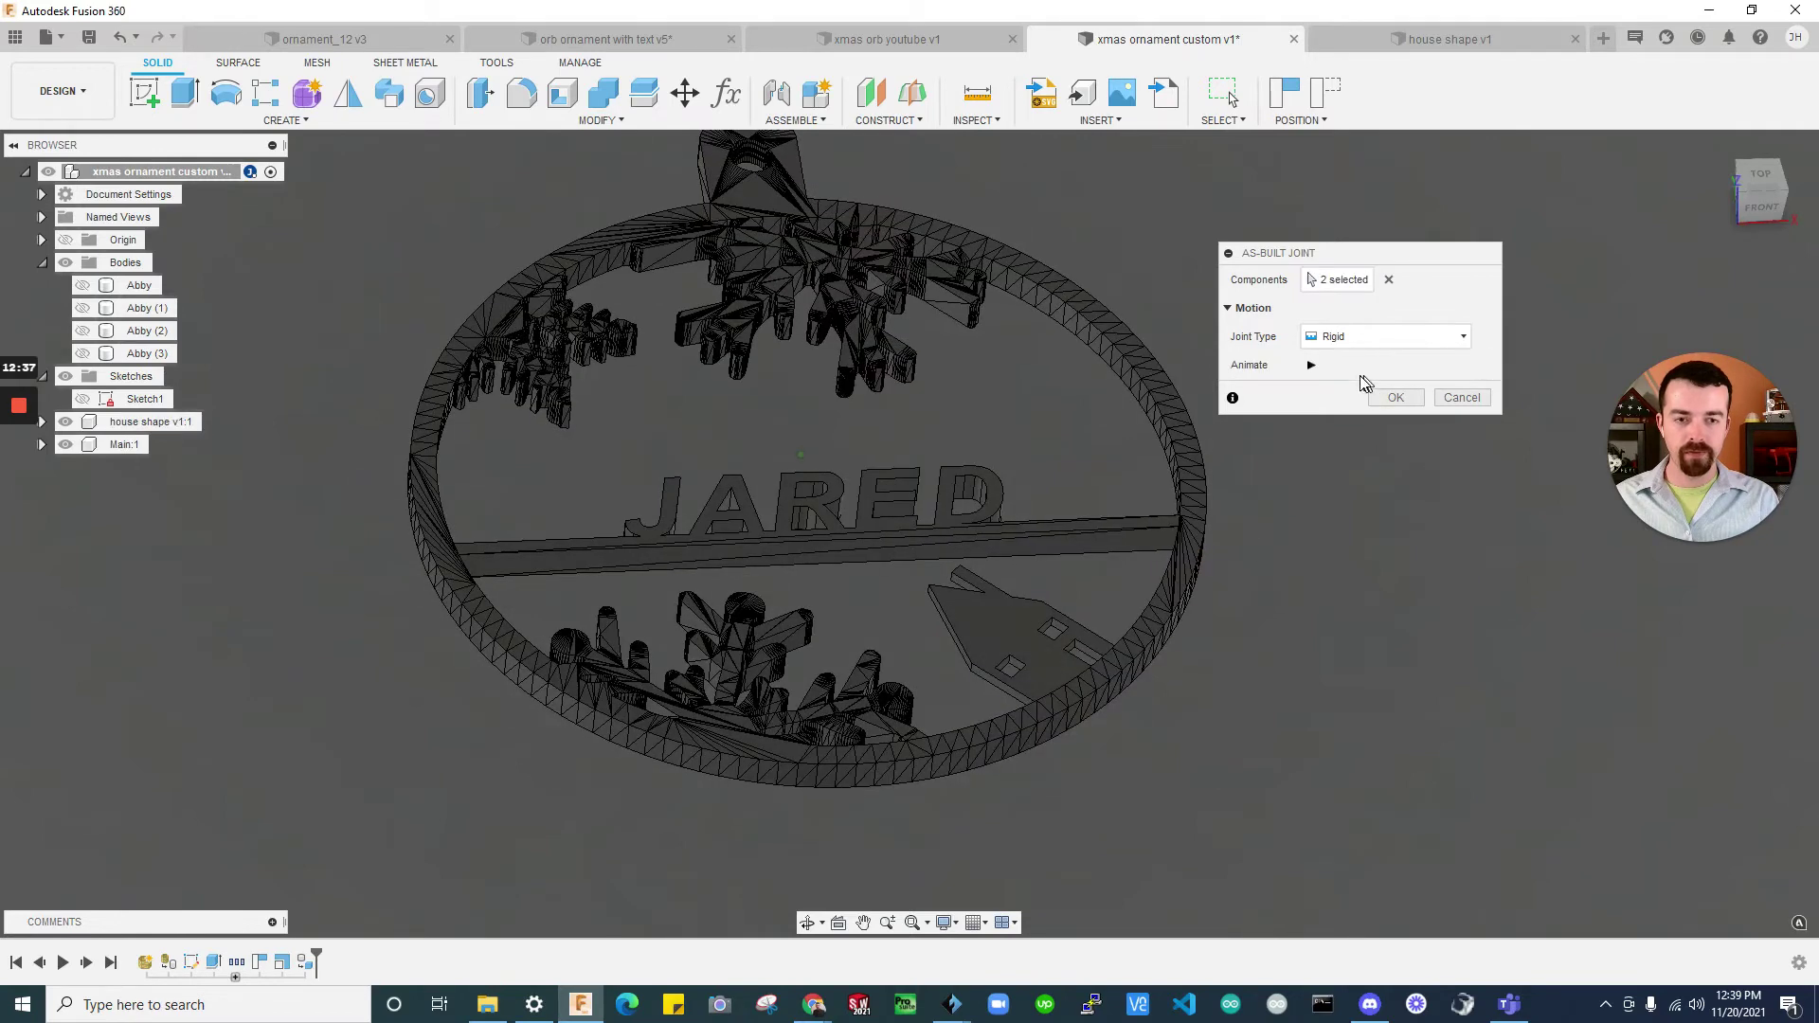
pyautogui.click(1385, 336)
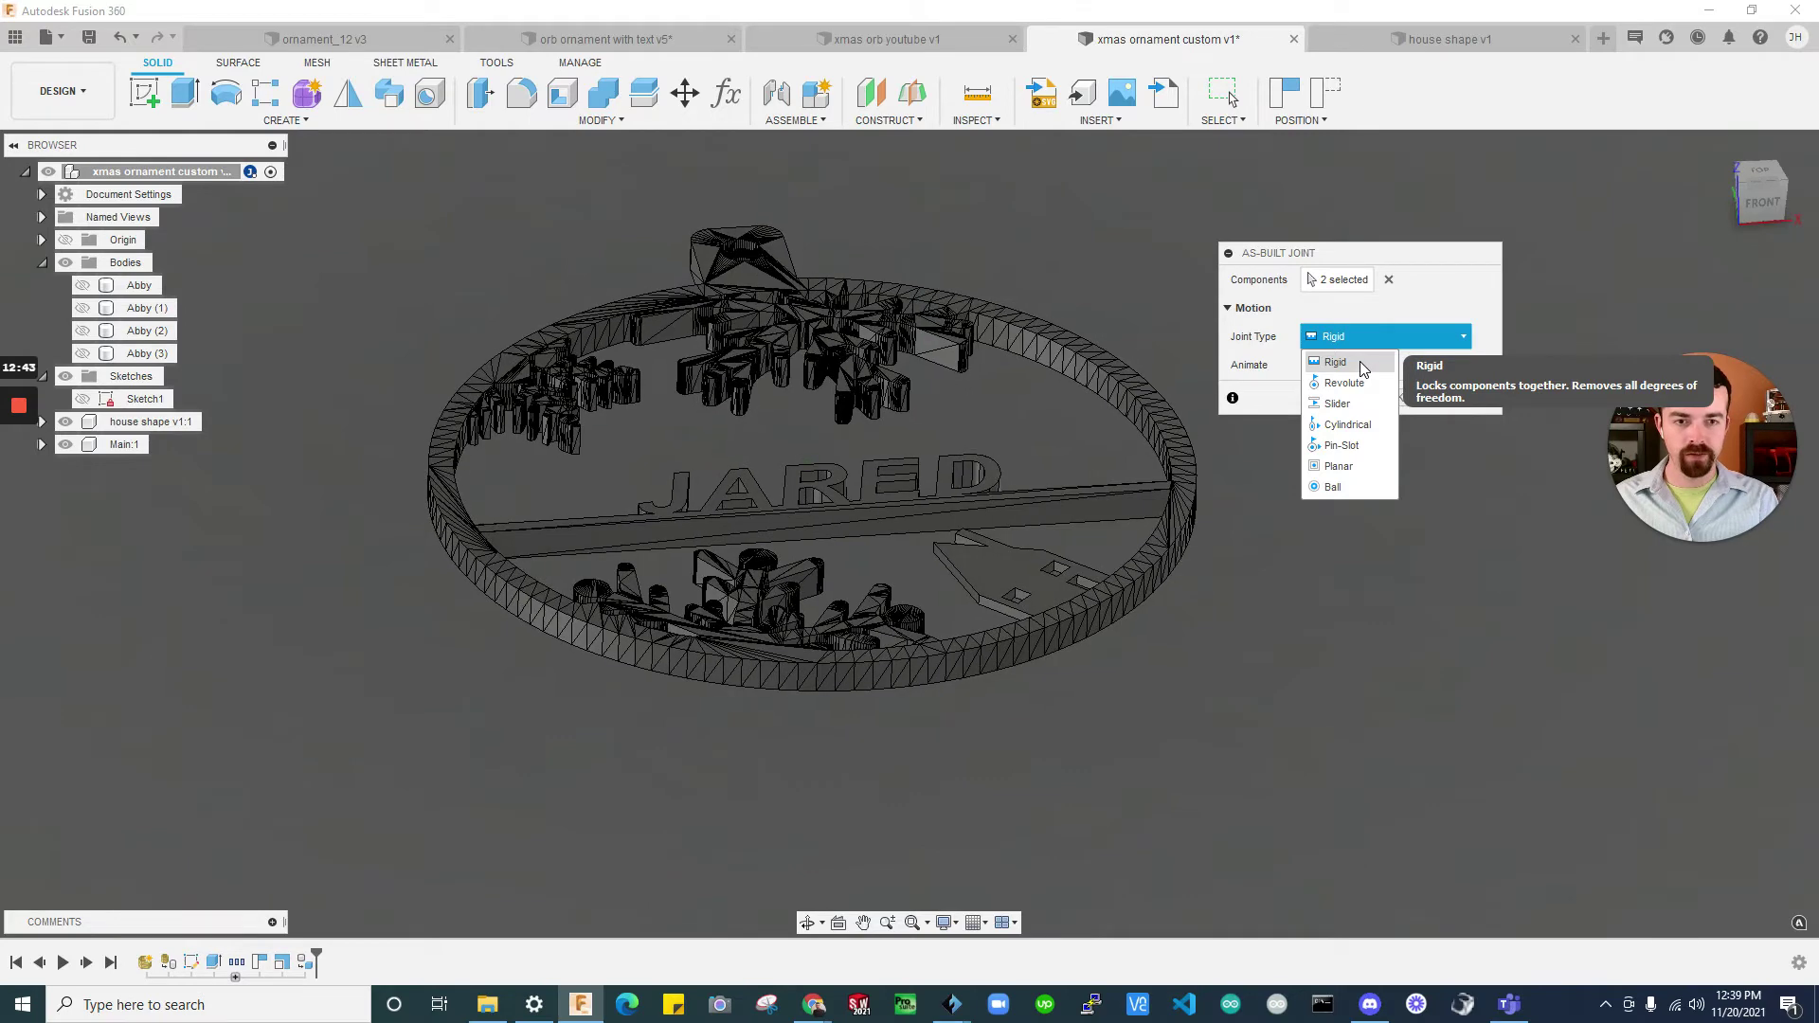
pyautogui.click(1360, 361)
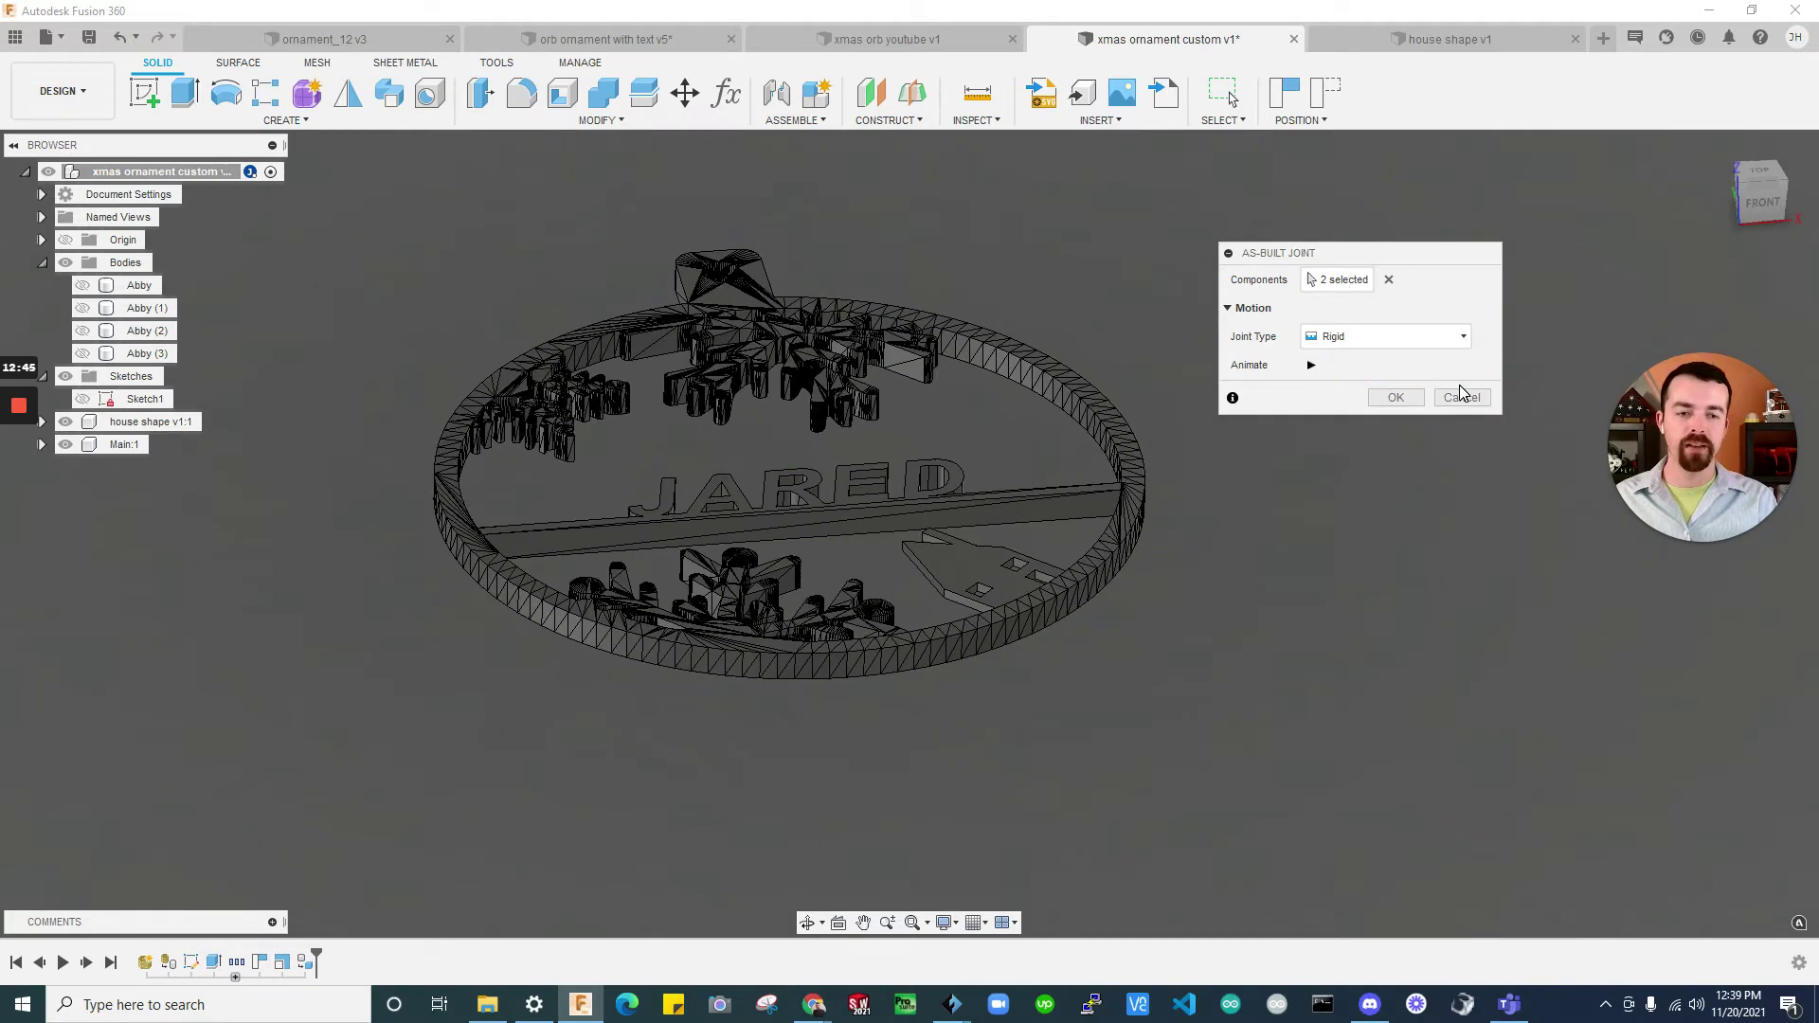
pyautogui.click(1462, 399)
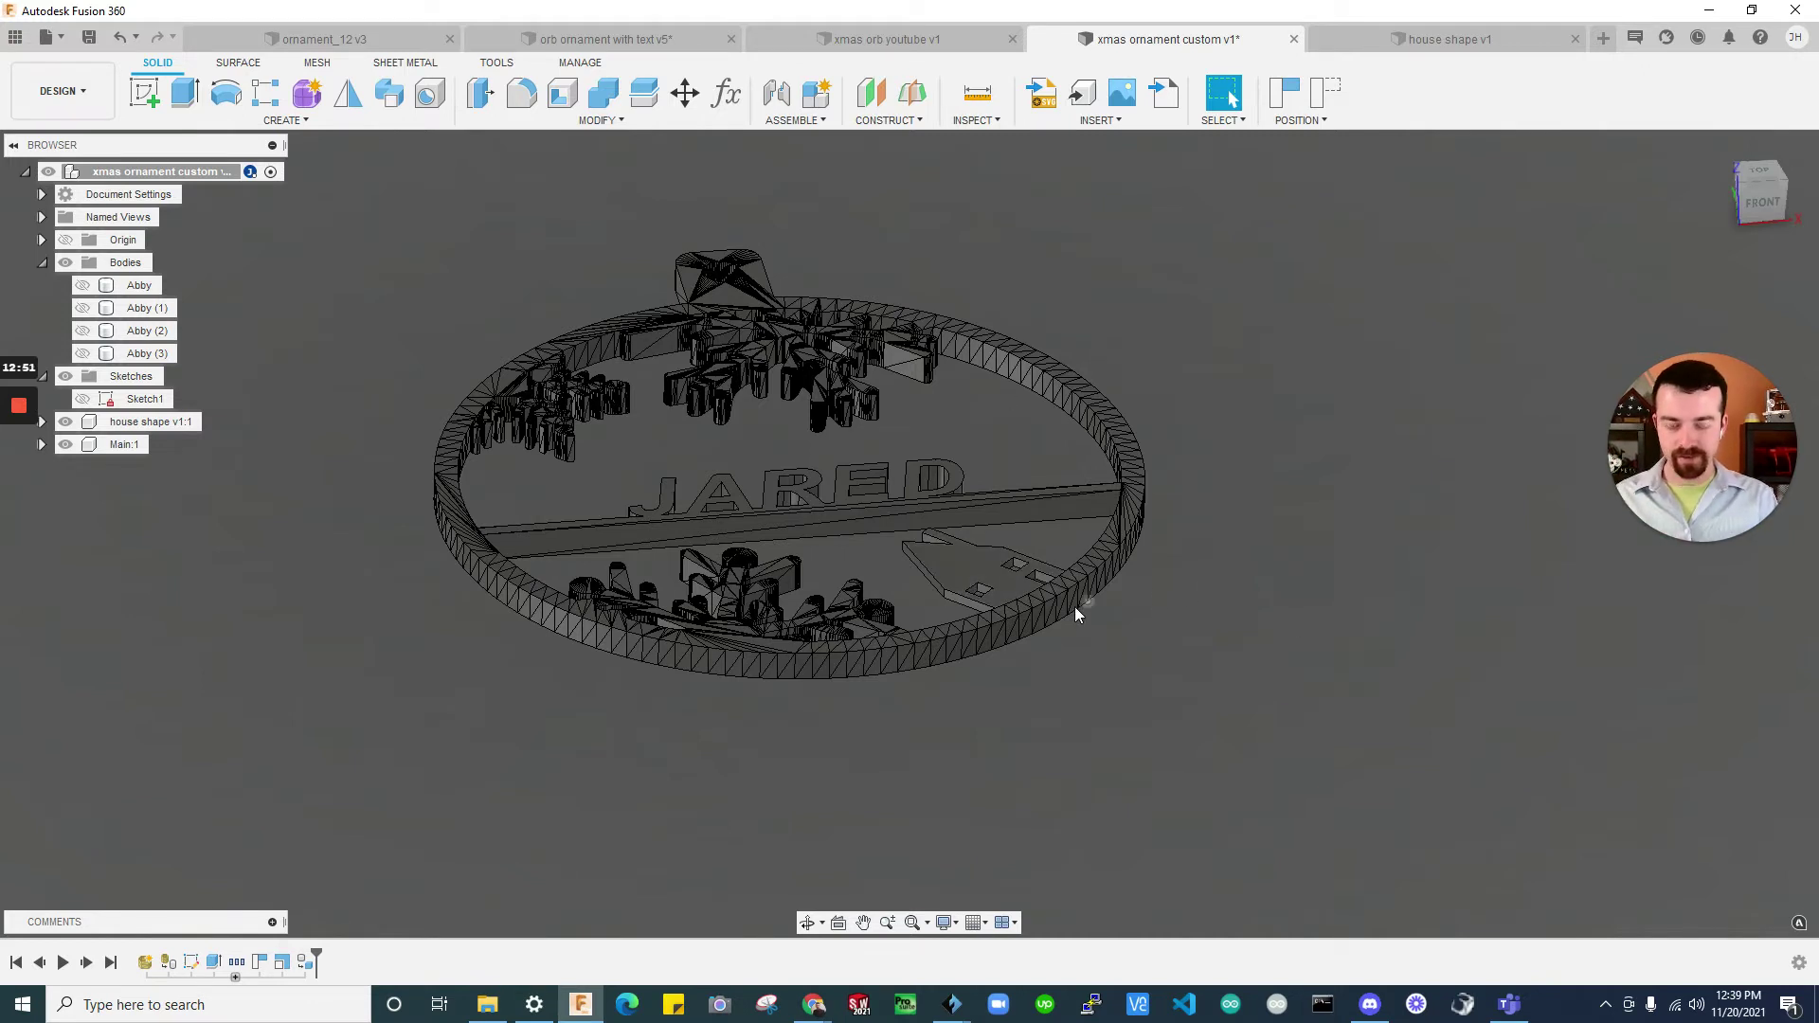
# Join the house component's flat face to the crossbar's upper face near the frame, using a Joint with Planar motion, Z Axis normal and X Axis slide
pyautogui.press('j')
pyautogui.click(973, 575)
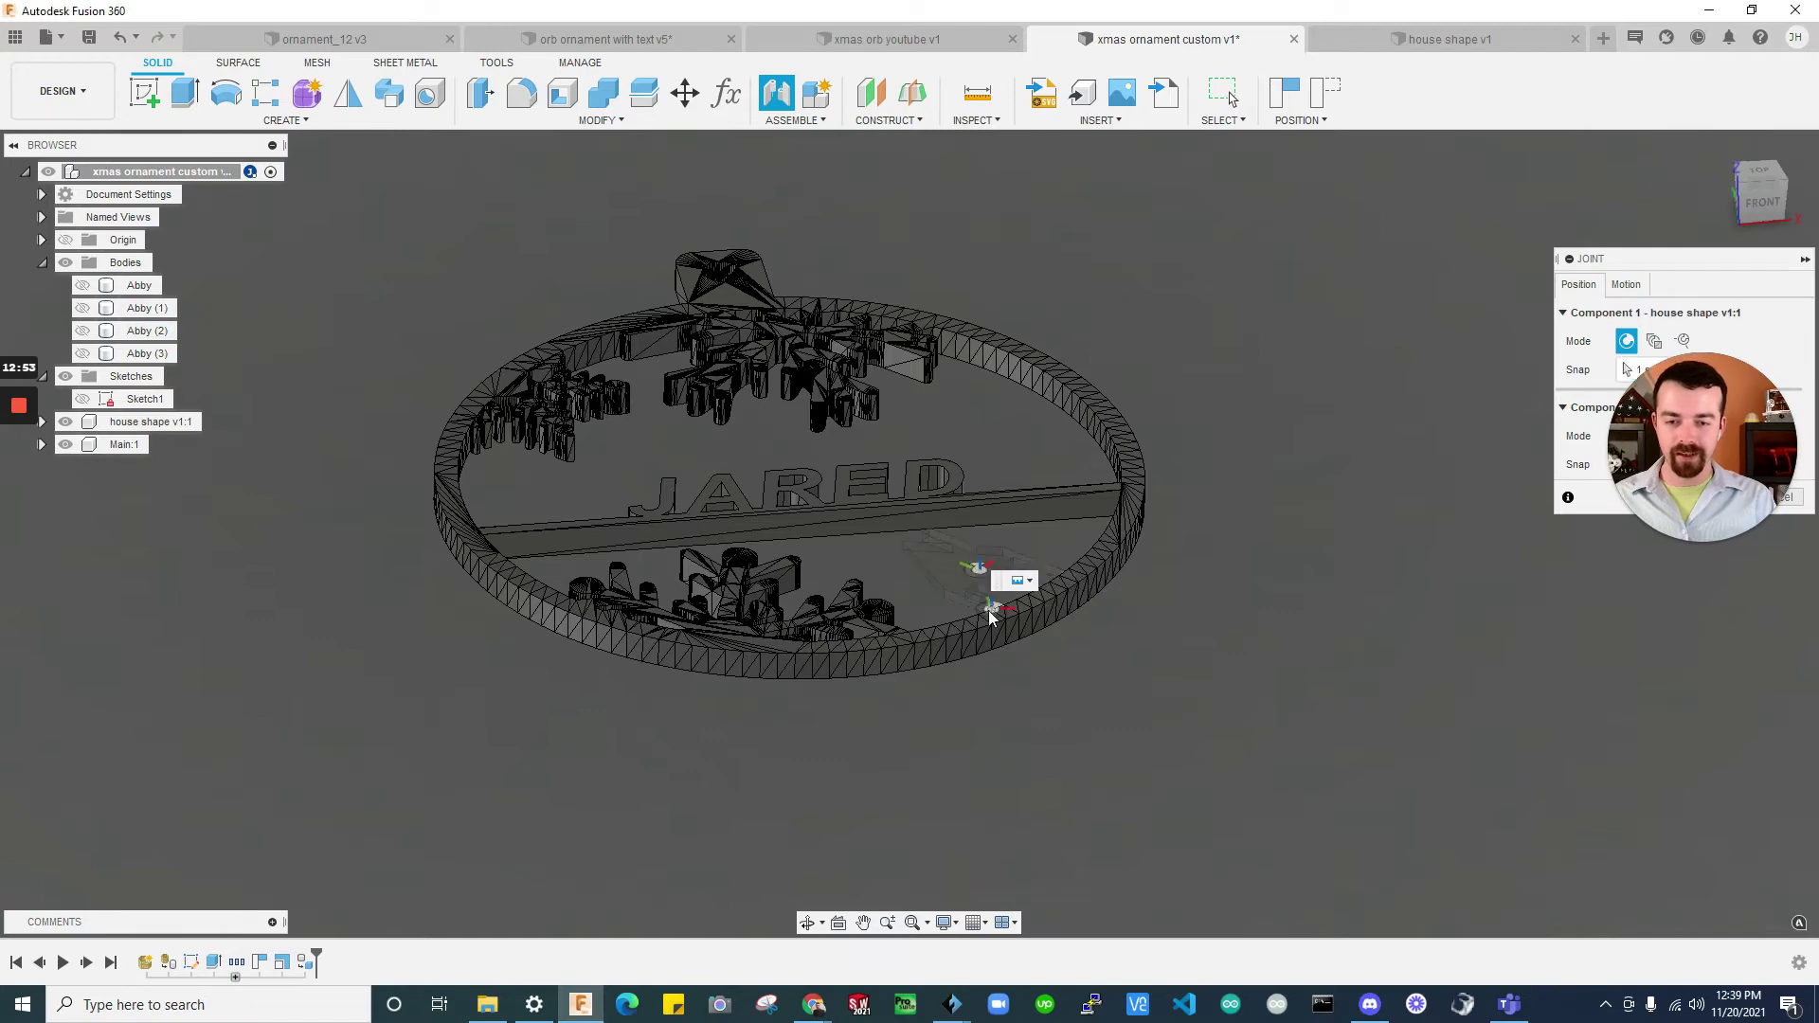
pyautogui.scroll(5, 1005, 582)
pyautogui.scroll(3, 1172, 492)
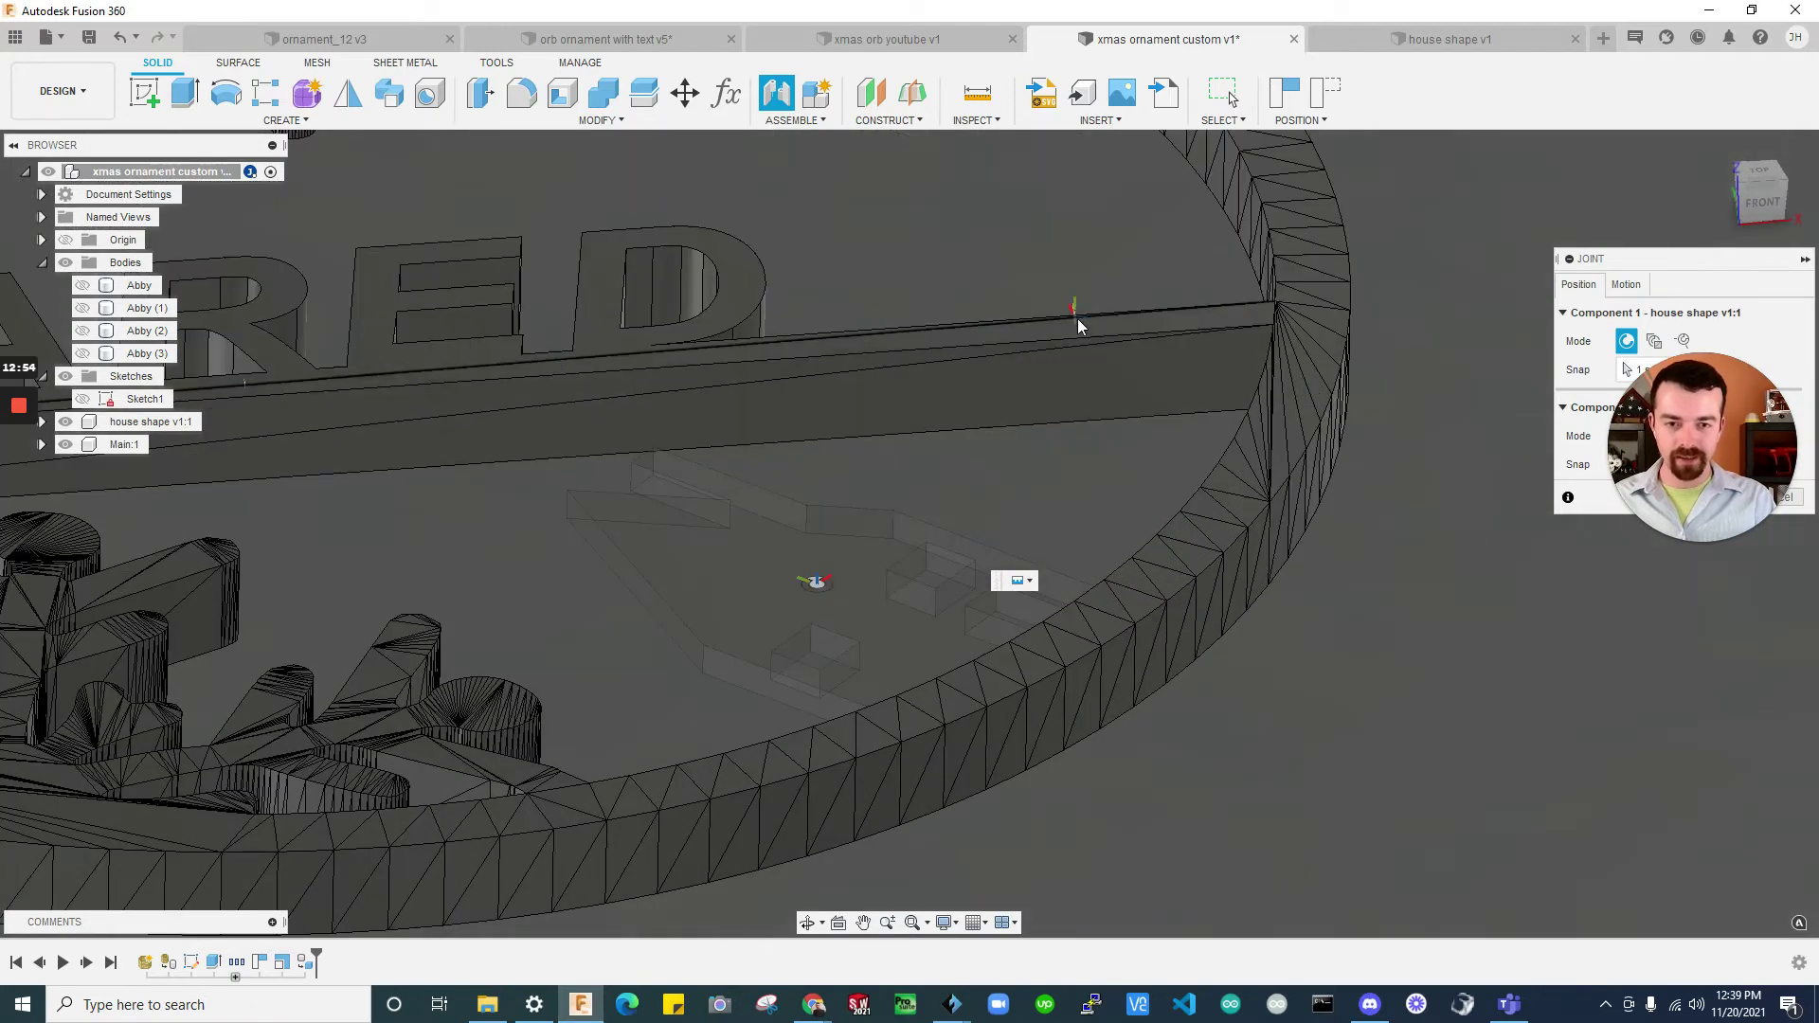
pyautogui.click(1153, 318)
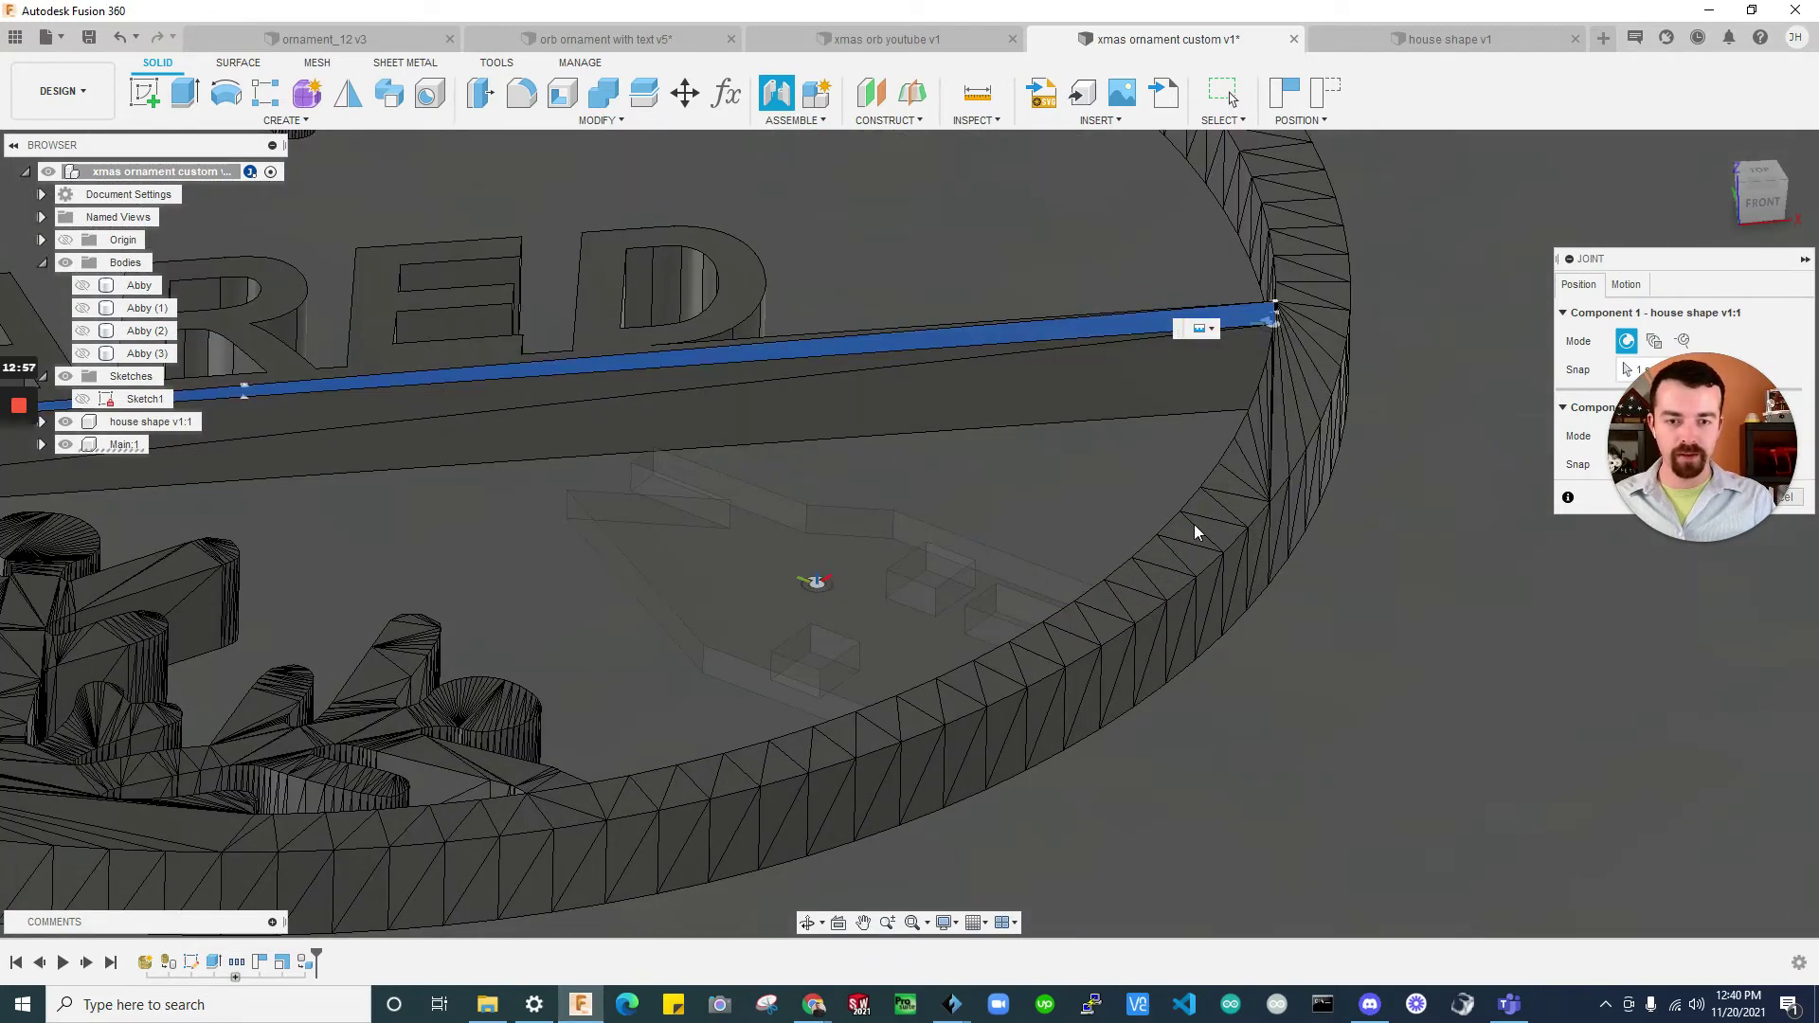
pyautogui.scroll(-3, 1106, 519)
pyautogui.moveTo(1629, 261); pyautogui.dragTo(1264, 173)
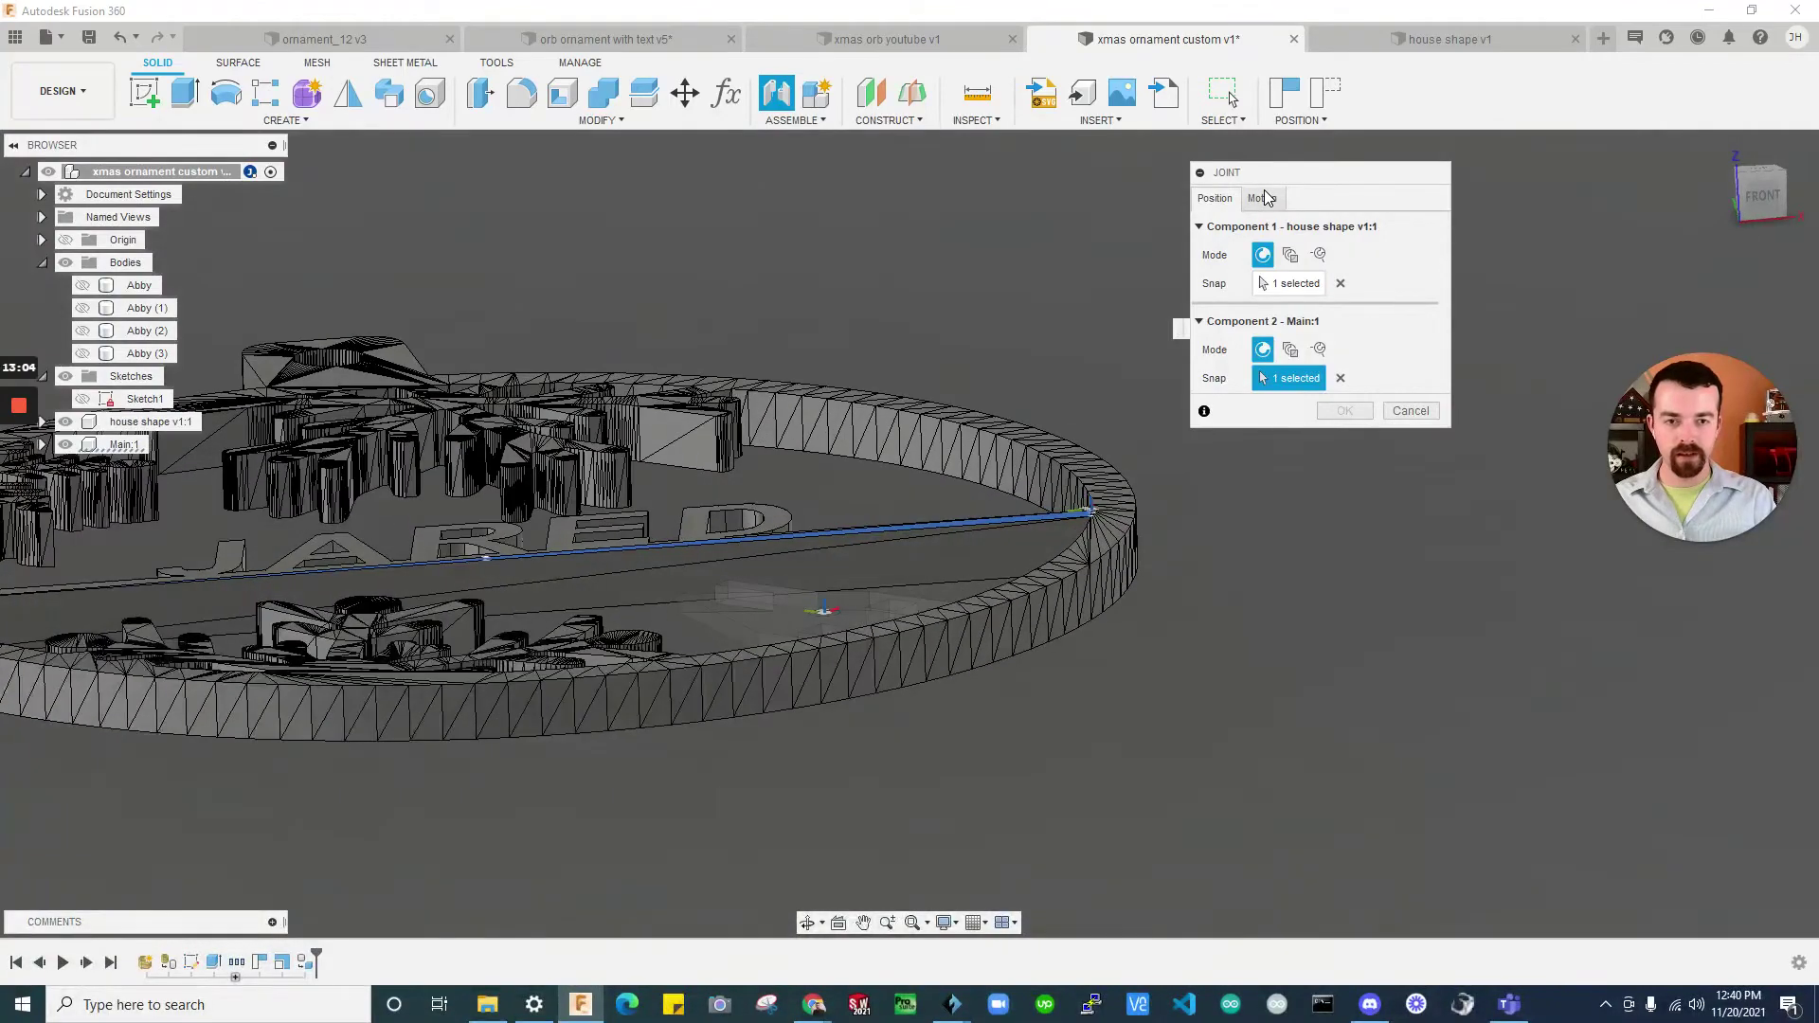
pyautogui.click(1264, 198)
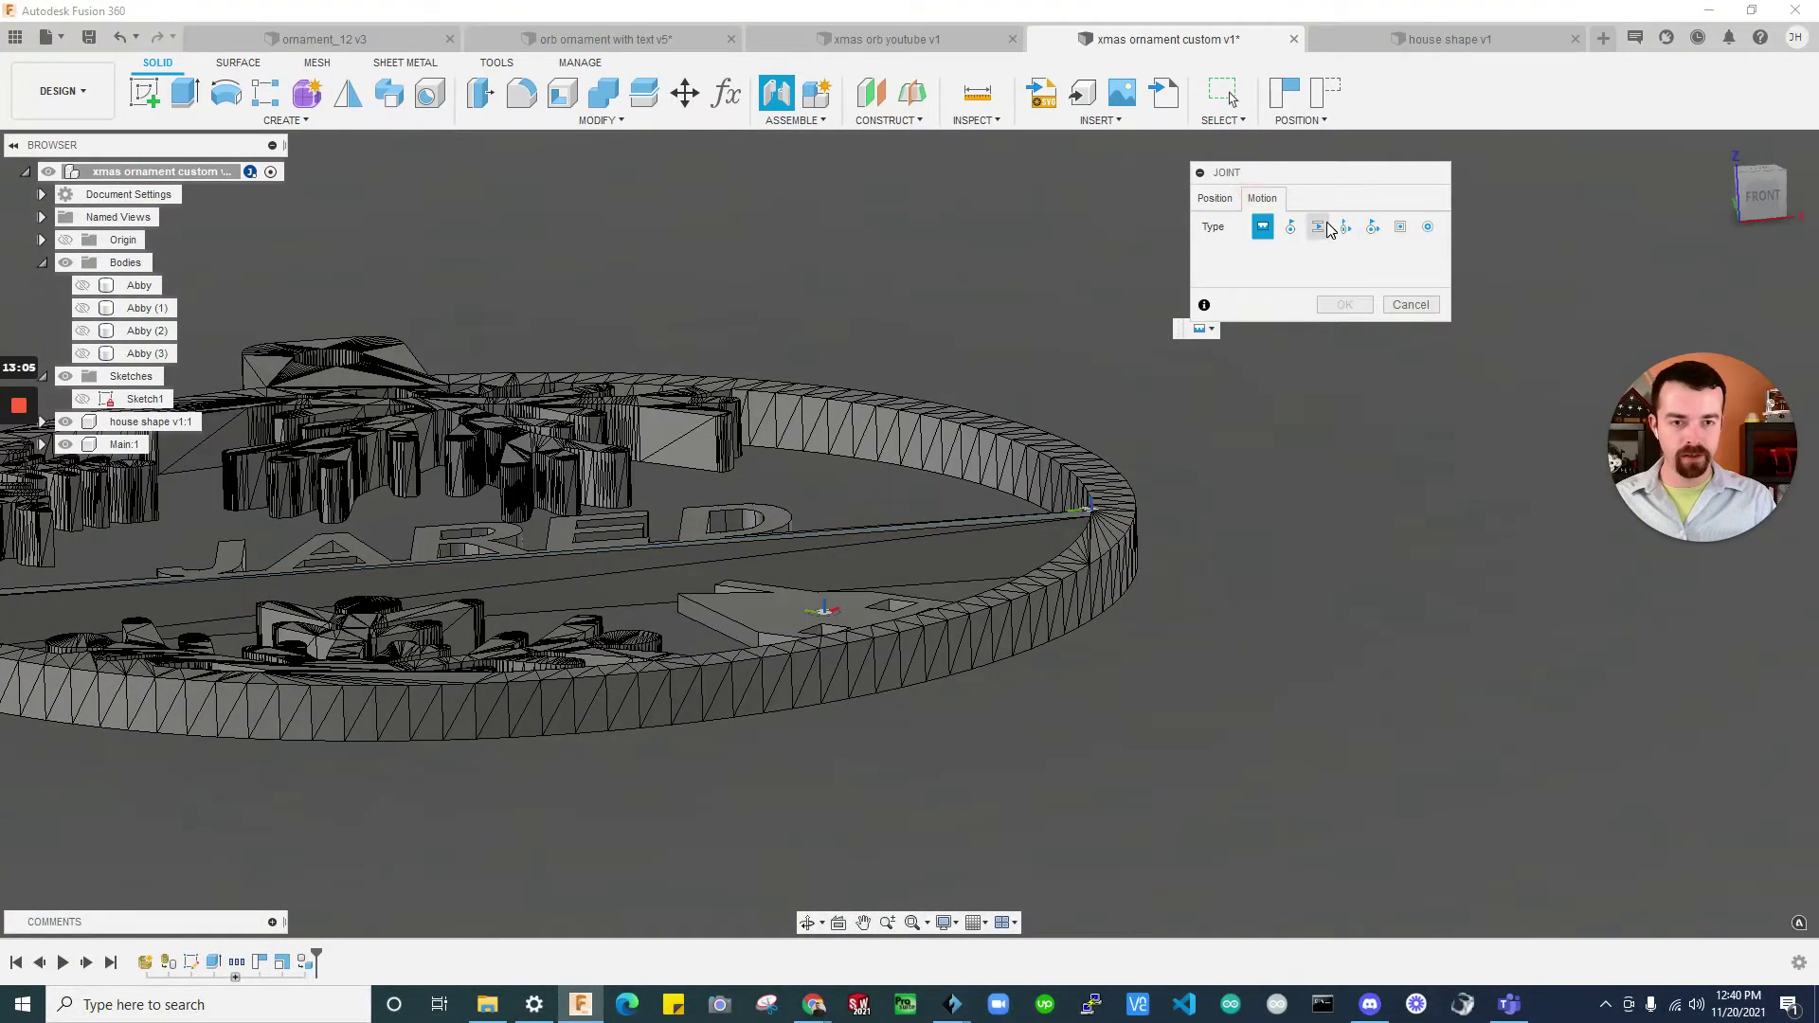
pyautogui.click(1400, 227)
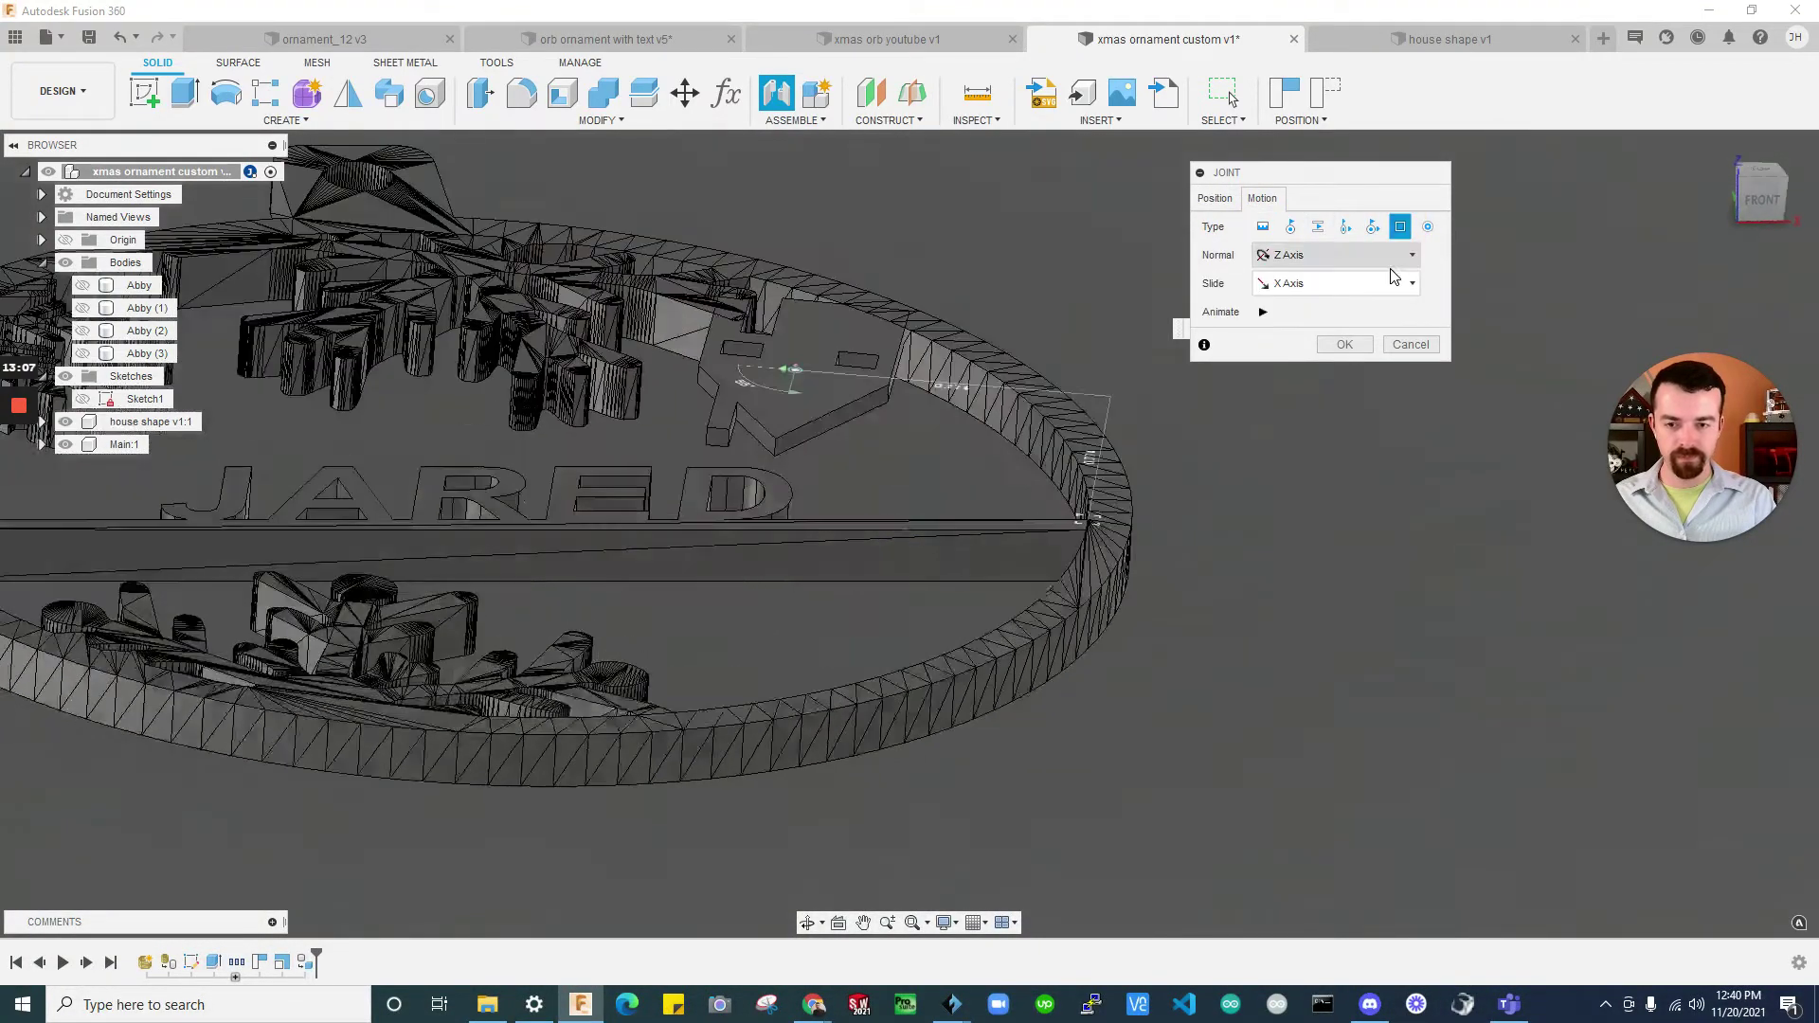
pyautogui.click(1343, 345)
# Undo the last position change and ground the Main component
pyautogui.keyDown('shift'); pyautogui.moveTo(1337, 343); pyautogui.dragTo(537, 689, button='middle'); pyautogui.keyUp('shift')
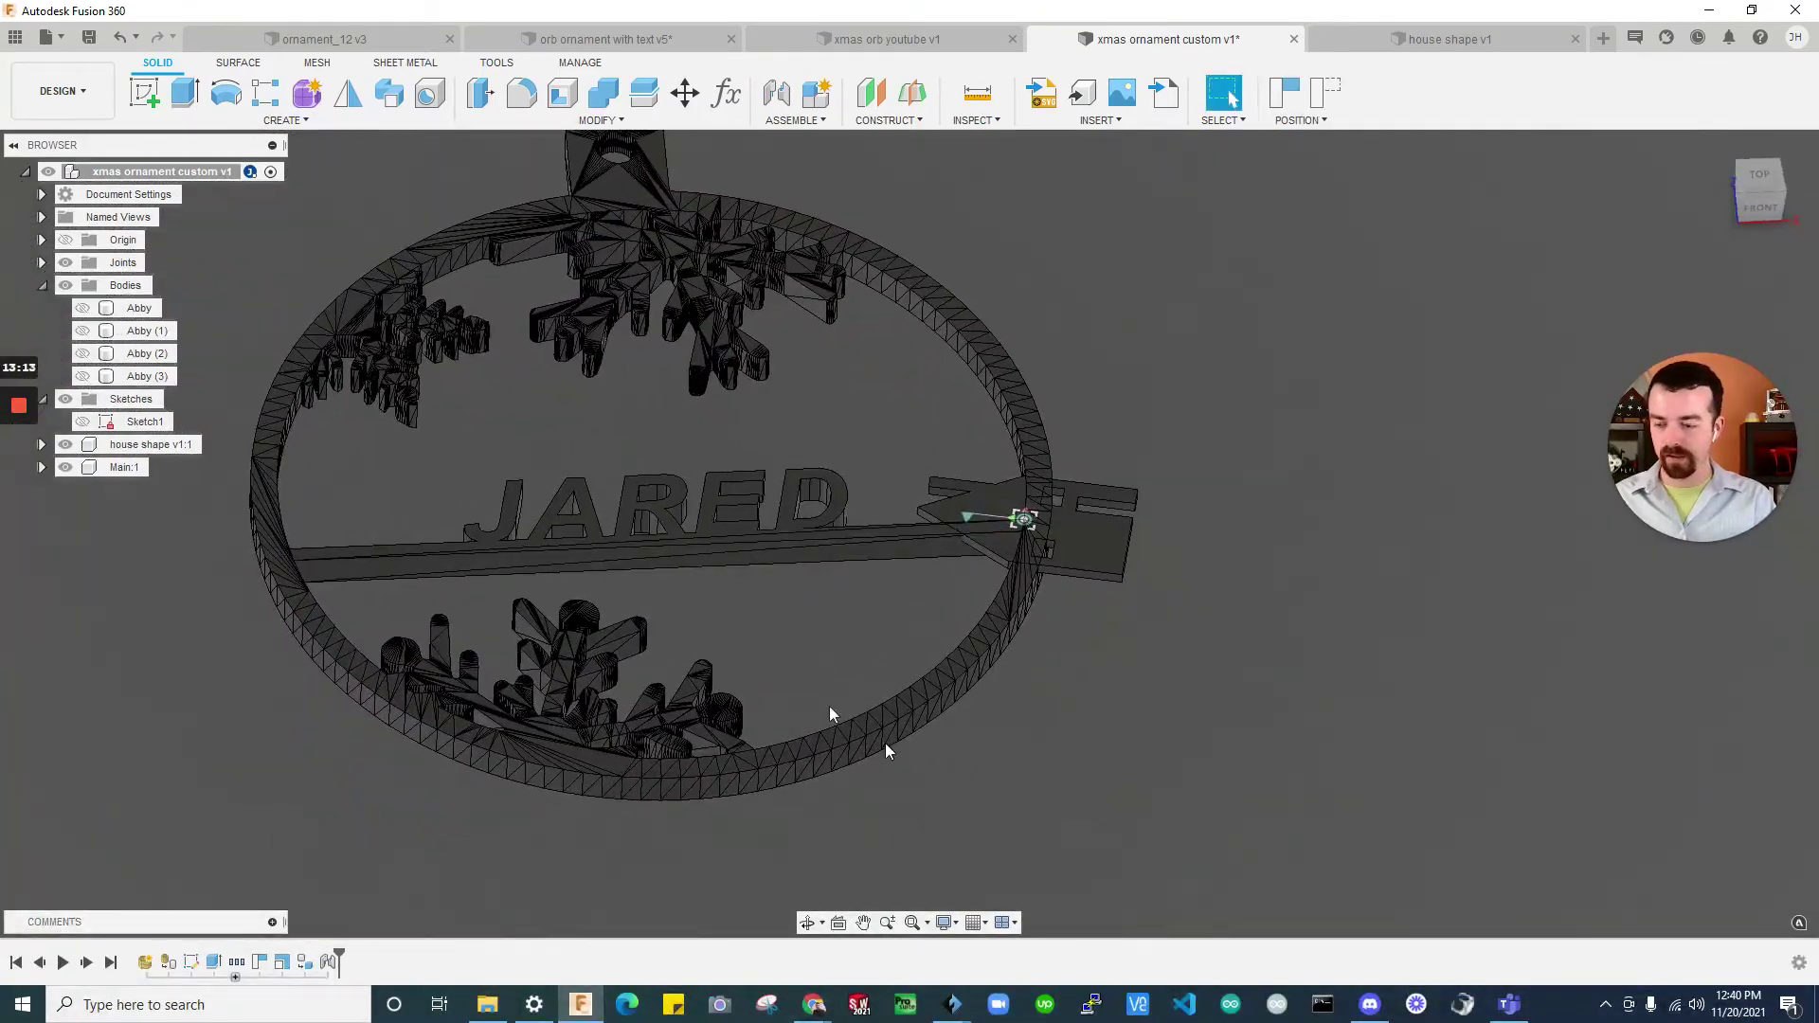
pyautogui.hotkey('ctrl', 'z')
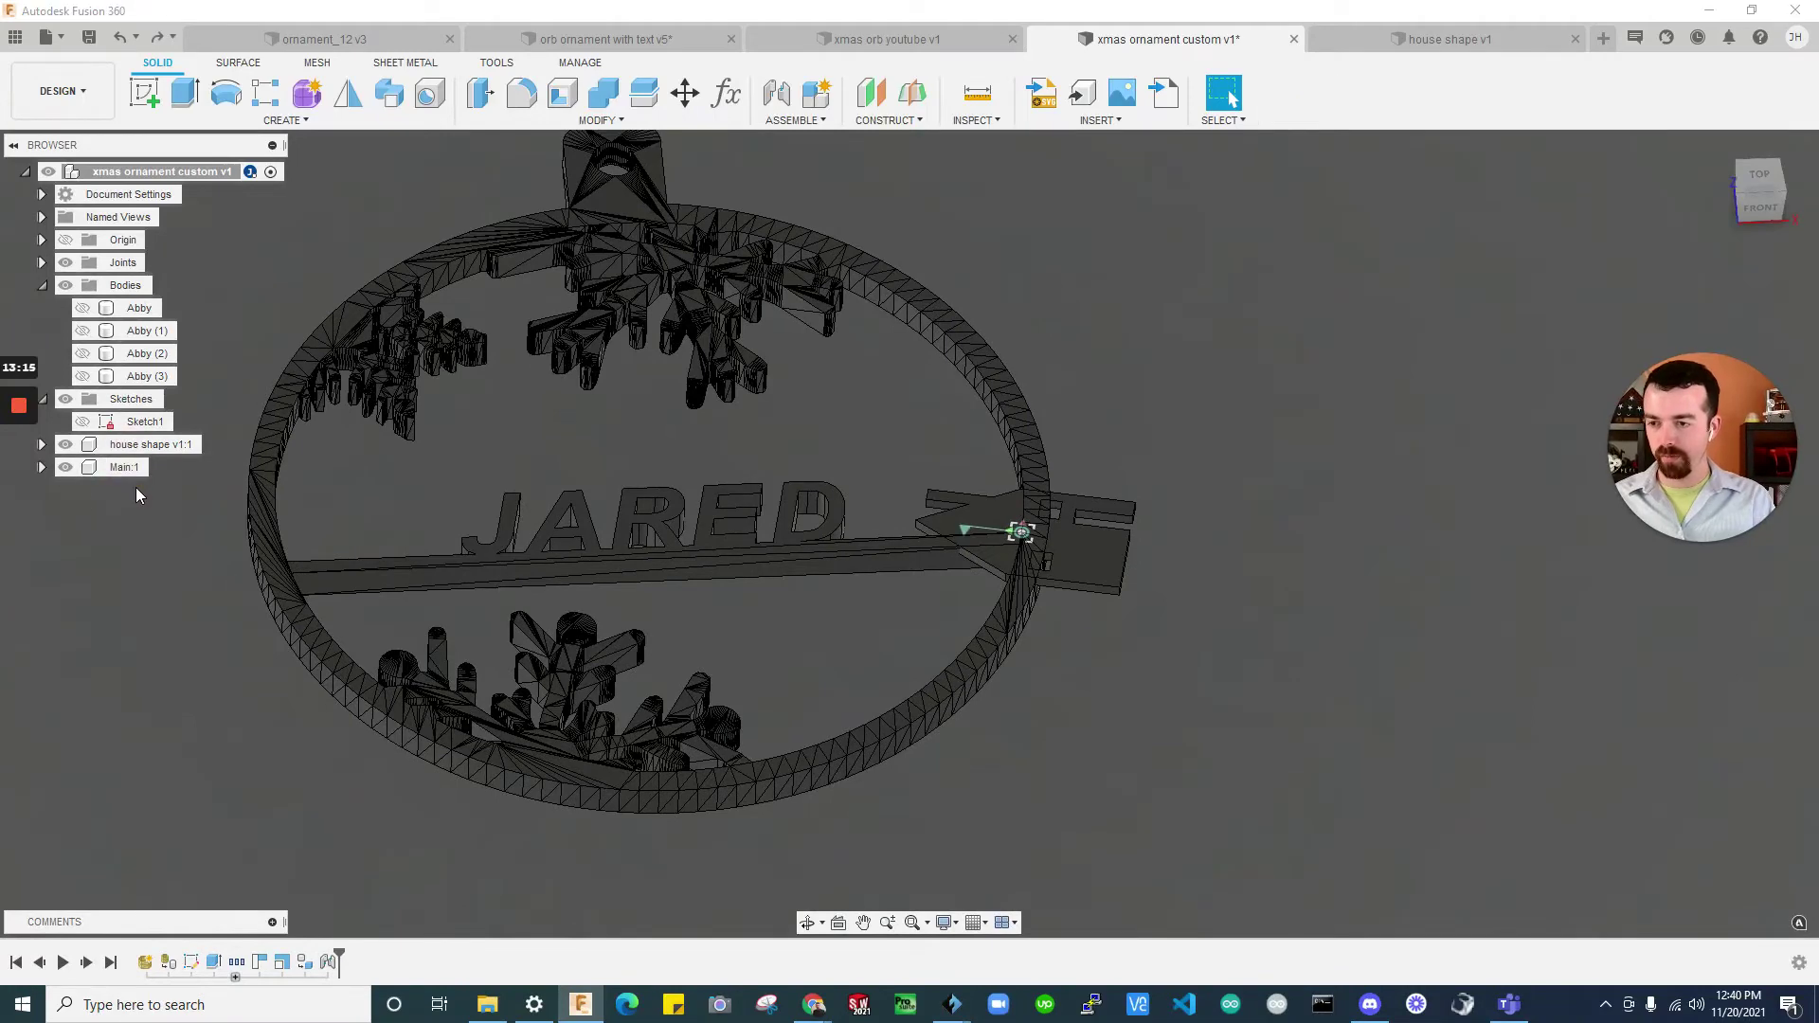
pyautogui.rightClick(127, 468)
pyautogui.click(172, 35)
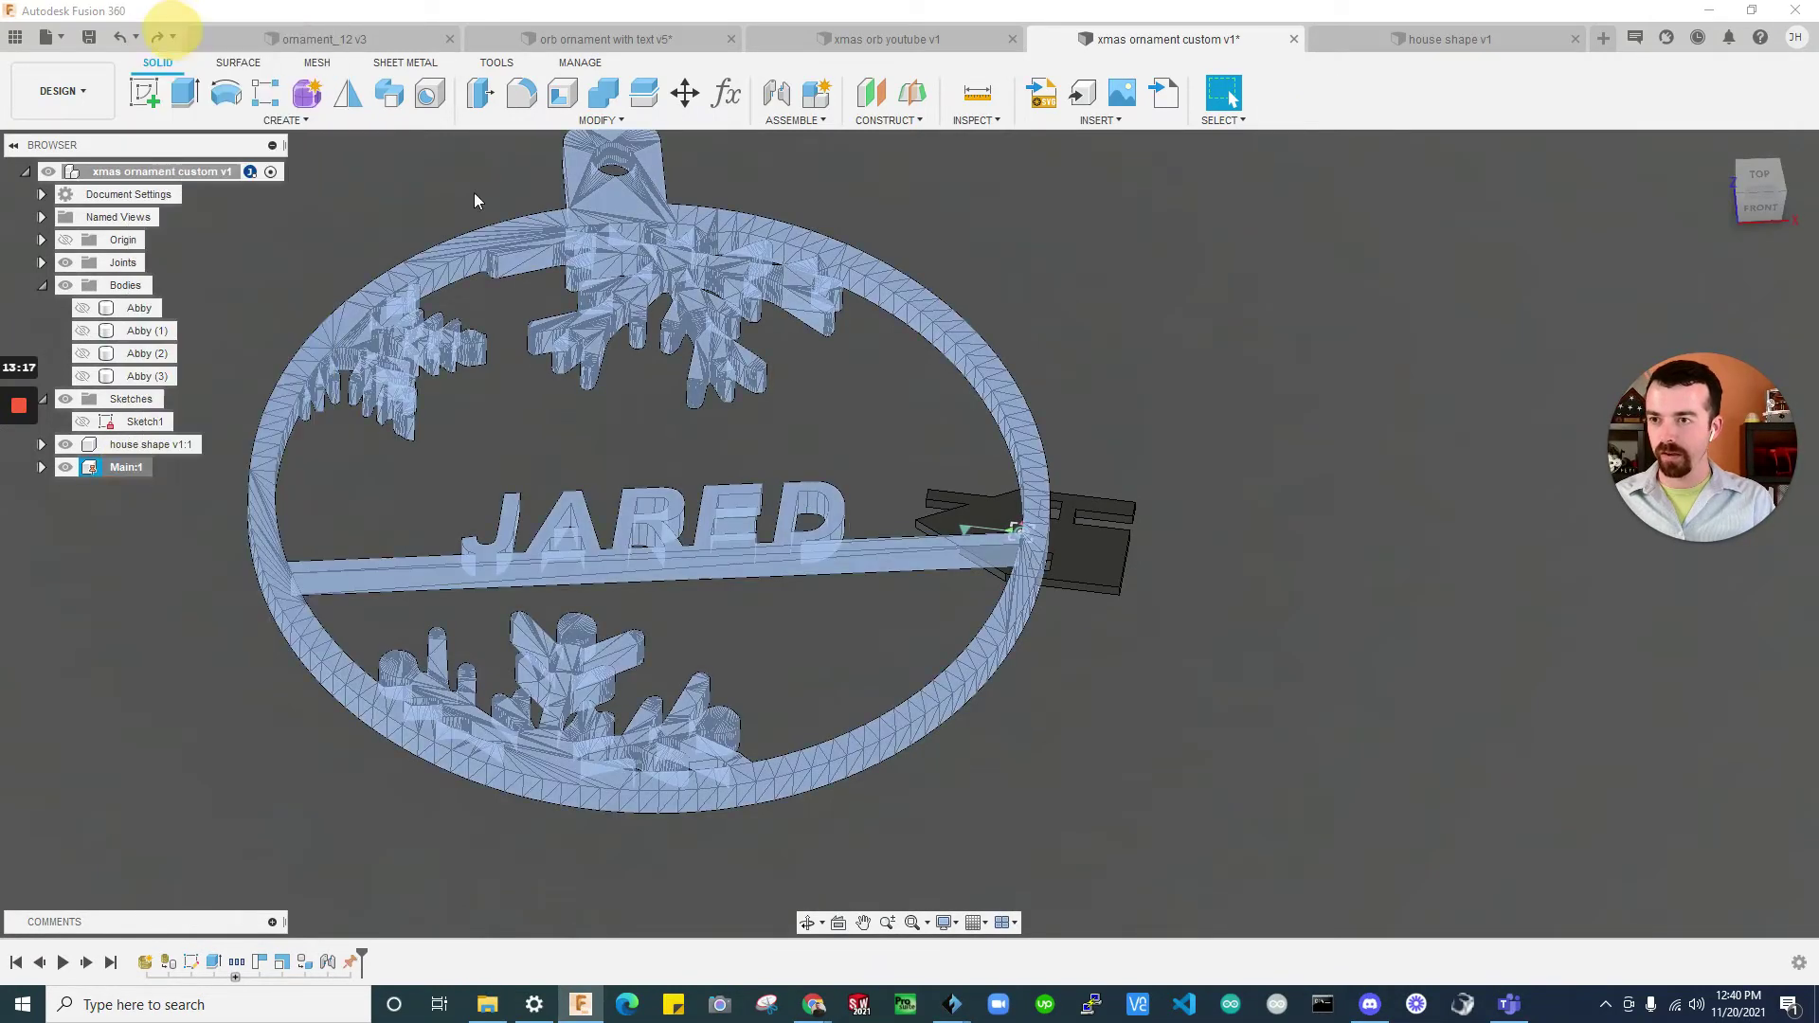
pyautogui.click(1223, 376)
# Move the house component below the crossbar and rotate it slightly clockwise so it overlaps the frame's lower right edge
pyautogui.moveTo(1099, 542); pyautogui.dragTo(966, 654)
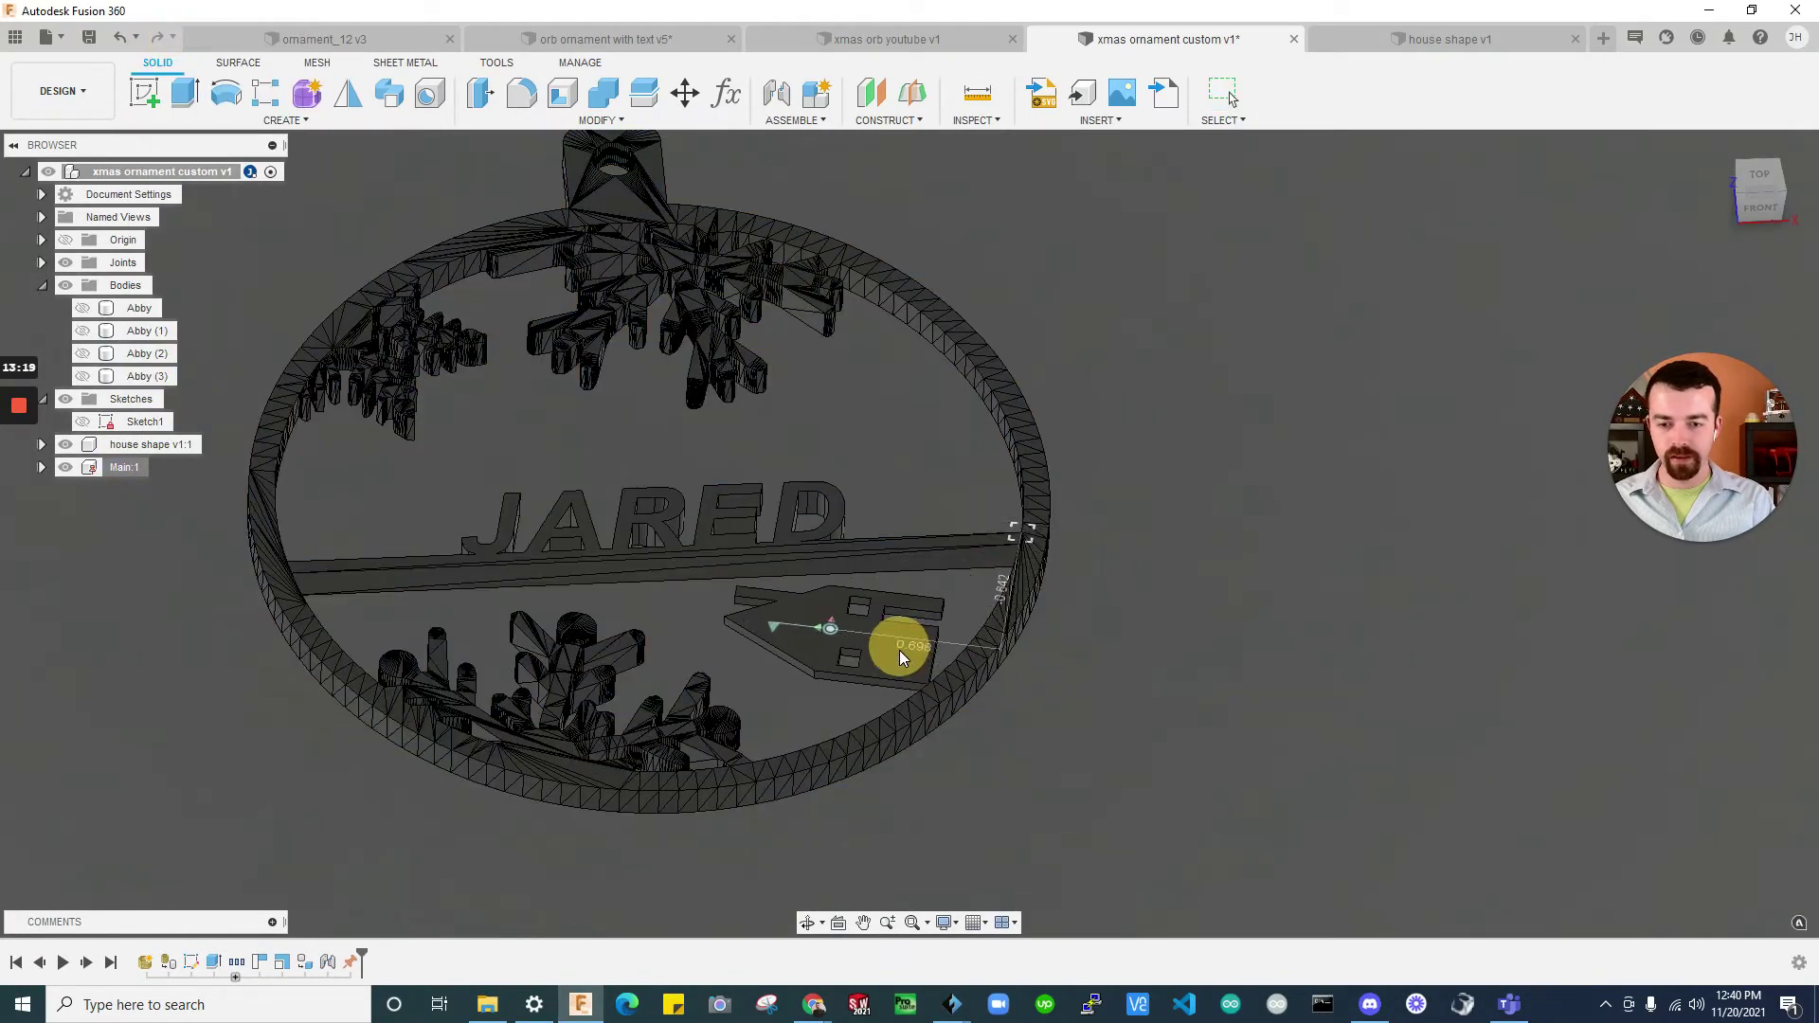
pyautogui.click(684, 93)
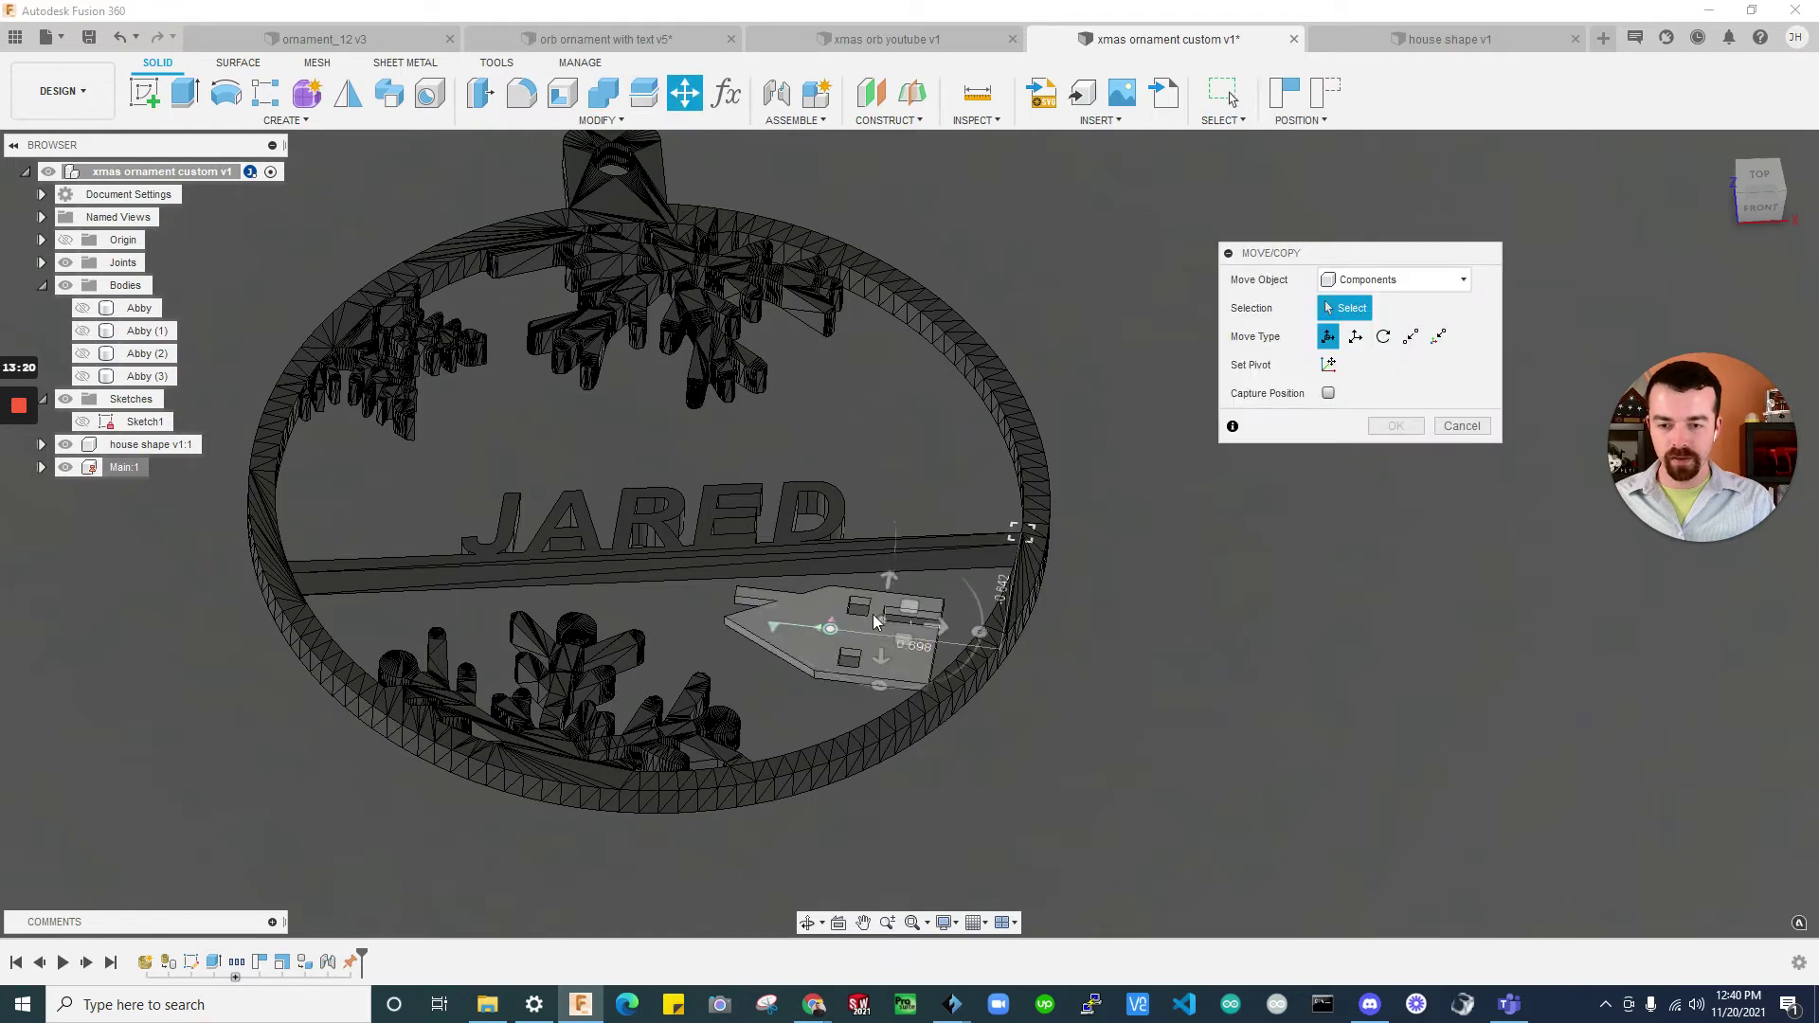
pyautogui.click(809, 608)
pyautogui.moveTo(712, 623); pyautogui.dragTo(801, 604)
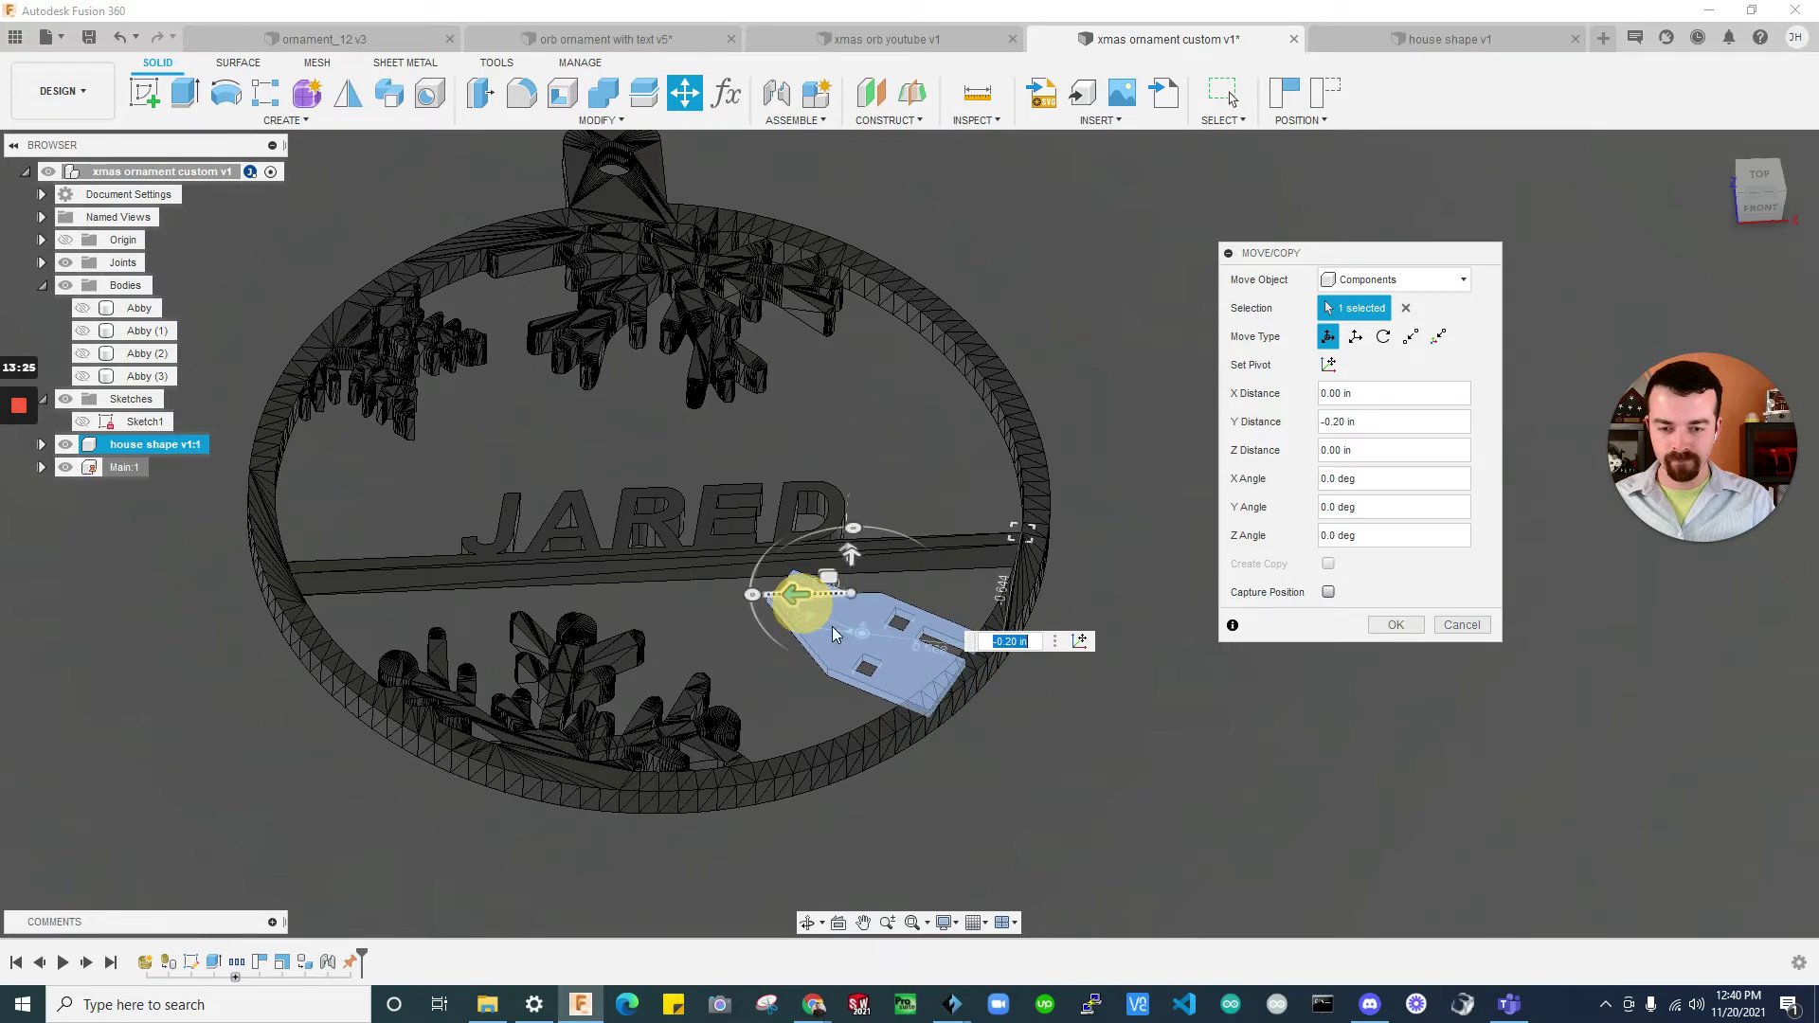
pyautogui.keyDown('shift'); pyautogui.moveTo(831, 627); pyautogui.dragTo(879, 730, button='middle'); pyautogui.keyUp('shift')
pyautogui.scroll(2, 879, 729)
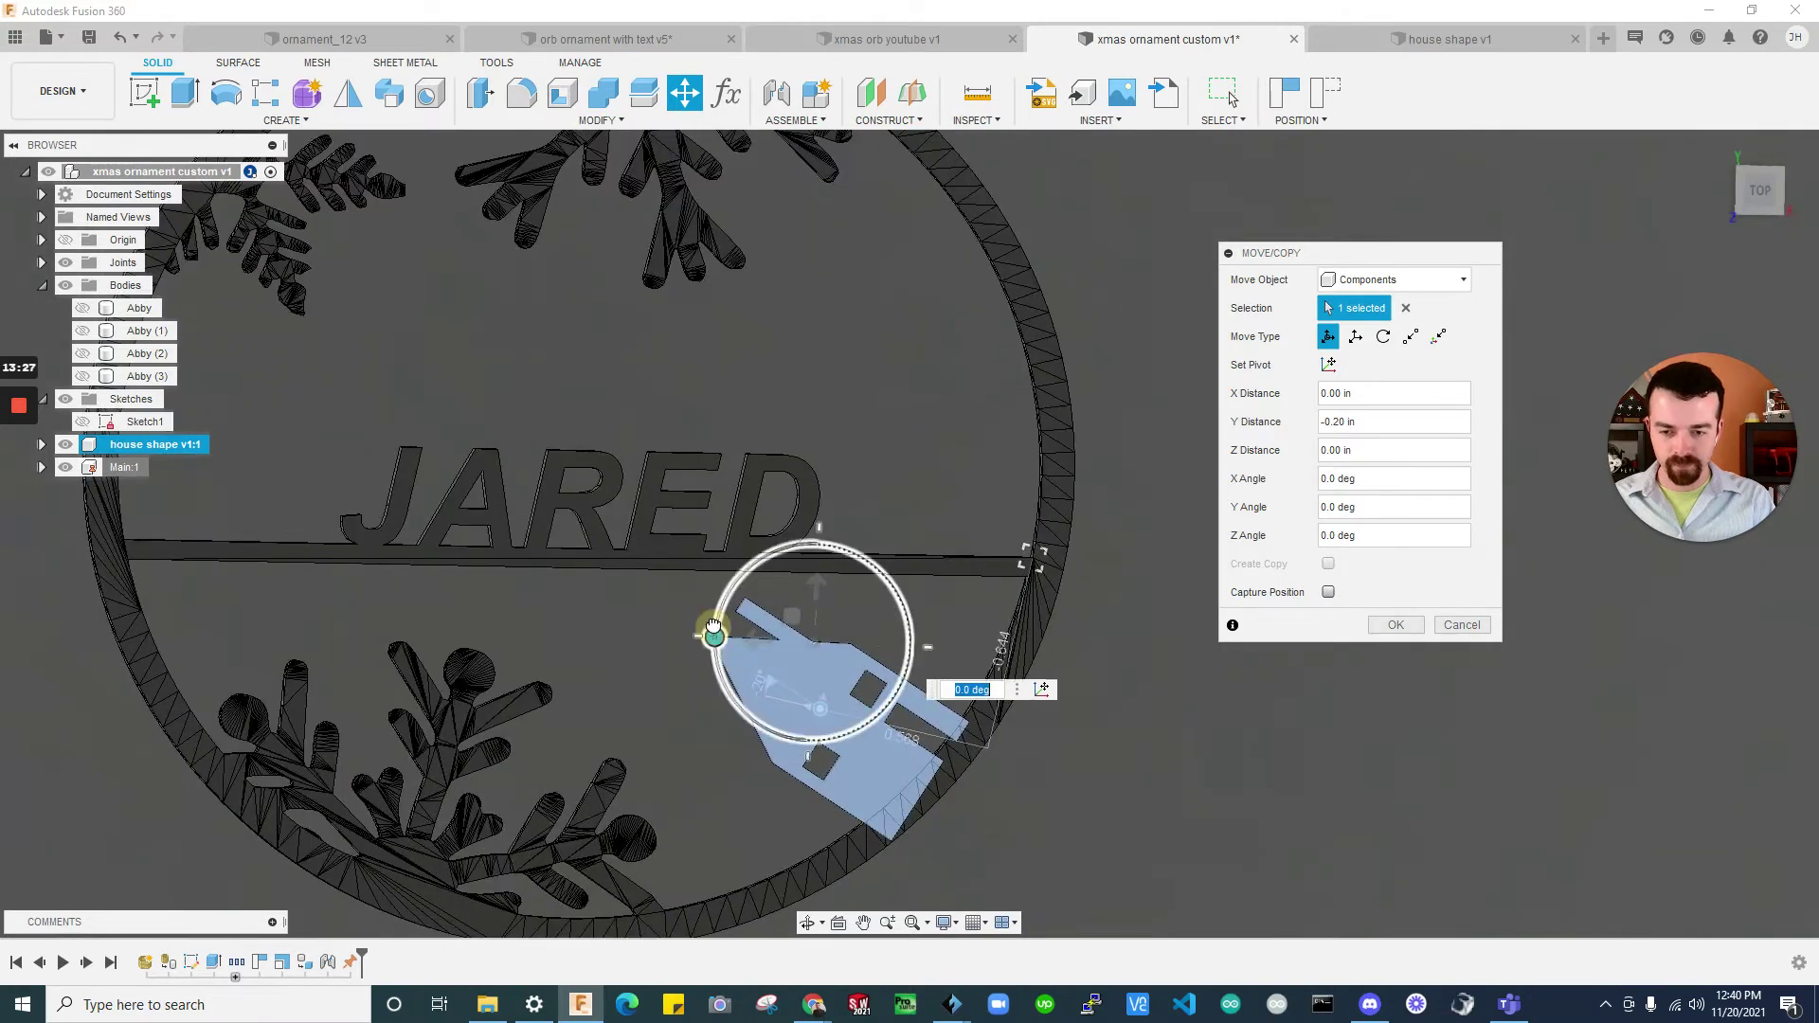
pyautogui.moveTo(712, 626); pyautogui.dragTo(723, 603)
pyautogui.moveTo(811, 640); pyautogui.dragTo(802, 650)
pyautogui.keyDown('shift'); pyautogui.moveTo(1194, 814); pyautogui.dragTo(1288, 600, button='middle'); pyautogui.keyUp('shift')
pyautogui.click(1396, 624)
# Capture the moved house component's position and start an Extrude on its underside face
pyautogui.keyDown('shift'); pyautogui.moveTo(1260, 752); pyautogui.dragTo(748, 350, button='middle'); pyautogui.keyUp('shift')
pyautogui.click(178, 106)
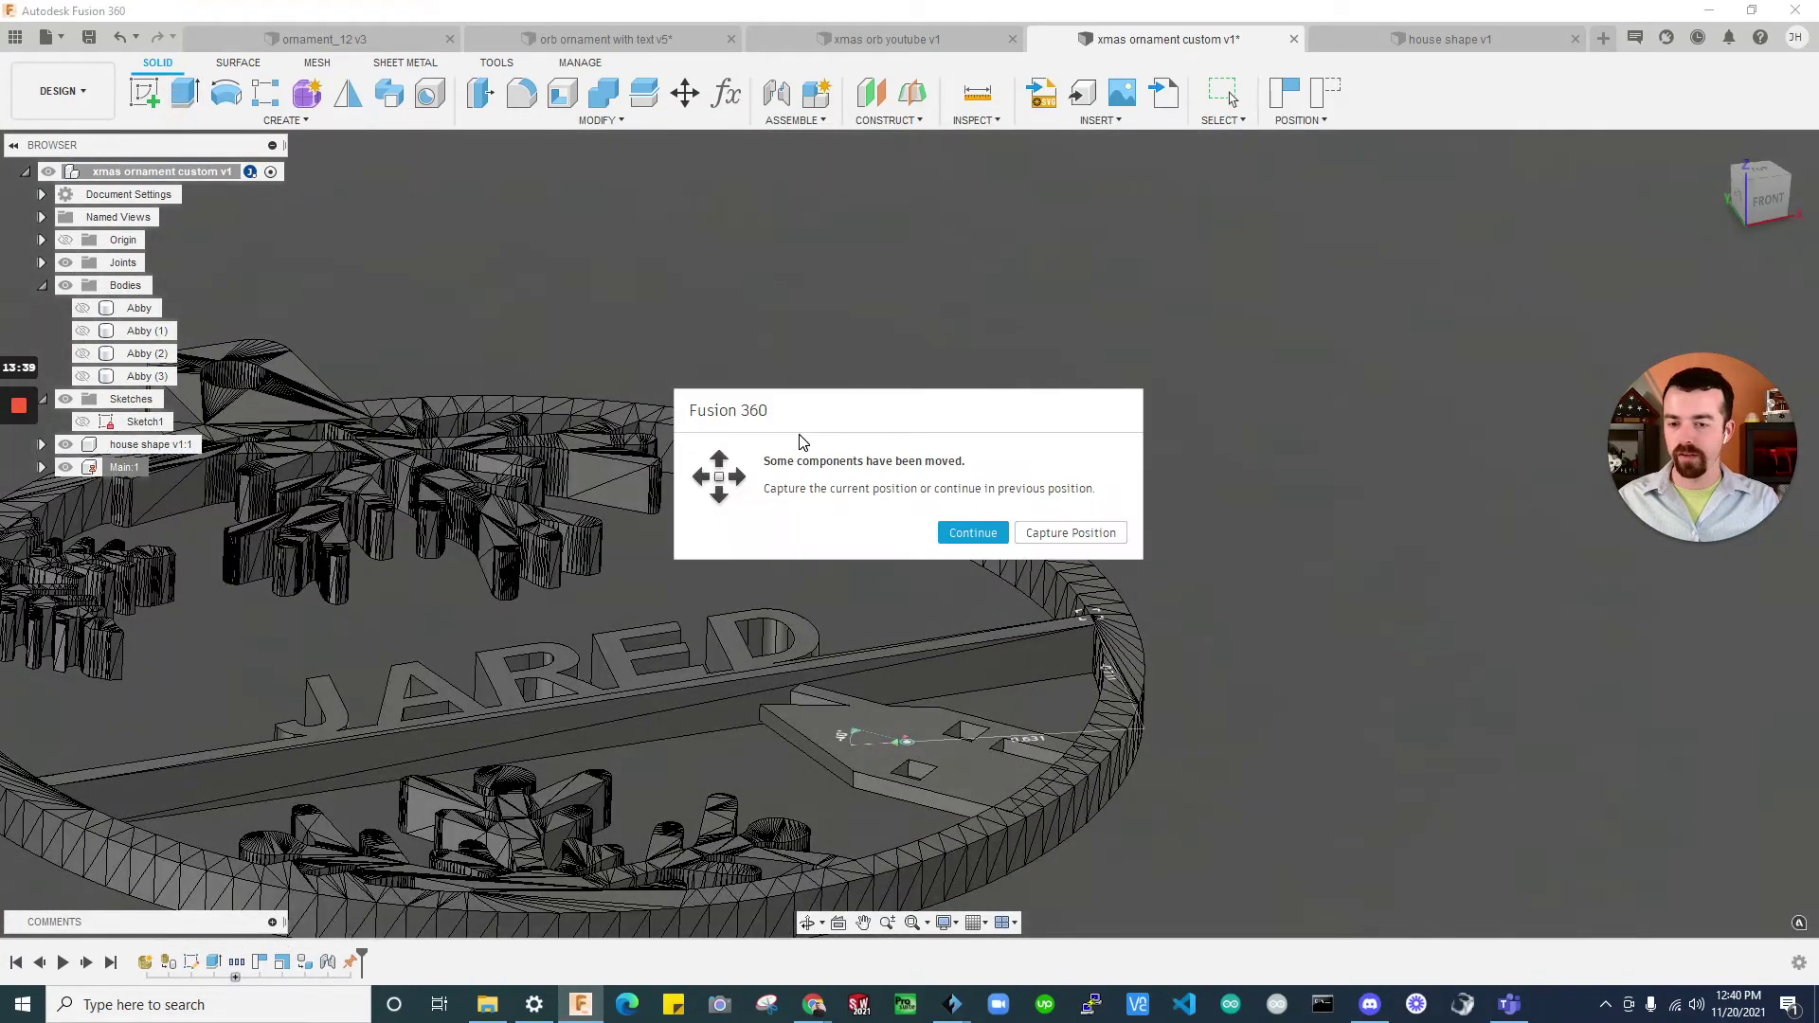
pyautogui.click(1064, 540)
pyautogui.keyDown('shift'); pyautogui.moveTo(1064, 540); pyautogui.dragTo(925, 315, button='middle'); pyautogui.keyUp('shift')
pyautogui.click(925, 271)
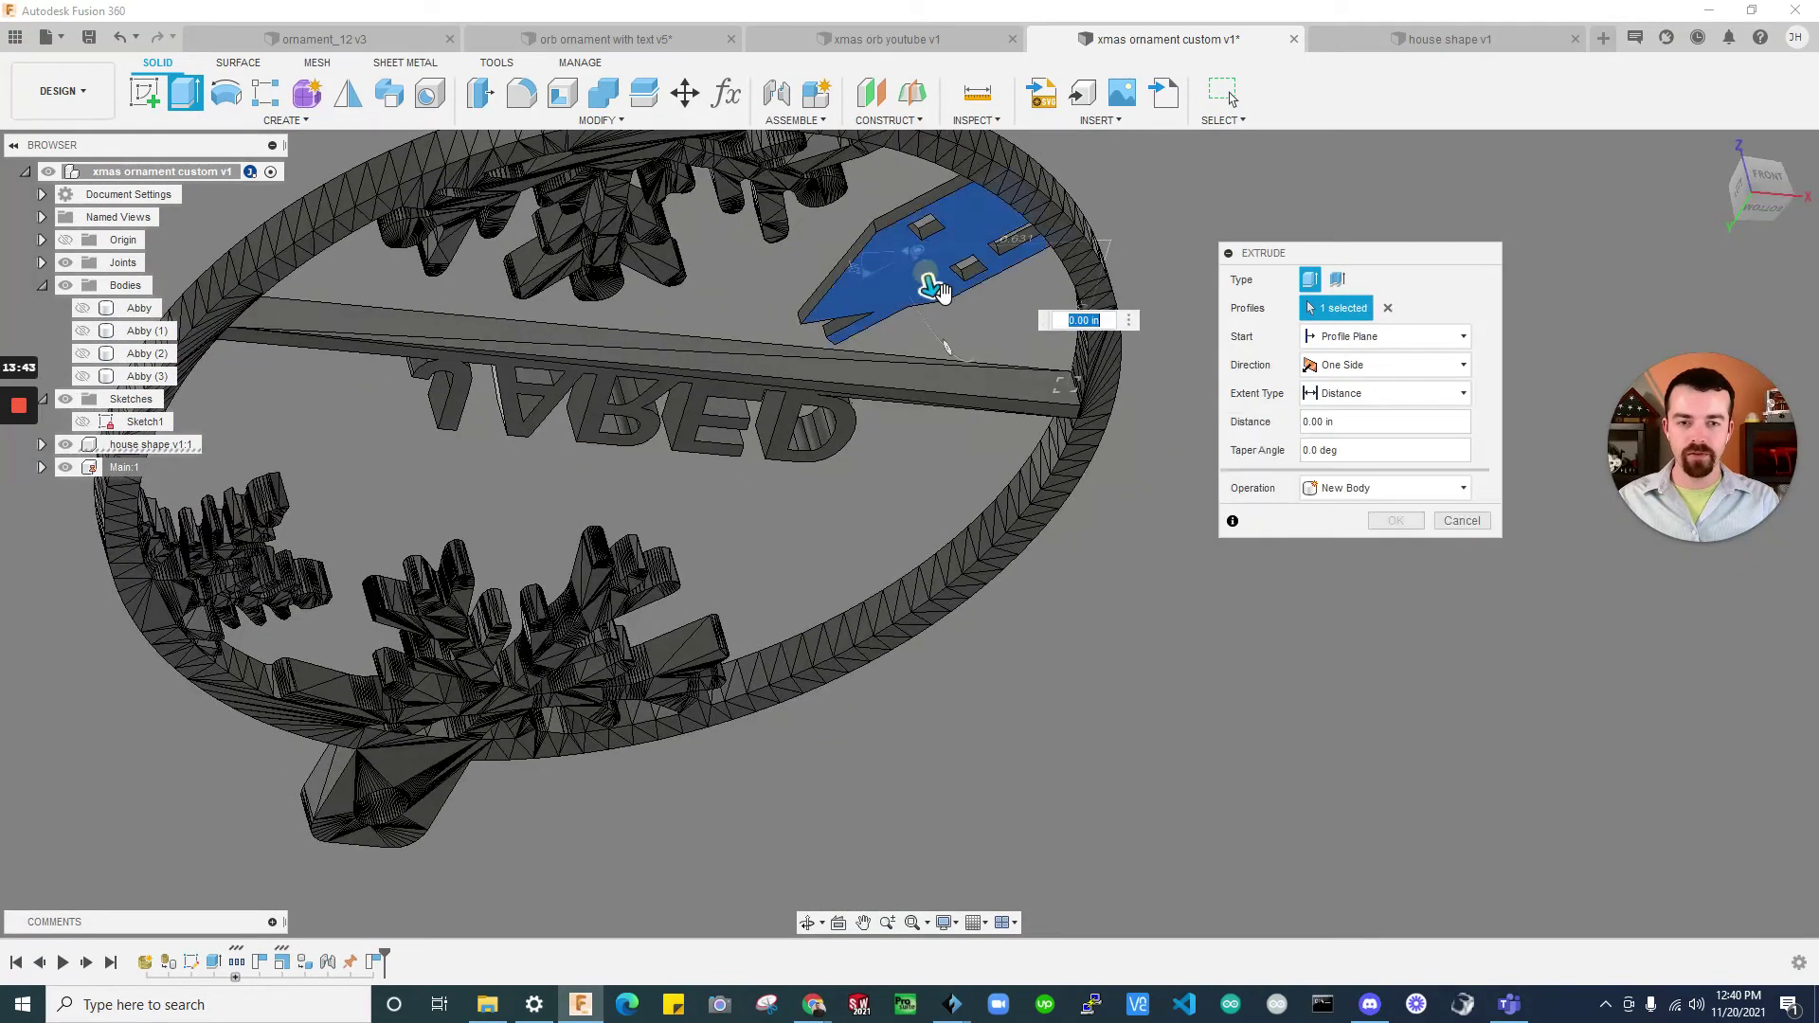
# Try extruding the house's underside by a freehand distance of about 0.09 in toward the back of the ornament
pyautogui.keyDown('shift'); pyautogui.moveTo(1060, 410); pyautogui.dragTo(970, 301, button='middle'); pyautogui.keyUp('shift')
pyautogui.moveTo(940, 299); pyautogui.dragTo(949, 328)
pyautogui.scroll(3, 786, 387)
pyautogui.scroll(4, 788, 387)
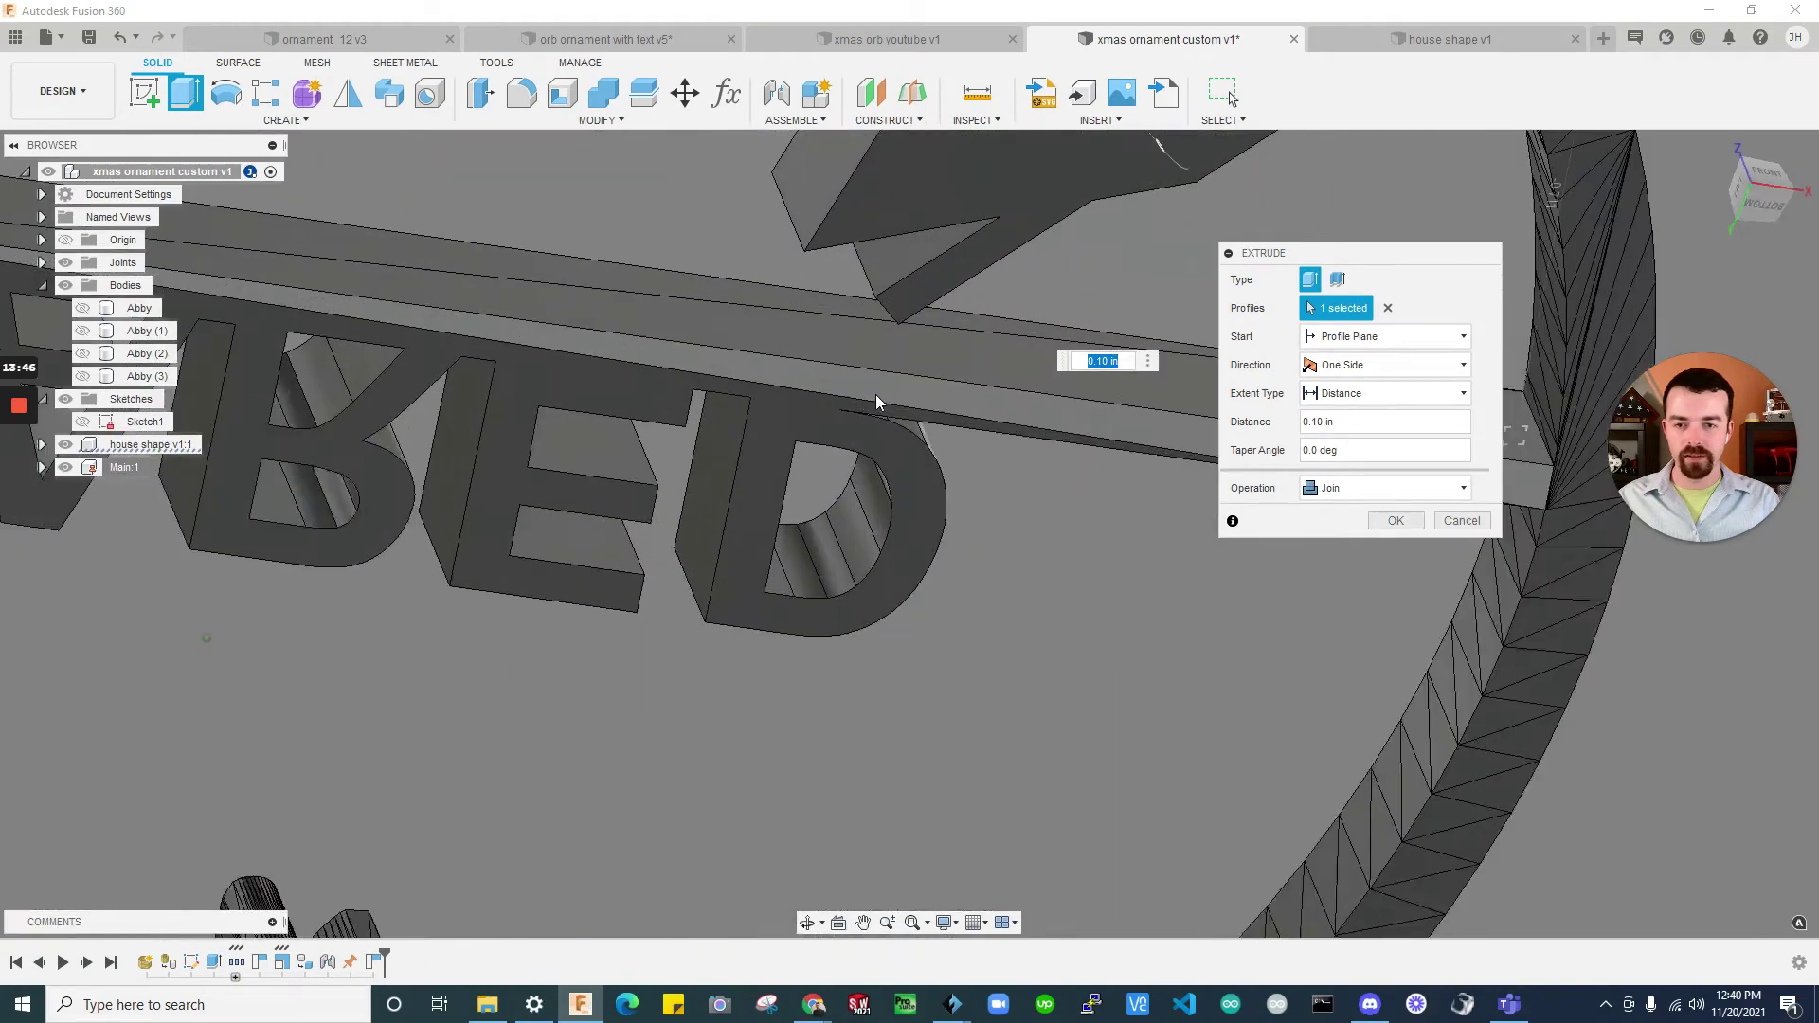
pyautogui.click(951, 401)
pyautogui.scroll(-6, 951, 401)
pyautogui.keyDown('shift'); pyautogui.moveTo(951, 401); pyautogui.dragTo(933, 606, button='middle'); pyautogui.keyUp('shift')
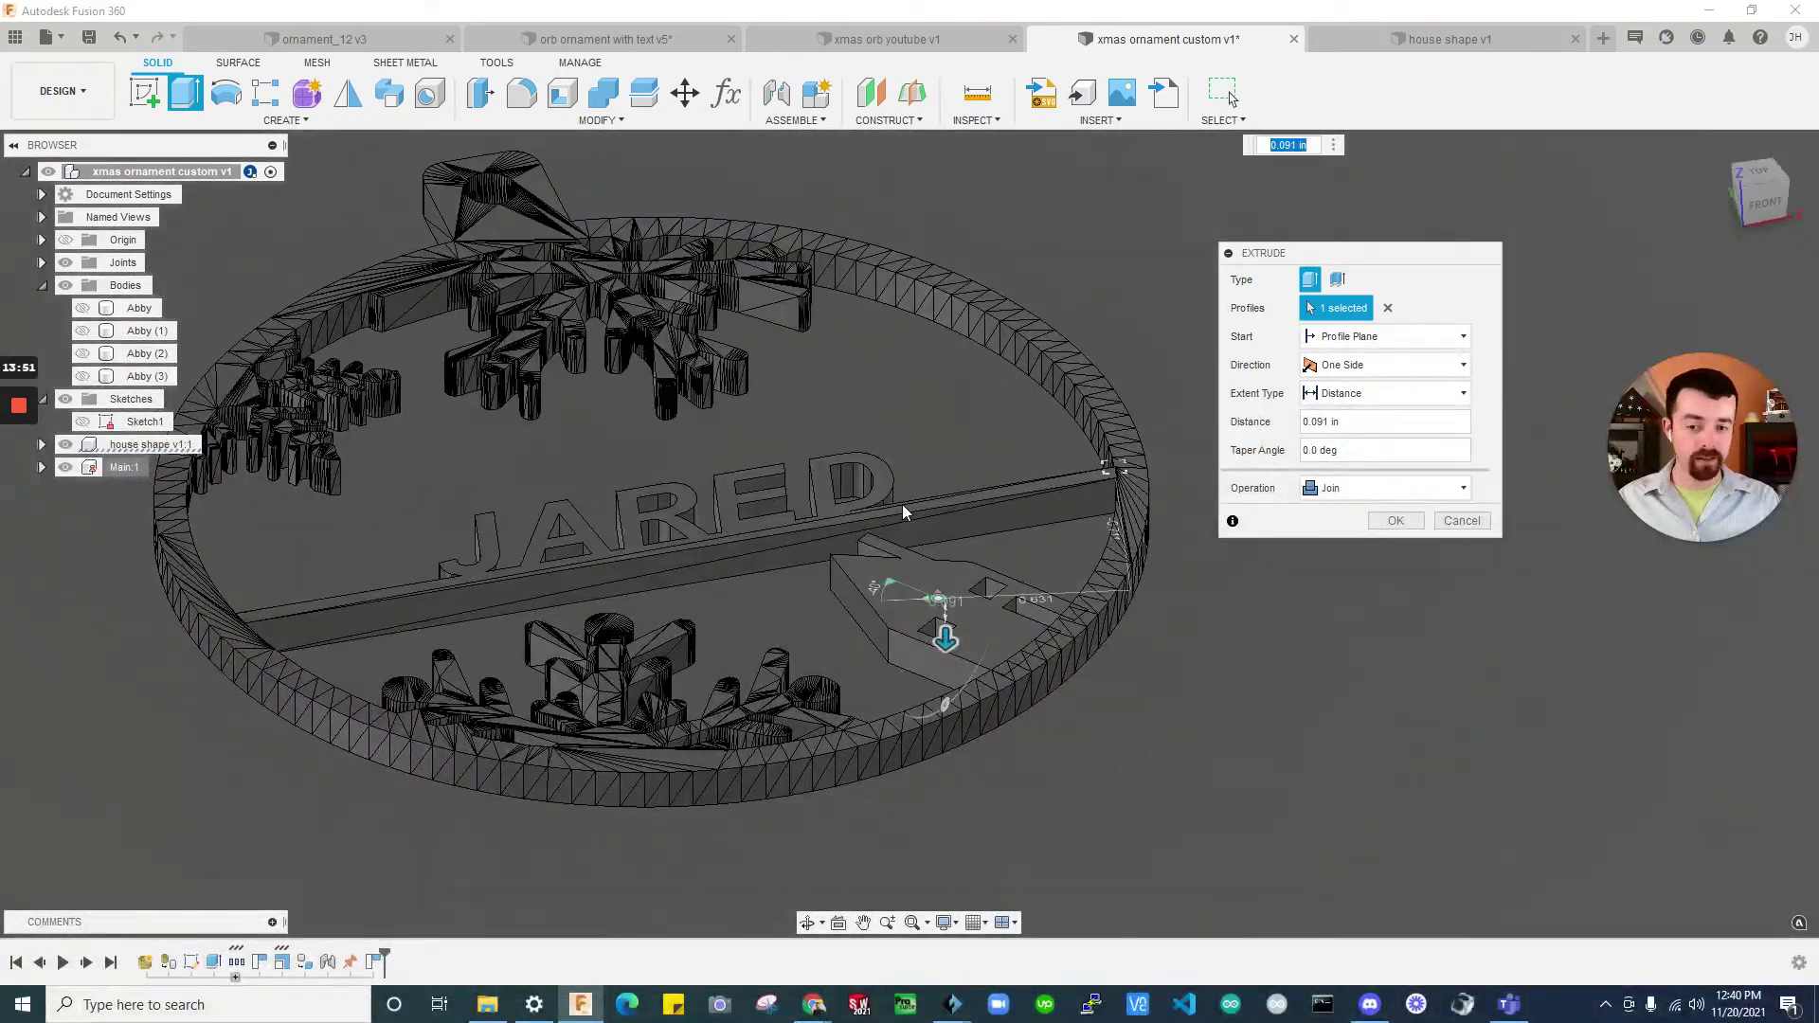
# Extrude the house's underside to the crossbar's underside face using the To Object extent and Join operation, and save the design
pyautogui.click(1383, 396)
pyautogui.click(1345, 444)
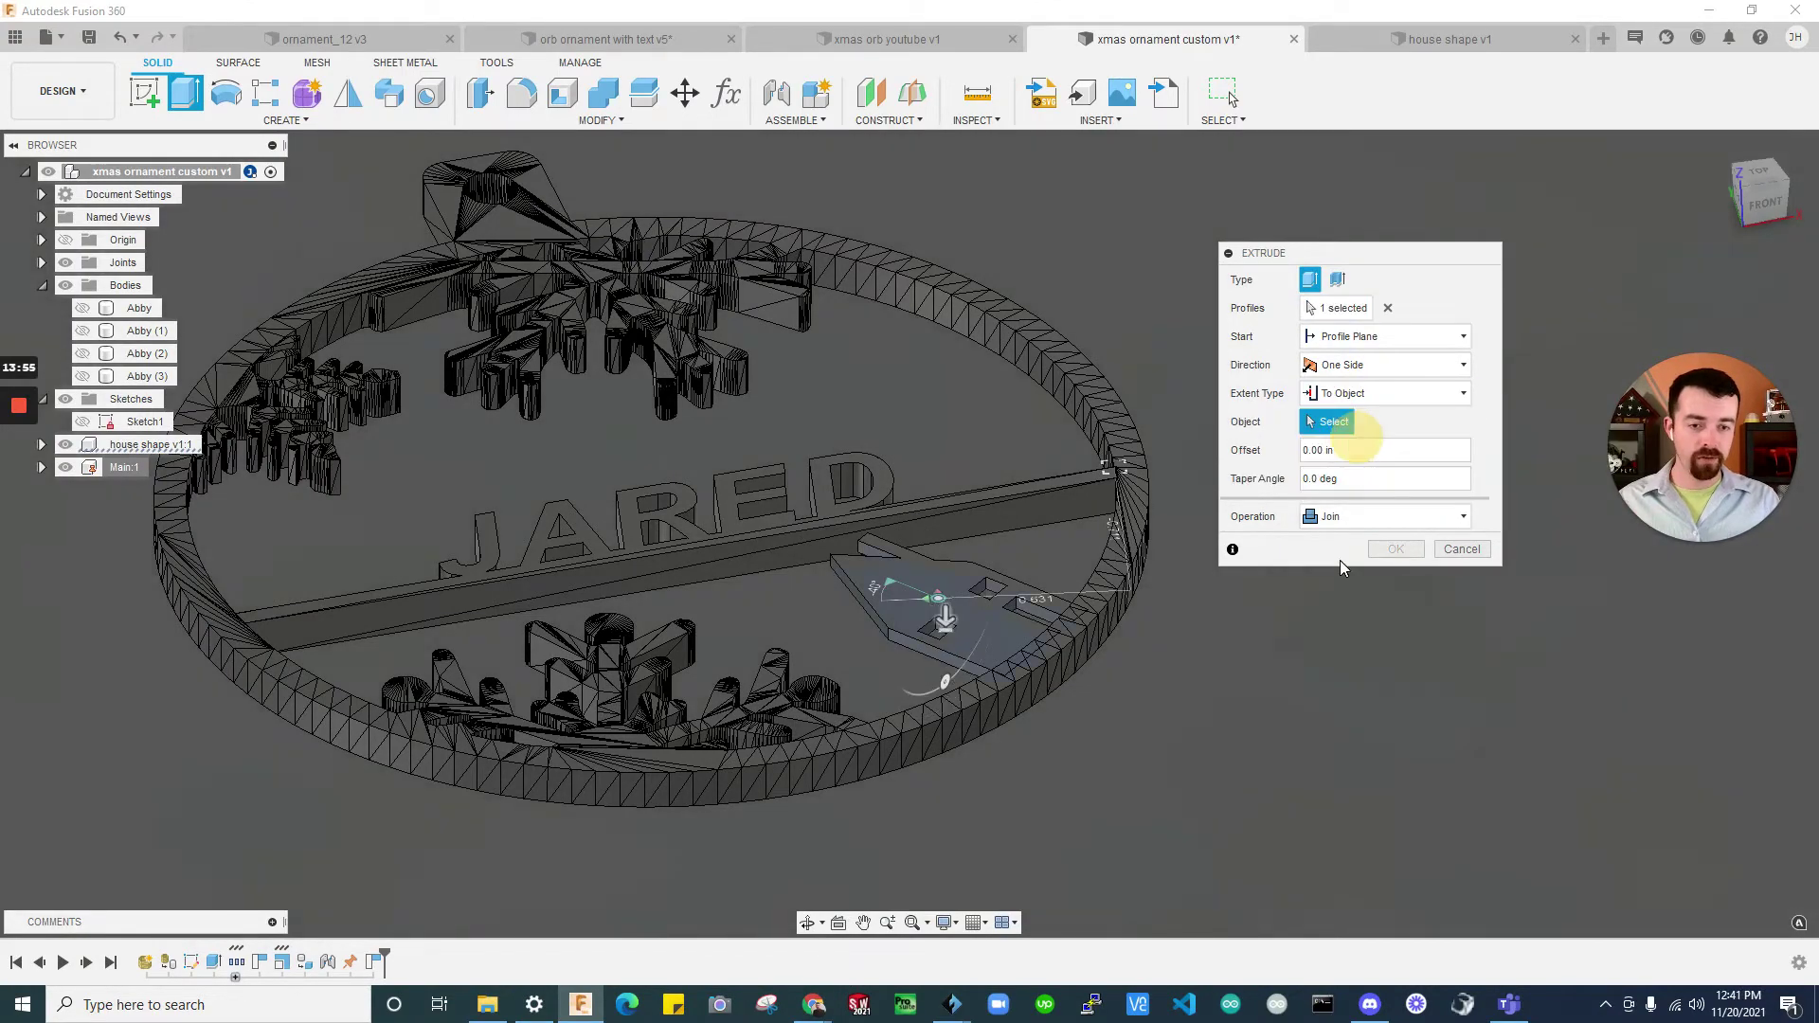
pyautogui.keyDown('shift'); pyautogui.moveTo(1286, 640); pyautogui.dragTo(1070, 692, button='middle'); pyautogui.keyUp('shift')
pyautogui.scroll(5, 1111, 650)
pyautogui.keyDown('shift'); pyautogui.moveTo(1151, 593); pyautogui.dragTo(1157, 577, button='middle'); pyautogui.keyUp('shift')
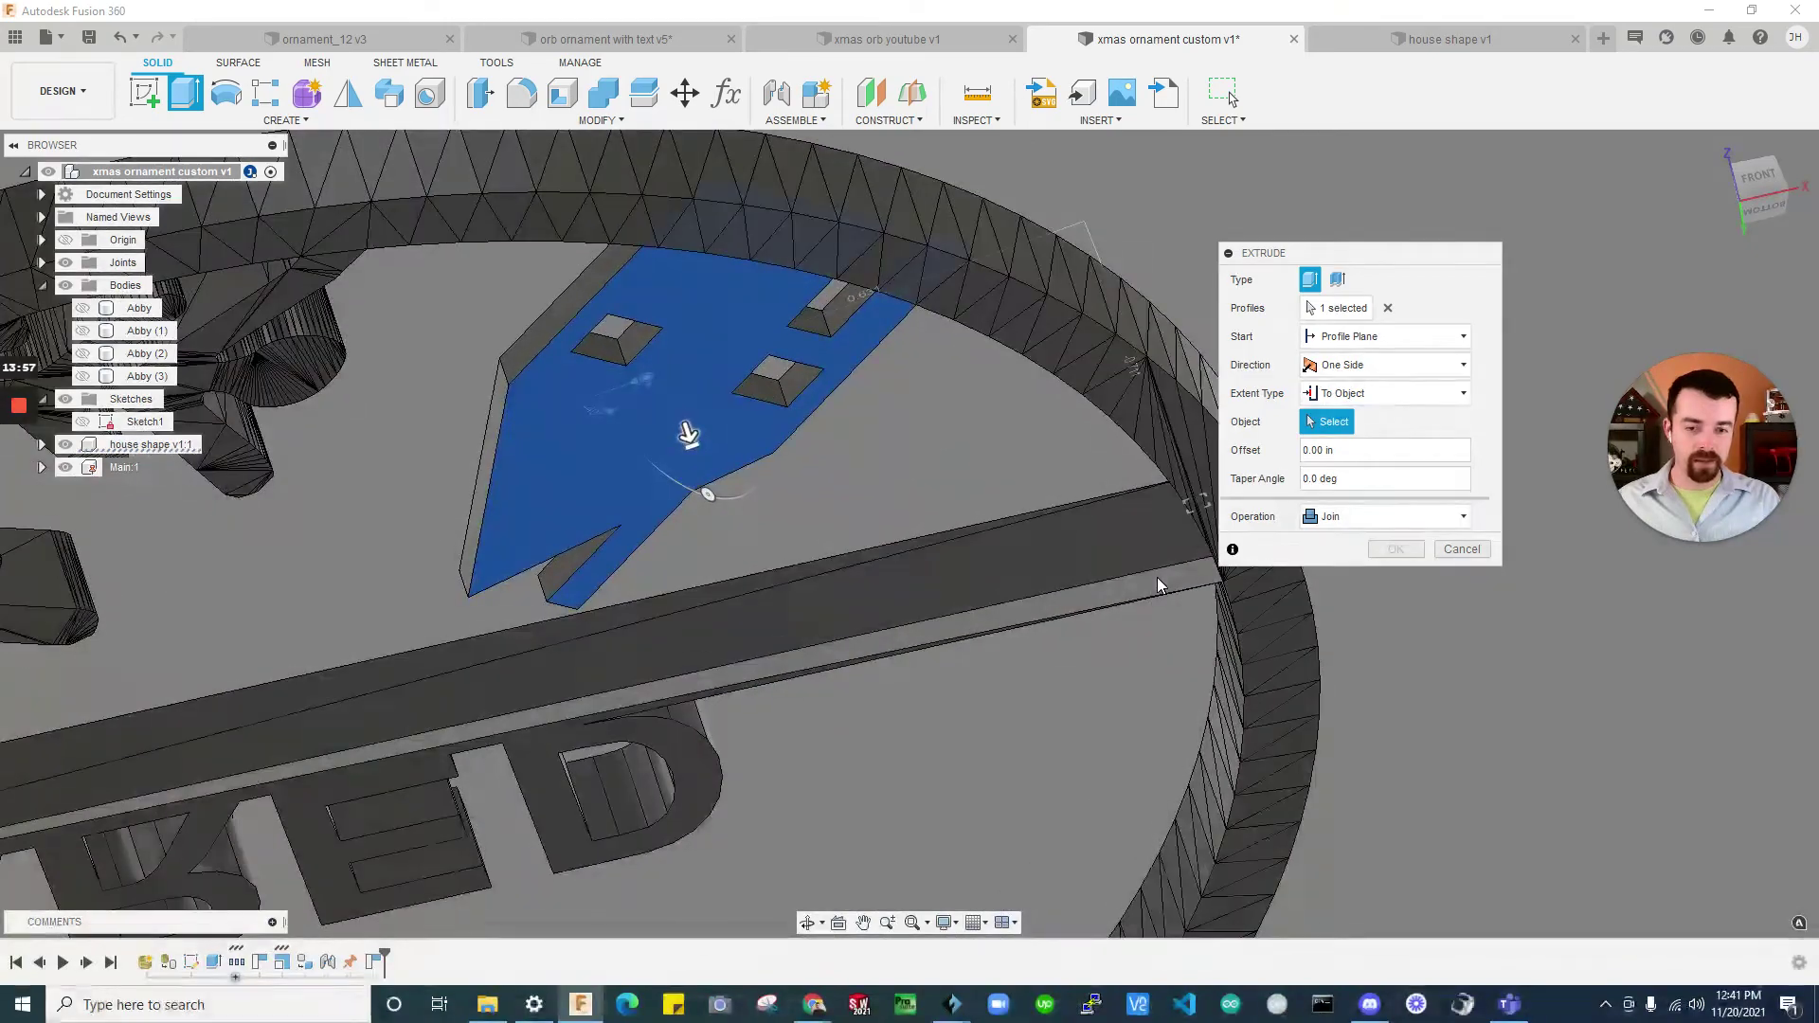
pyautogui.click(1156, 576)
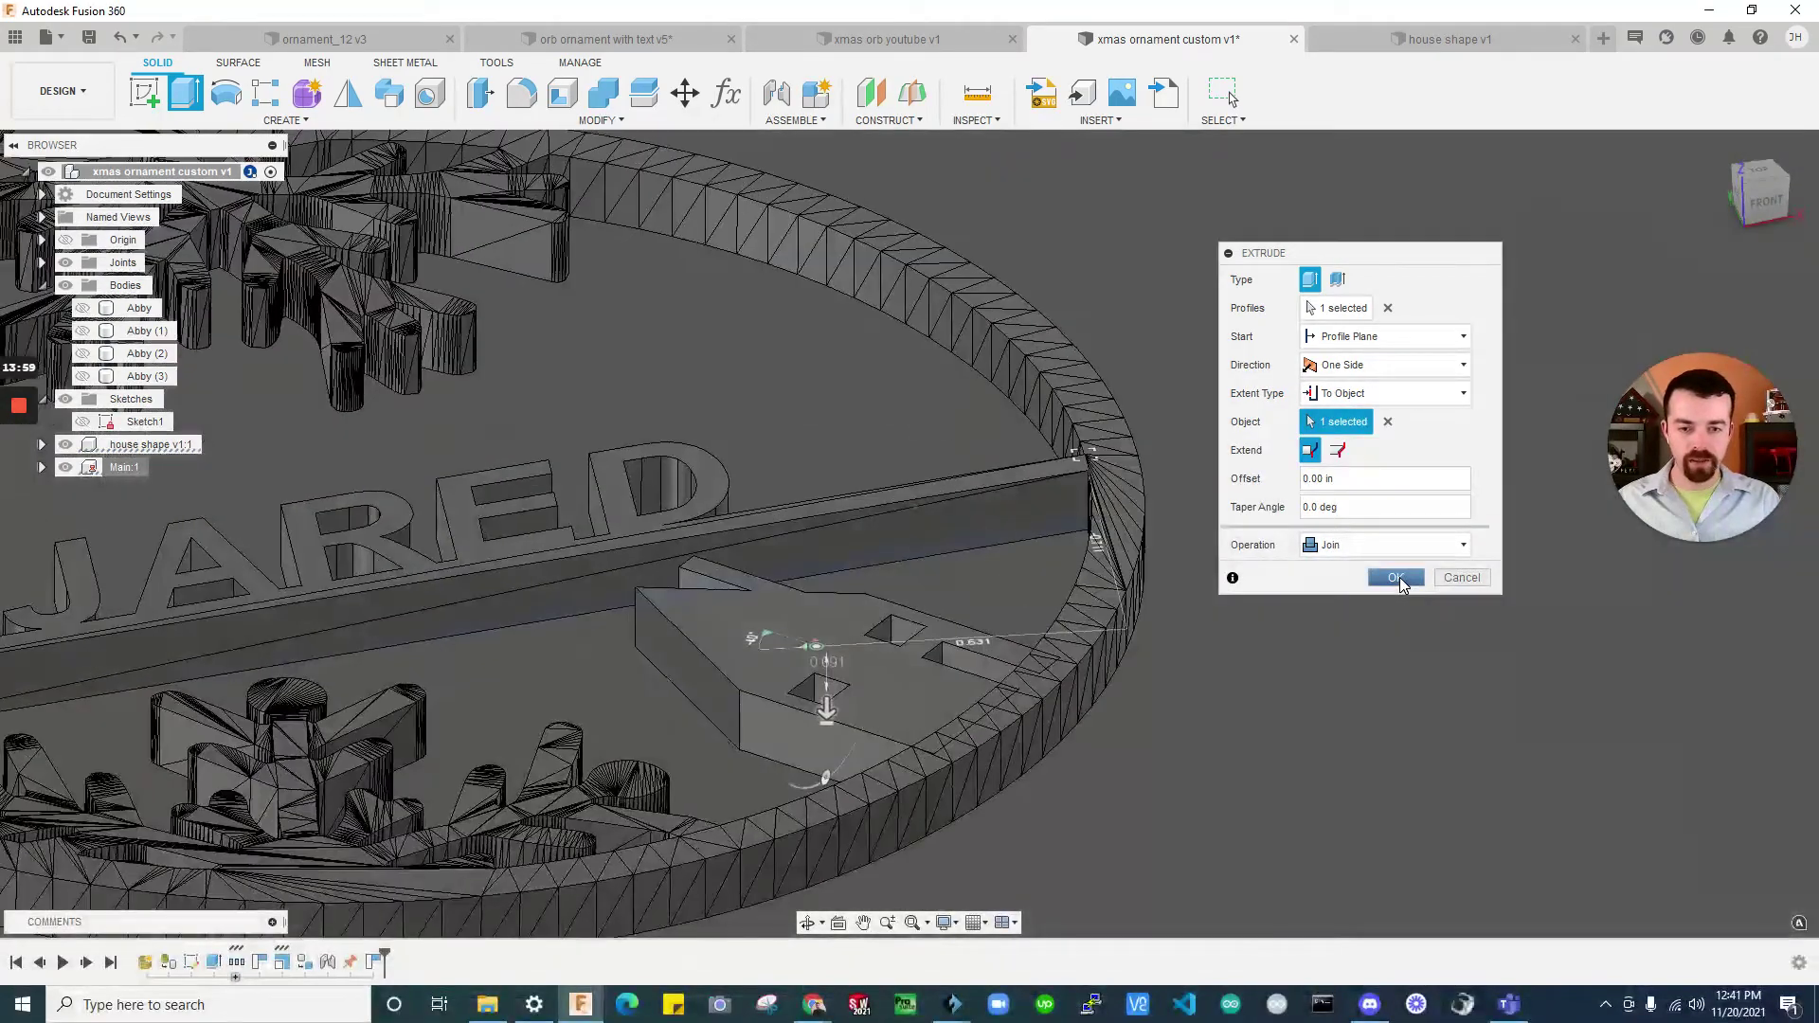
pyautogui.click(1400, 579)
pyautogui.scroll(-5, 1393, 670)
pyautogui.keyDown('shift'); pyautogui.moveTo(1338, 621); pyautogui.dragTo(1068, 522, button='middle'); pyautogui.keyUp('shift')
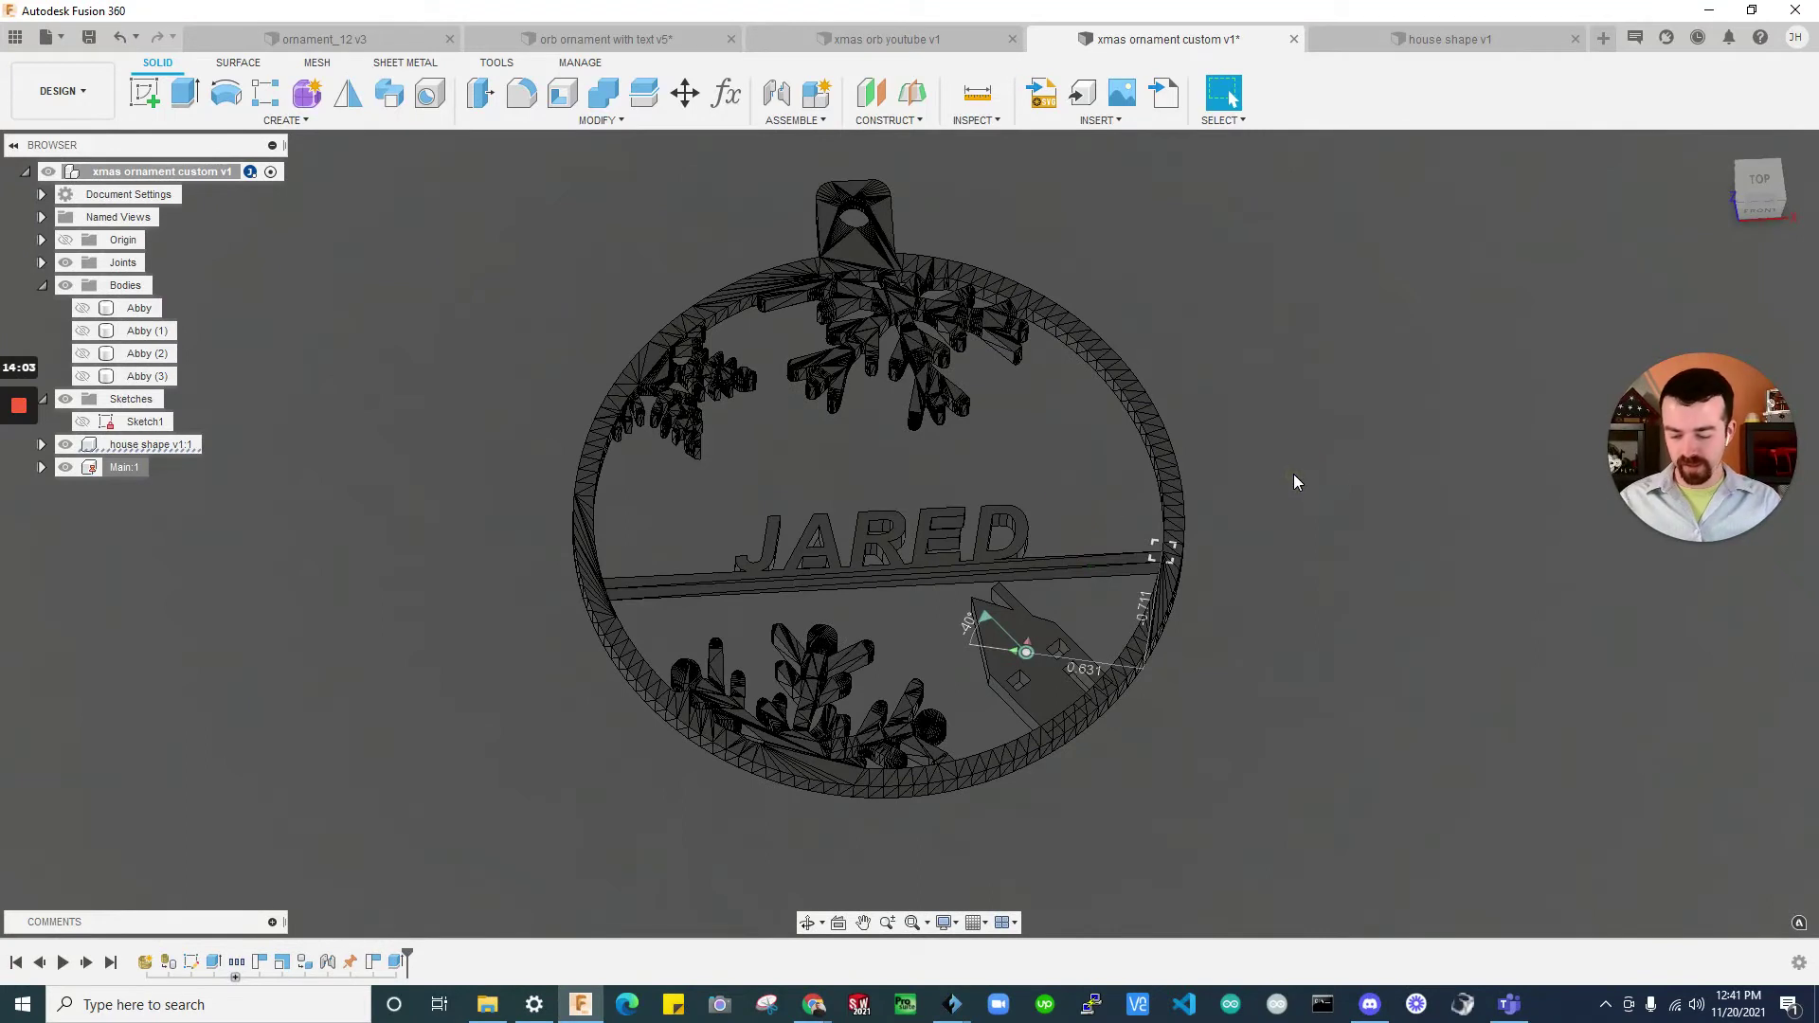
pyautogui.hotkey('ctrl', 's')
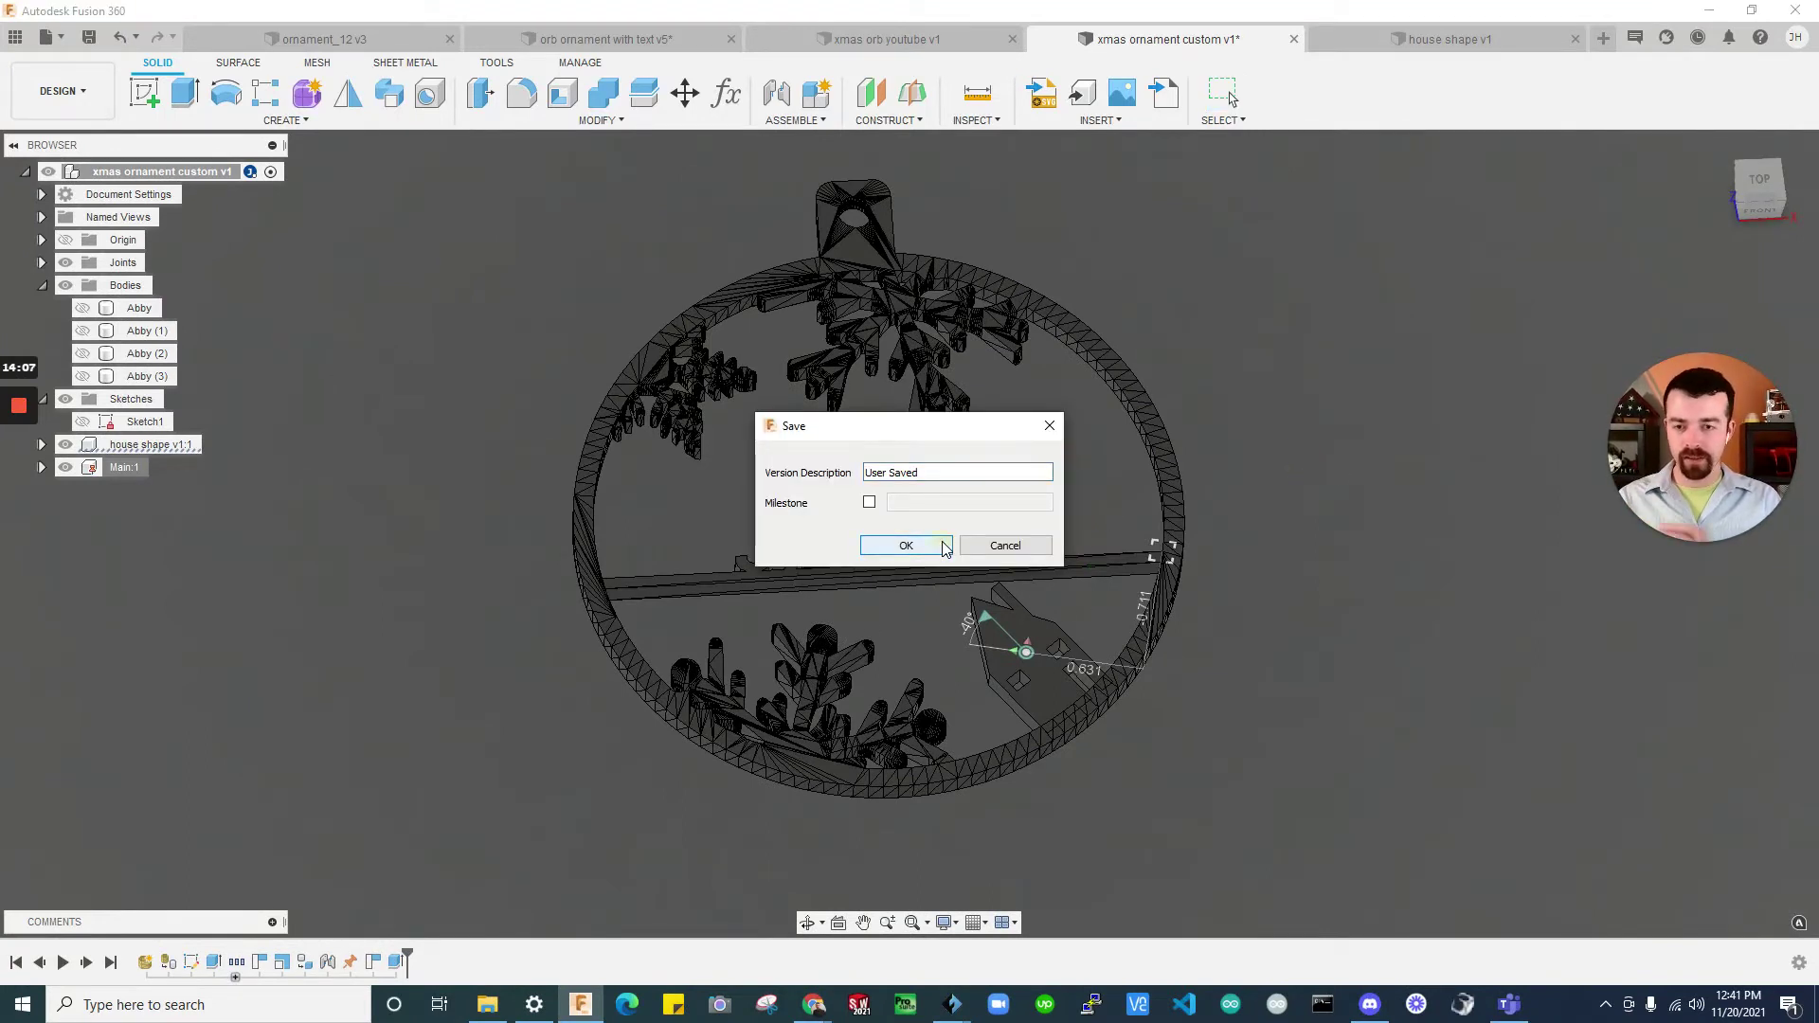
pyautogui.click(944, 548)
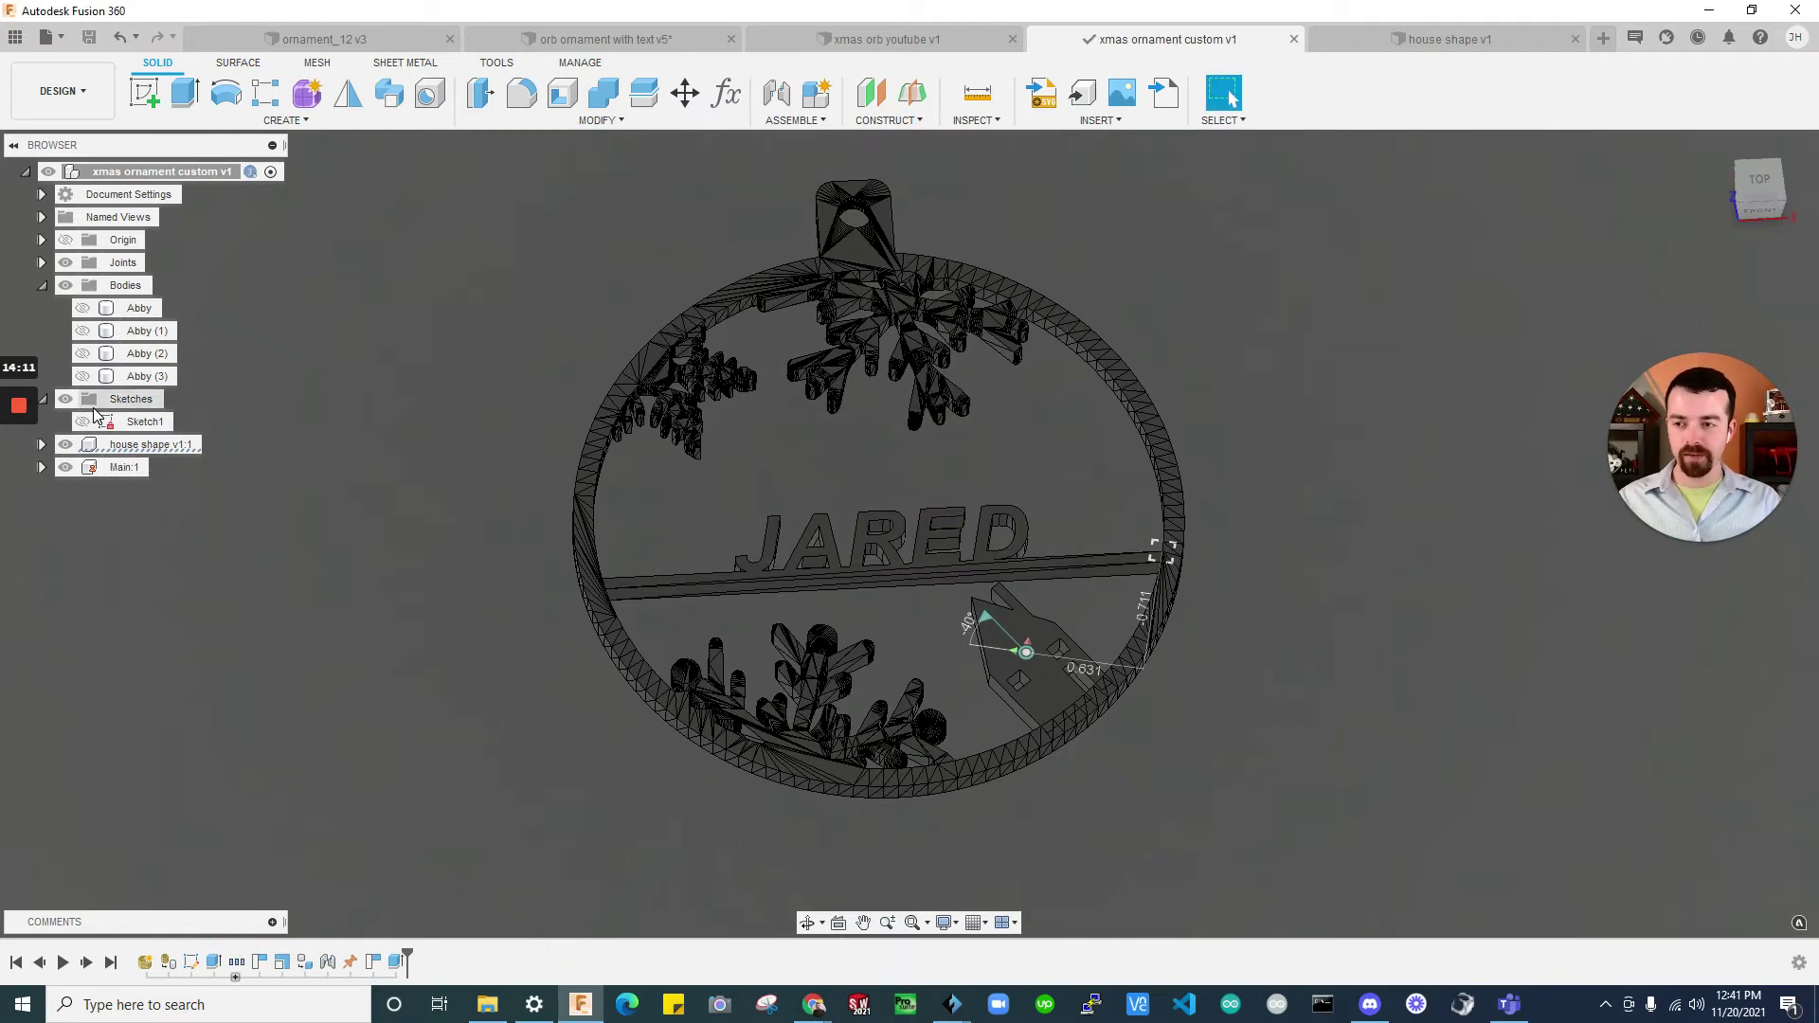
# Edit Sketch1 and replace the text above the crossbar with a different first name in capital letters
pyautogui.click(130, 420)
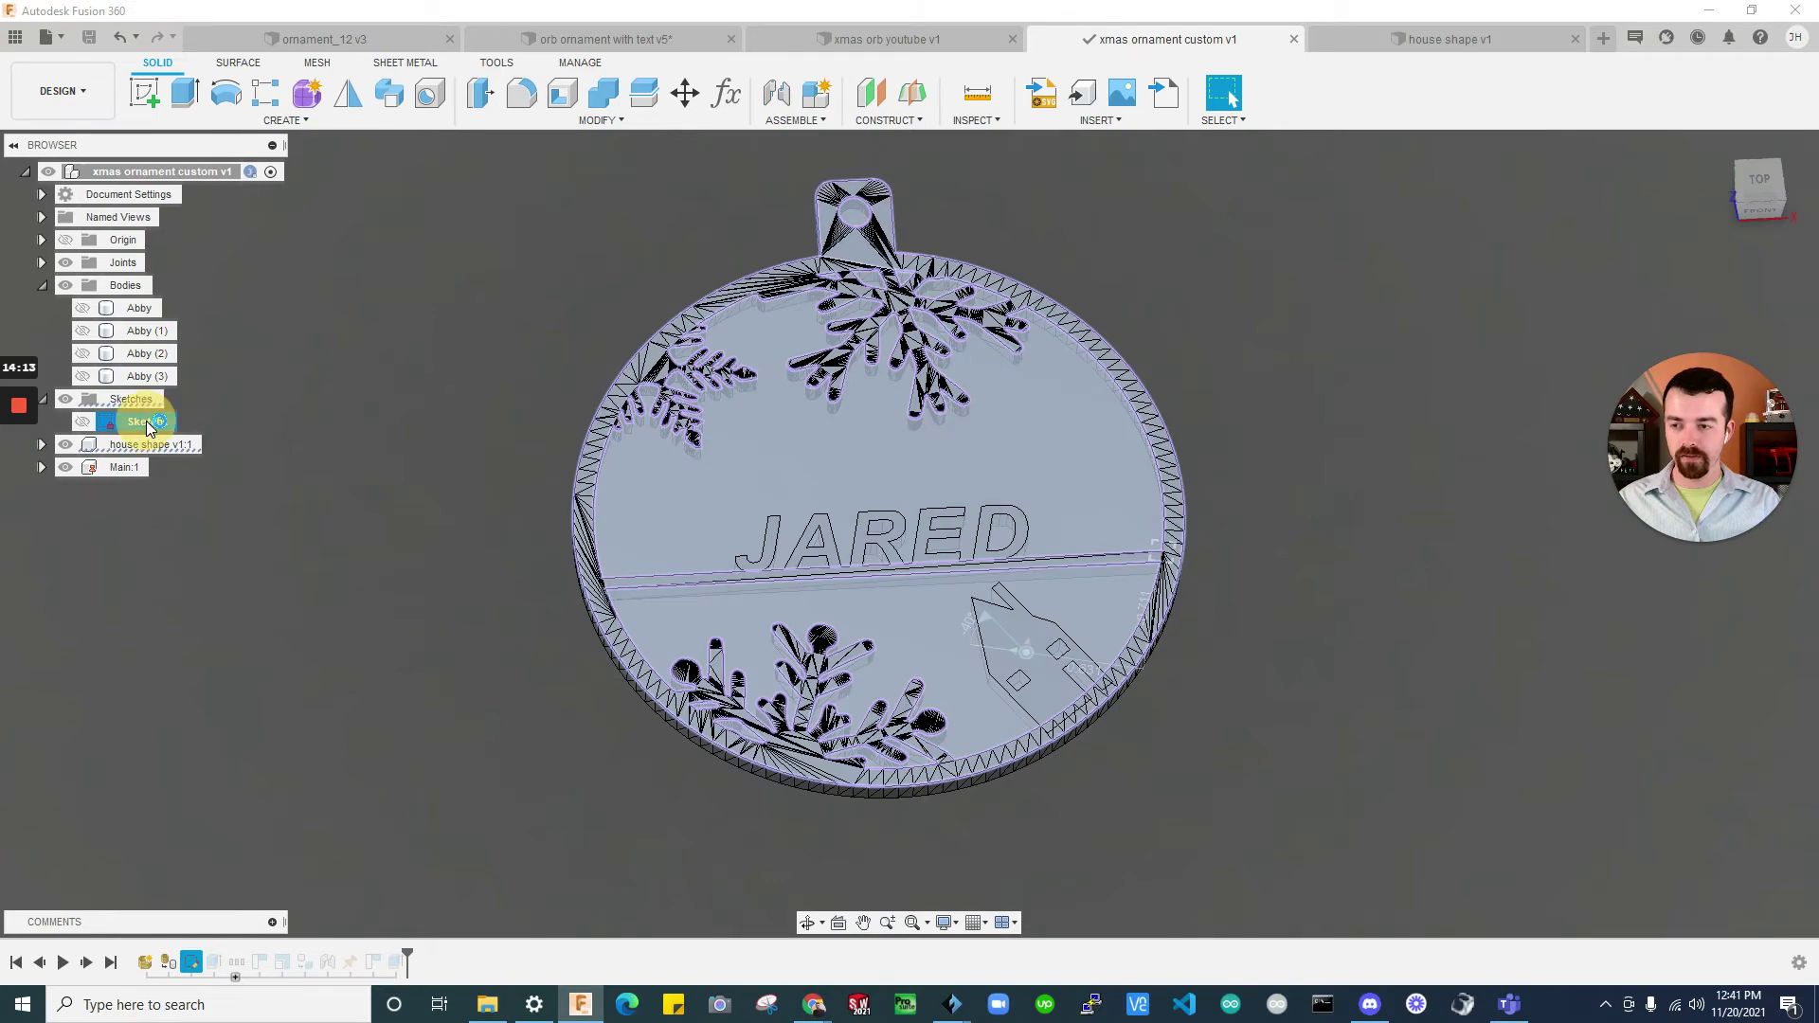
pyautogui.doubleClick(142, 421)
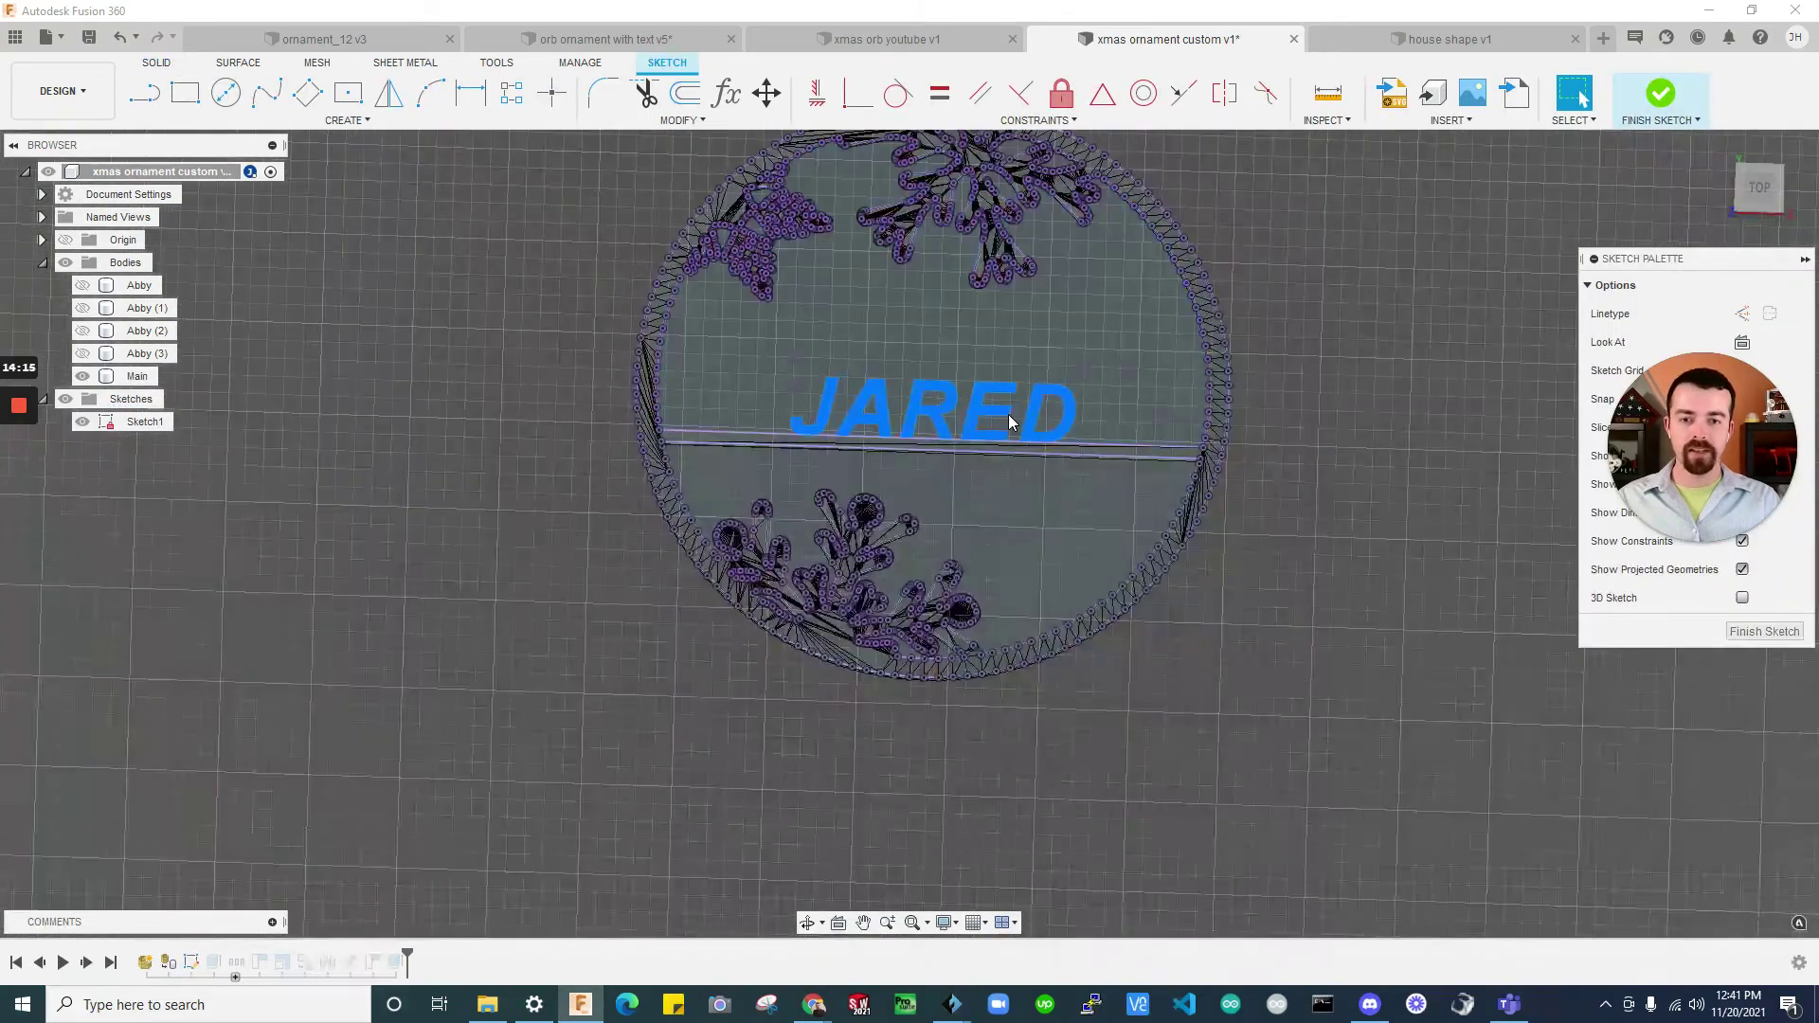
pyautogui.doubleClick(996, 413)
pyautogui.click(1412, 345)
pyautogui.write('jOH')
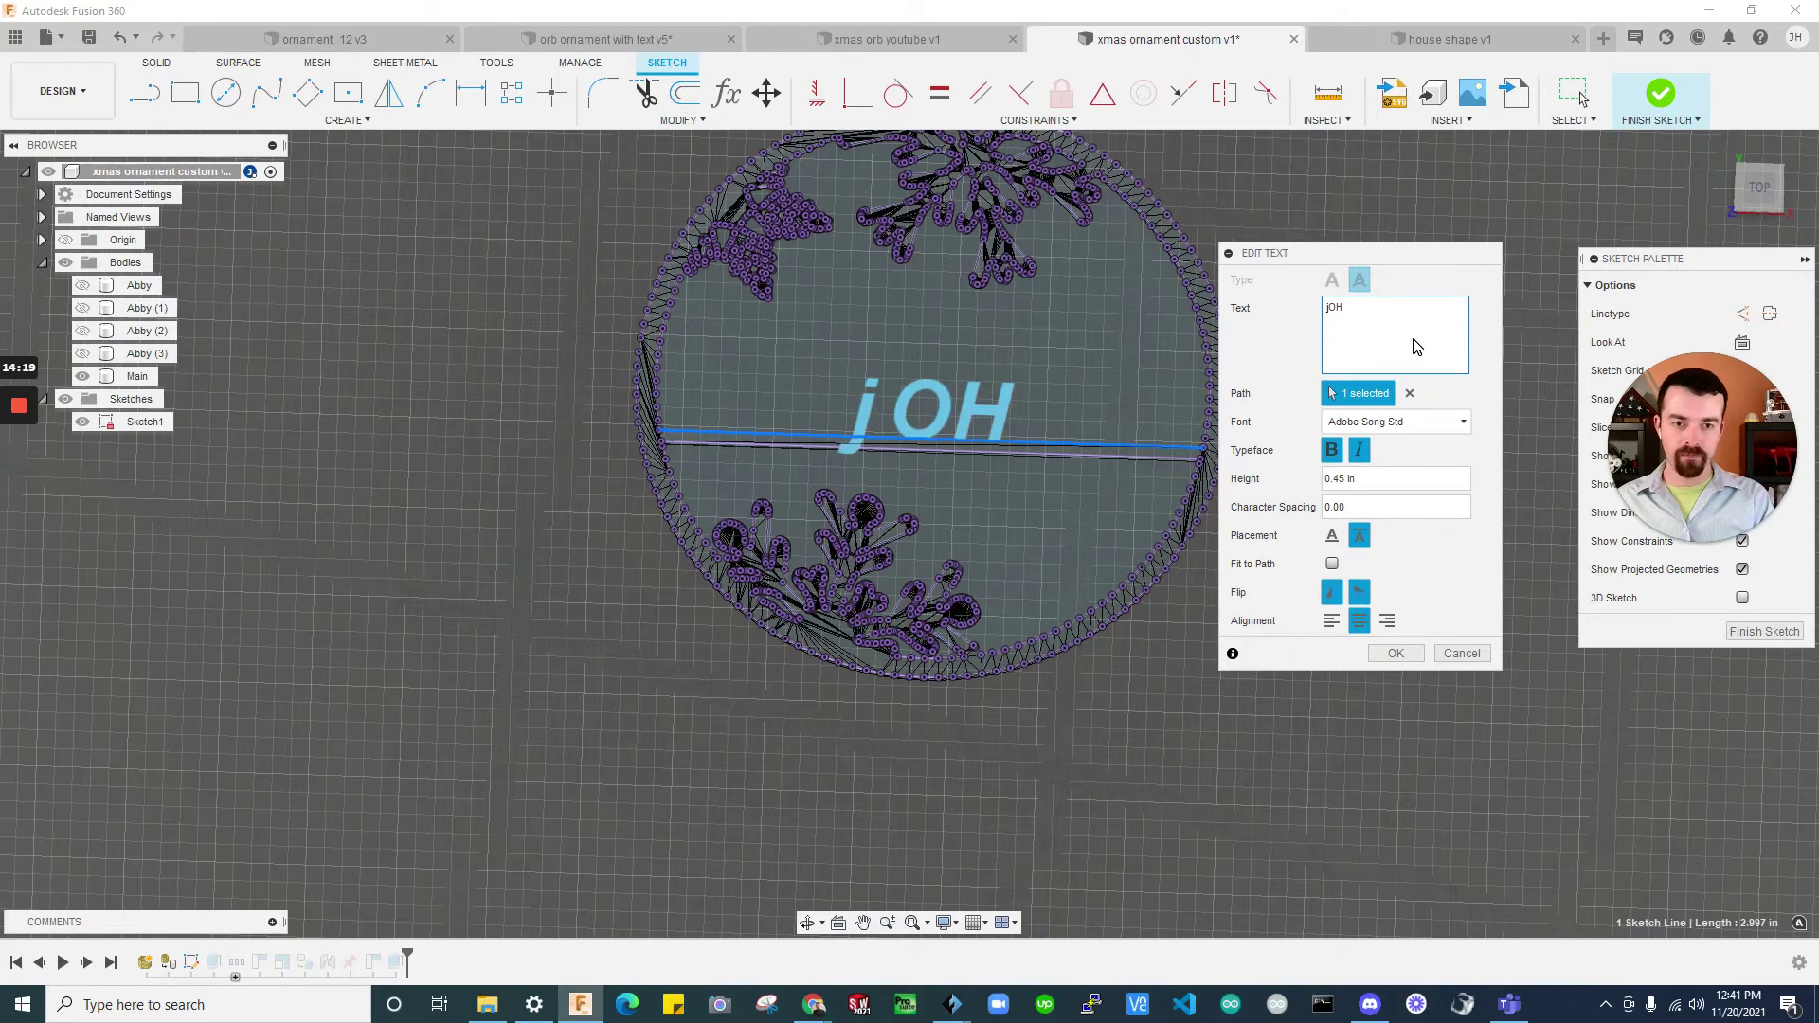
pyautogui.press('BackSpace')
pyautogui.press('BackSpace')
pyautogui.press('BackSpace')
pyautogui.write('JO')
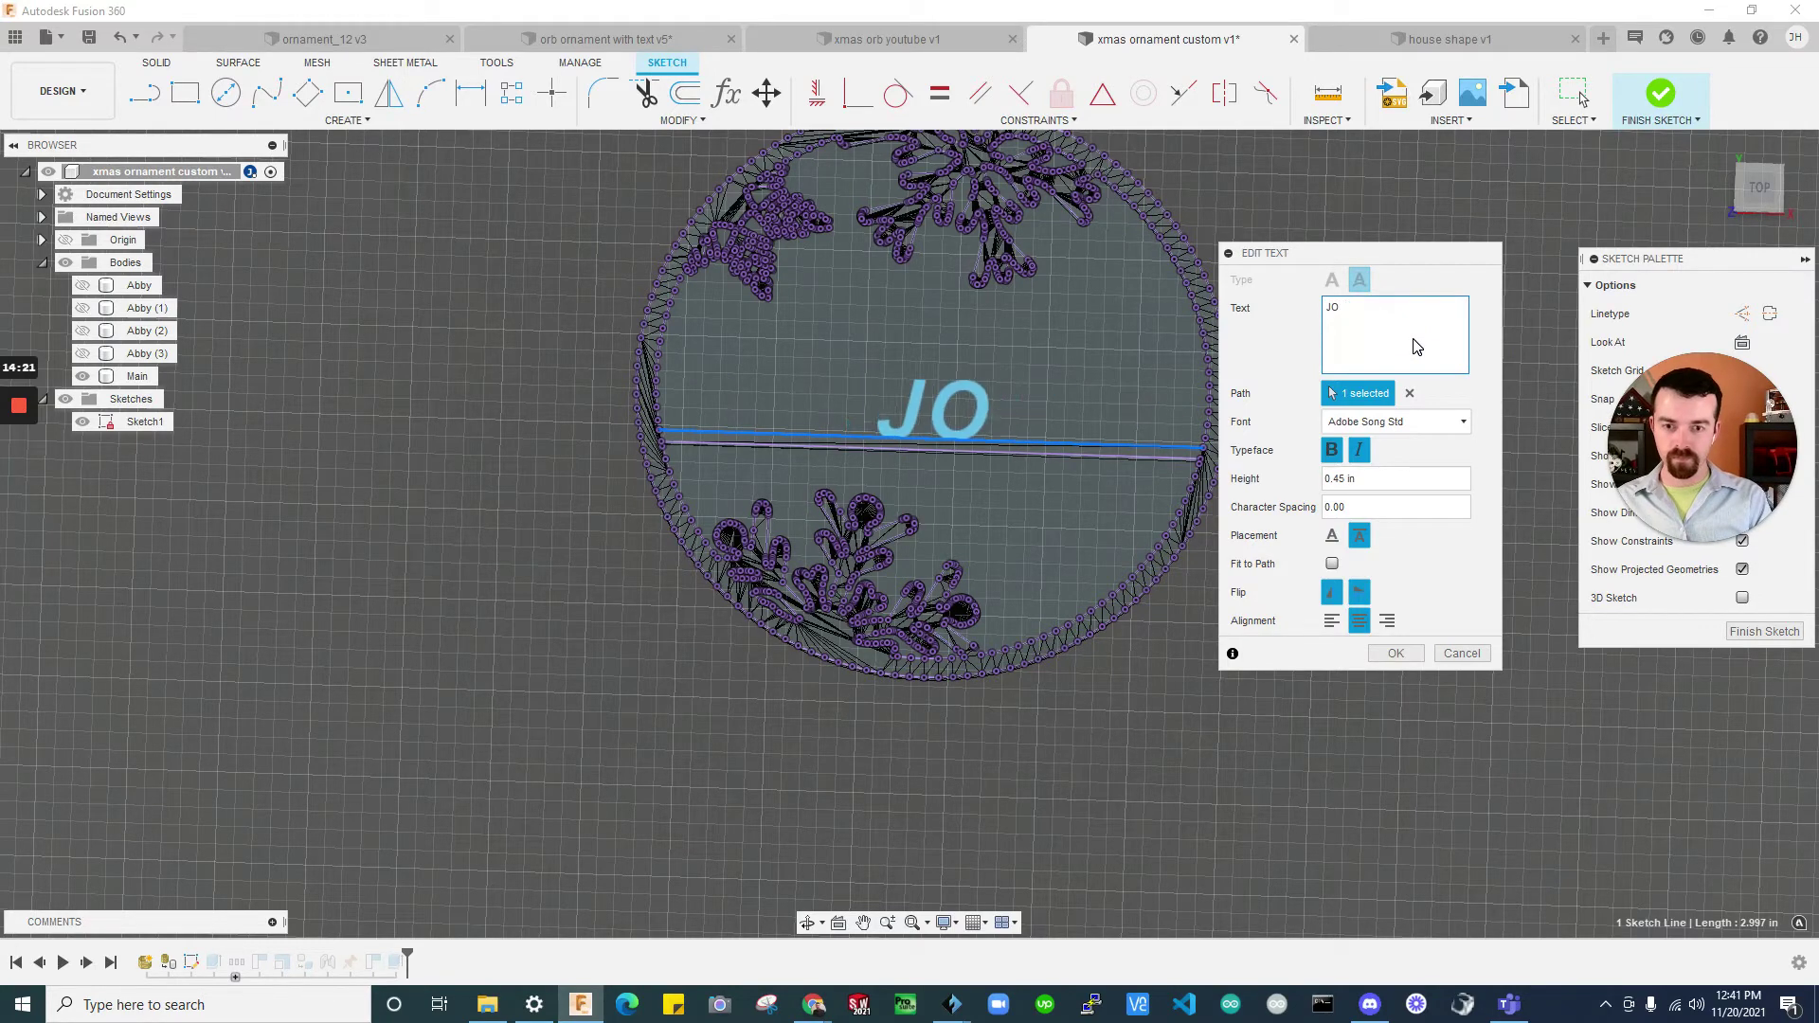
pyautogui.write('NN')
pyautogui.press('Return')
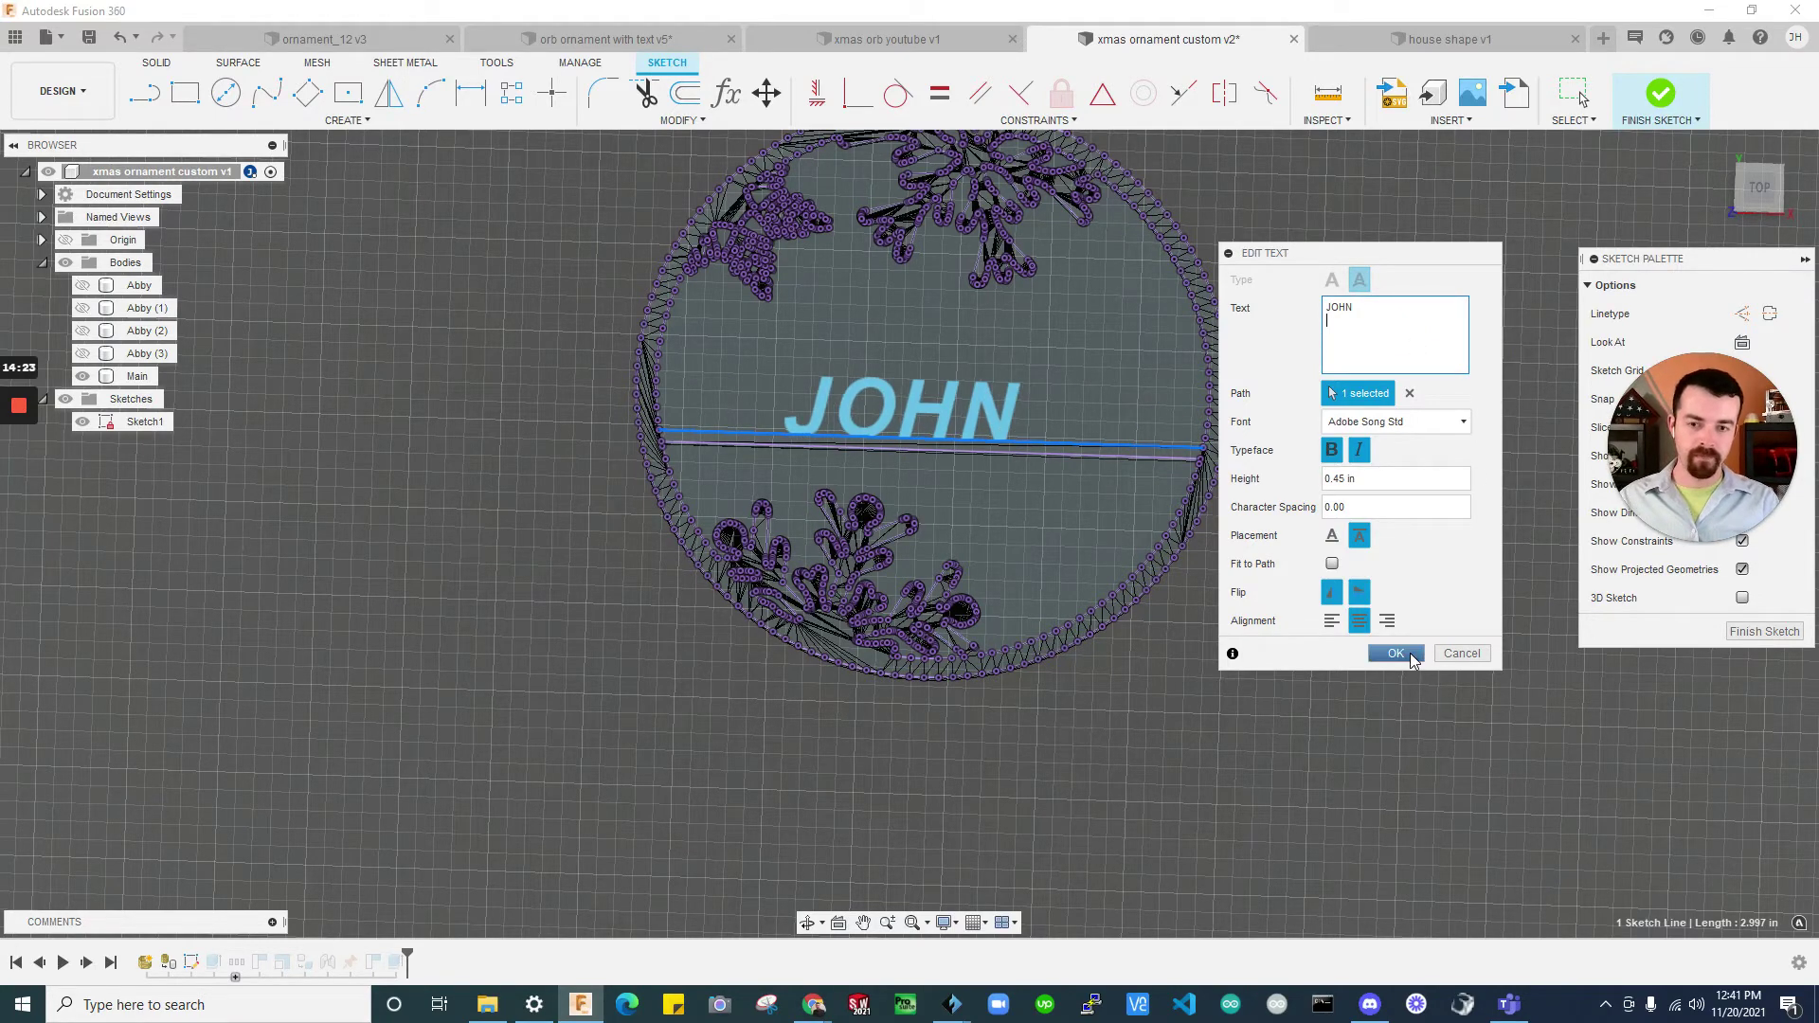
pyautogui.press('BackSpace')
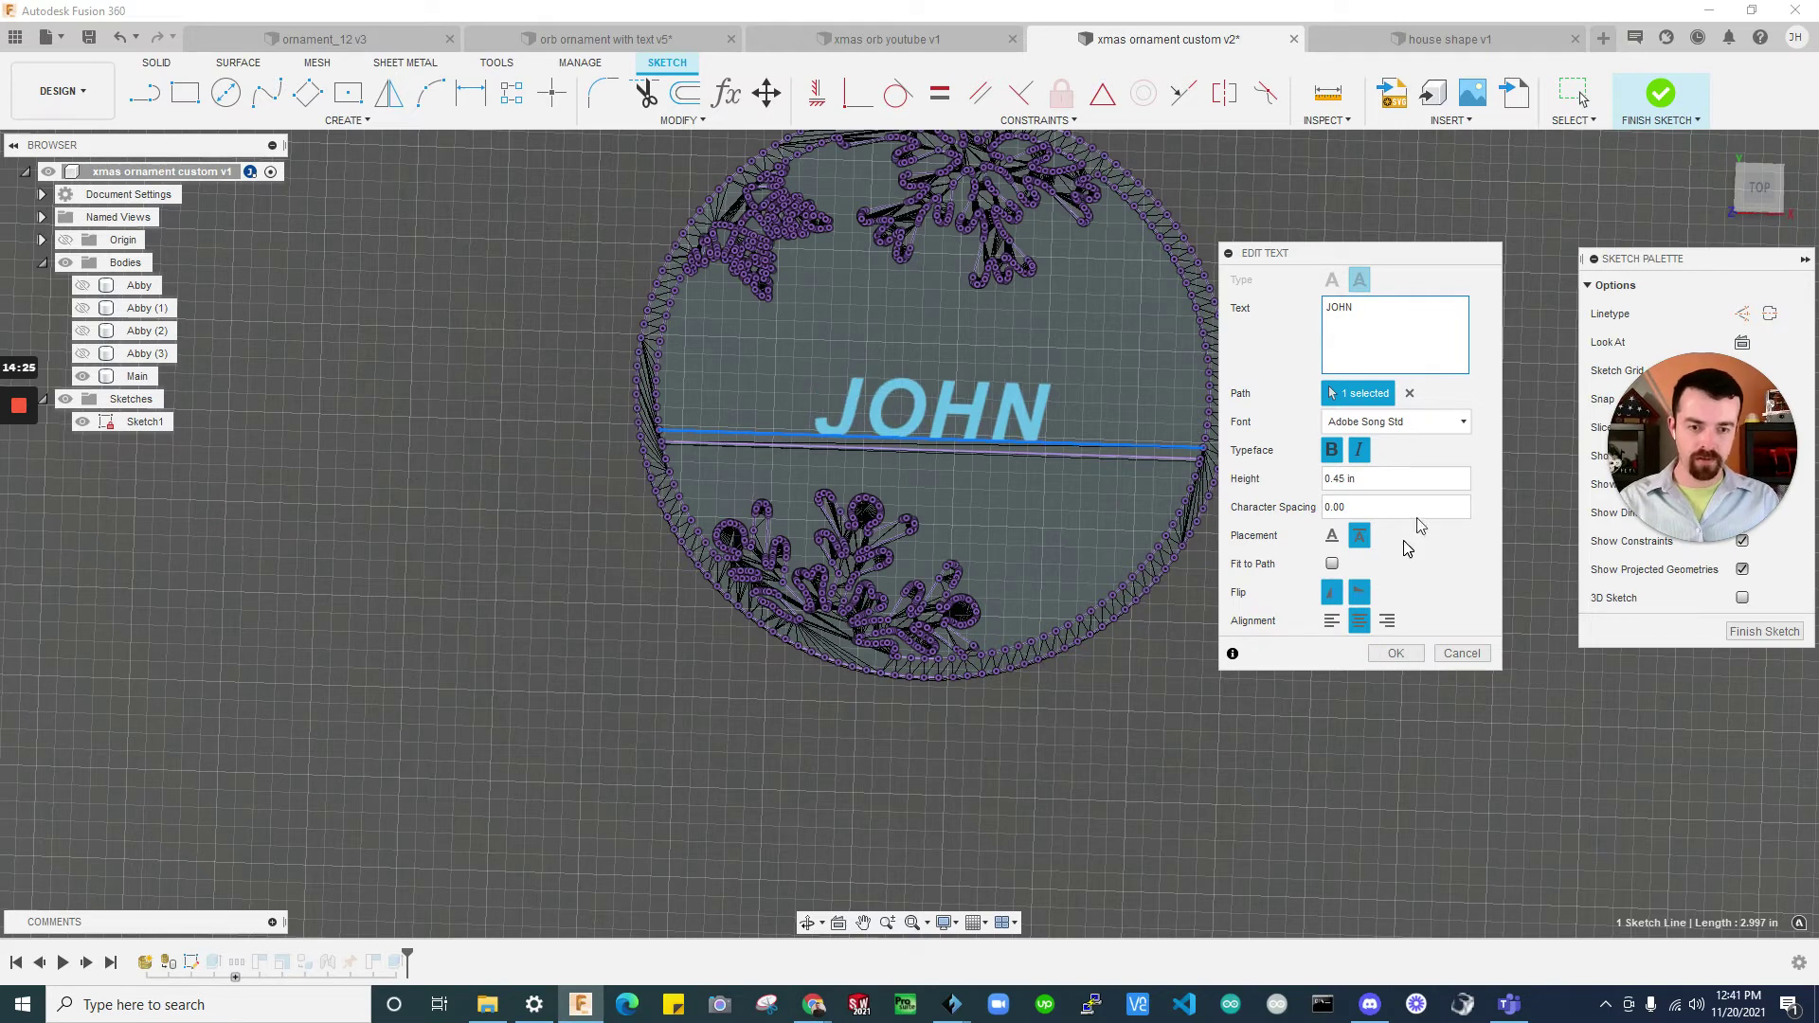
pyautogui.click(1395, 653)
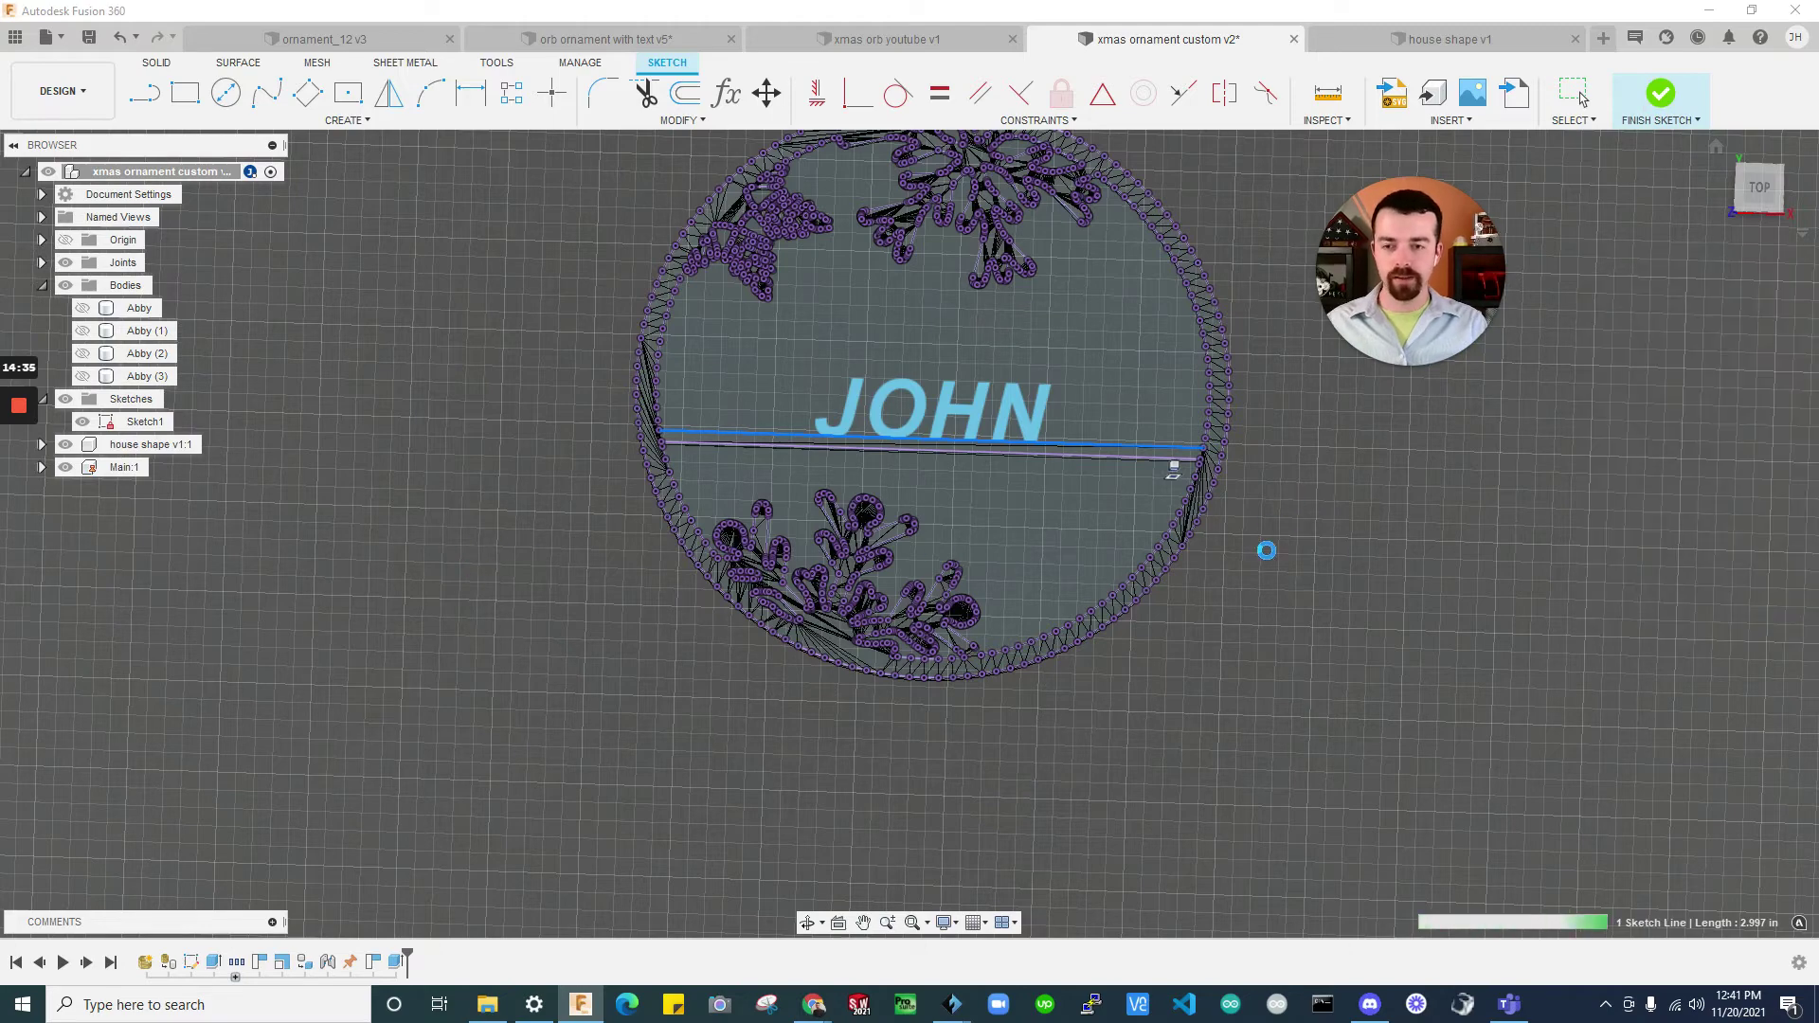
# Clear the selection and save the renamed ornament as a new version
pyautogui.moveTo(1251, 600)
pyautogui.keyDown('shift'); pyautogui.mouseDown(button='middle')
pyautogui.moveTo(875, 442)
pyautogui.moveTo(1057, 550)
pyautogui.mouseUp(button='middle'); pyautogui.keyUp('shift')
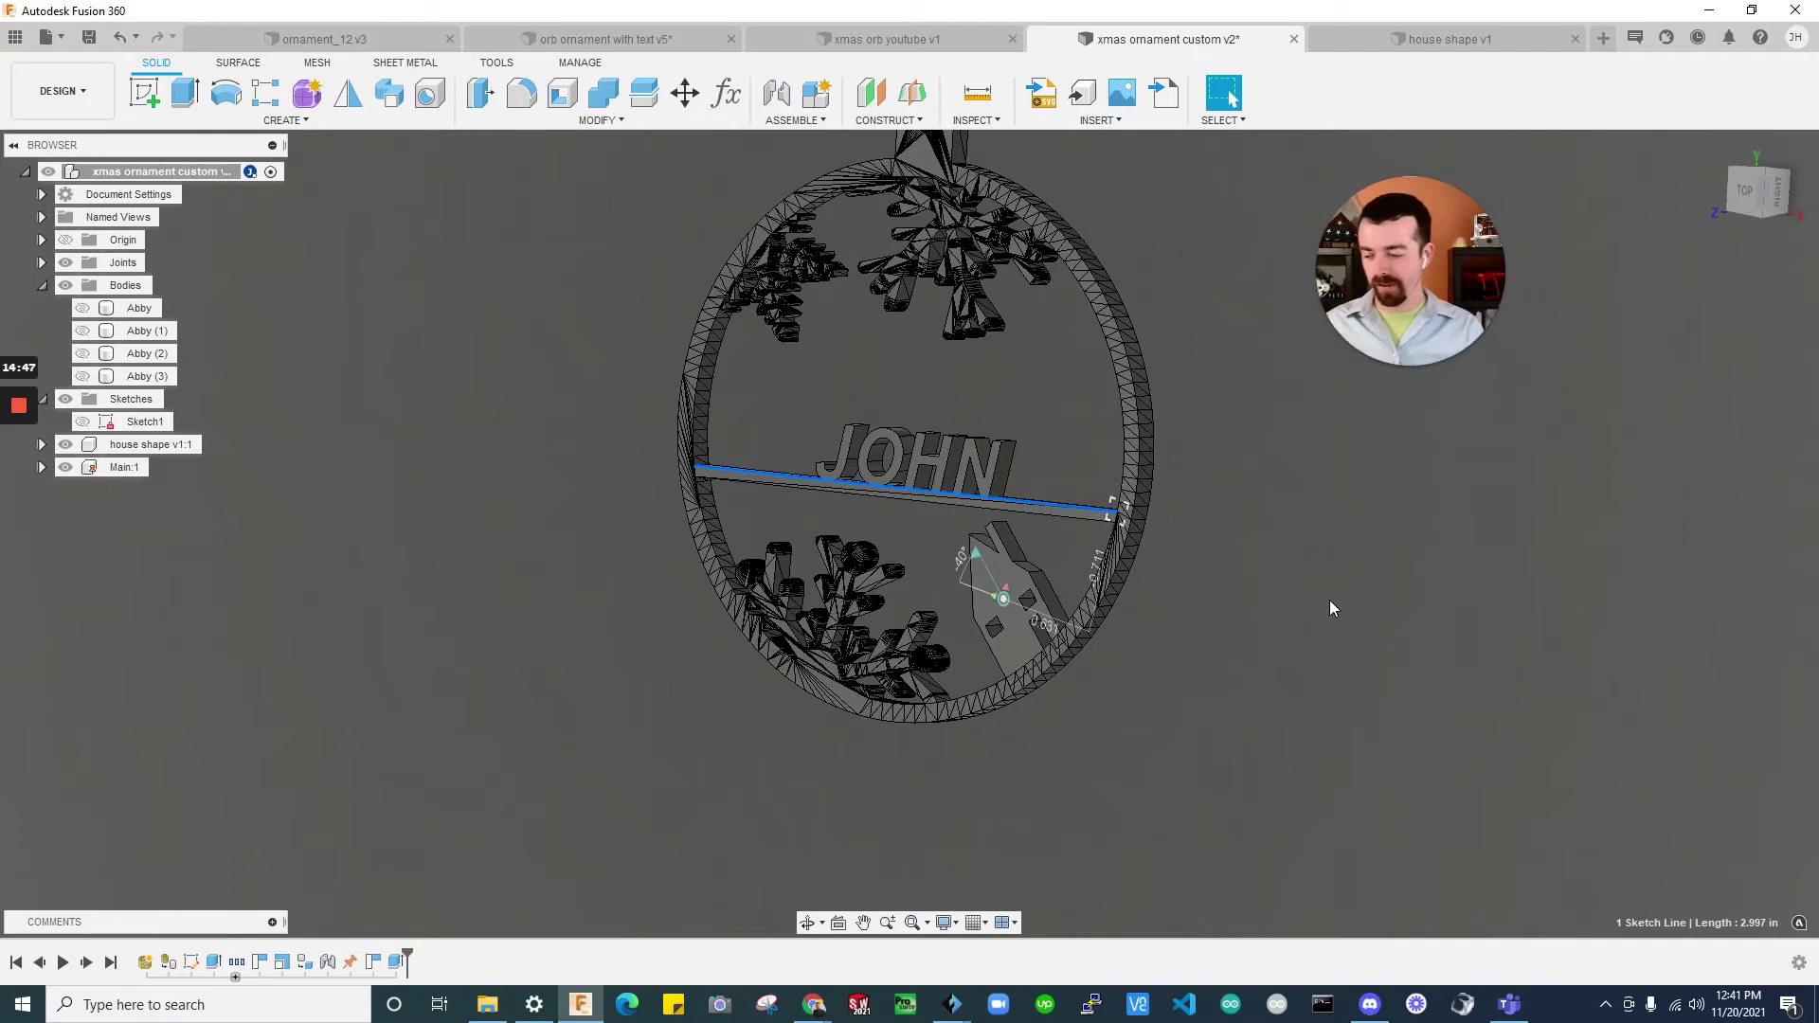
pyautogui.click(1216, 813)
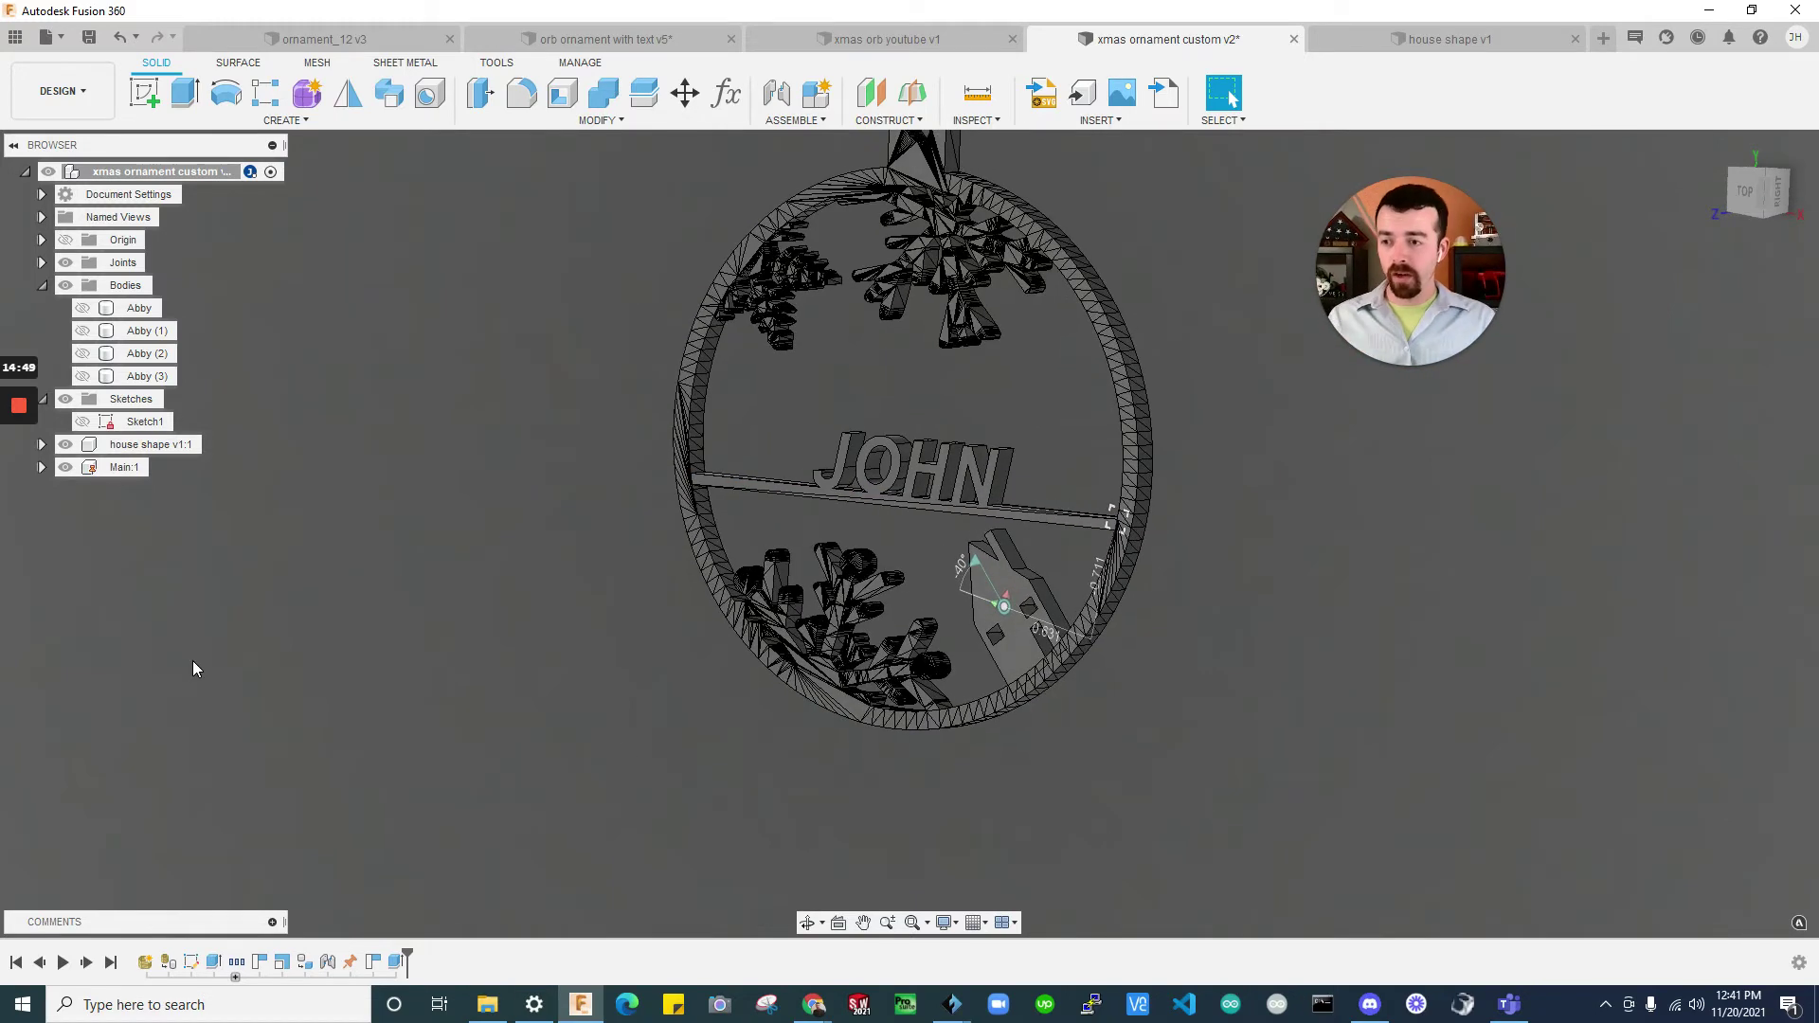
pyautogui.click(1146, 490)
pyautogui.click(1310, 501)
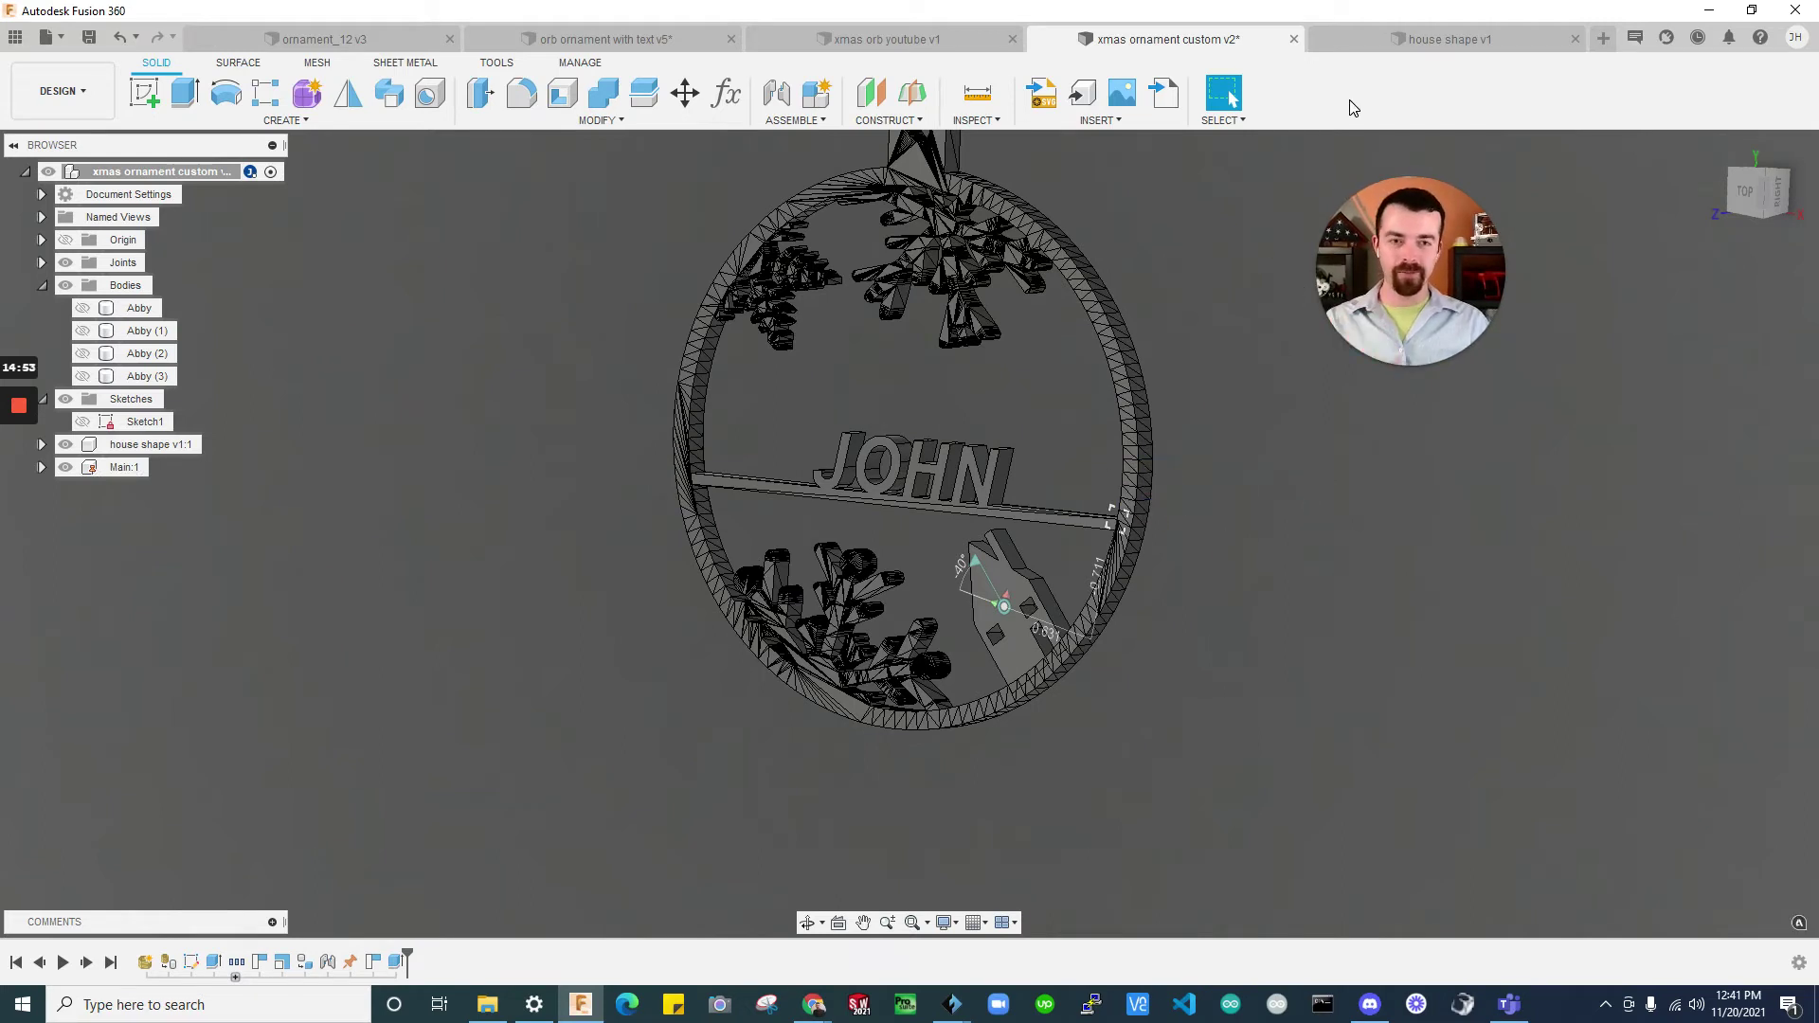
pyautogui.click(1231, 318)
pyautogui.hotkey('ctrl', 's')
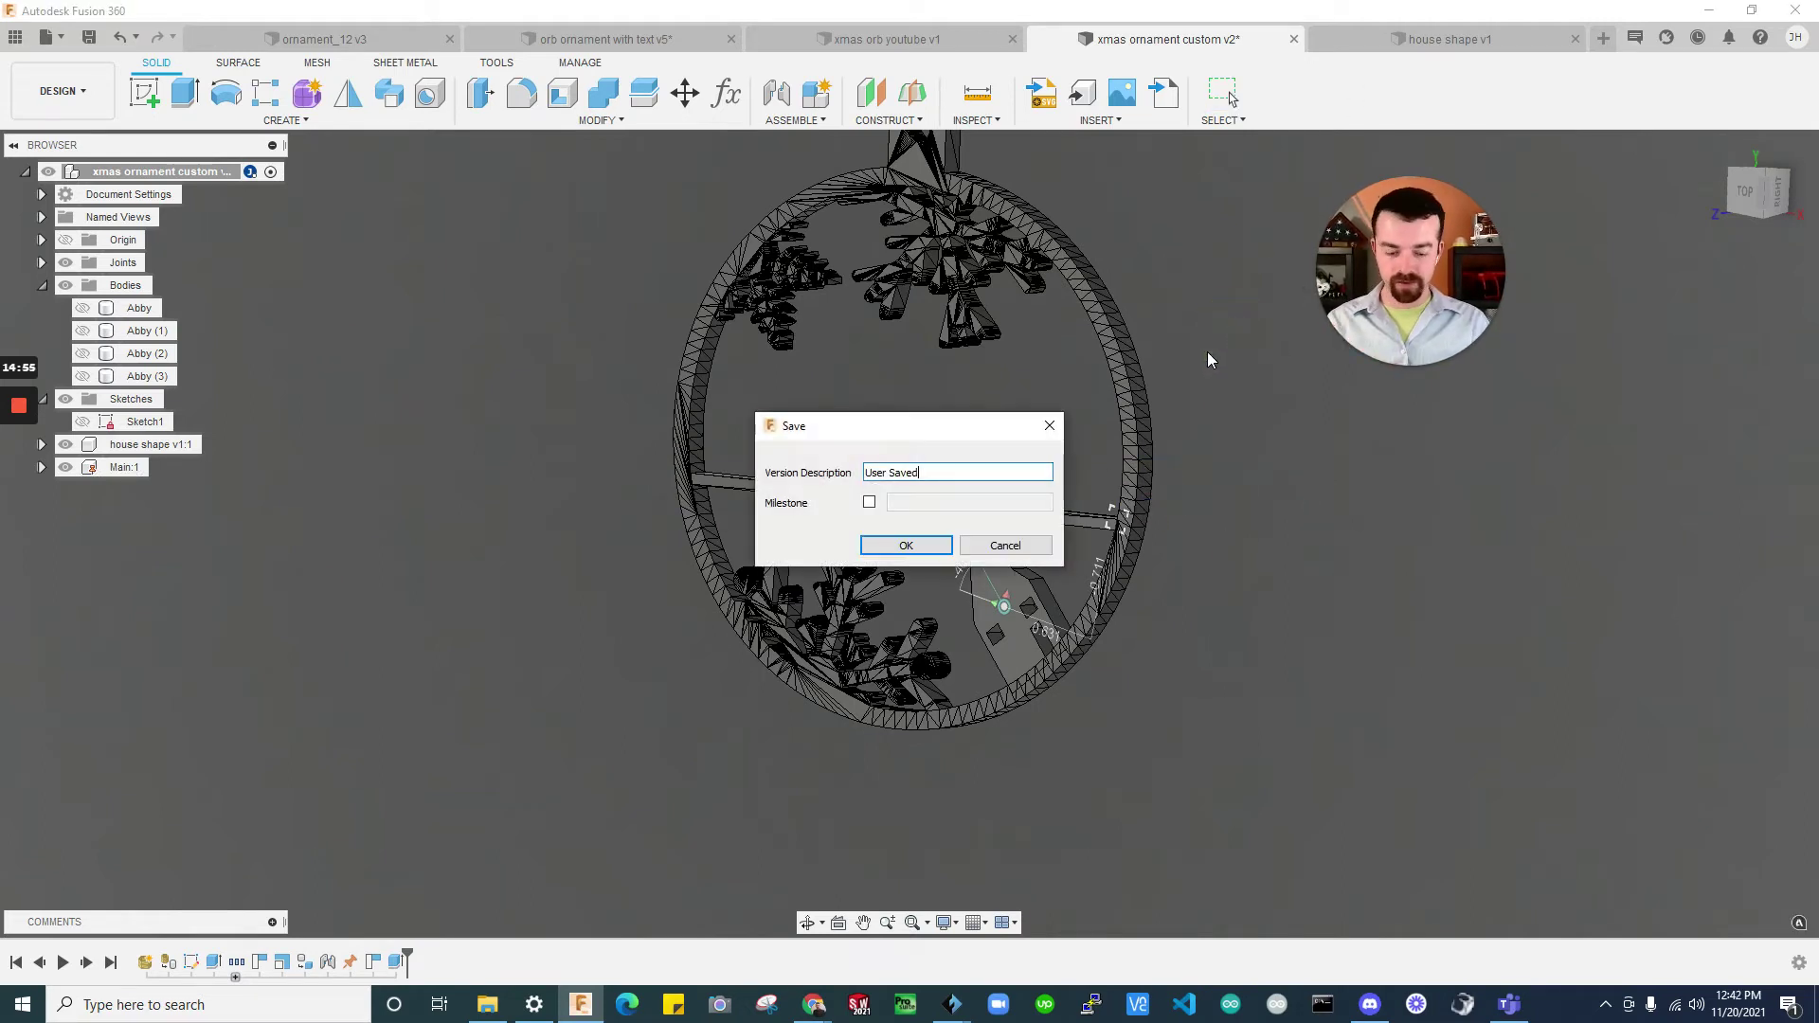
pyautogui.press('Return')
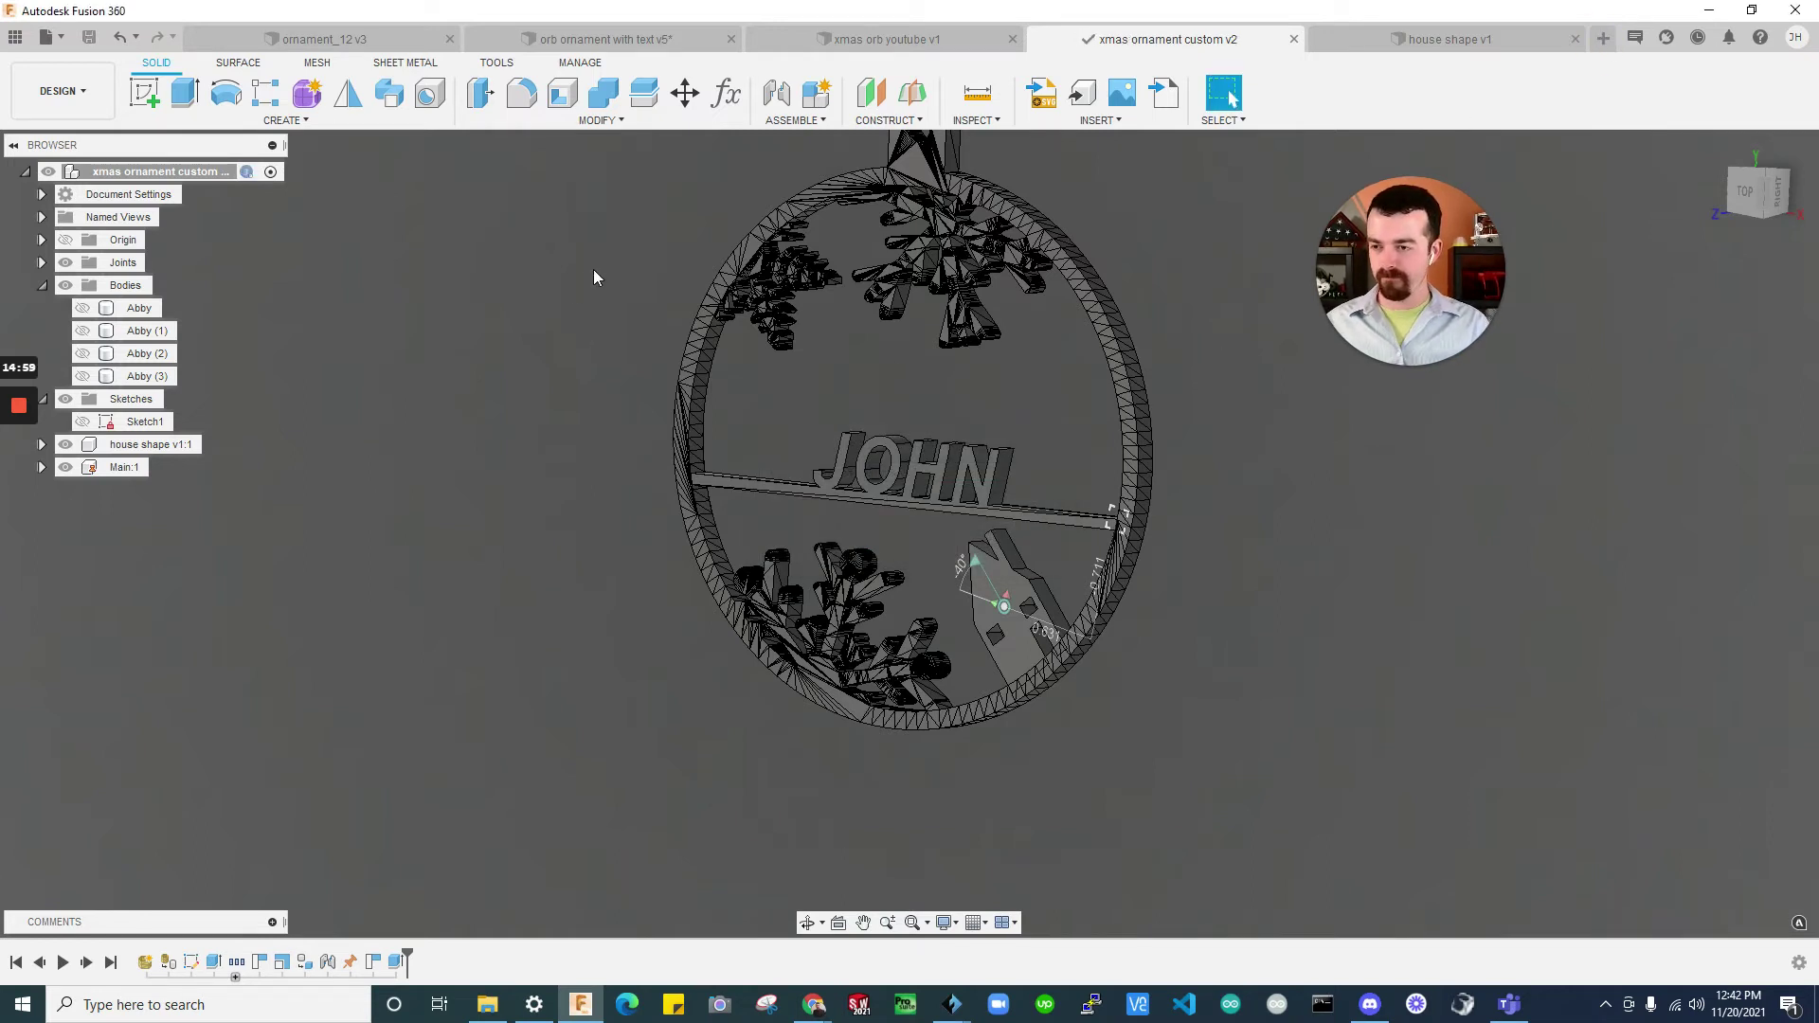
pyautogui.click(1602, 38)
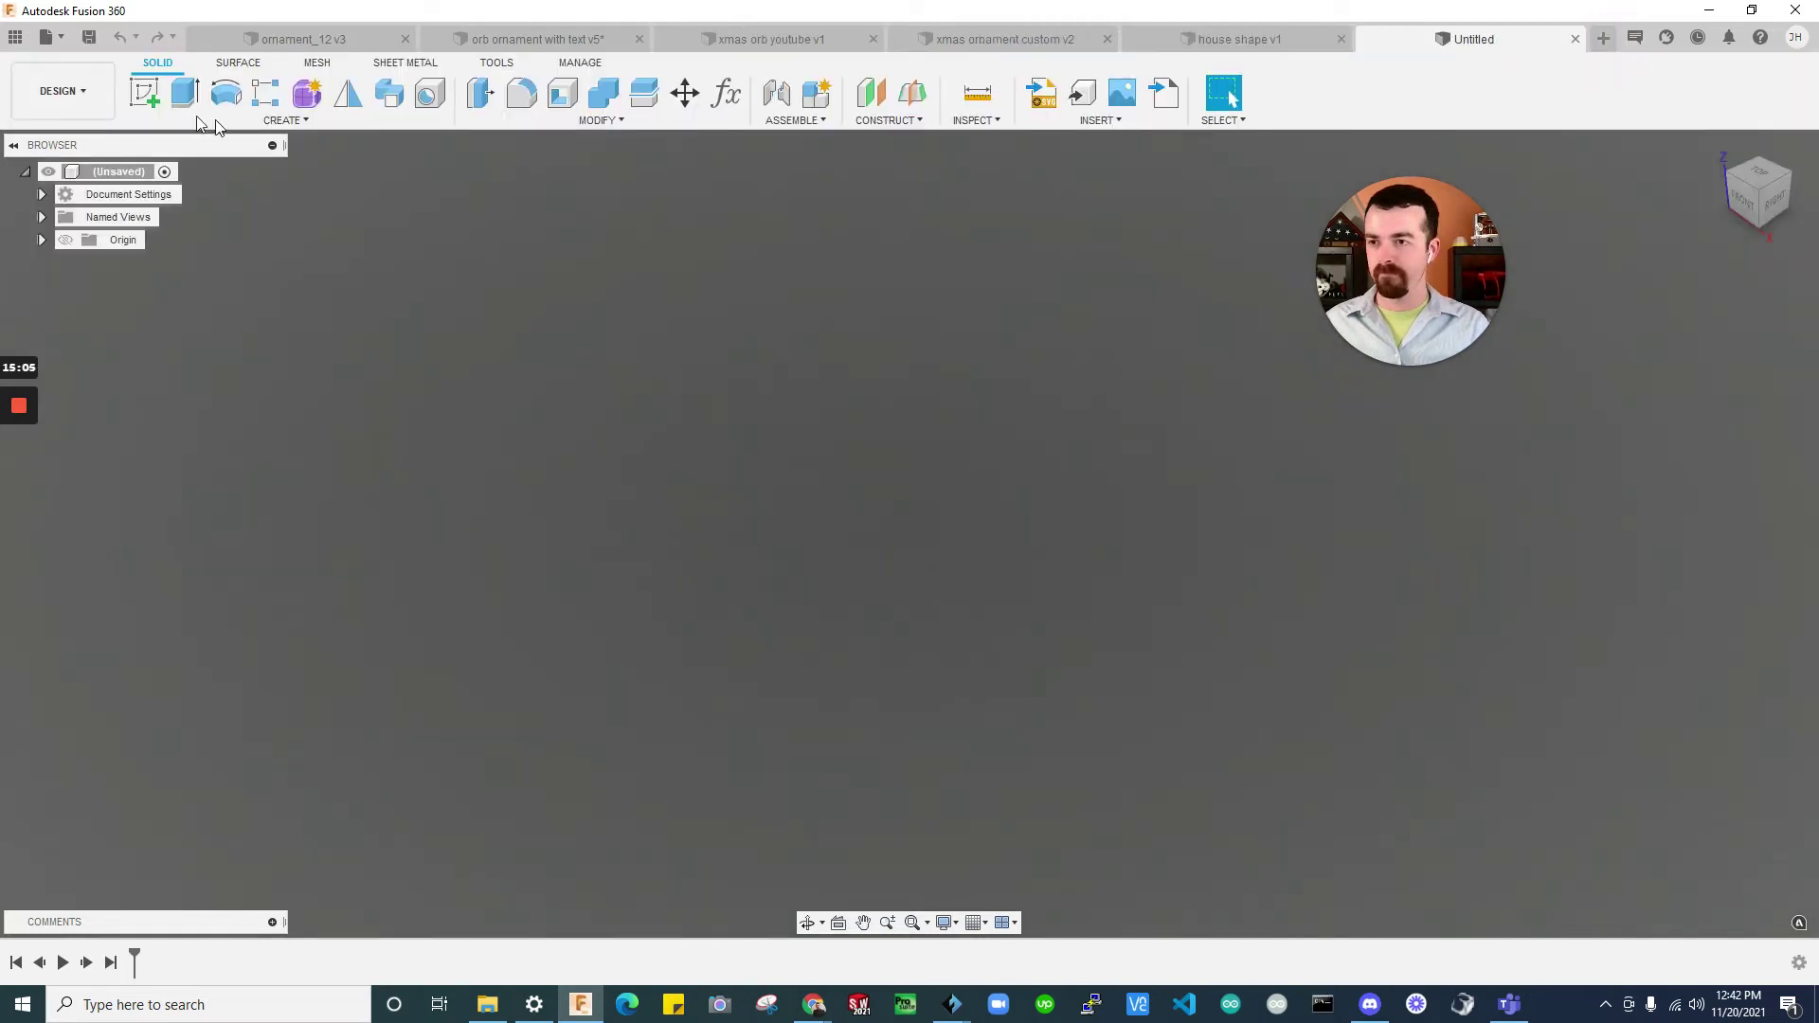
pyautogui.click(144, 93)
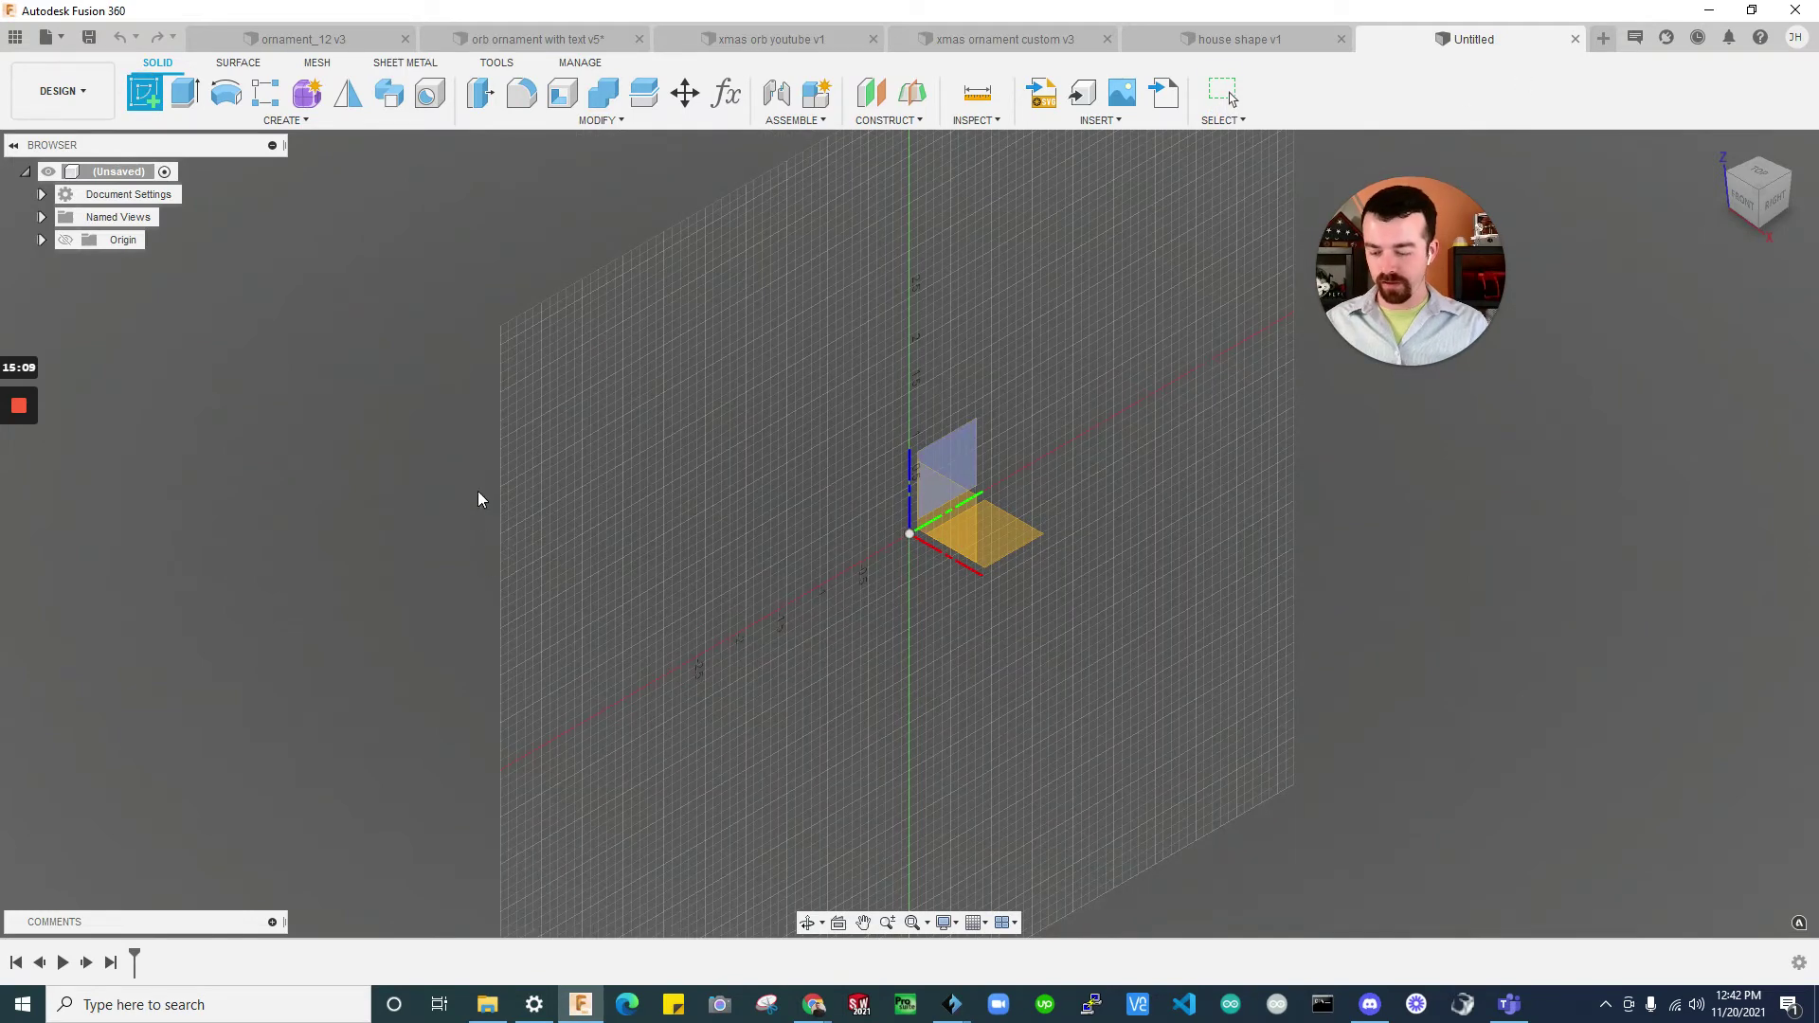
pyautogui.press('Escape')
pyautogui.click(1014, 40)
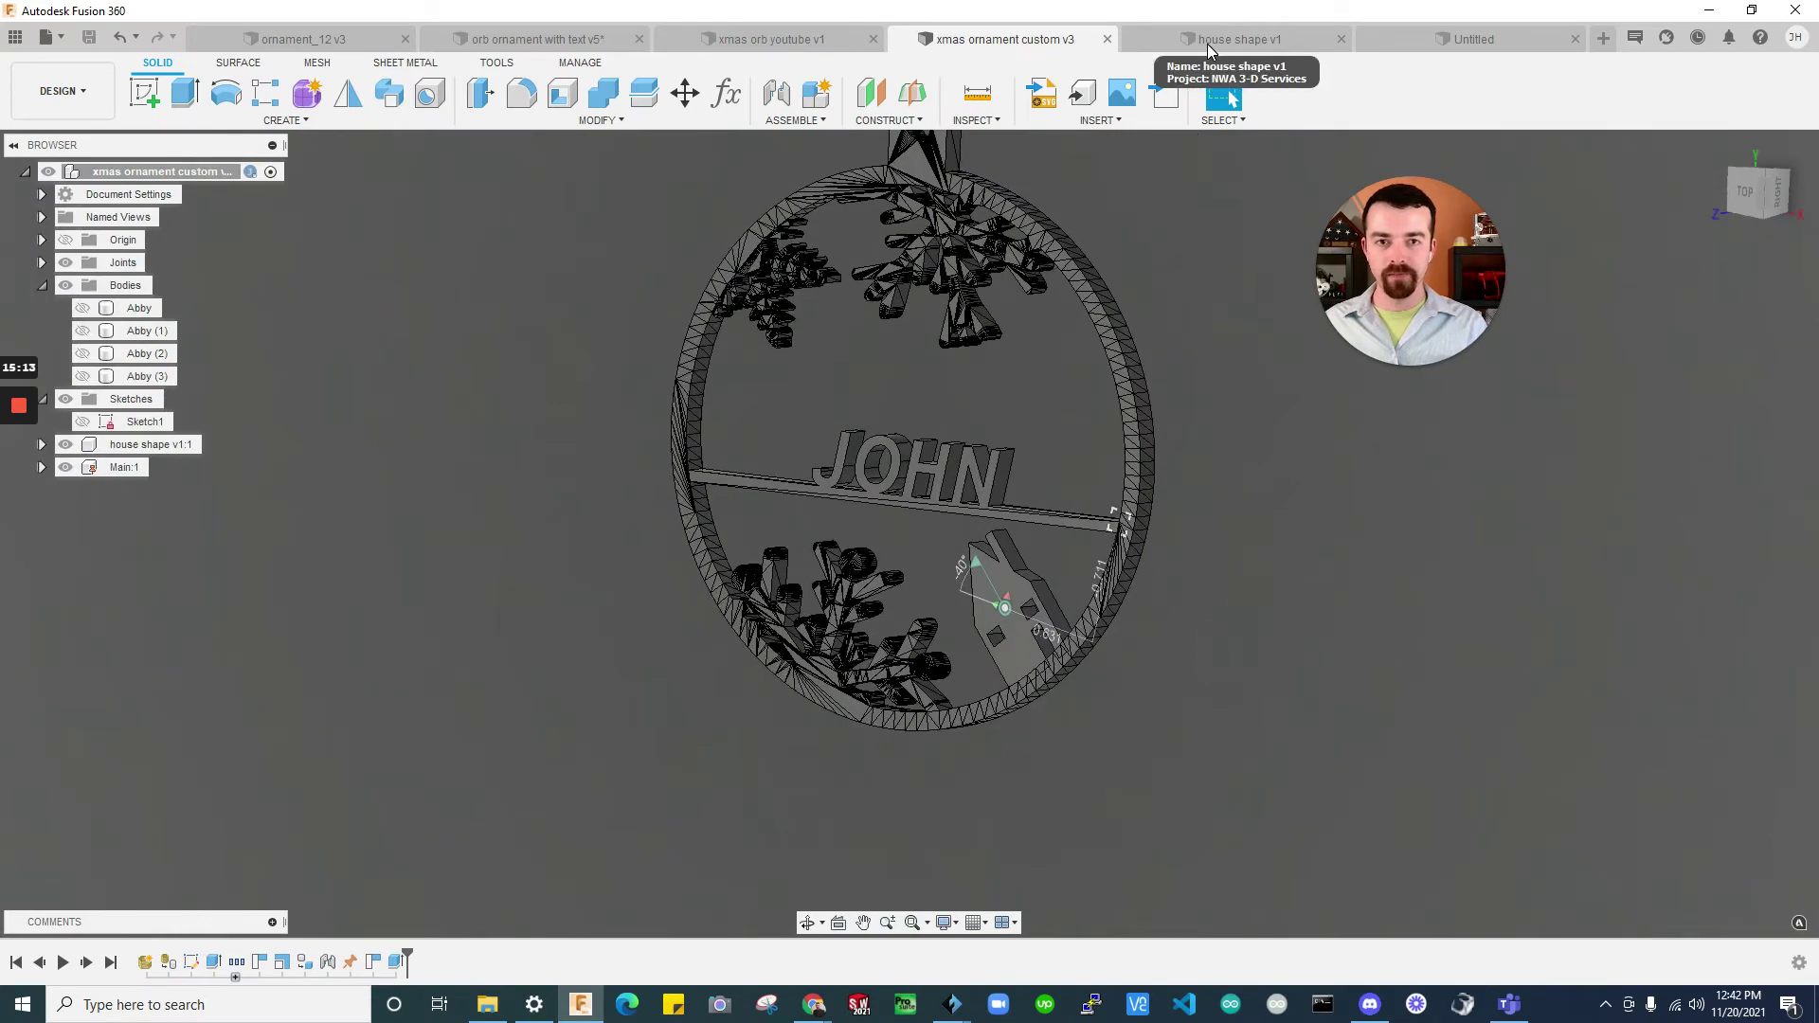
# Switch to the xmas orb youtube document and create a sketch on the vertical YZ plane
pyautogui.click(804, 42)
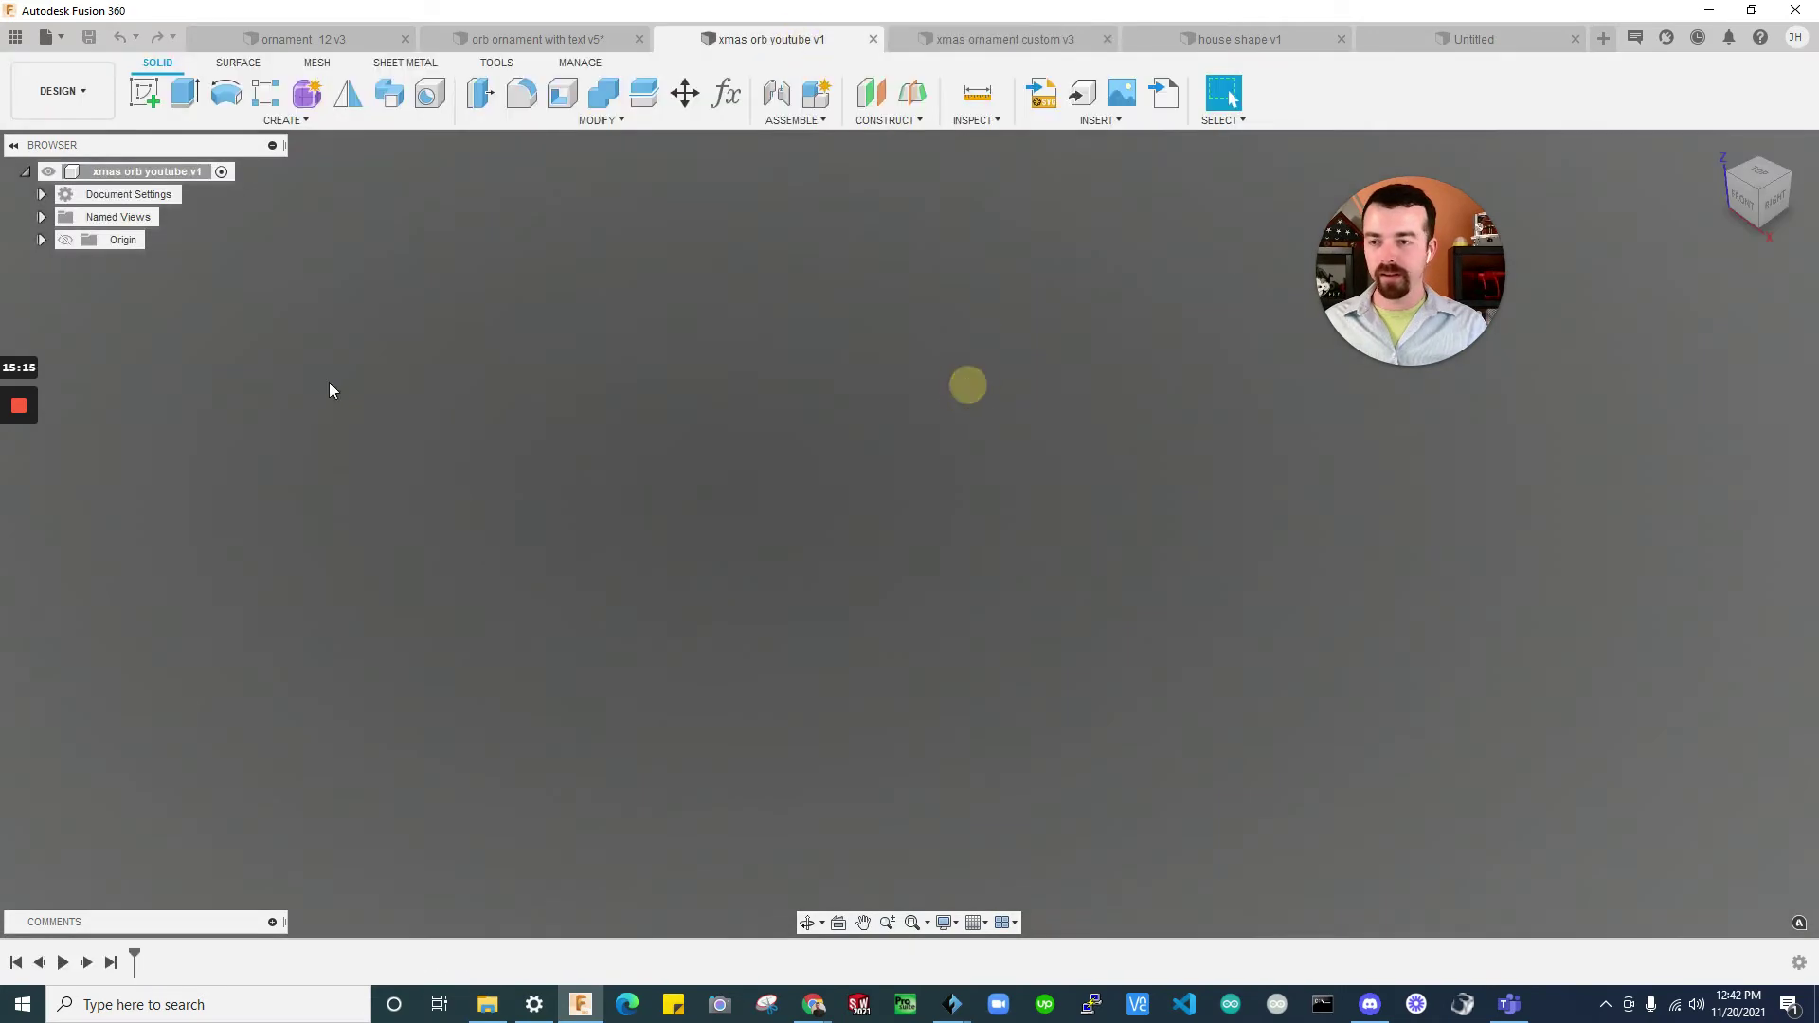
pyautogui.click(144, 99)
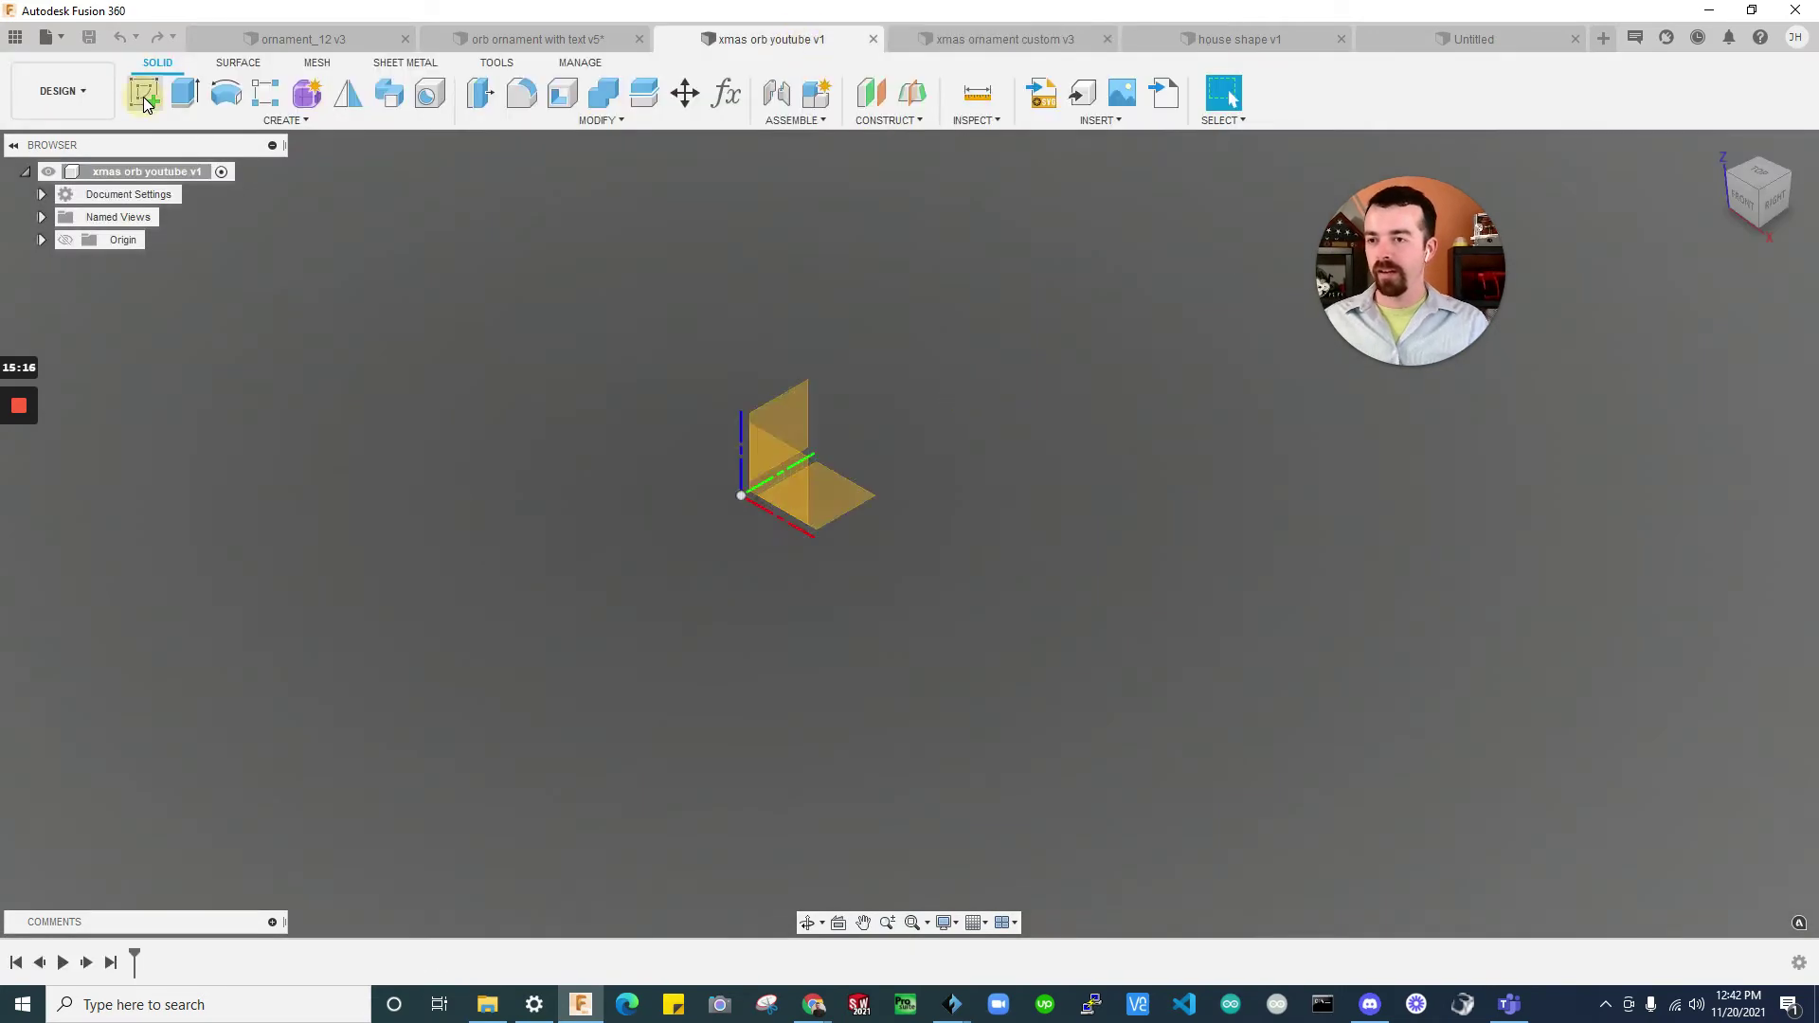
pyautogui.click(780, 415)
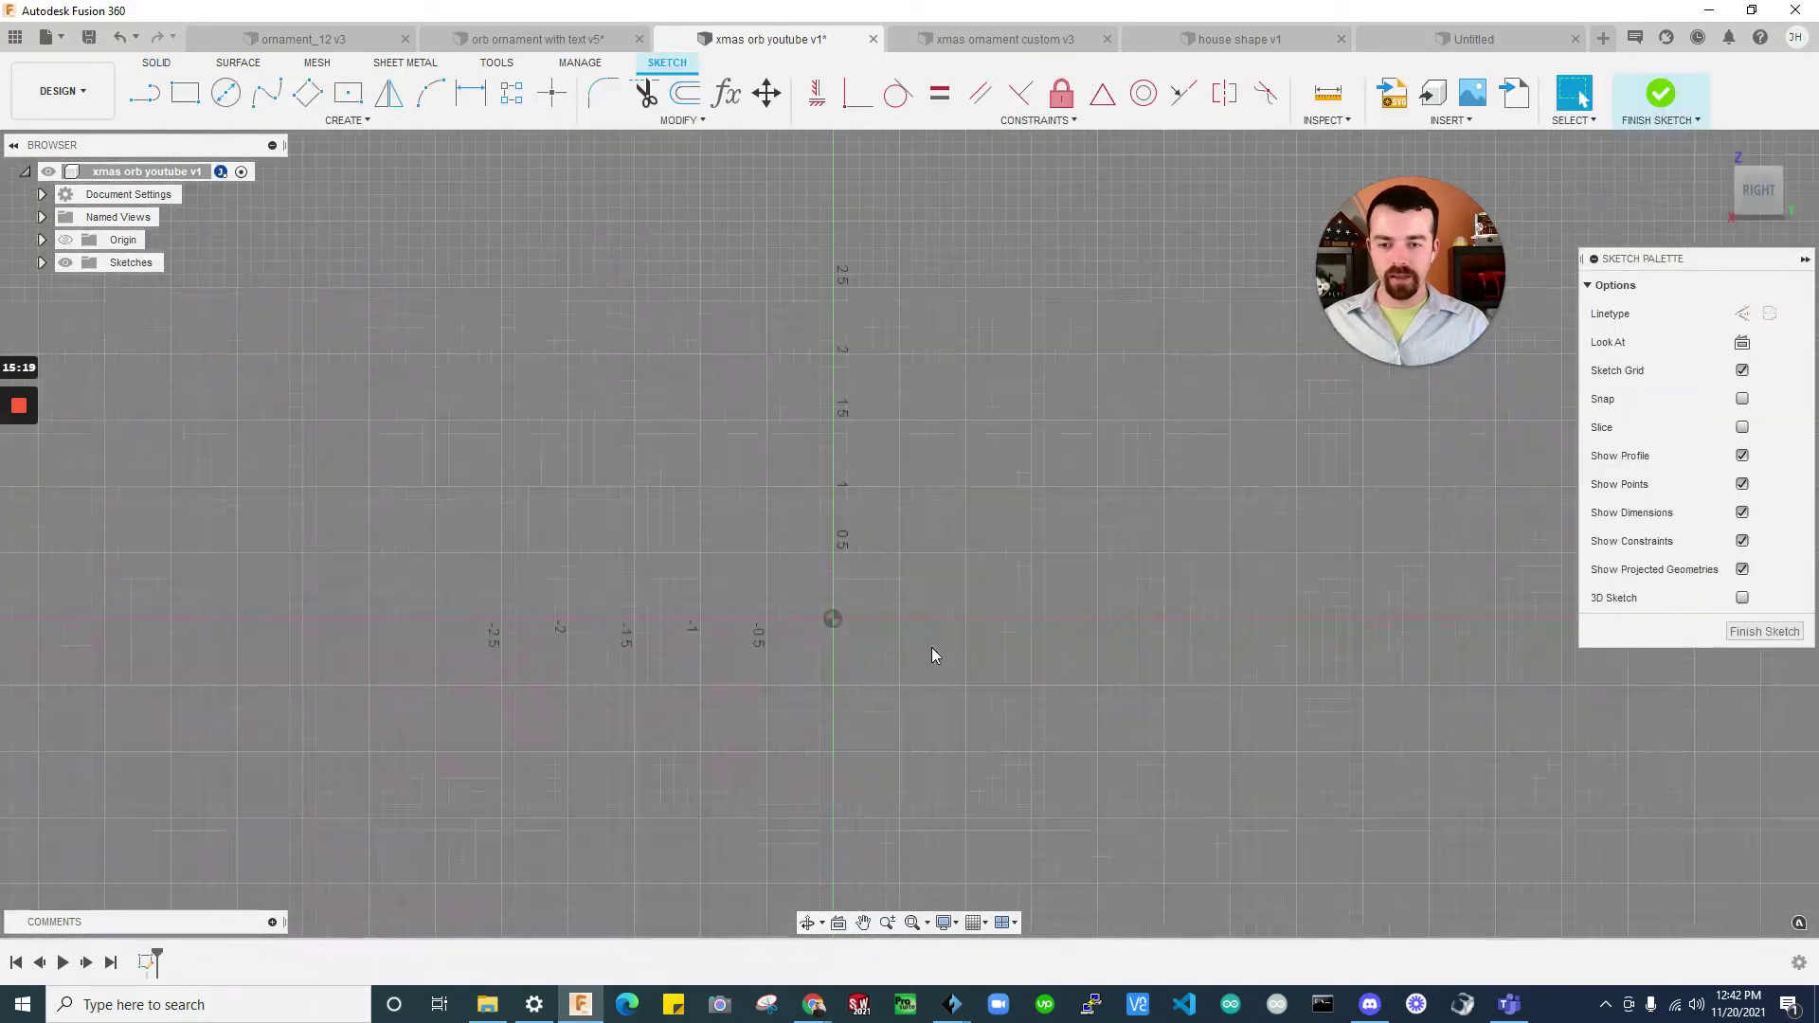
# Sketch a 4 in diameter circle centered on the origin, place its dimension outside the circle, and show the document units
pyautogui.click(226, 92)
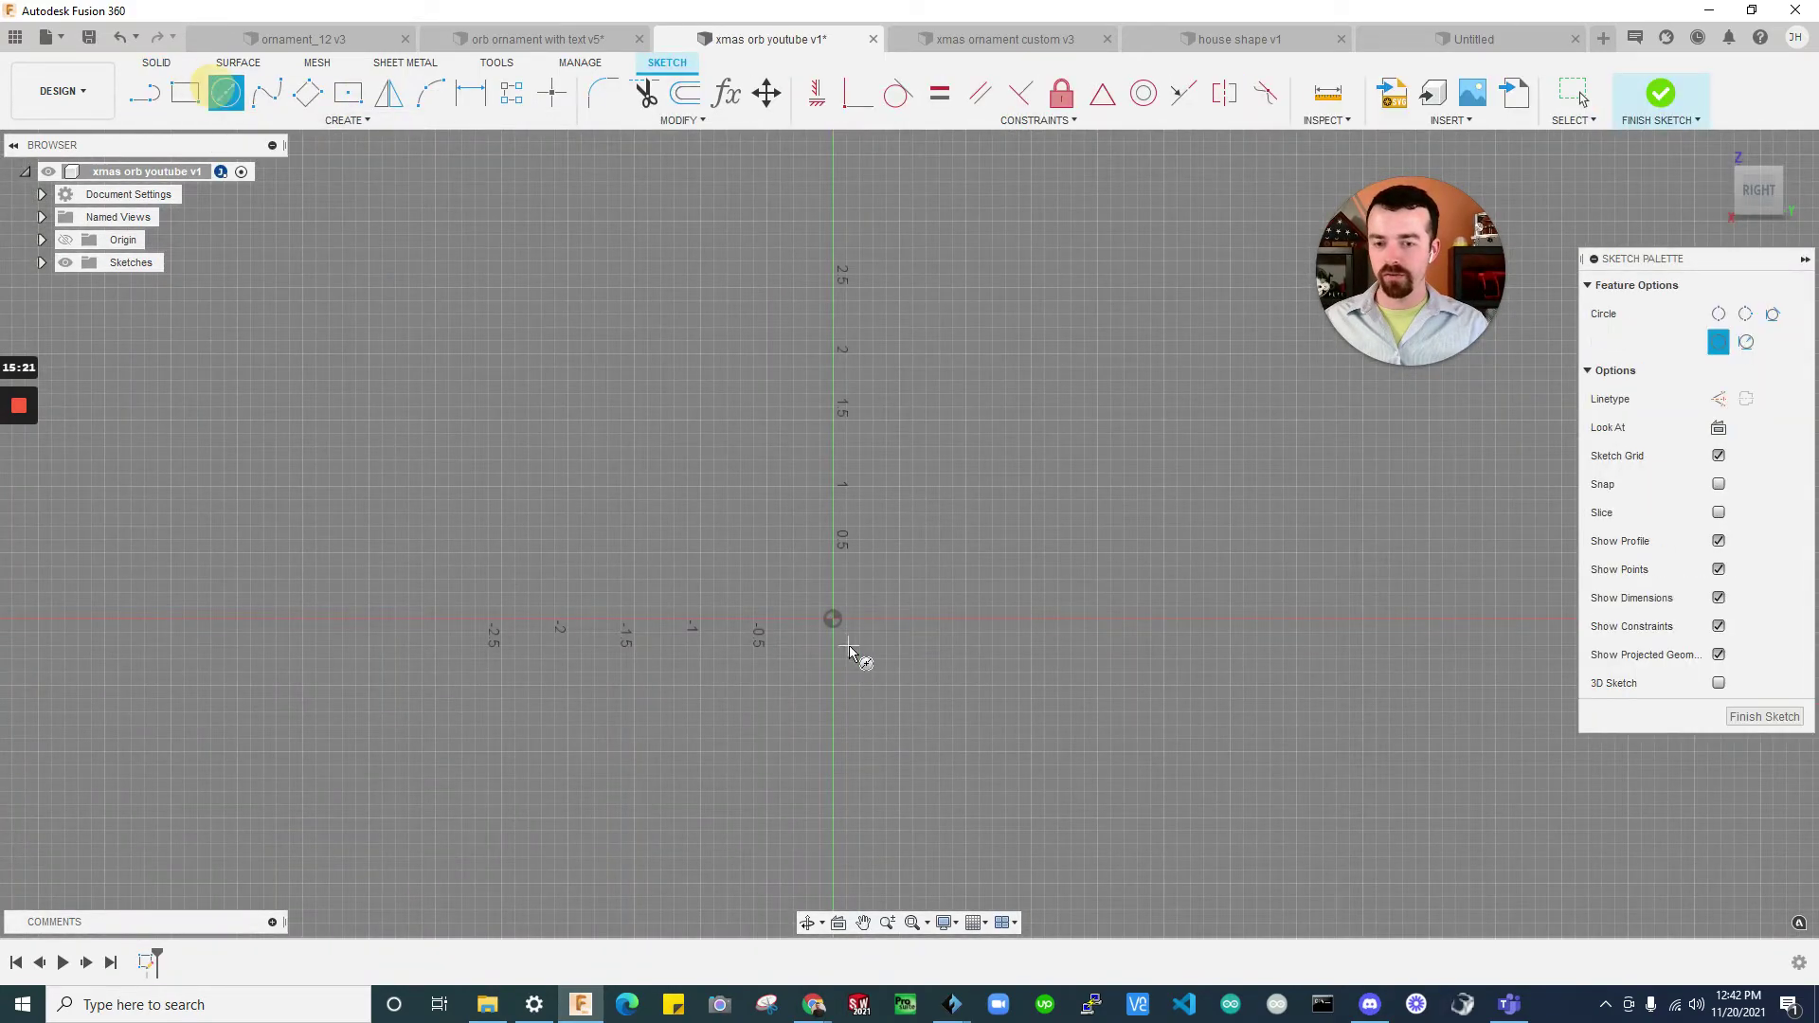
pyautogui.click(832, 619)
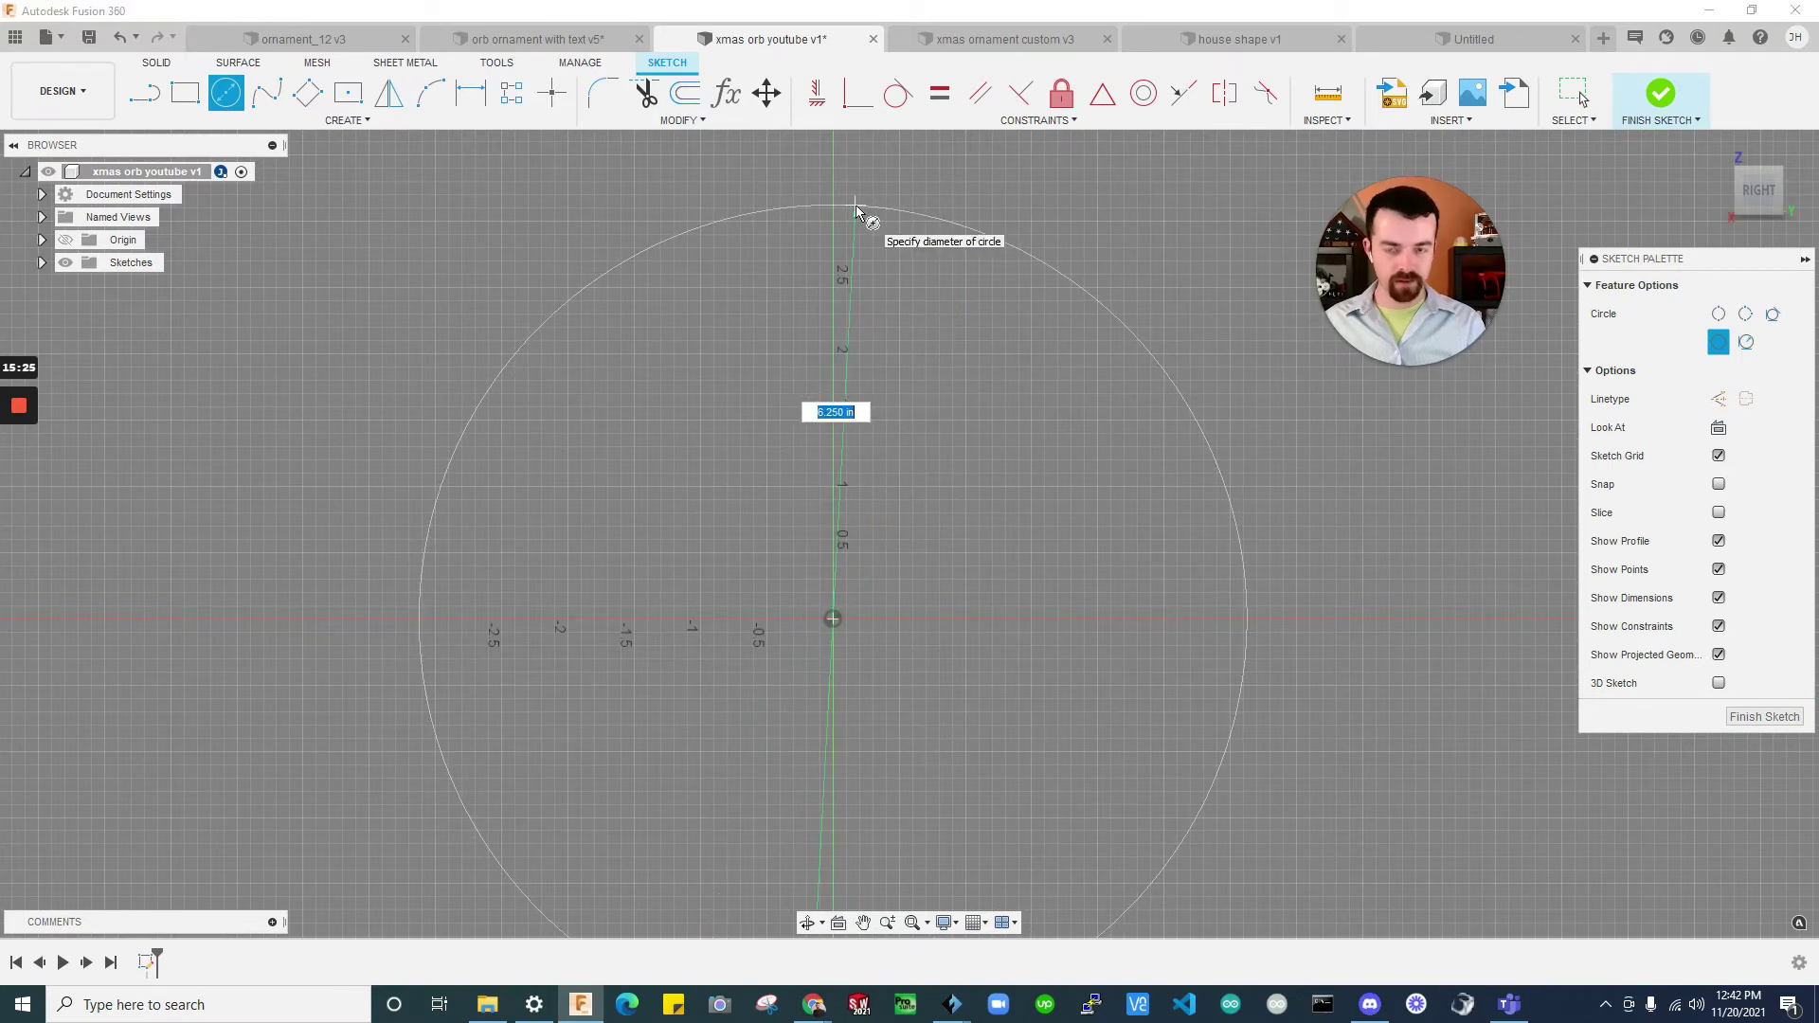
pyautogui.write('4')
pyautogui.press('Tab')
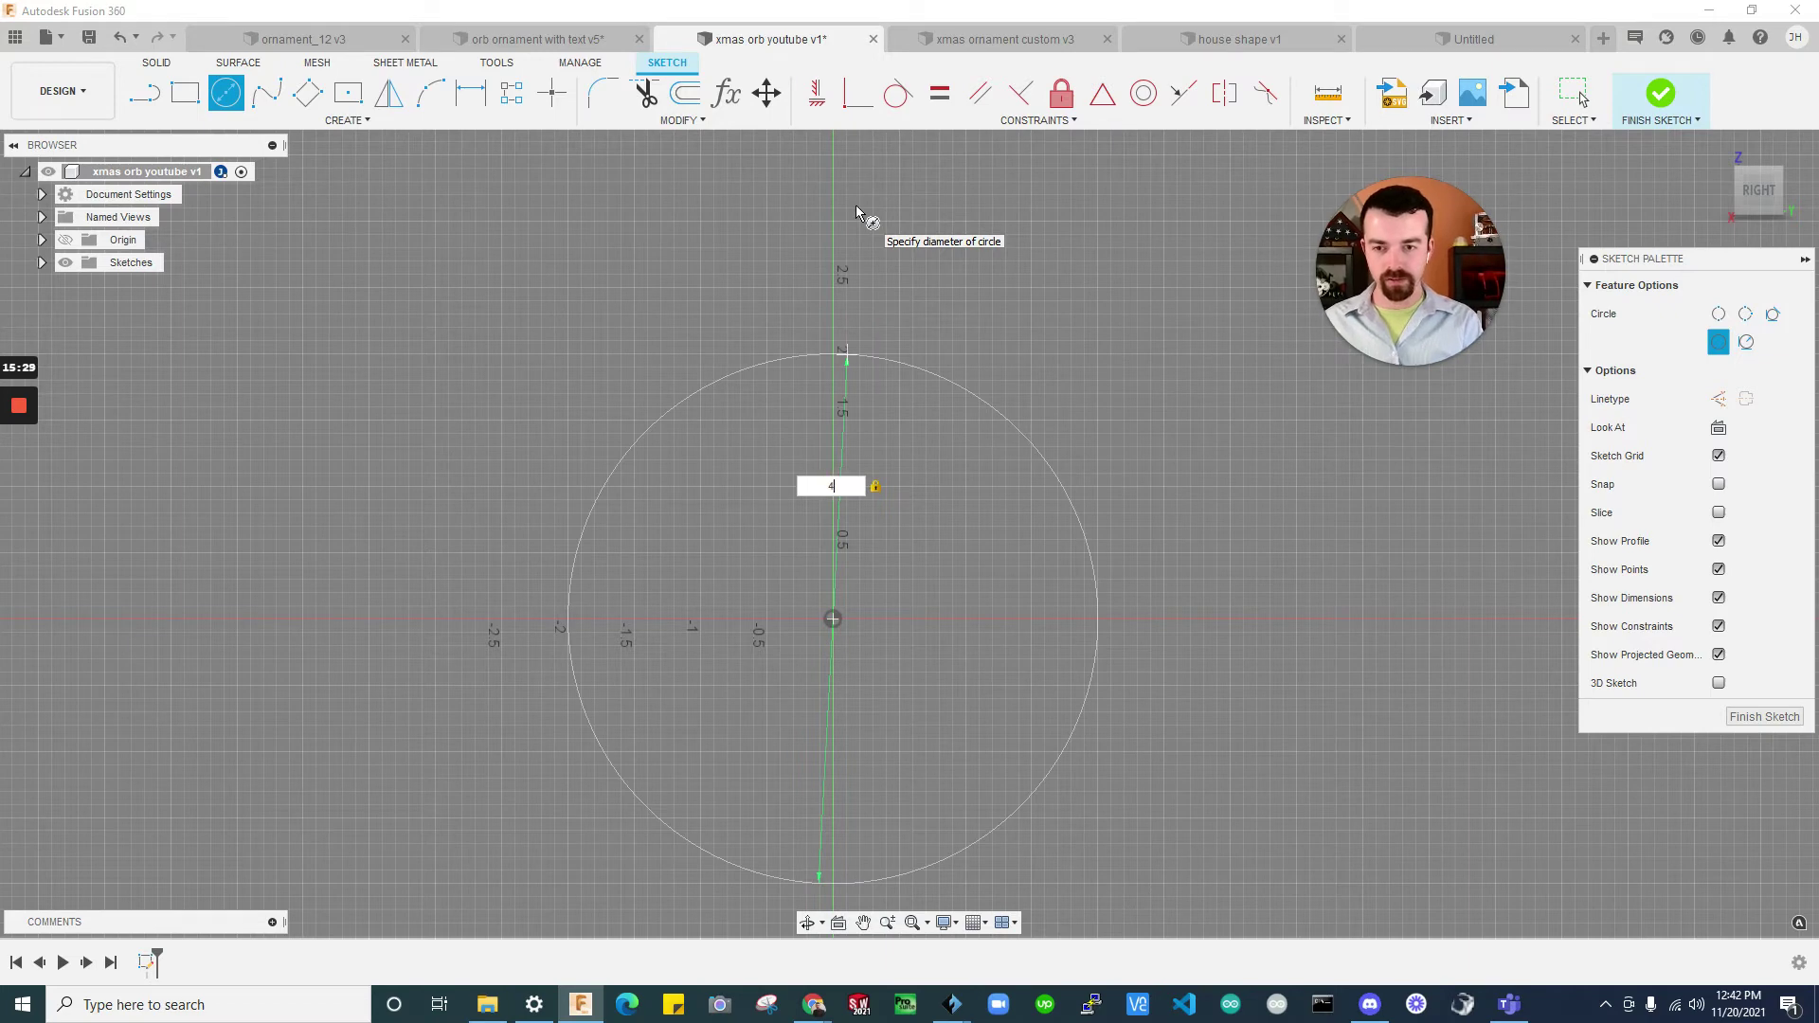
pyautogui.press('Return')
pyautogui.press('Escape')
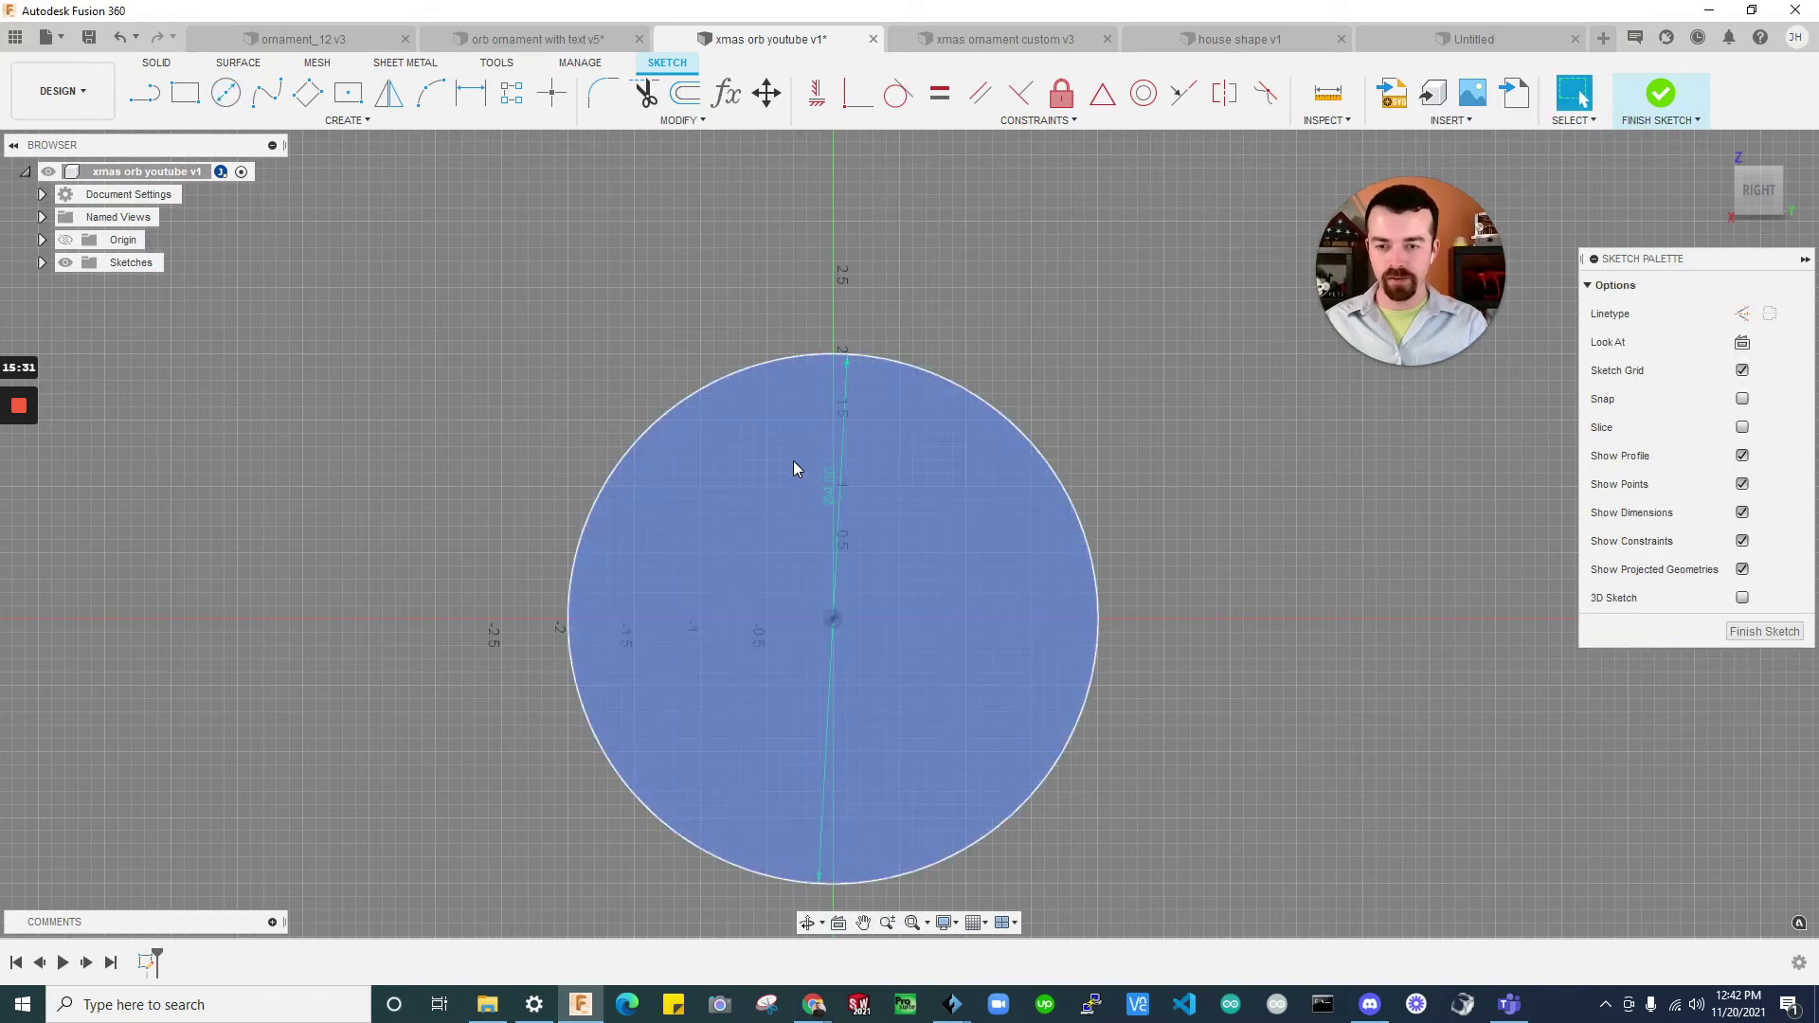
pyautogui.moveTo(824, 481); pyautogui.dragTo(604, 273)
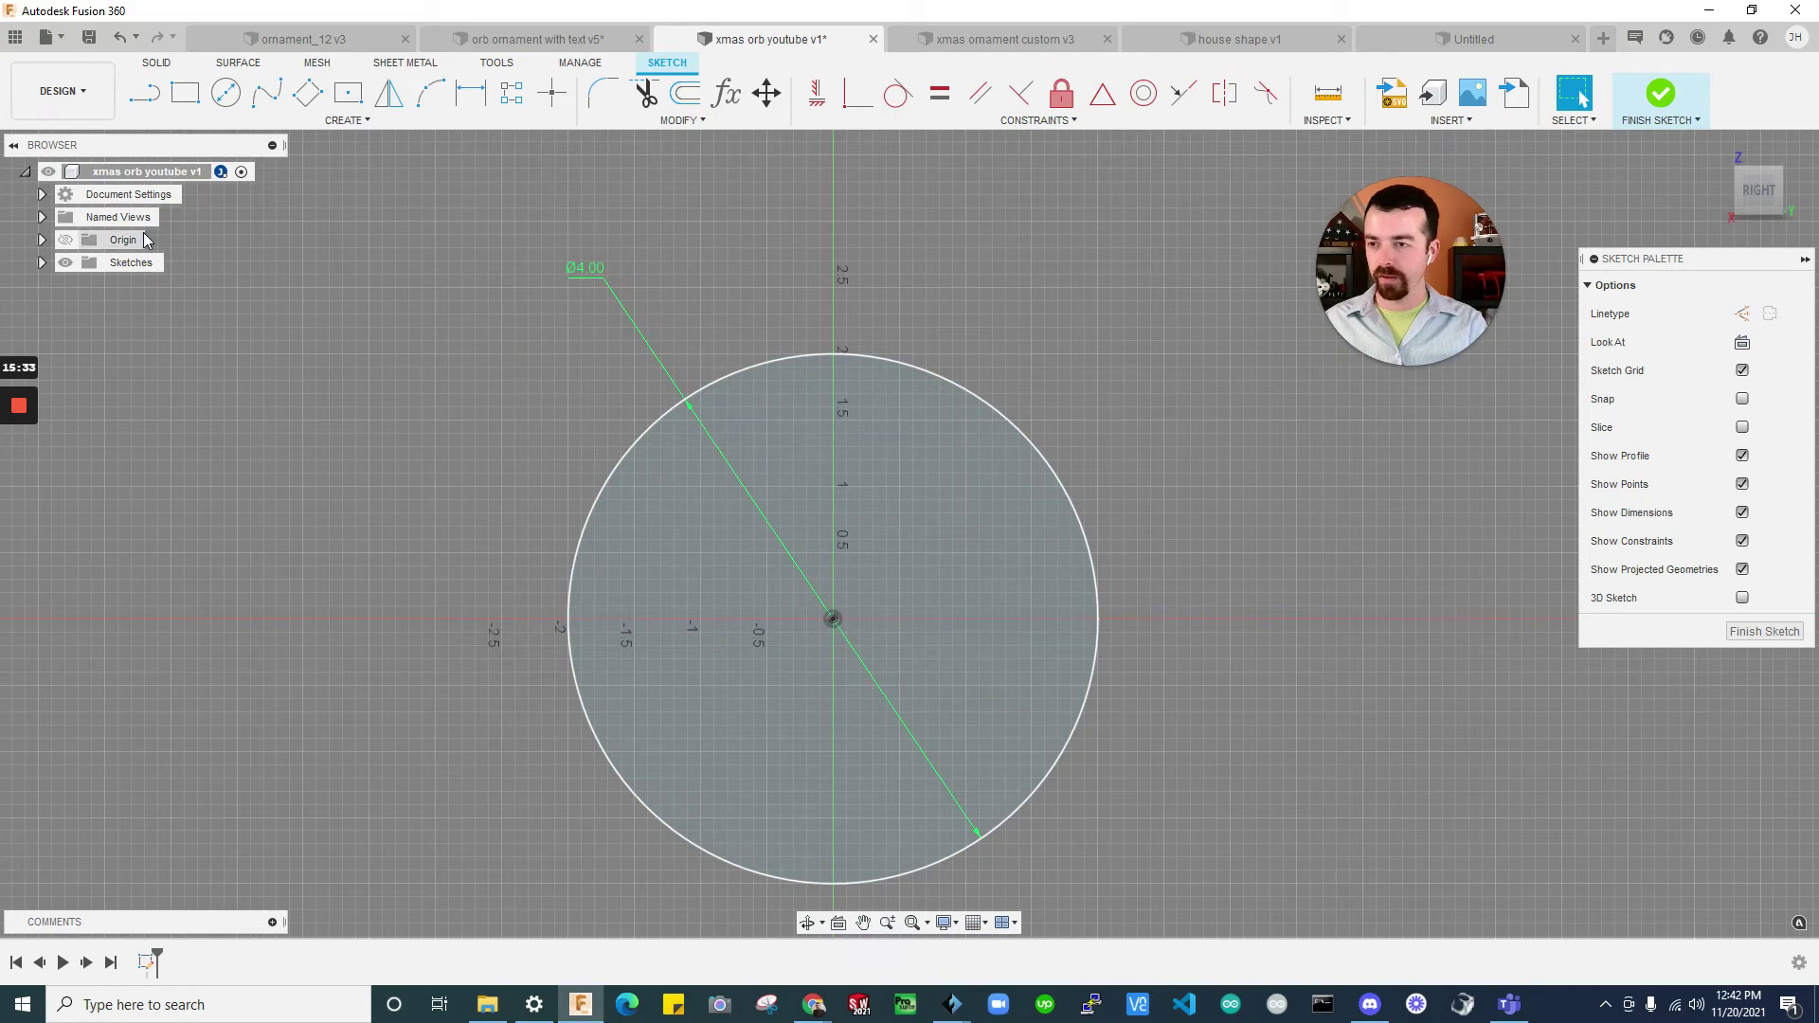
pyautogui.click(41, 194)
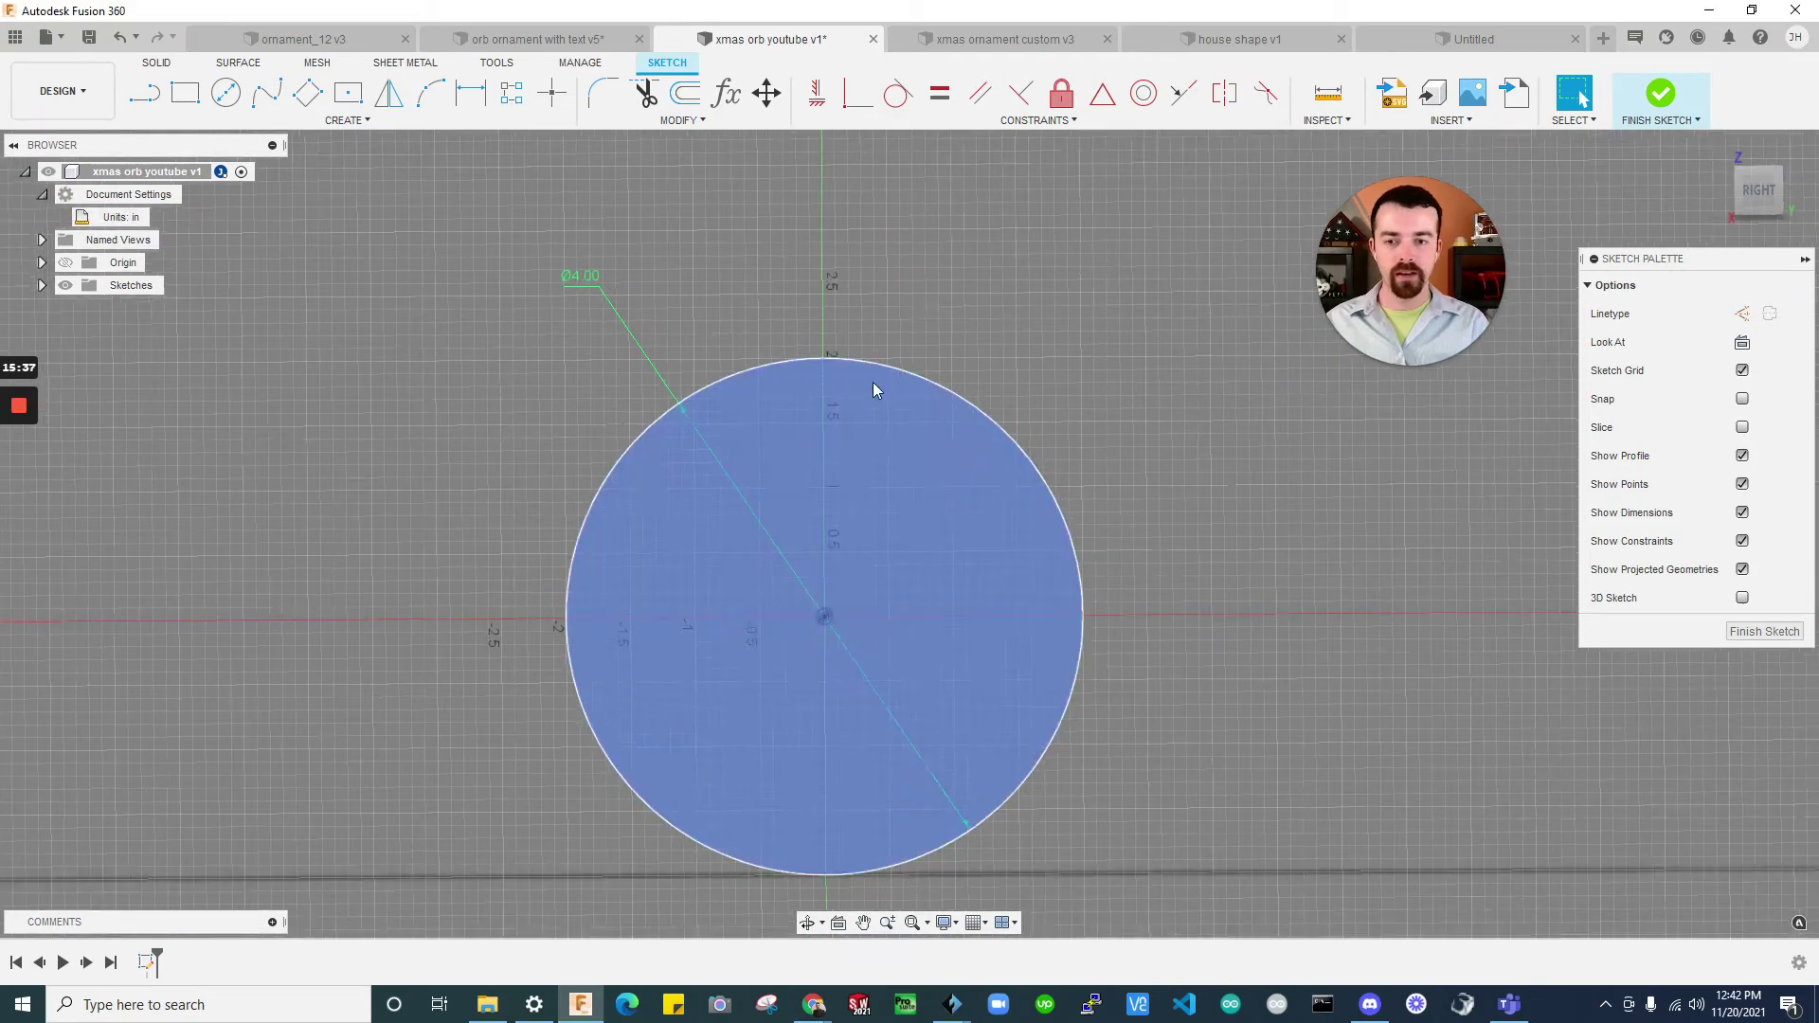
# Draw a vertical line through the origin across the circle's full diameter, splitting it into two halves, and finish the sketch
pyautogui.moveTo(873, 383)
pyautogui.keyDown('shift'); pyautogui.mouseDown(button='middle')
pyautogui.moveTo(1167, 468)
pyautogui.moveTo(978, 395)
pyautogui.moveTo(1138, 321)
pyautogui.moveTo(860, 583)
pyautogui.mouseUp(button='middle'); pyautogui.keyUp('shift')
pyautogui.press('l')
pyautogui.scroll(2, 857, 542)
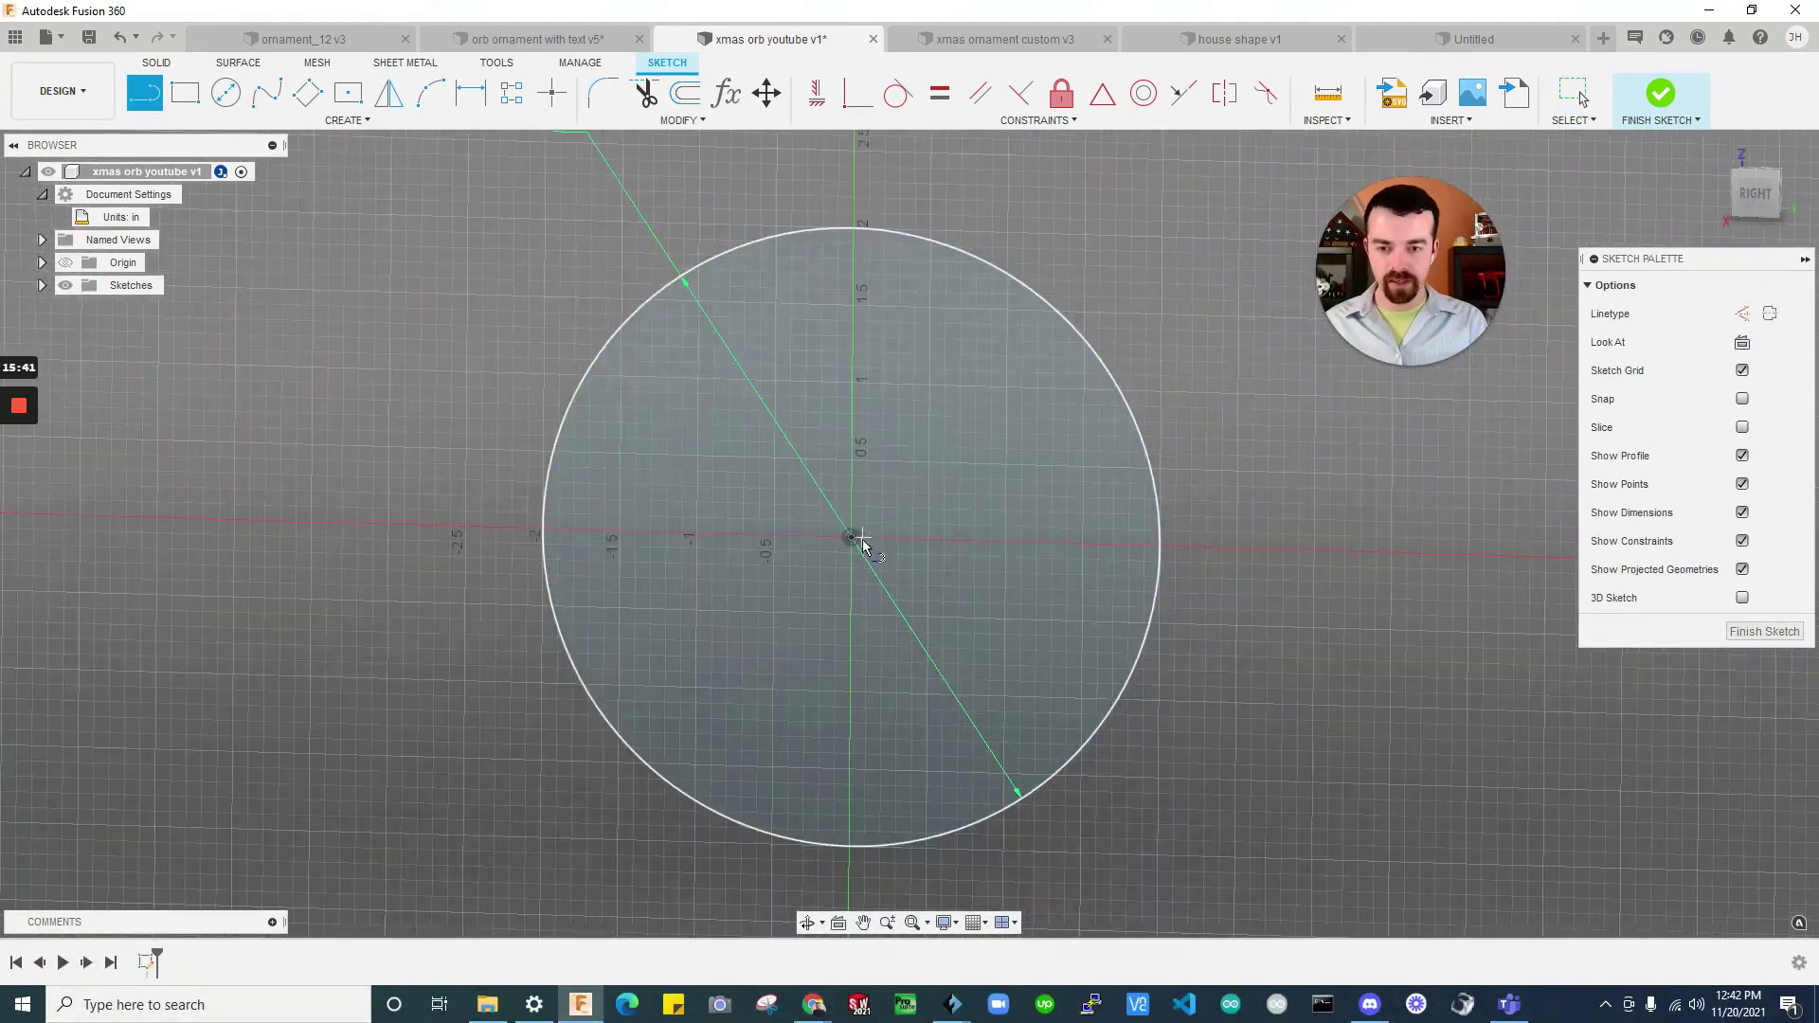
pyautogui.click(851, 539)
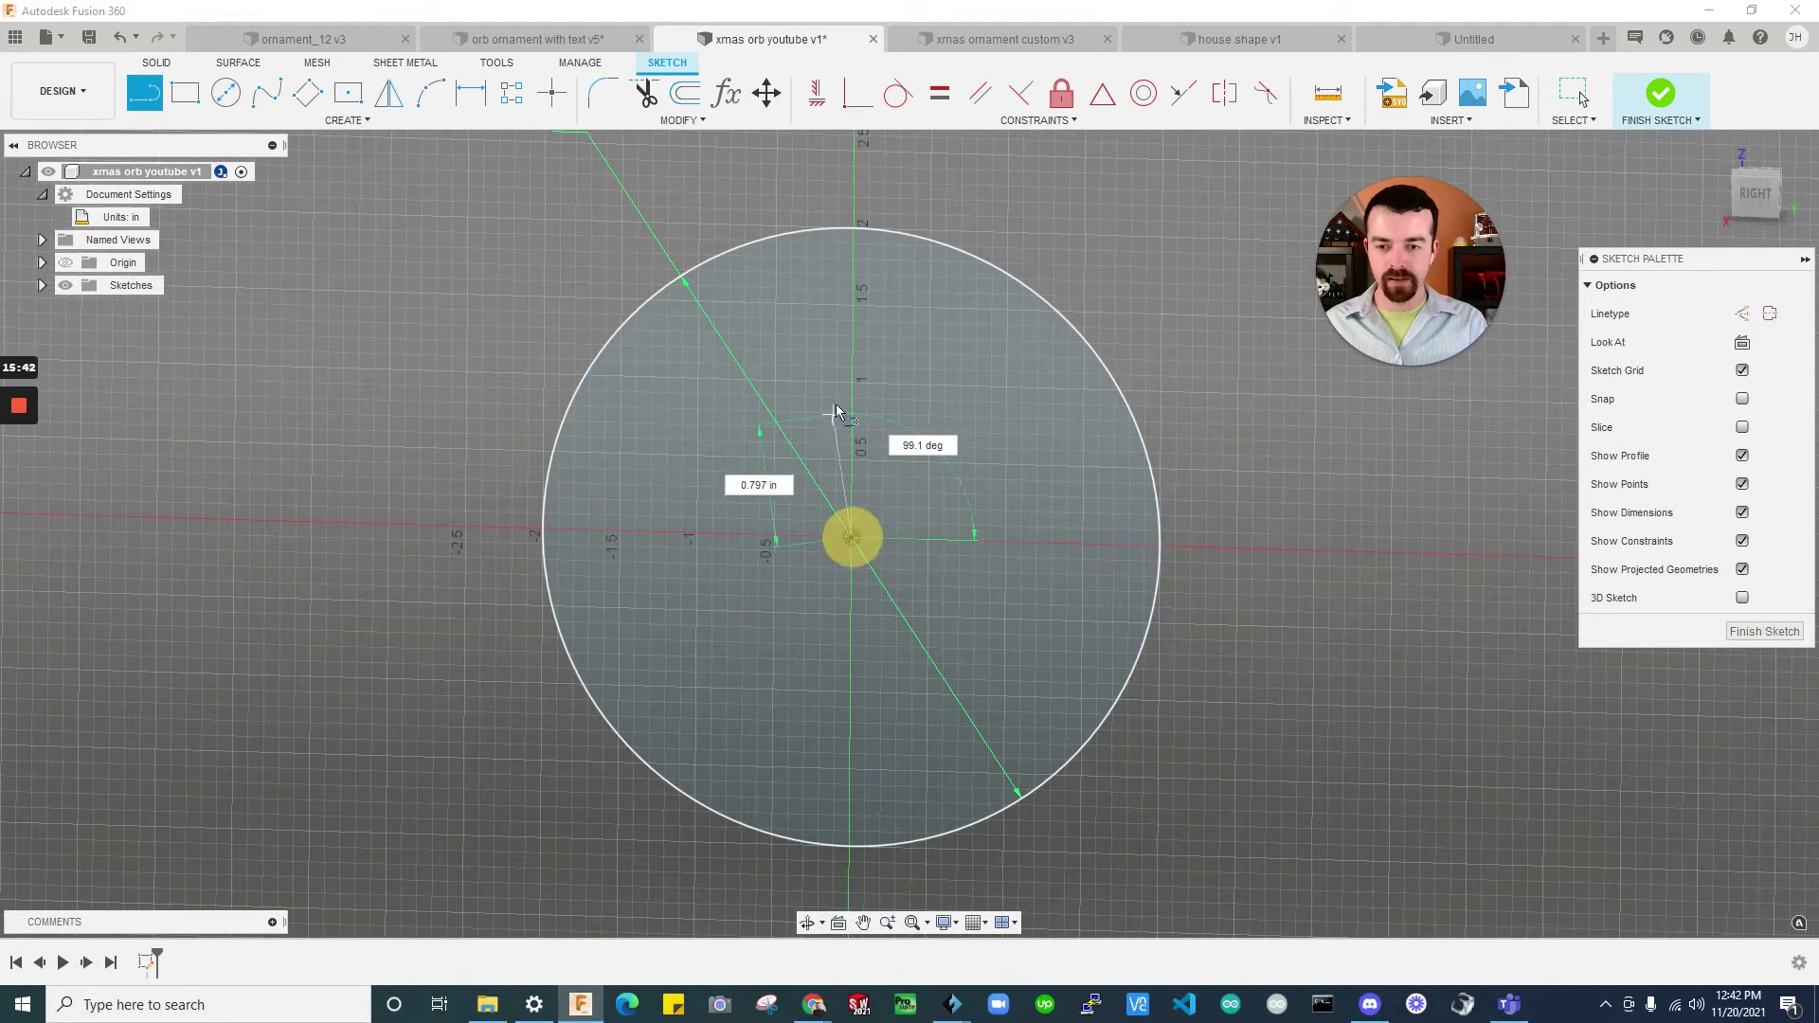
pyautogui.click(855, 226)
pyautogui.click(855, 227)
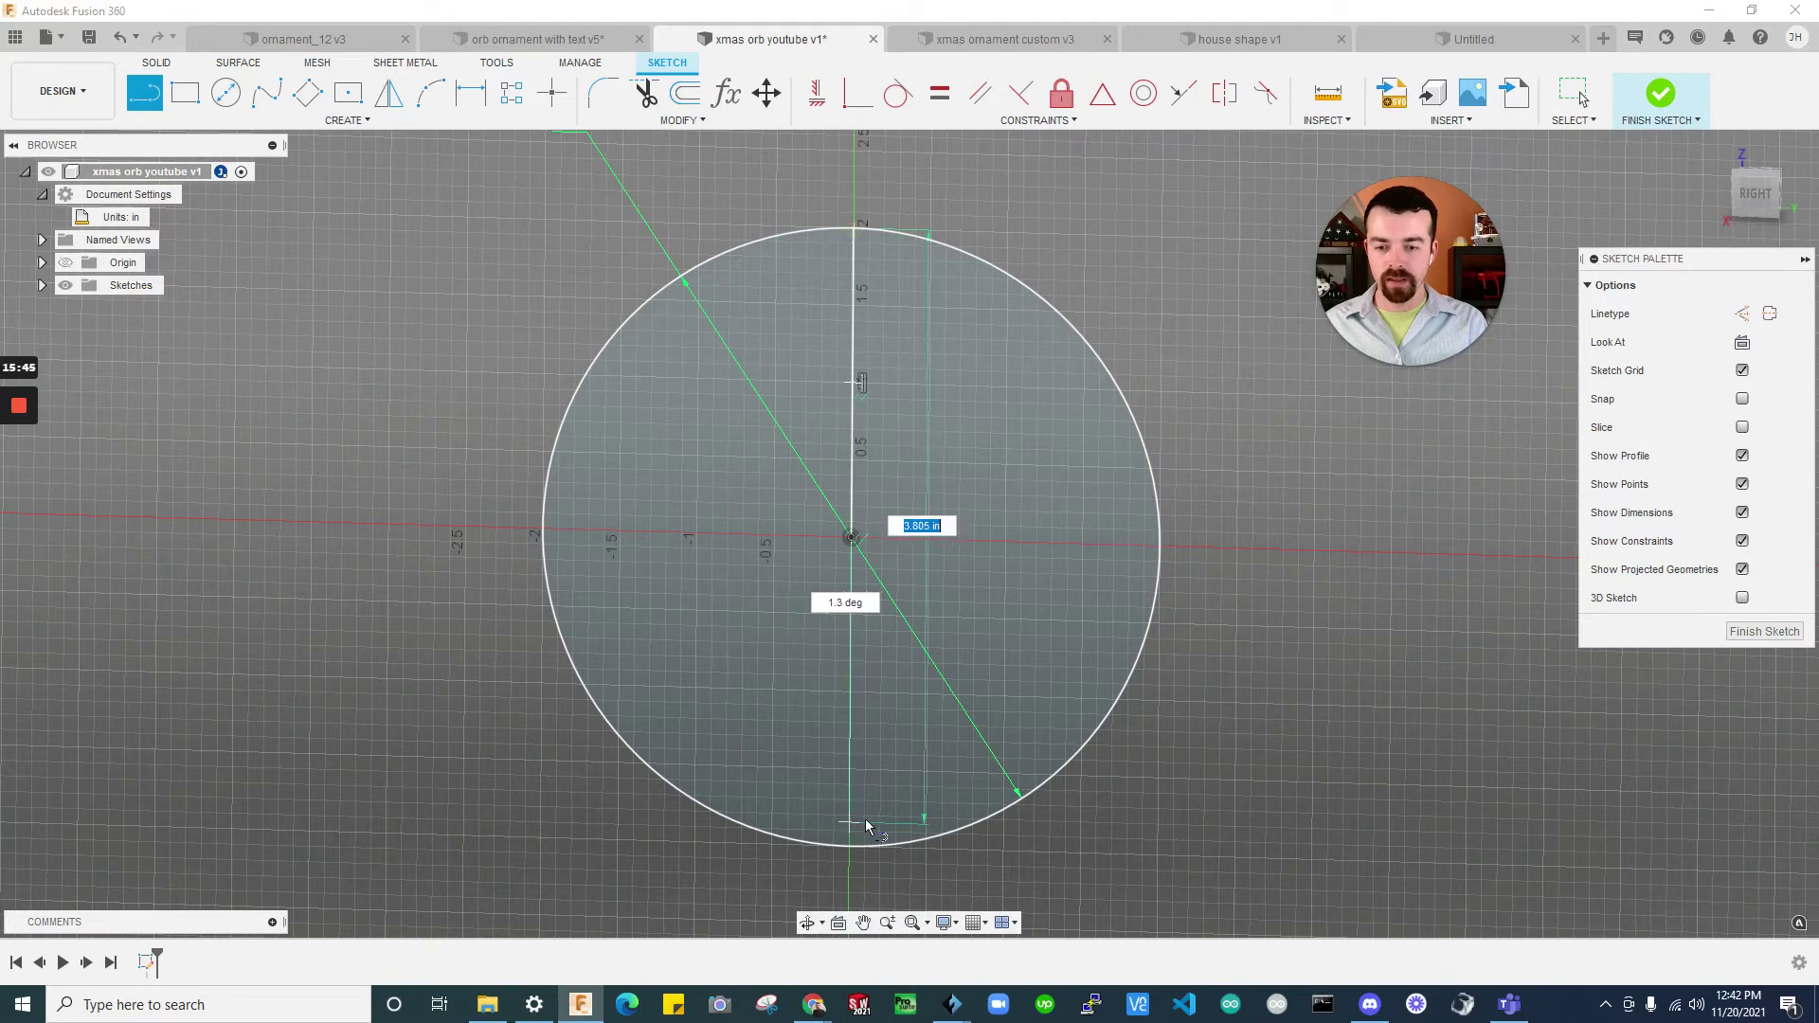
pyautogui.click(848, 845)
pyautogui.press('Escape')
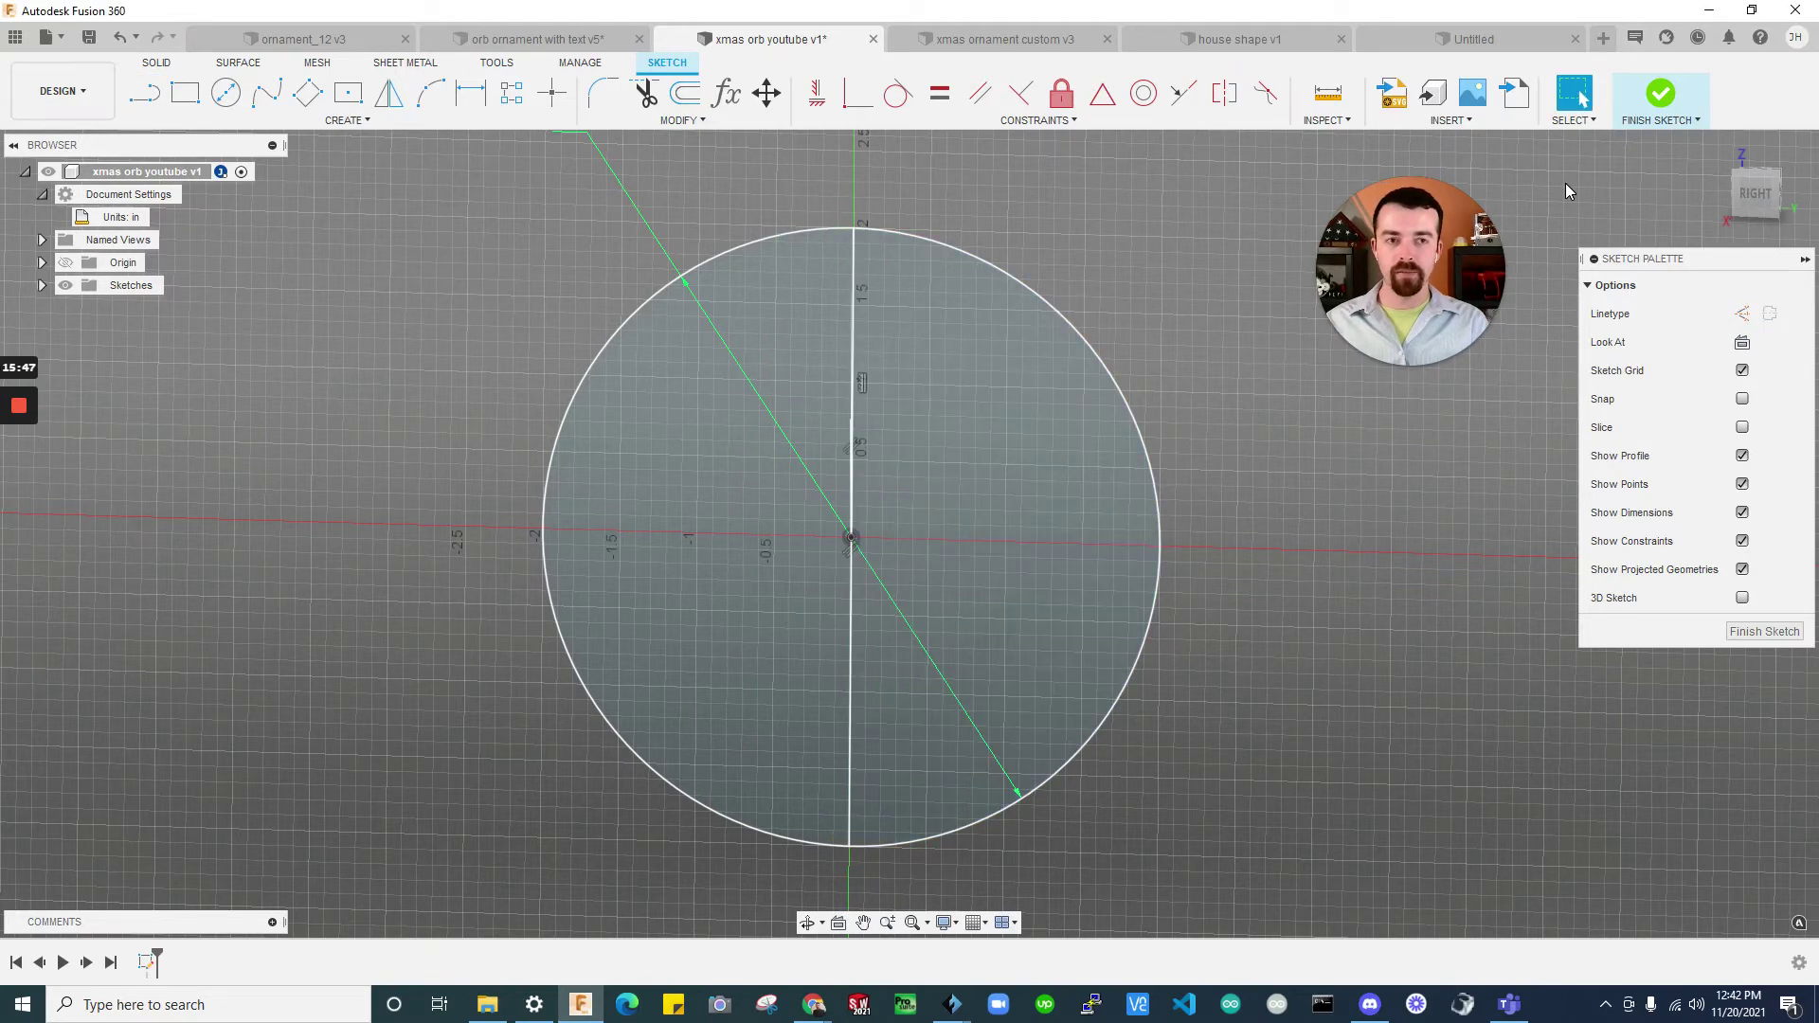
pyautogui.click(1657, 95)
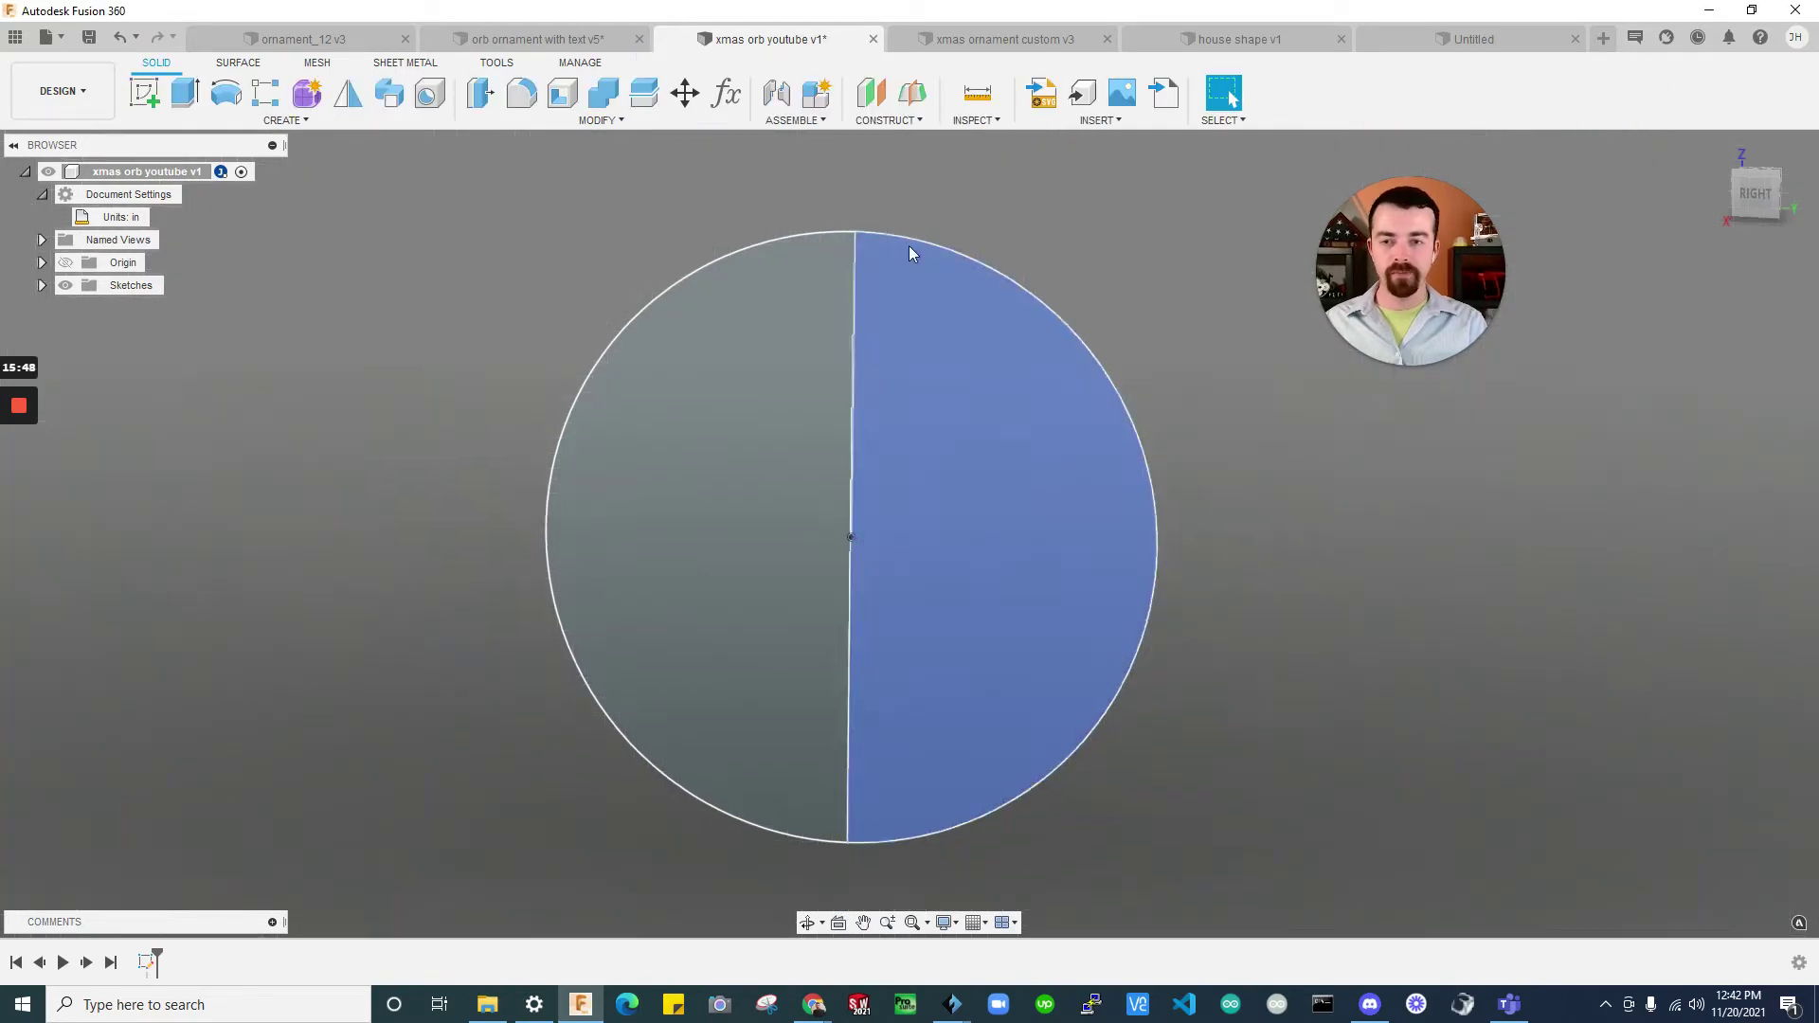
# Revolve one half-circle profile a full 360 degrees around the vertical centre line as a new body to form the orb
pyautogui.click(228, 98)
pyautogui.click(937, 499)
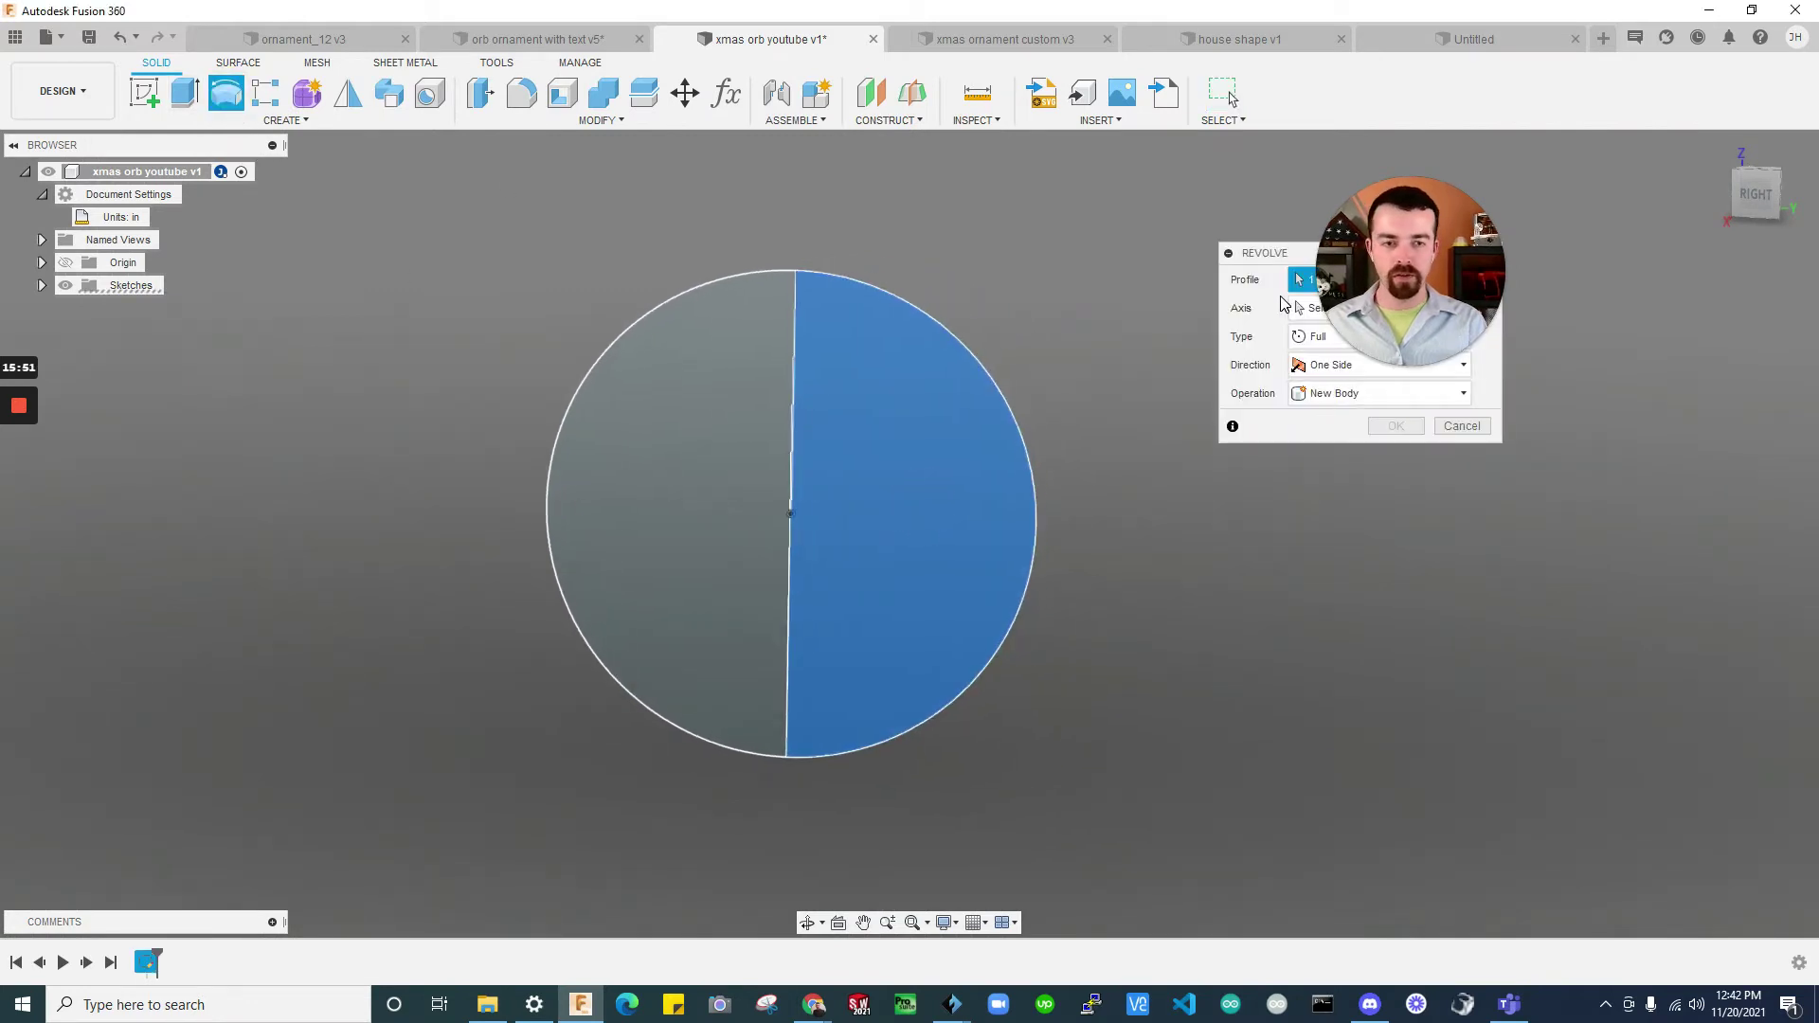
pyautogui.moveTo(1259, 258); pyautogui.dragTo(1143, 199)
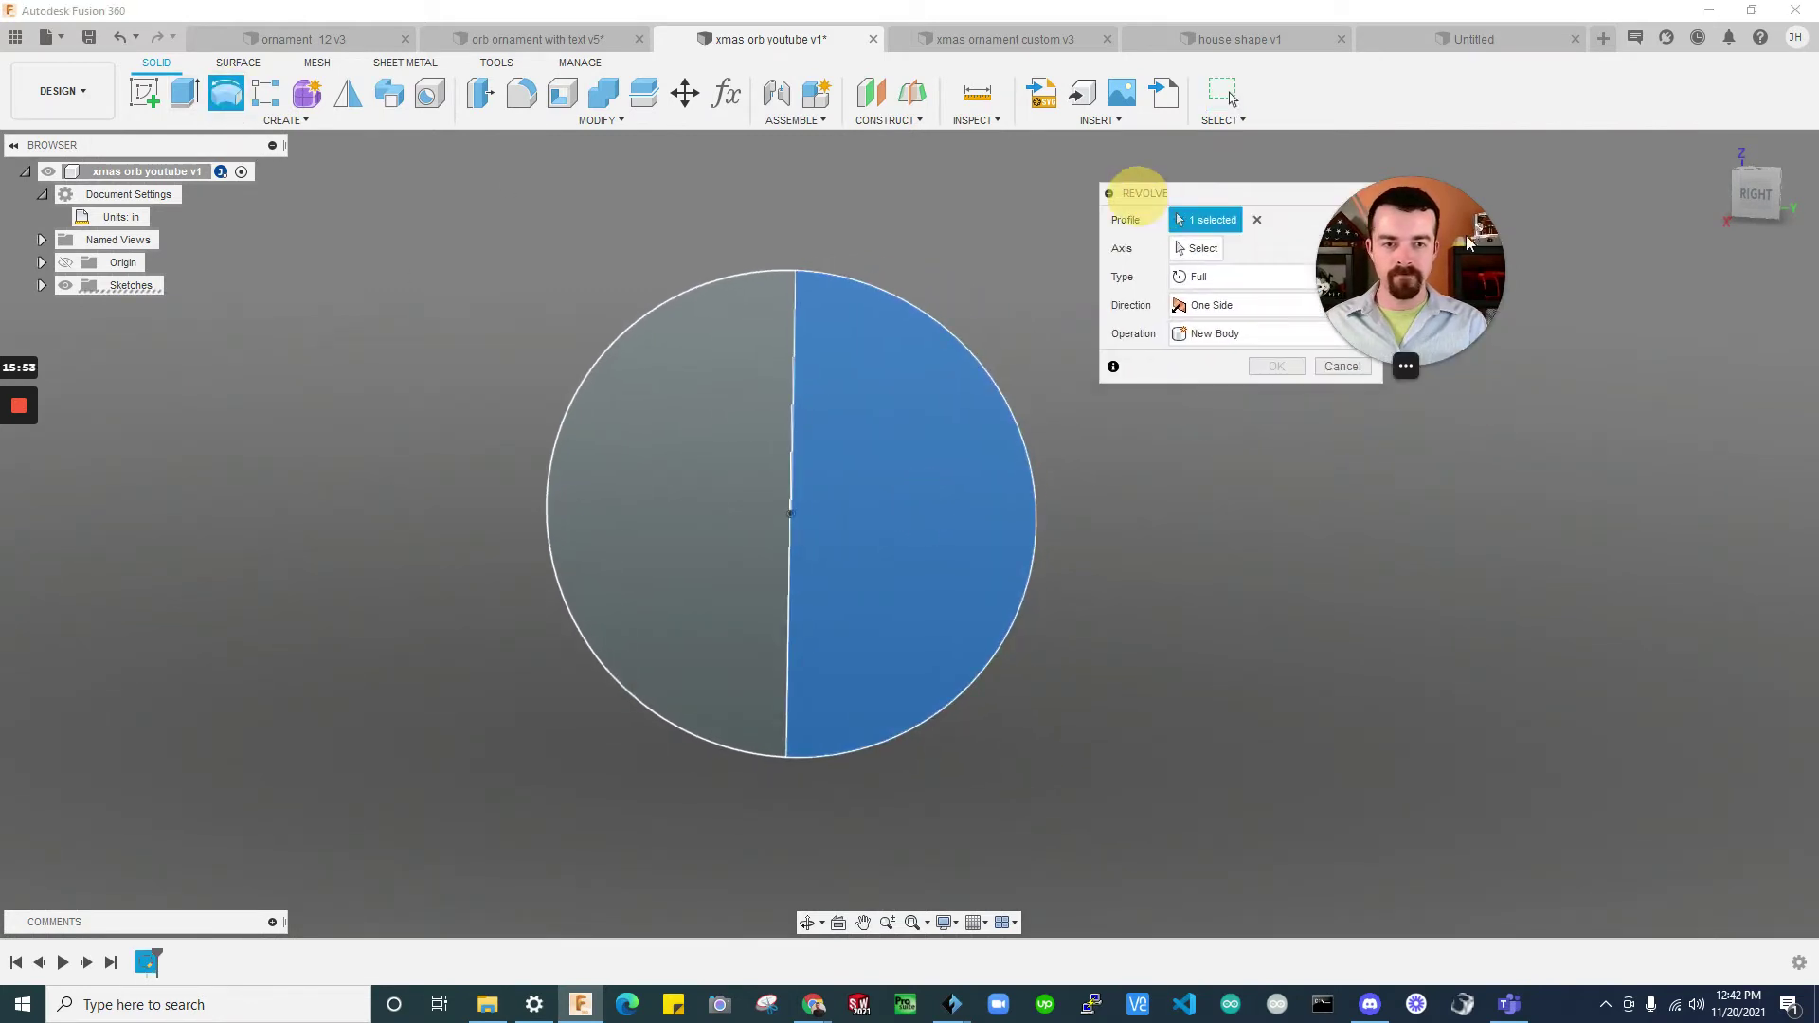
pyautogui.moveTo(1392, 270); pyautogui.dragTo(1641, 134)
pyautogui.moveTo(1317, 197); pyautogui.dragTo(1282, 225)
pyautogui.click(1180, 285)
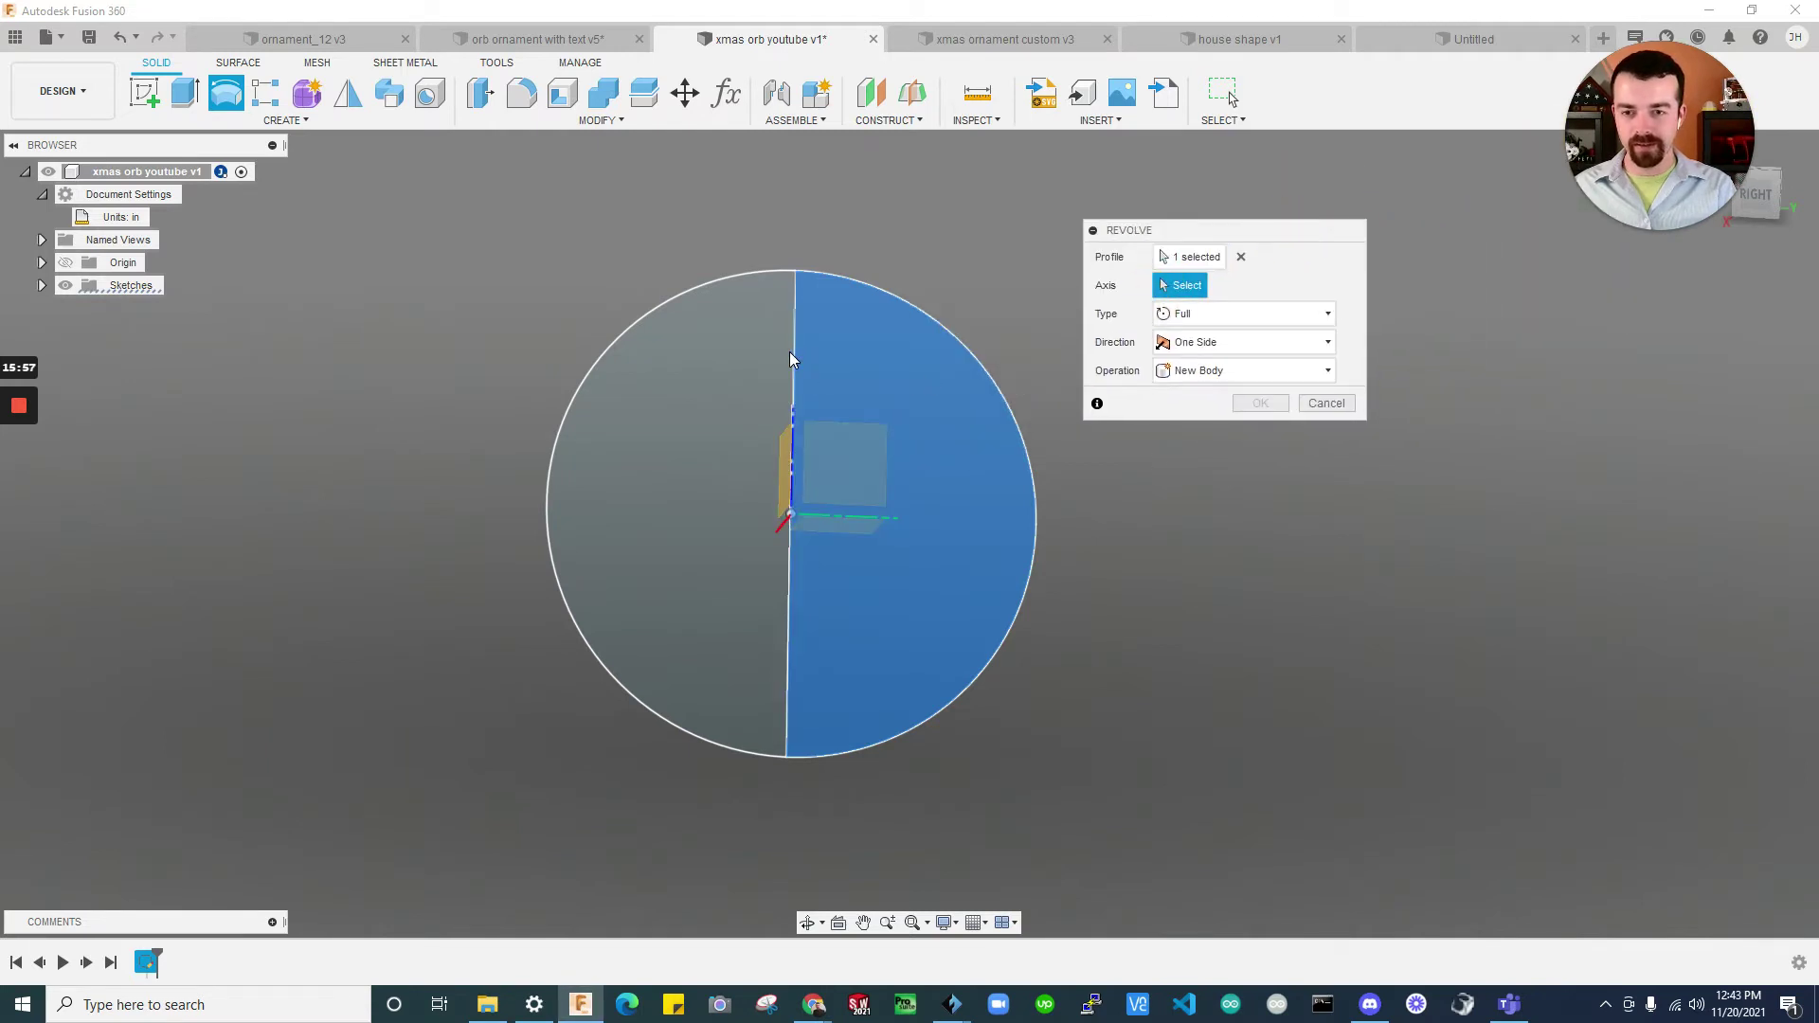
pyautogui.click(786, 614)
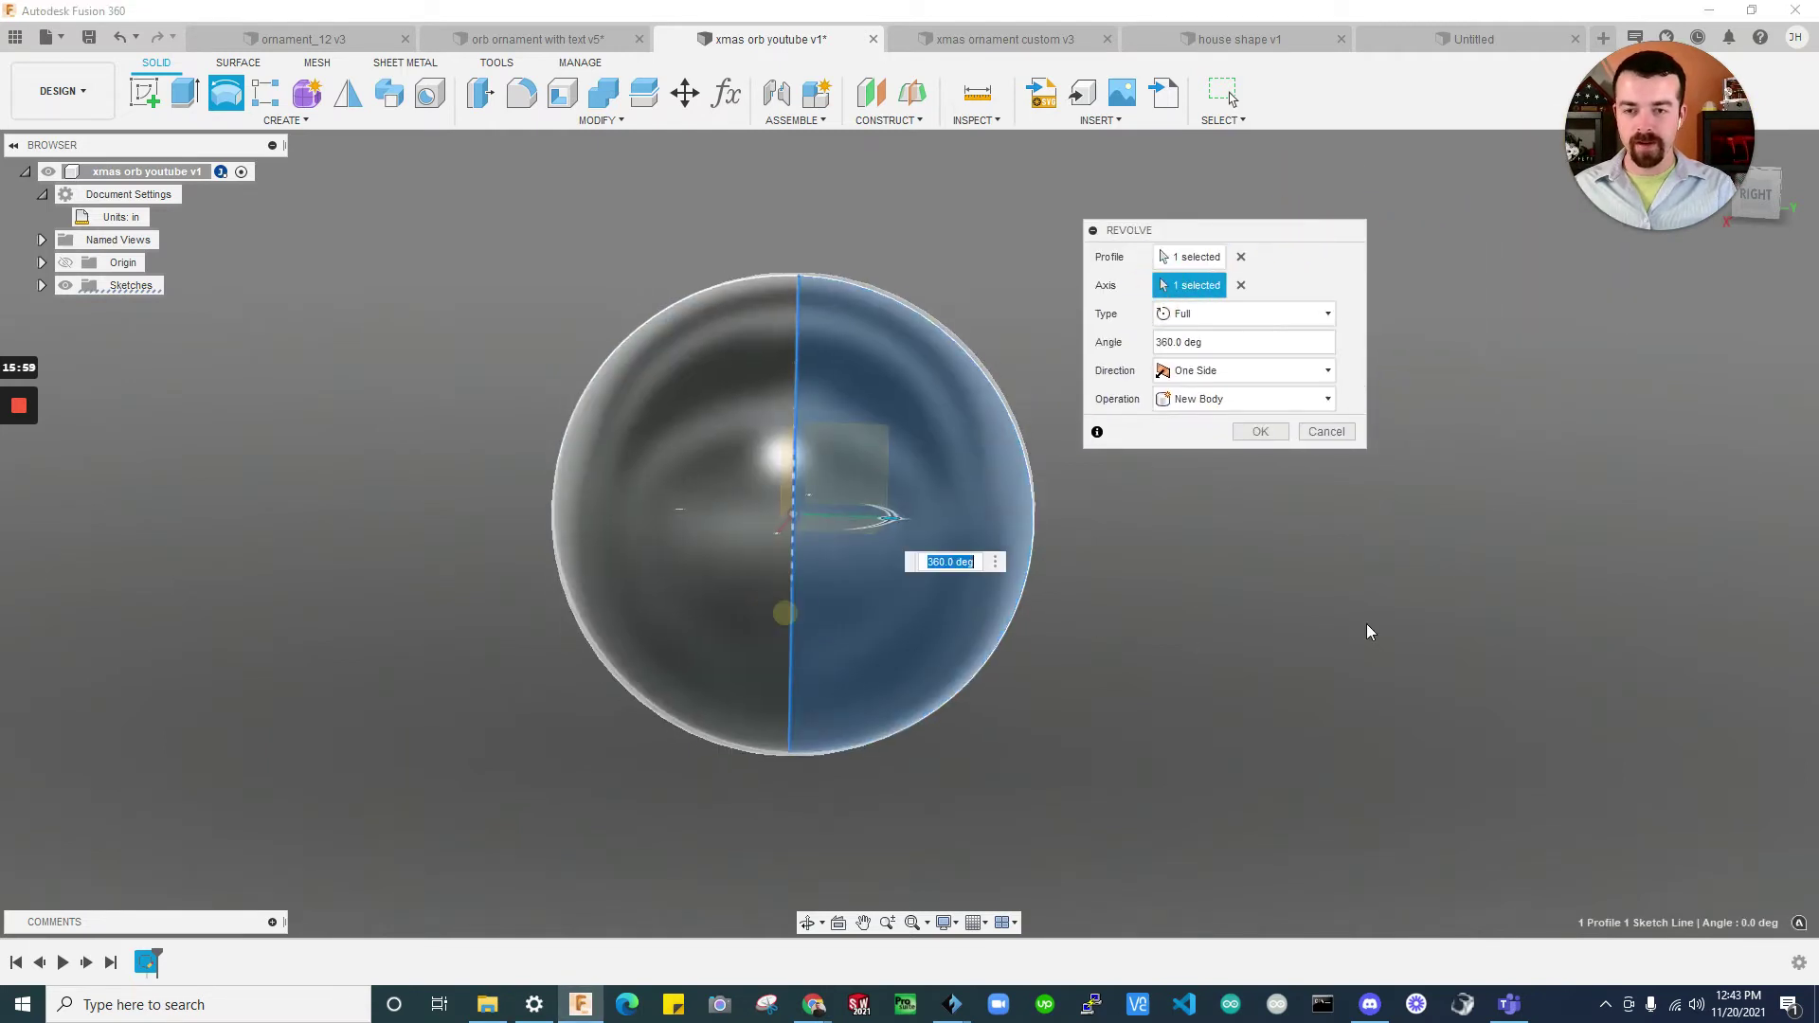
pyautogui.keyDown('shift'); pyautogui.moveTo(1366, 623); pyautogui.dragTo(1304, 452, button='middle'); pyautogui.keyUp('shift')
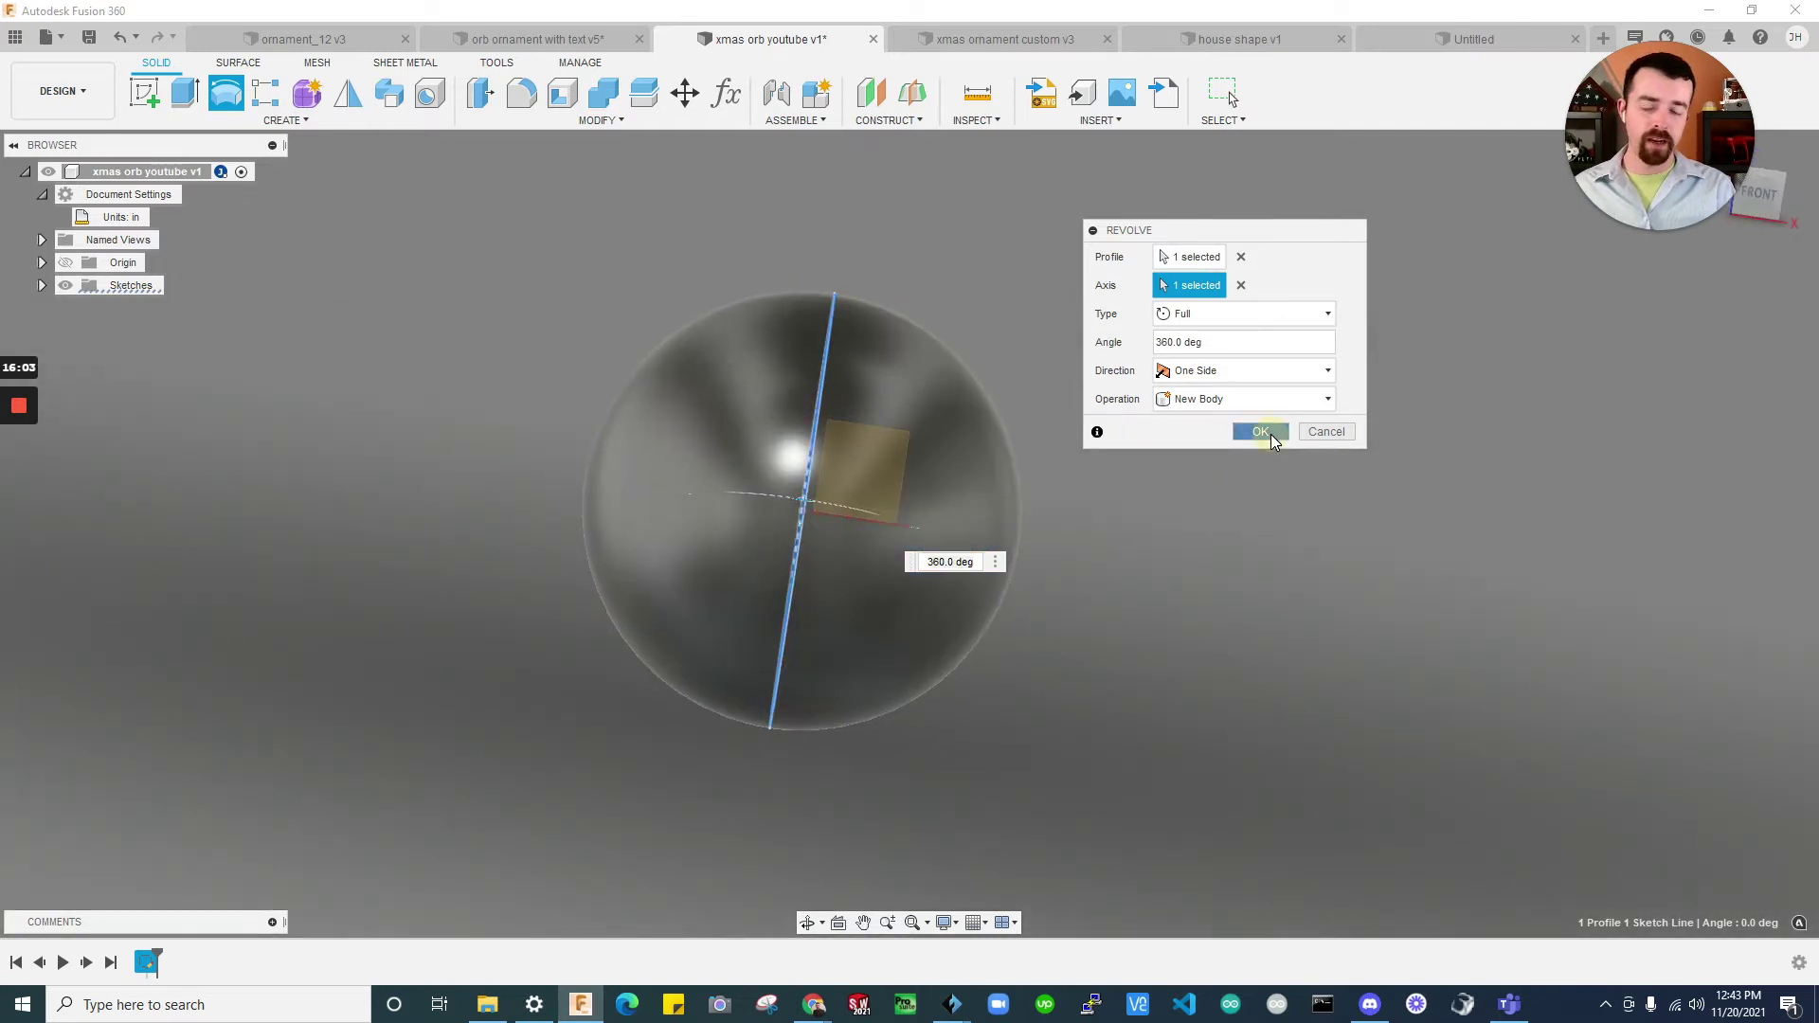
pyautogui.click(1260, 431)
pyautogui.keyDown('shift'); pyautogui.moveTo(1280, 652); pyautogui.dragTo(1193, 724, button='middle'); pyautogui.keyUp('shift')
pyautogui.scroll(3, 1194, 717)
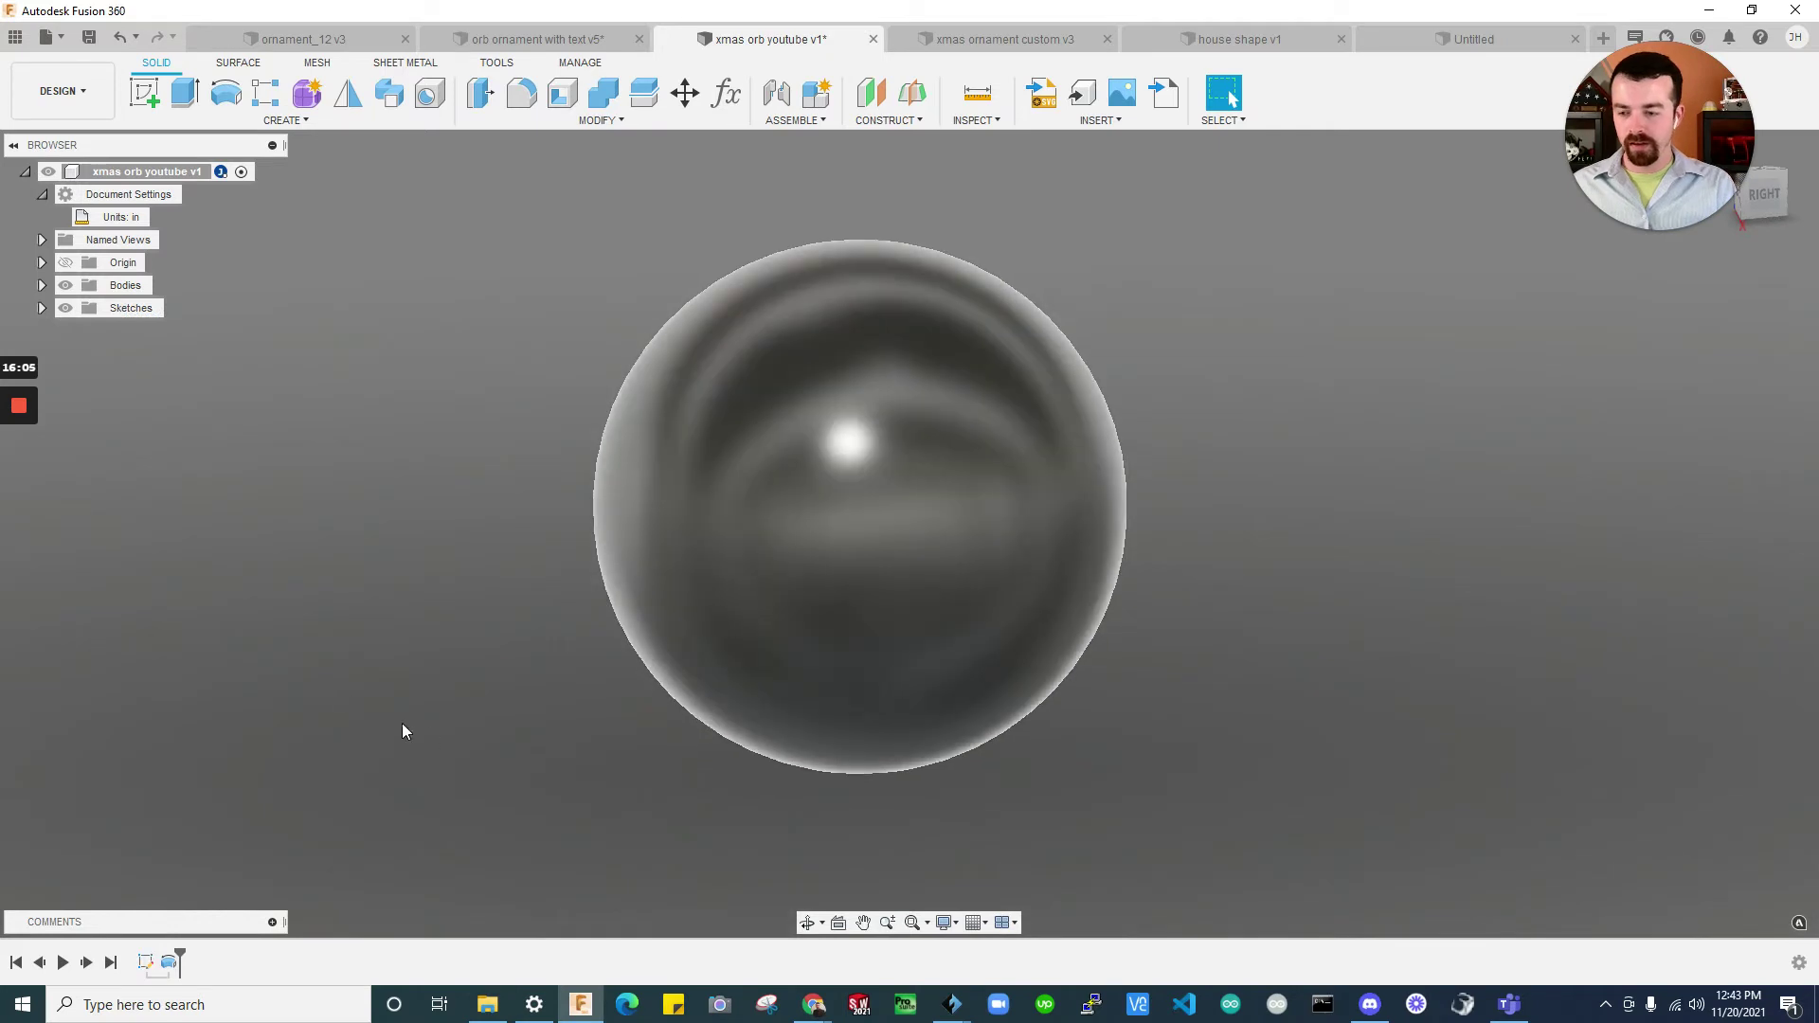
pyautogui.scroll(-1, 461, 535)
pyautogui.scroll(-1, 196, 254)
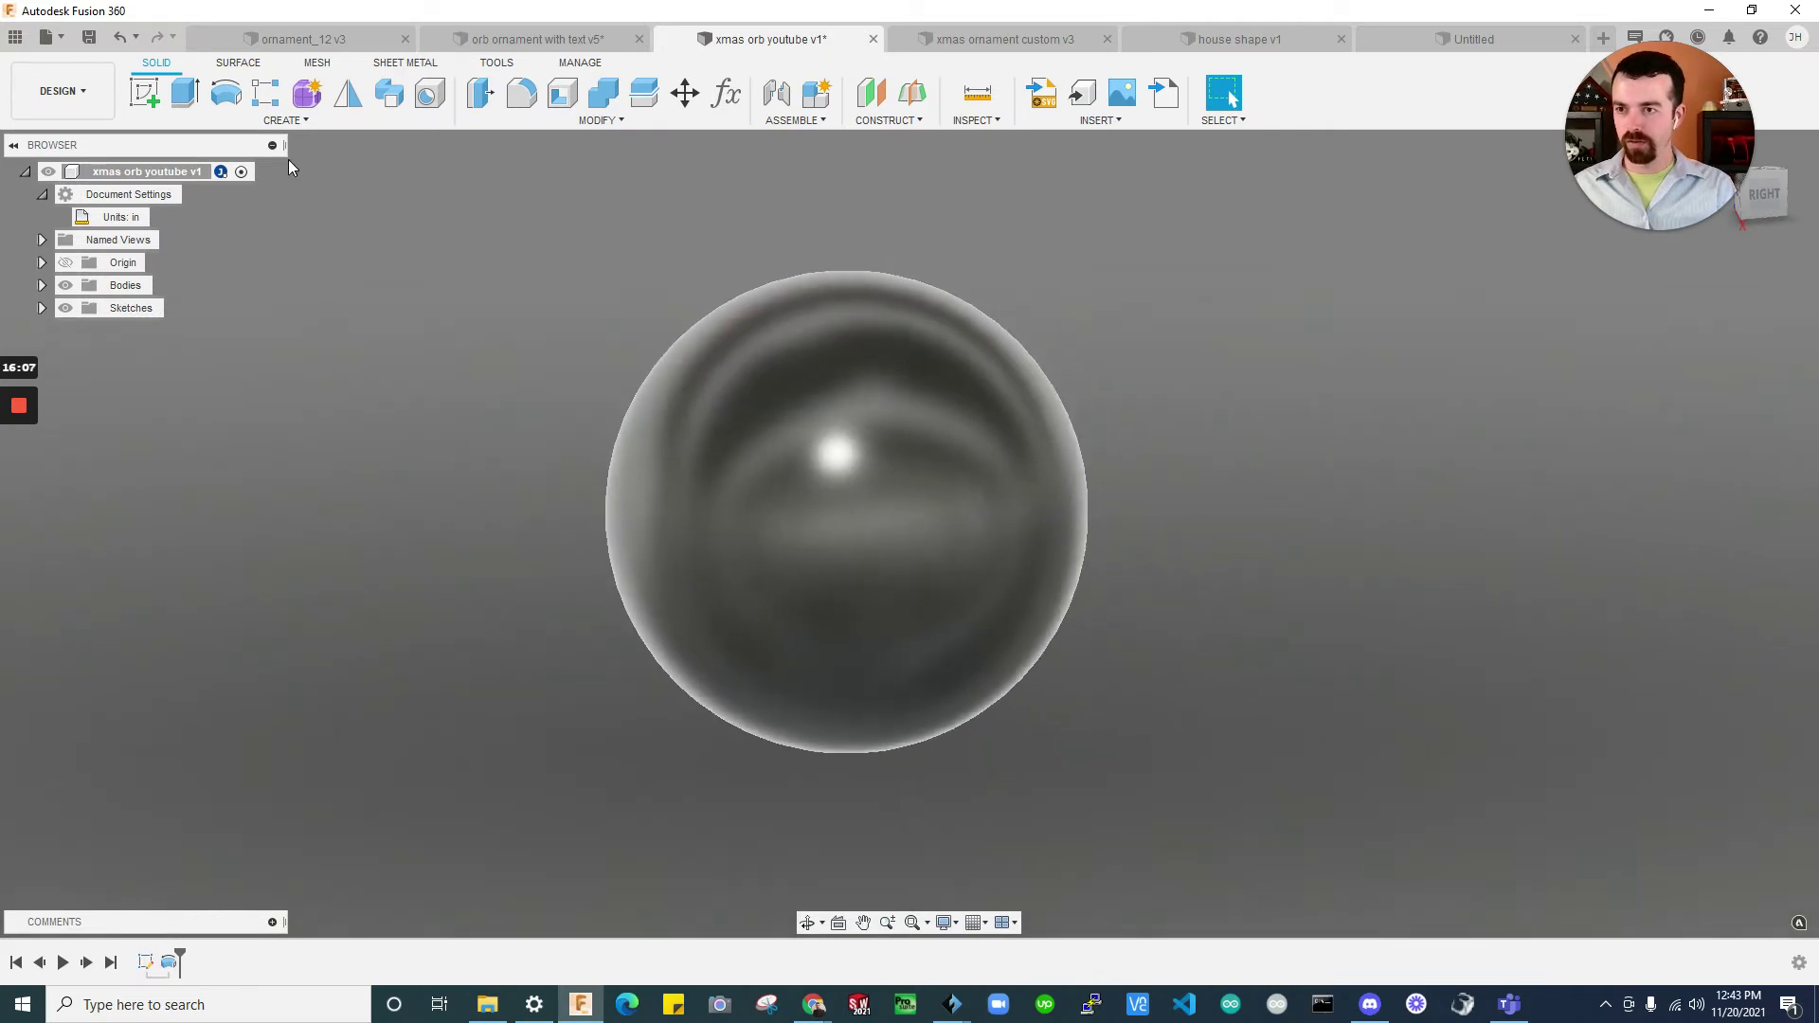
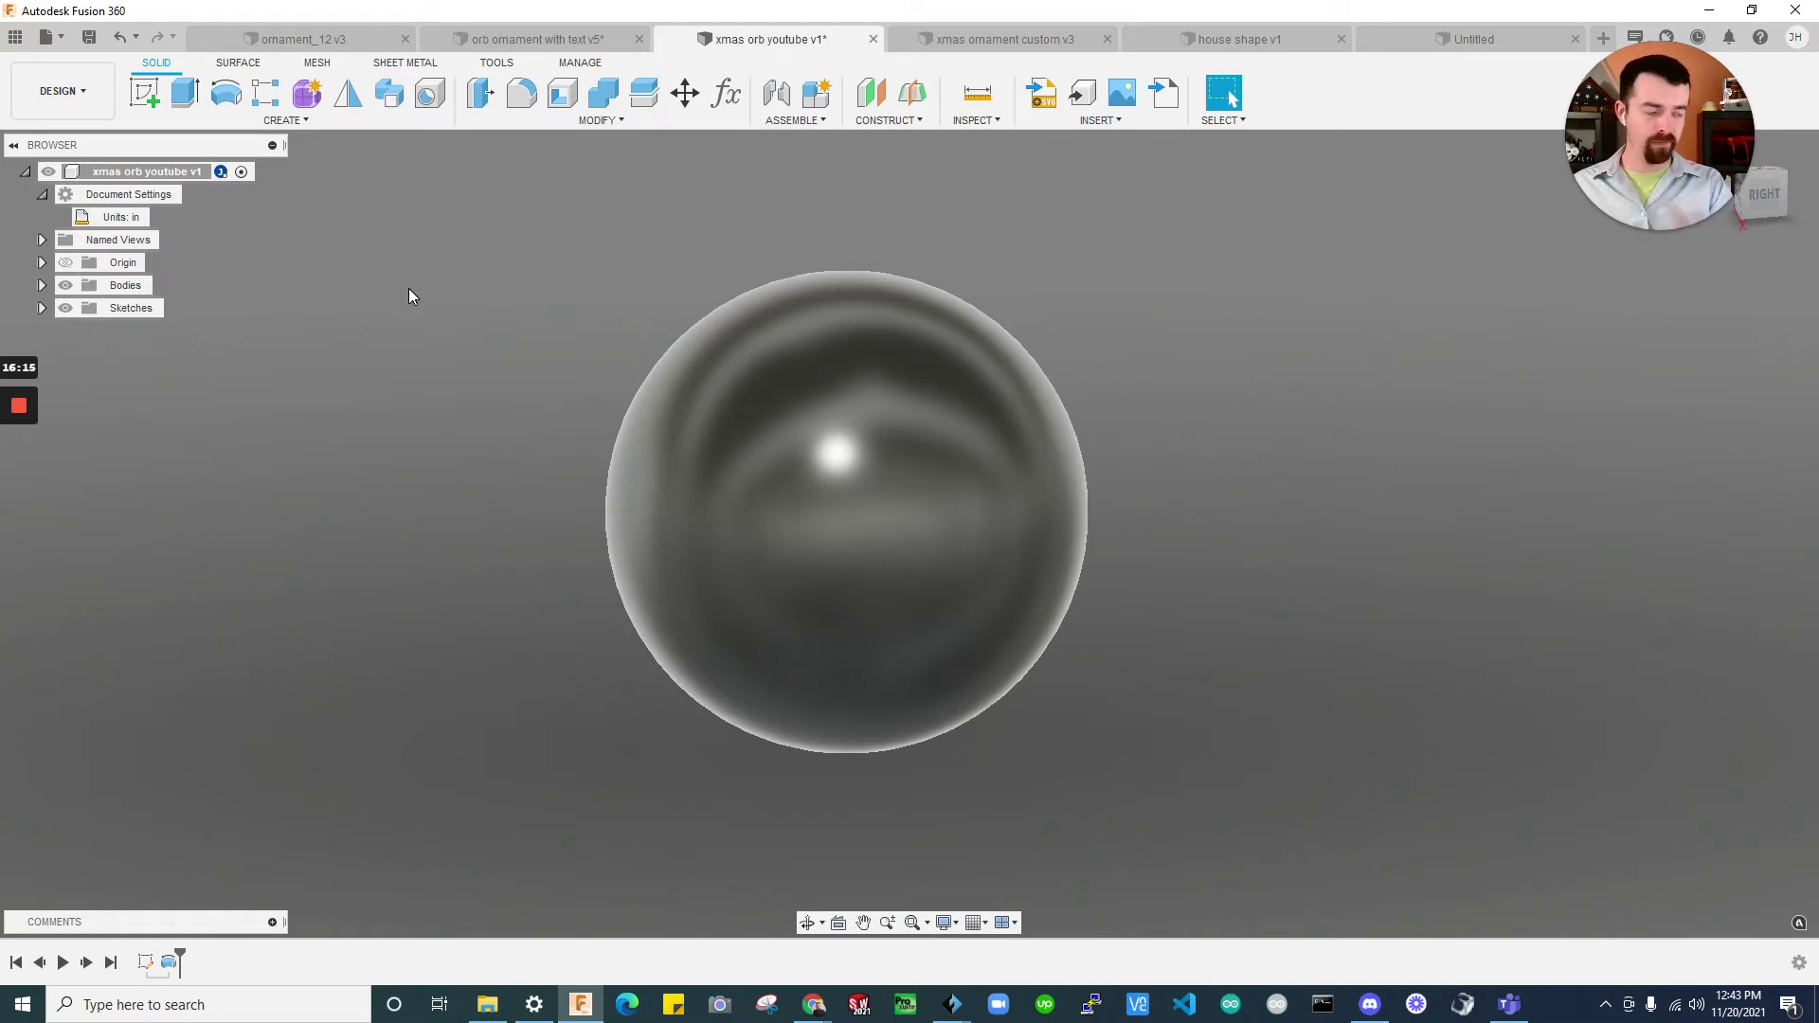
# Shell the orb body to an inside thickness of 0.1 in, leaving it closed and hollow
pyautogui.click(387, 401)
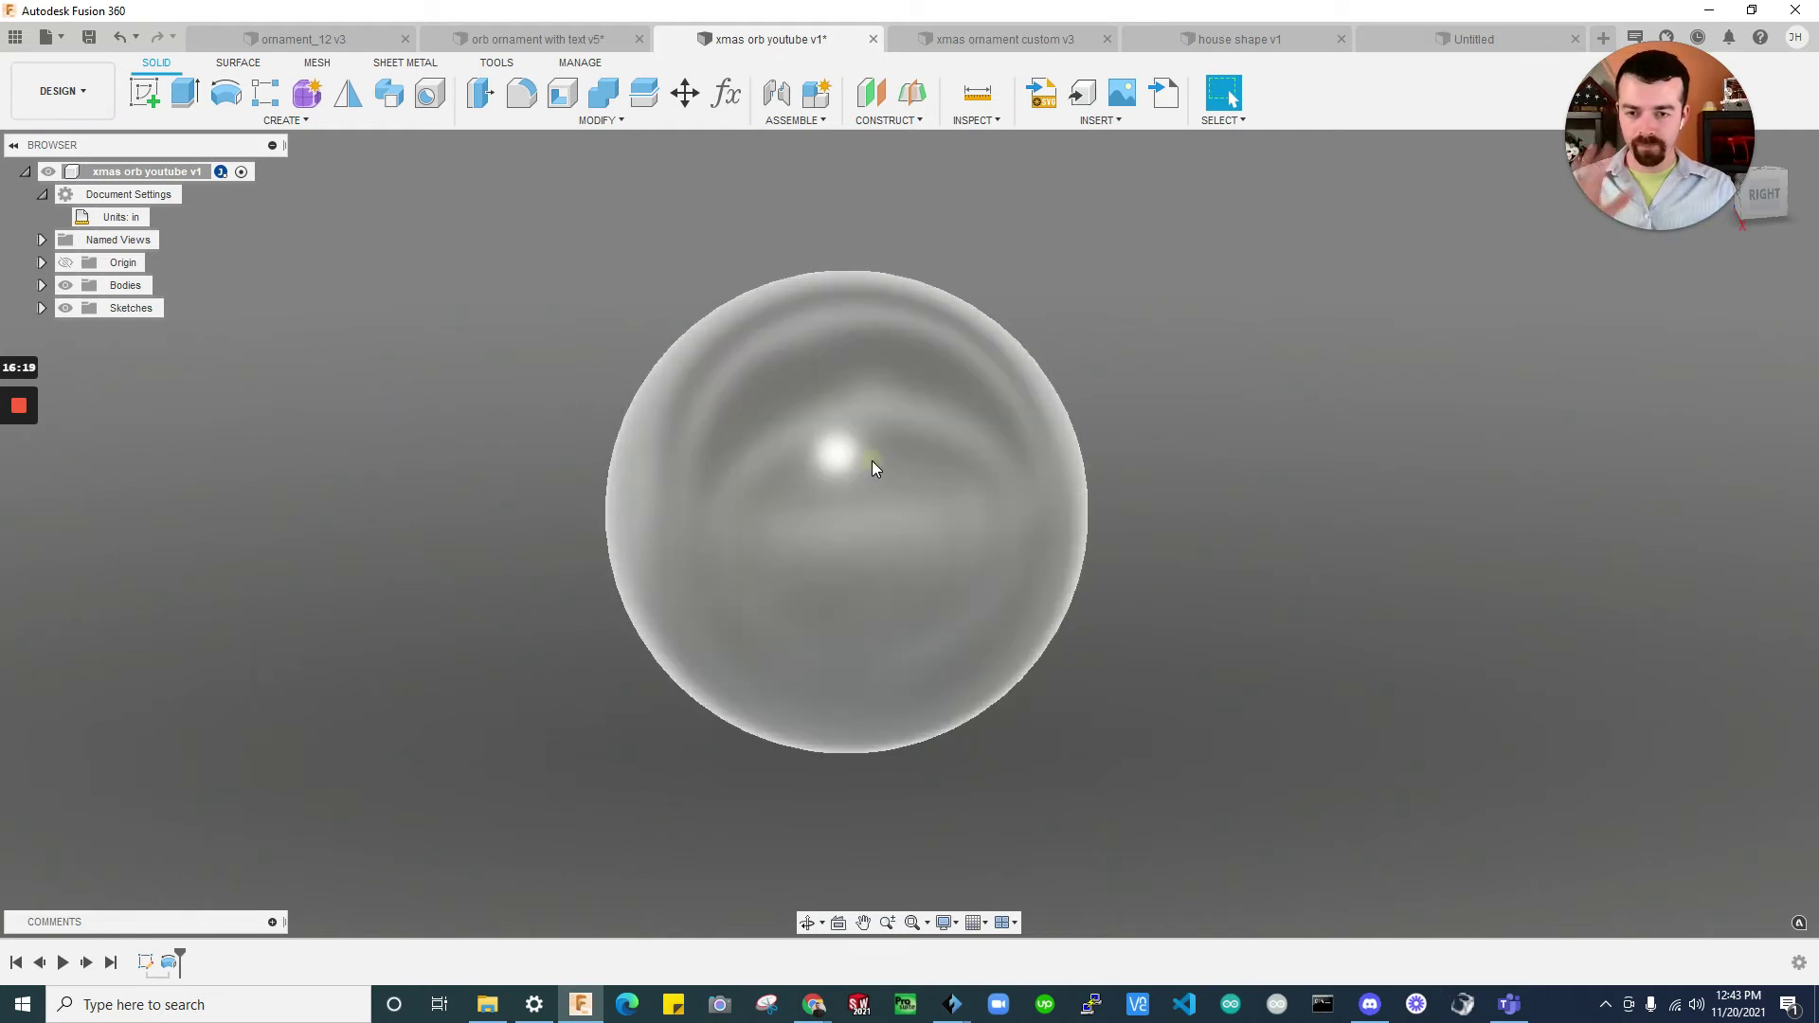
pyautogui.click(872, 466)
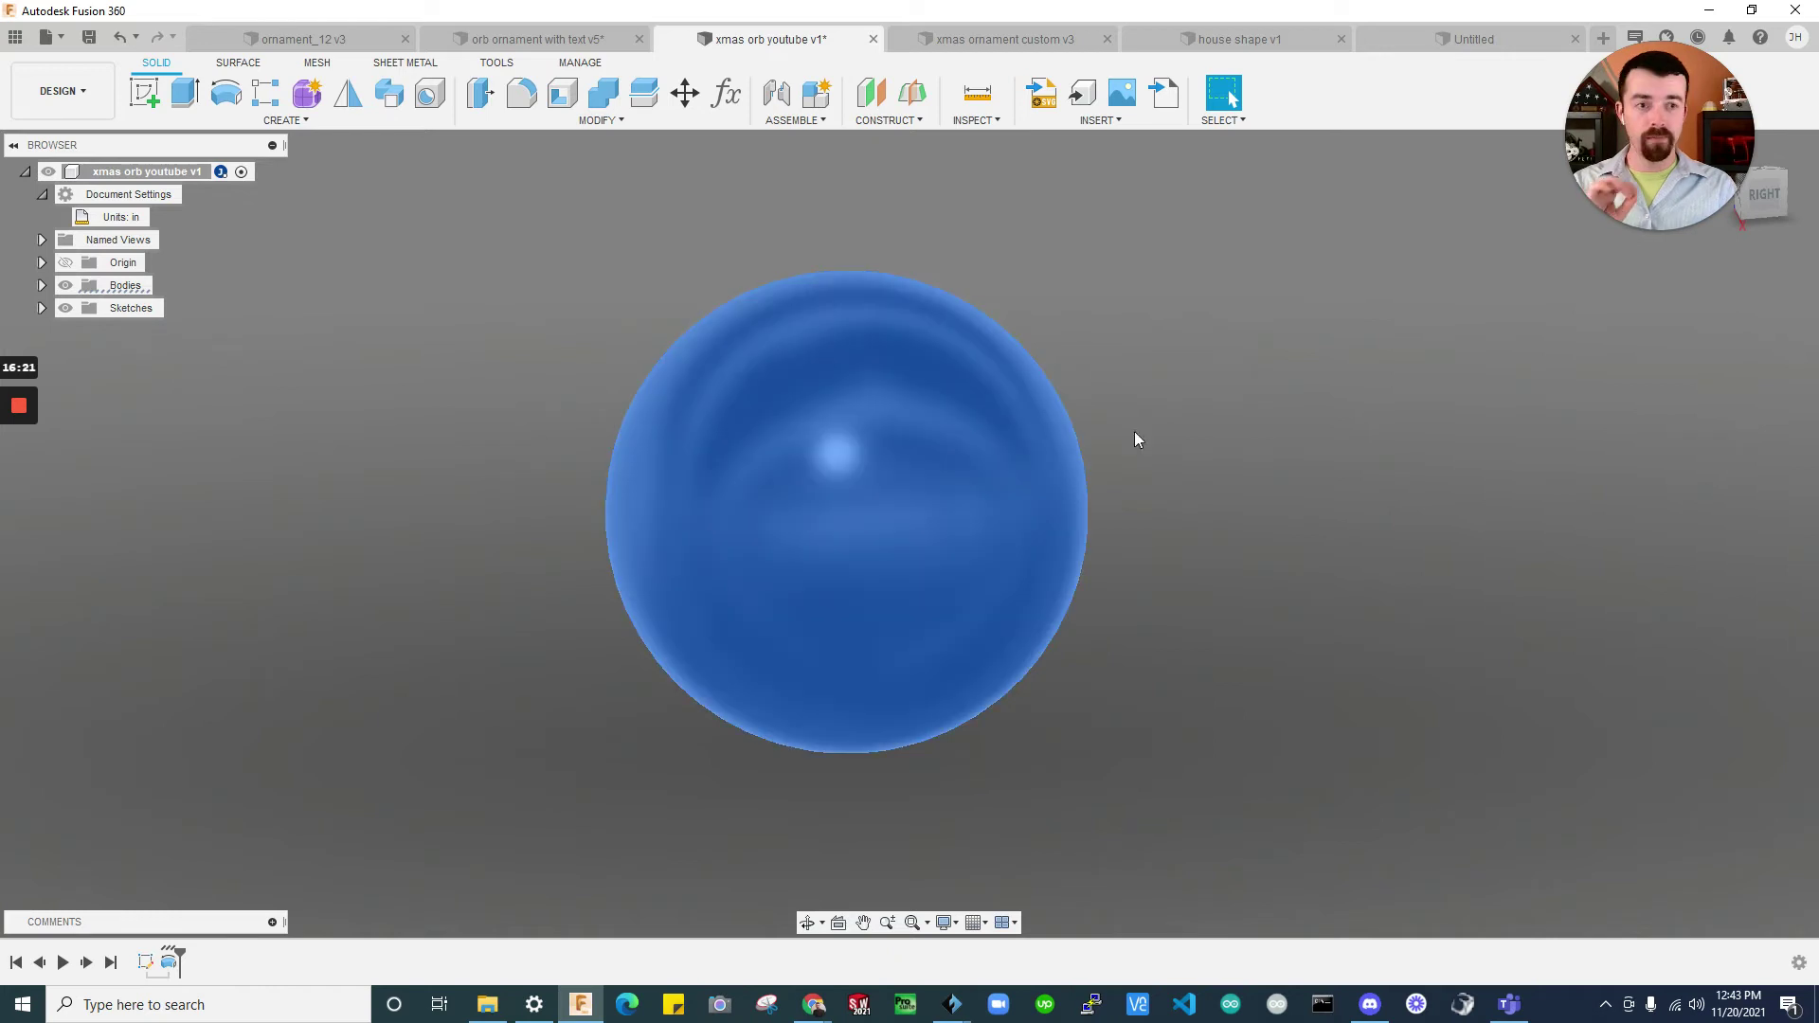
pyautogui.click(1395, 327)
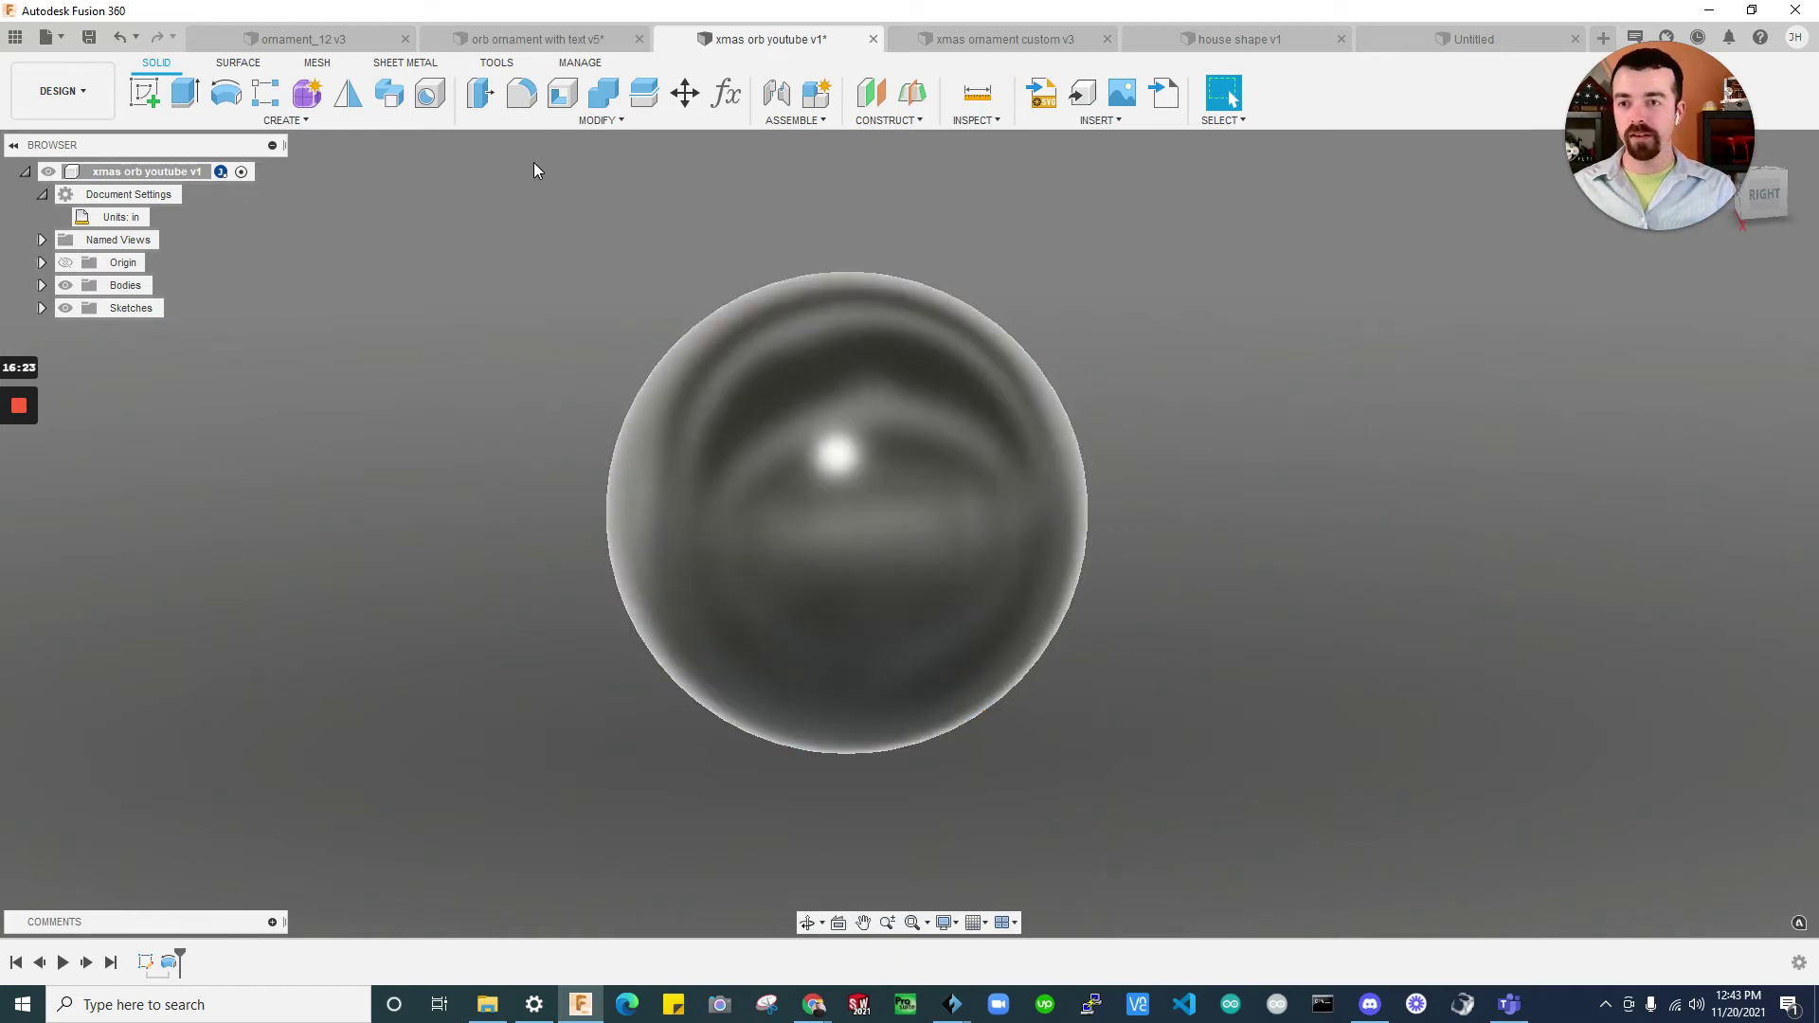
pyautogui.click(561, 93)
pyautogui.click(890, 486)
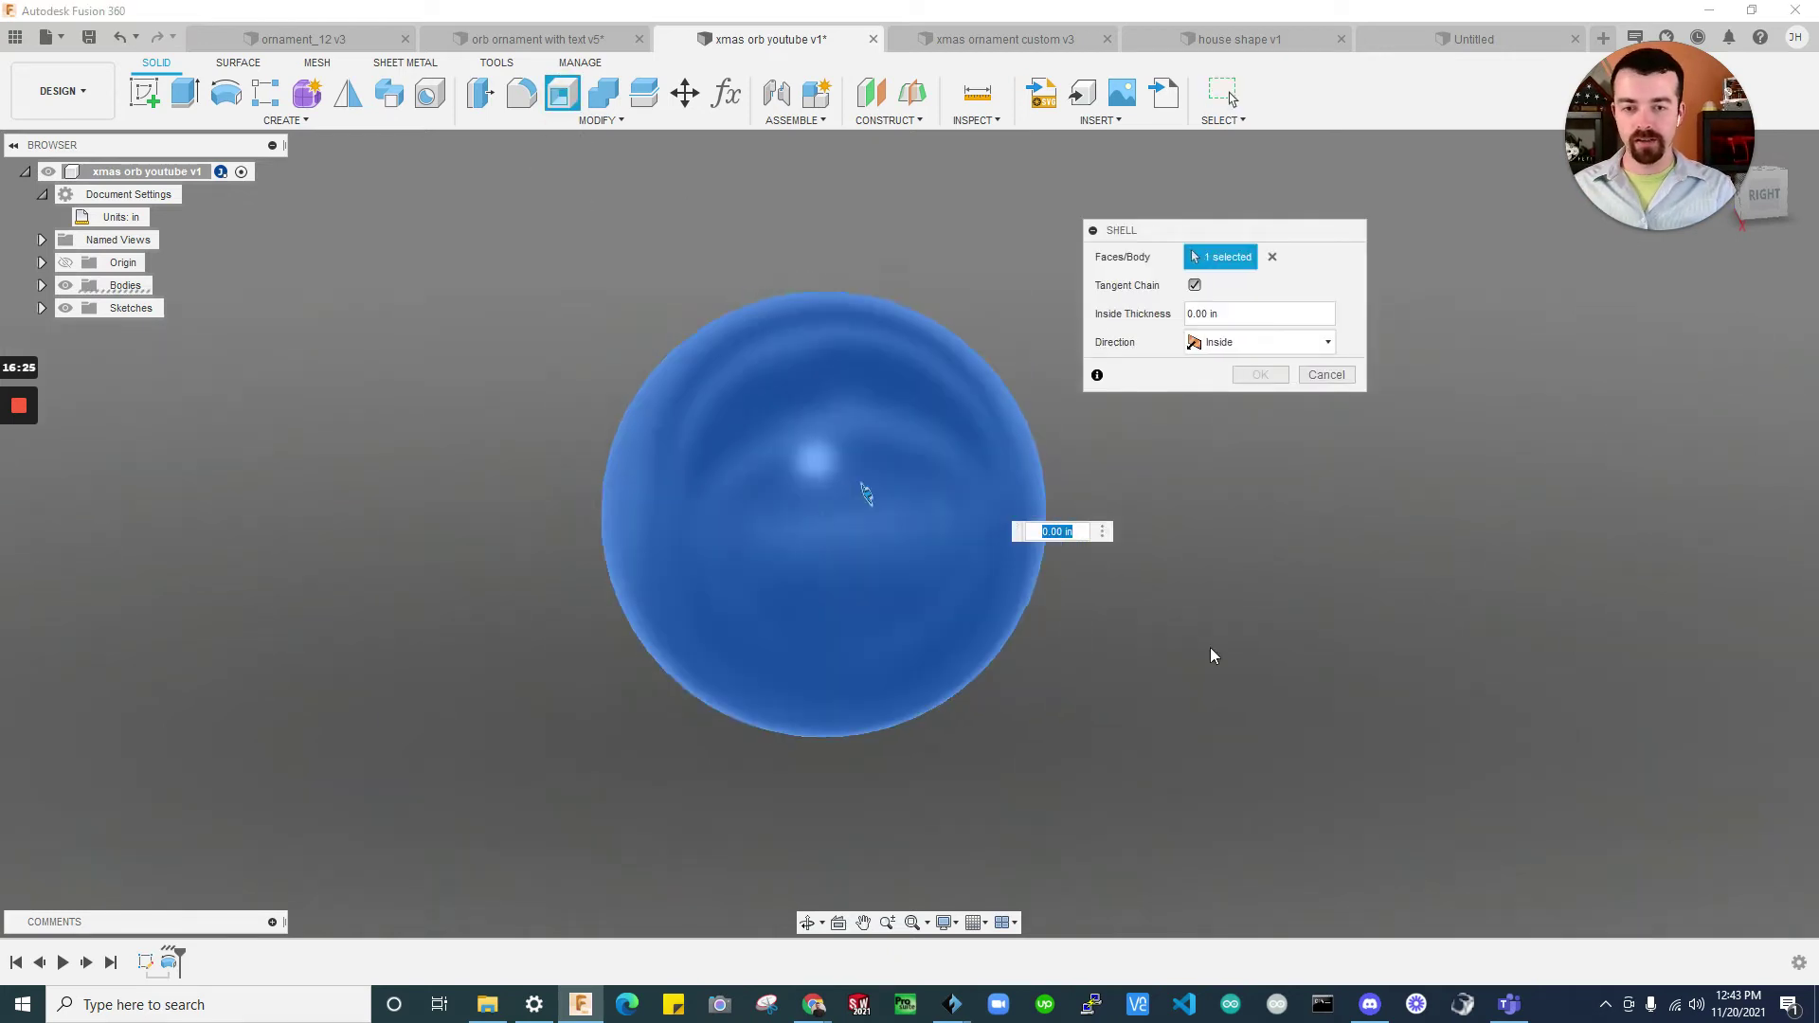
pyautogui.write('0.1')
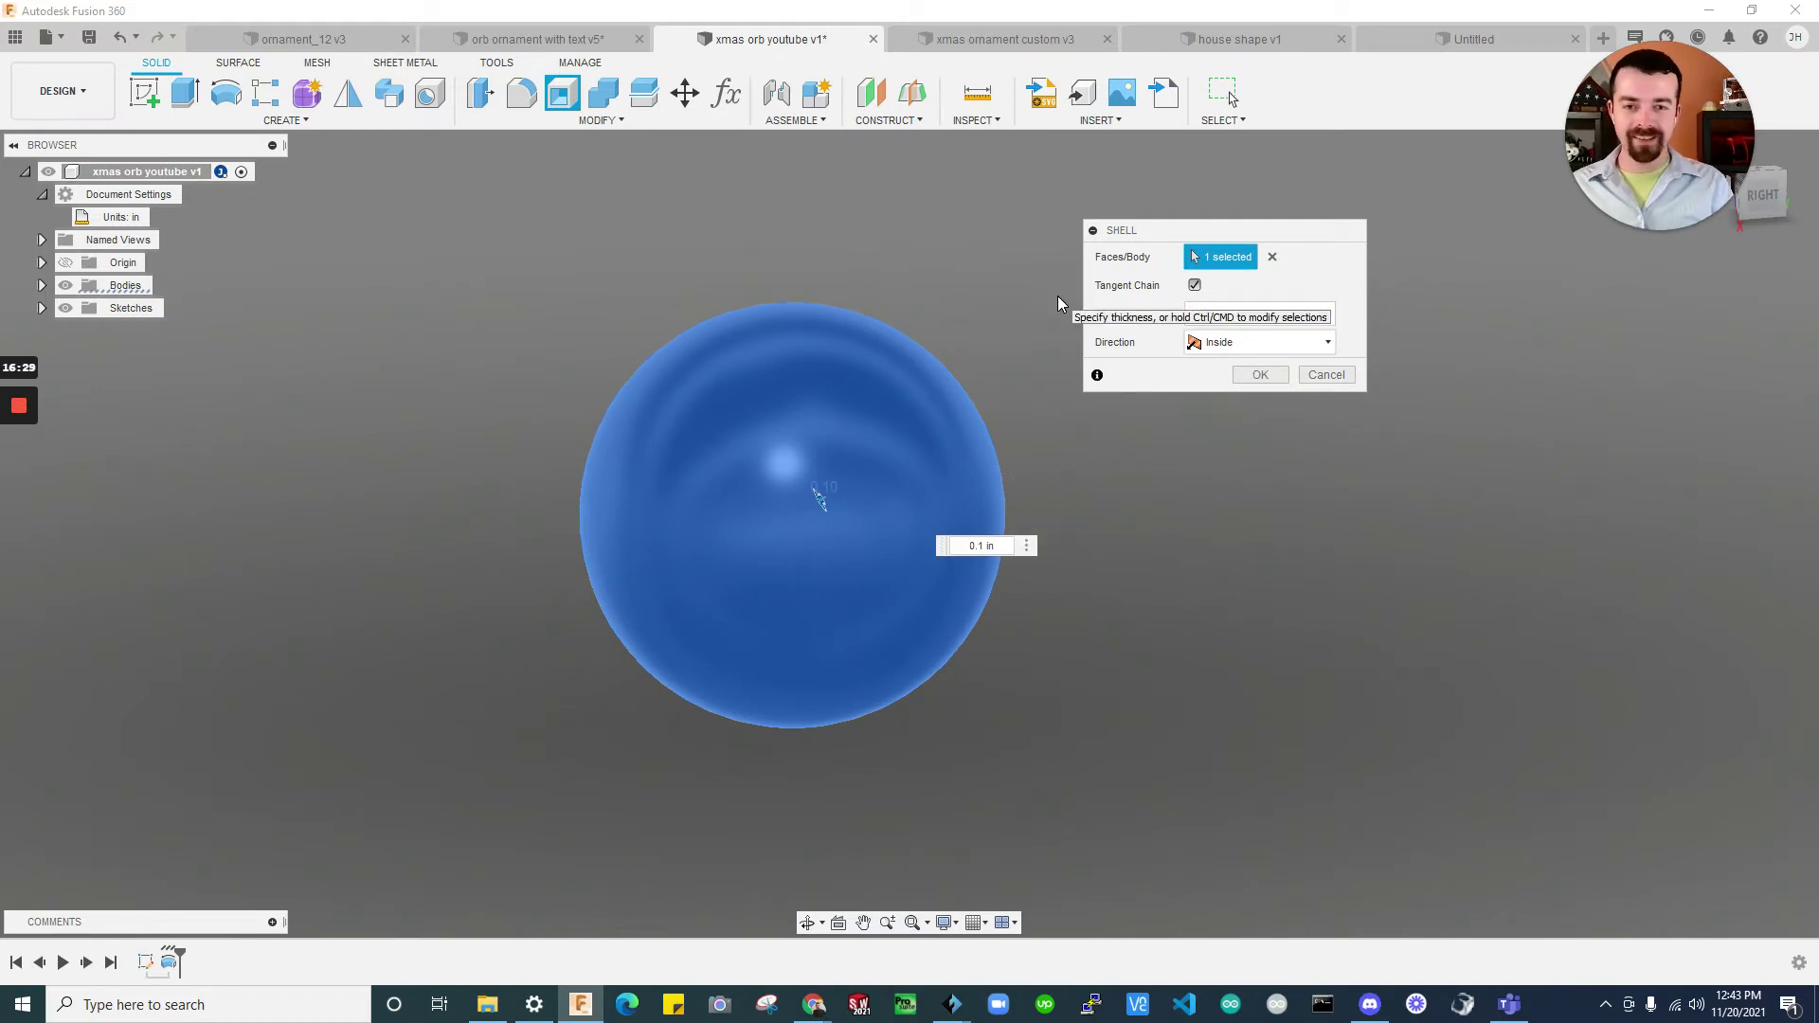
pyautogui.press('Return')
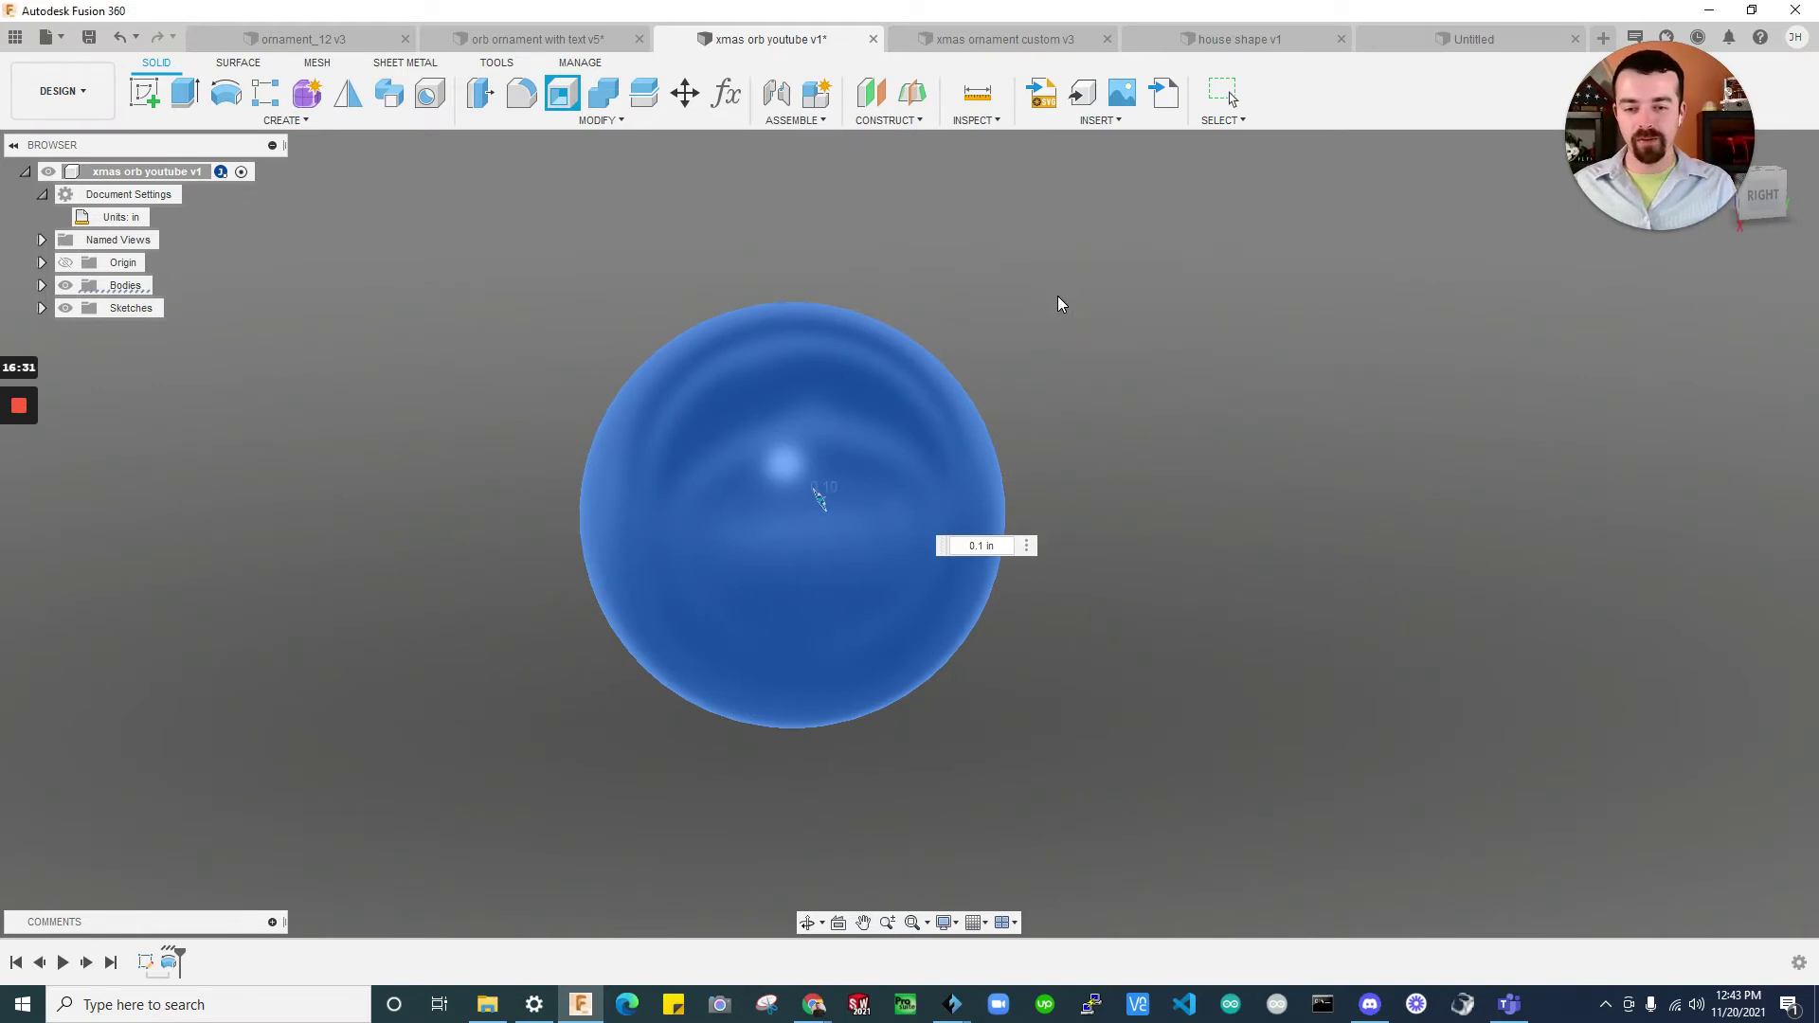
pyautogui.click(1145, 451)
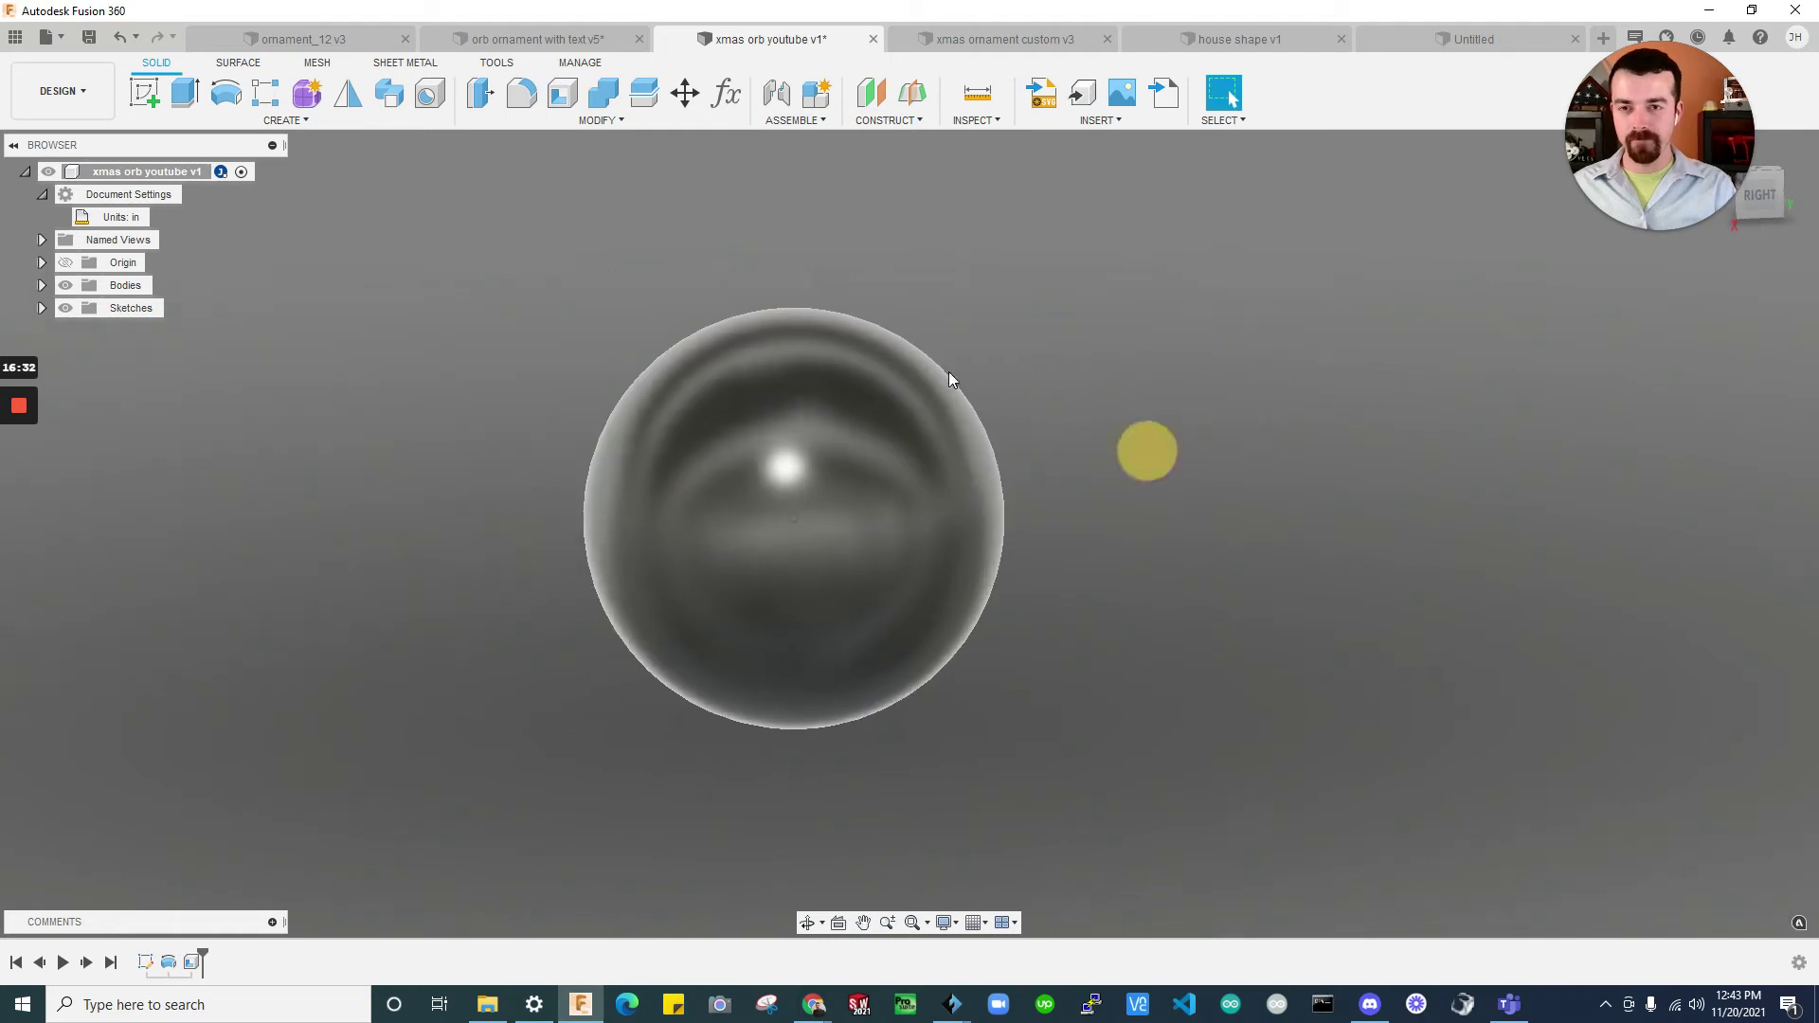
# Create a section analysis through the orb's centre on the YZ plane, inspect the hollow interior, and toggle the analysis visibility off and on
pyautogui.click(982, 120)
pyautogui.click(1028, 341)
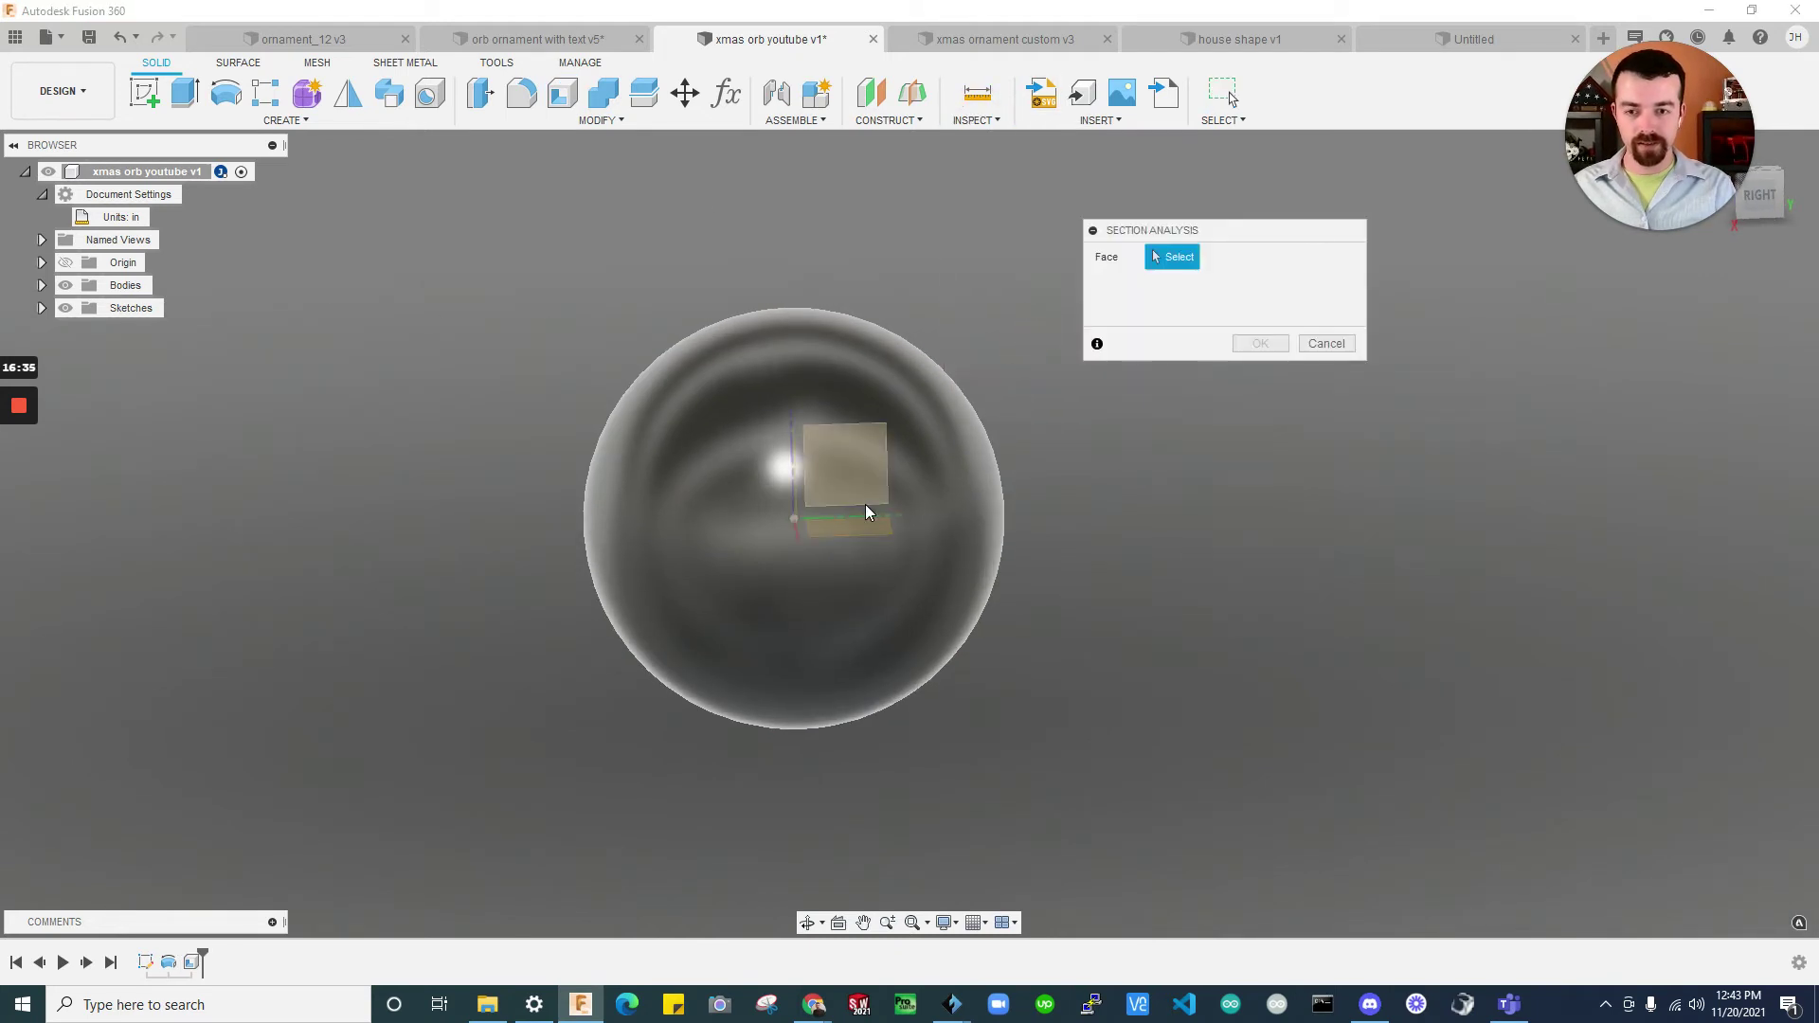
pyautogui.click(863, 463)
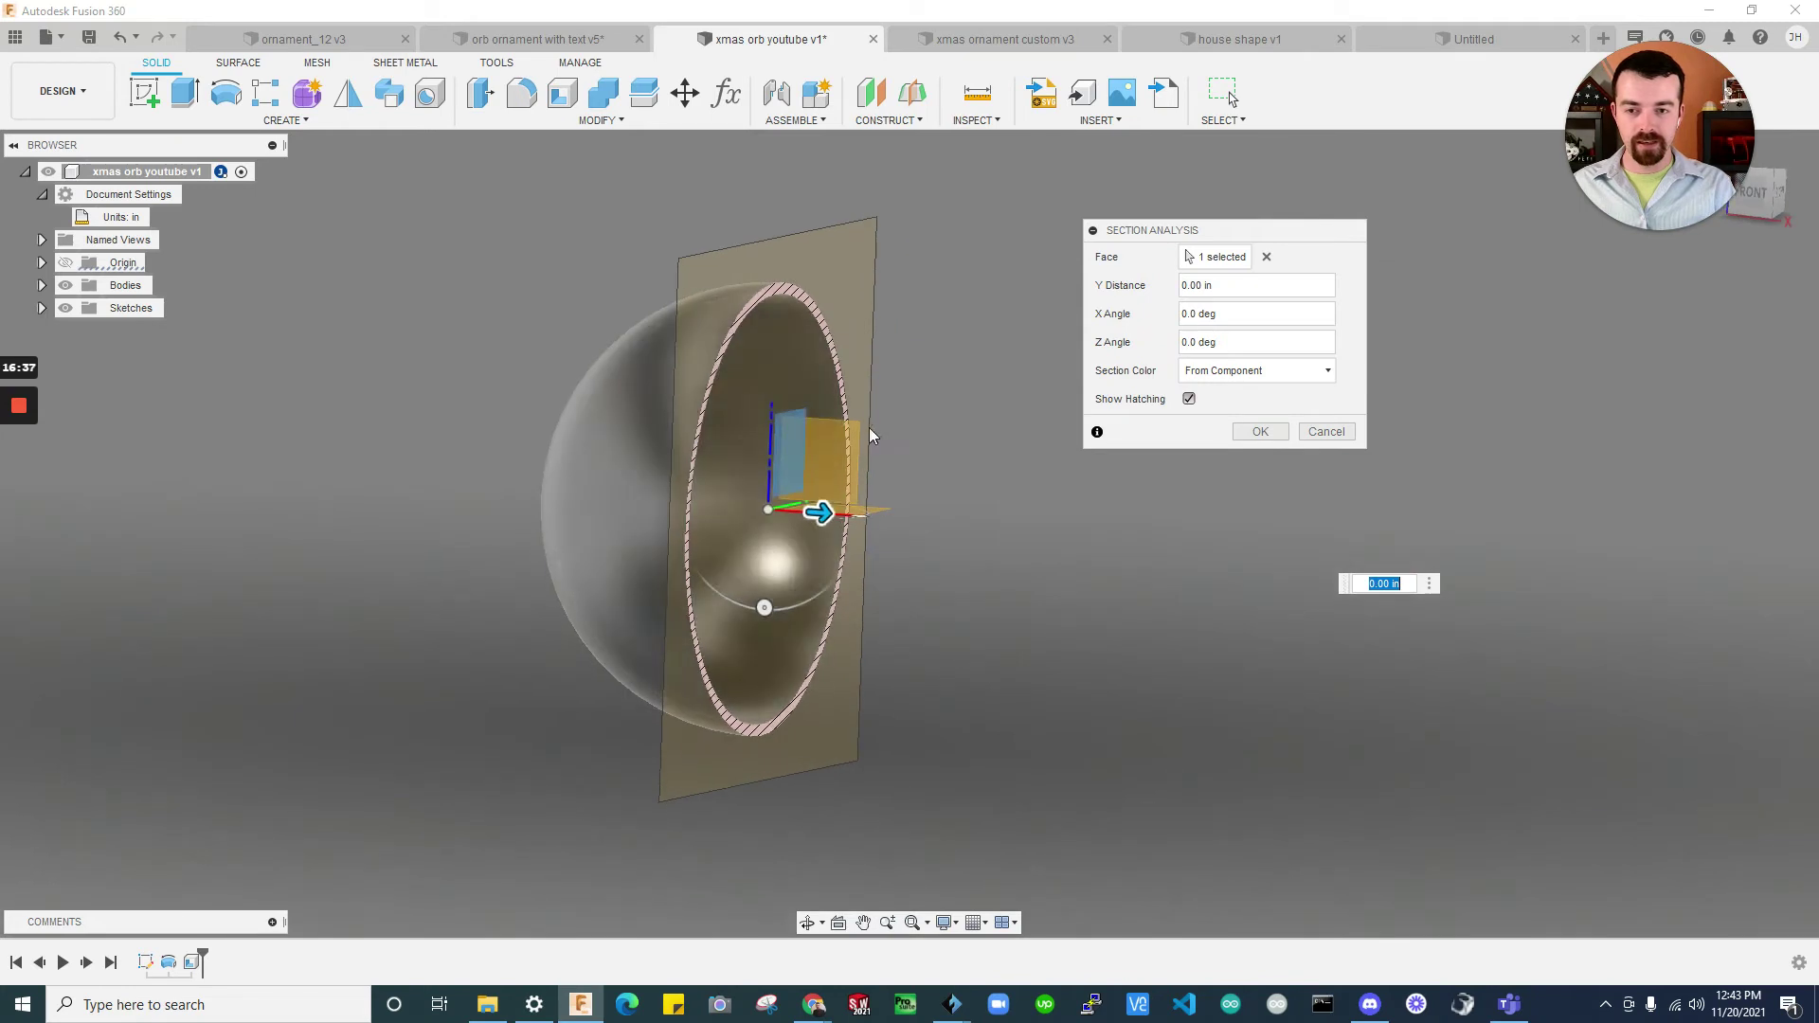
pyautogui.click(1260, 431)
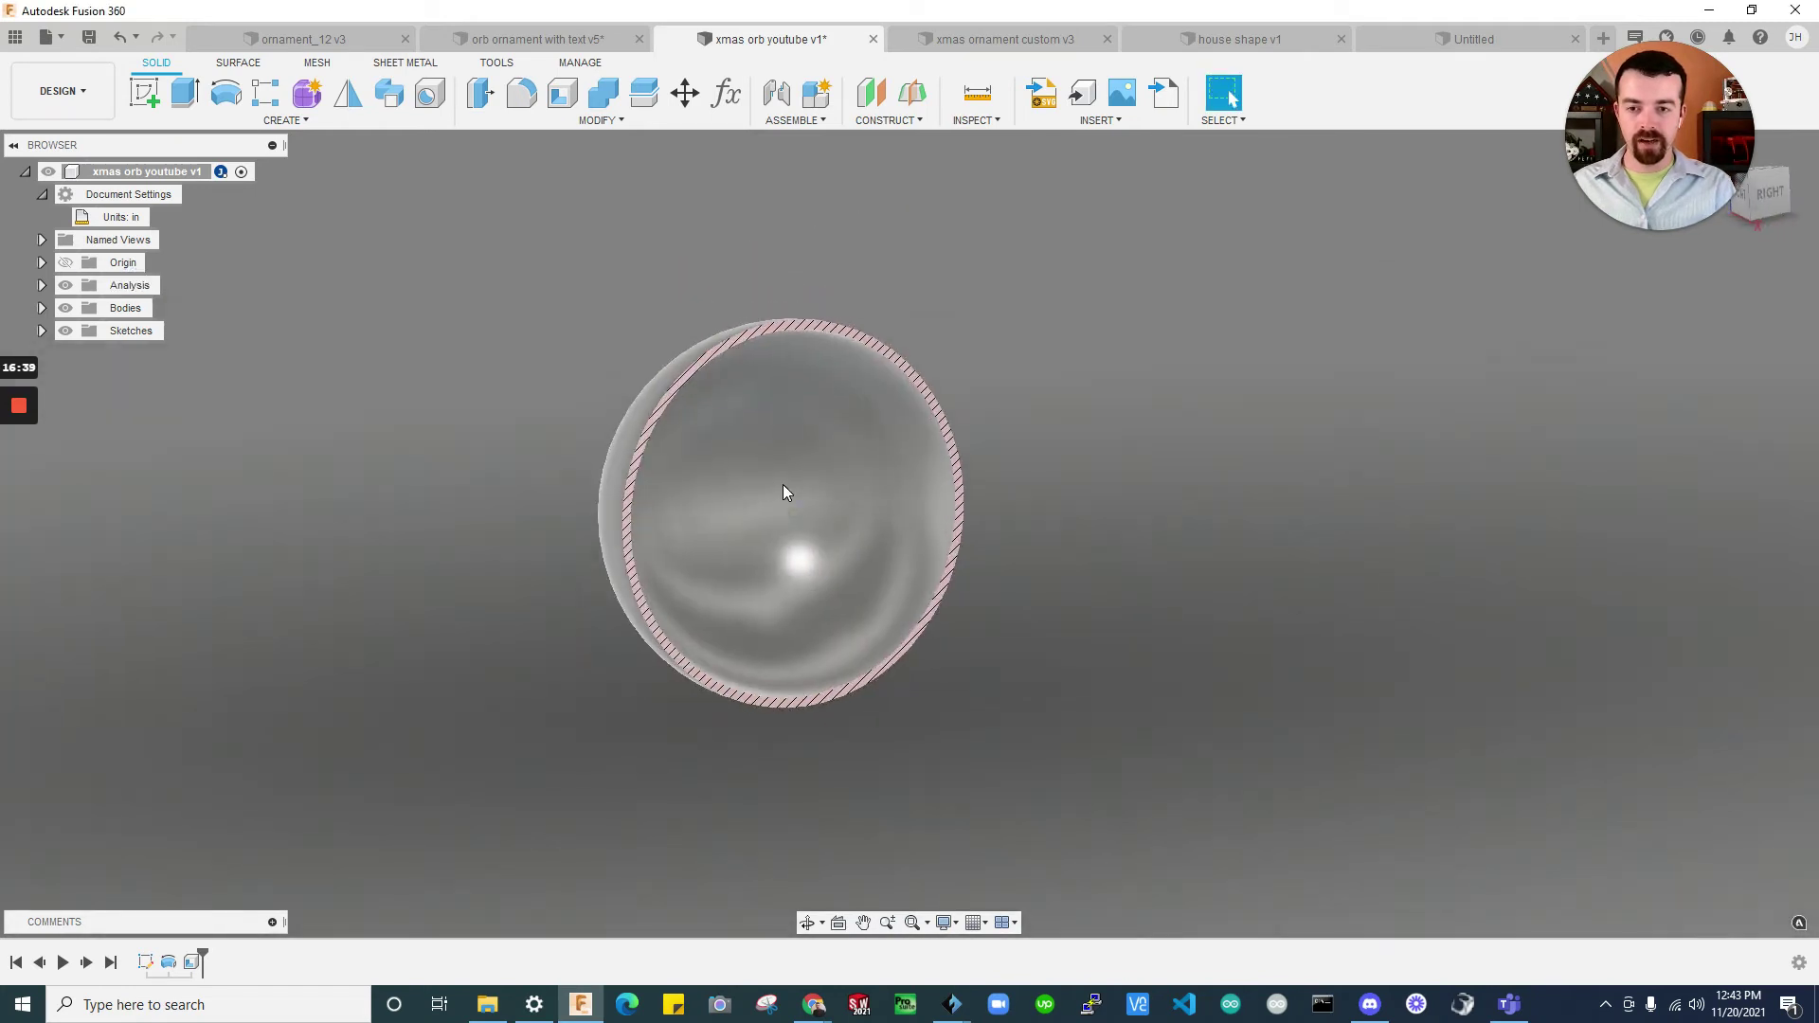
pyautogui.keyDown('shift'); pyautogui.moveTo(783, 491); pyautogui.dragTo(1218, 597, button='middle'); pyautogui.keyUp('shift')
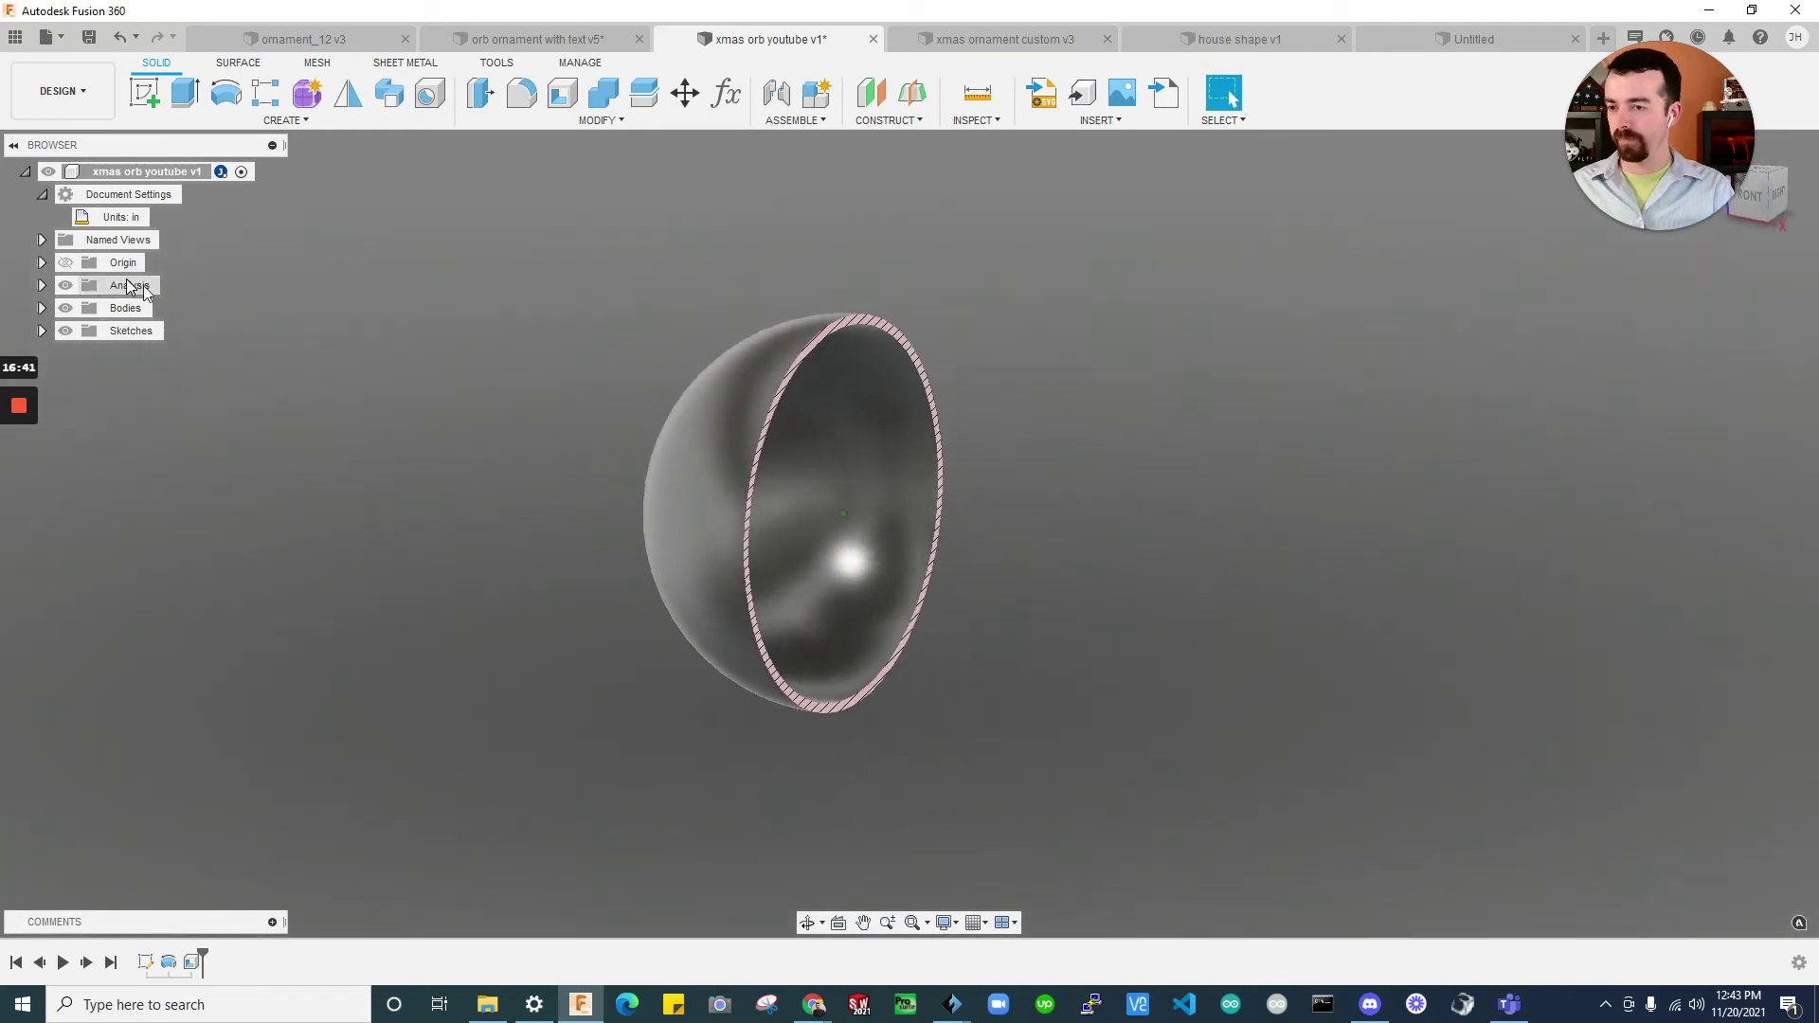
pyautogui.click(66, 285)
pyautogui.click(65, 285)
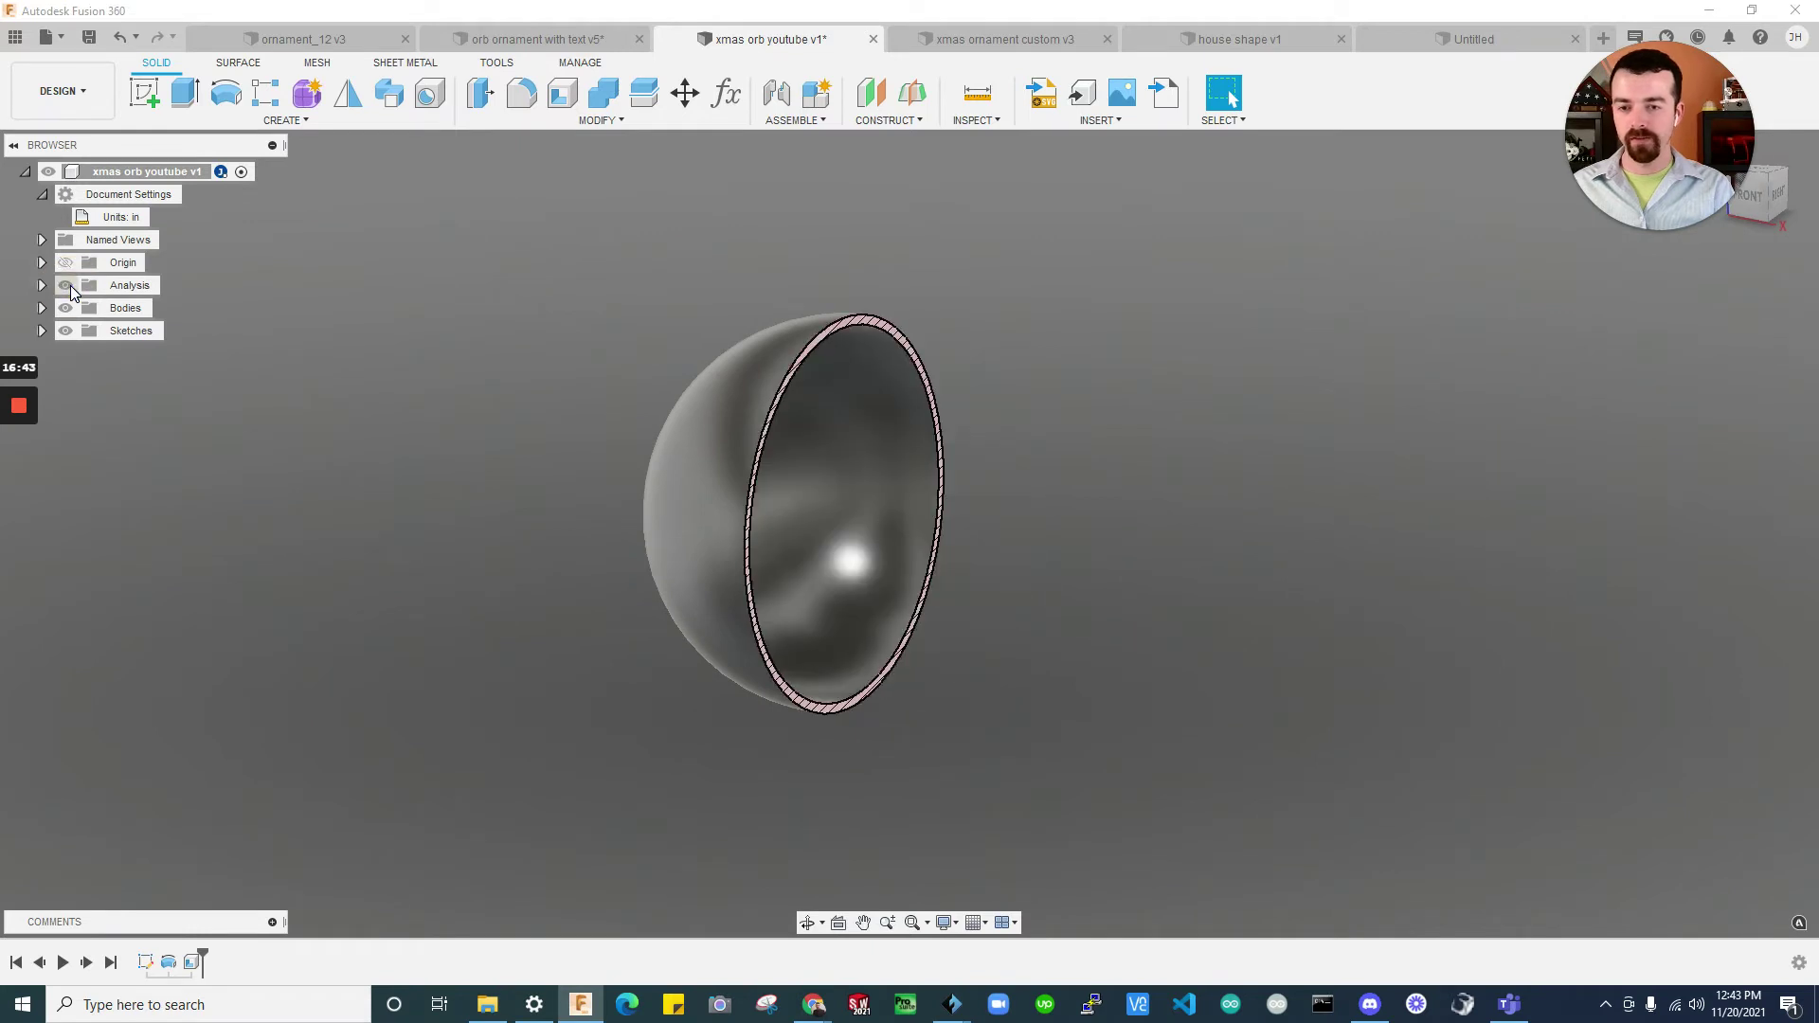
pyautogui.click(447, 358)
pyautogui.click(1210, 508)
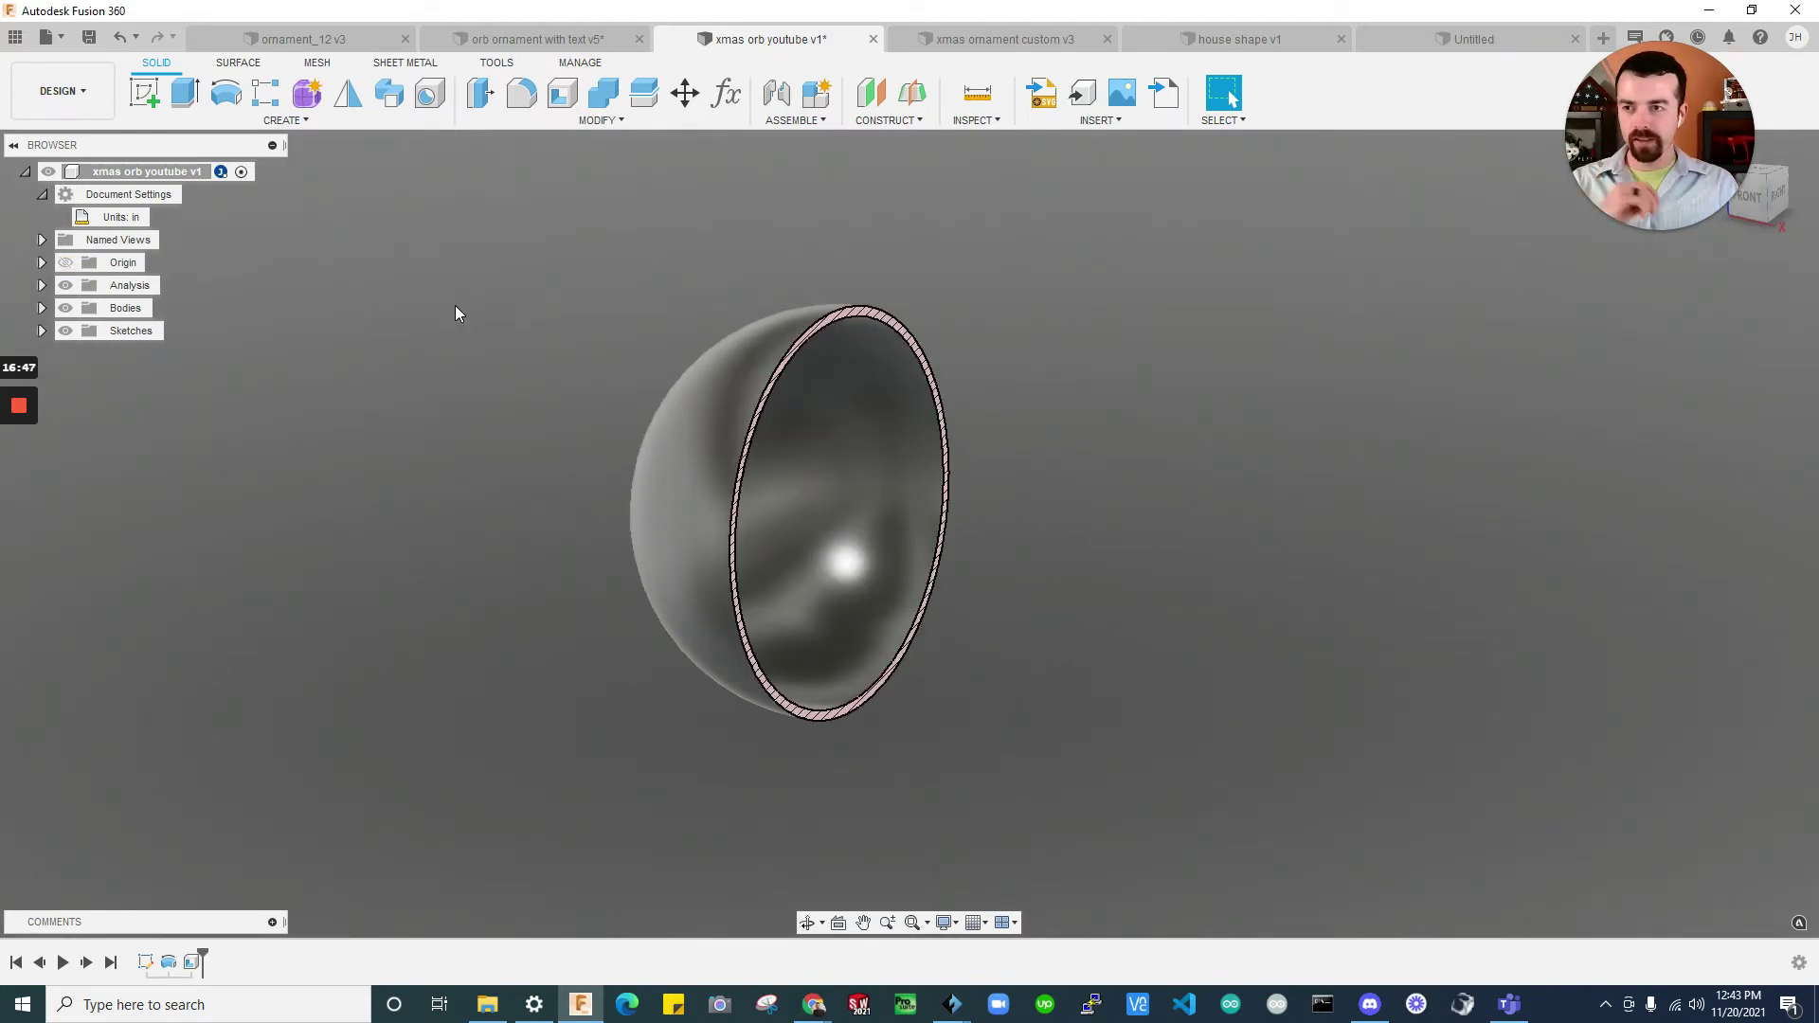
# Start a sketch on the front XZ plane, project the orb body's outline into it, and hide the bodies
pyautogui.click(150, 83)
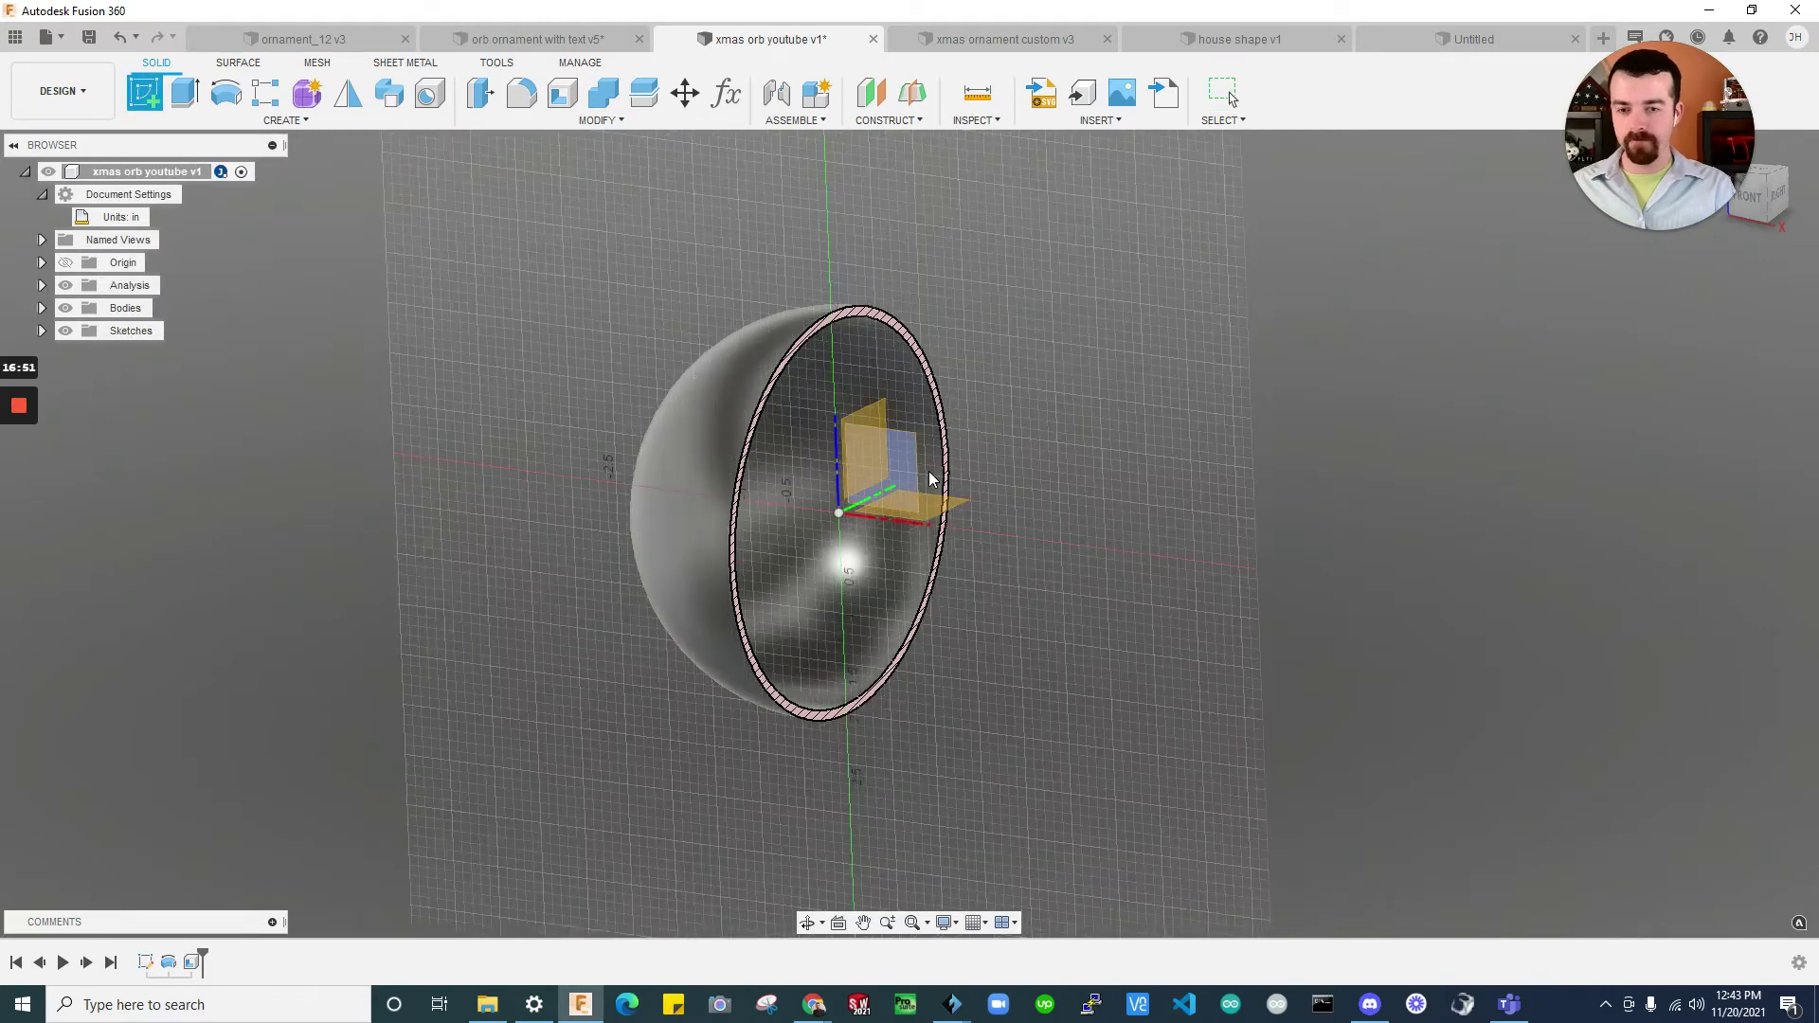
pyautogui.click(898, 483)
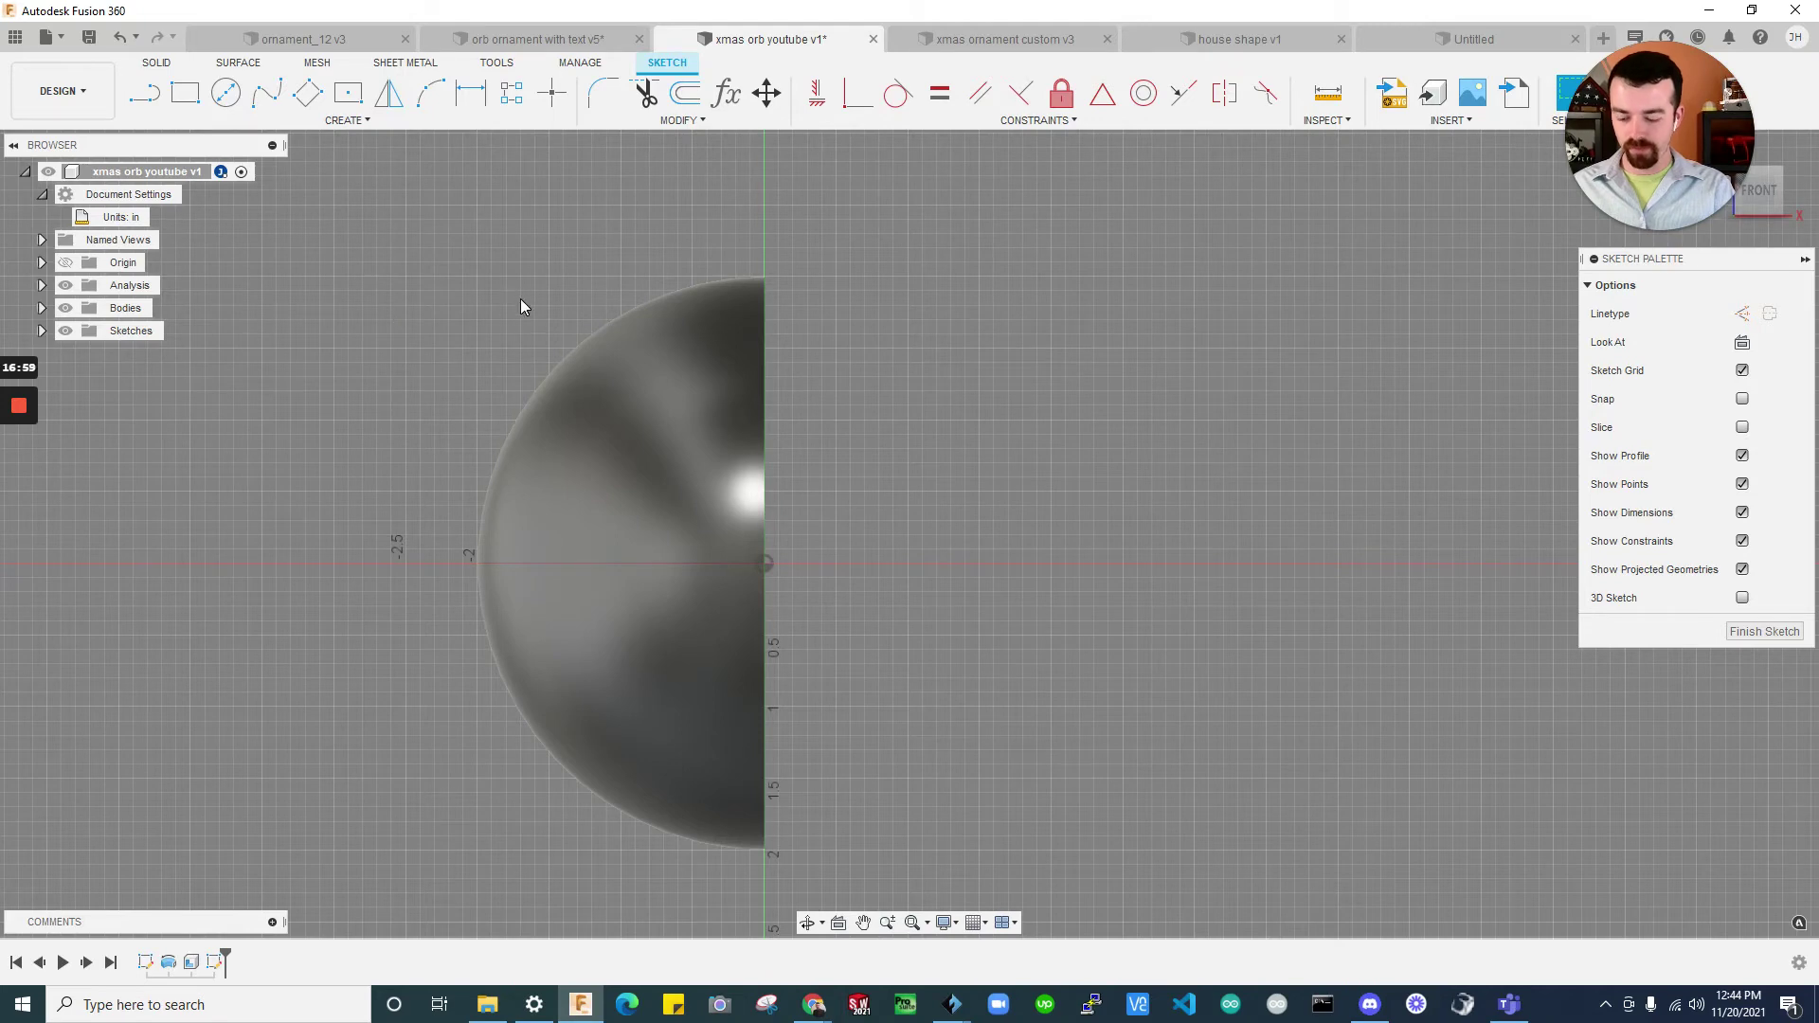
pyautogui.press('p')
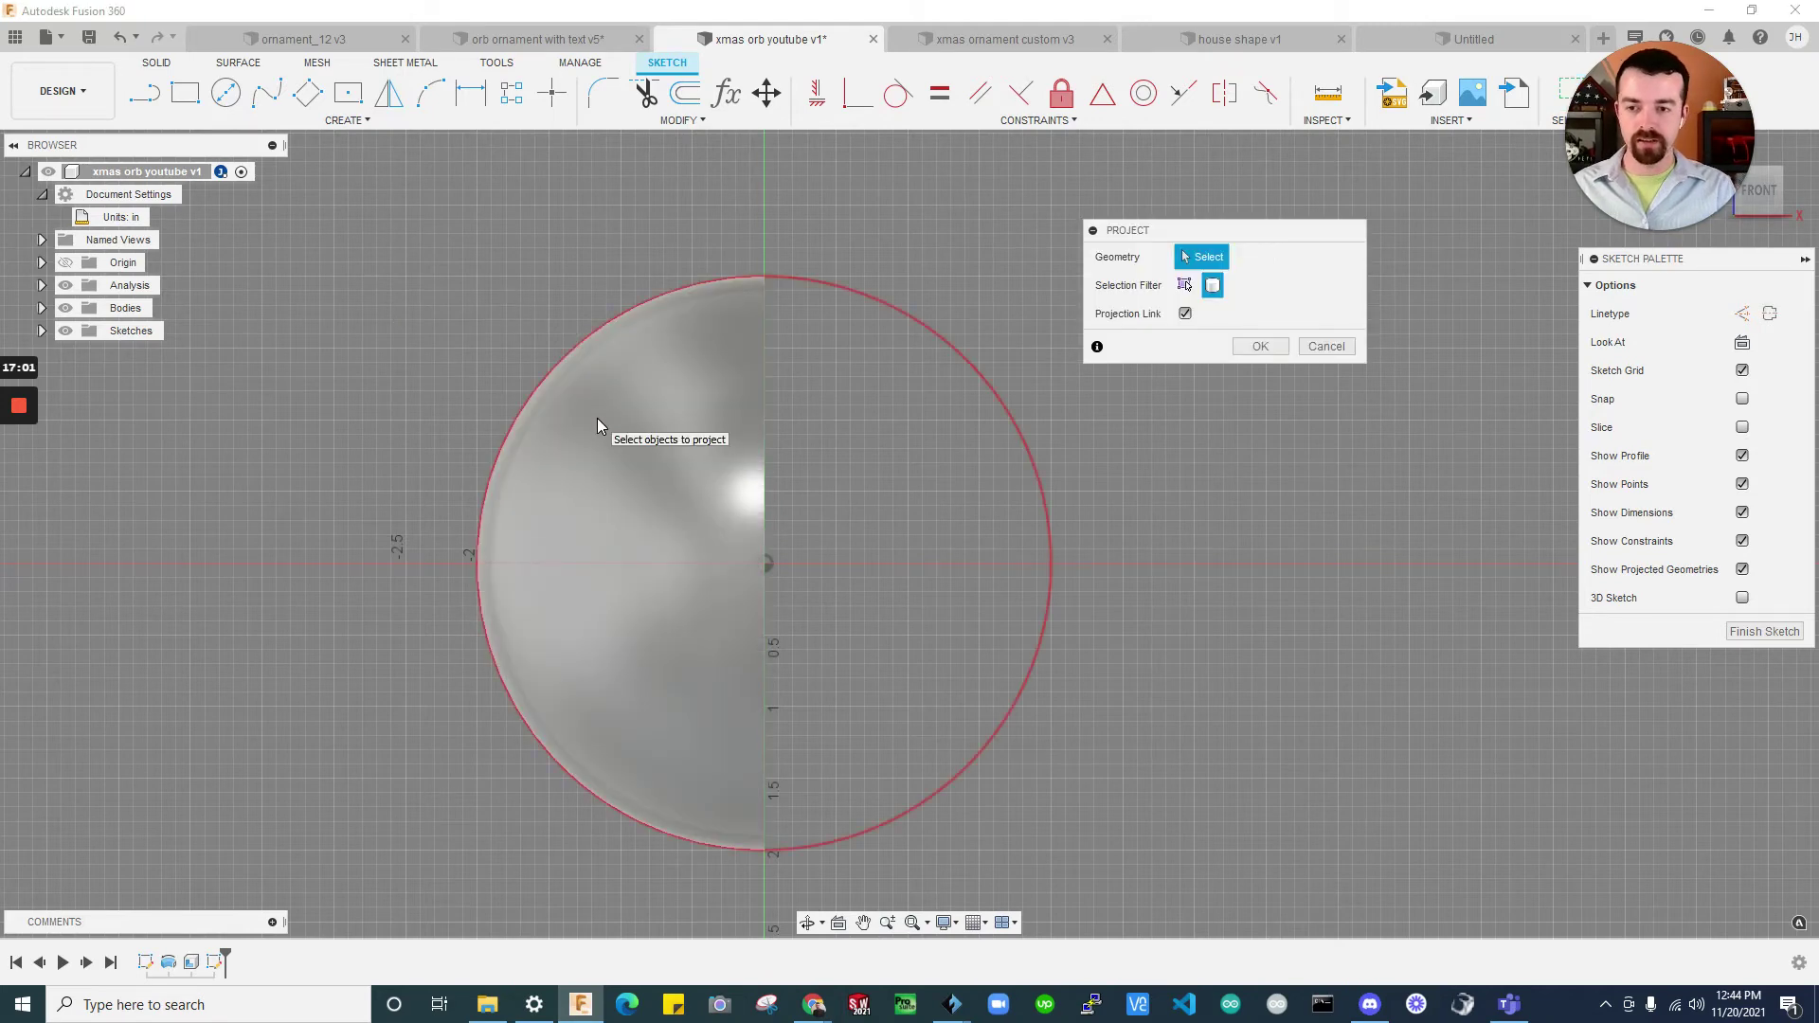
pyautogui.click(597, 418)
pyautogui.click(1273, 343)
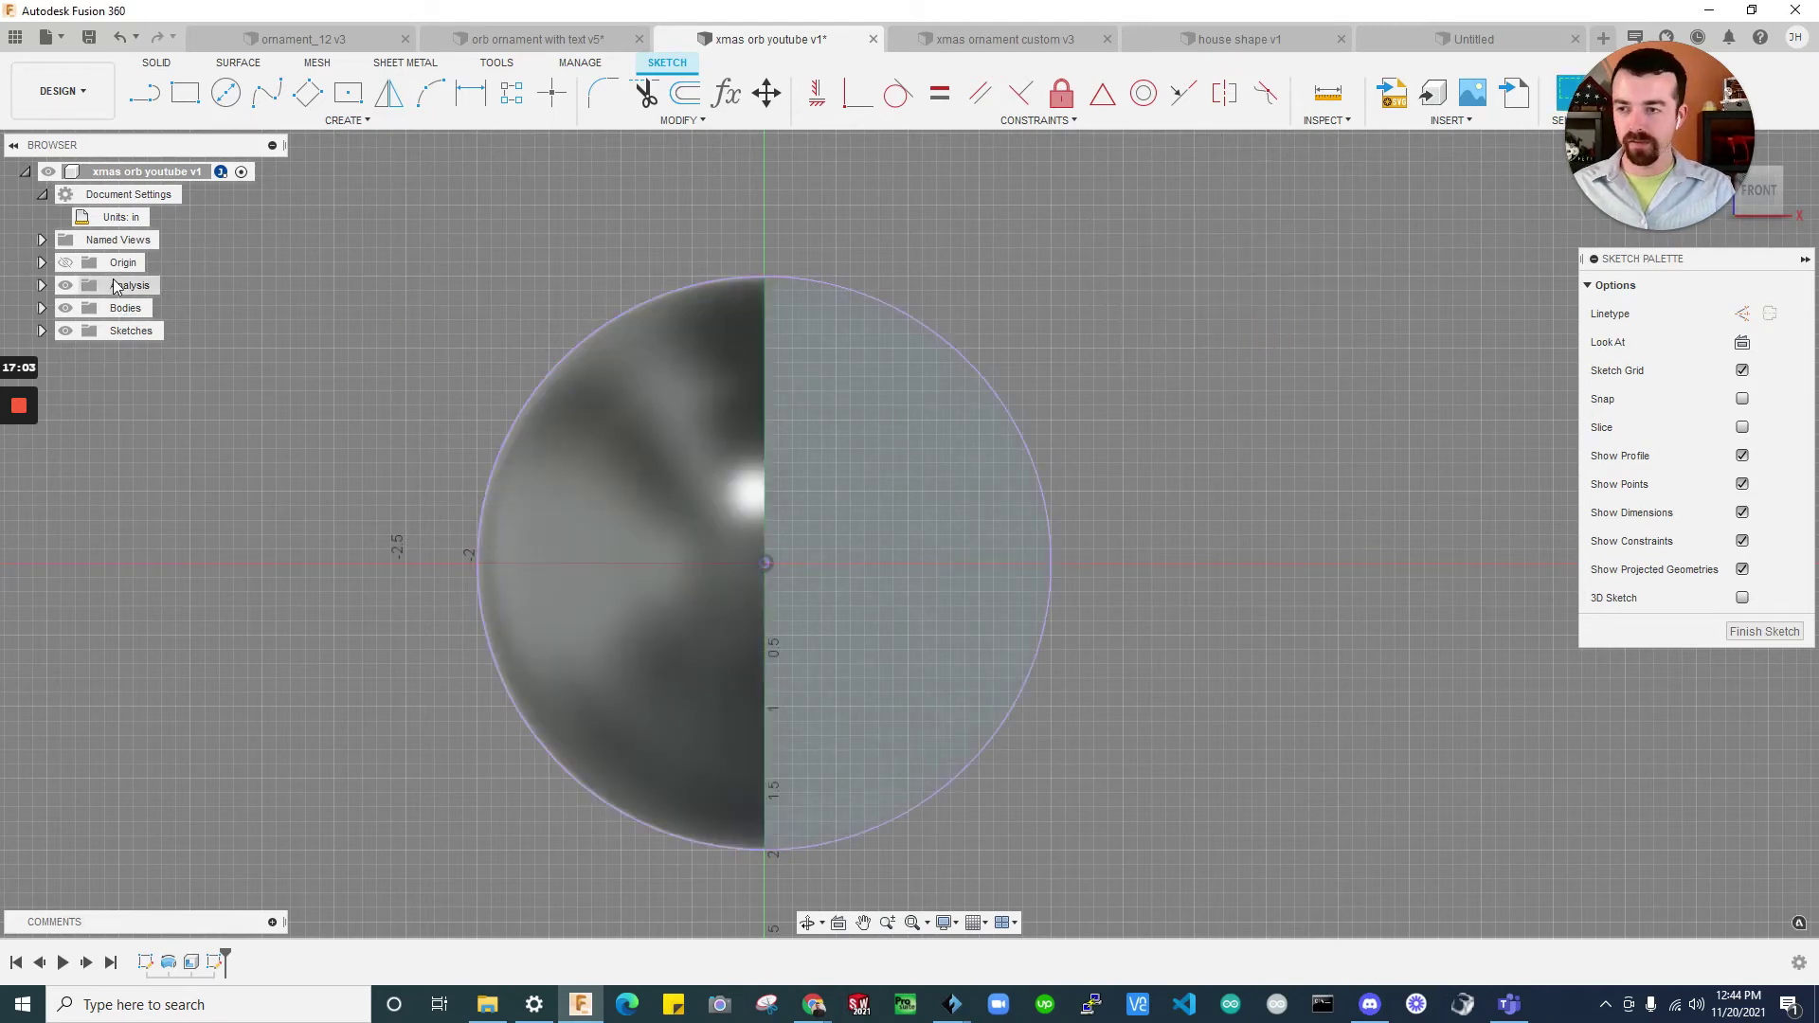
pyautogui.click(64, 308)
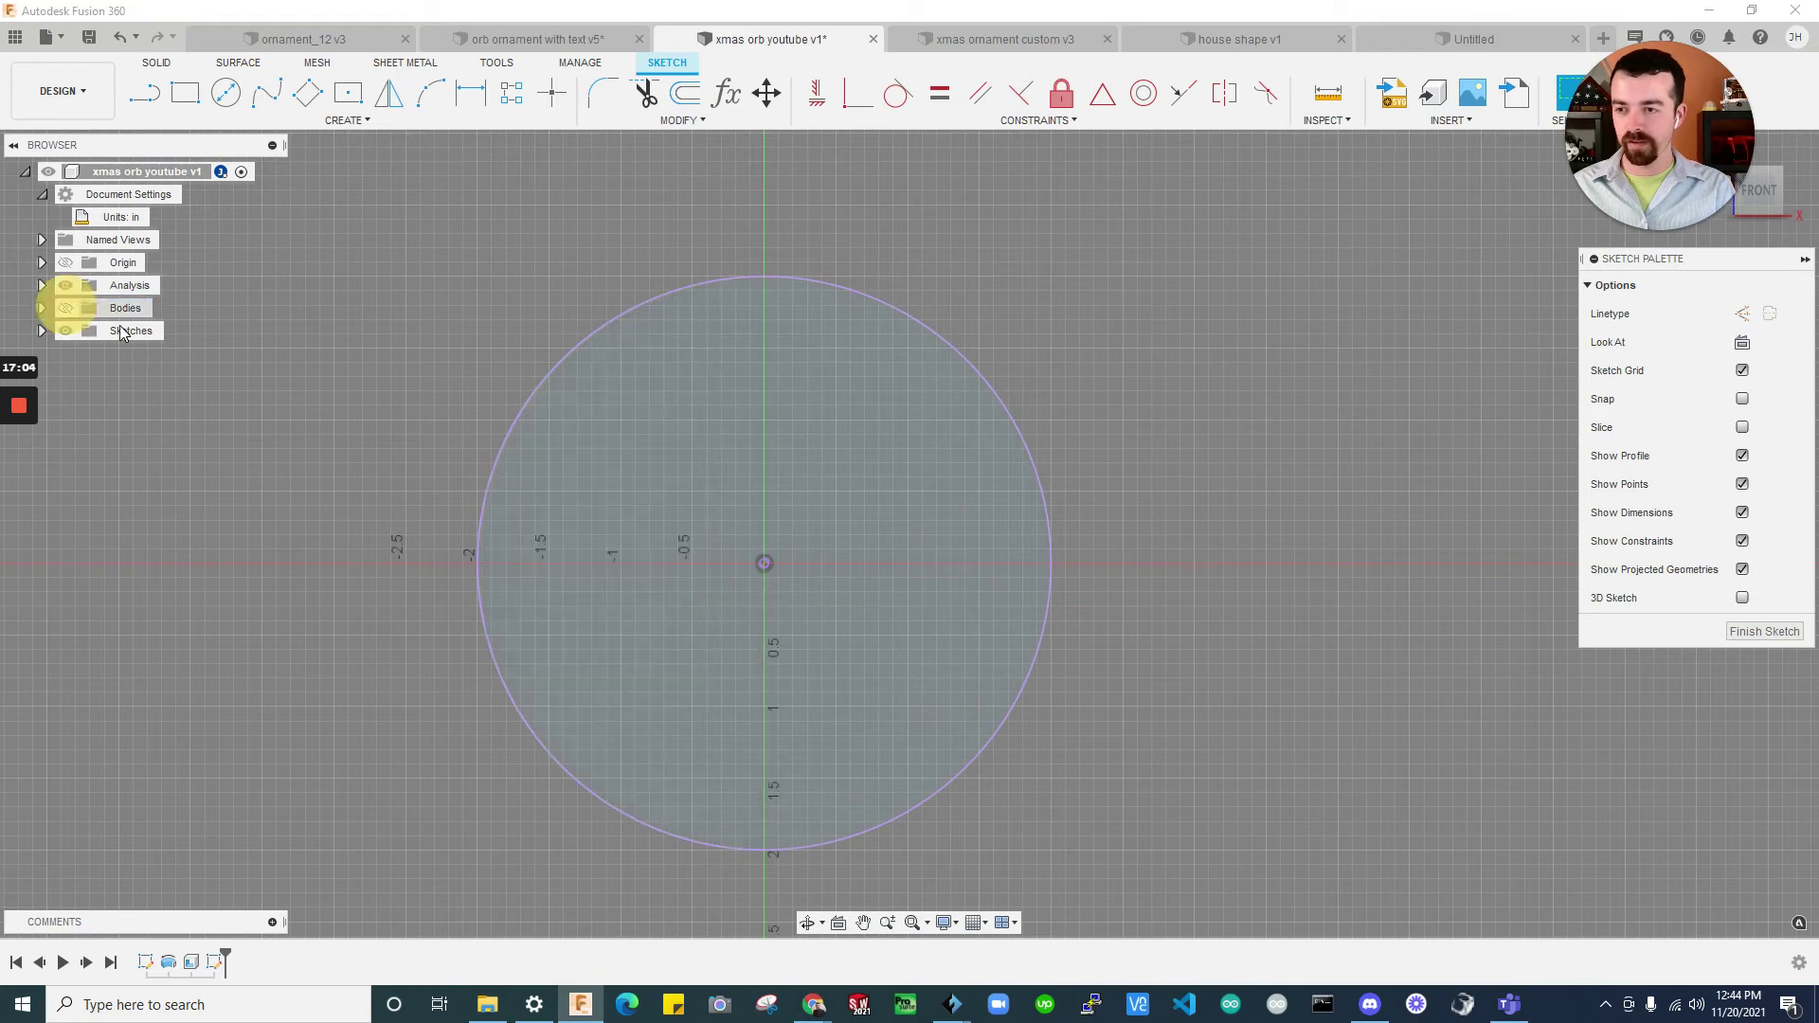
# Draw a horizontal line from the origin to one side of the projected circle and back across its full diameter
pyautogui.click(781, 279)
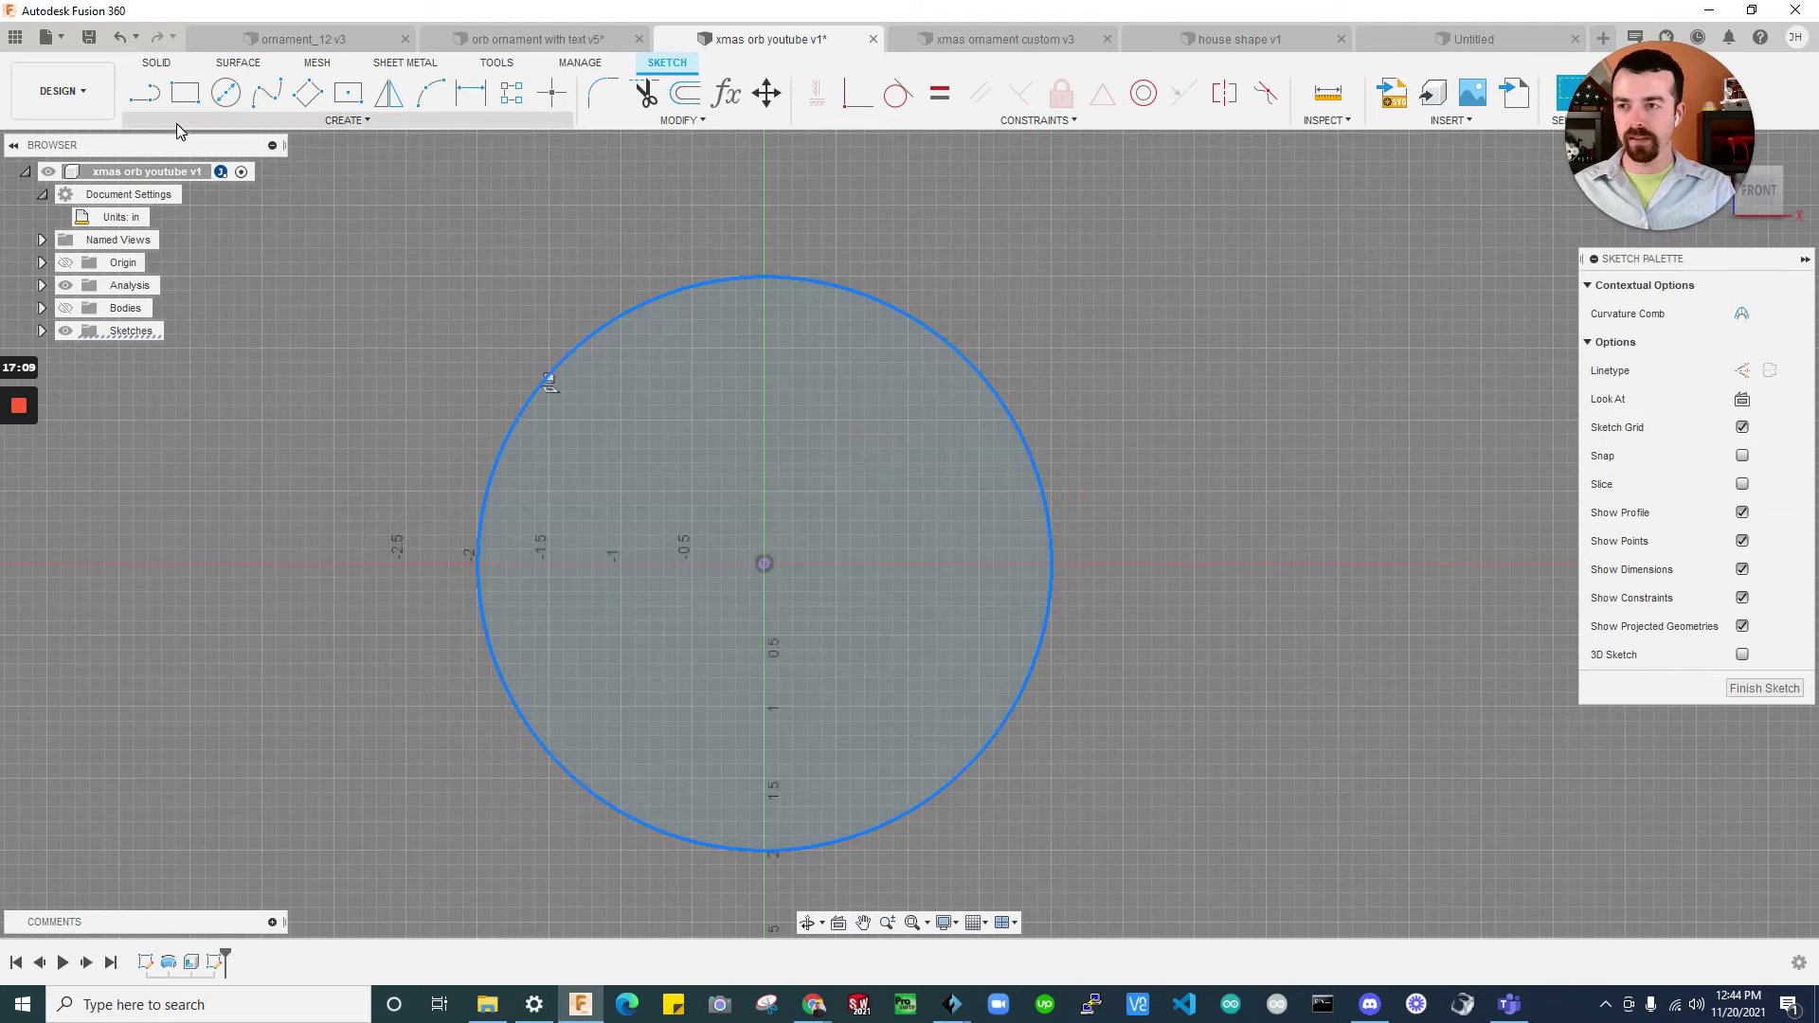
pyautogui.click(150, 98)
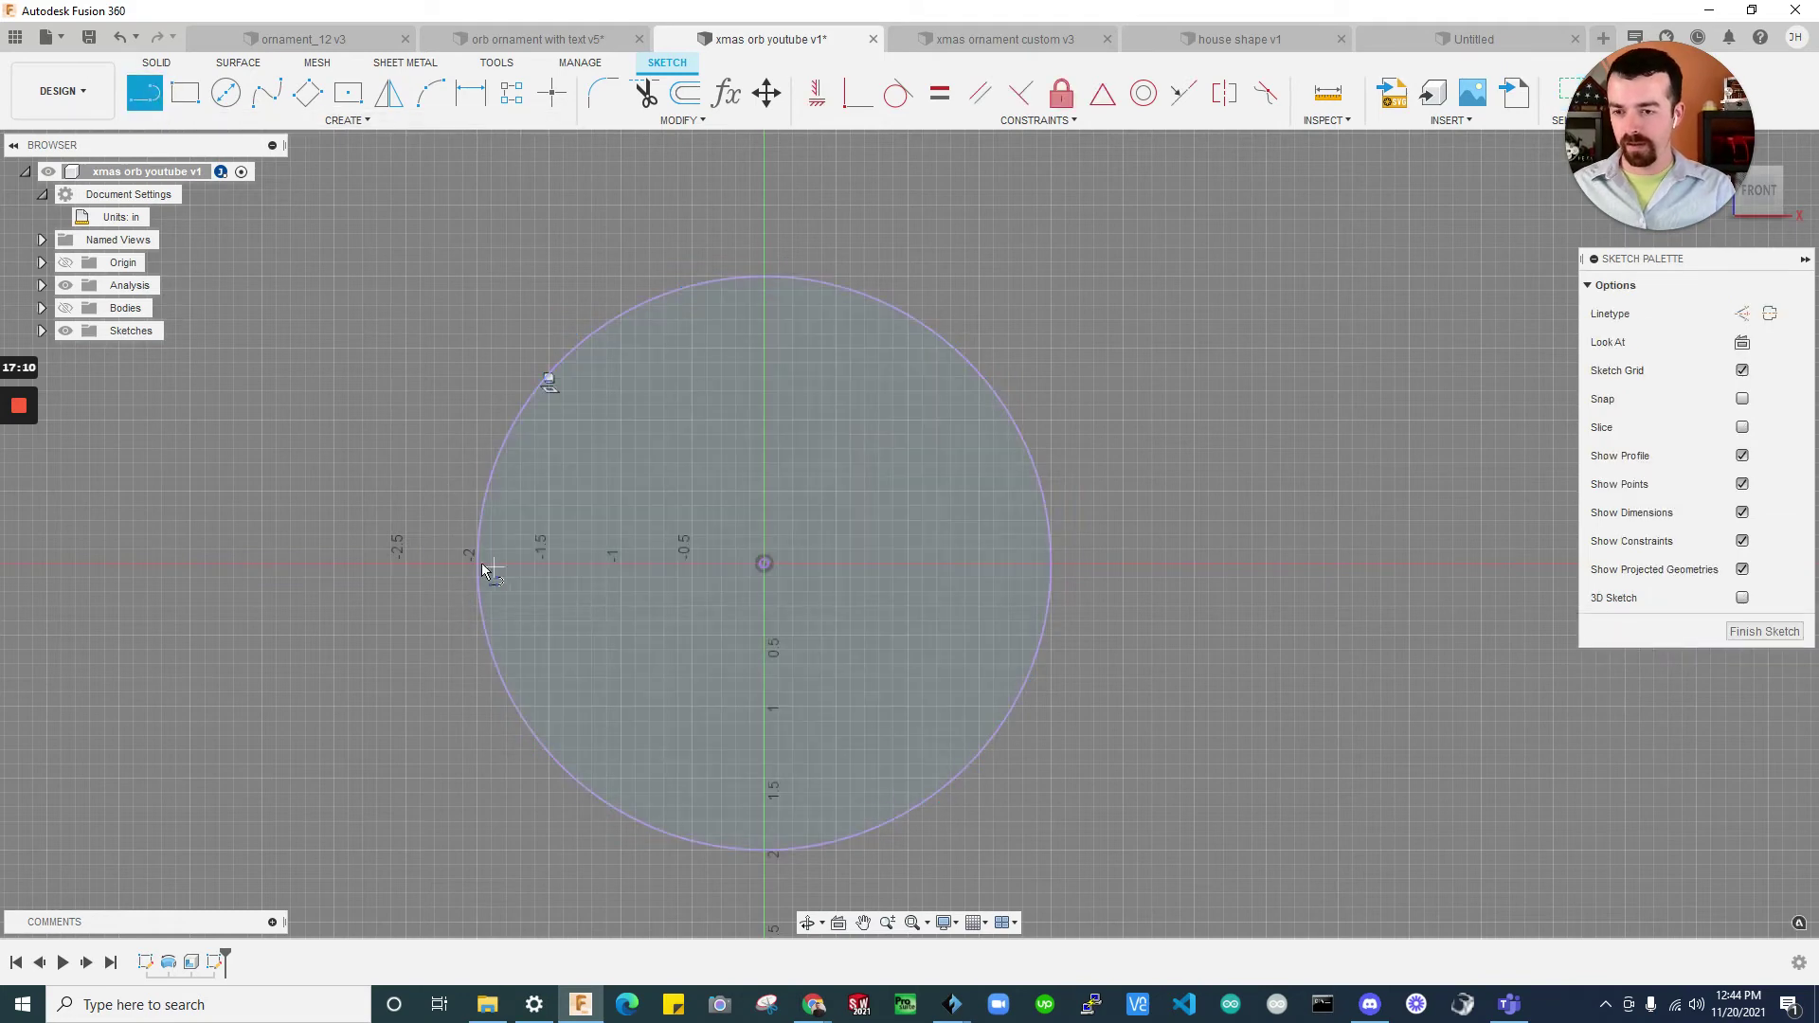
pyautogui.click(763, 565)
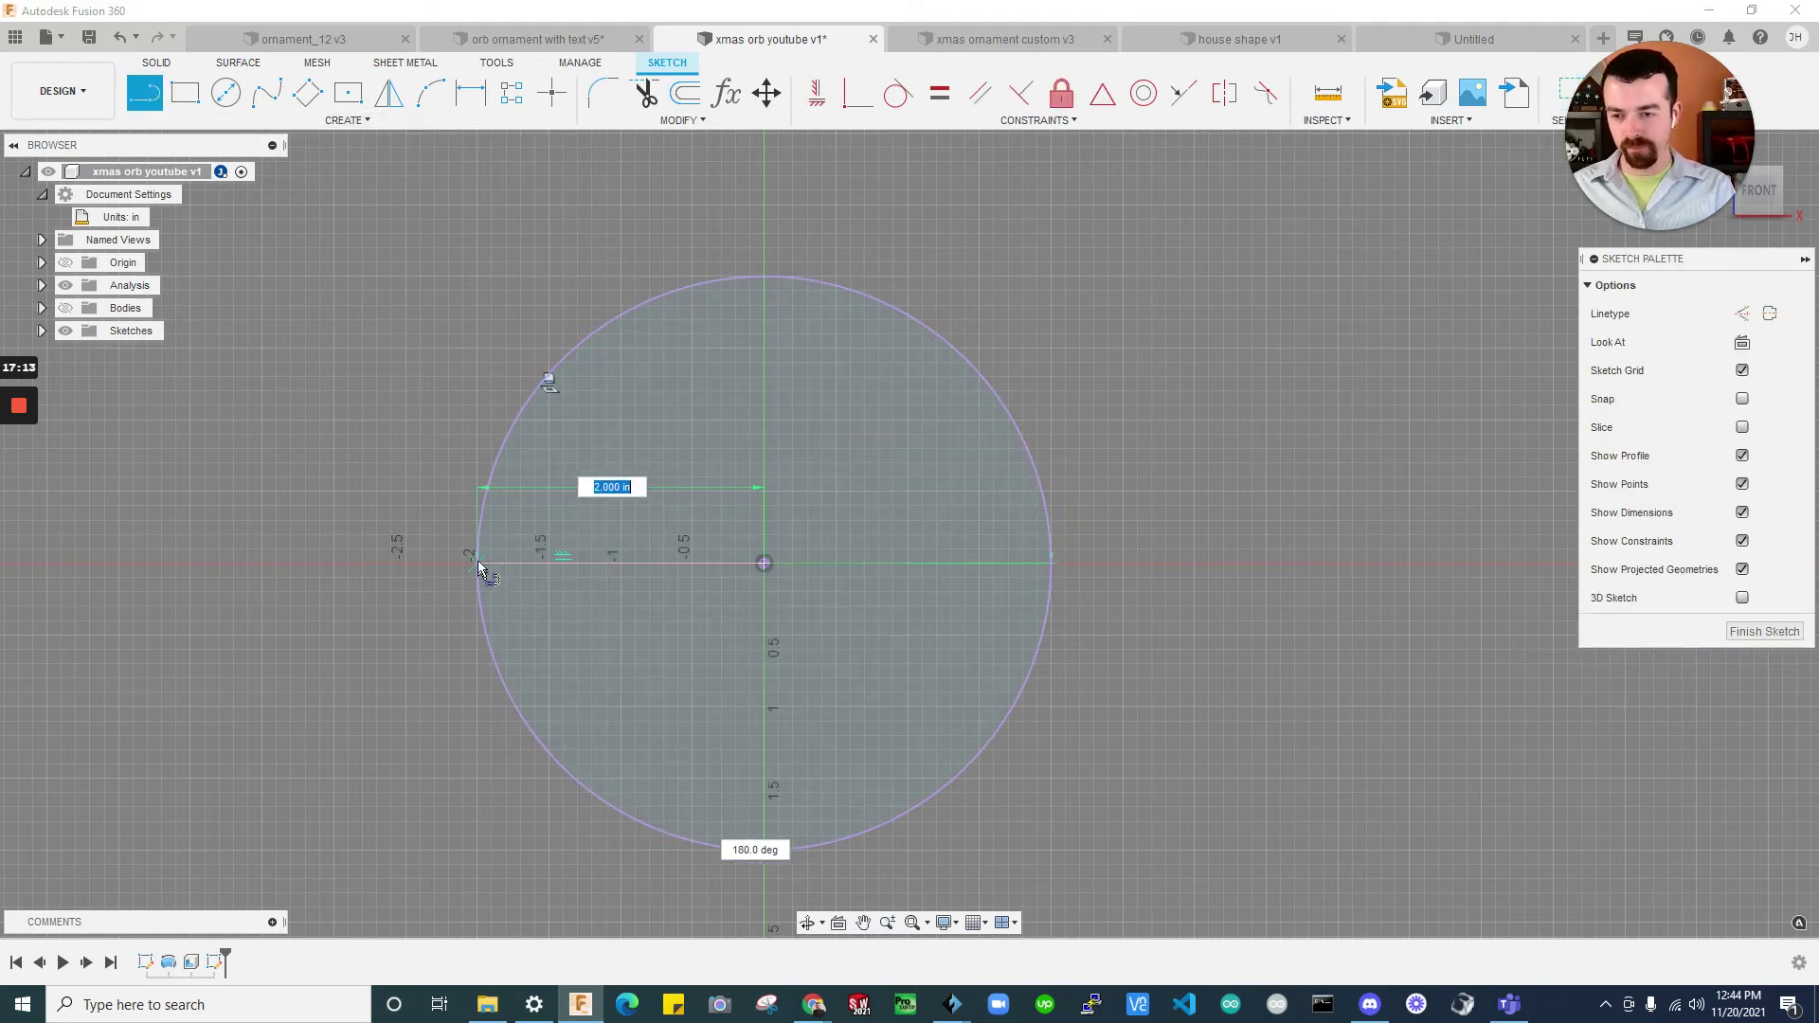
pyautogui.click(477, 562)
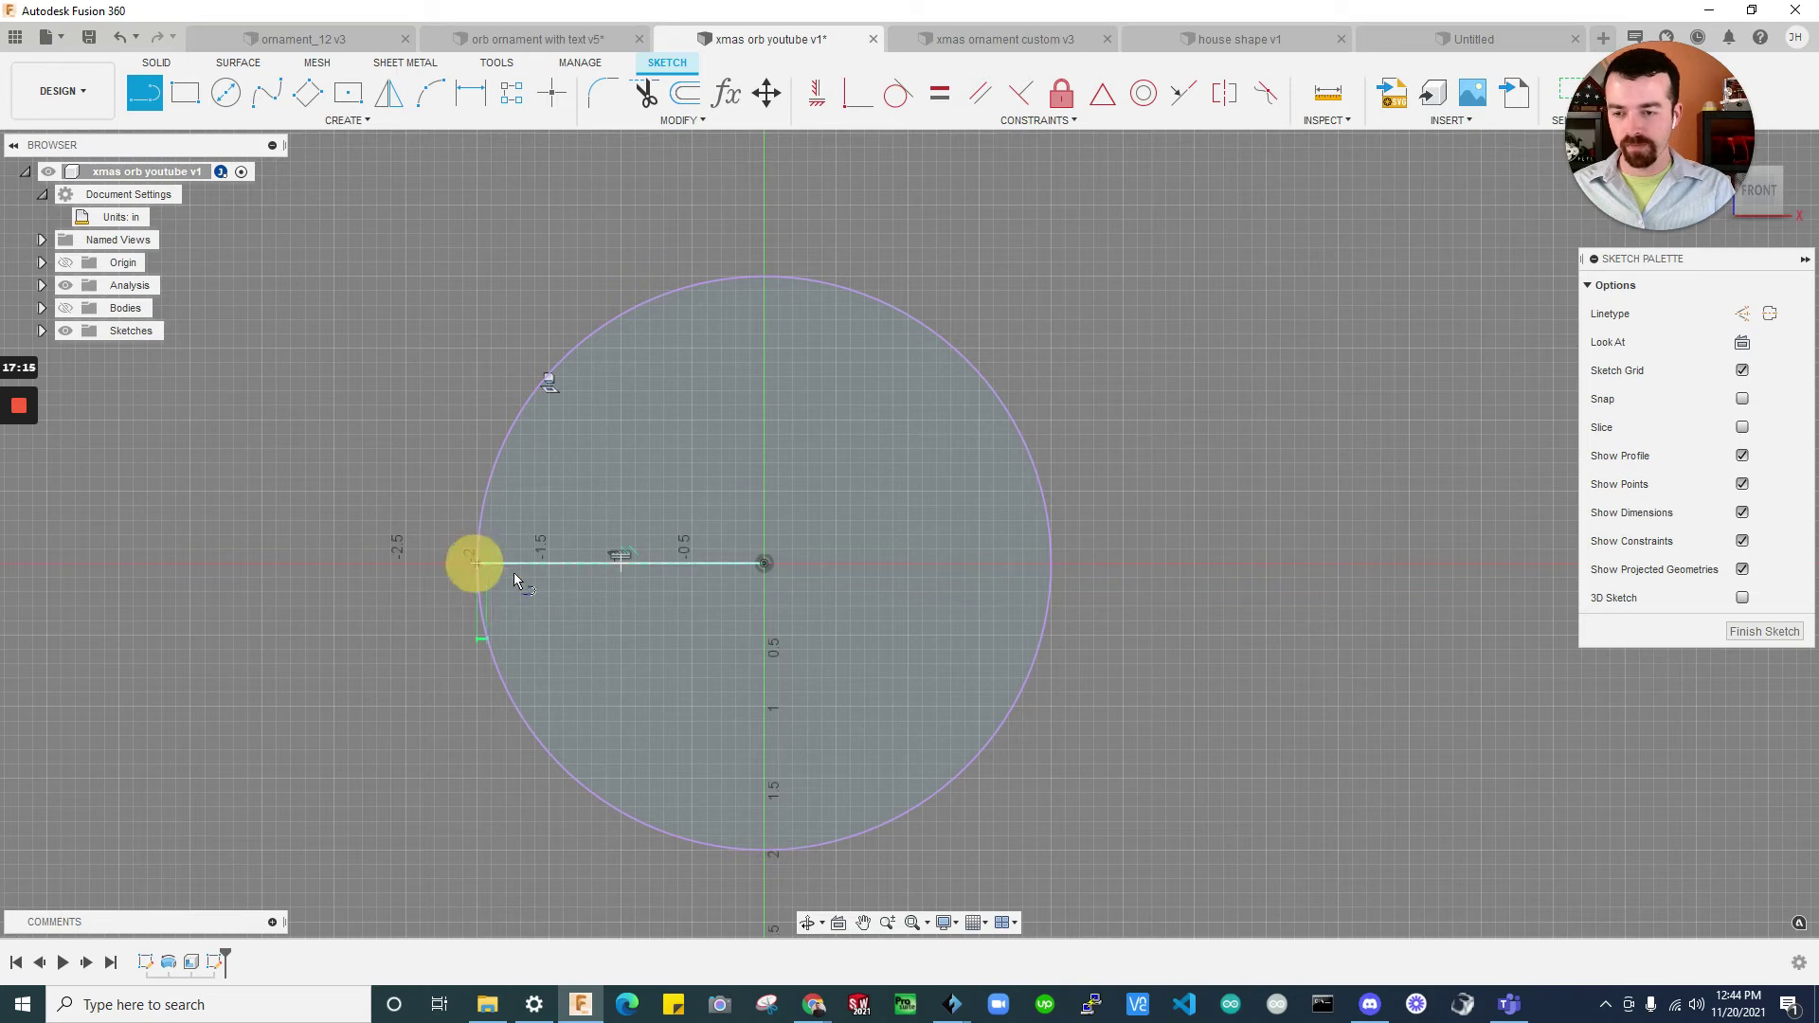
pyautogui.click(1049, 563)
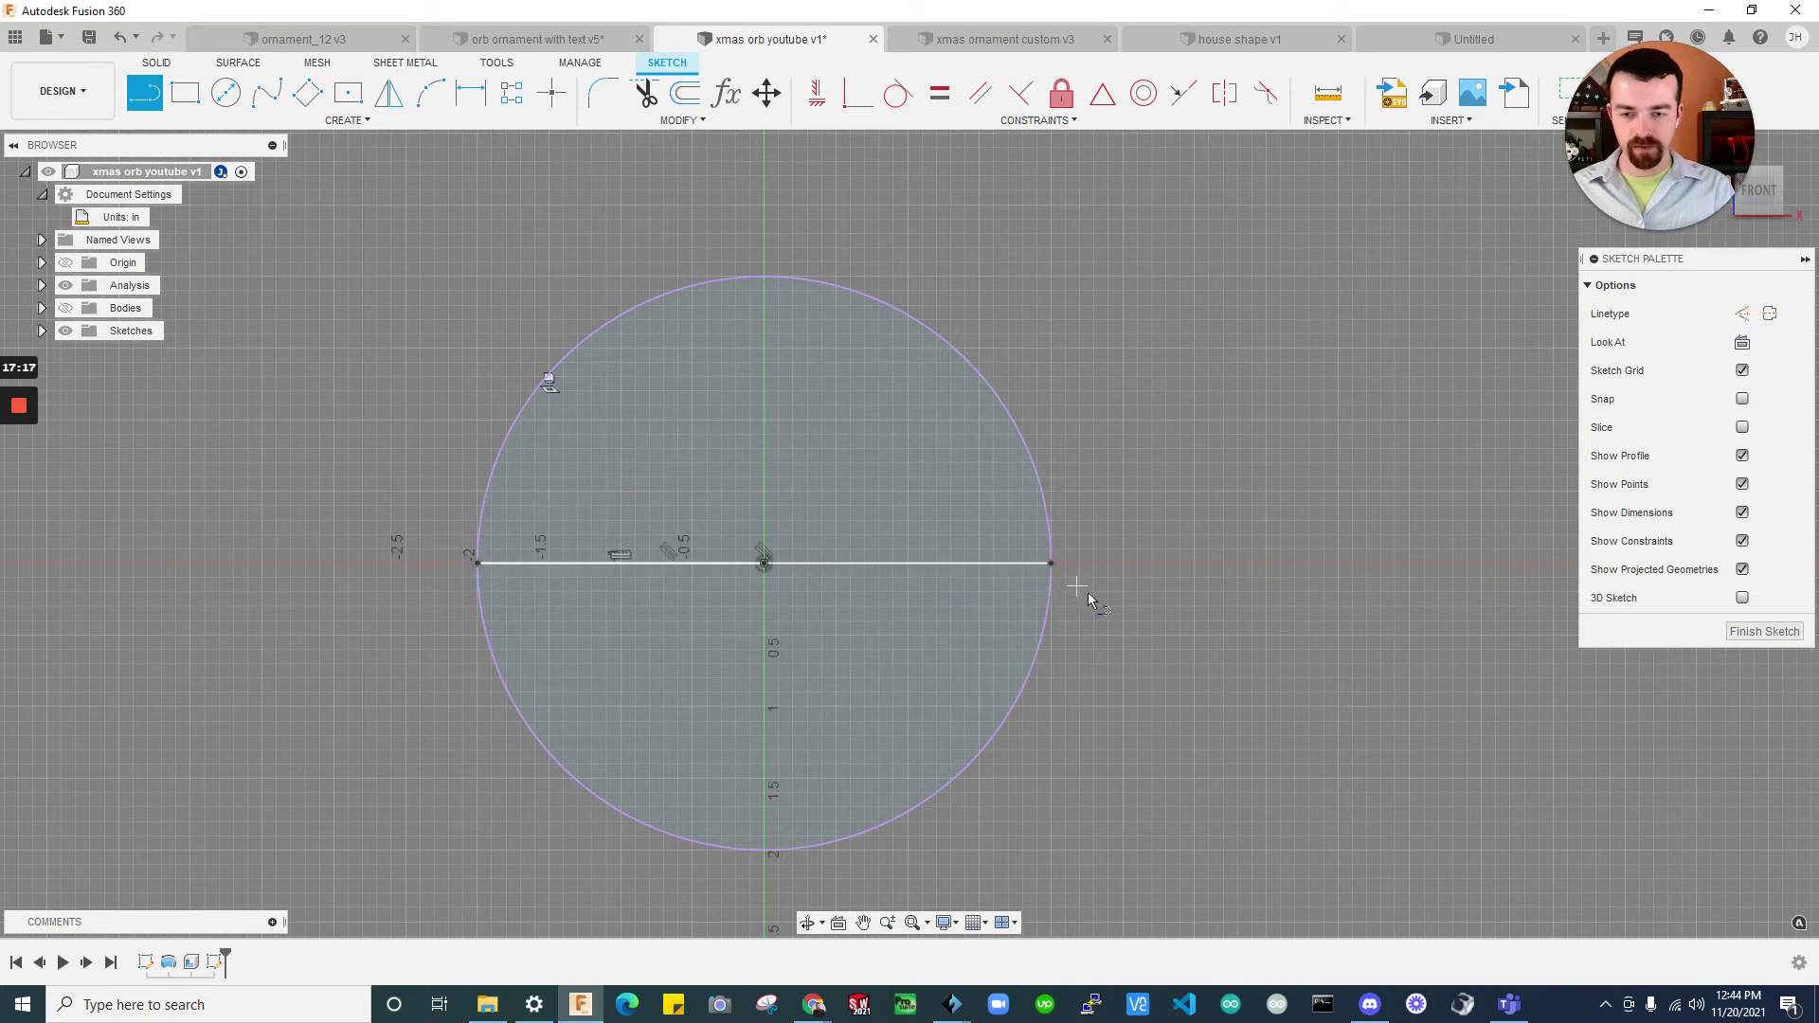
pyautogui.press('Escape')
# Convert the projected circle and the horizontal diameter lines to construction geometry
pyautogui.moveTo(1154, 611)
pyautogui.mouseDown()
pyautogui.moveTo(283, 287)
pyautogui.moveTo(334, 319)
pyautogui.mouseUp()
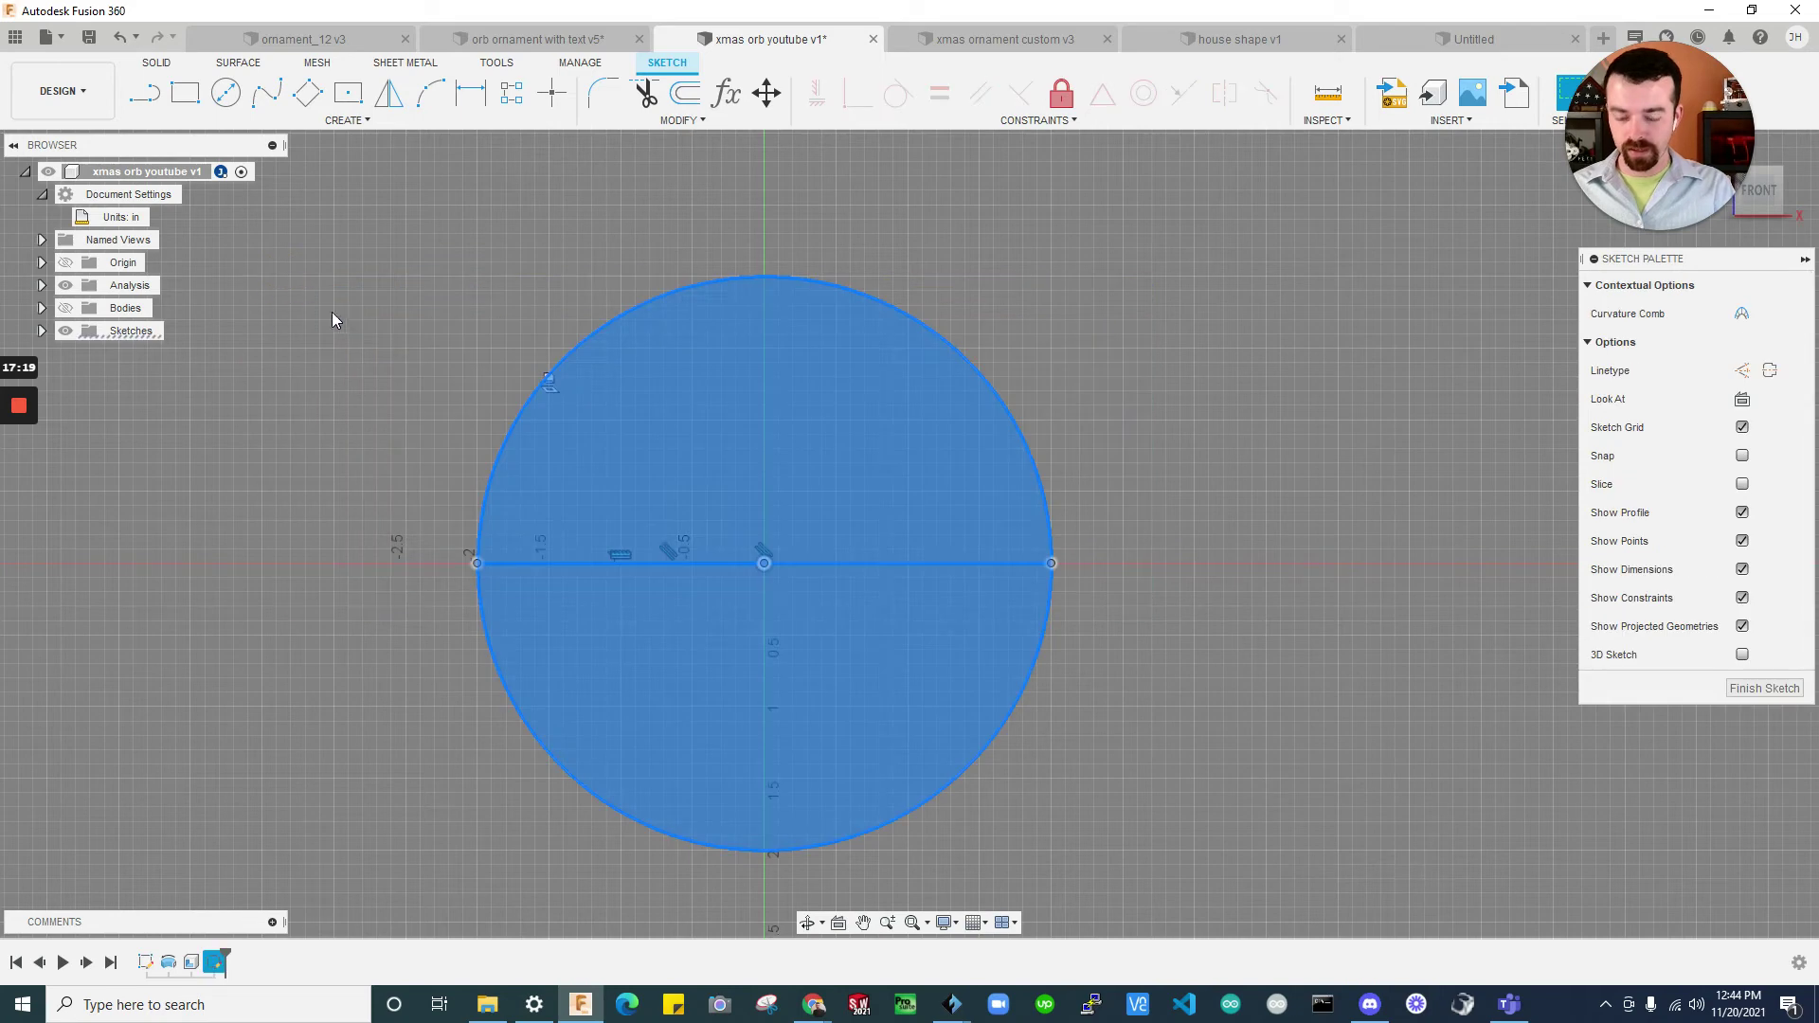
pyautogui.click(1077, 504)
pyautogui.press('x')
pyautogui.click(1169, 517)
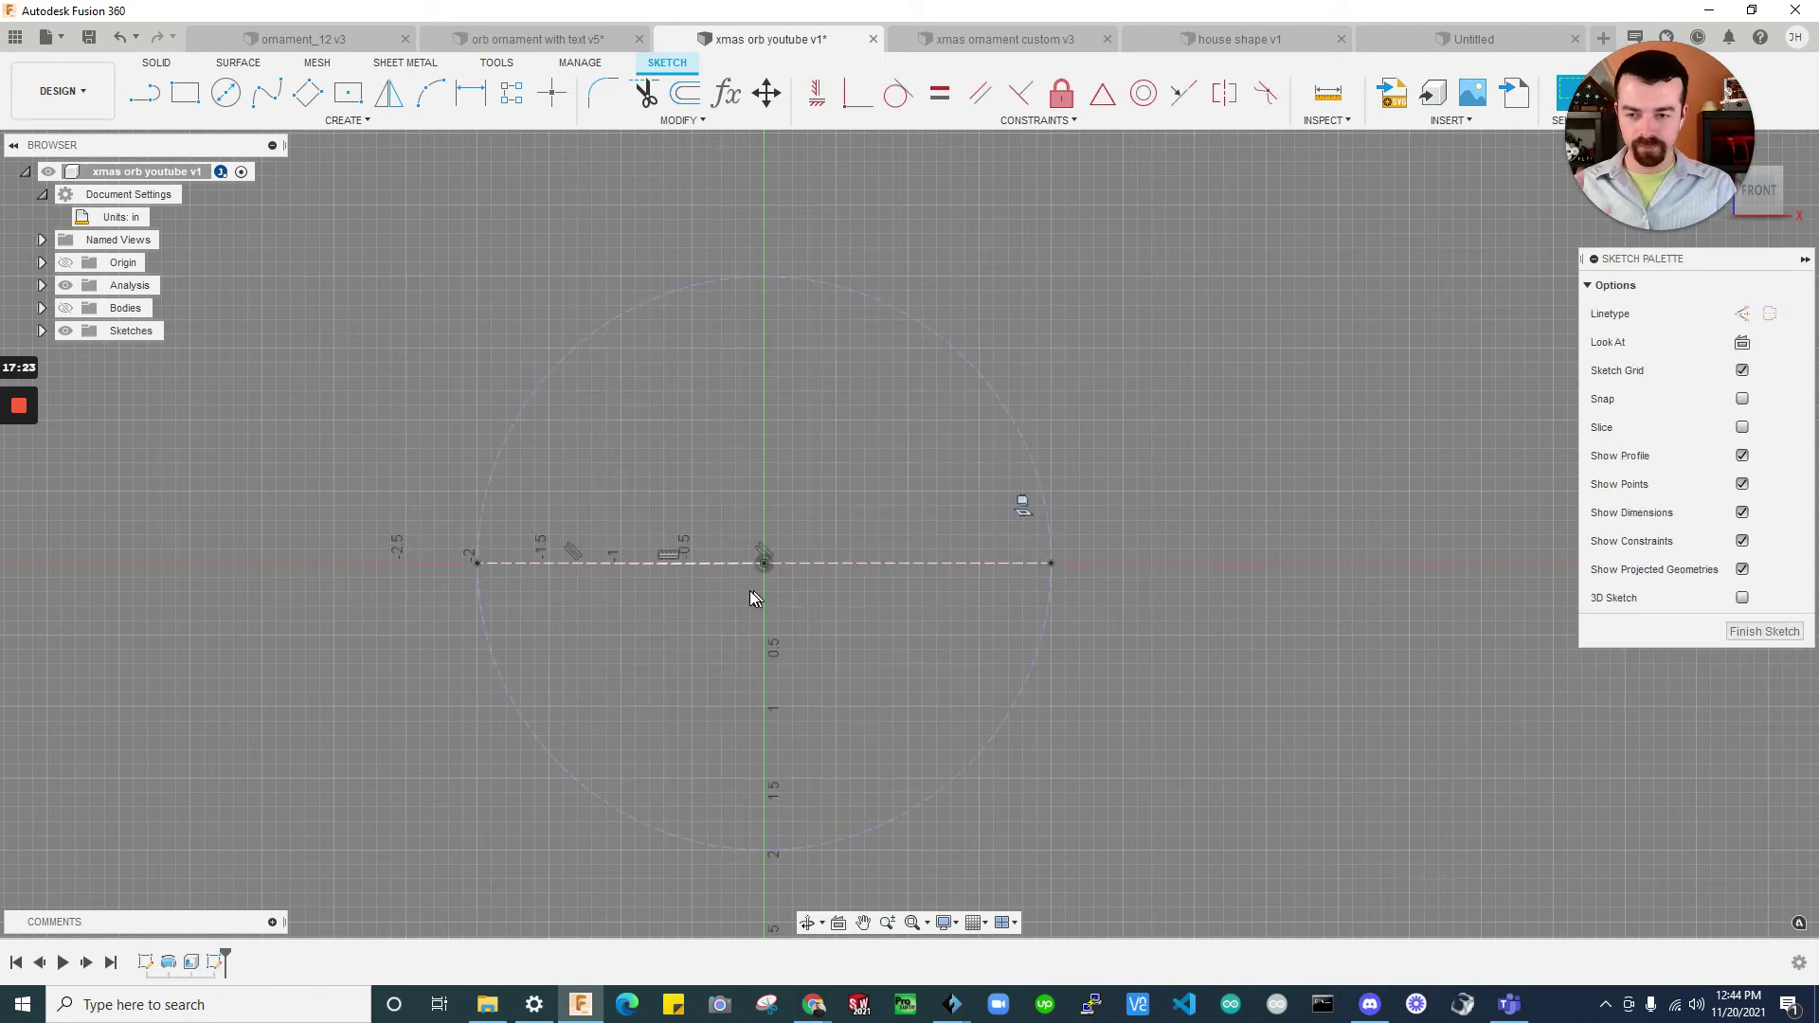
pyautogui.click(730, 278)
pyautogui.click(745, 395)
pyautogui.scroll(3, 981, 674)
pyautogui.scroll(-1, 1179, 644)
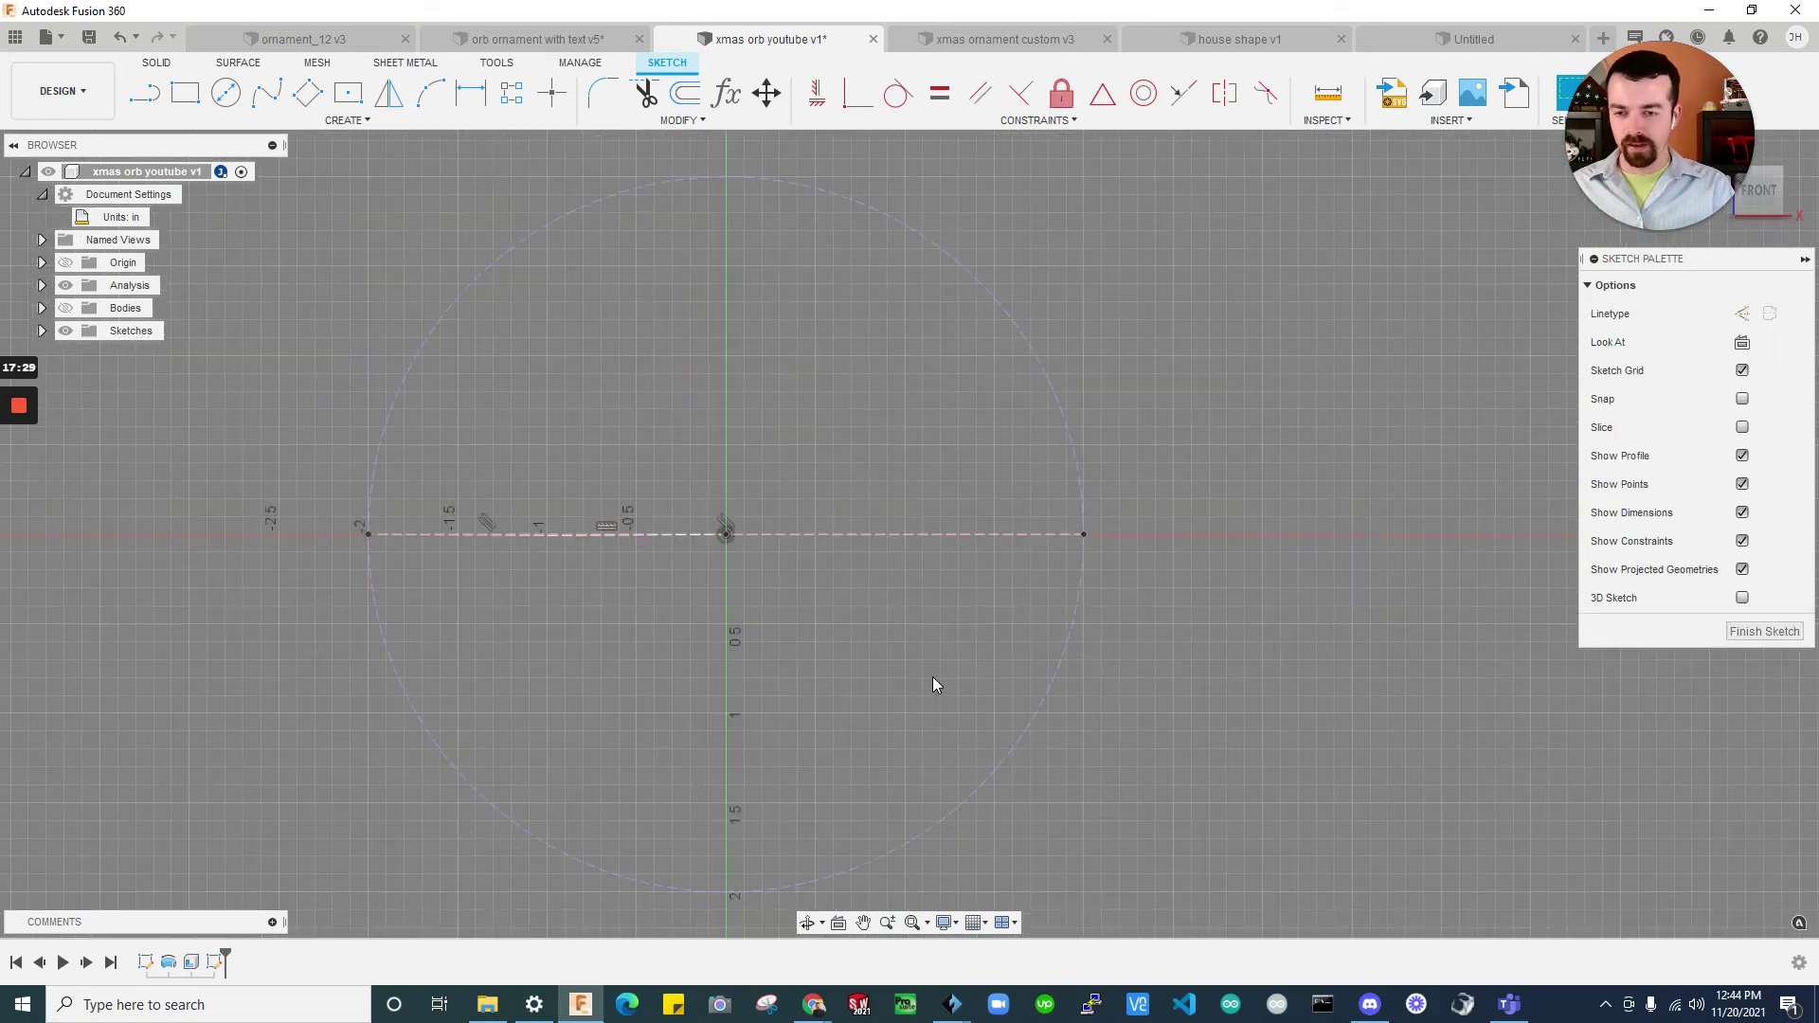
pyautogui.click(686, 94)
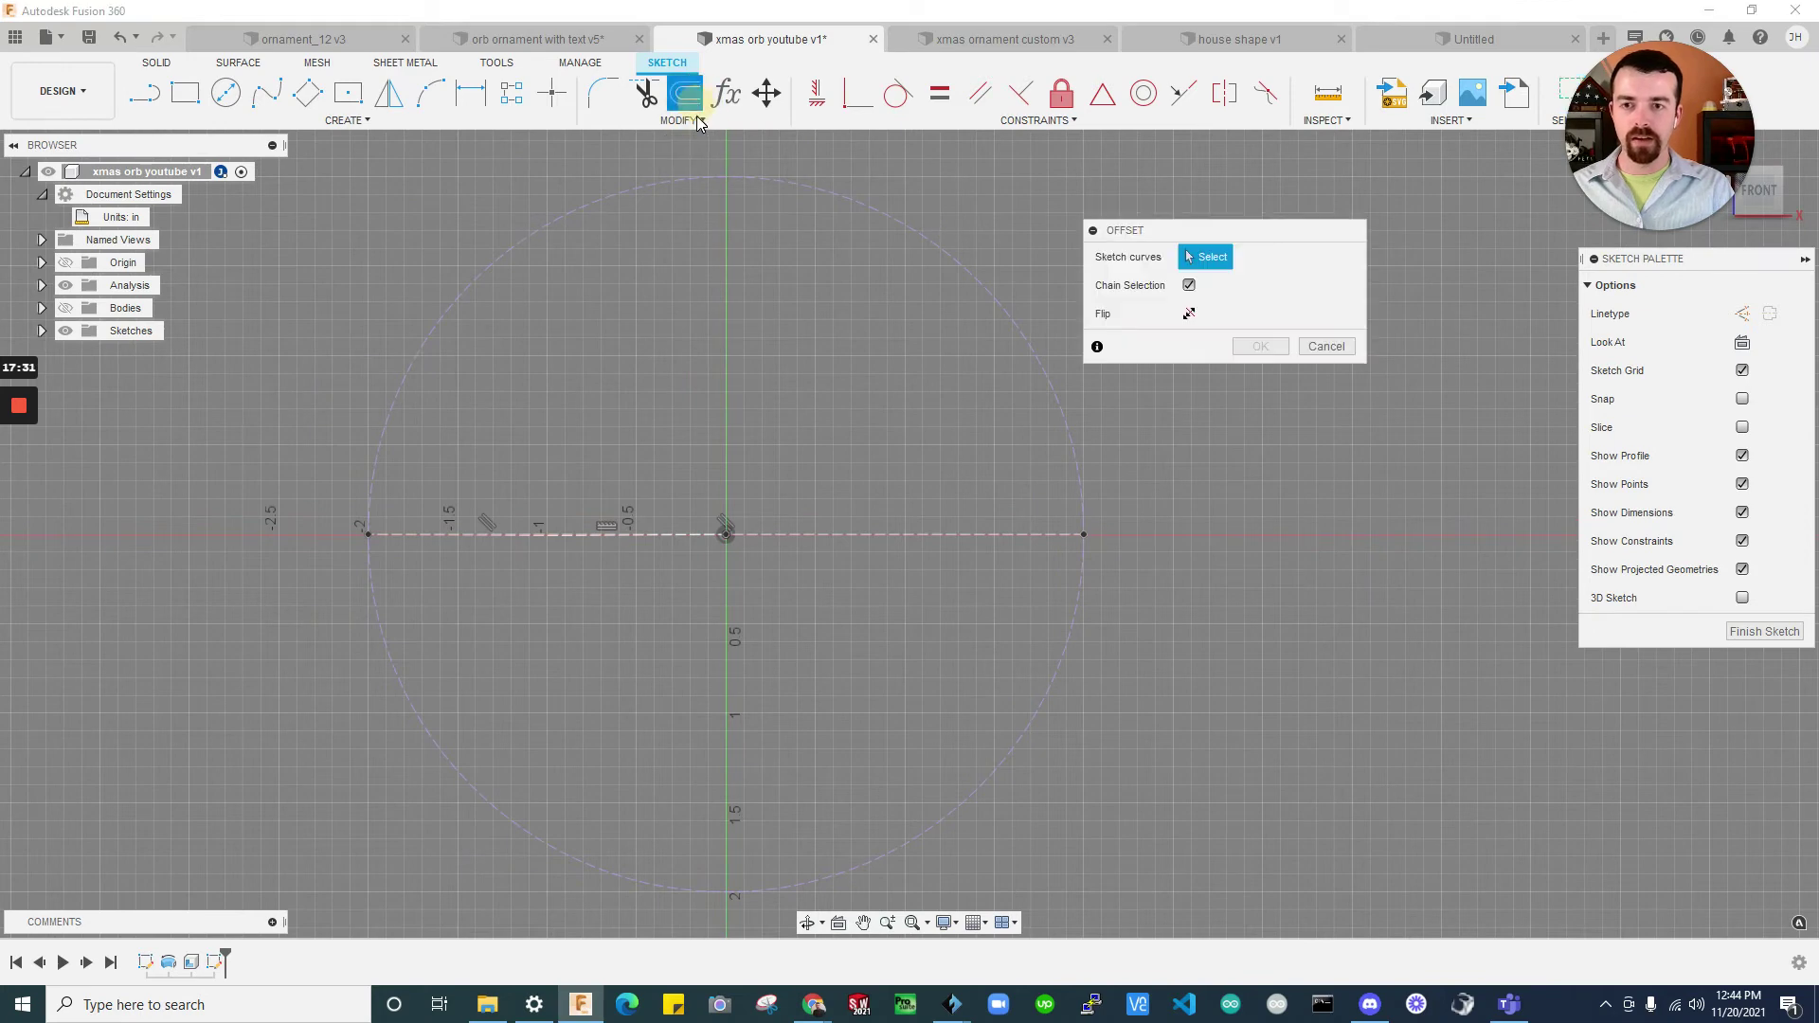
pyautogui.click(959, 534)
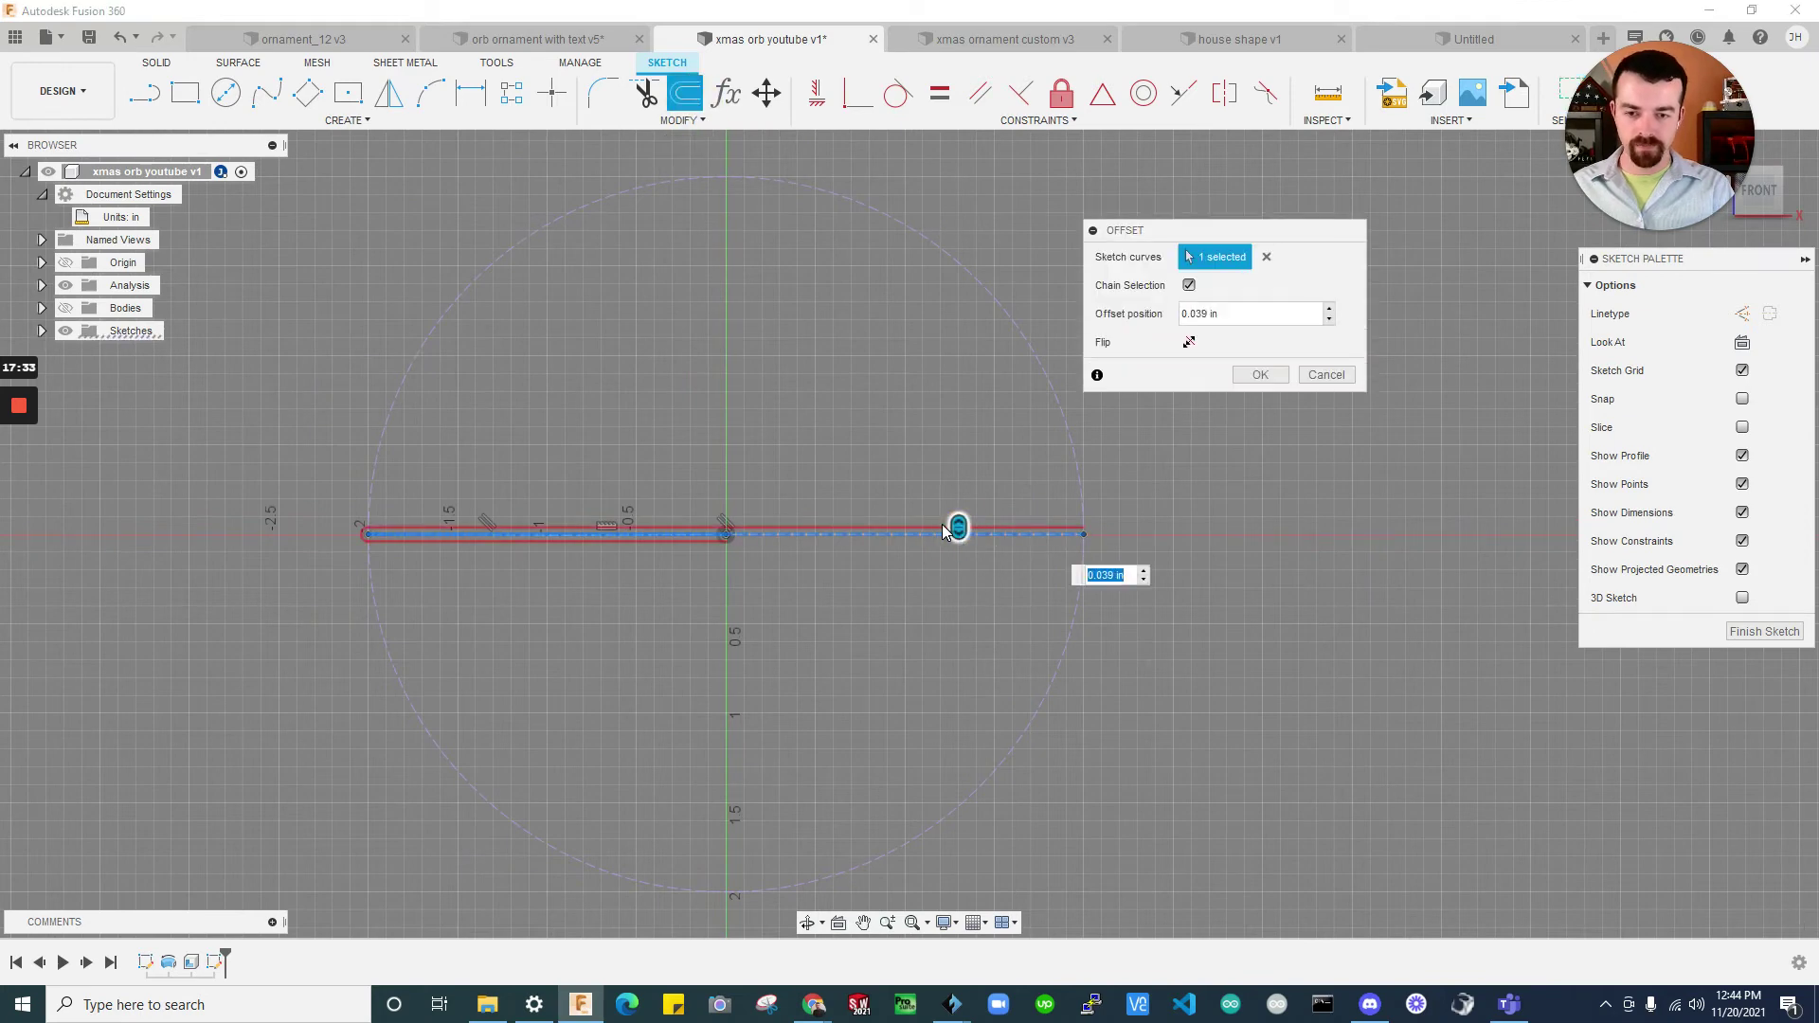
pyautogui.moveTo(959, 523); pyautogui.dragTo(961, 580)
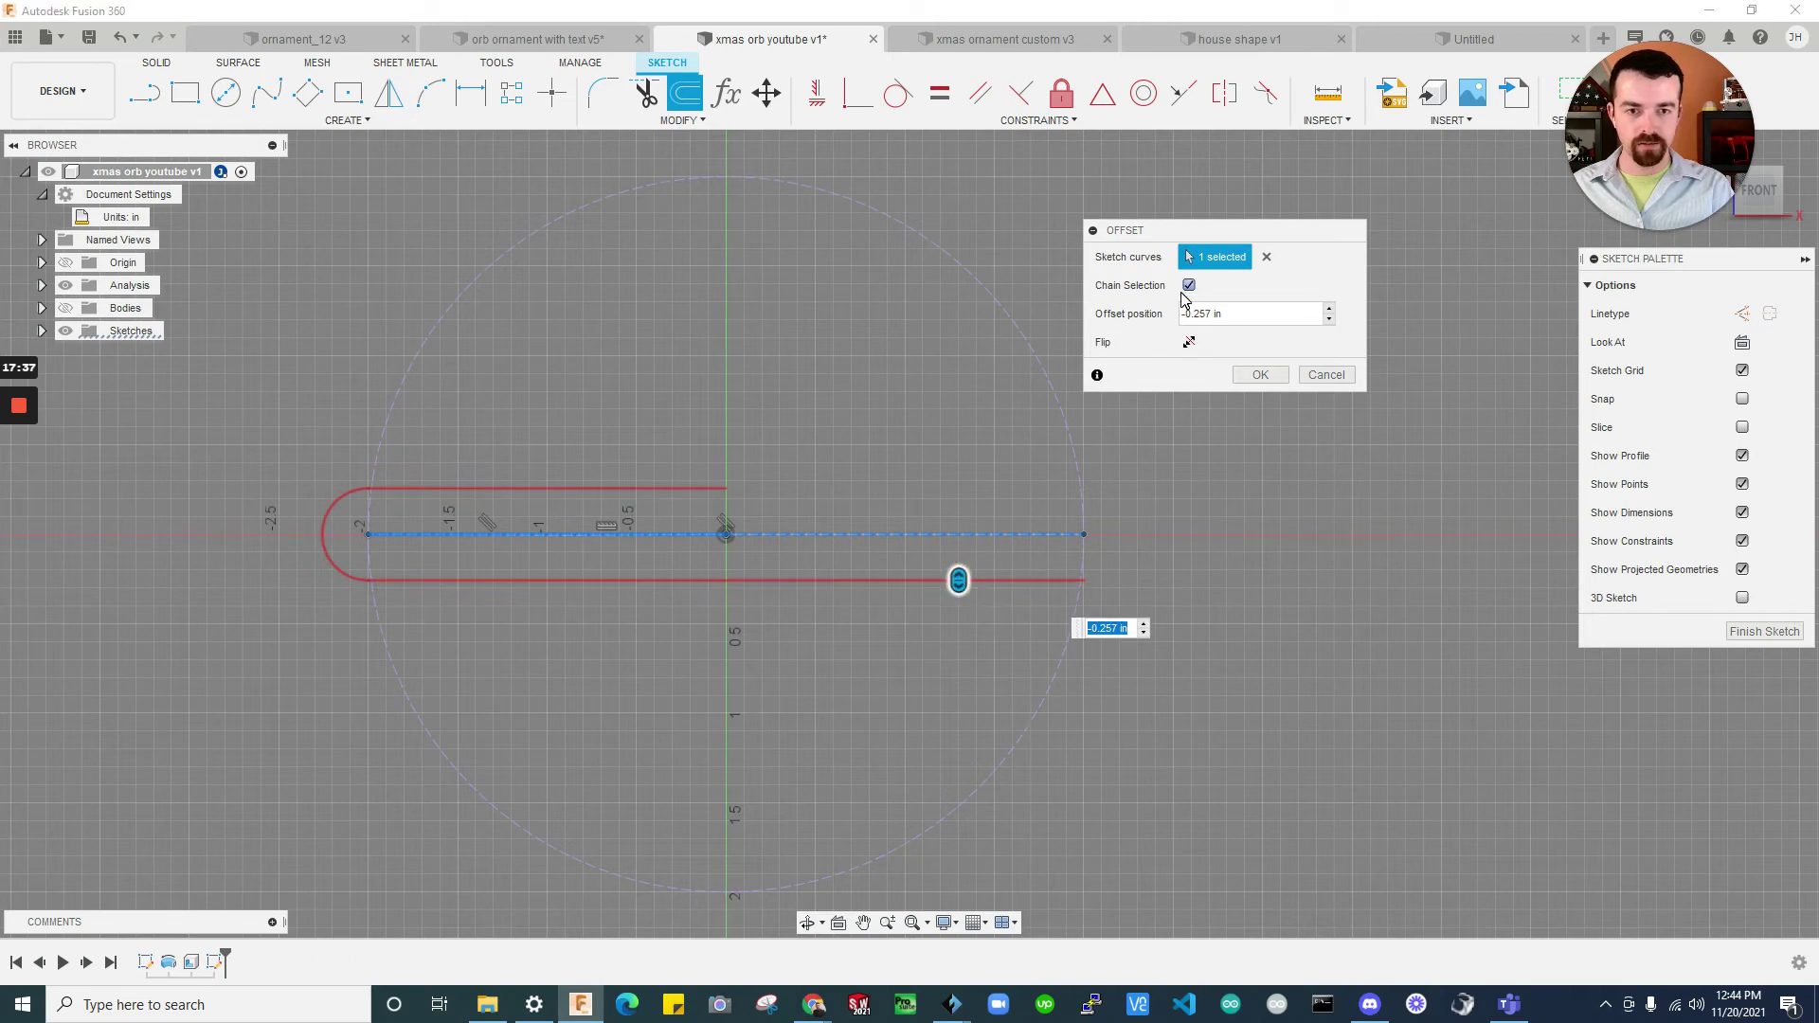
pyautogui.click(1190, 286)
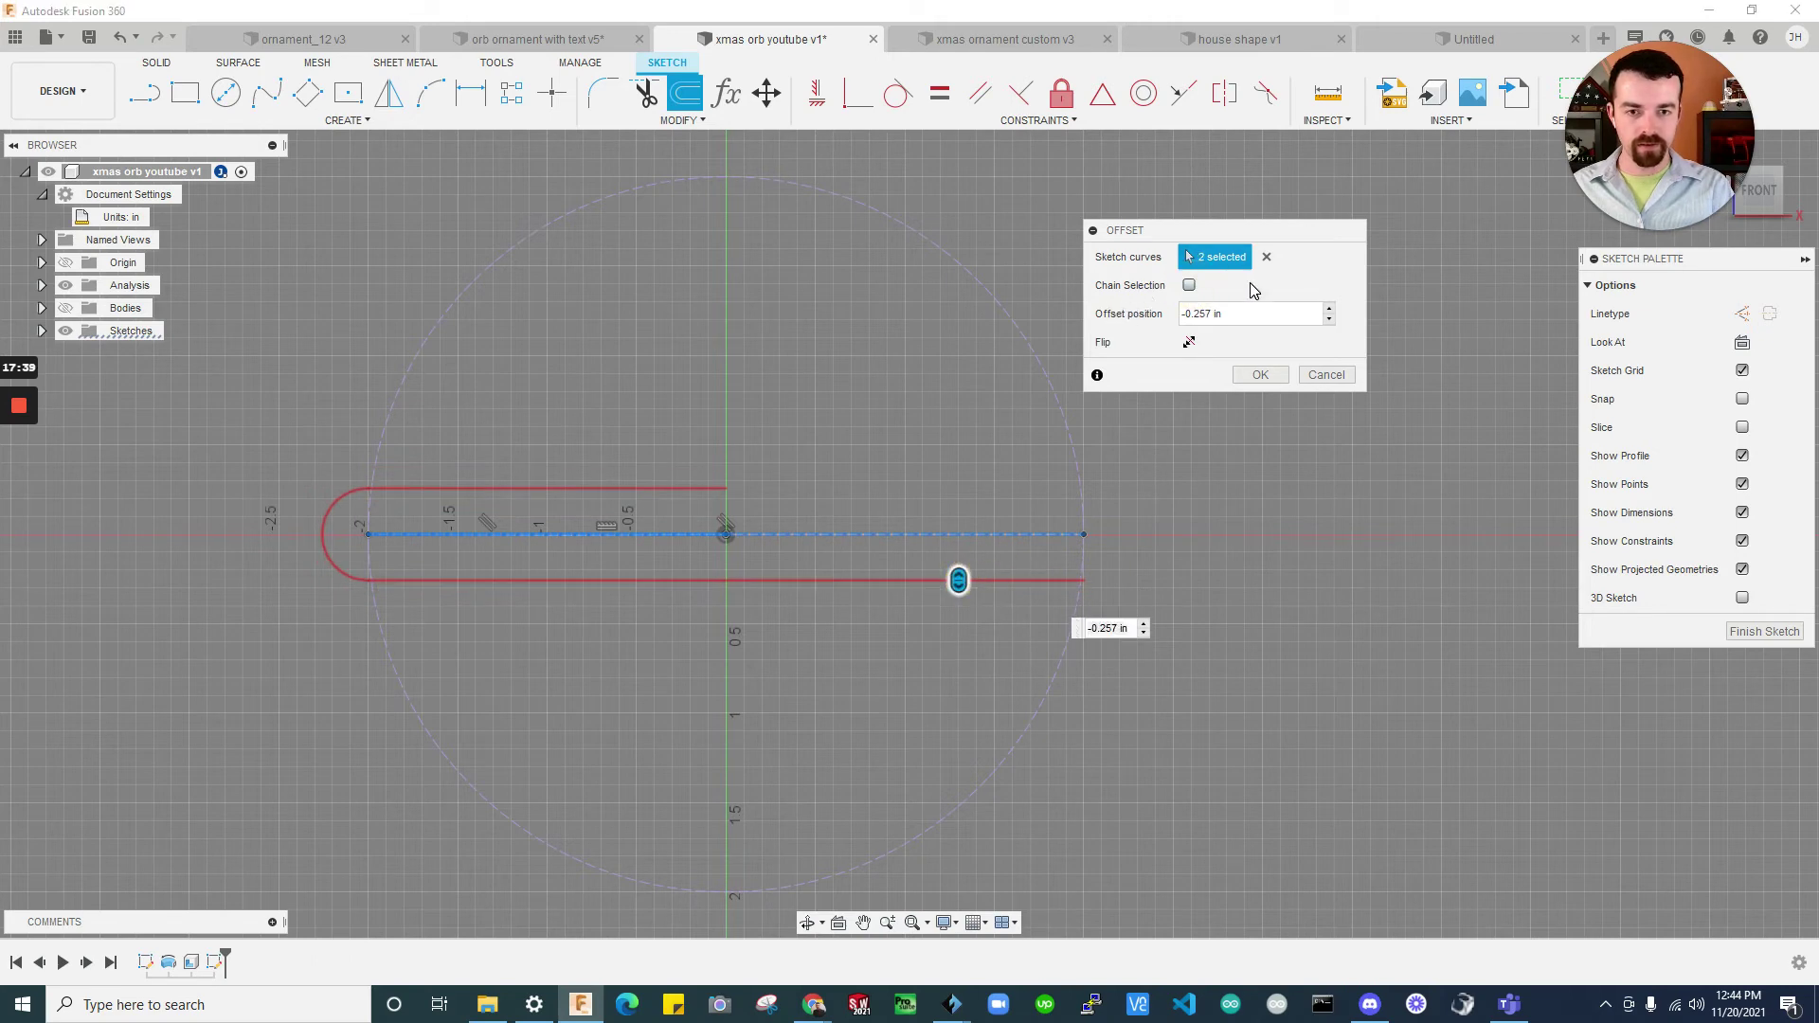
pyautogui.click(1323, 377)
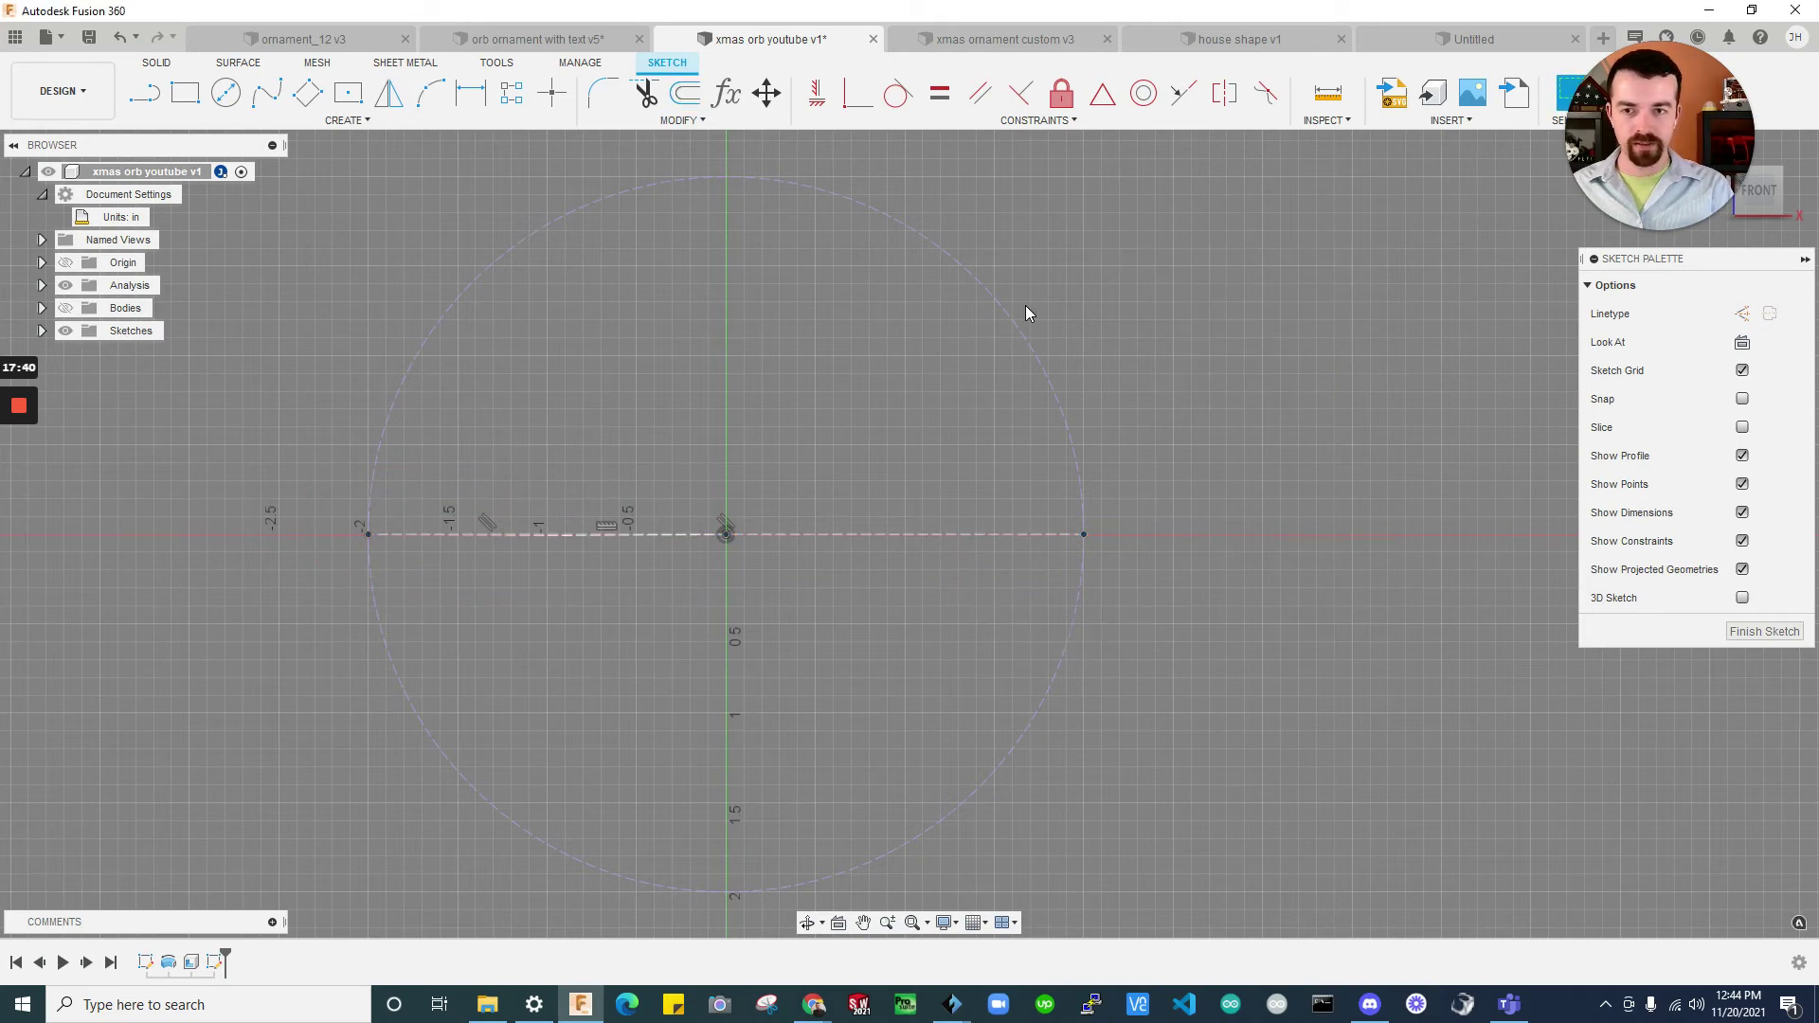
# Offset only the full horizontal diameter line downward by 0.1 in with chain selection off, and move its dimension outside the circle
pyautogui.click(692, 105)
pyautogui.click(1188, 286)
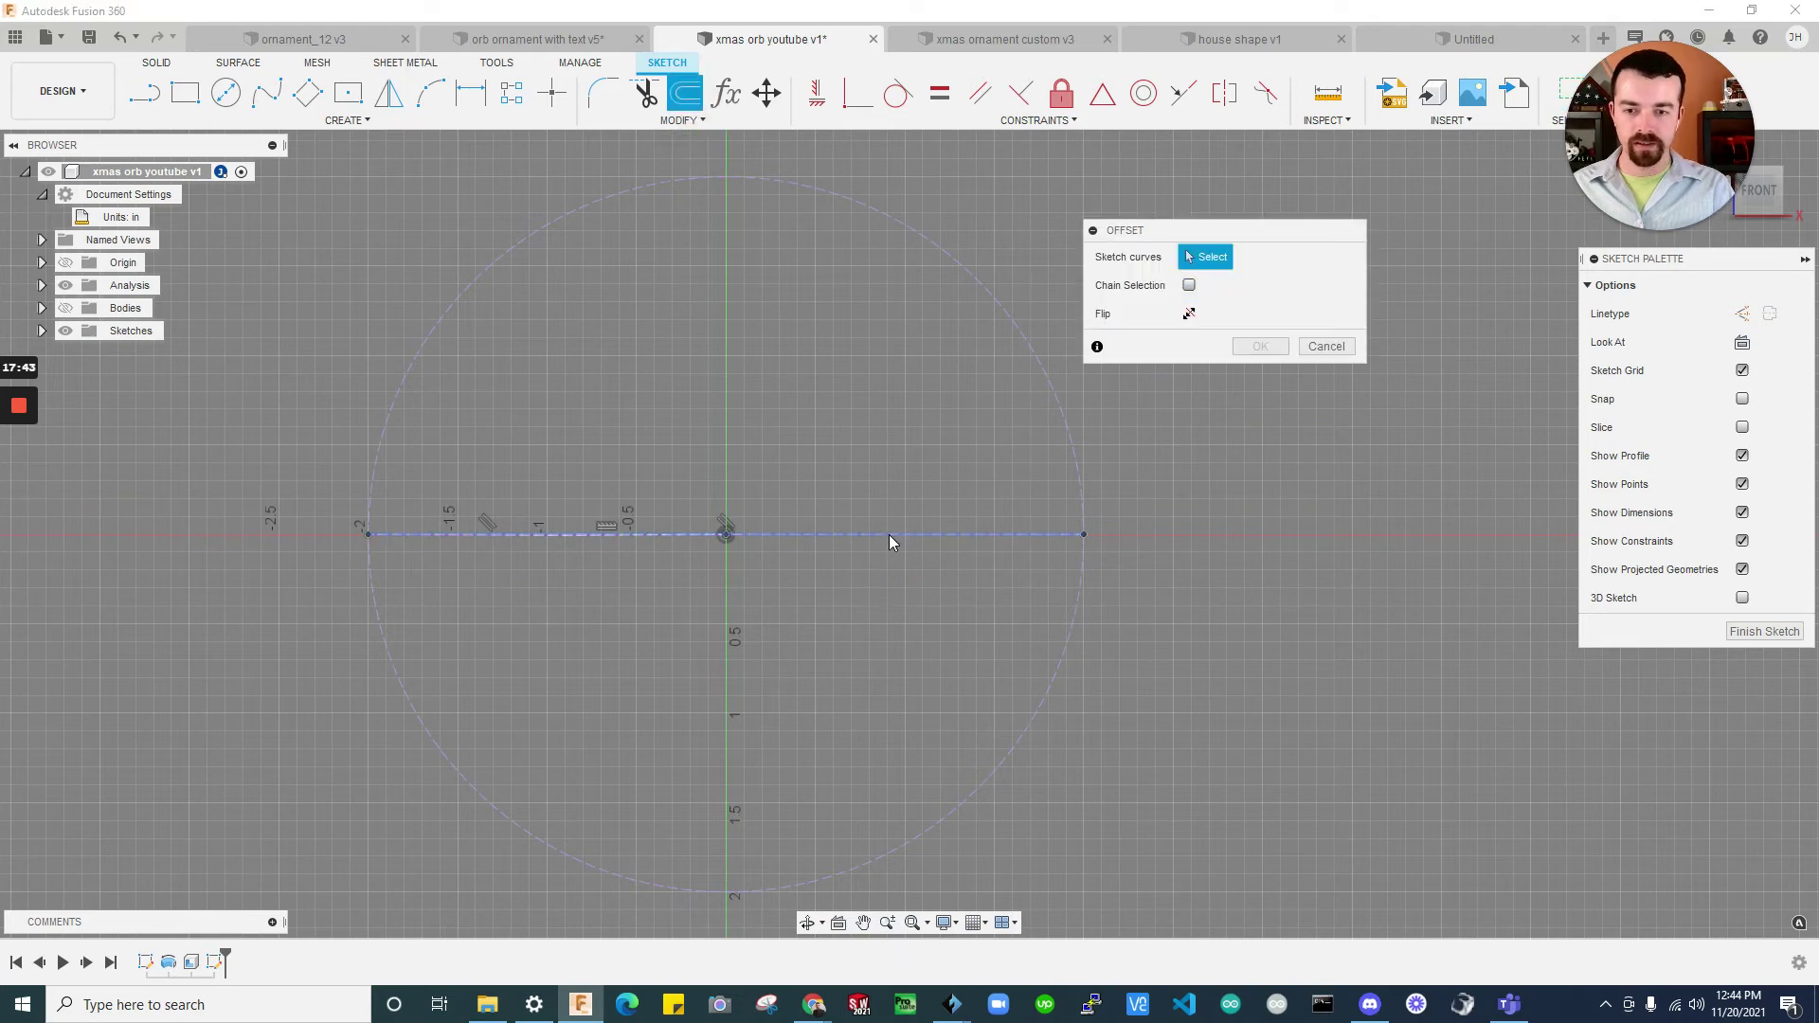
pyautogui.click(898, 530)
pyautogui.moveTo(895, 523); pyautogui.dragTo(892, 565)
pyautogui.write('-0.1')
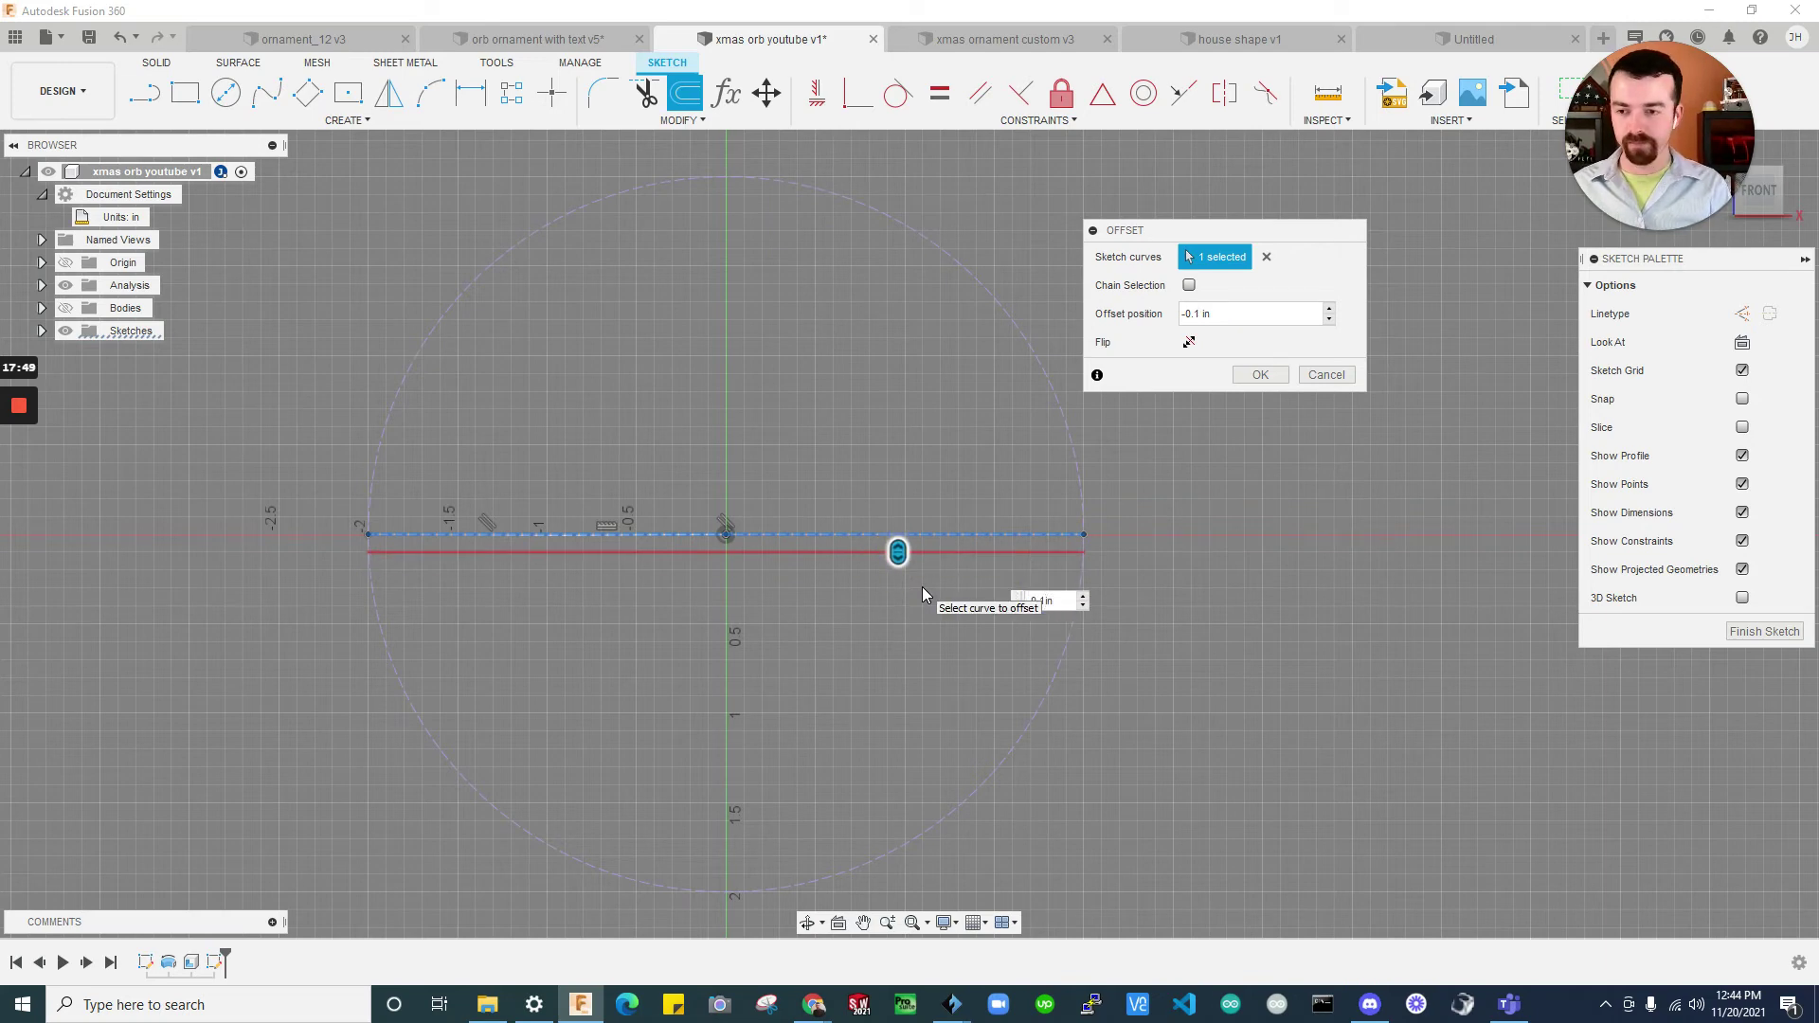
pyautogui.press('Return')
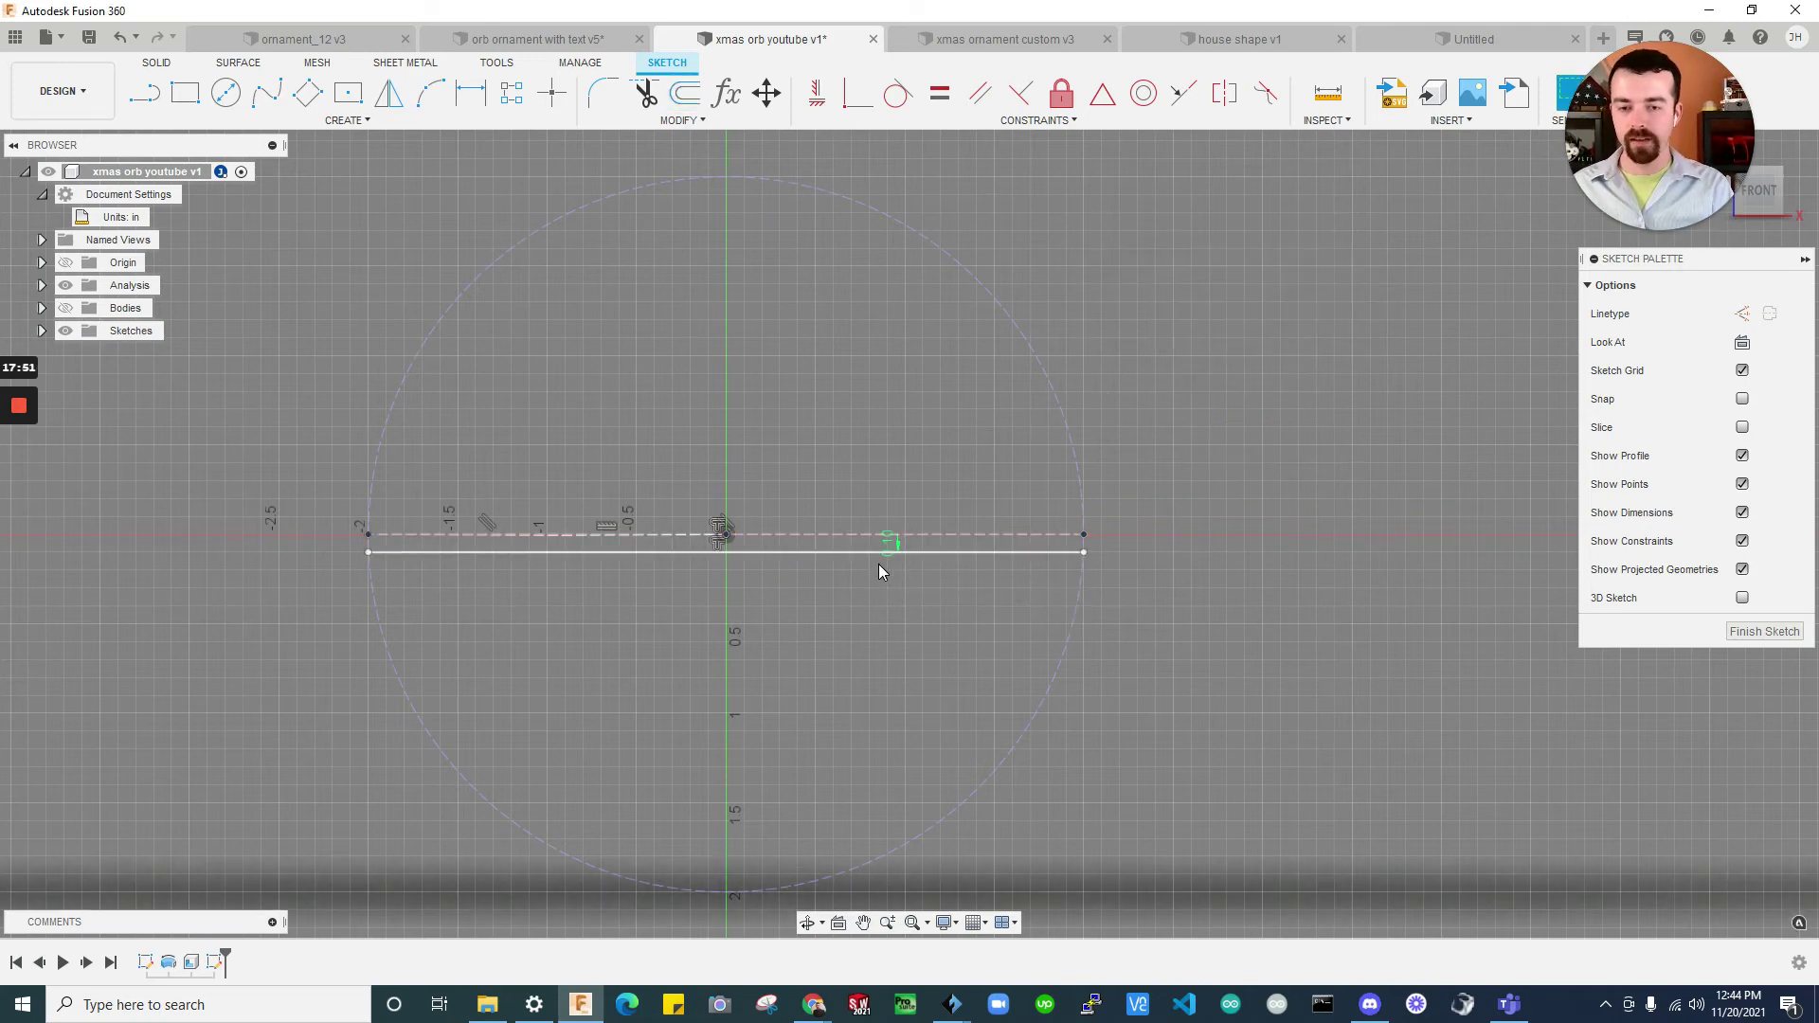
pyautogui.moveTo(1127, 266); pyautogui.dragTo(1127, 268)
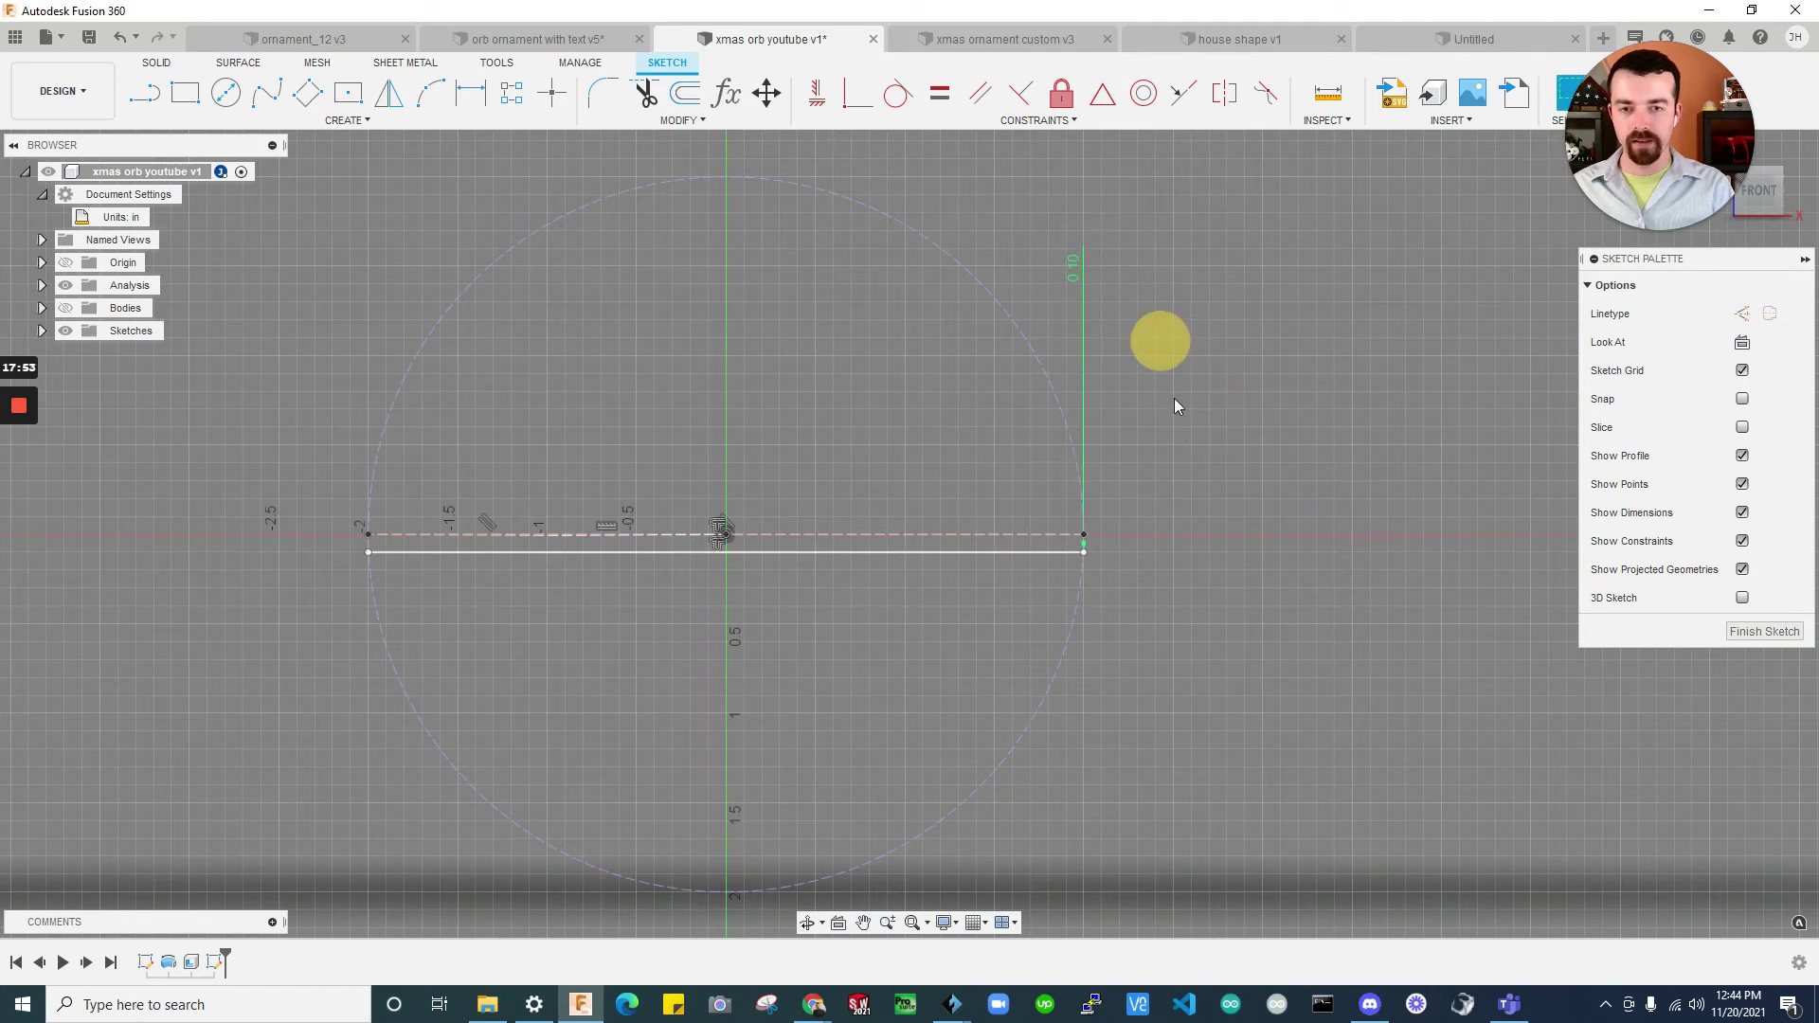
# Start a text-on-path object along the solid line offset below the circle's horizontal diameter
pyautogui.click(347, 120)
pyautogui.click(220, 369)
pyautogui.press('Escape')
pyautogui.click(301, 127)
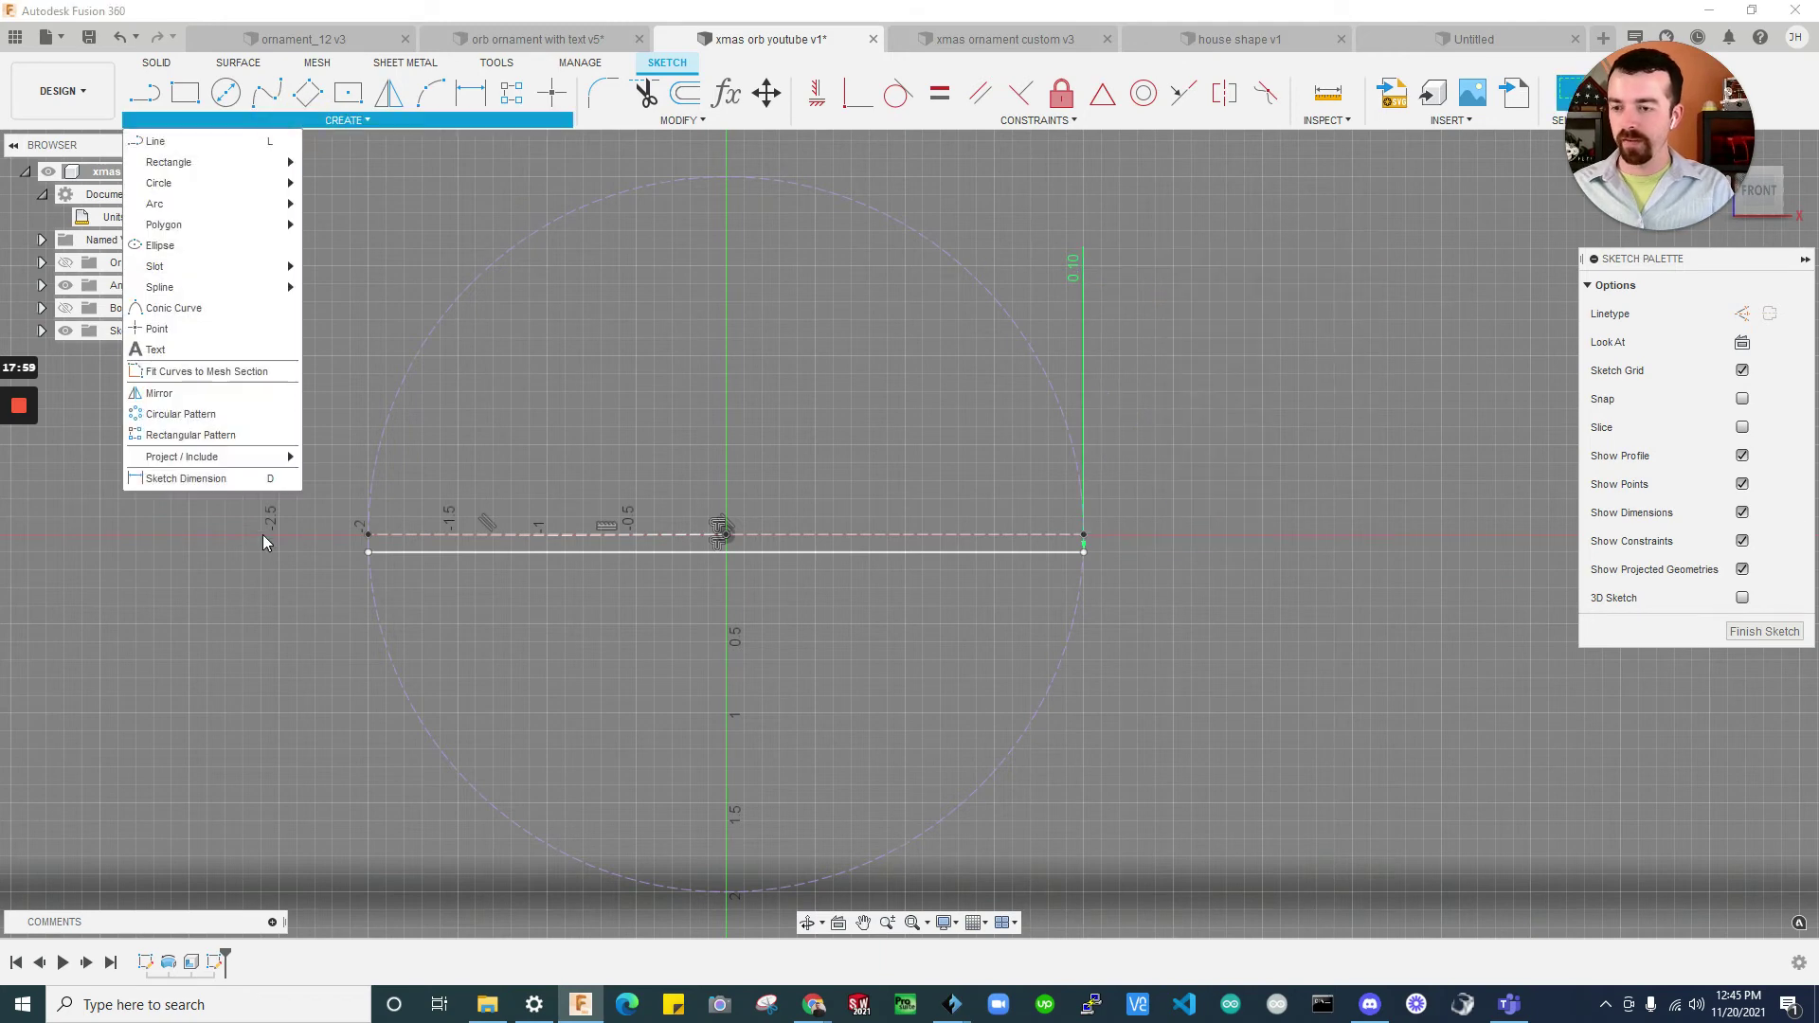
pyautogui.click(249, 344)
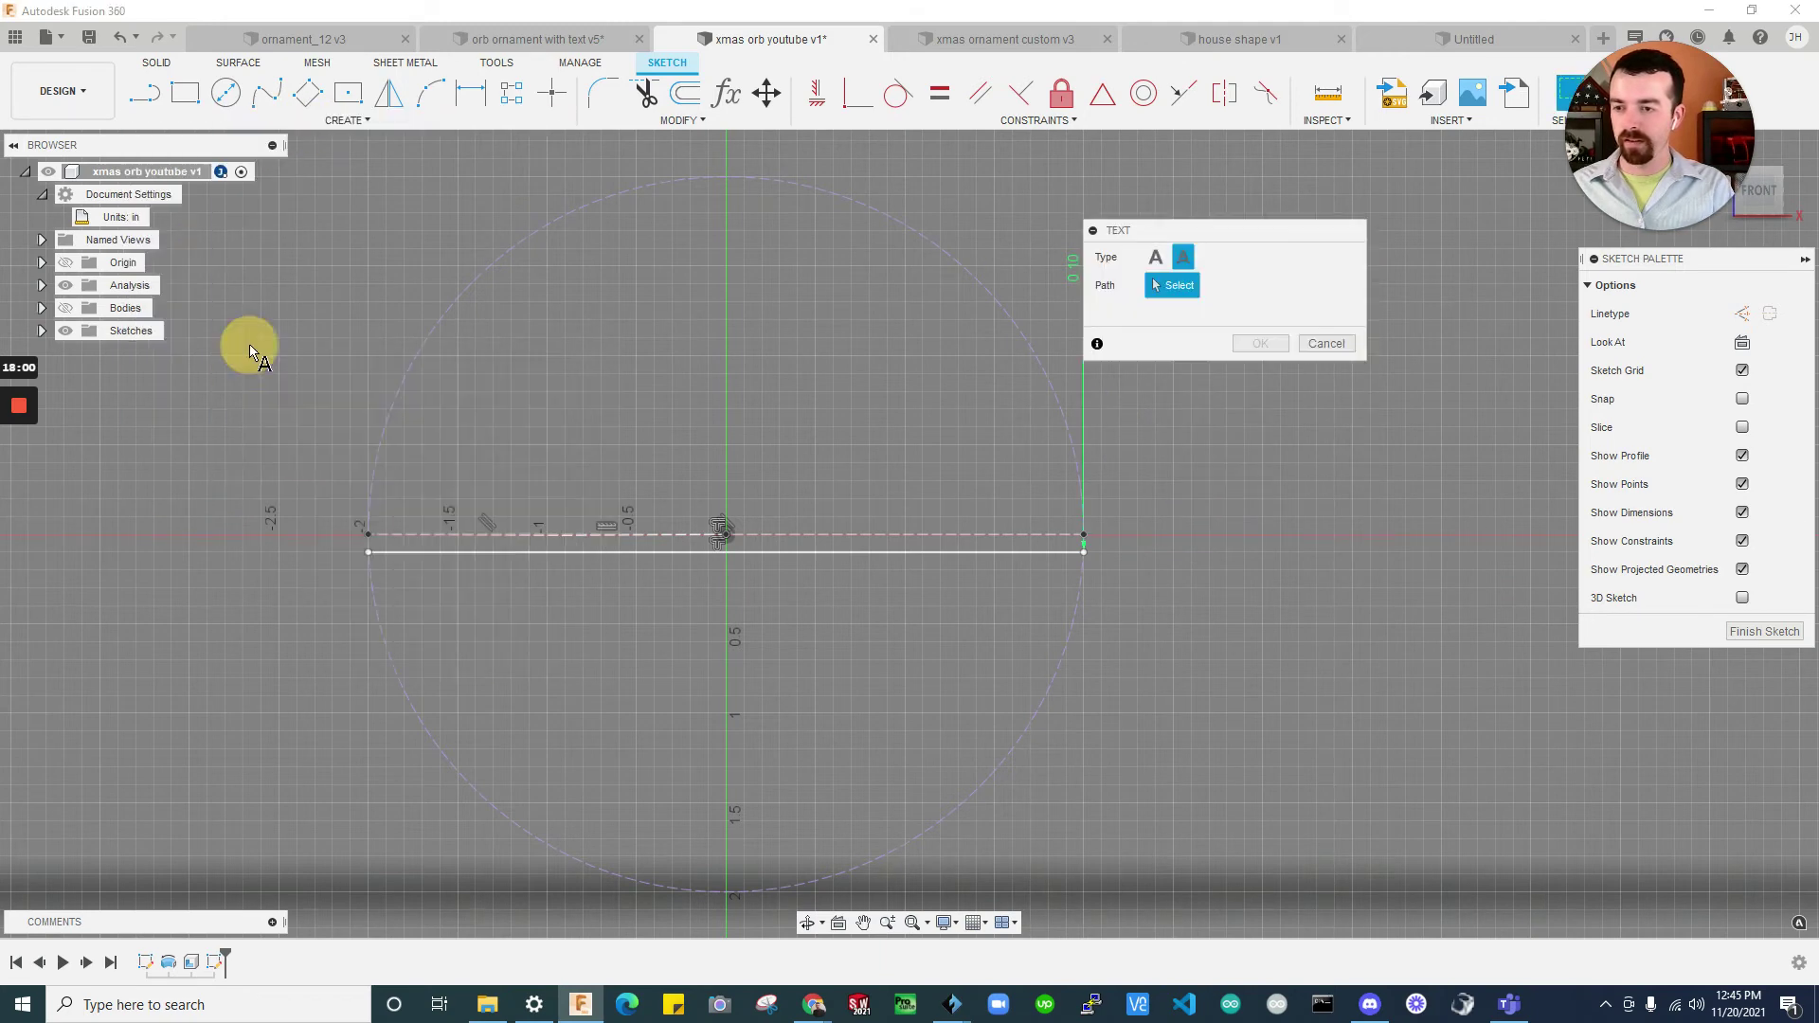
pyautogui.click(619, 553)
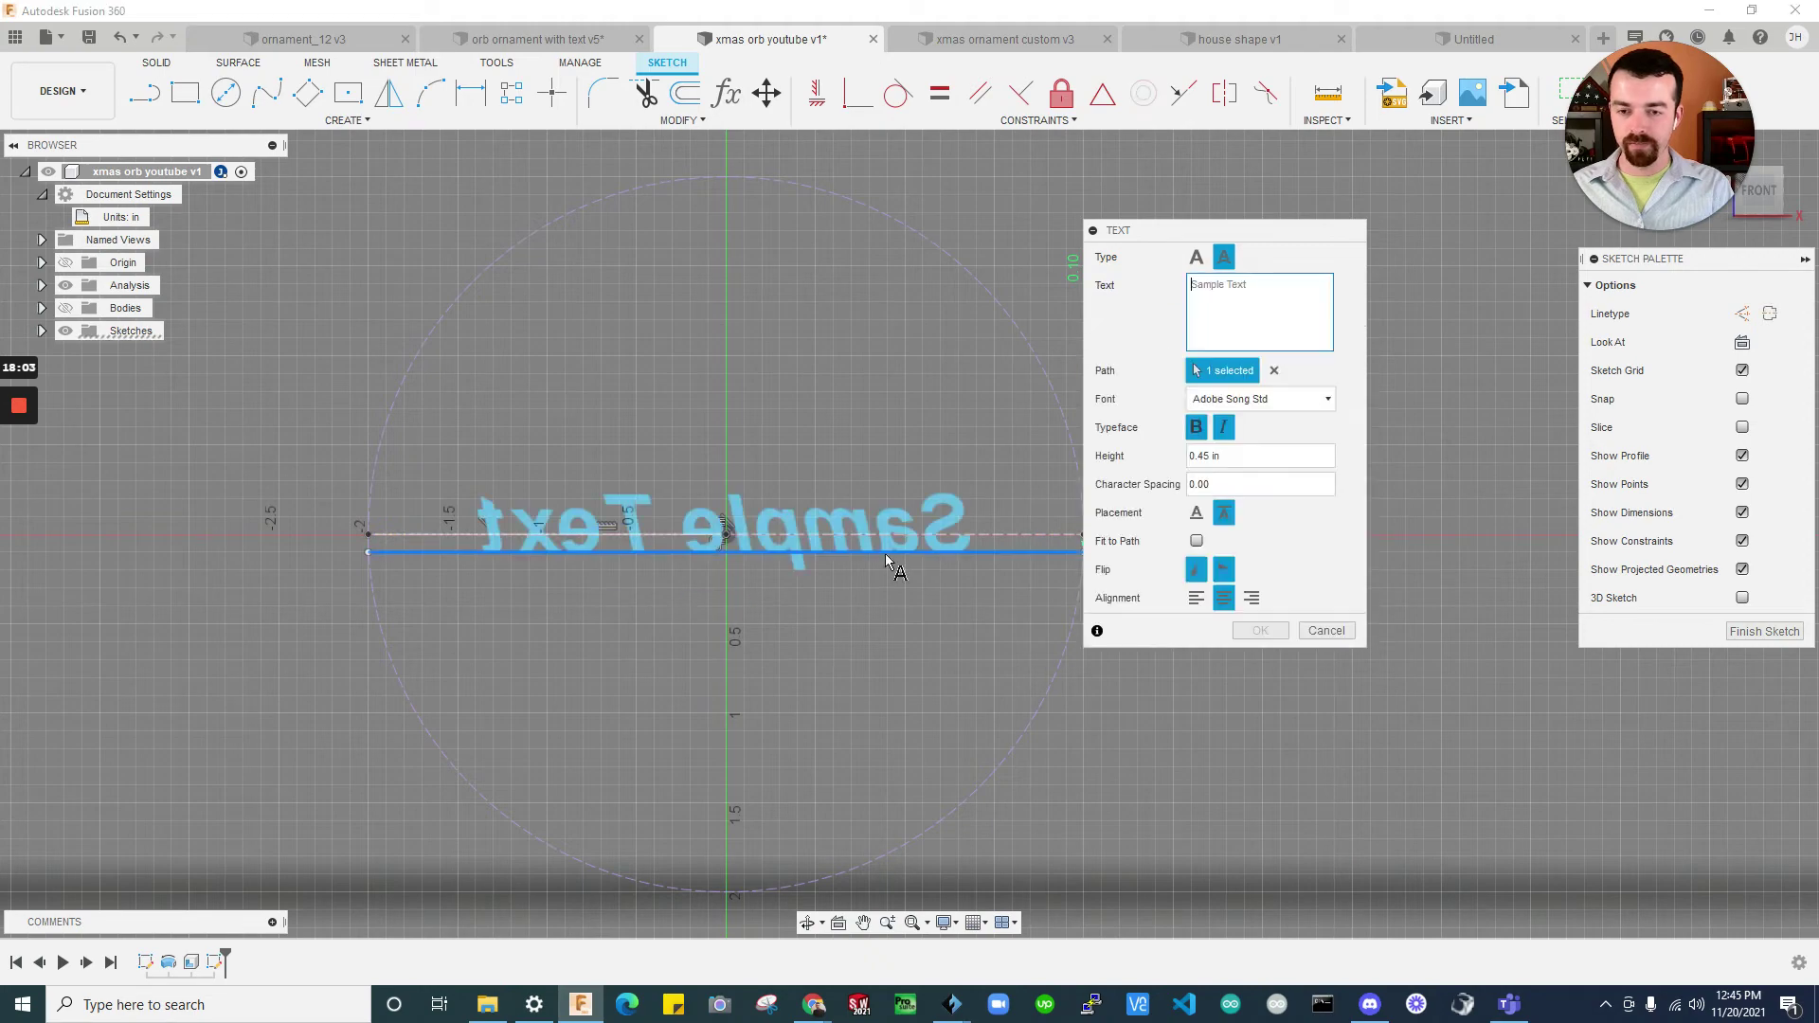
pyautogui.moveTo(852, 559)
pyautogui.keyDown('shift'); pyautogui.mouseDown(button='middle')
pyautogui.moveTo(906, 559)
pyautogui.moveTo(838, 563)
pyautogui.mouseUp(button='middle'); pyautogui.keyUp('shift')
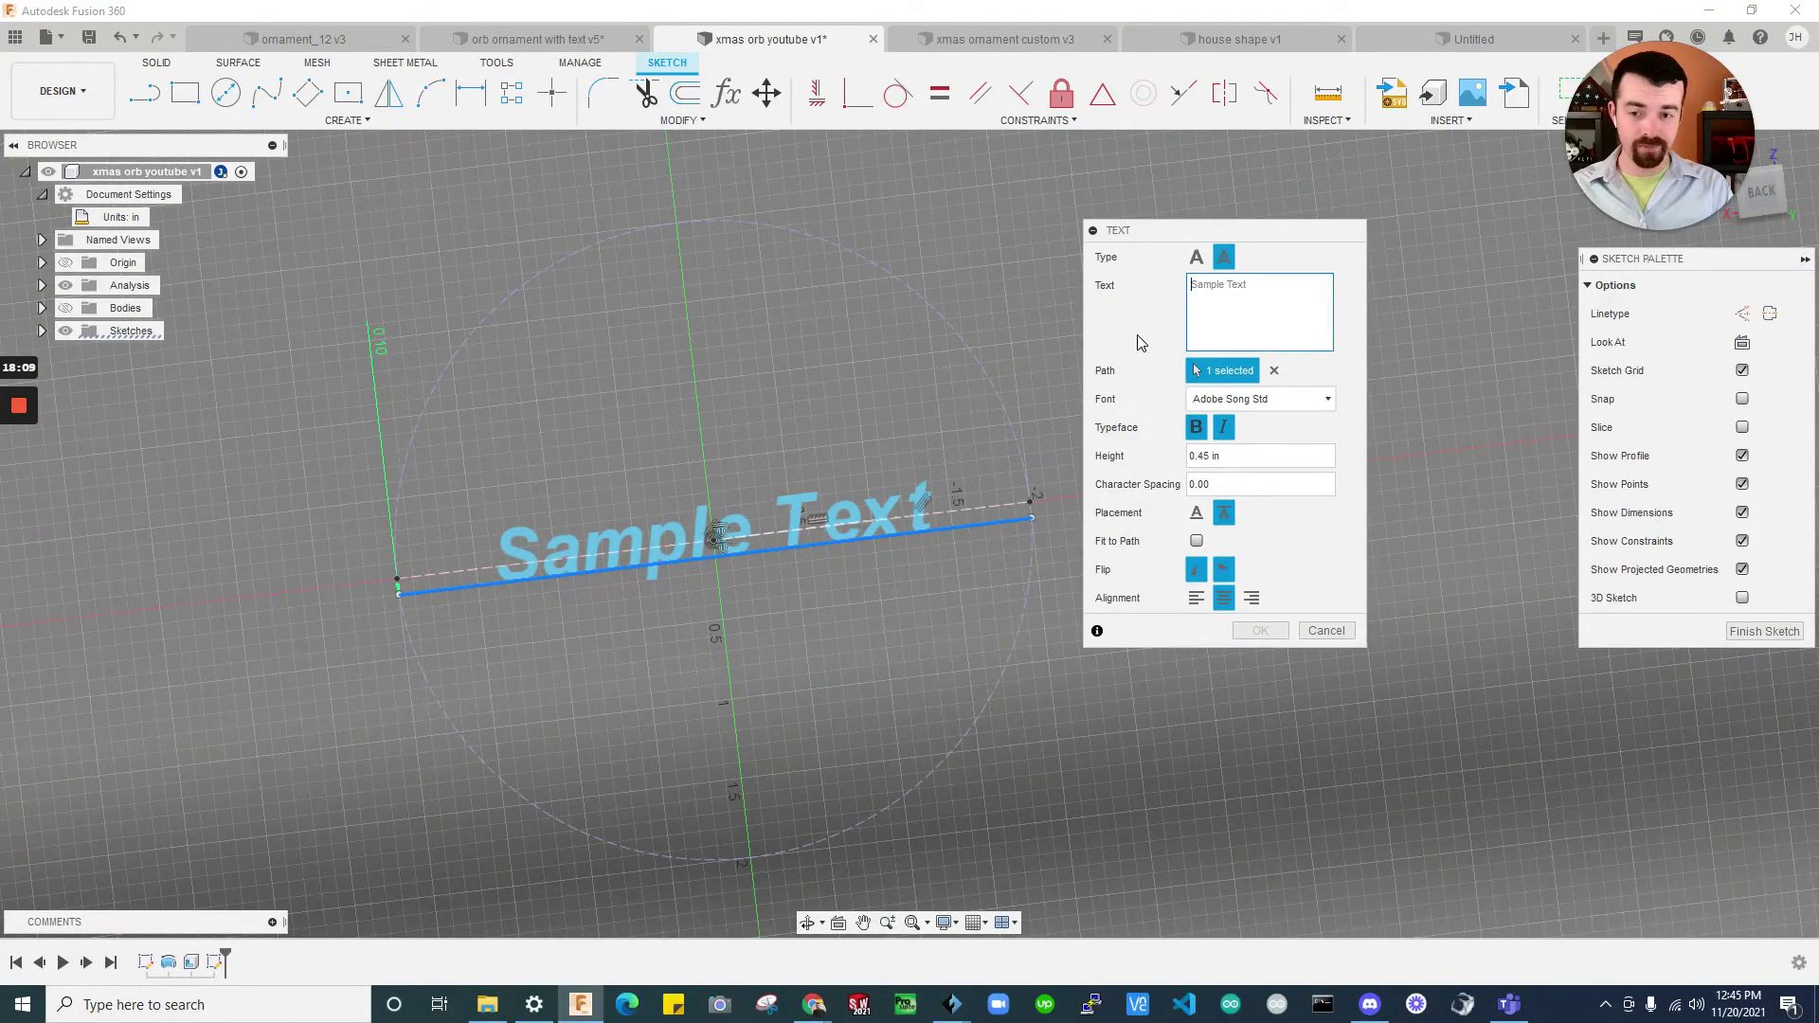
# Flip the path text horizontally so it reads correctly from the front of the orb
pyautogui.moveTo(764, 464)
pyautogui.keyDown('shift'); pyautogui.mouseDown(button='middle')
pyautogui.moveTo(1226, 617)
pyautogui.moveTo(1203, 577)
pyautogui.mouseUp(button='middle'); pyautogui.keyUp('shift')
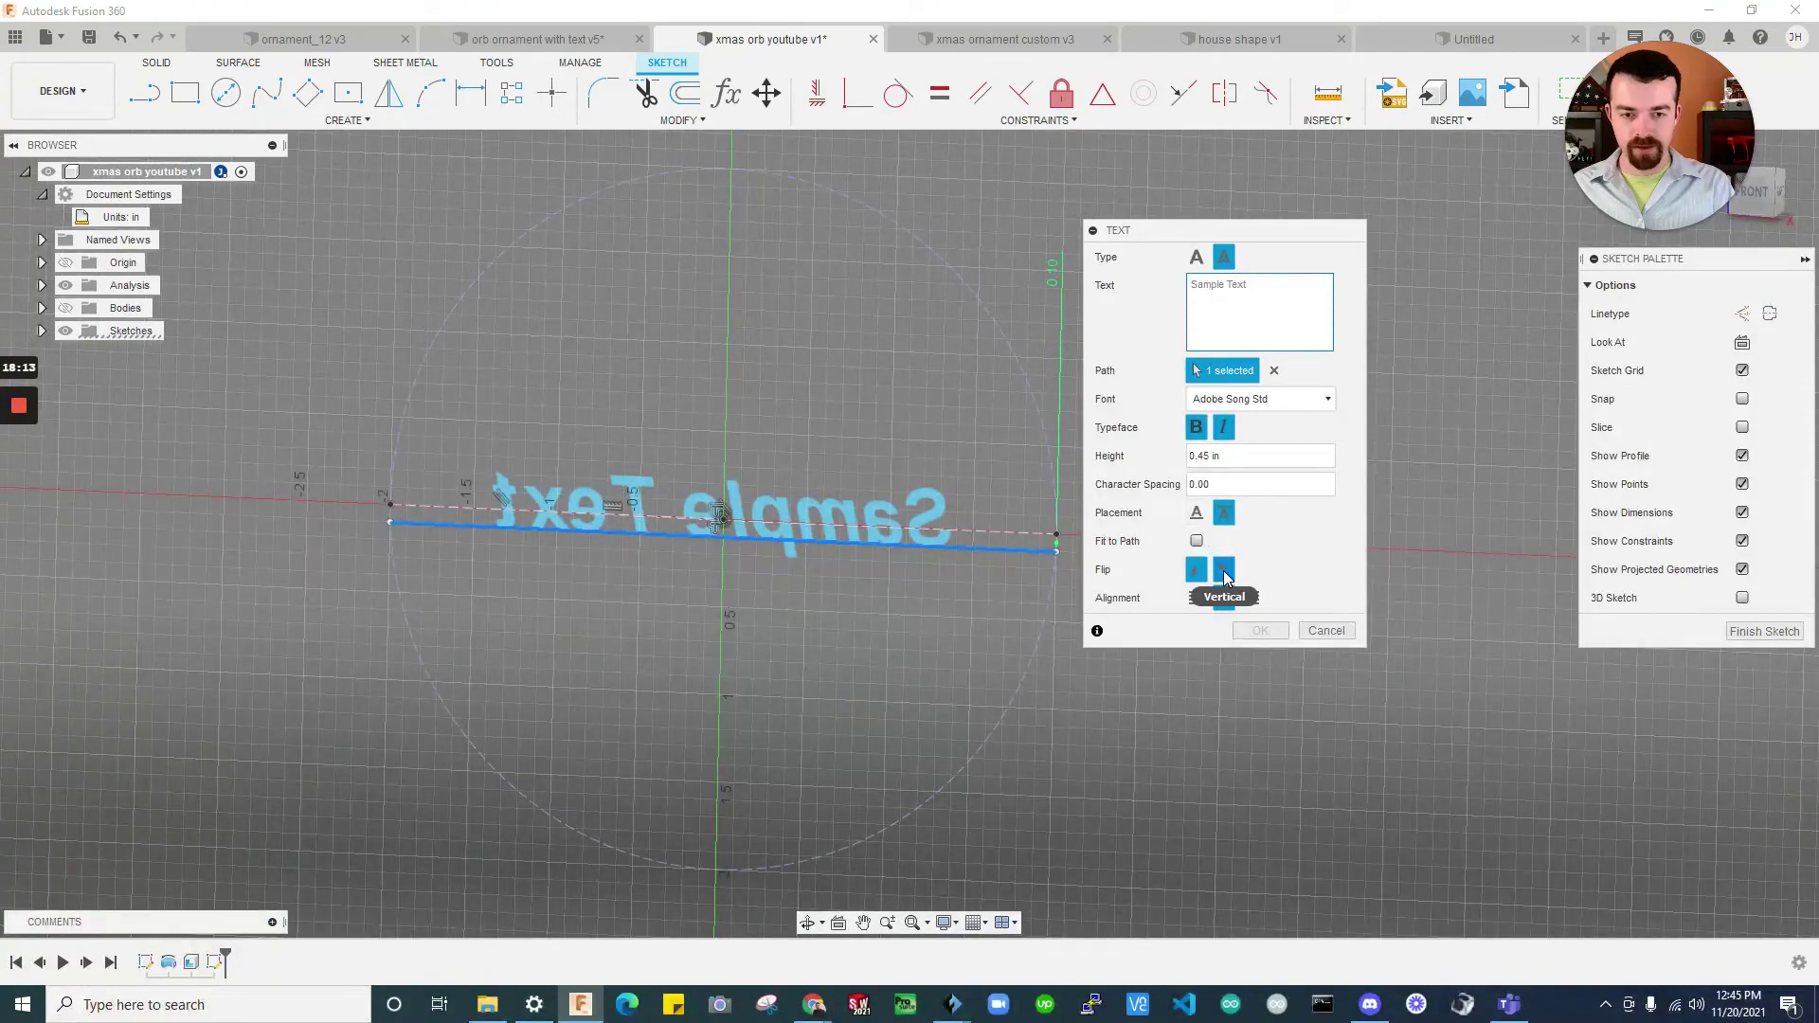
pyautogui.click(1224, 571)
pyautogui.click(1224, 570)
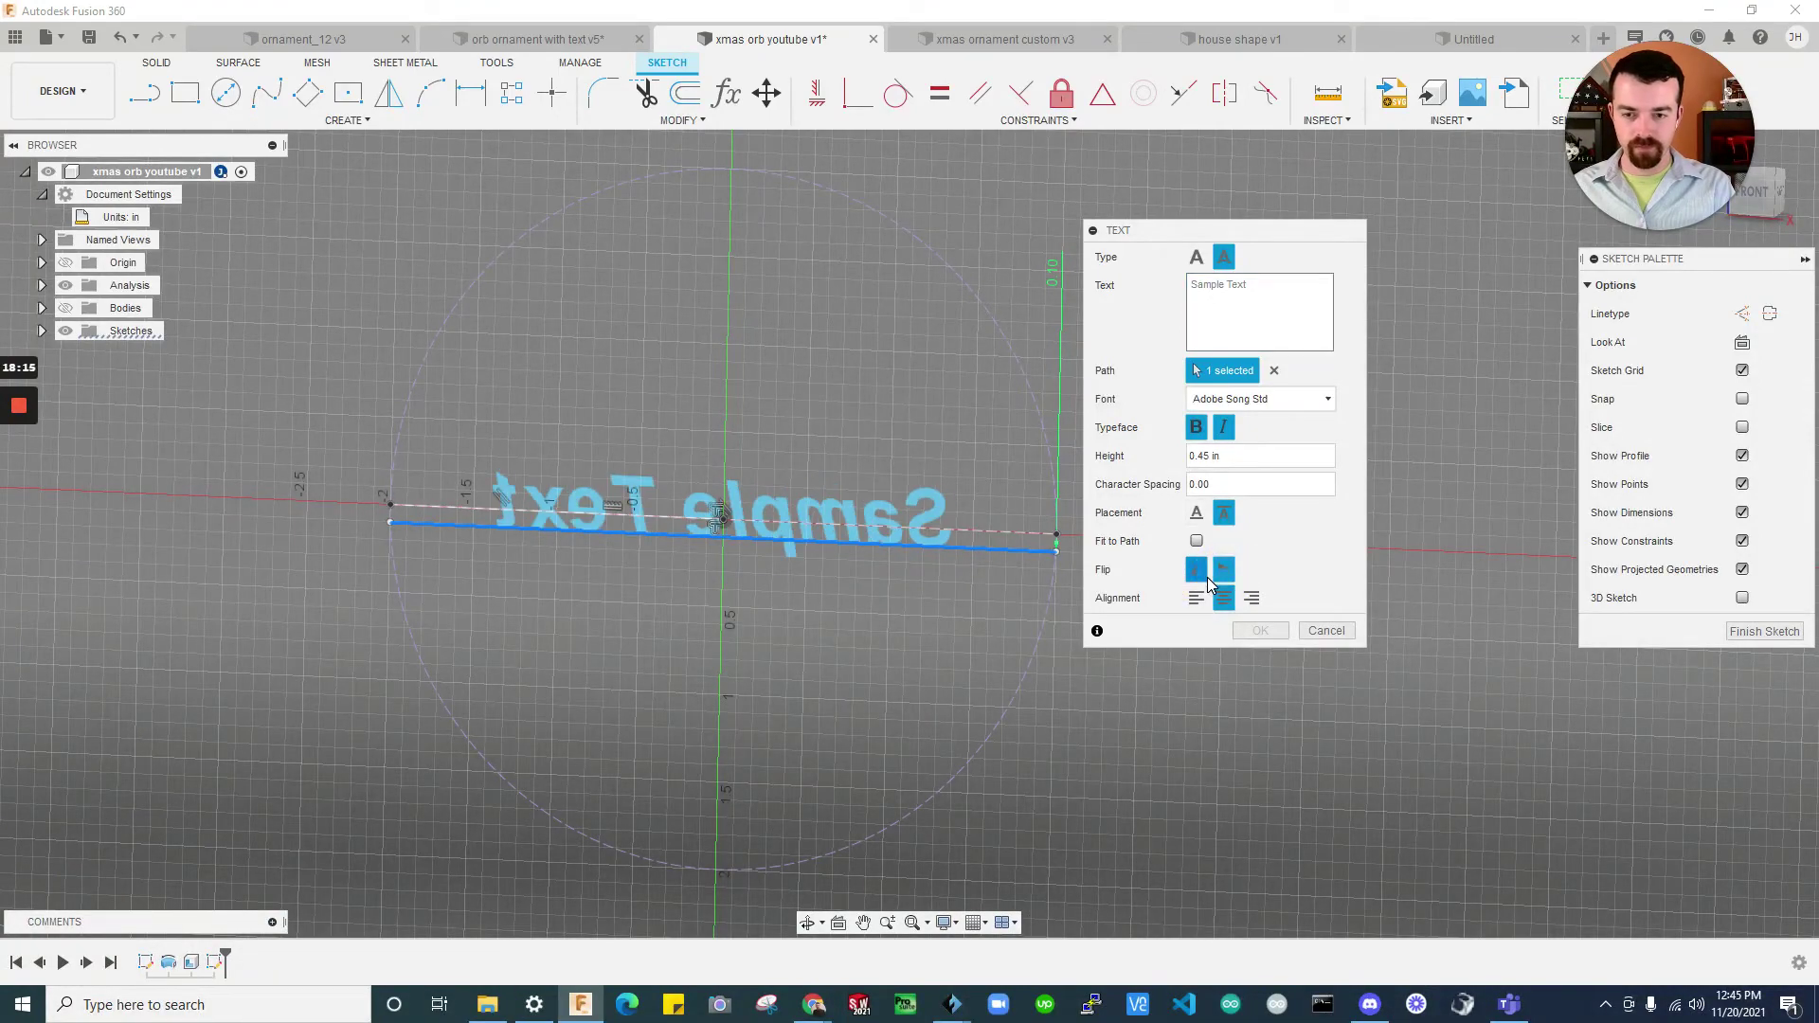
pyautogui.click(1195, 569)
pyautogui.keyDown('shift'); pyautogui.moveTo(826, 559); pyautogui.dragTo(1117, 360, button='middle'); pyautogui.keyUp('shift')
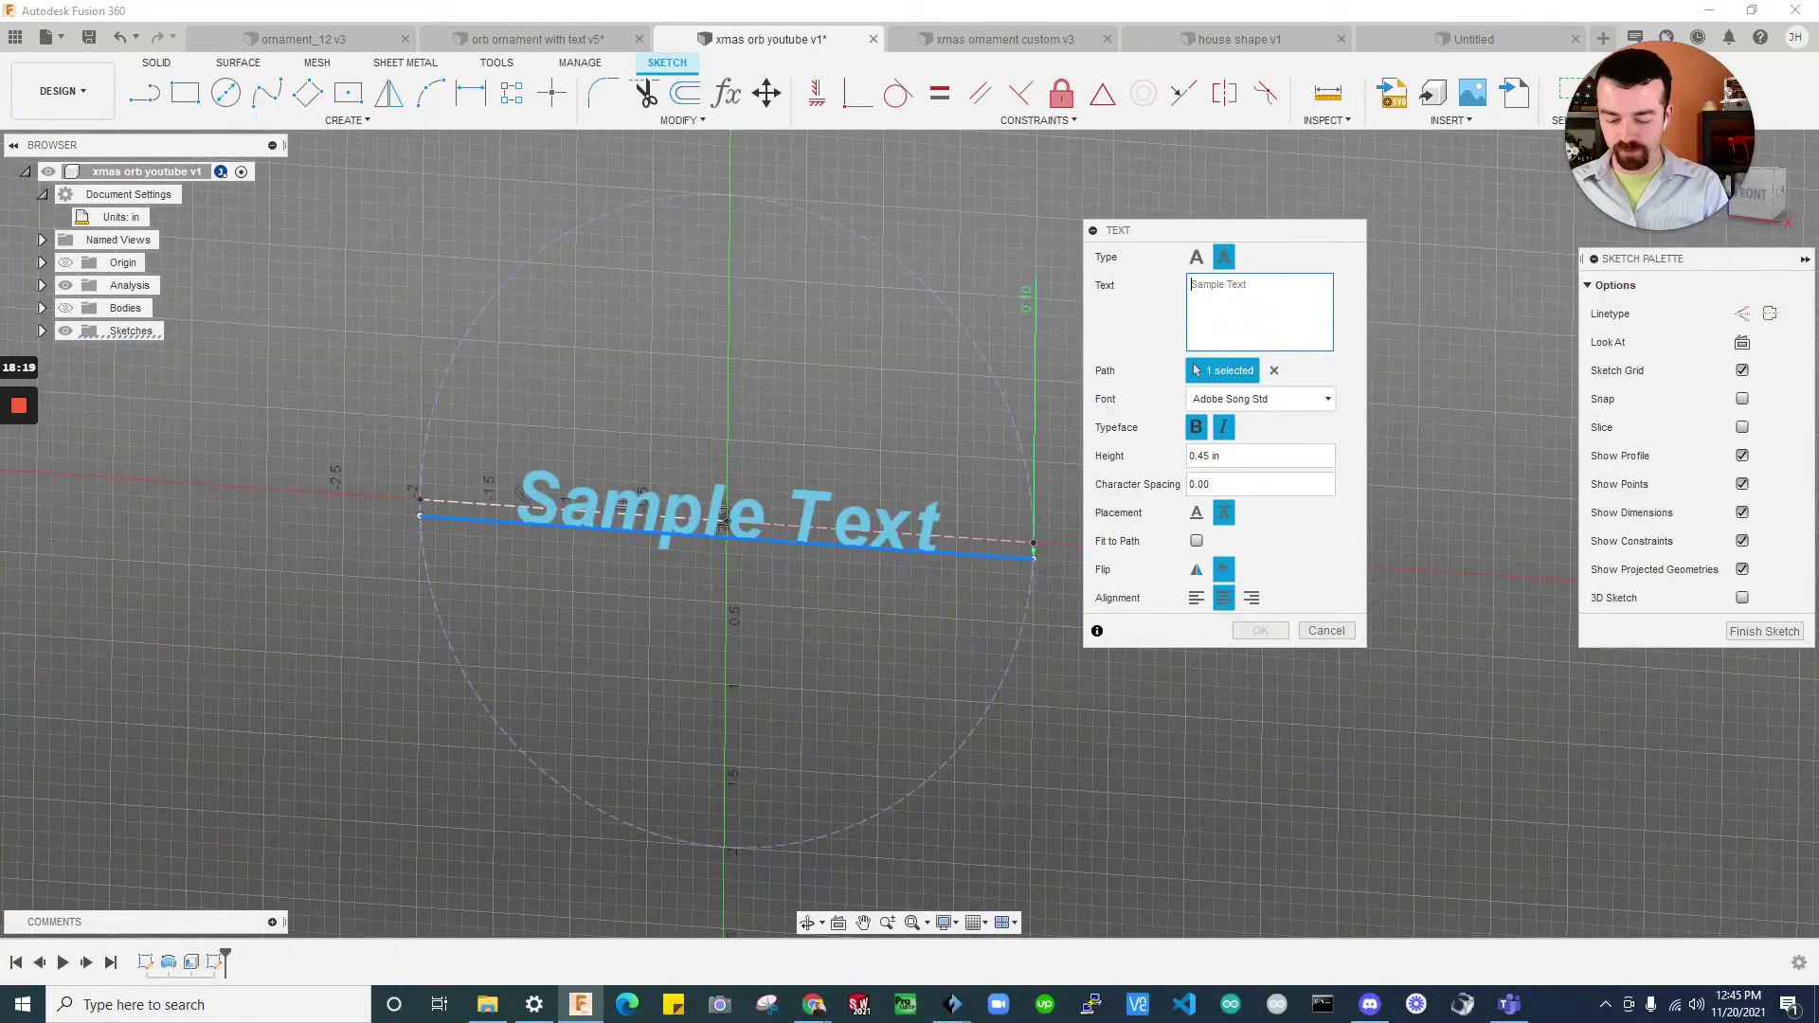
# Enter YOUTUBE as the path text, confirm it, and finish the sketch
pyautogui.write('YOUTUBE')
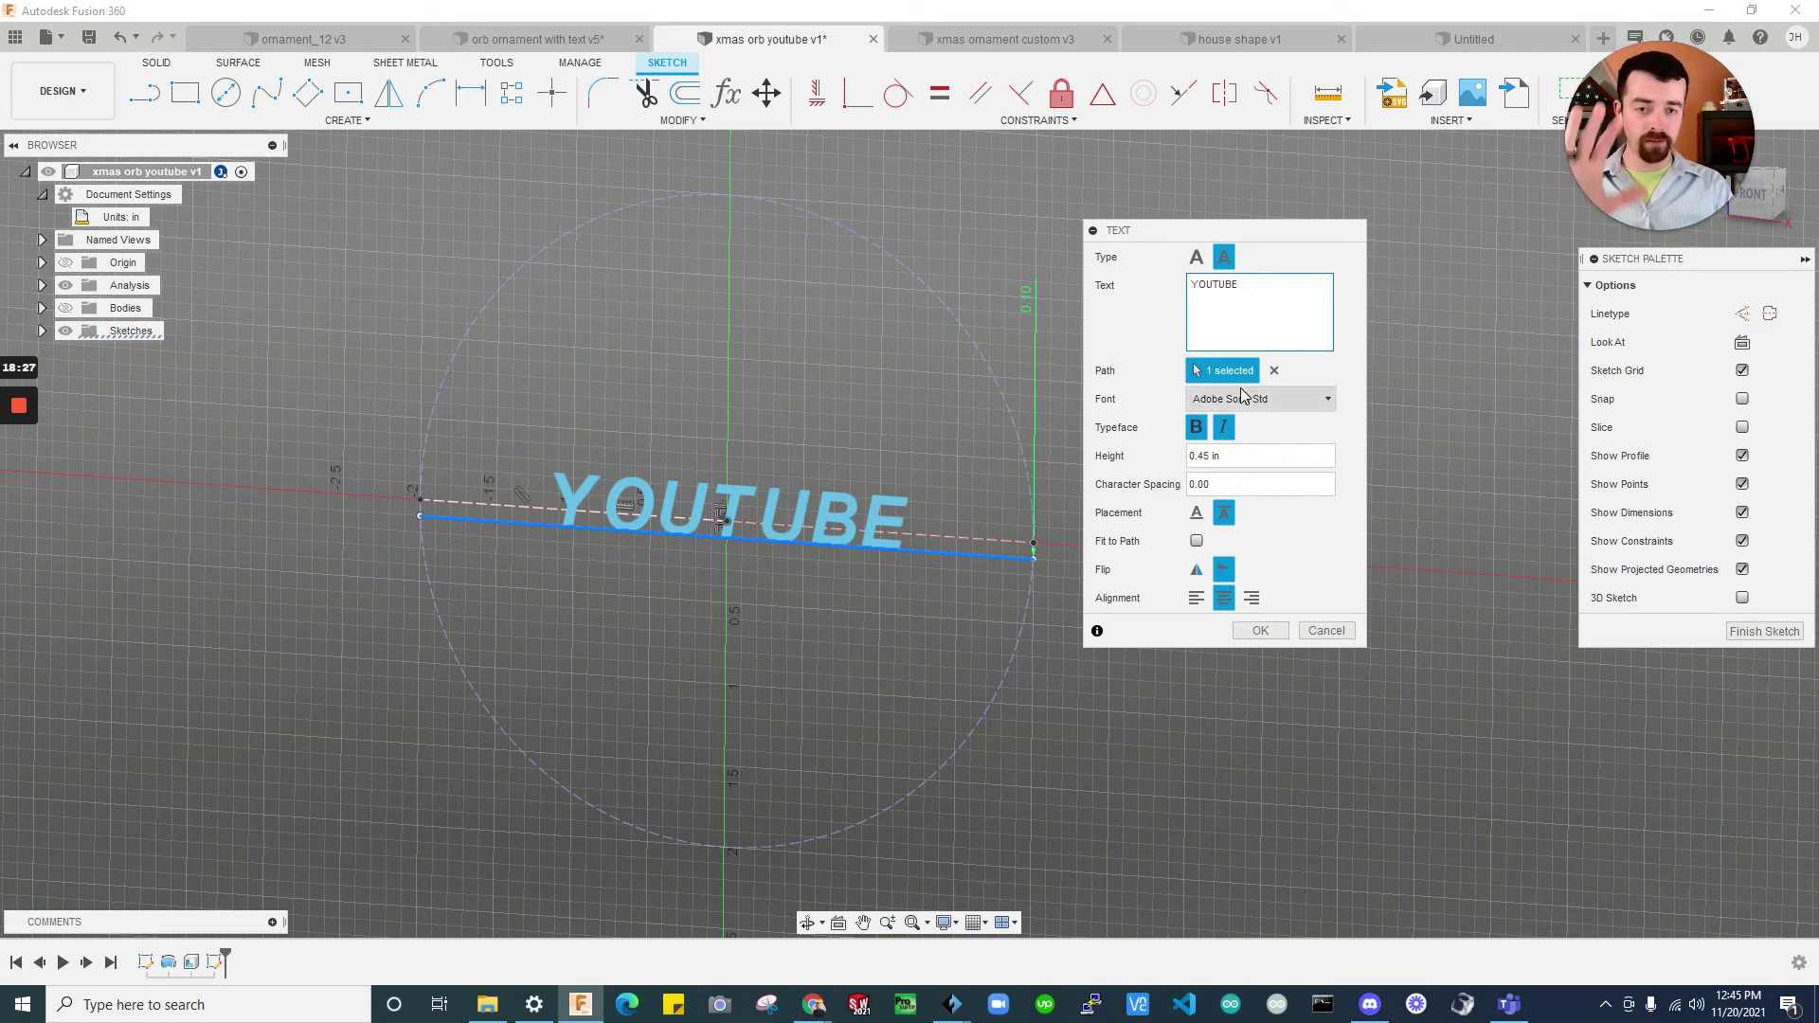
pyautogui.click(1264, 630)
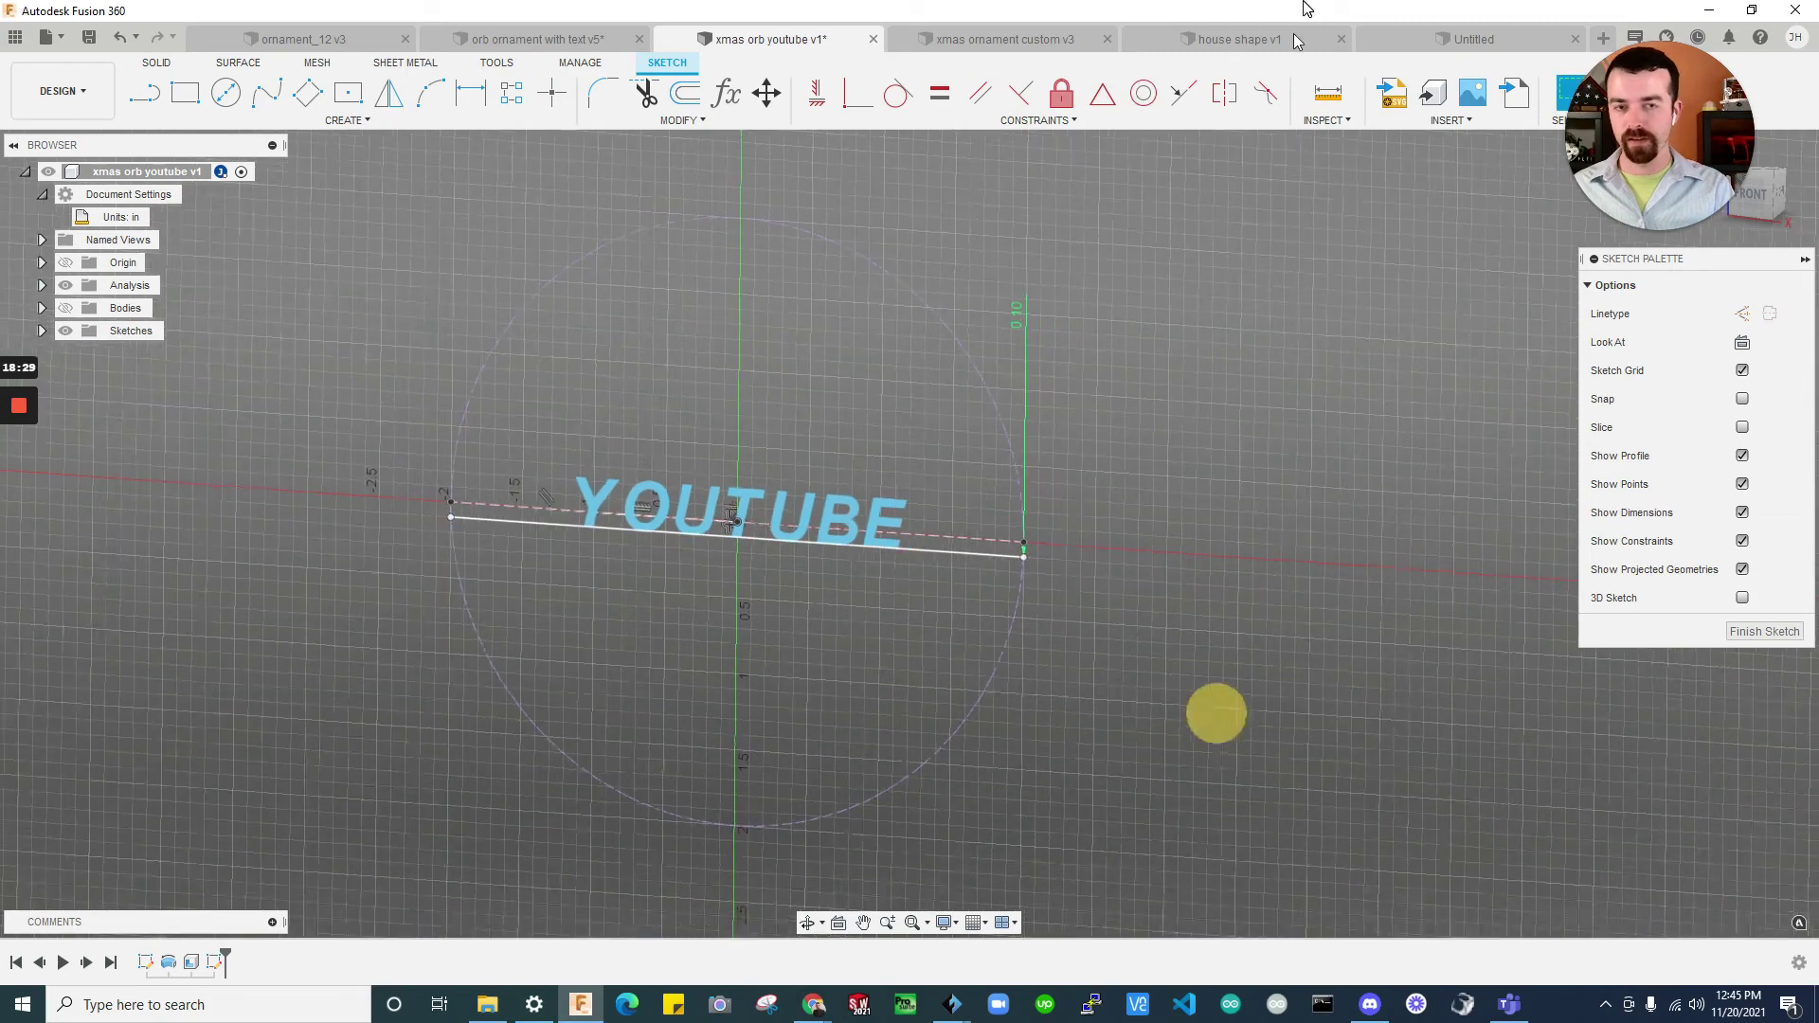
pyautogui.click(1659, 93)
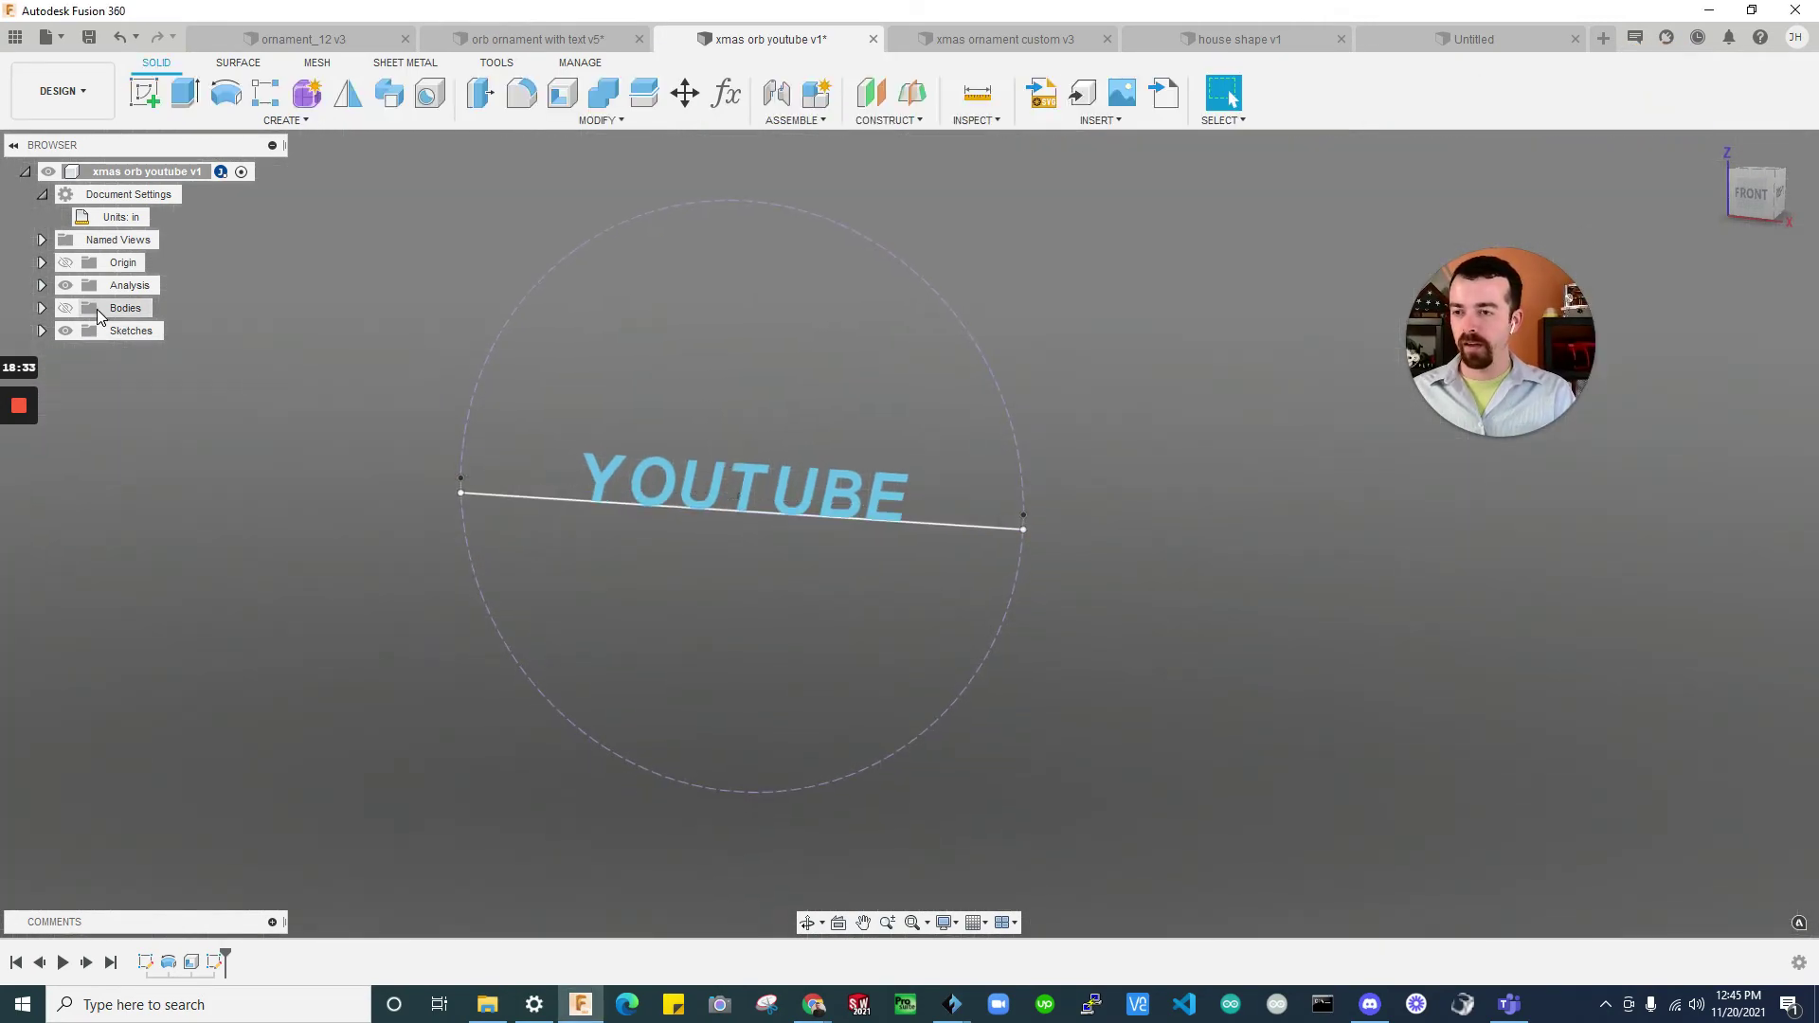
# Show the bodies again and start extruding the YOUTUBE text forward about 4.5 in with the Join operation
pyautogui.click(64, 309)
pyautogui.keyDown('shift'); pyautogui.moveTo(567, 141); pyautogui.dragTo(488, 171, button='middle'); pyautogui.keyUp('shift')
pyautogui.click(186, 92)
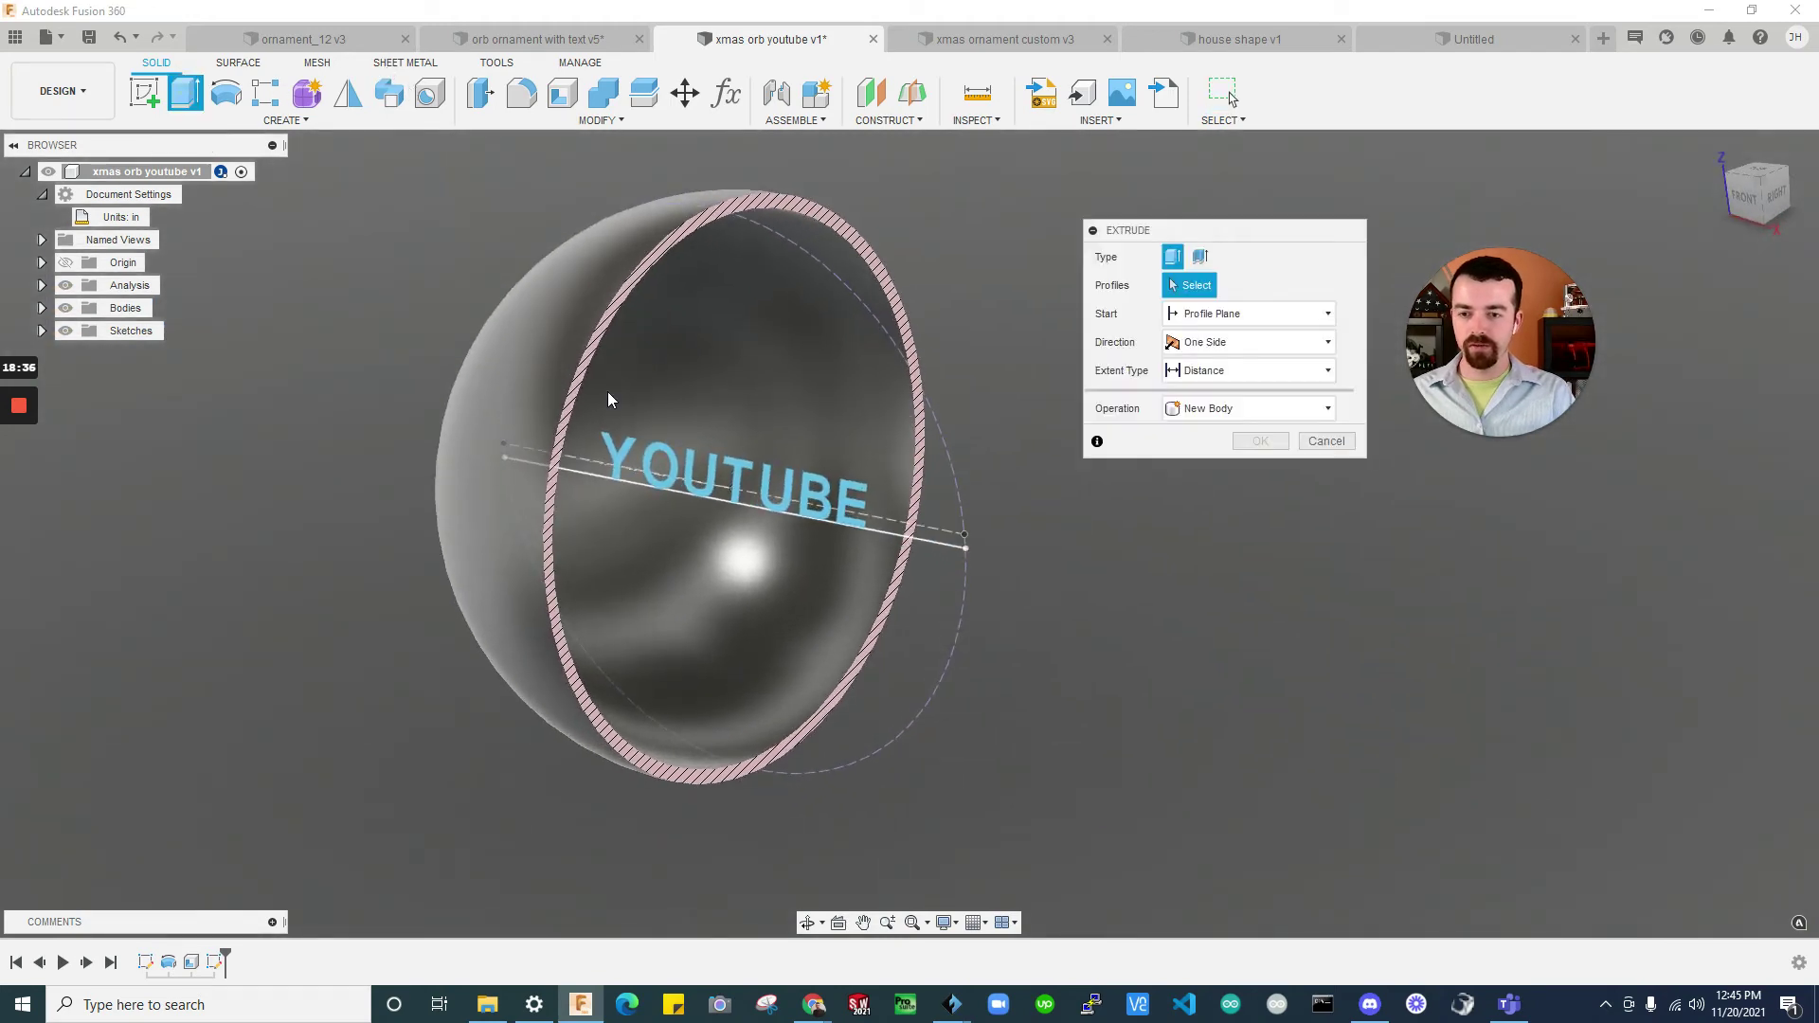
pyautogui.click(646, 468)
pyautogui.moveTo(748, 493); pyautogui.dragTo(474, 625)
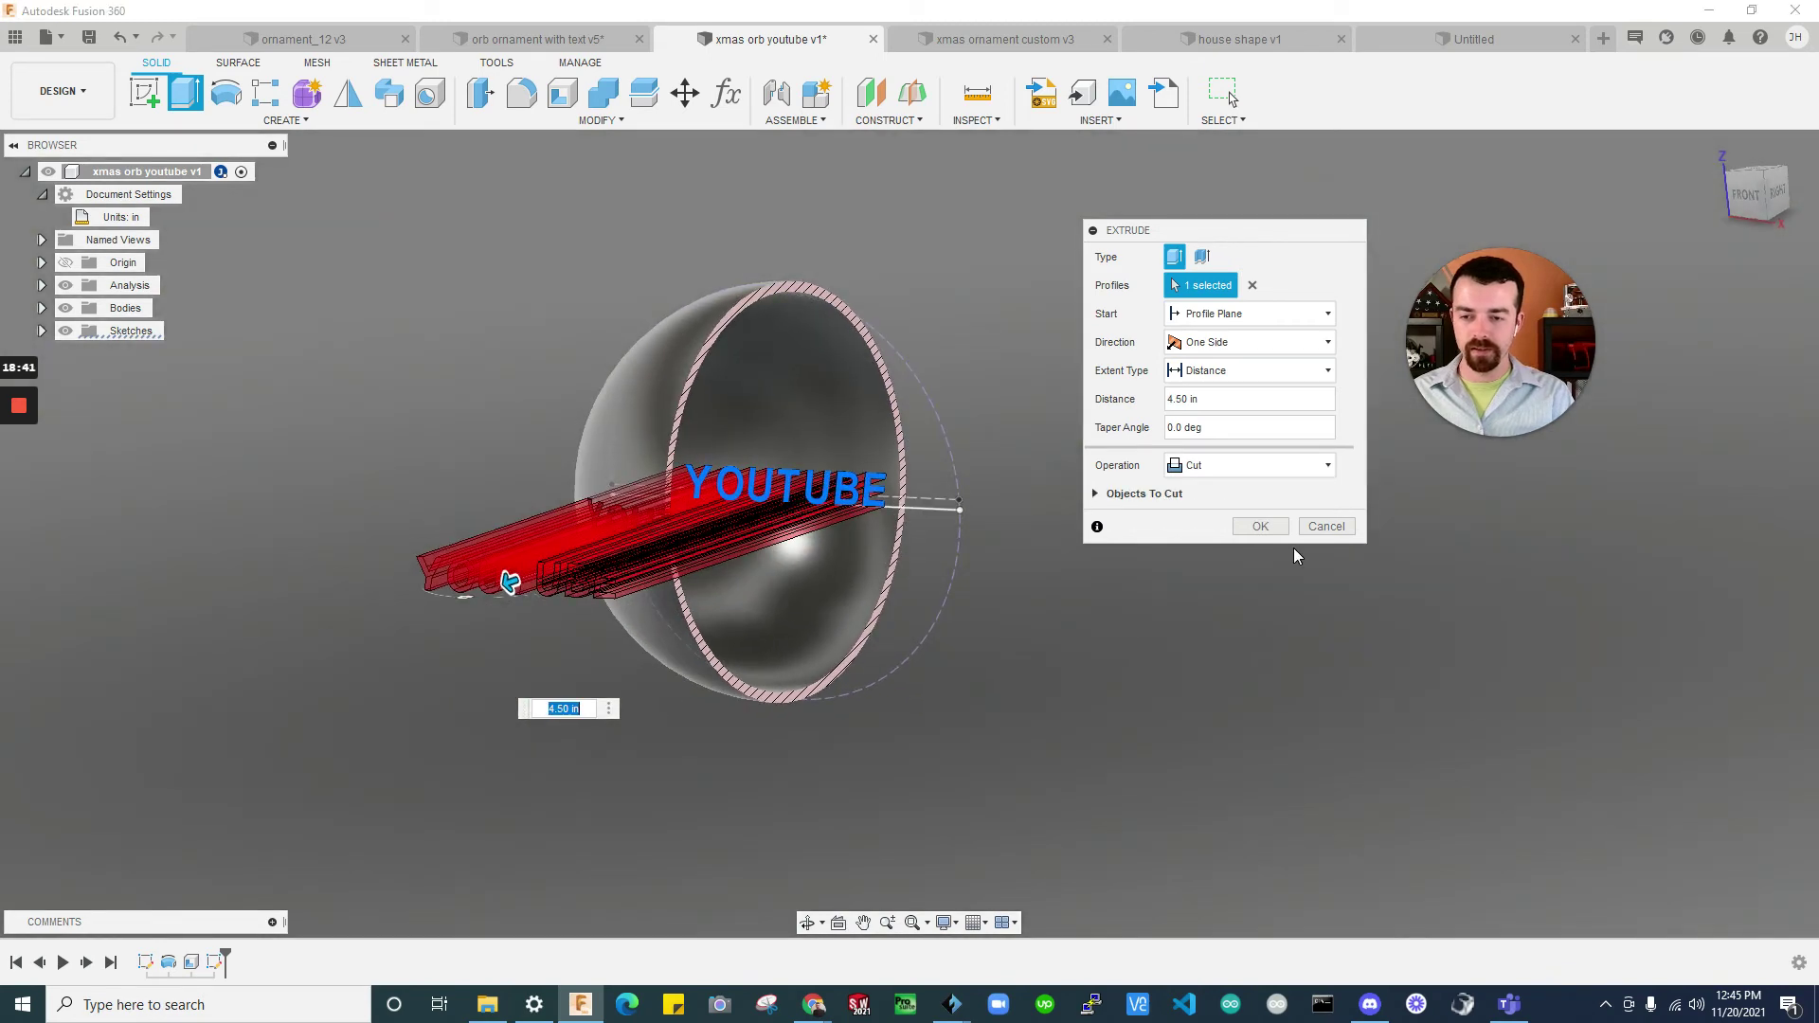
pyautogui.click(1231, 465)
pyautogui.click(1217, 483)
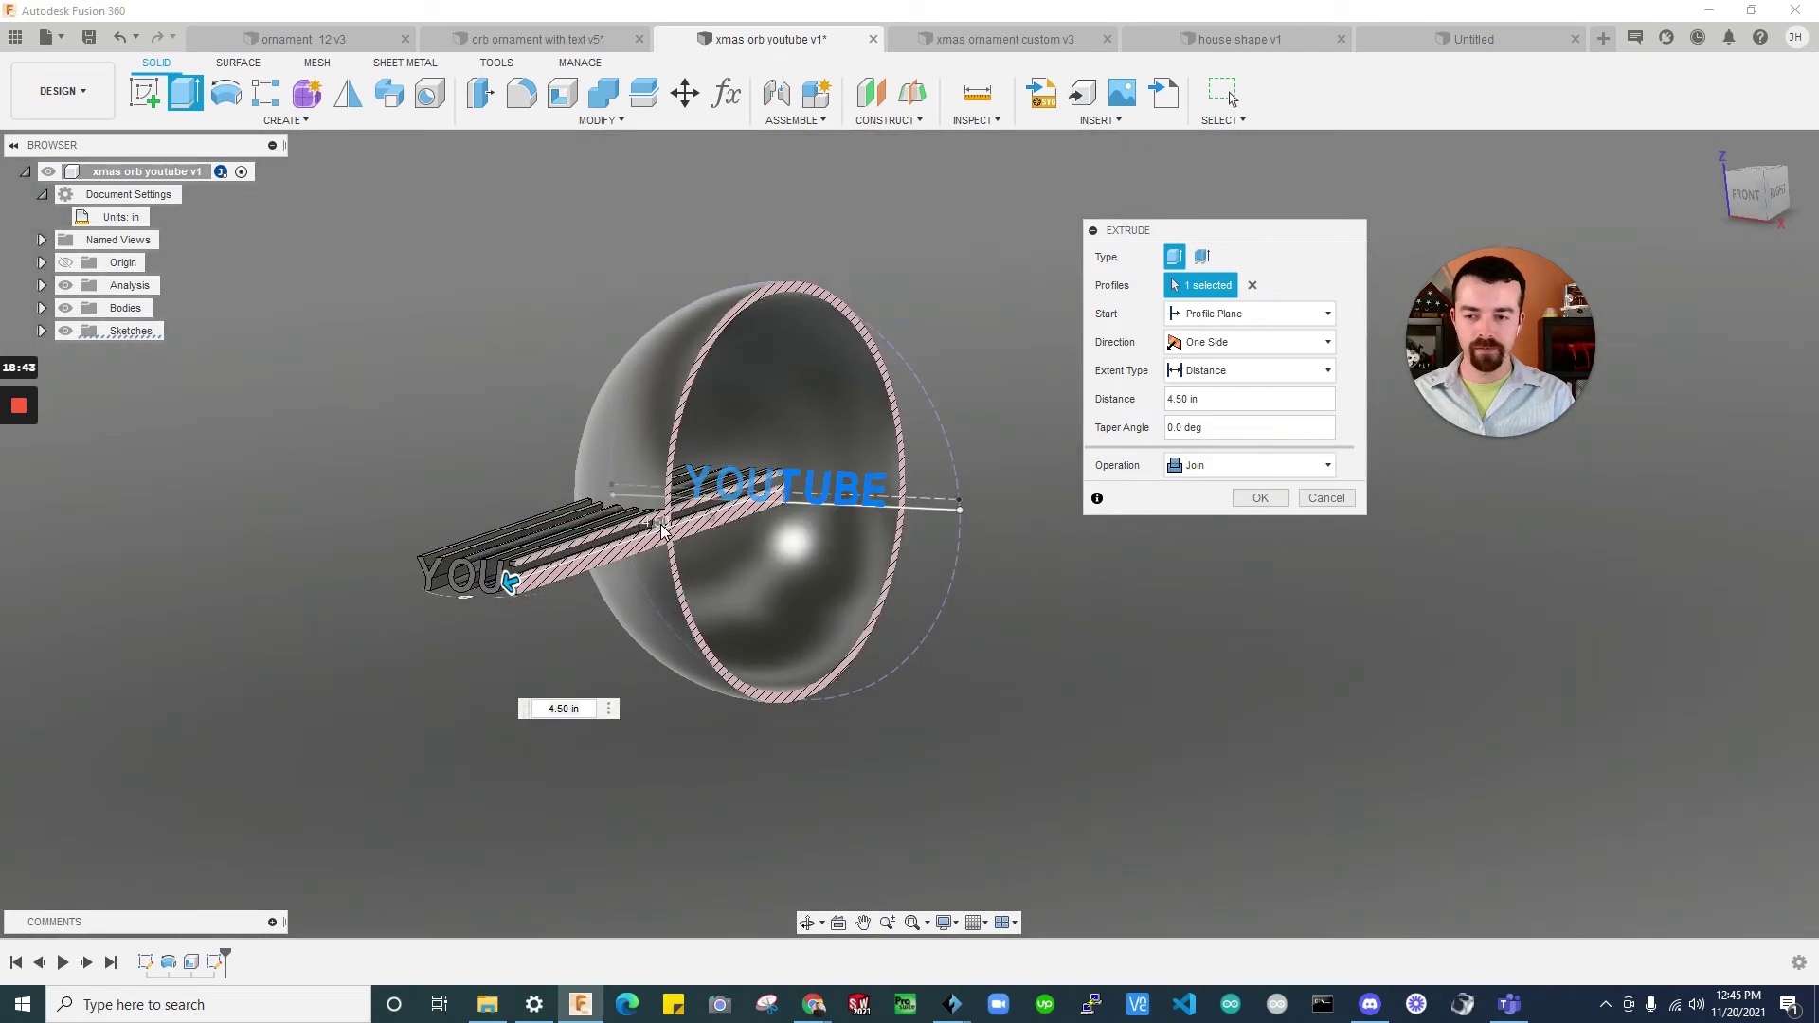
pyautogui.keyDown('shift'); pyautogui.moveTo(1041, 565); pyautogui.dragTo(796, 498, button='middle'); pyautogui.keyUp('shift')
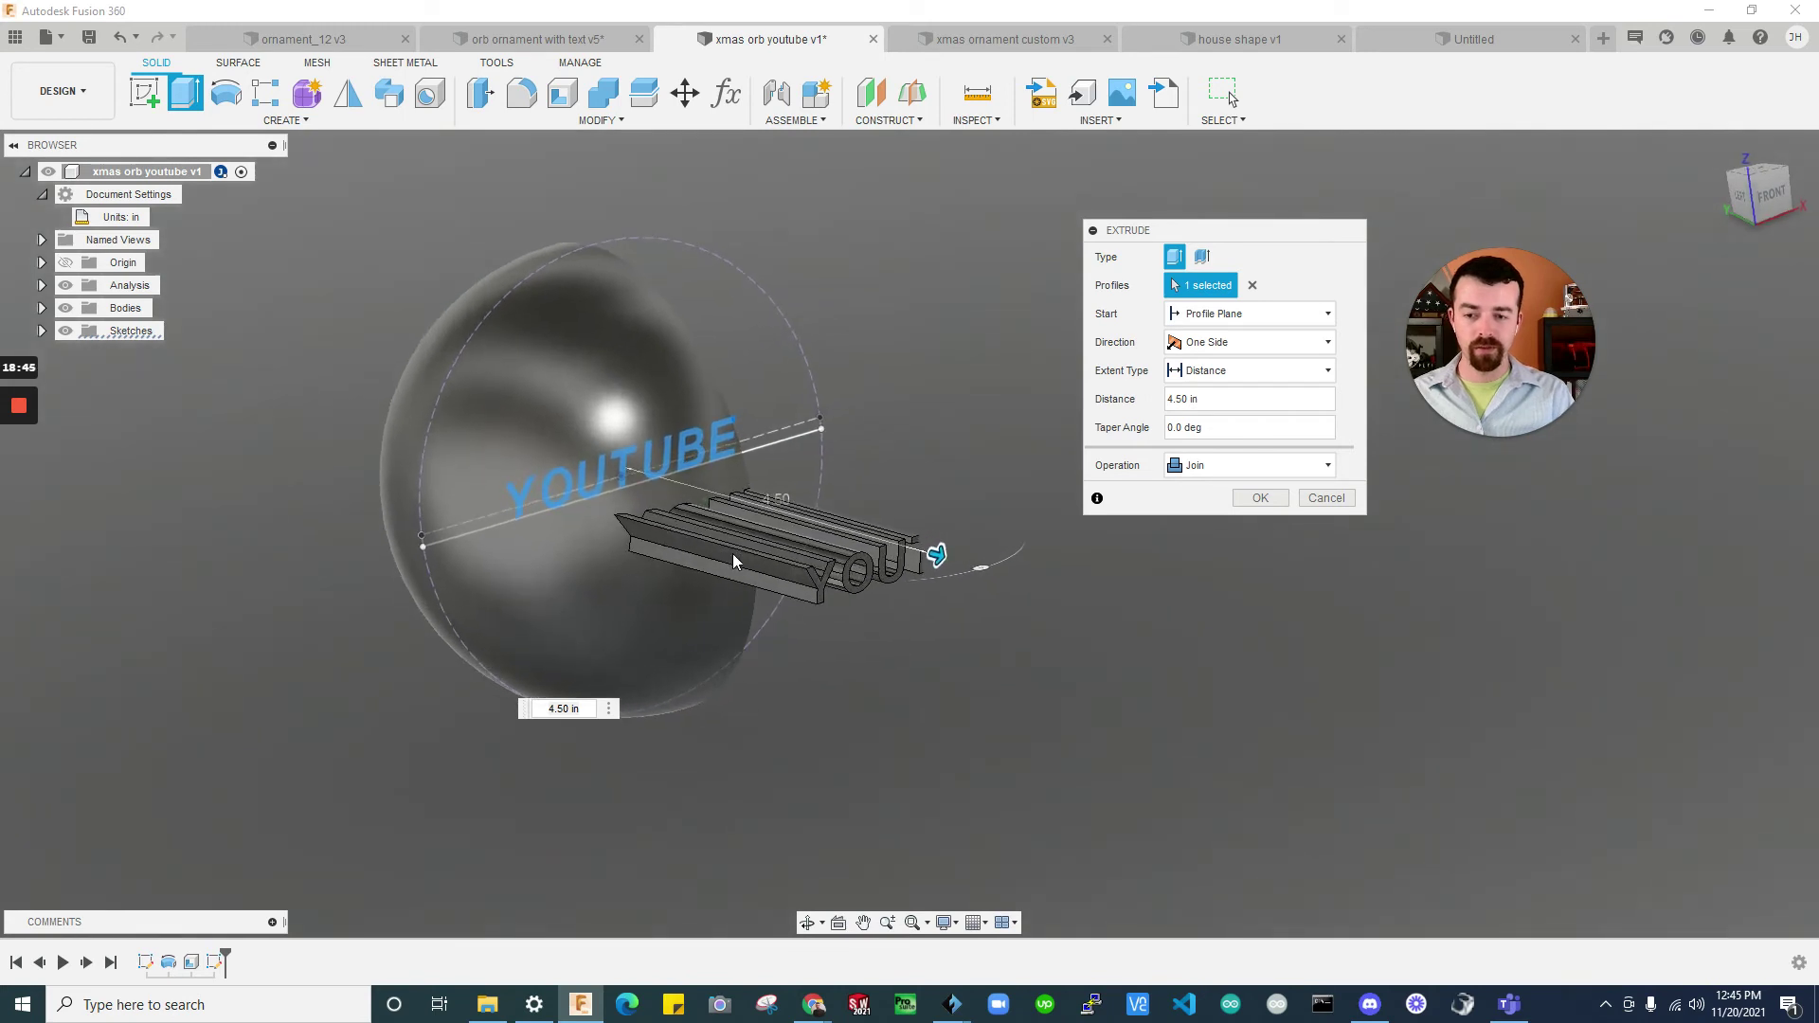
# Hide the section analysis and the sketches, and shorten the text extrusion to about 2.4 in
pyautogui.click(64, 308)
pyautogui.click(64, 308)
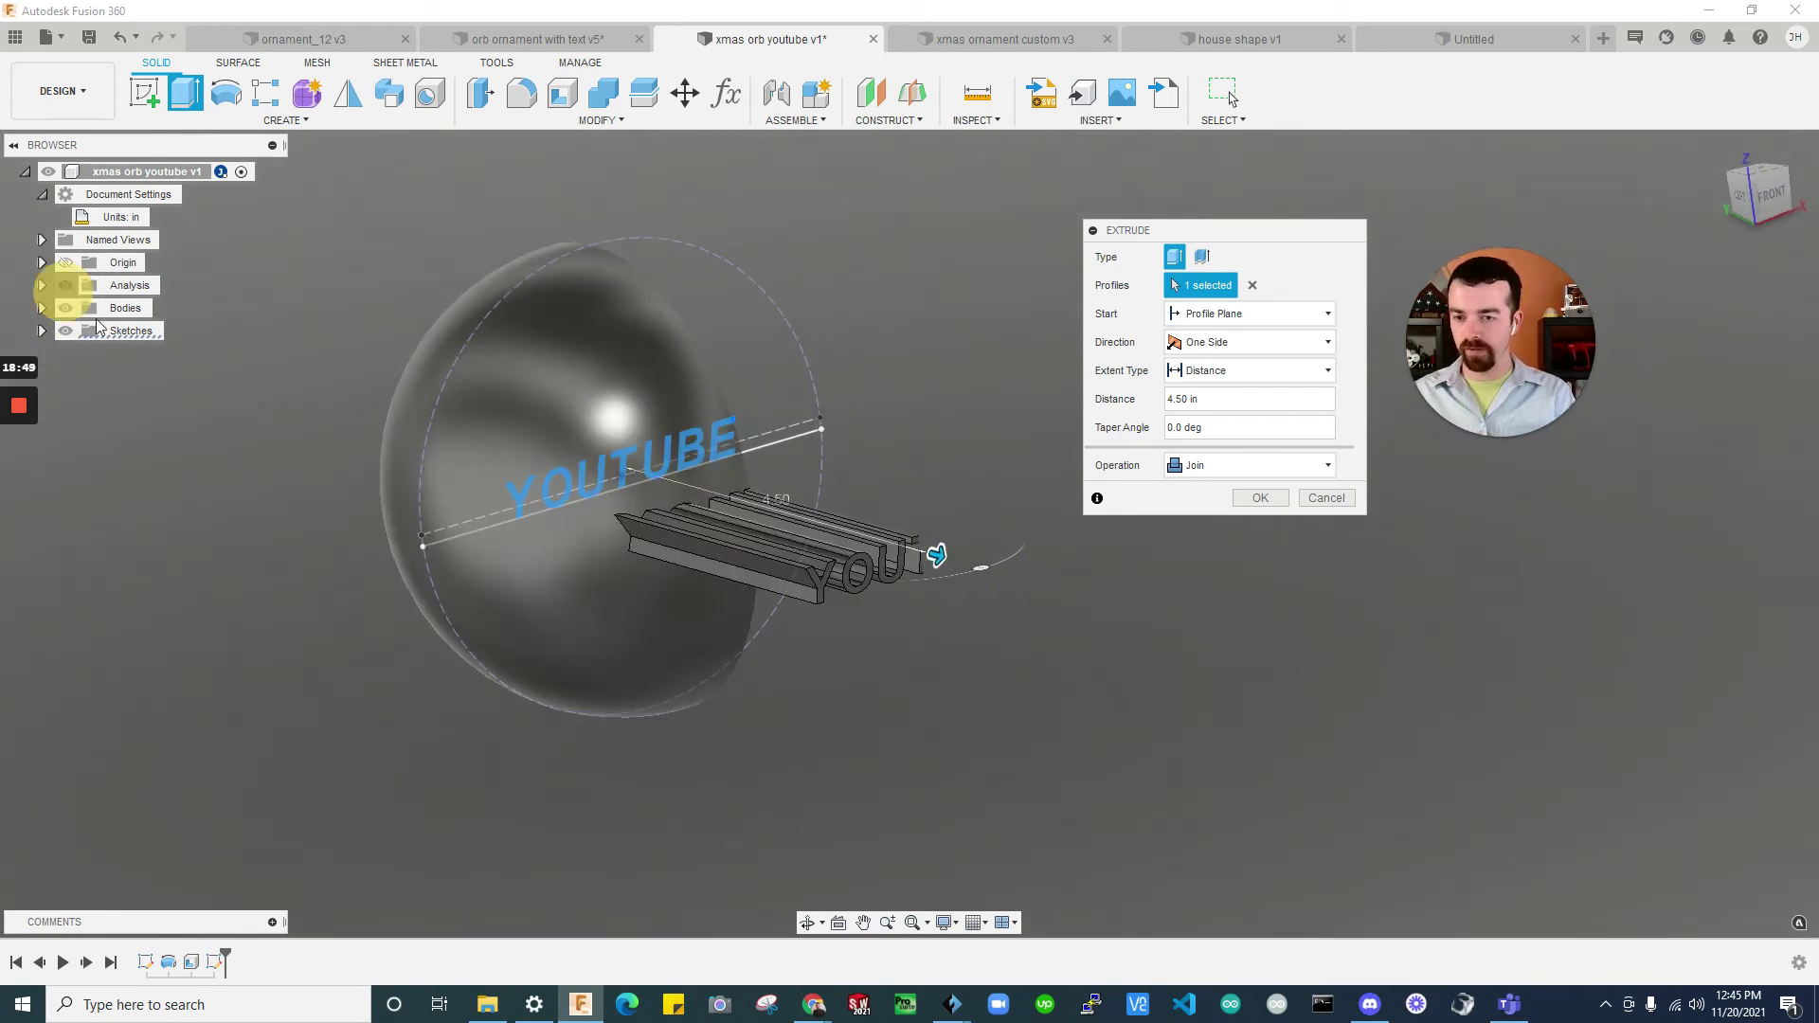
pyautogui.click(65, 285)
pyautogui.keyDown('shift'); pyautogui.moveTo(871, 469); pyautogui.dragTo(291, 408, button='middle'); pyautogui.keyUp('shift')
pyautogui.click(64, 330)
pyautogui.moveTo(447, 443)
pyautogui.keyDown('shift'); pyautogui.mouseDown(button='middle')
pyautogui.moveTo(732, 656)
pyautogui.moveTo(589, 515)
pyautogui.mouseUp(button='middle'); pyautogui.keyUp('shift')
pyautogui.moveTo(590, 514); pyautogui.dragTo(618, 514)
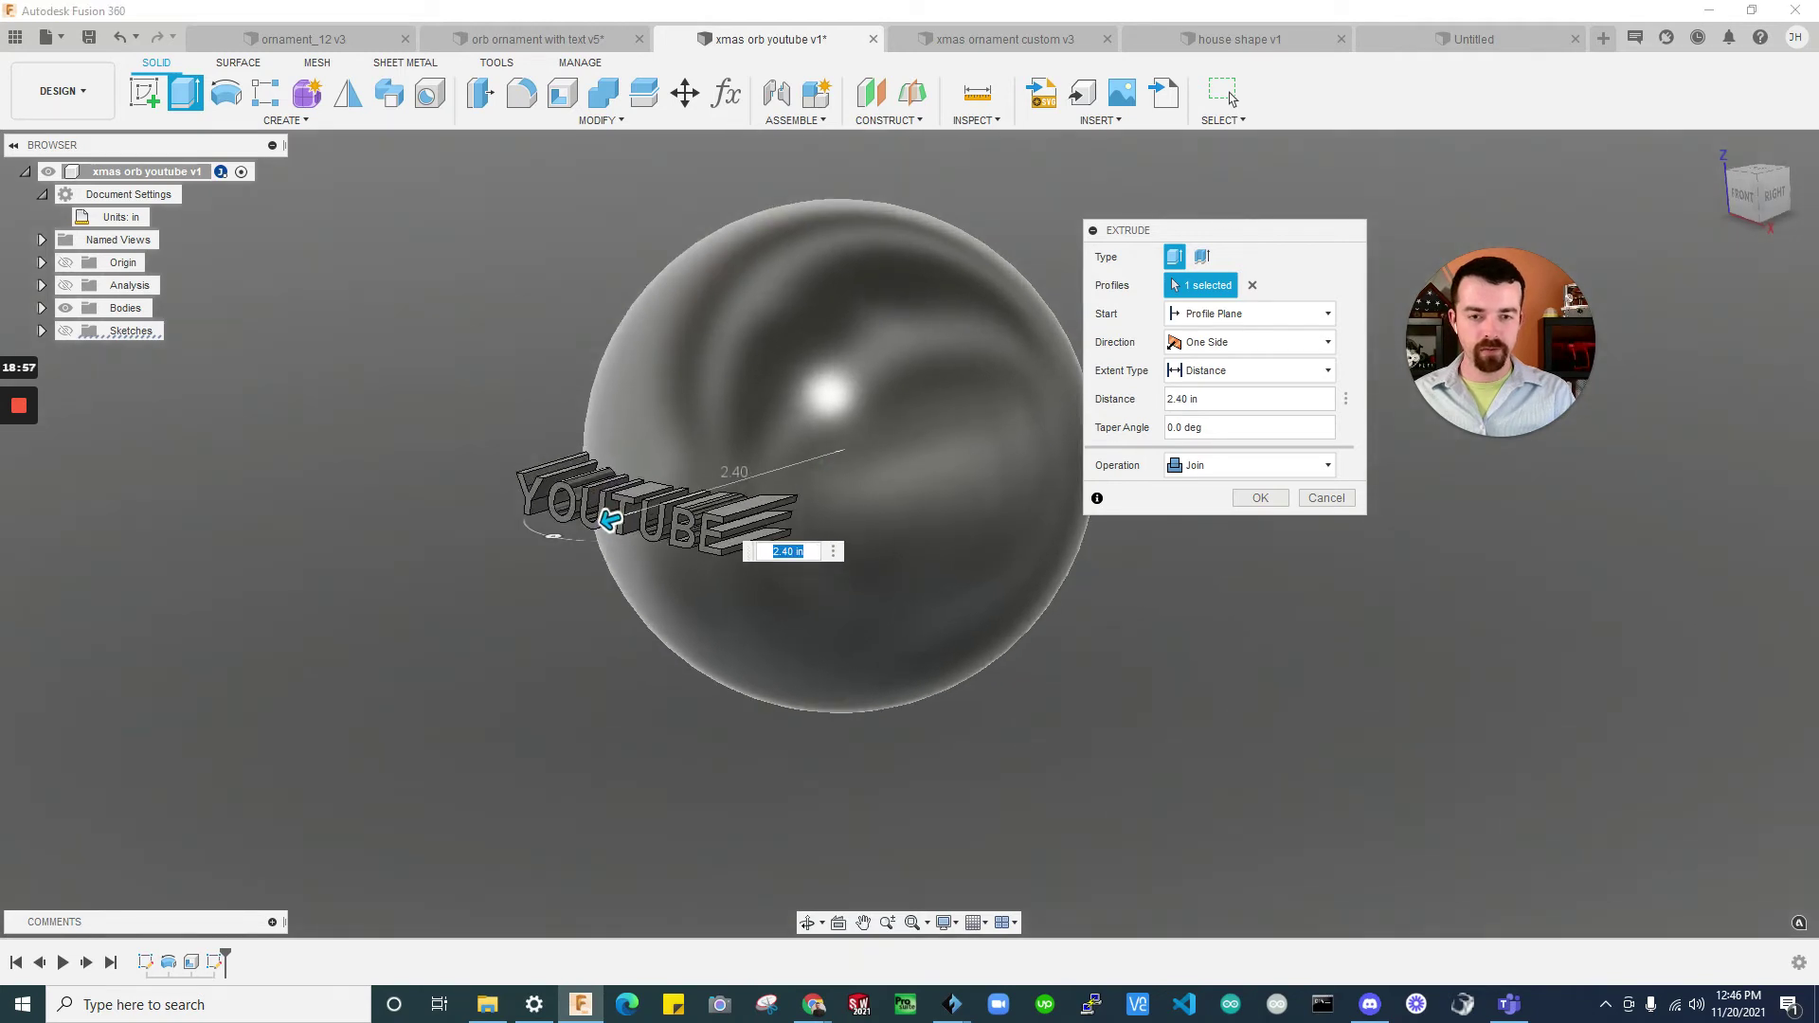
# Set the text extrusion to end at the orb's outer surface with a 0.1 in offset, and complete it as a Join
pyautogui.click(1251, 371)
pyautogui.click(1213, 415)
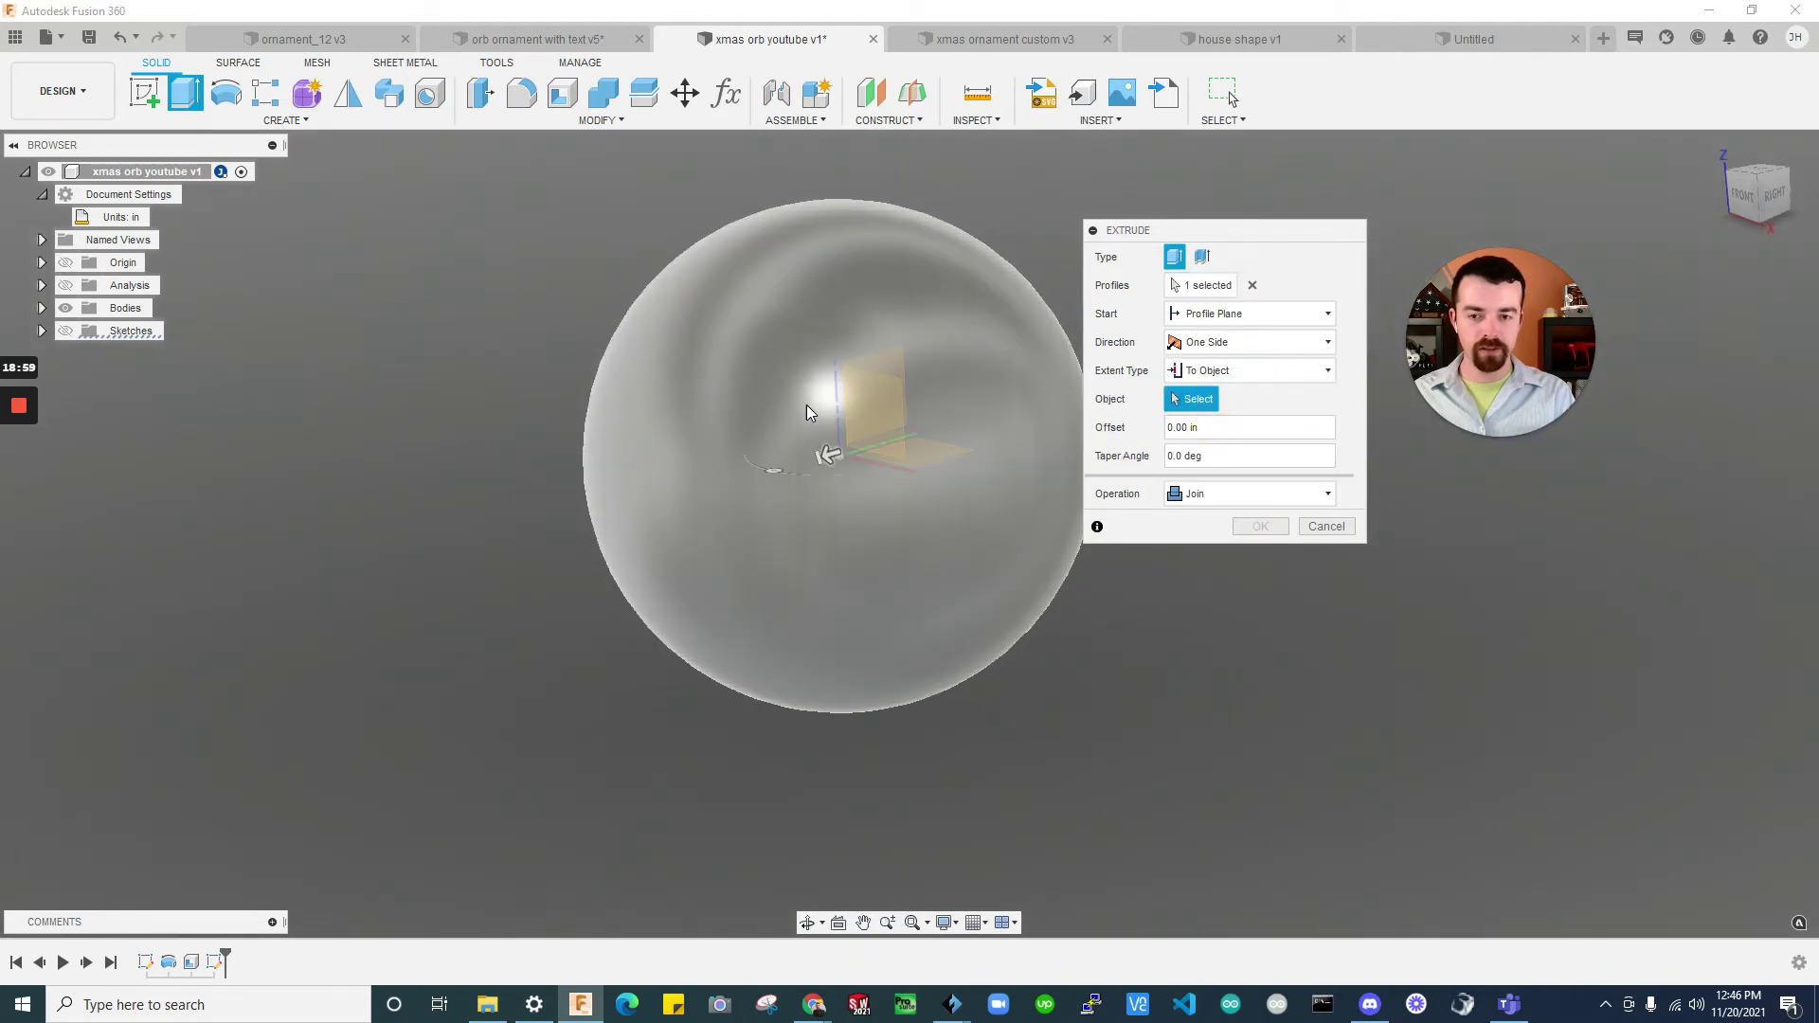
pyautogui.click(754, 365)
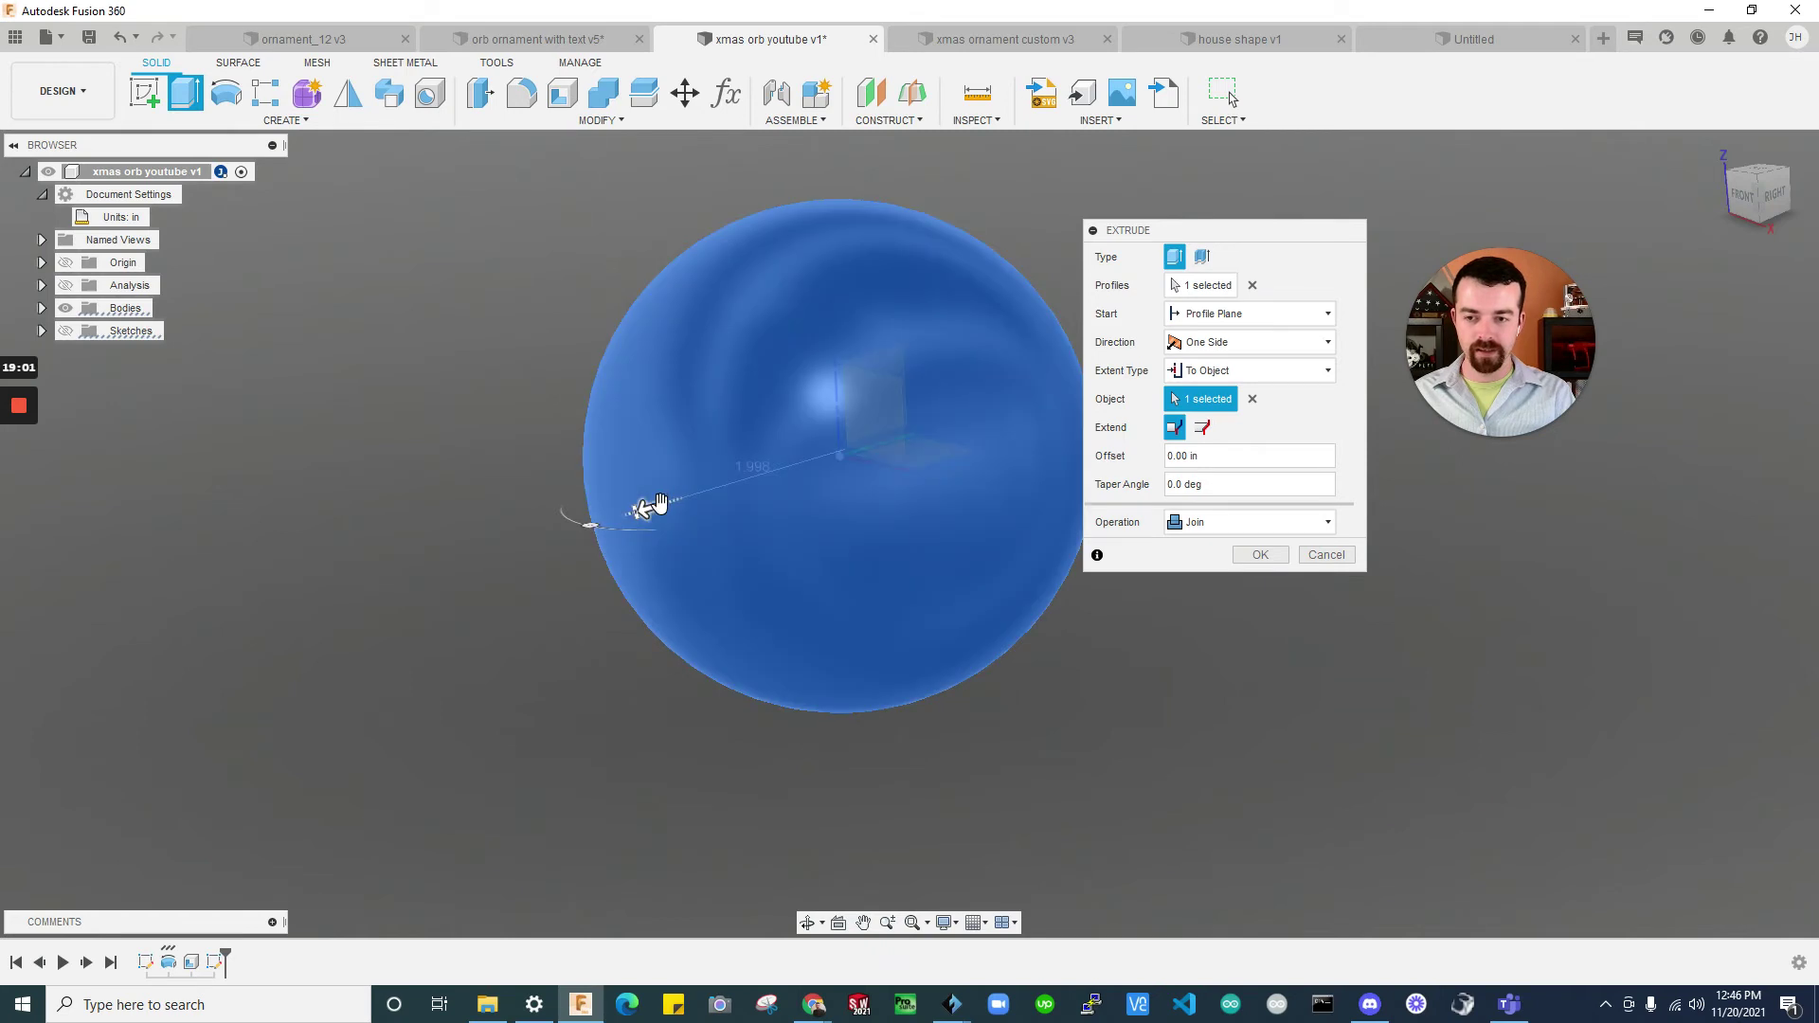
pyautogui.click(1143, 473)
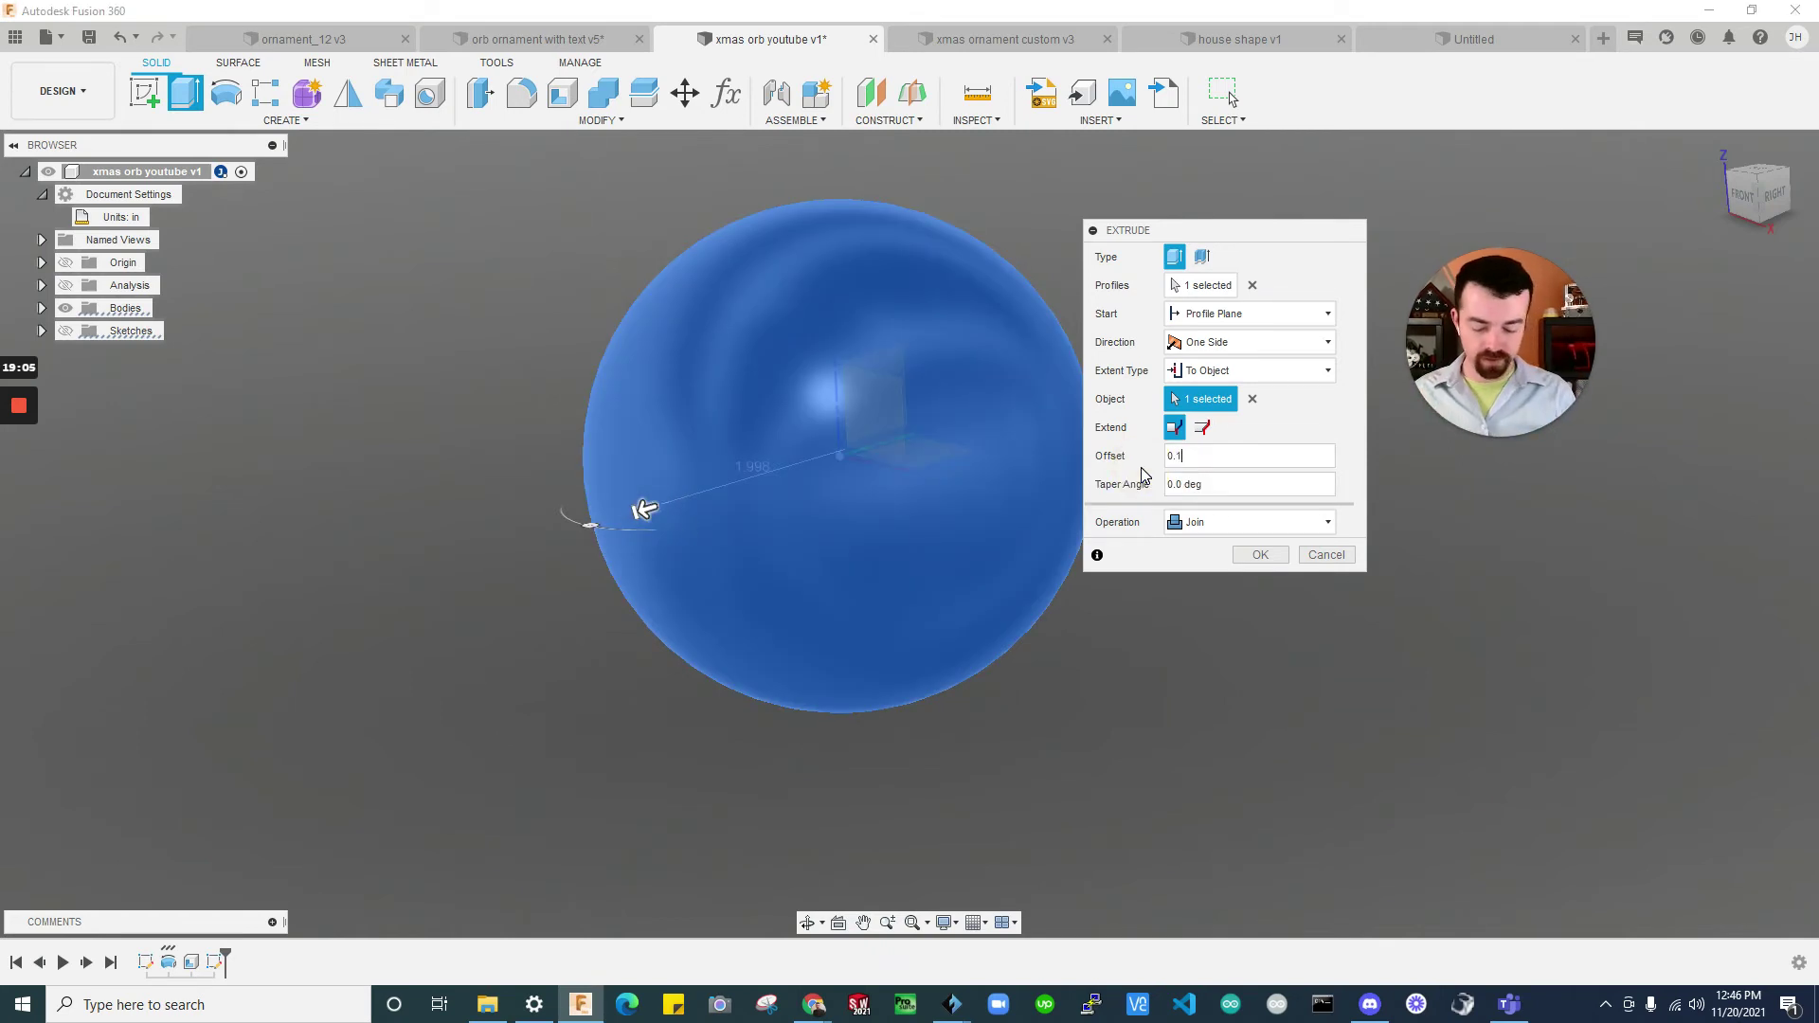
pyautogui.write('0.1in')
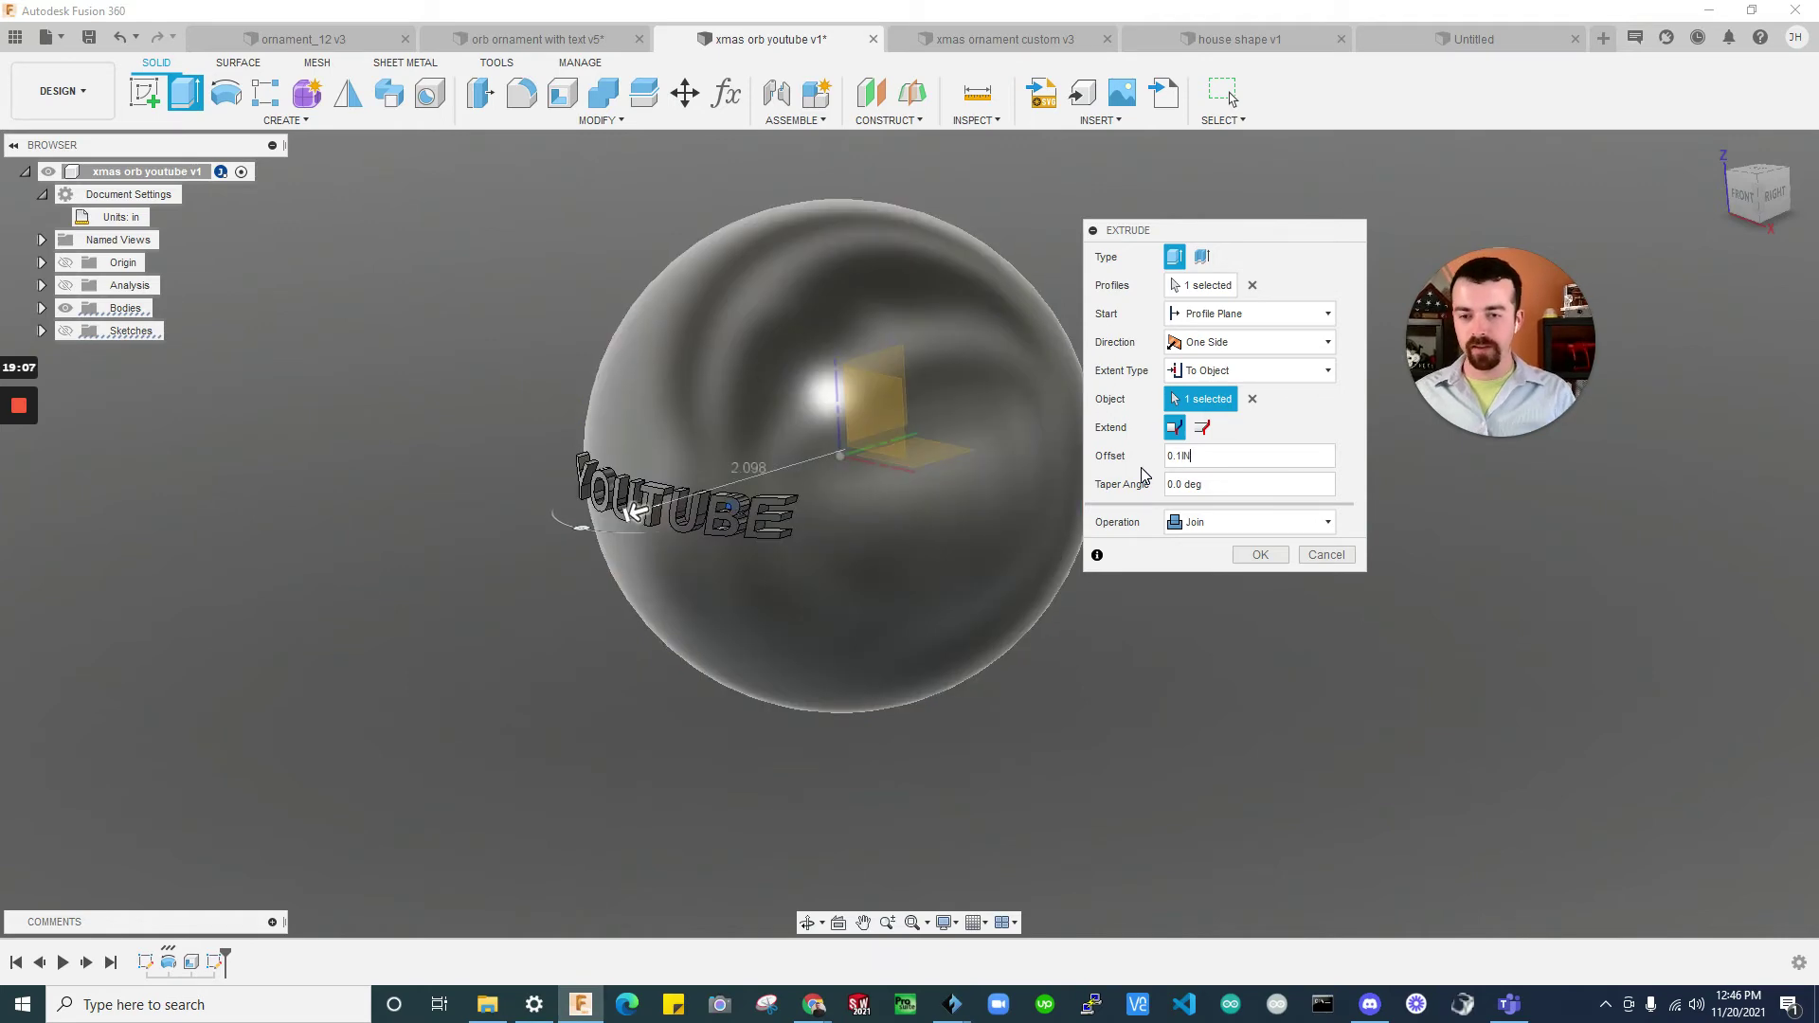
pyautogui.keyDown('shift'); pyautogui.moveTo(578, 559); pyautogui.dragTo(867, 550, button='middle'); pyautogui.keyUp('shift')
pyautogui.scroll(3, 934, 400)
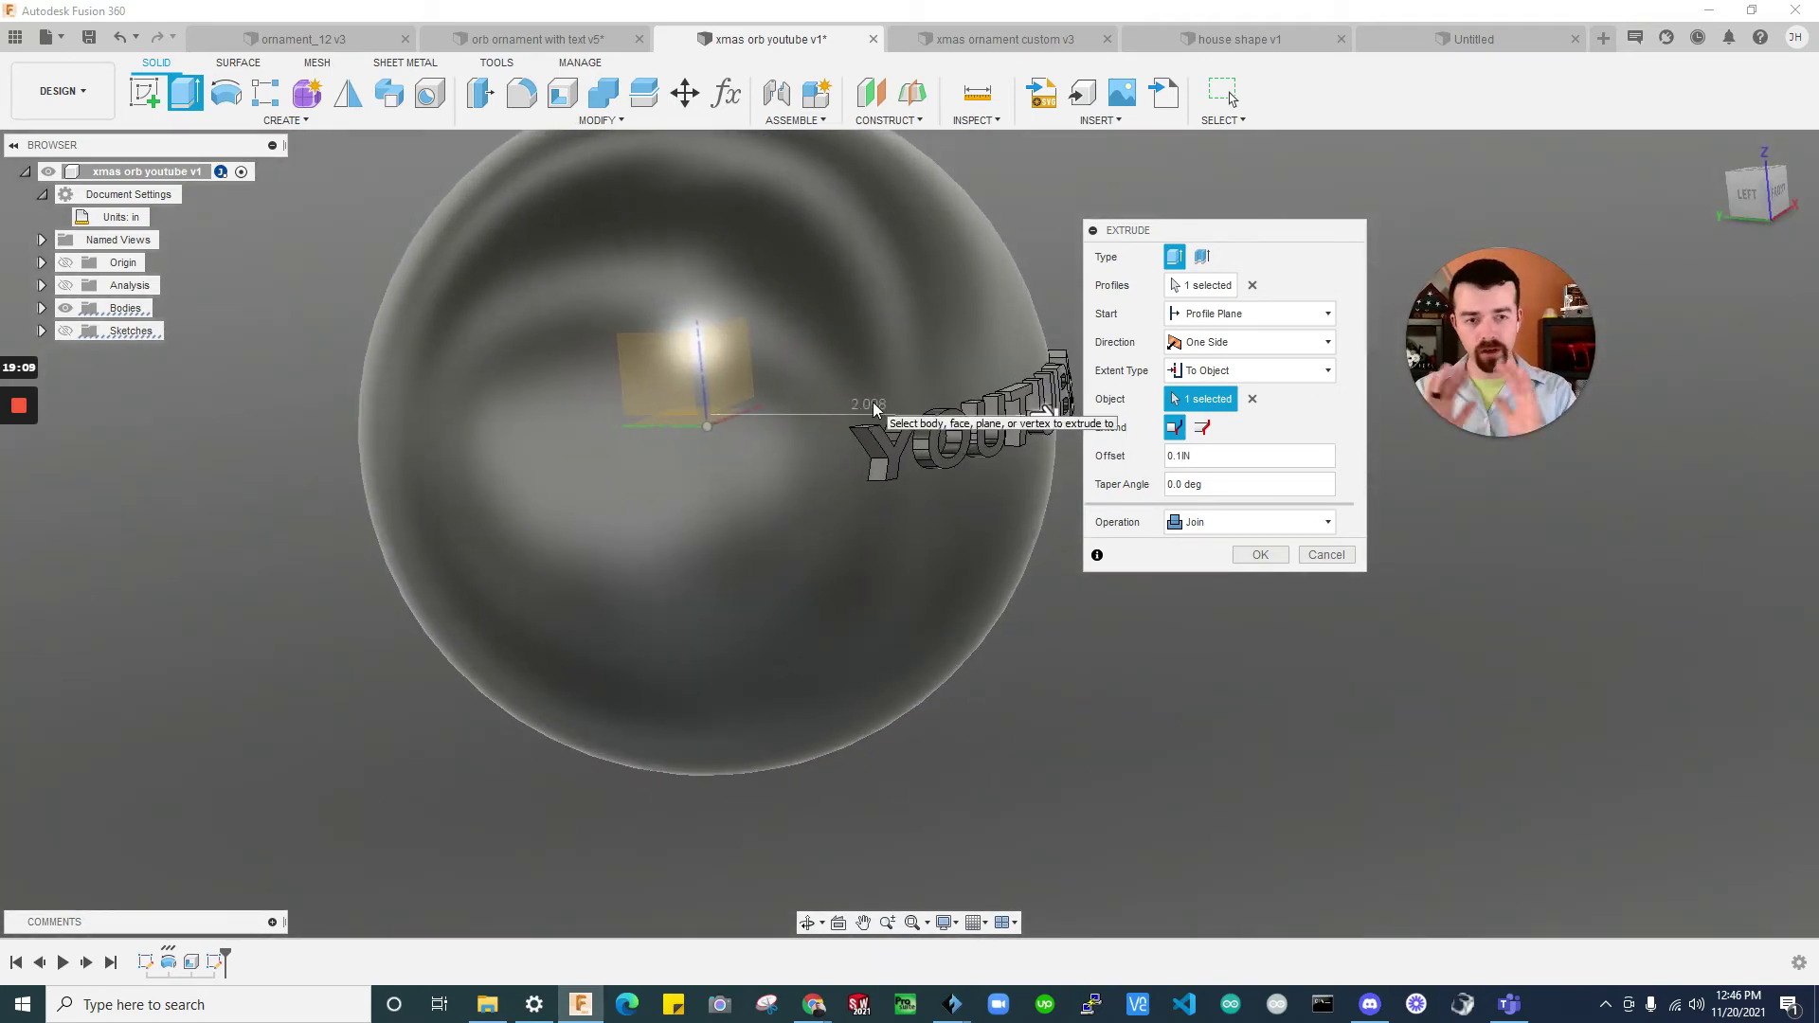
pyautogui.keyDown('shift'); pyautogui.moveTo(873, 410); pyautogui.dragTo(554, 443, button='middle'); pyautogui.keyUp('shift')
pyautogui.scroll(-2, 871, 493)
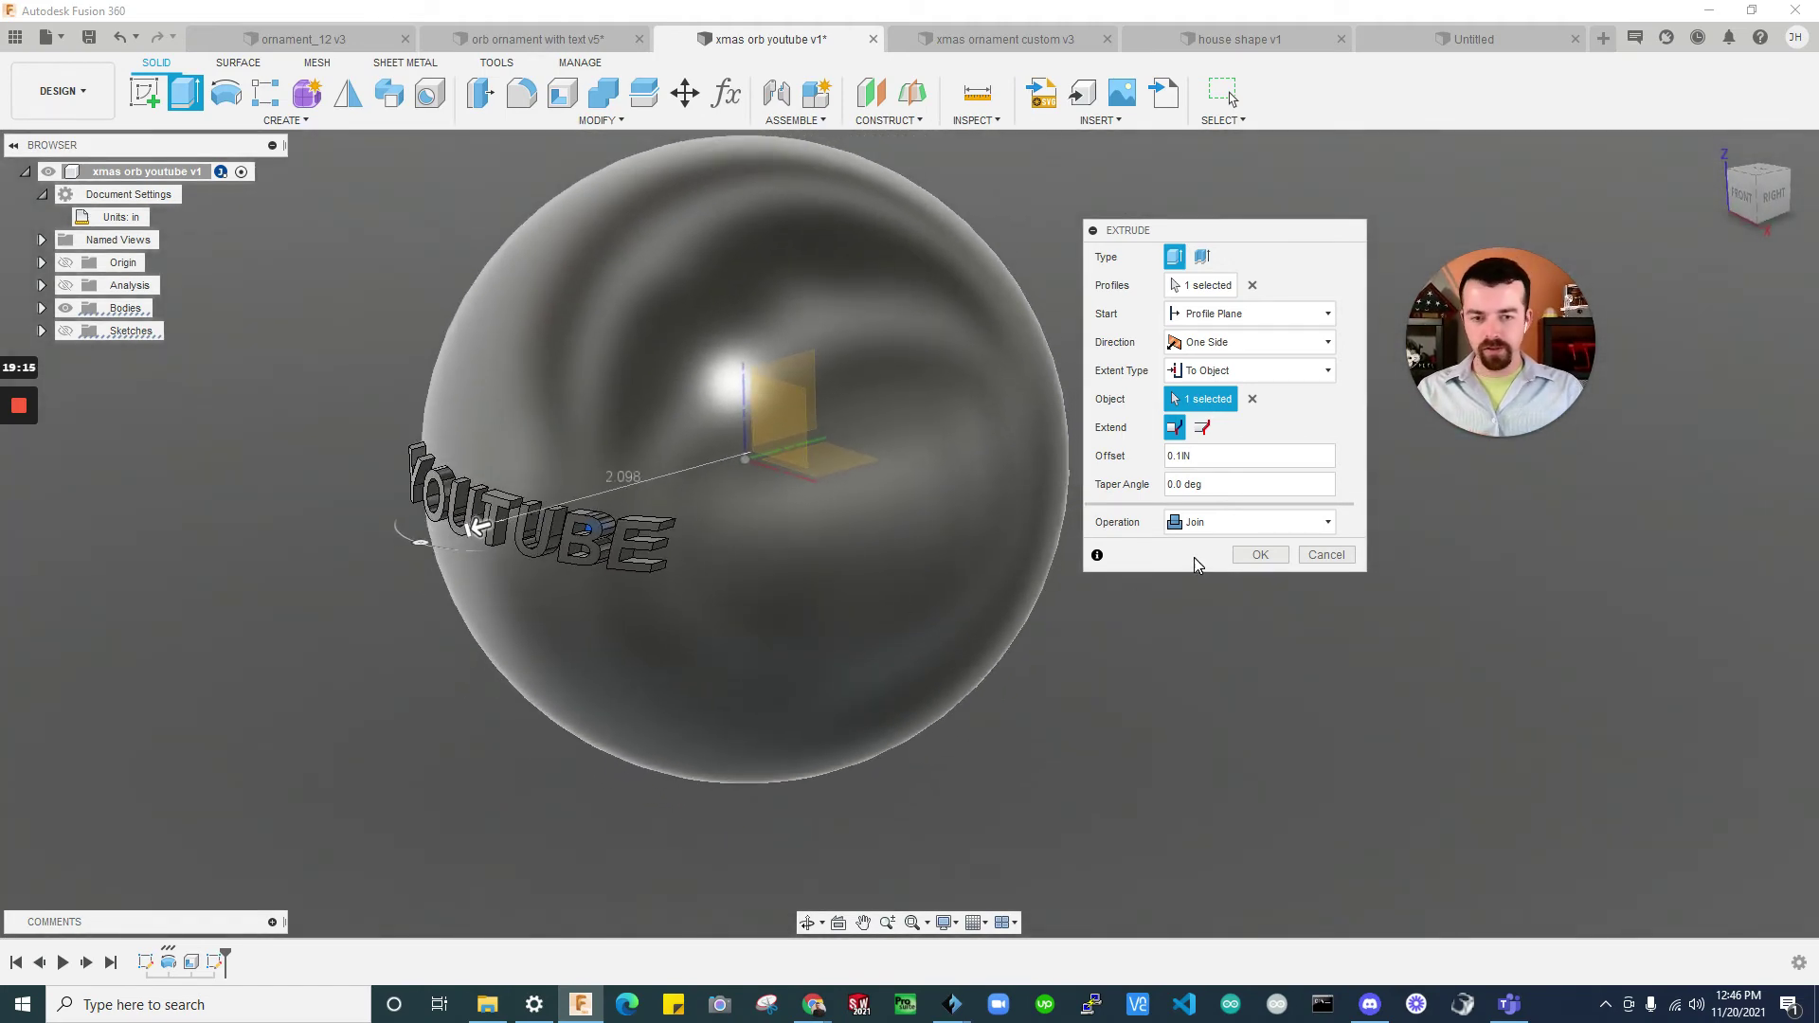
pyautogui.click(1246, 557)
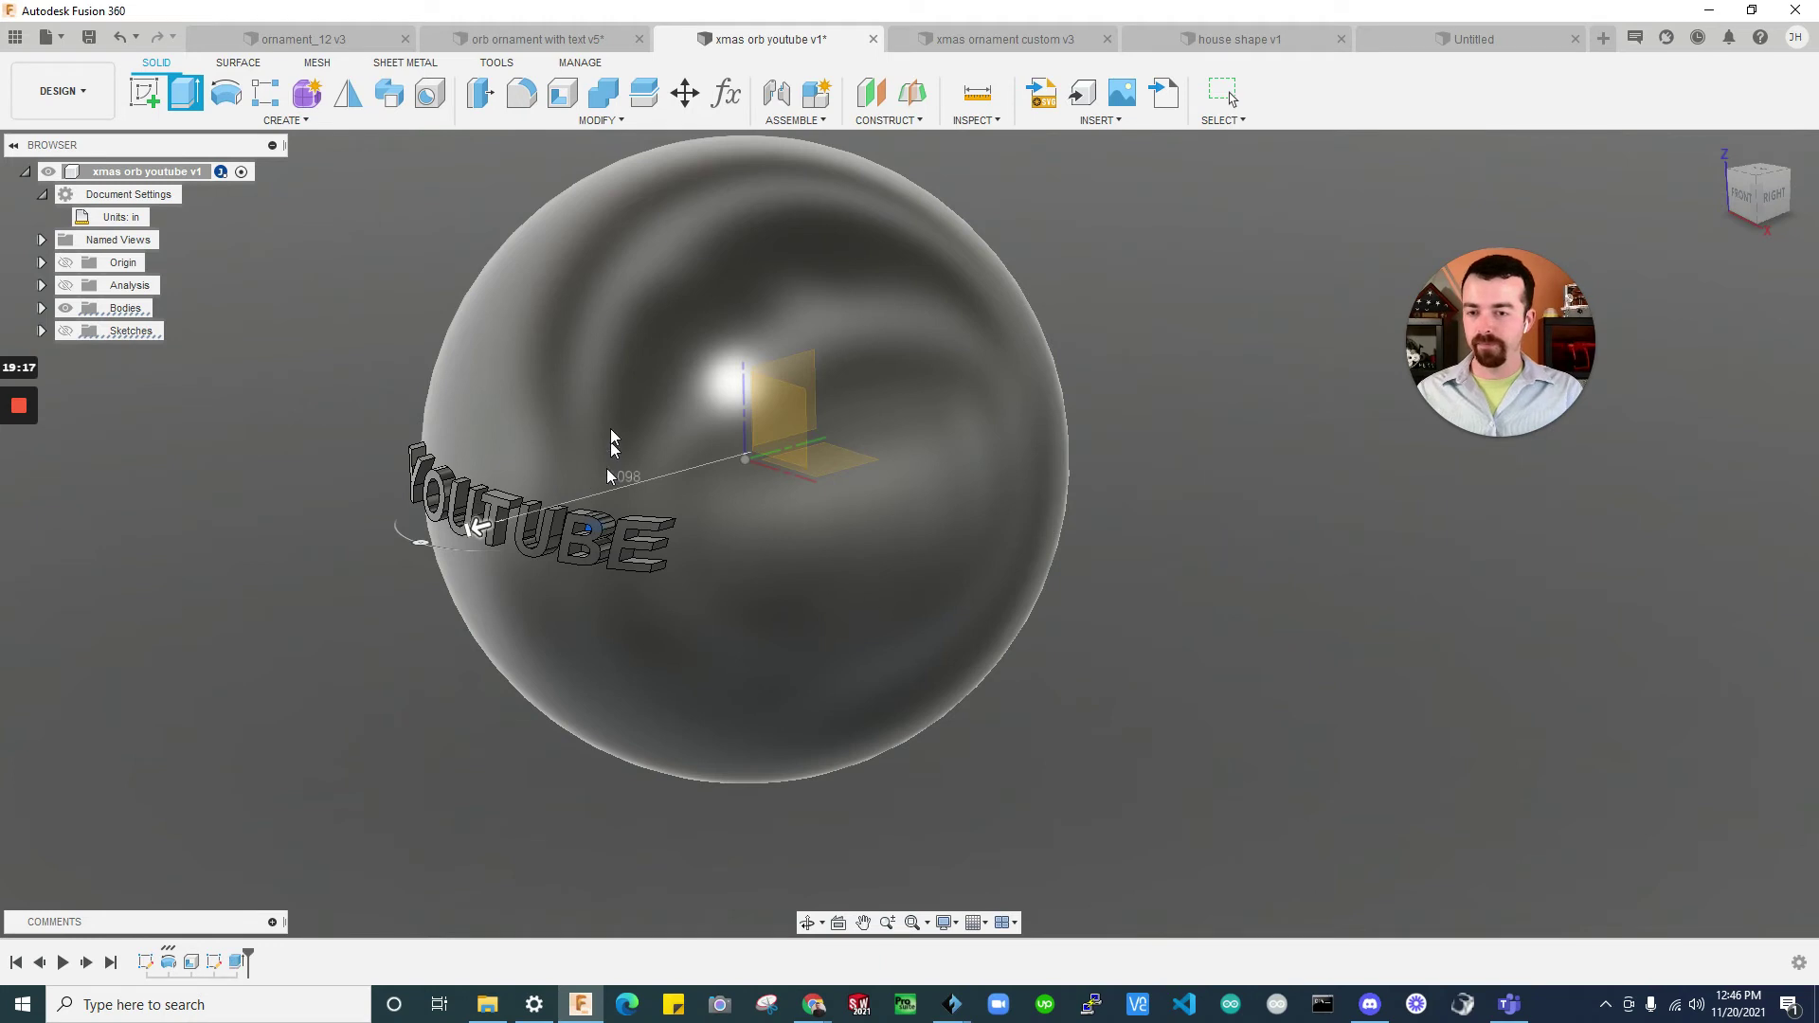
pyautogui.click(542, 426)
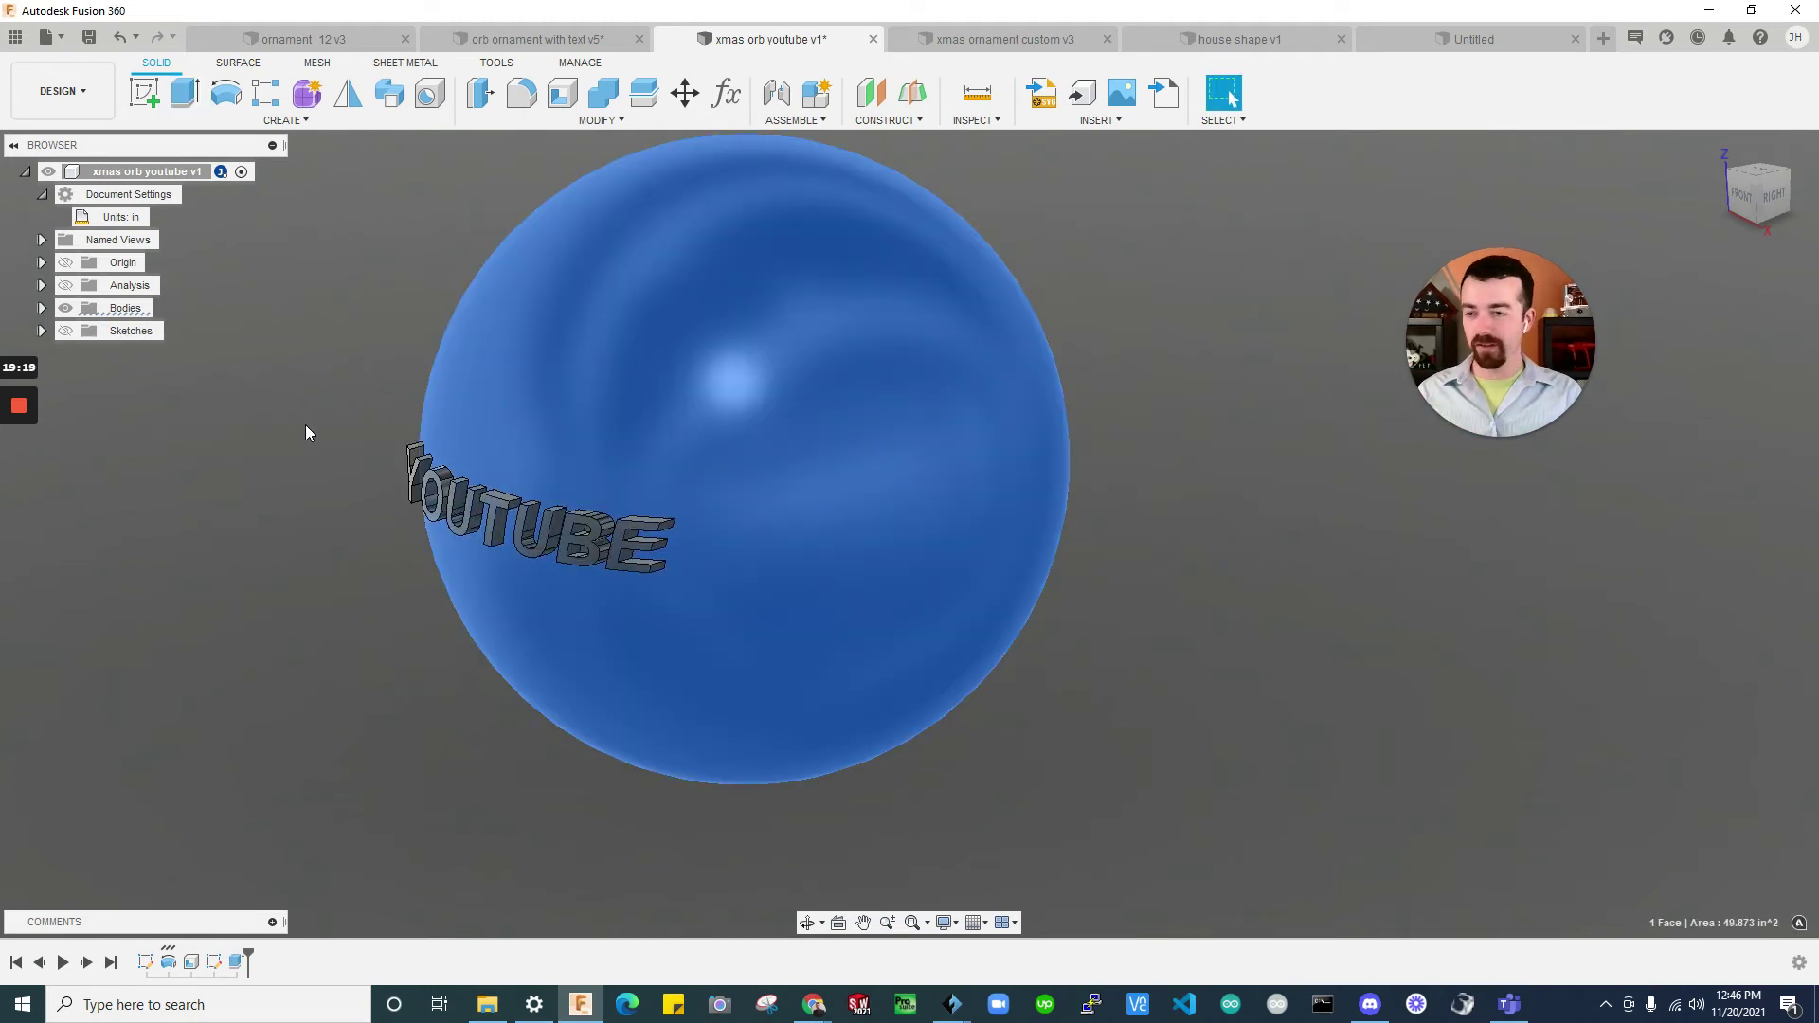
pyautogui.scroll(-2, 290, 422)
pyautogui.click(237, 338)
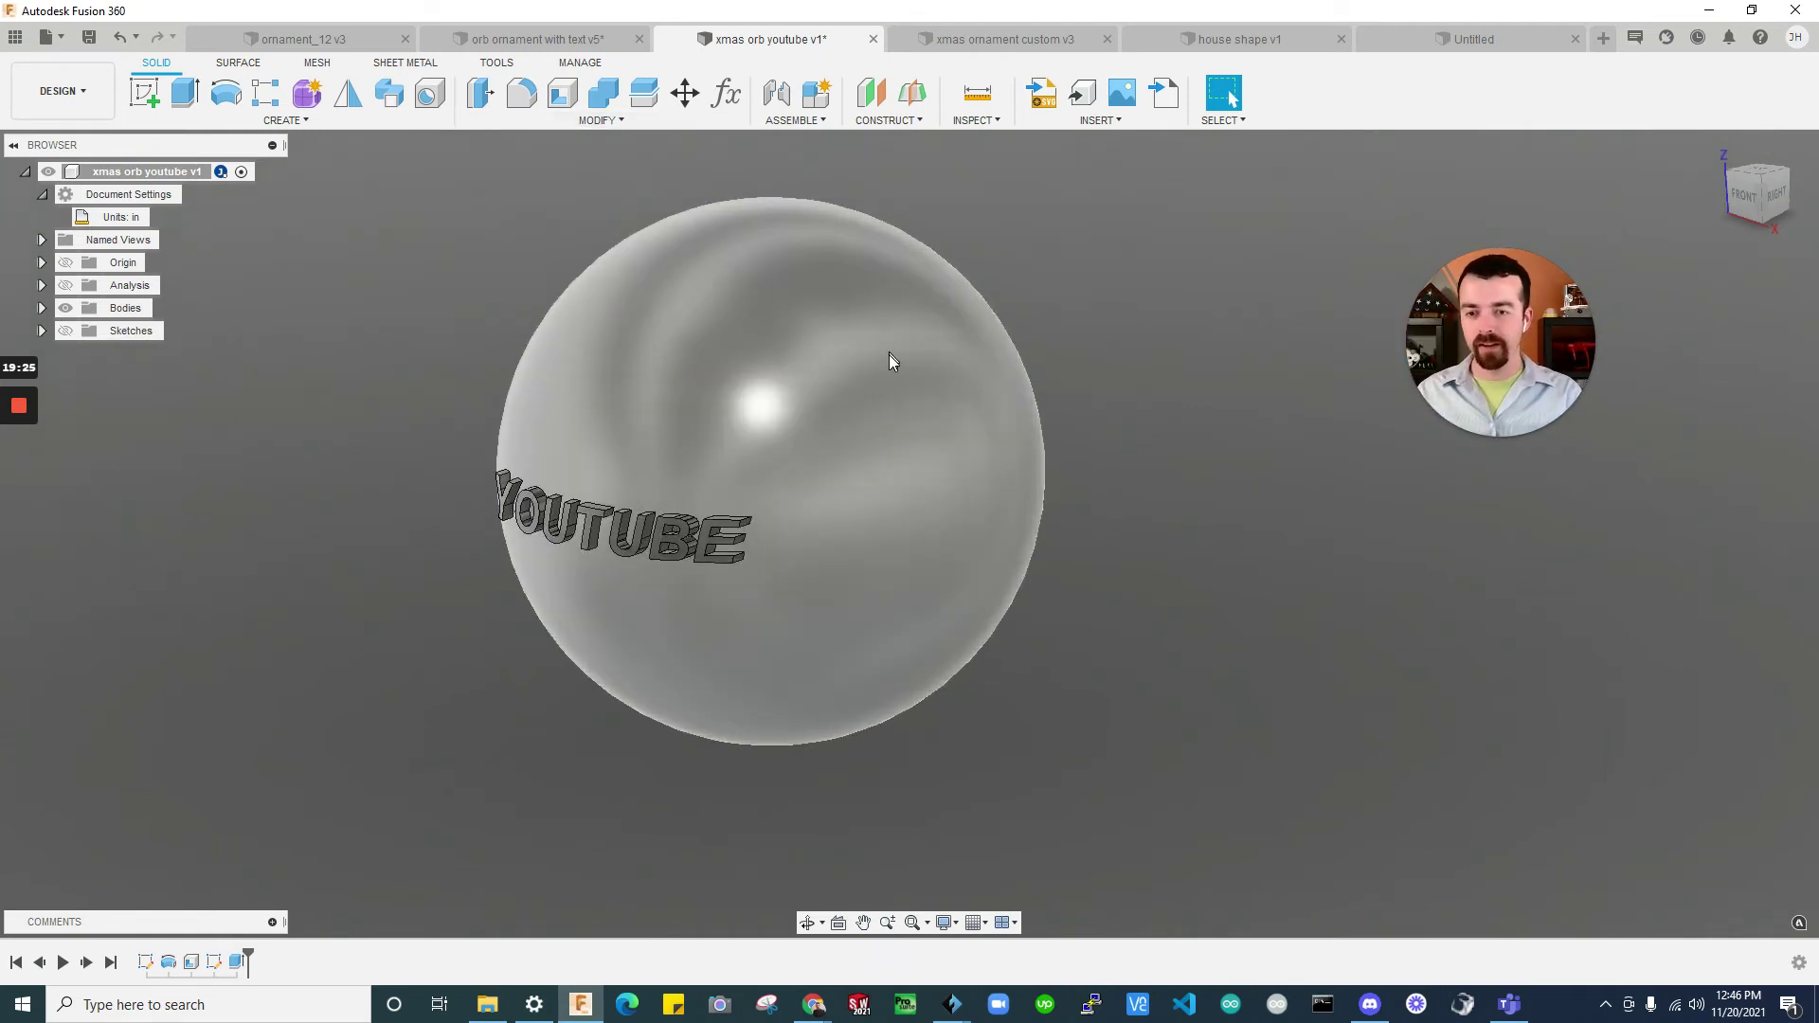
pyautogui.keyDown('shift'); pyautogui.moveTo(890, 350); pyautogui.dragTo(895, 355, button='middle'); pyautogui.keyUp('shift')
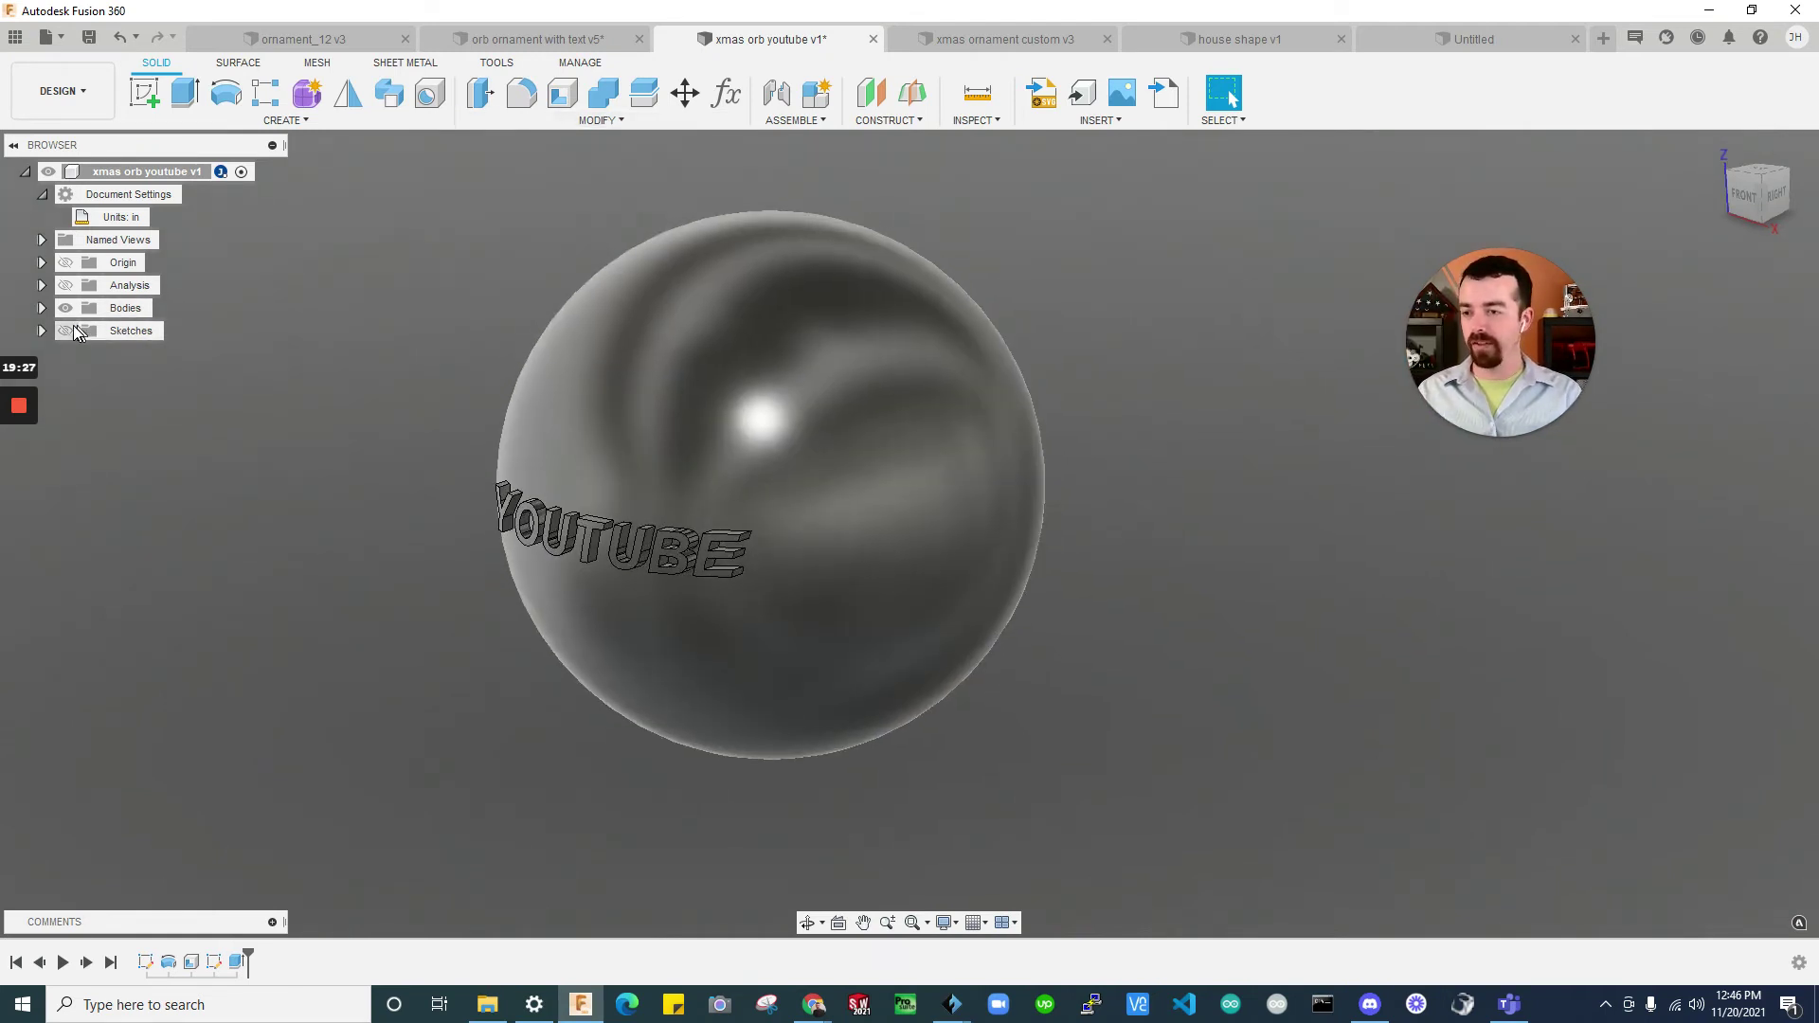
# Expand the sketches group, turn its visibility on, and start a new sketch on the front XZ plane
pyautogui.click(42, 332)
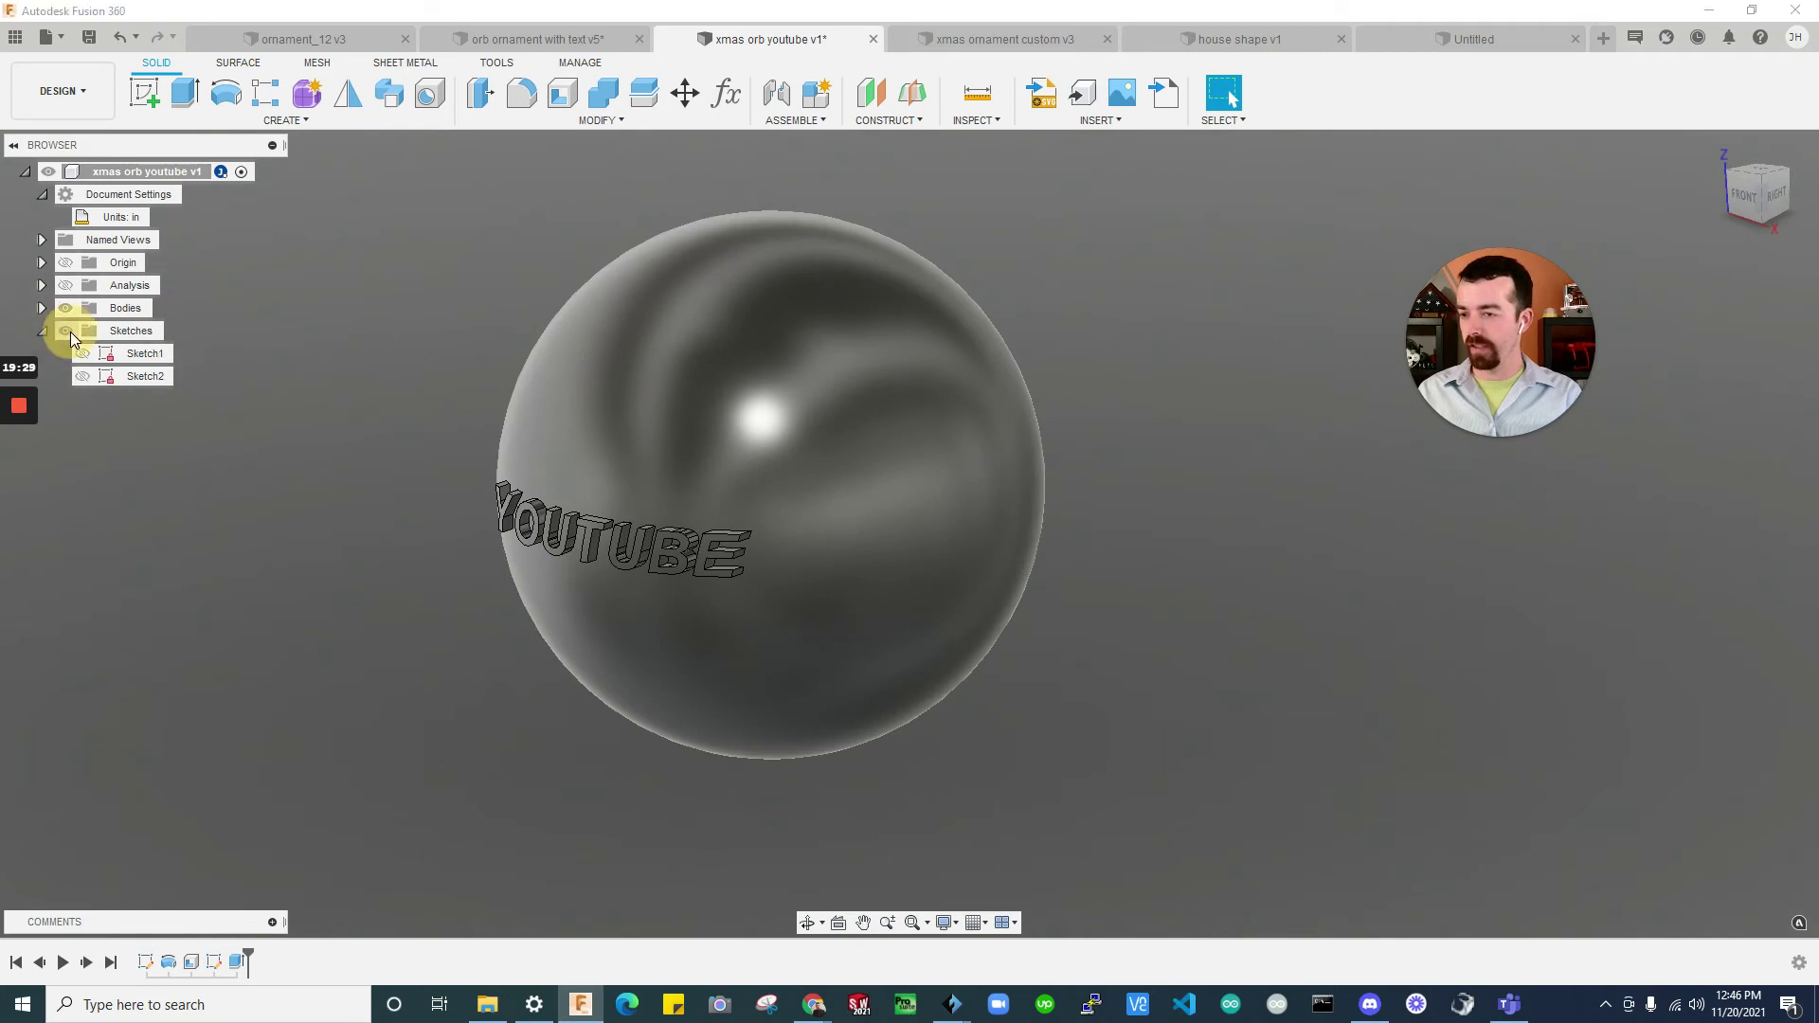
pyautogui.click(378, 328)
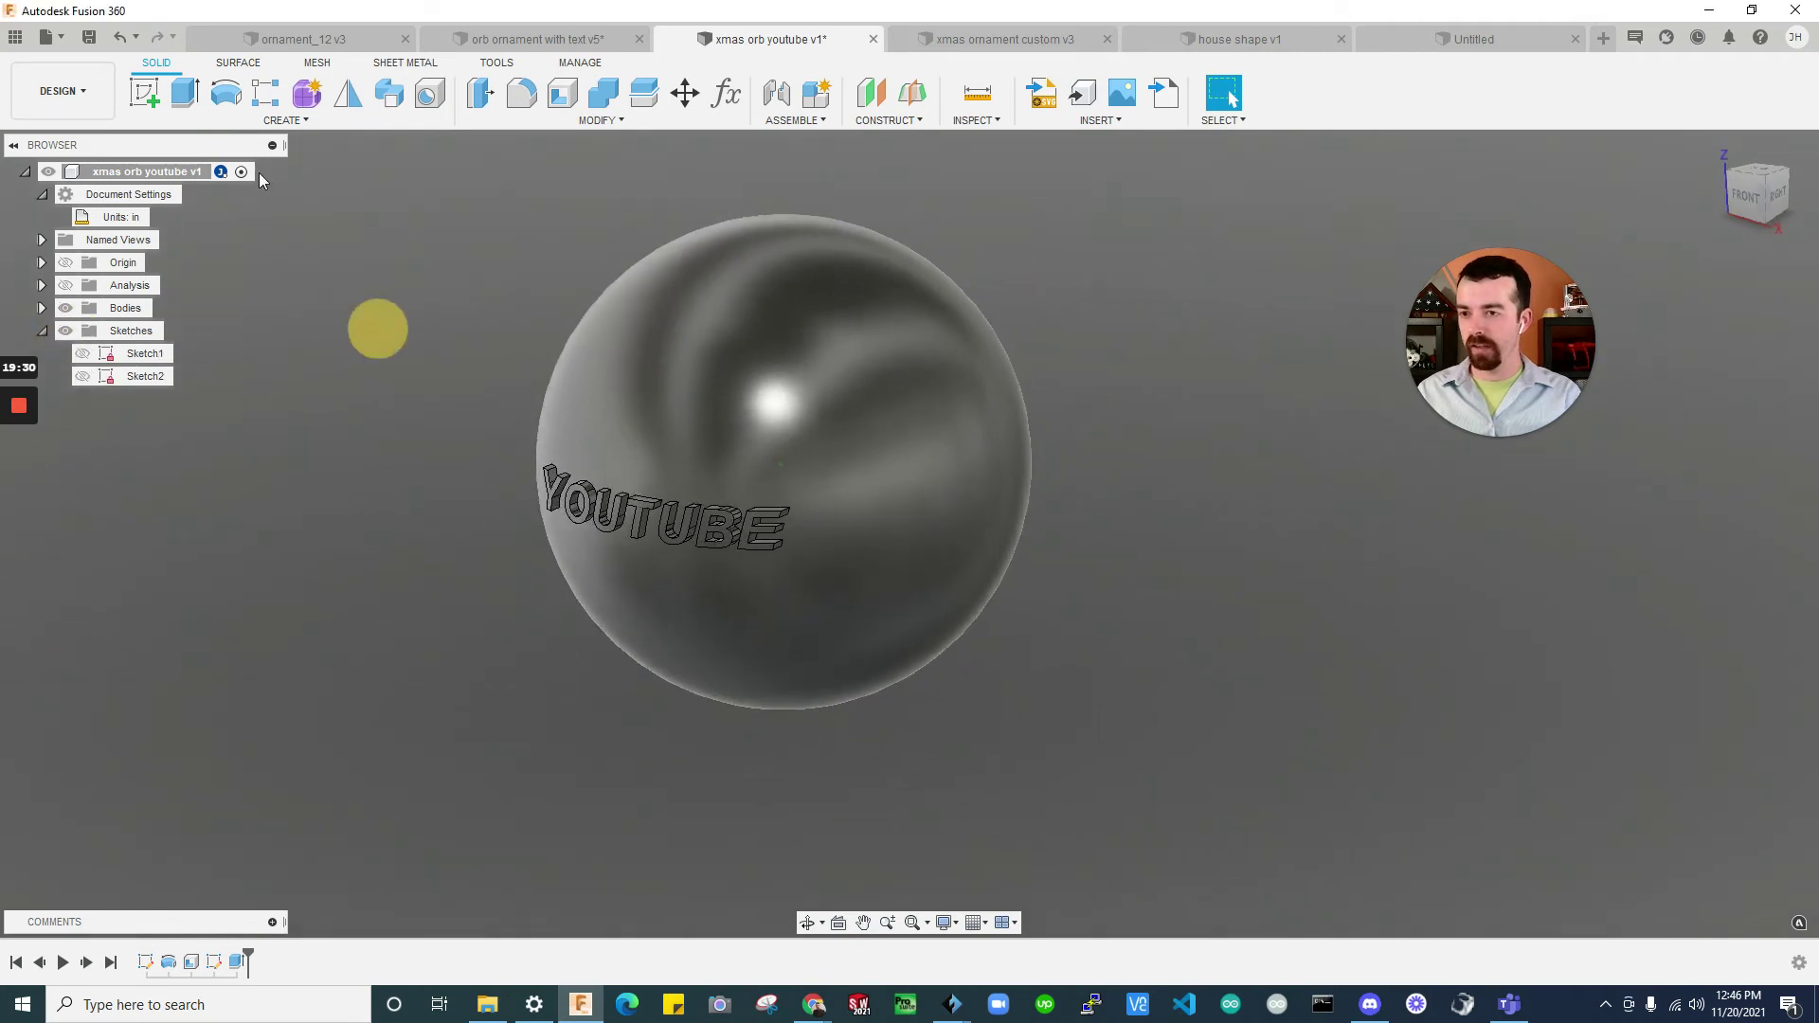
pyautogui.click(147, 96)
pyautogui.click(841, 438)
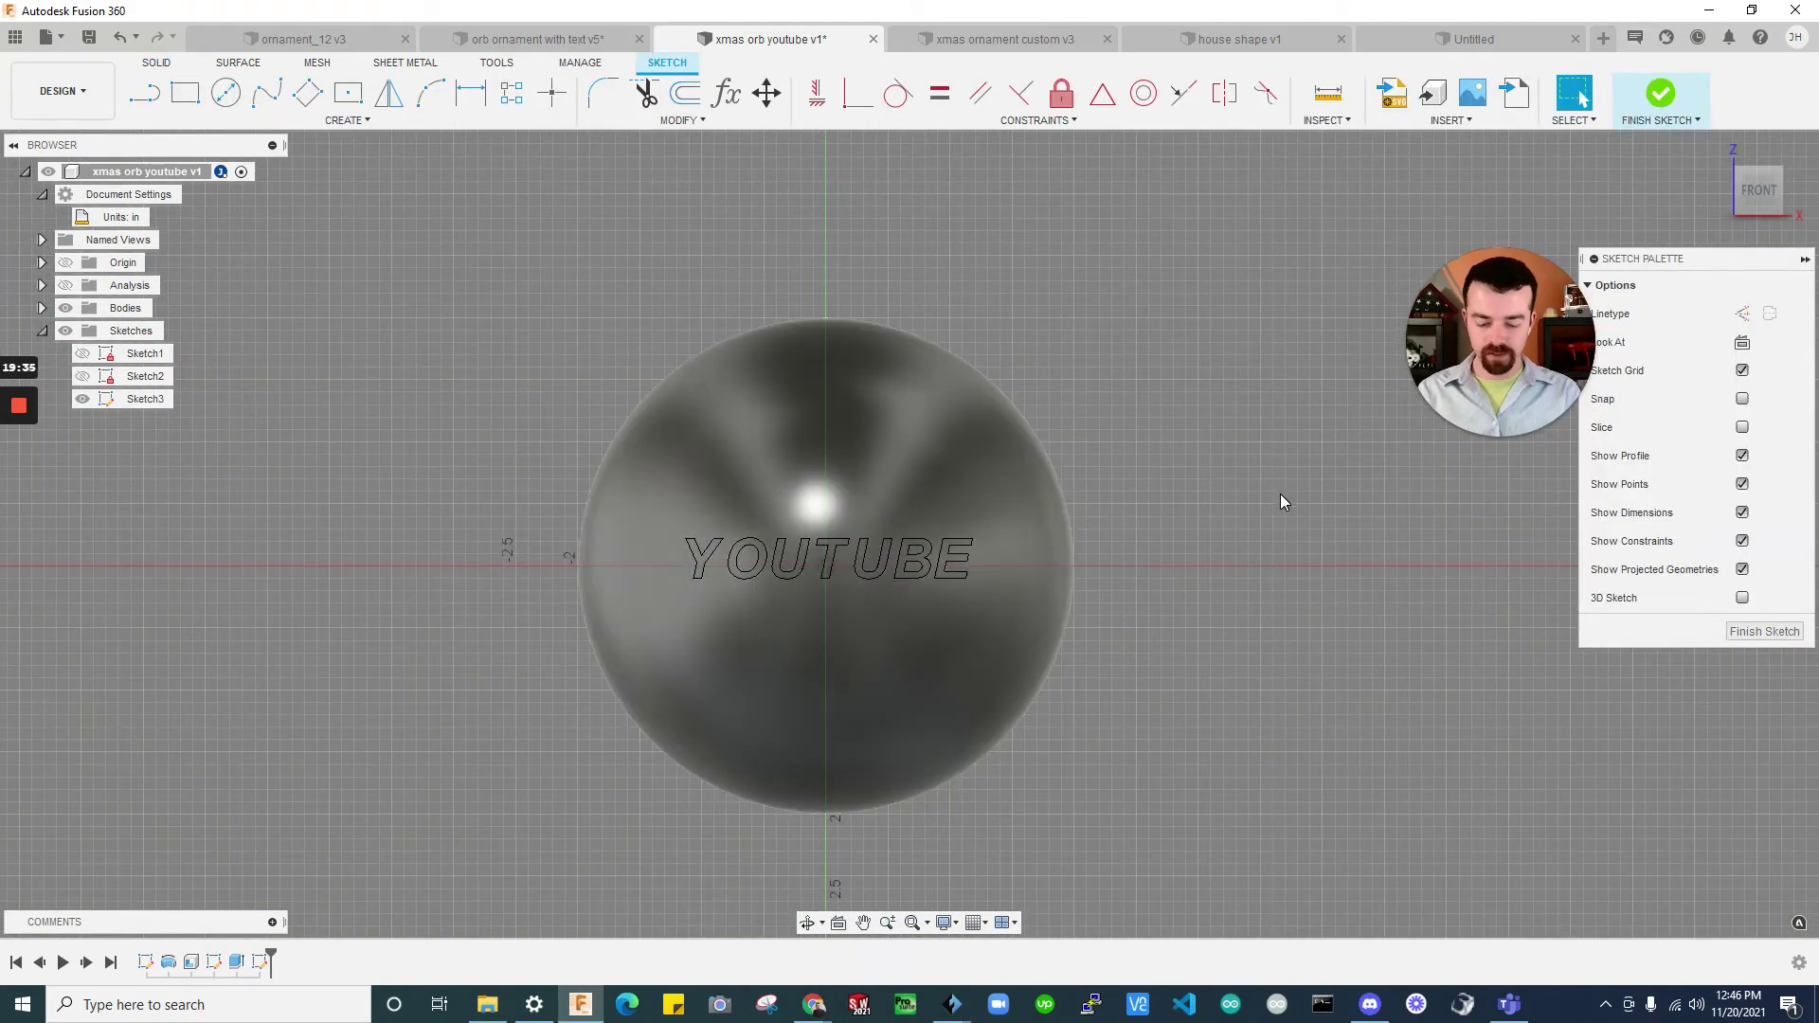
# Project the orb body's outline into the new sketch and hide the bodies
pyautogui.press('p')
pyautogui.click(947, 432)
pyautogui.click(1269, 347)
pyautogui.click(1260, 521)
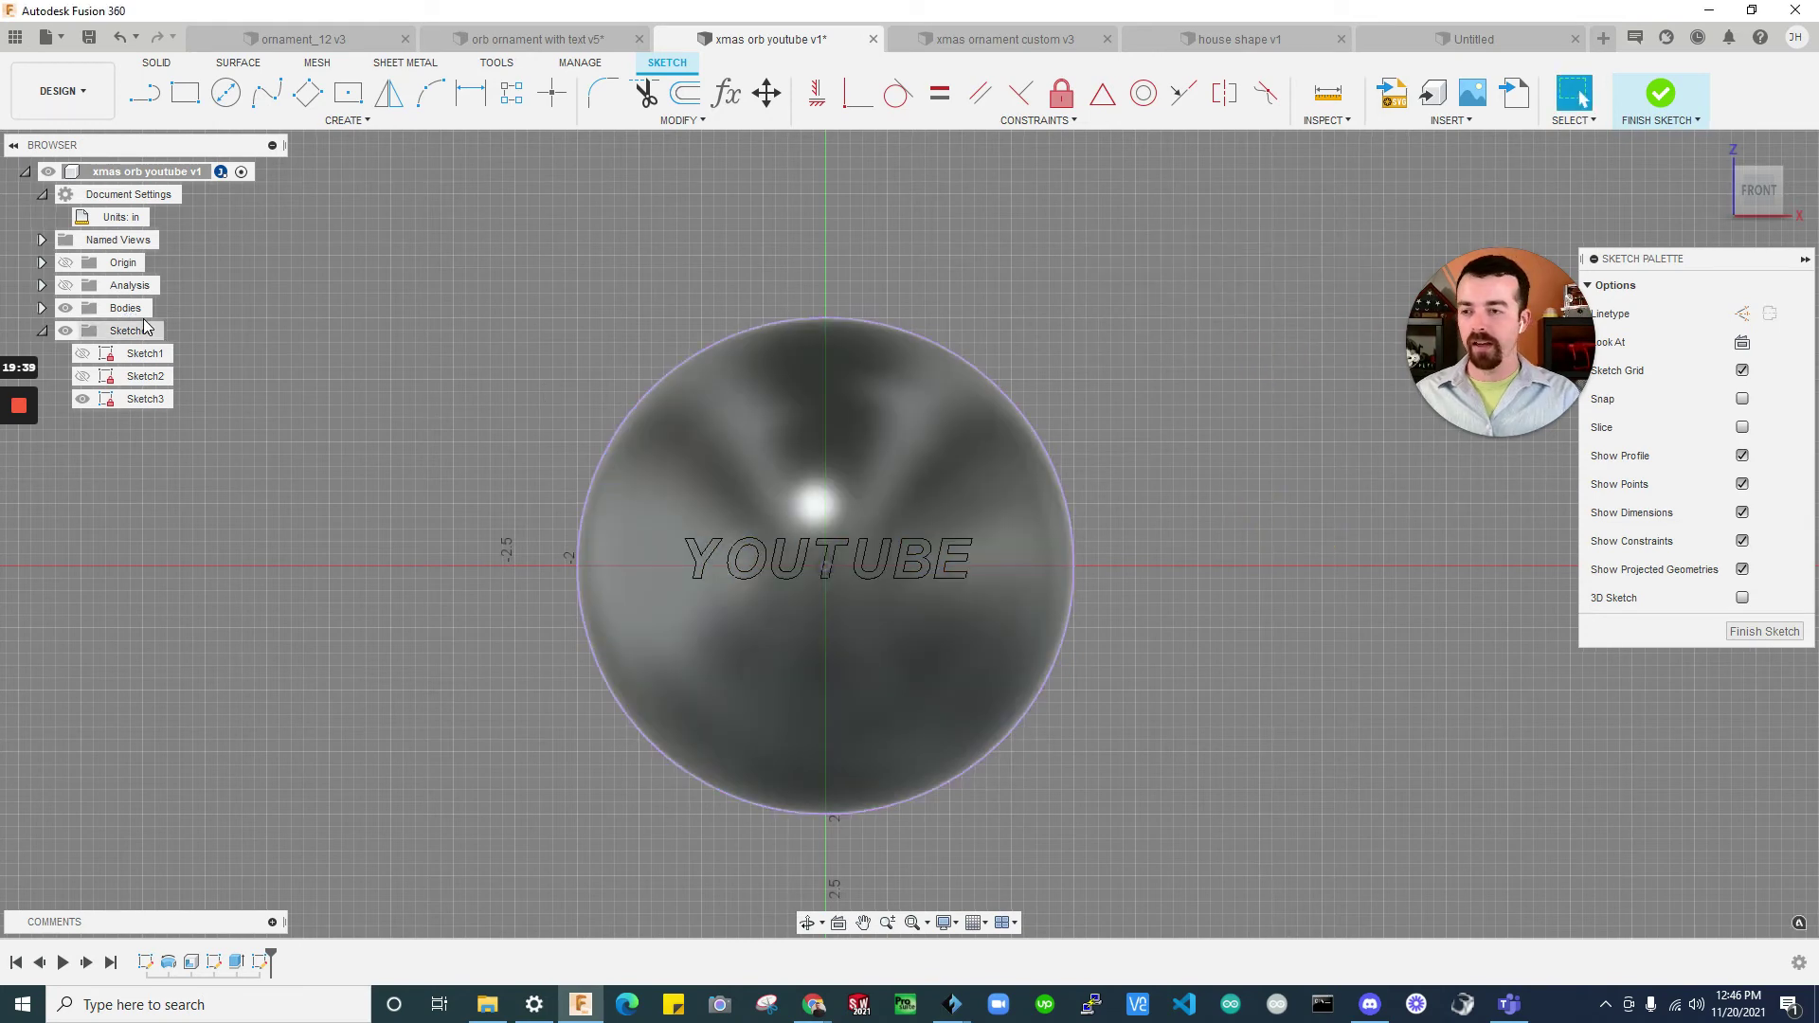
pyautogui.click(64, 308)
pyautogui.scroll(3, 843, 470)
pyautogui.click(1345, 514)
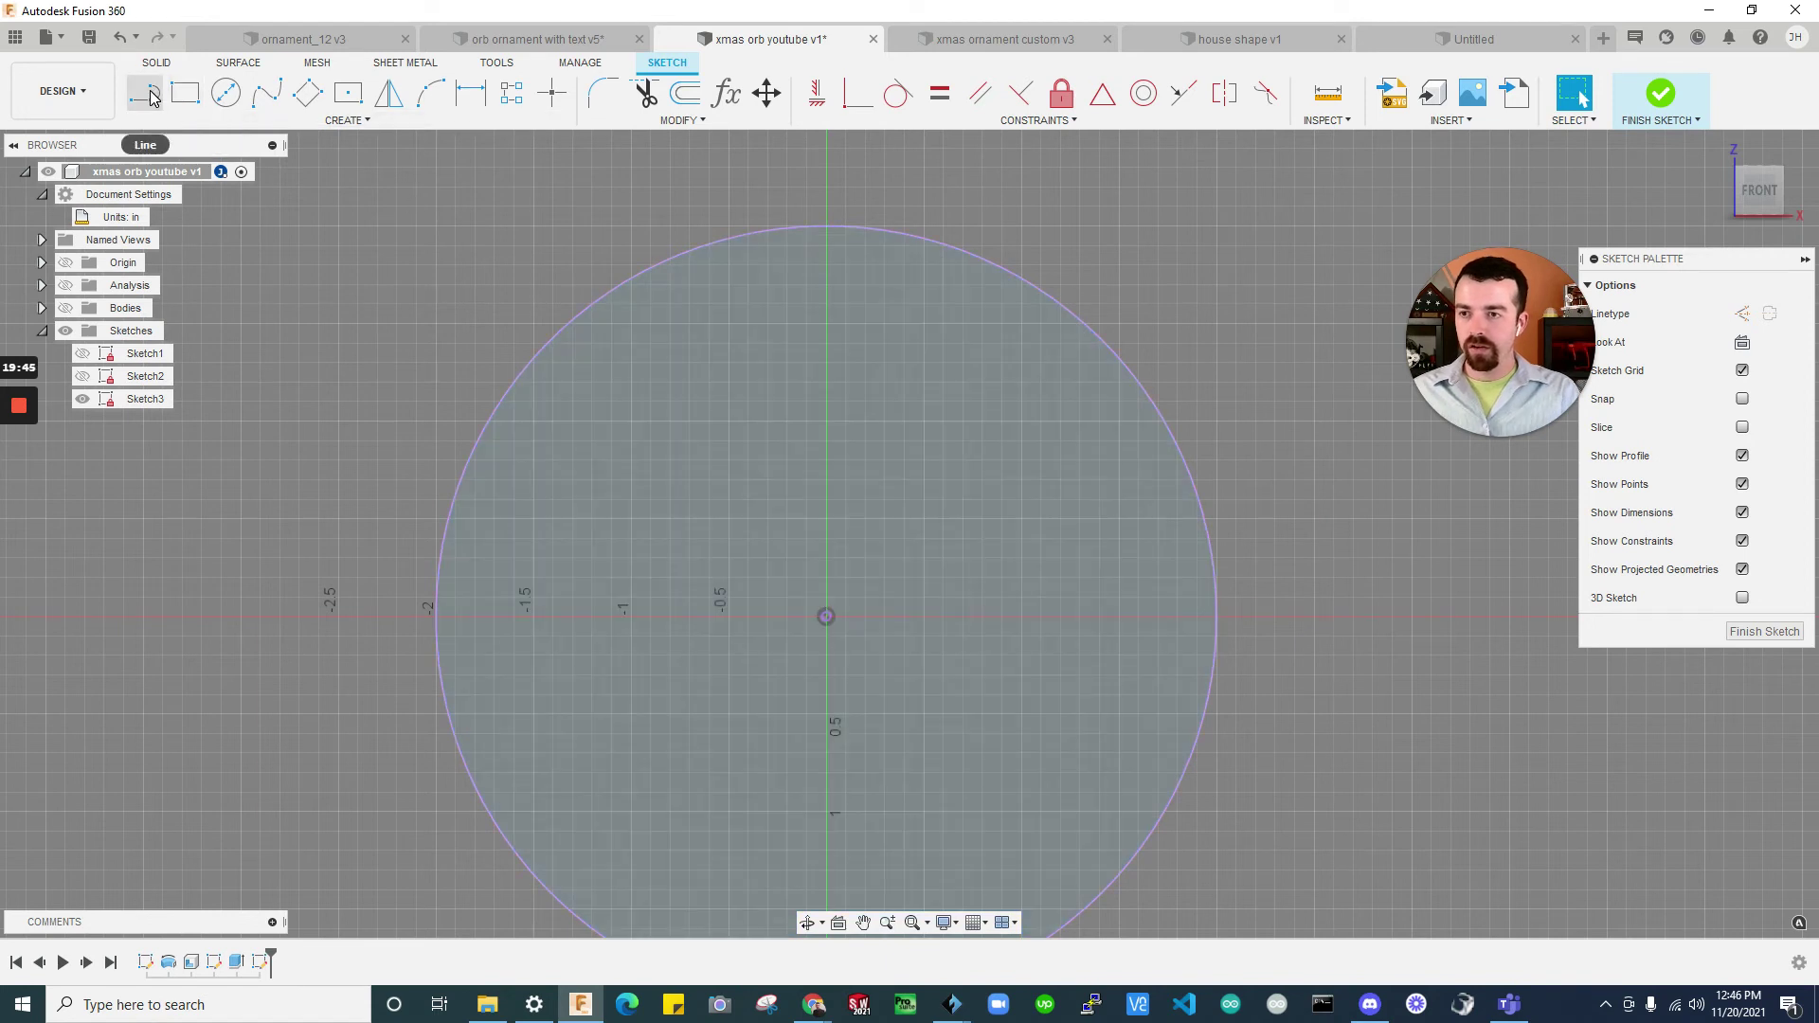
# Draw a vertical line from the origin up past the projected circle, ending with a horizontal segment about 0.65 in long to the left
pyautogui.click(225, 96)
pyautogui.press('Escape')
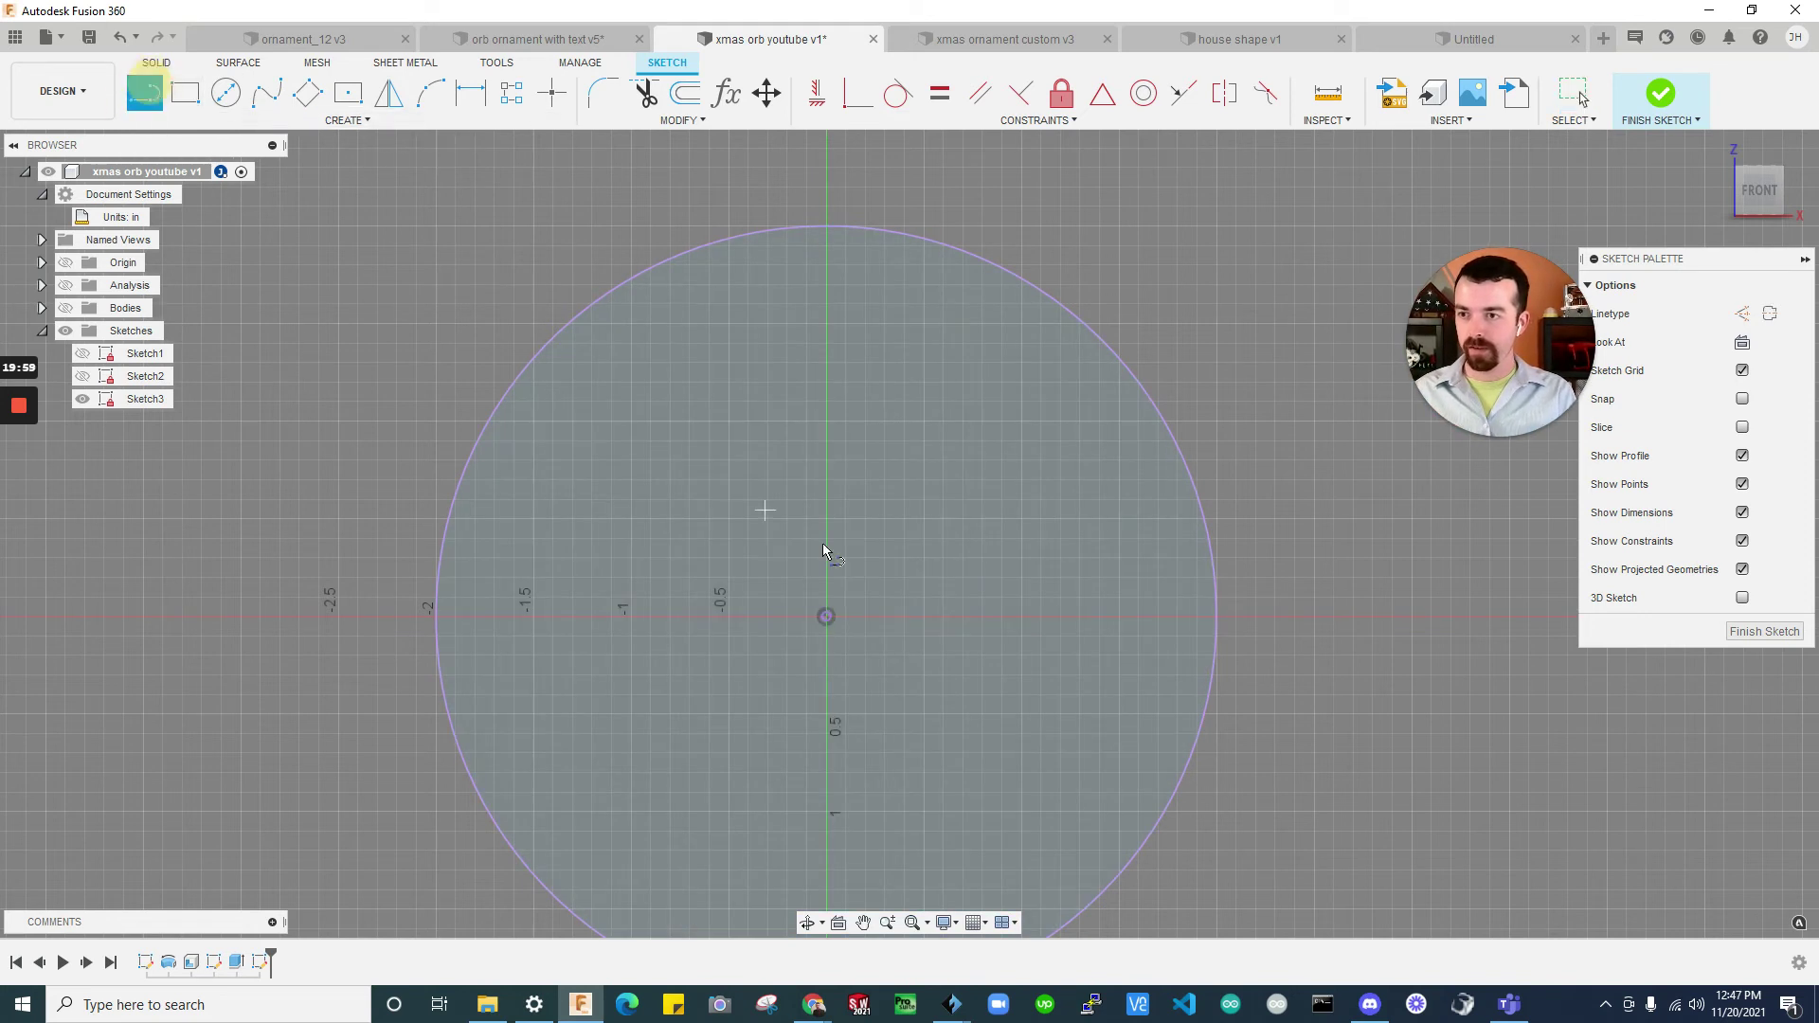
pyautogui.click(827, 614)
pyautogui.click(824, 158)
pyautogui.scroll(-3, 857, 478)
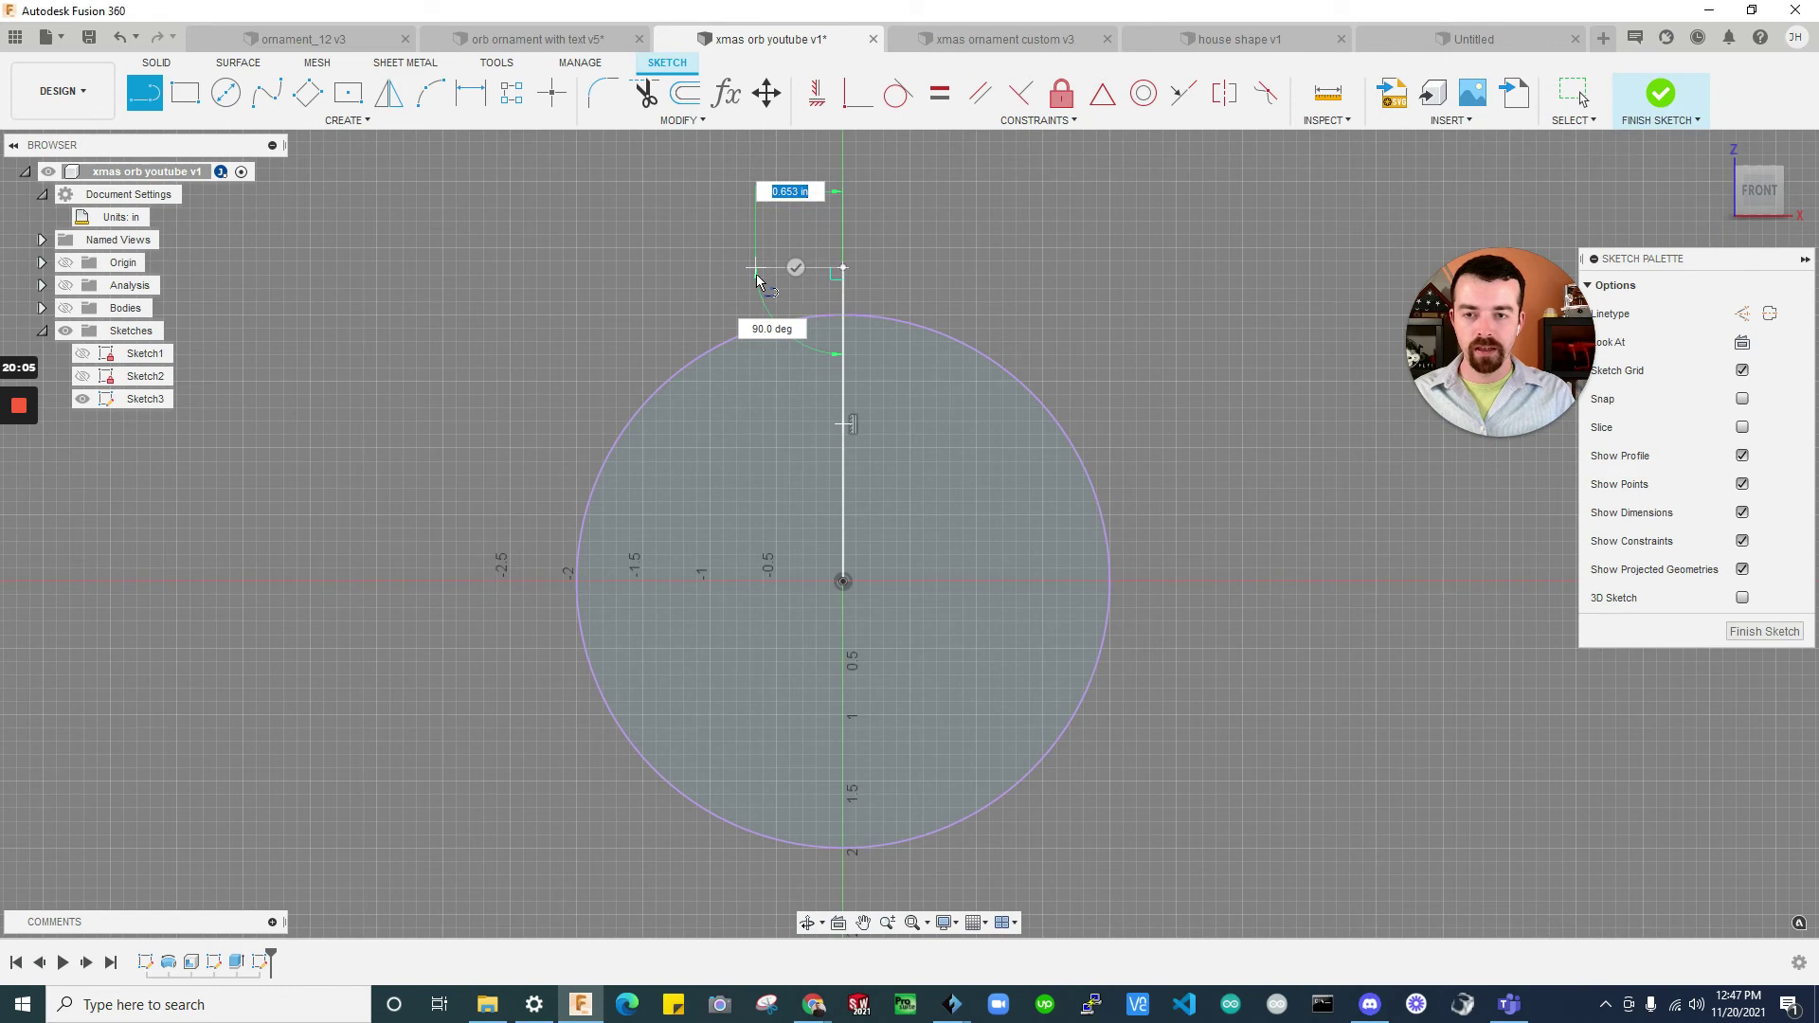
pyautogui.click(757, 269)
pyautogui.press('Escape')
pyautogui.scroll(3, 809, 261)
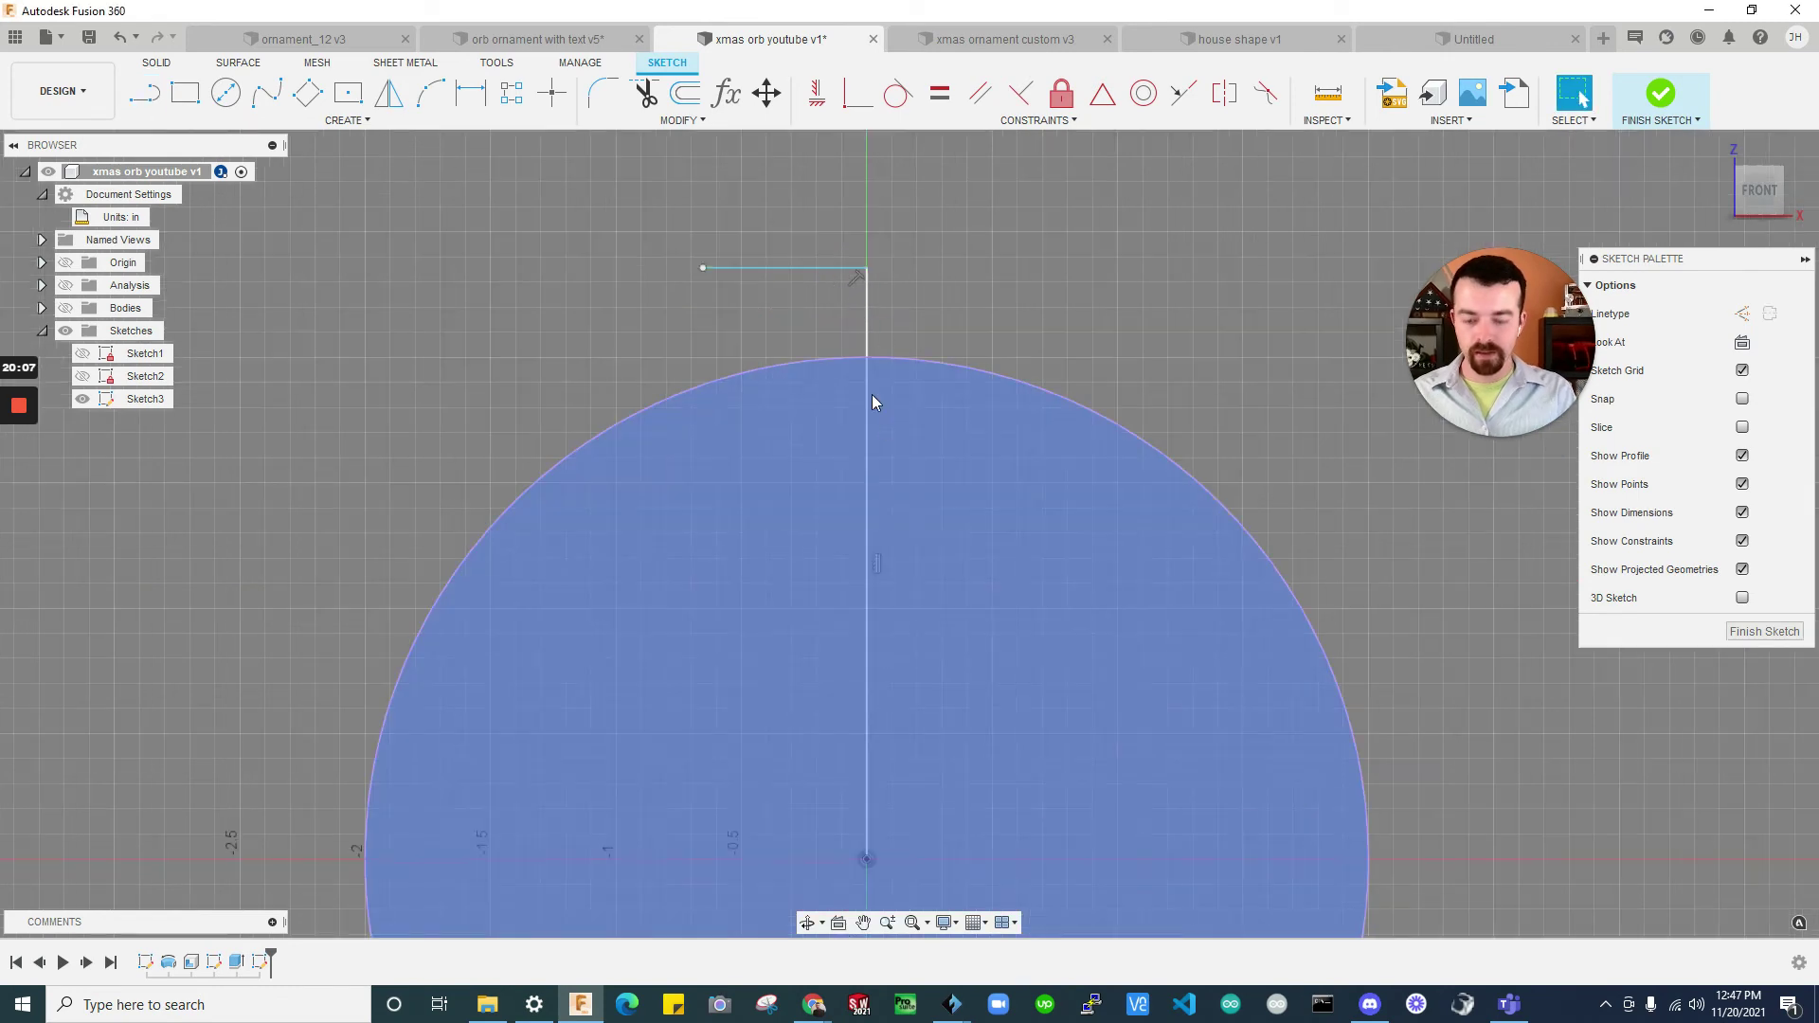
pyautogui.press('d')
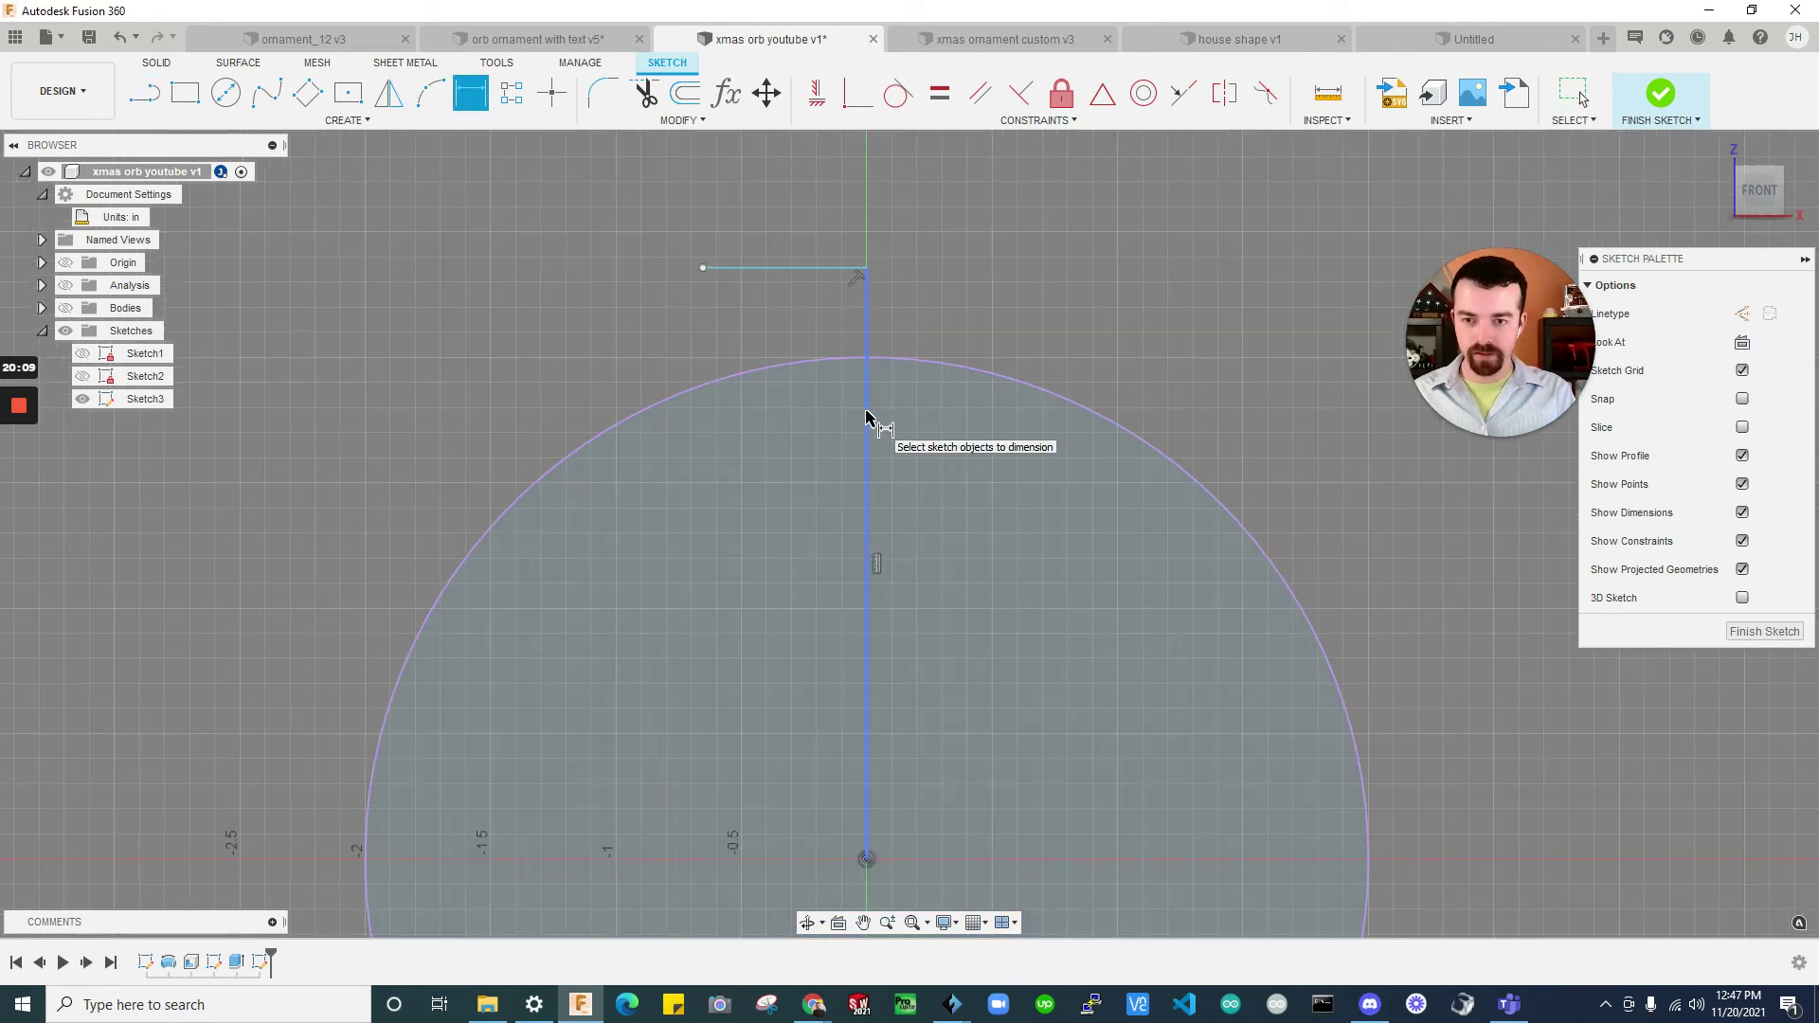
pyautogui.press('Escape')
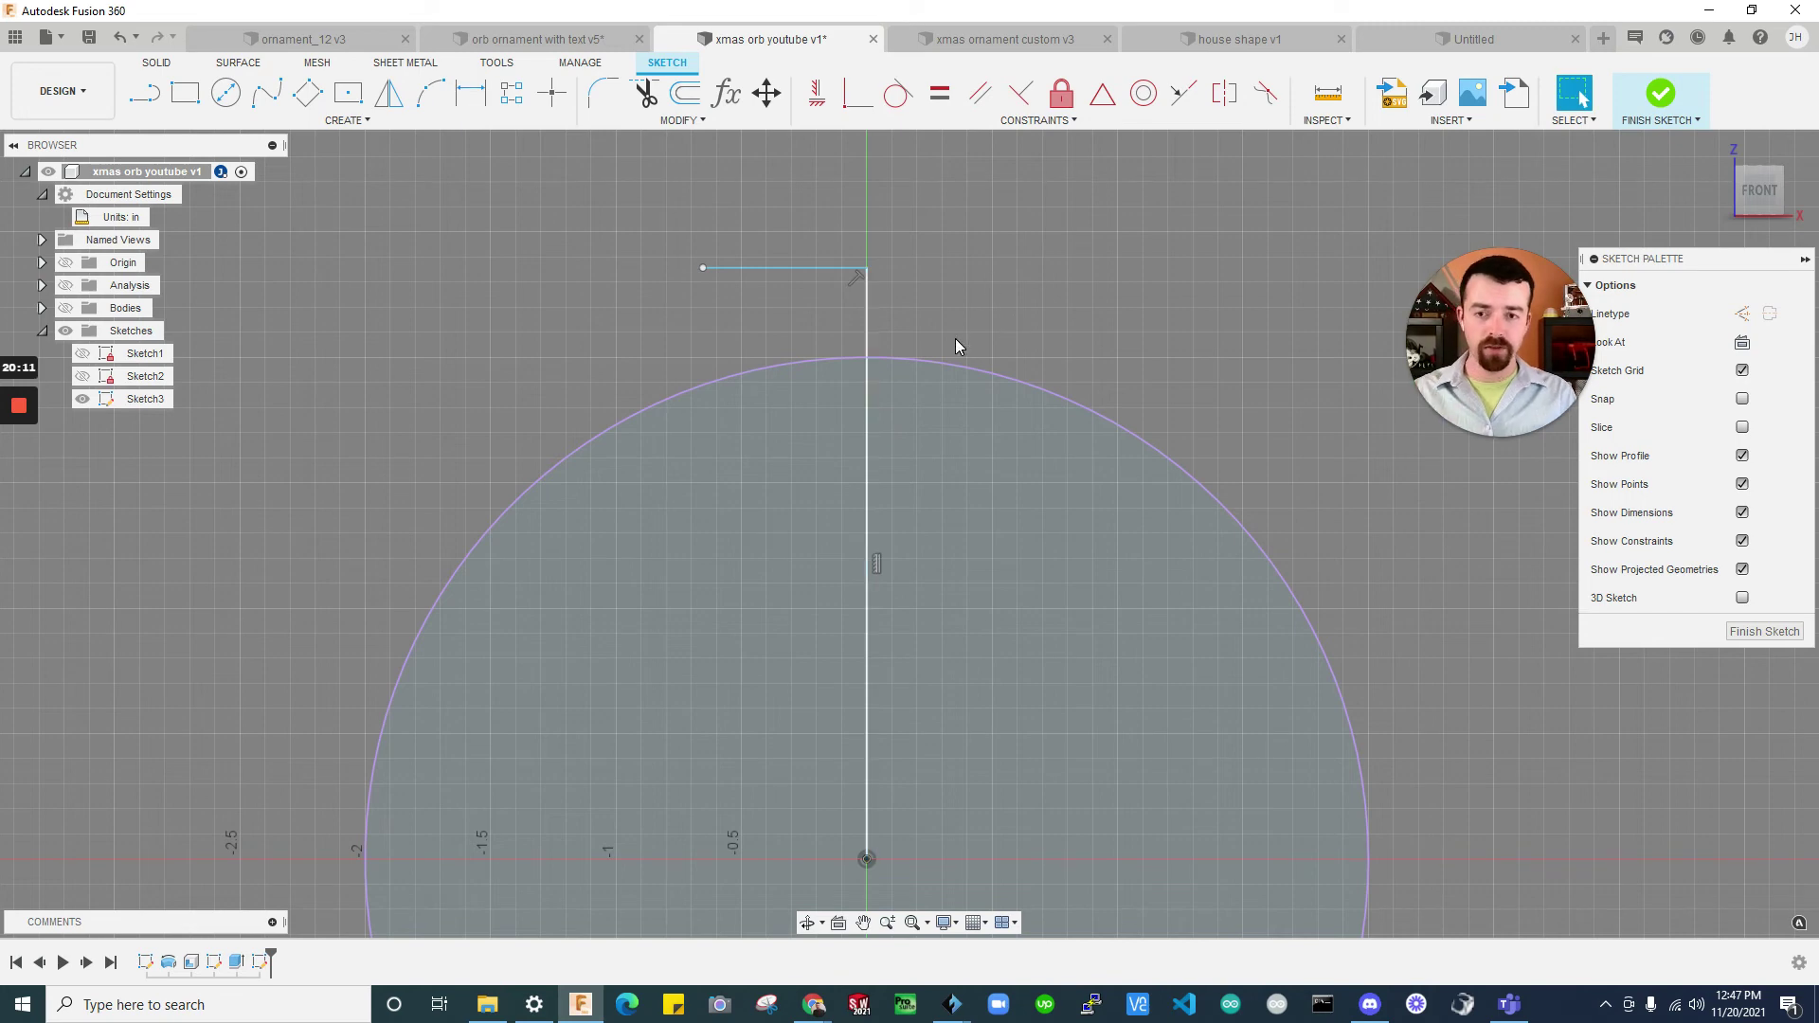
pyautogui.scroll(-2, 933, 370)
pyautogui.scroll(1, 847, 385)
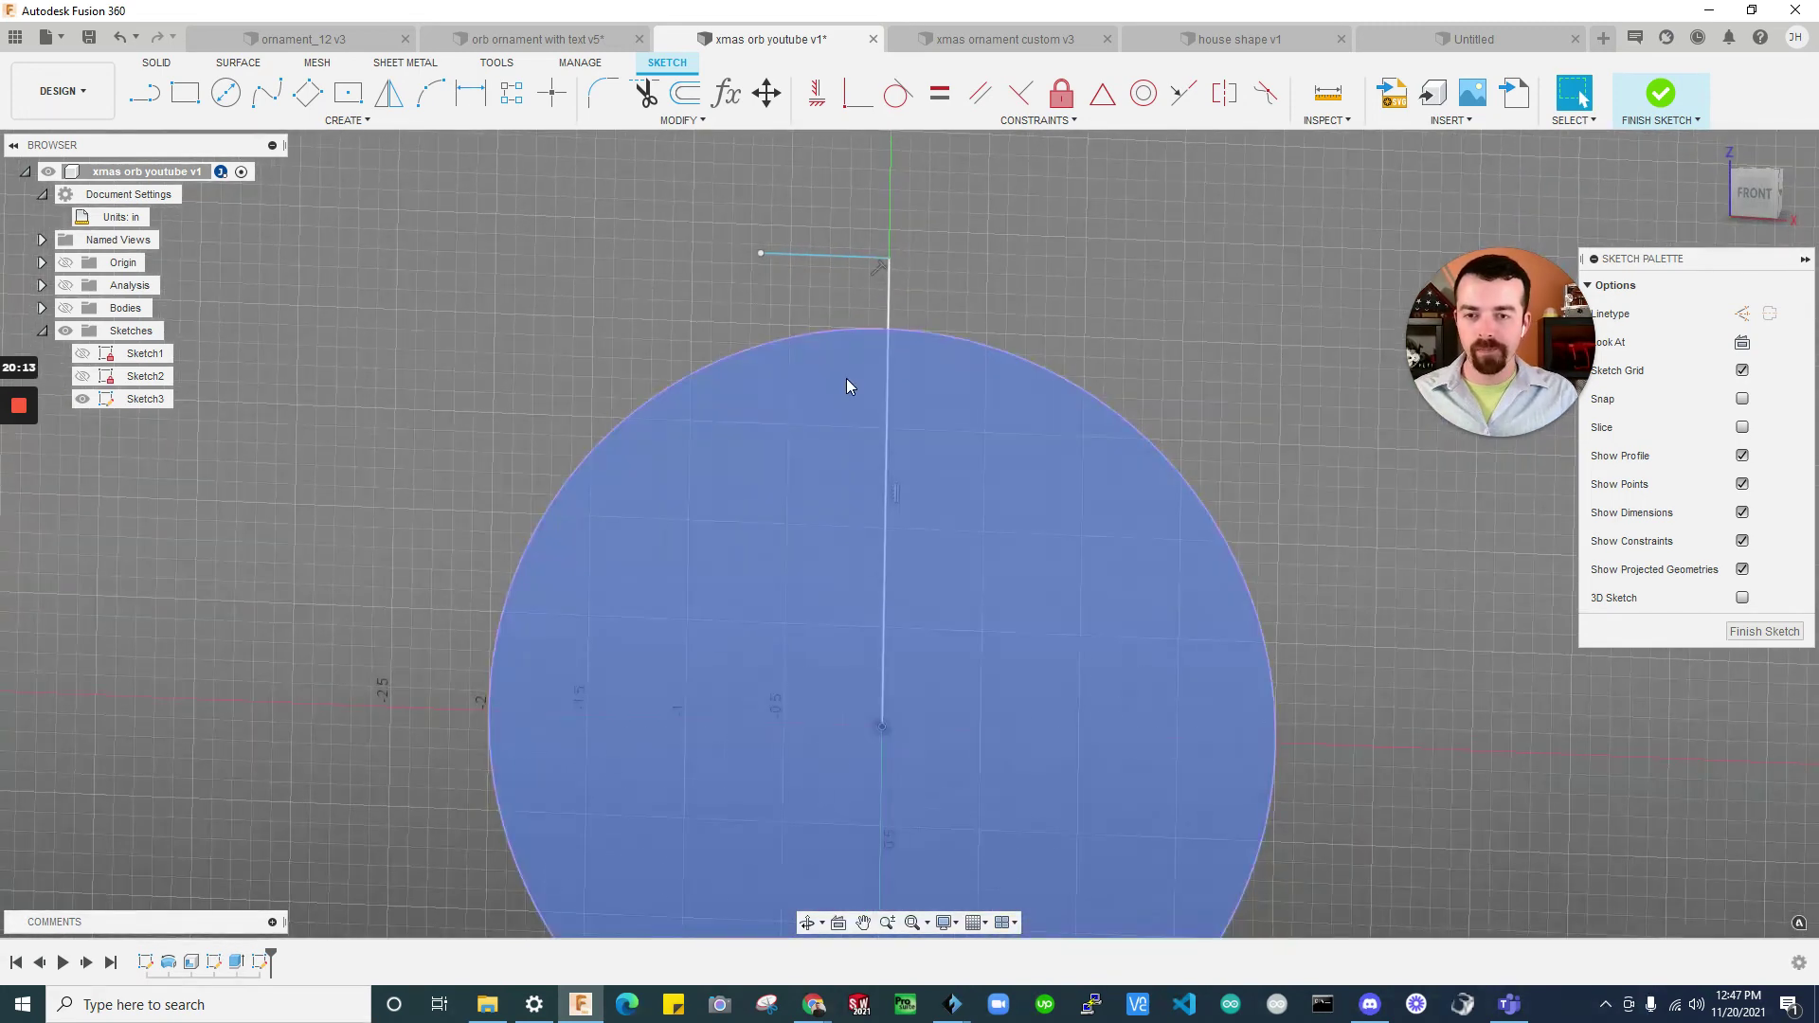
# Draw a 0.1 in diameter circle centred on the vertical line just inside the orb outline's top, and finish the sketch
pyautogui.click(225, 92)
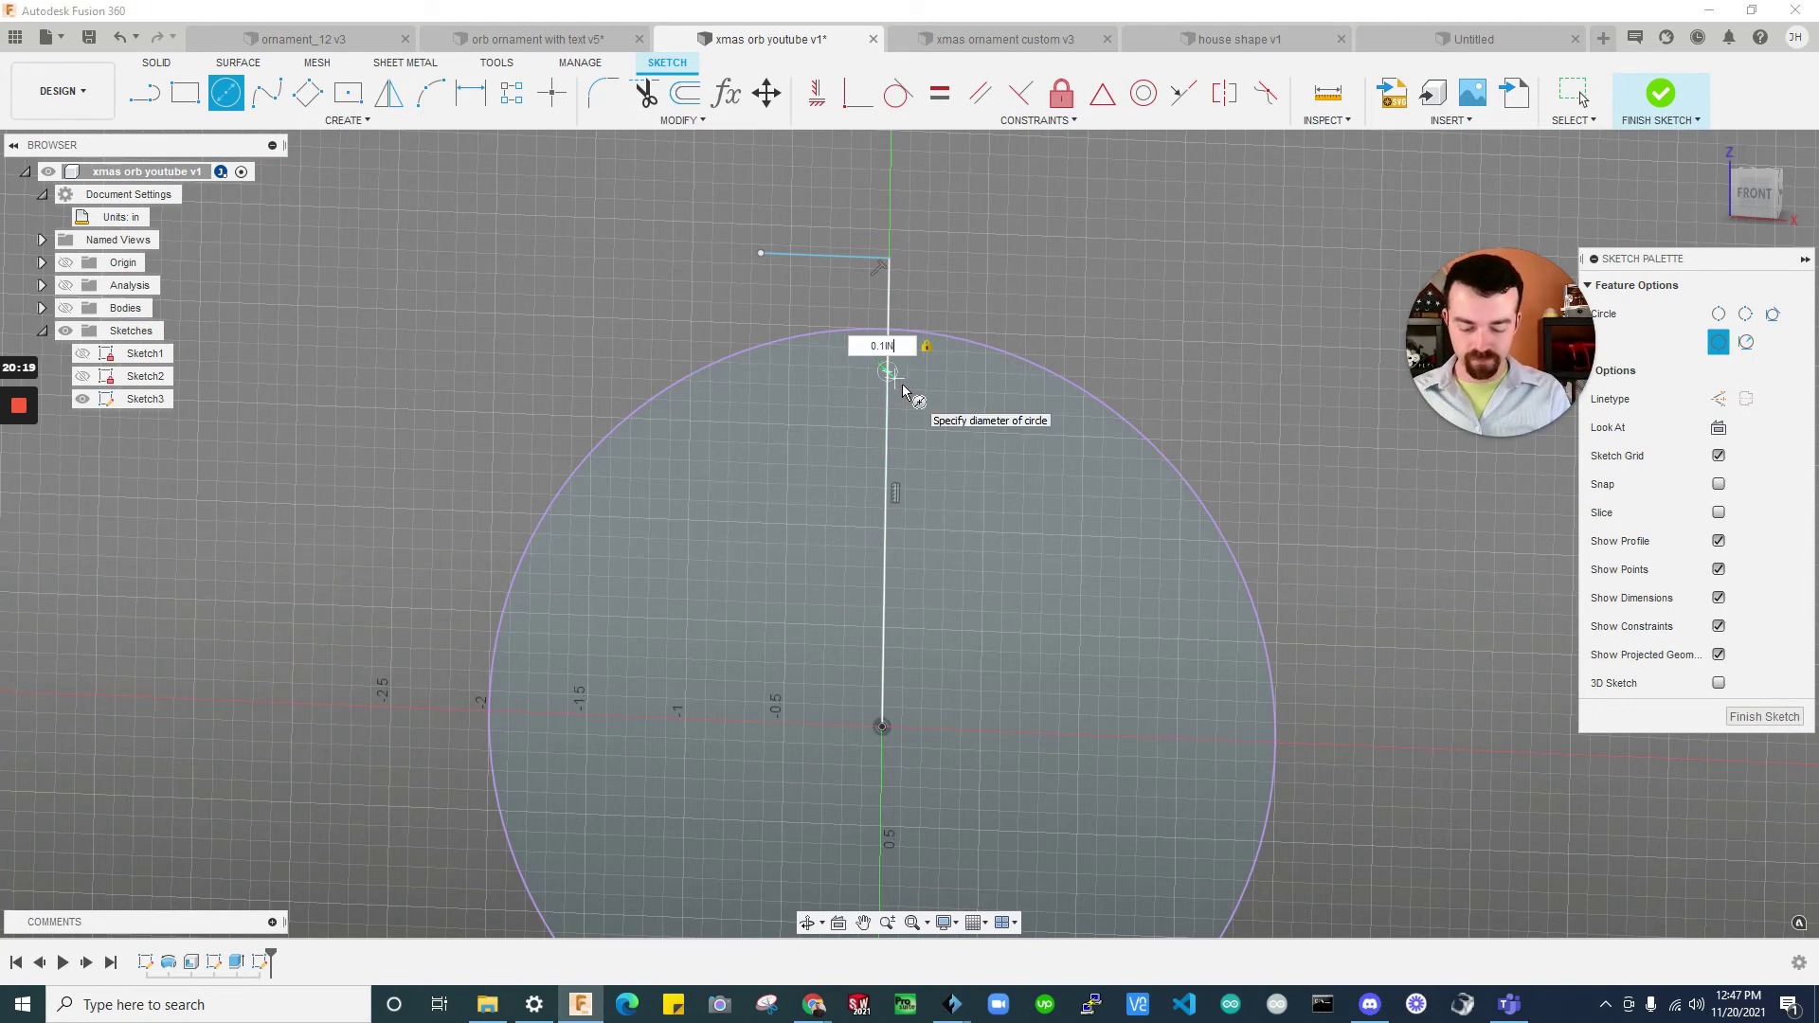
pyautogui.press('Return')
pyautogui.press('Escape')
pyautogui.moveTo(1253, 216); pyautogui.dragTo(1181, 256)
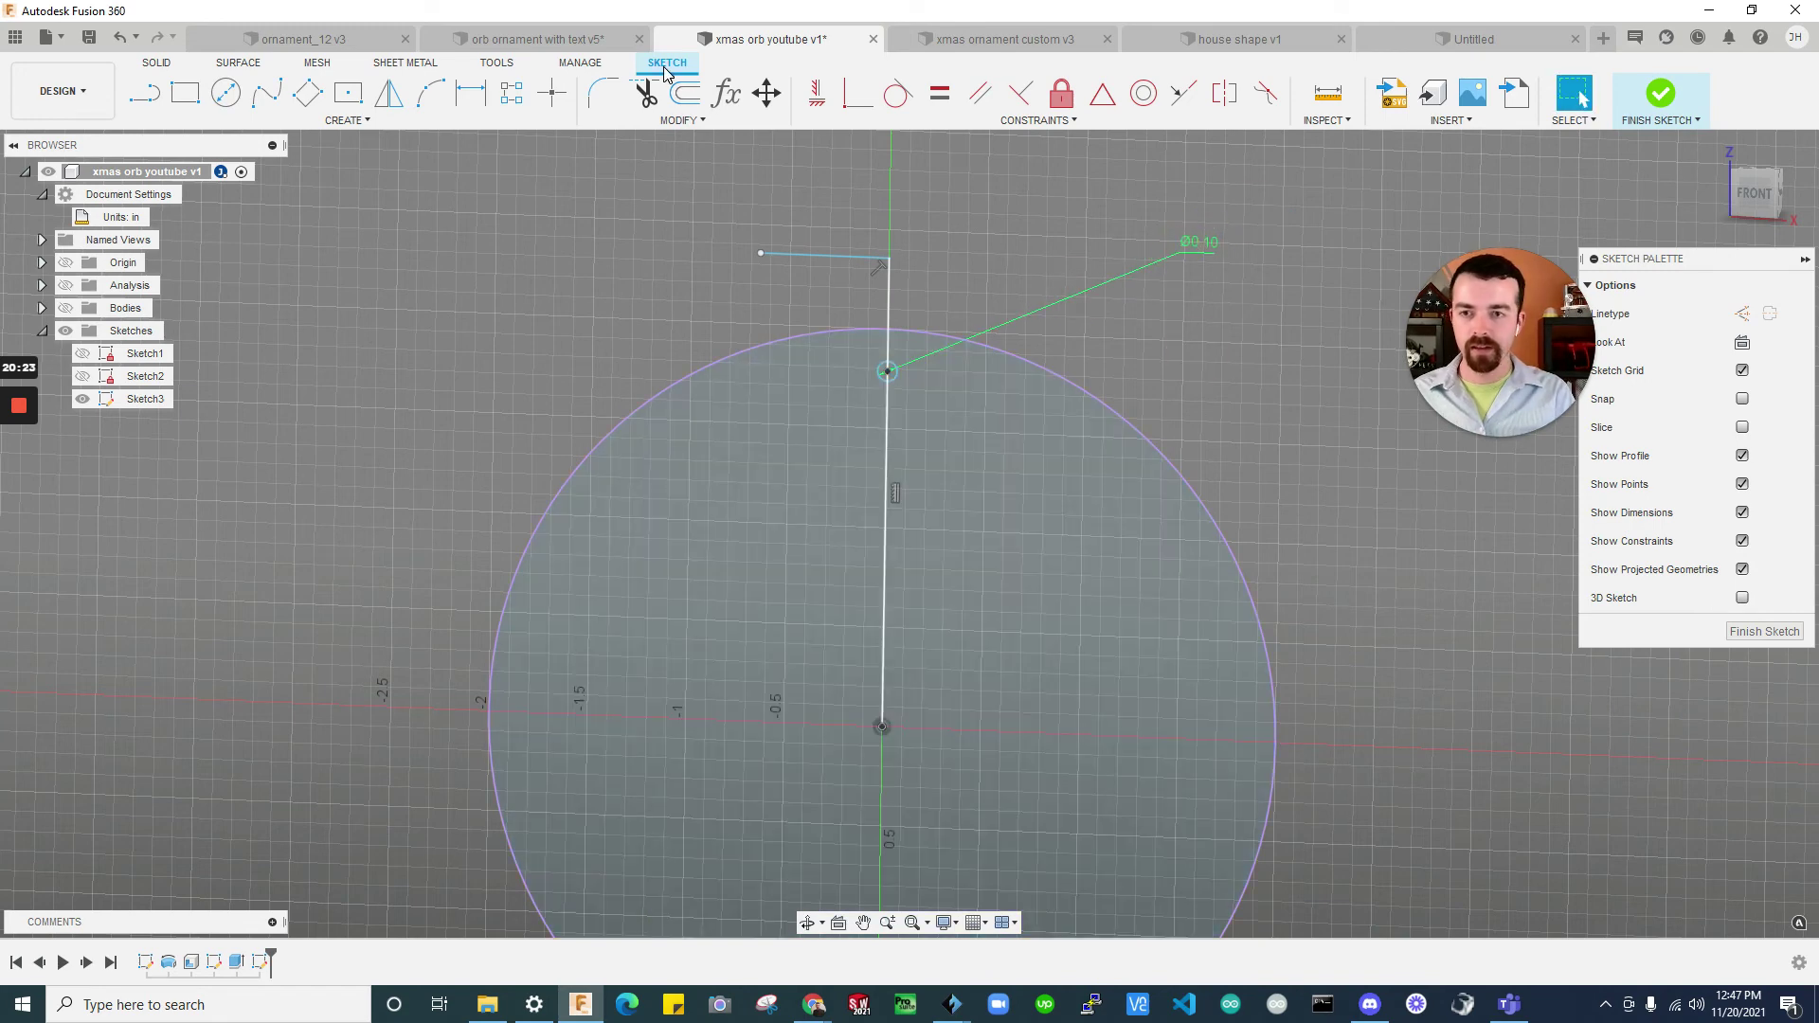
pyautogui.click(1660, 94)
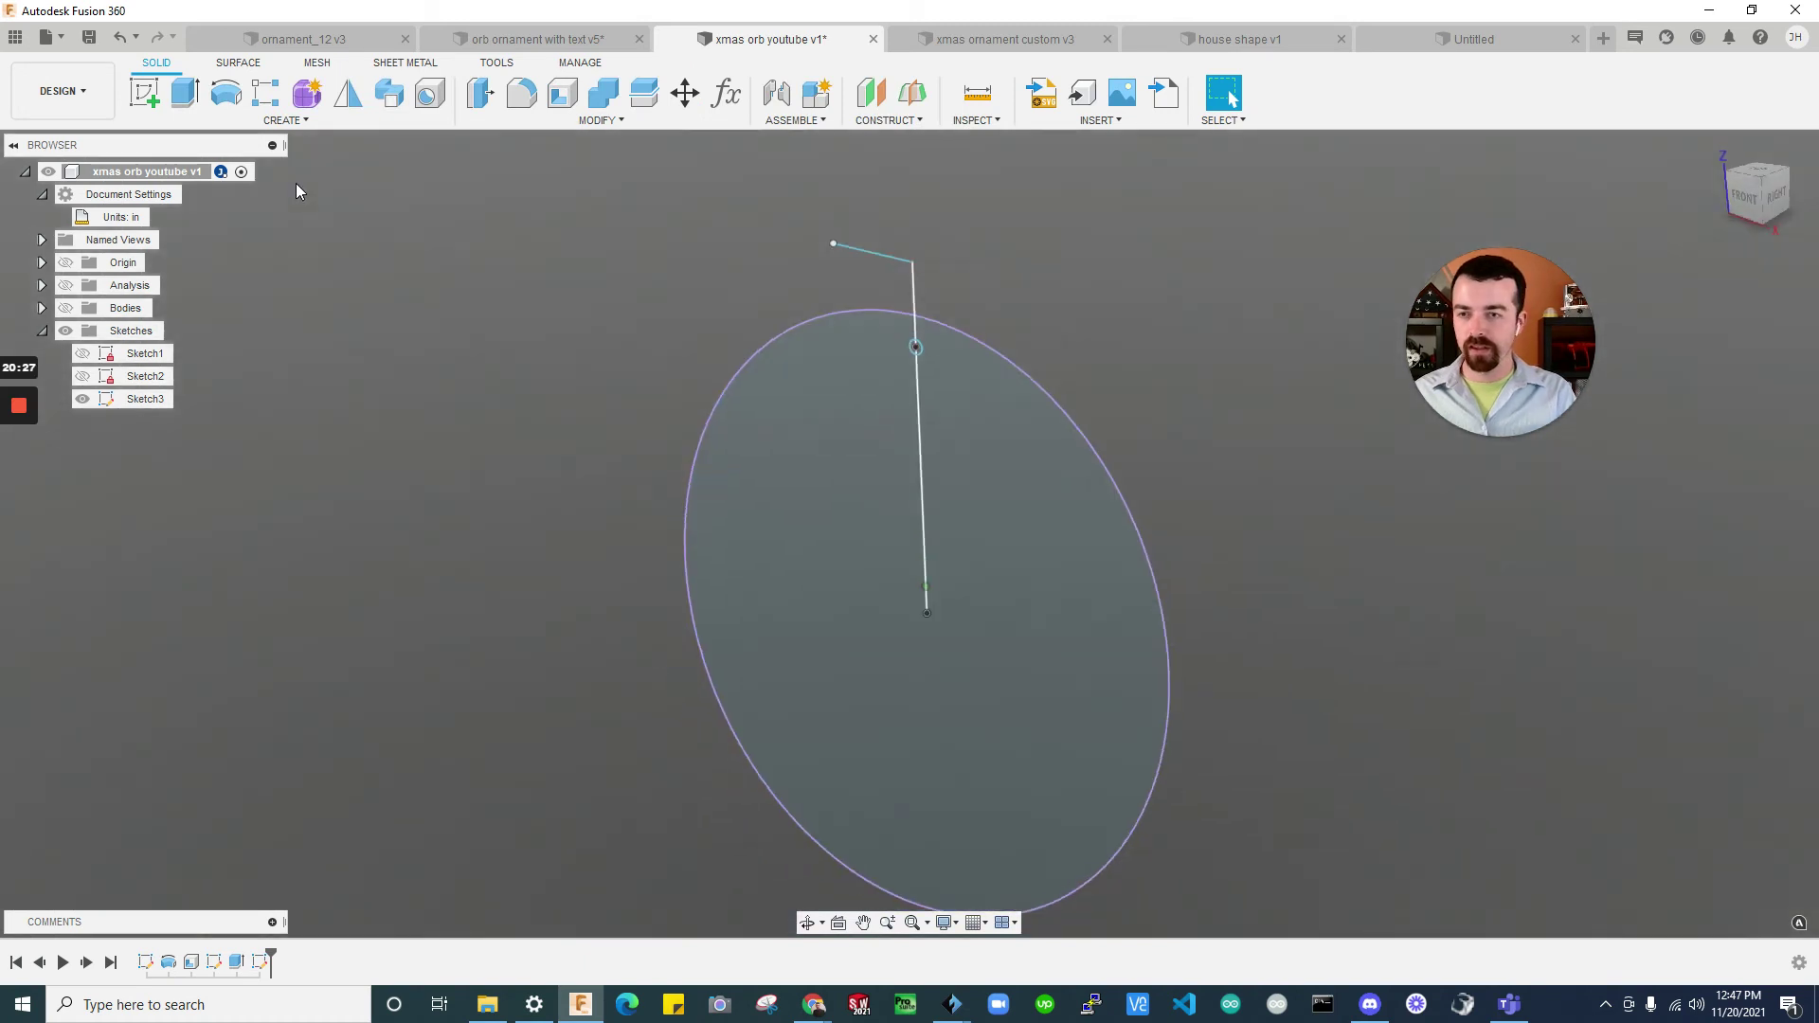
# Set up a full Revolve of both halves of the small circle about the short horizontal sketch line
pyautogui.click(225, 99)
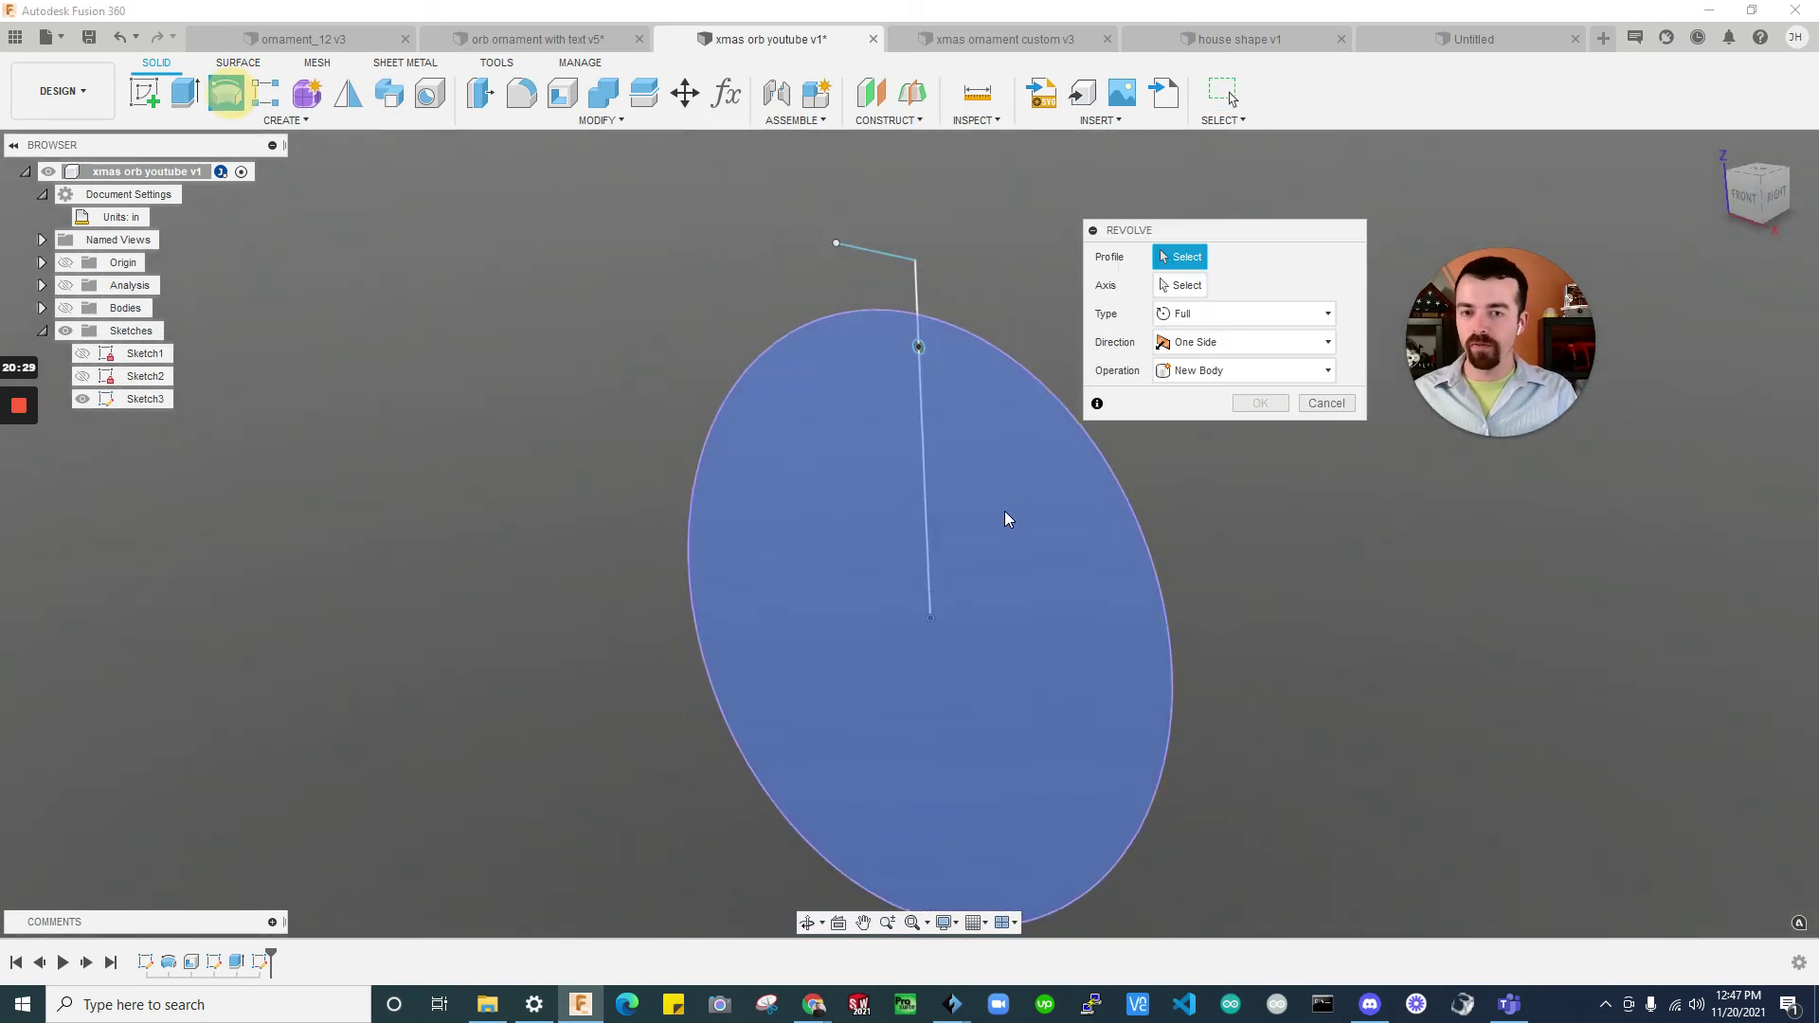
pyautogui.scroll(5, 918, 367)
pyautogui.click(925, 328)
pyautogui.click(924, 328)
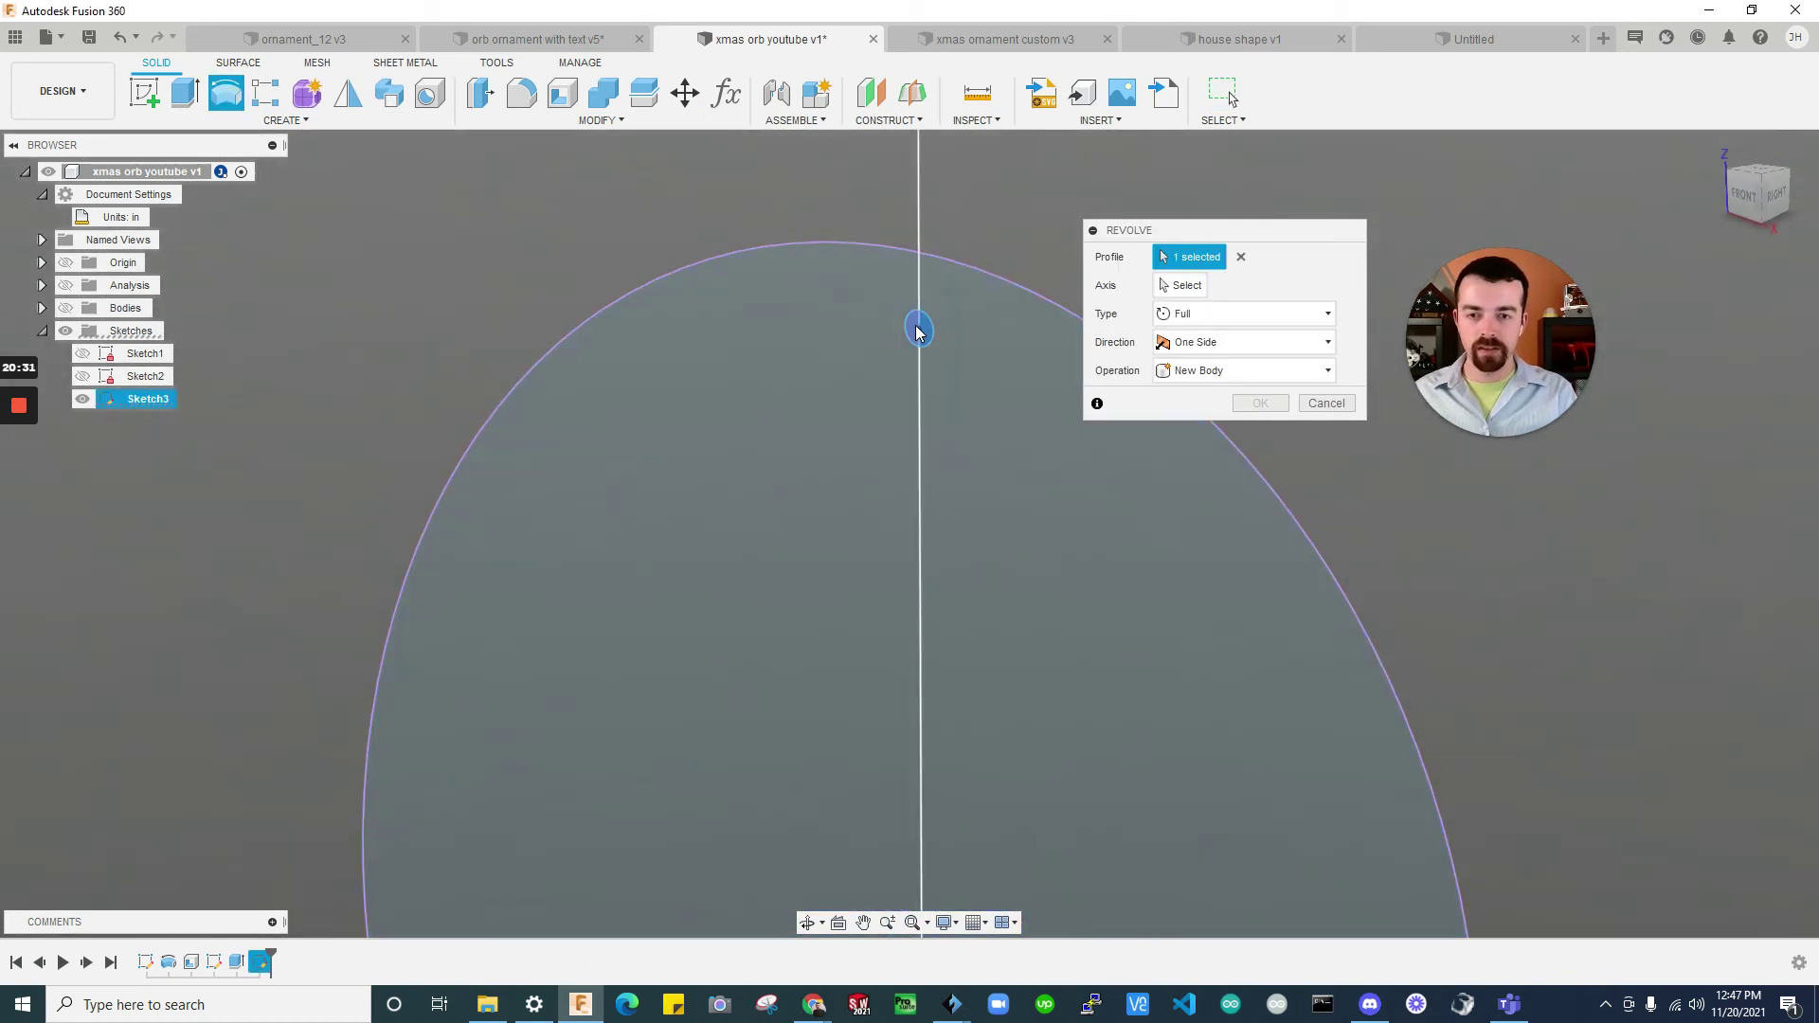
pyautogui.click(914, 331)
pyautogui.scroll(-3, 911, 502)
pyautogui.click(1184, 285)
pyautogui.click(838, 276)
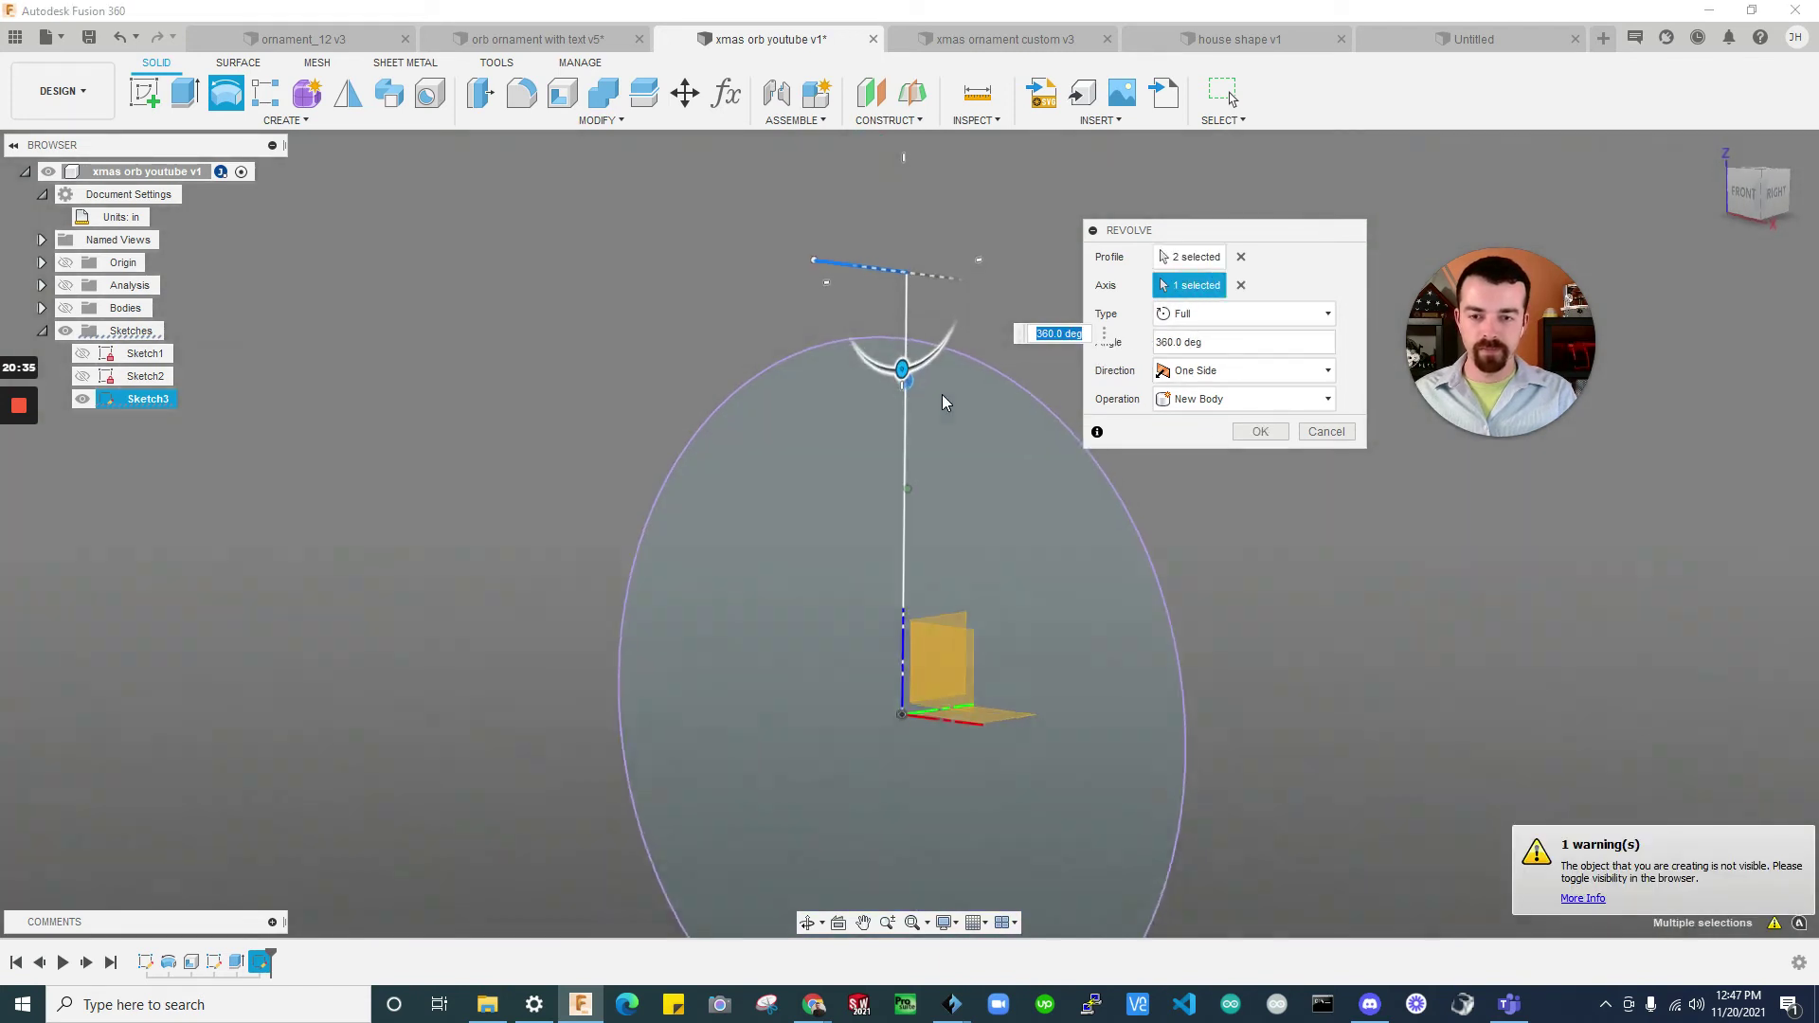
# Show the bodies, then complete the ring's 360-degree revolve as a Join with the orb
pyautogui.click(70, 310)
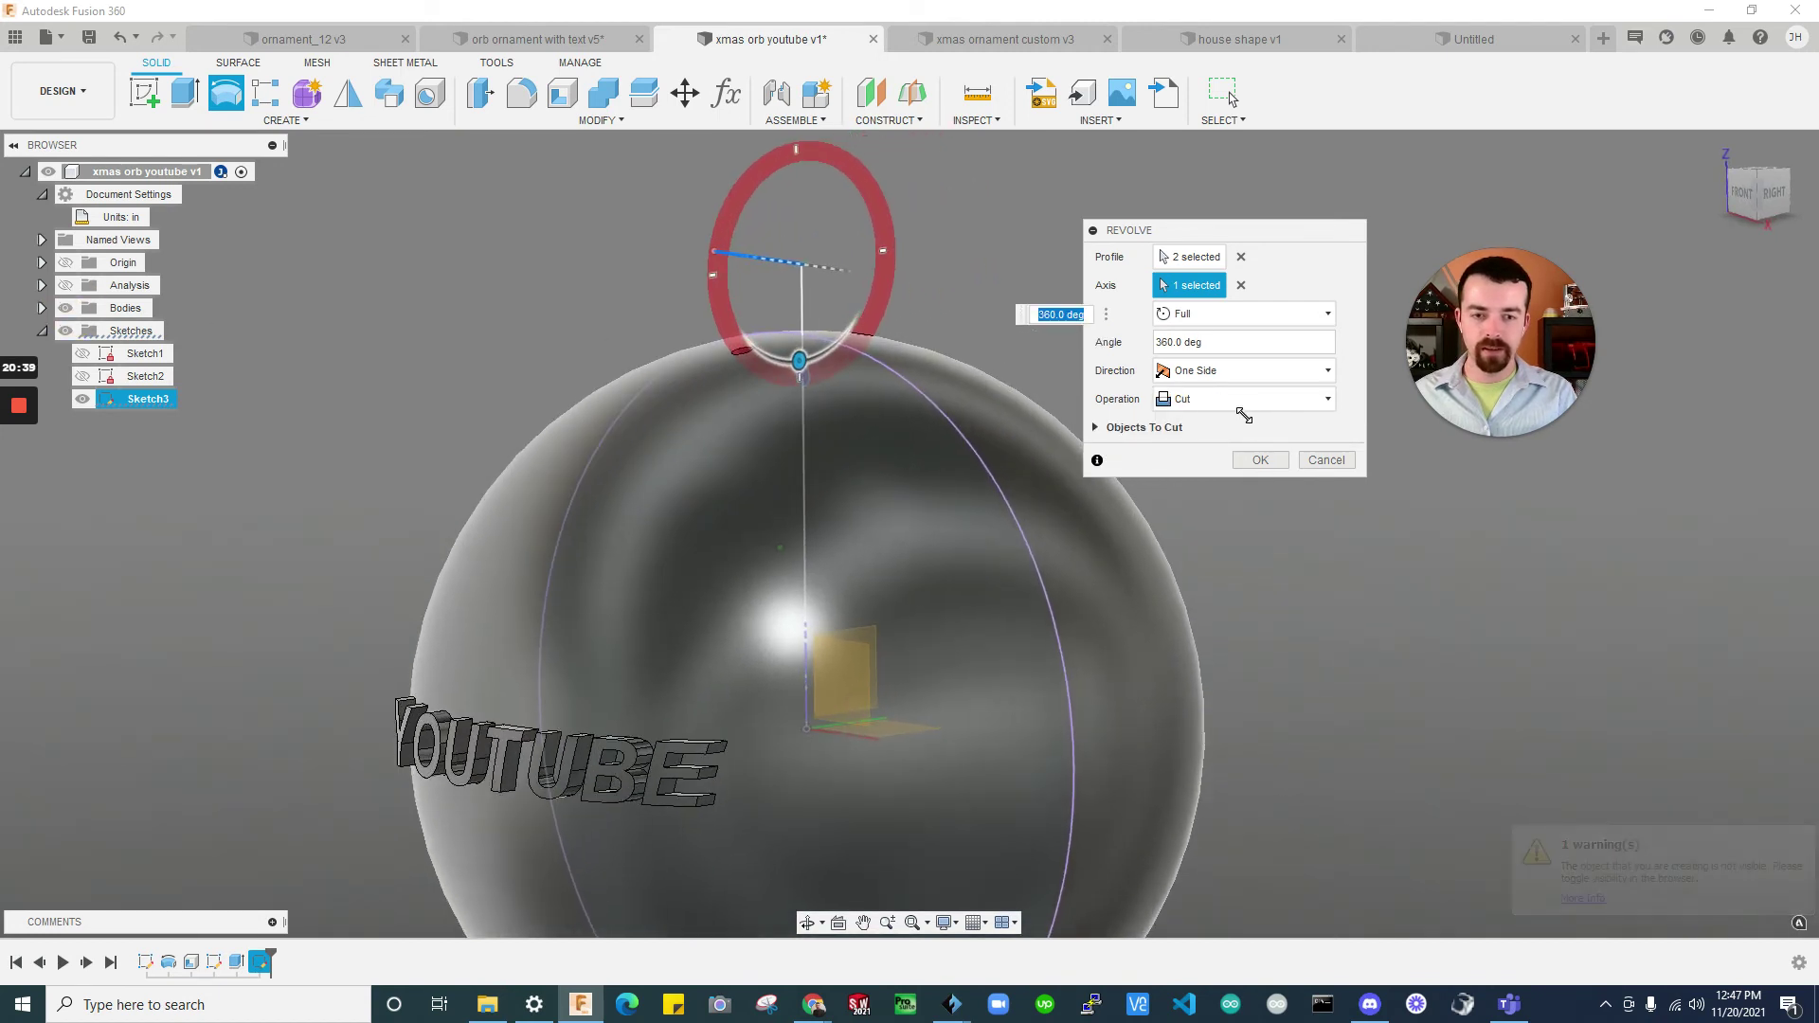
pyautogui.click(1248, 401)
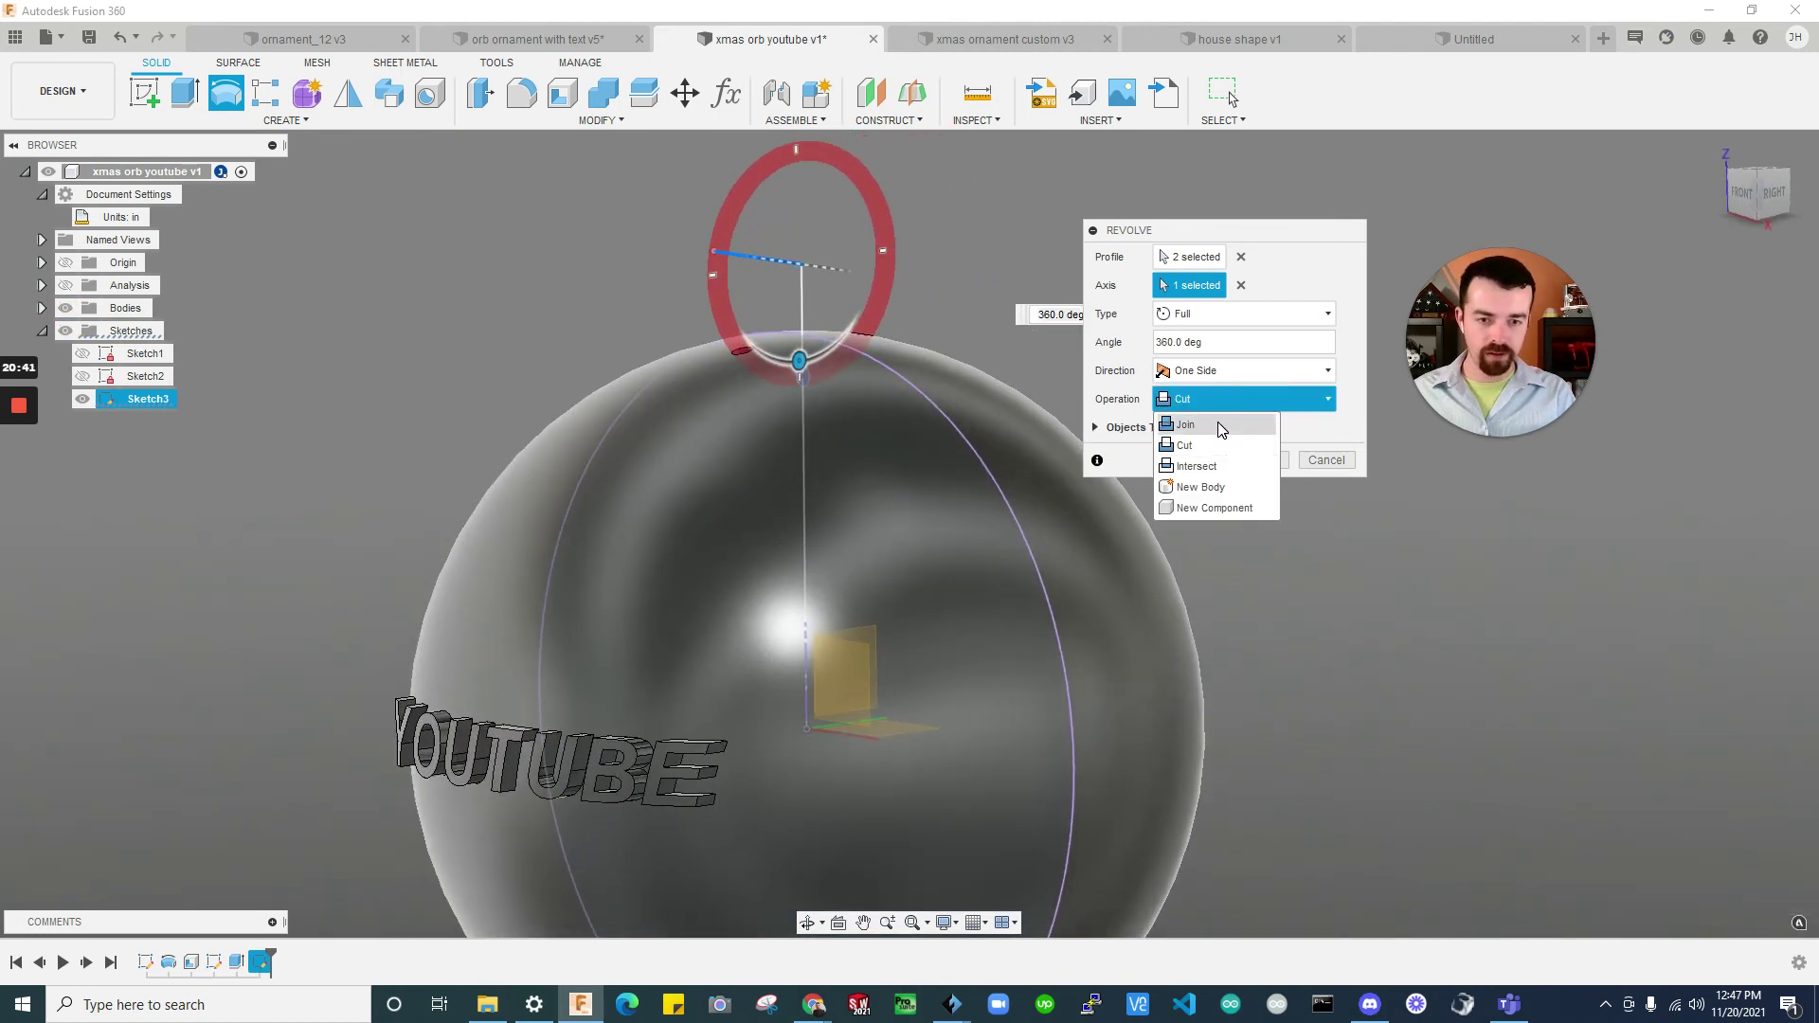
pyautogui.click(1218, 425)
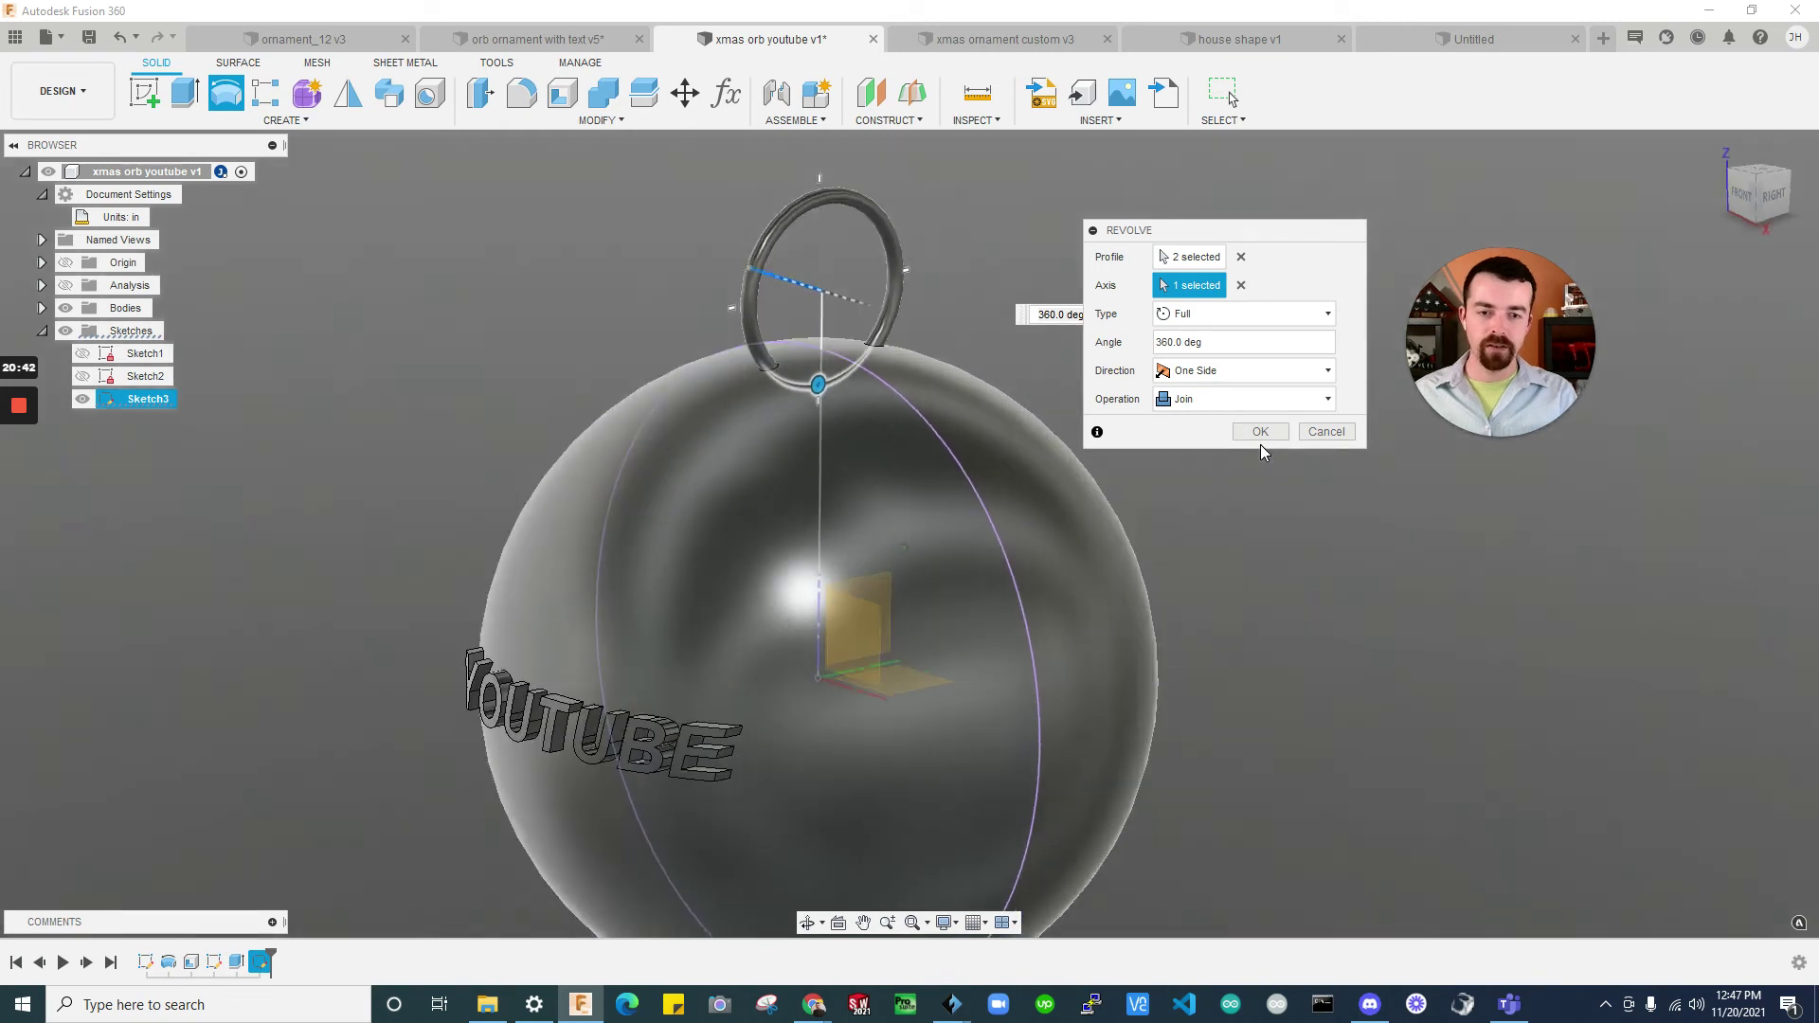
pyautogui.click(1260, 431)
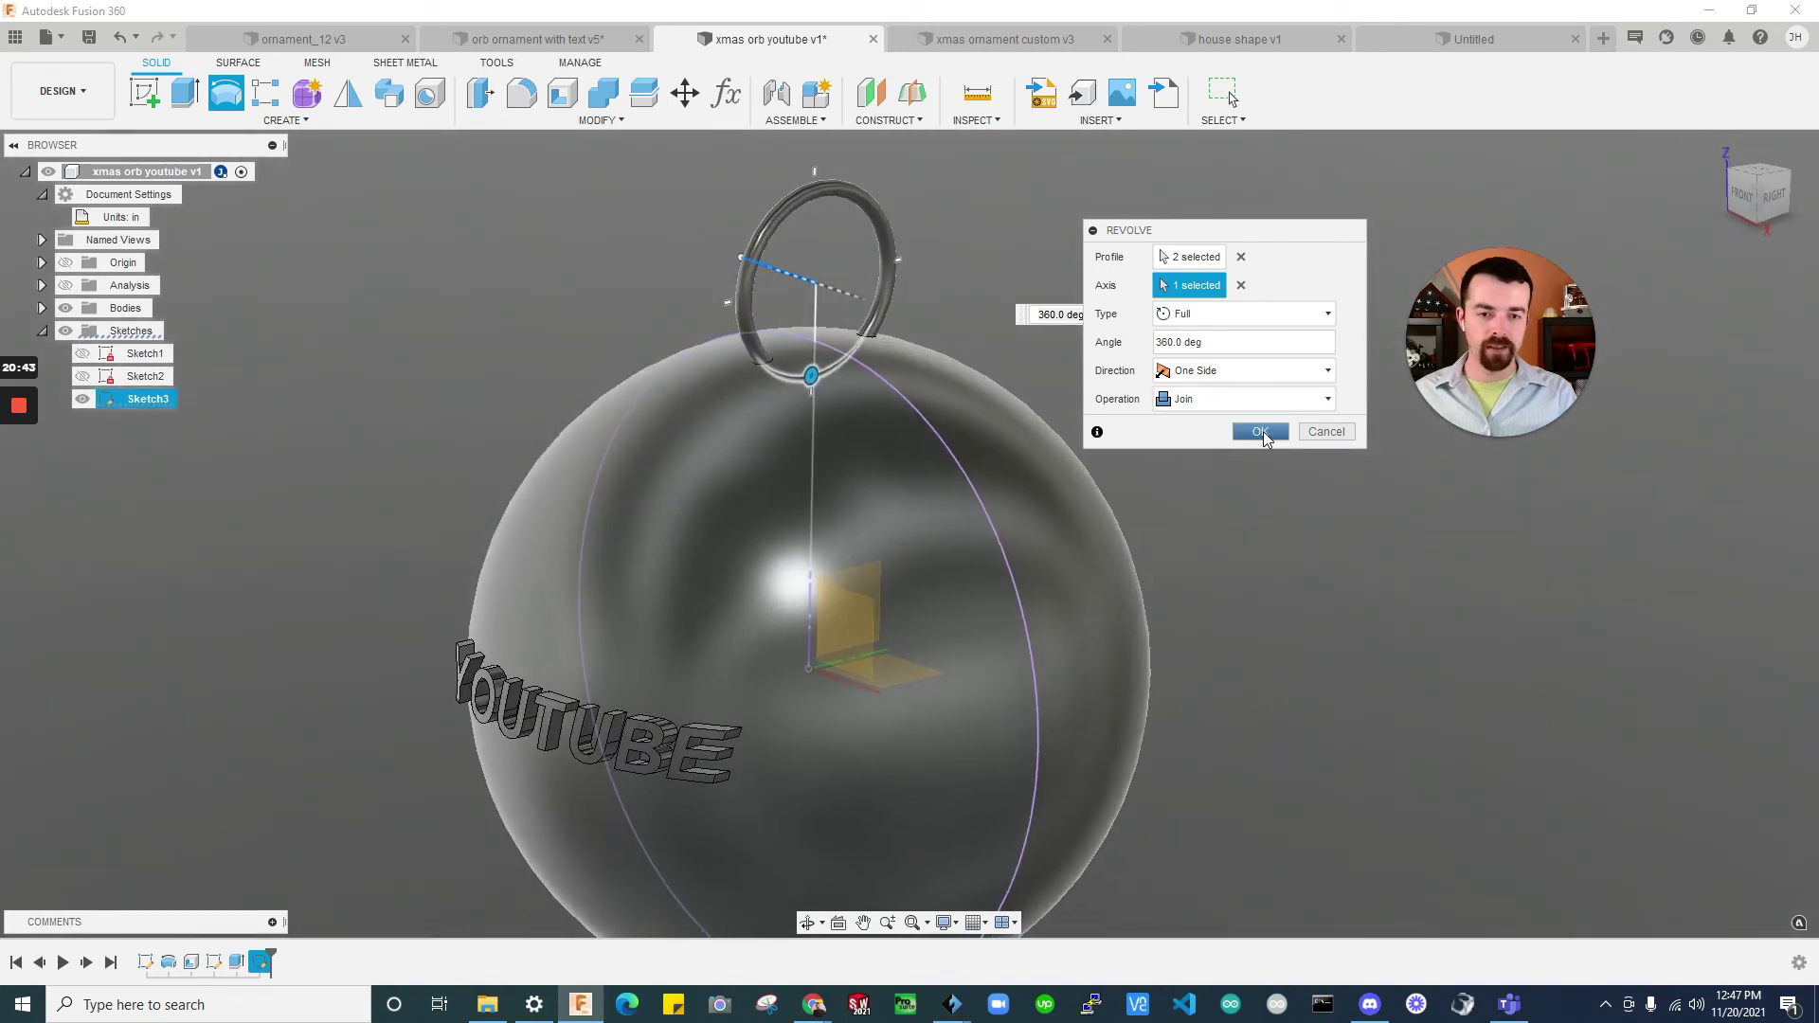
pyautogui.keyDown('shift'); pyautogui.moveTo(1071, 274); pyautogui.dragTo(1127, 252, button='middle'); pyautogui.keyUp('shift')
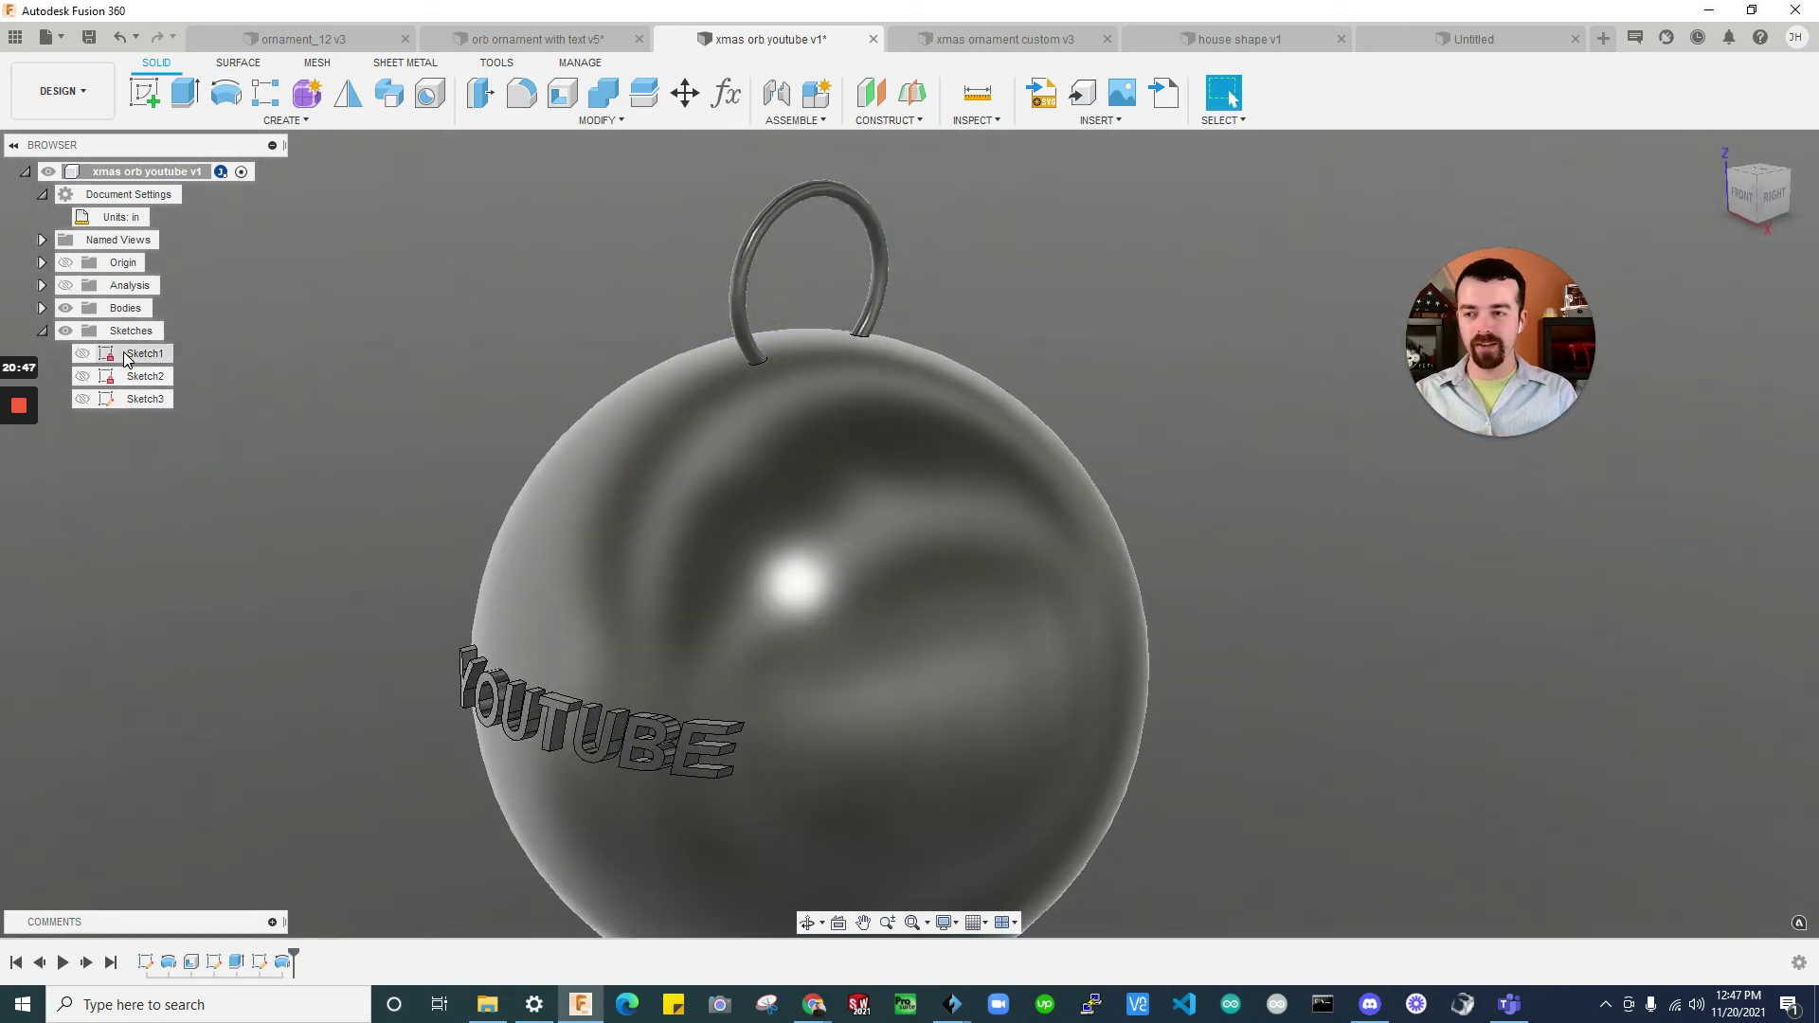
# Show the ring's sketch and shift its horizontal axis line down toward the orb, making the line about 0.76 in long
pyautogui.click(133, 410)
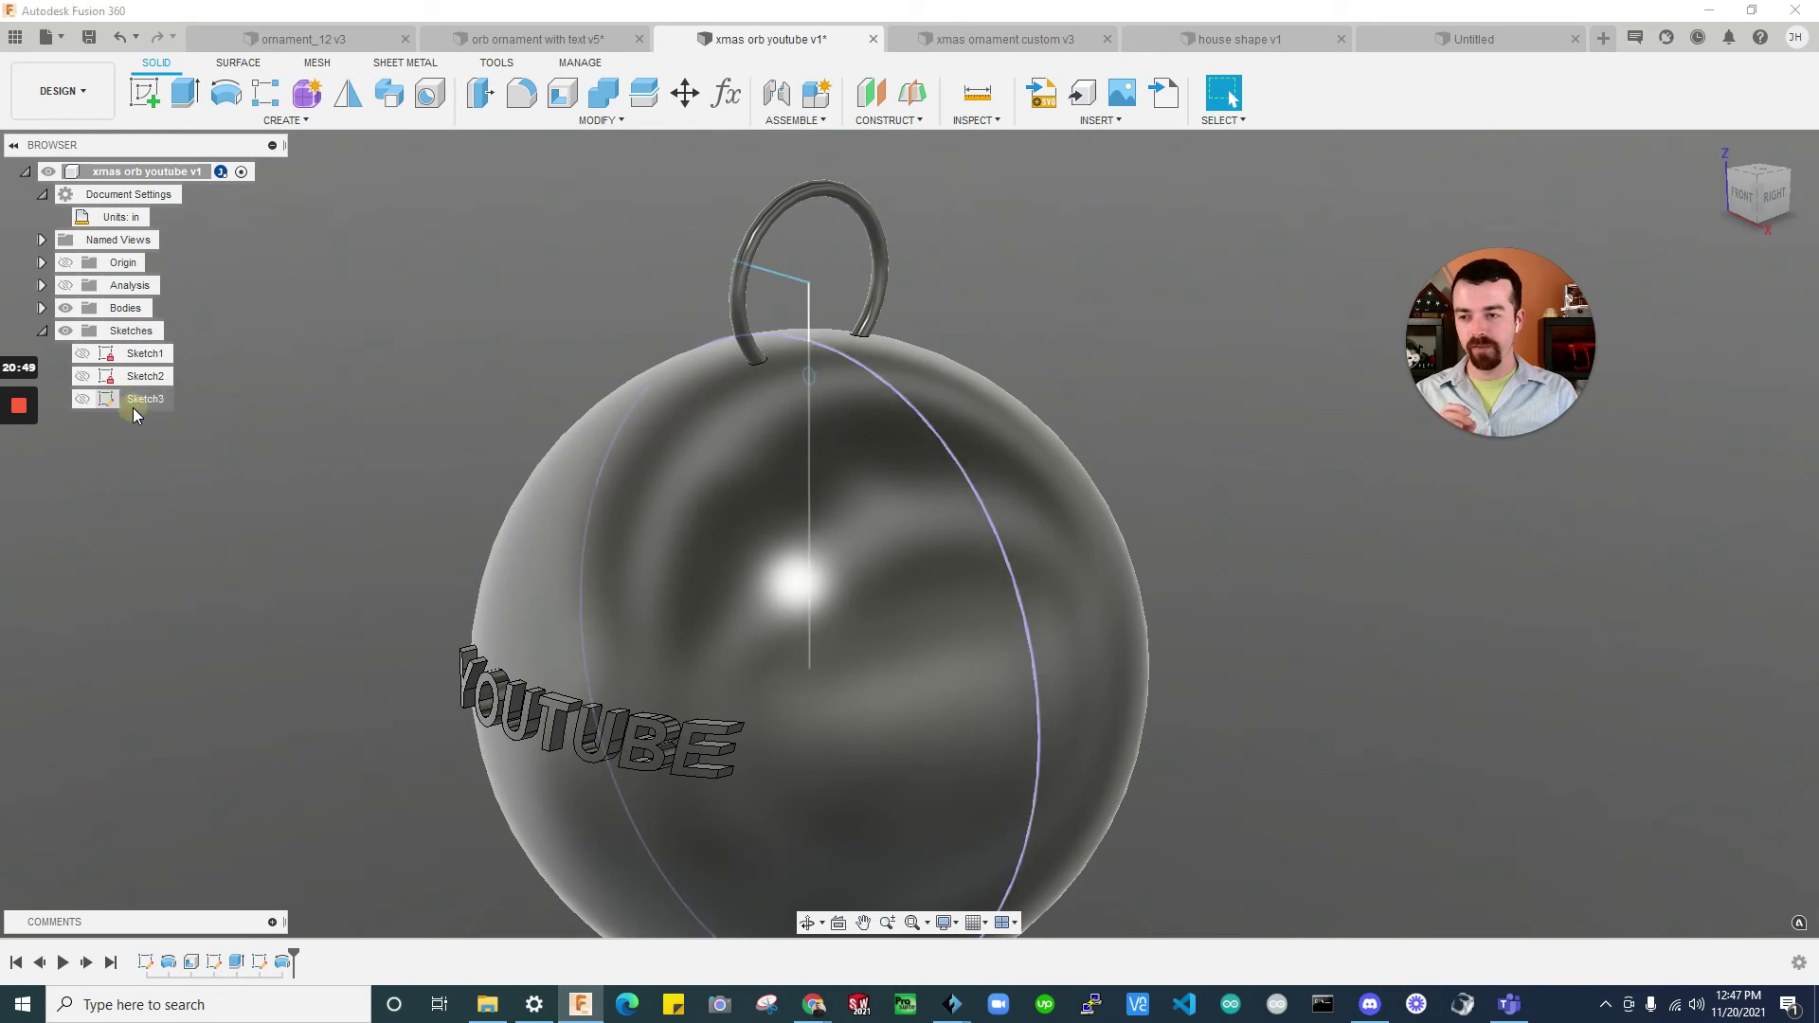
pyautogui.click(84, 399)
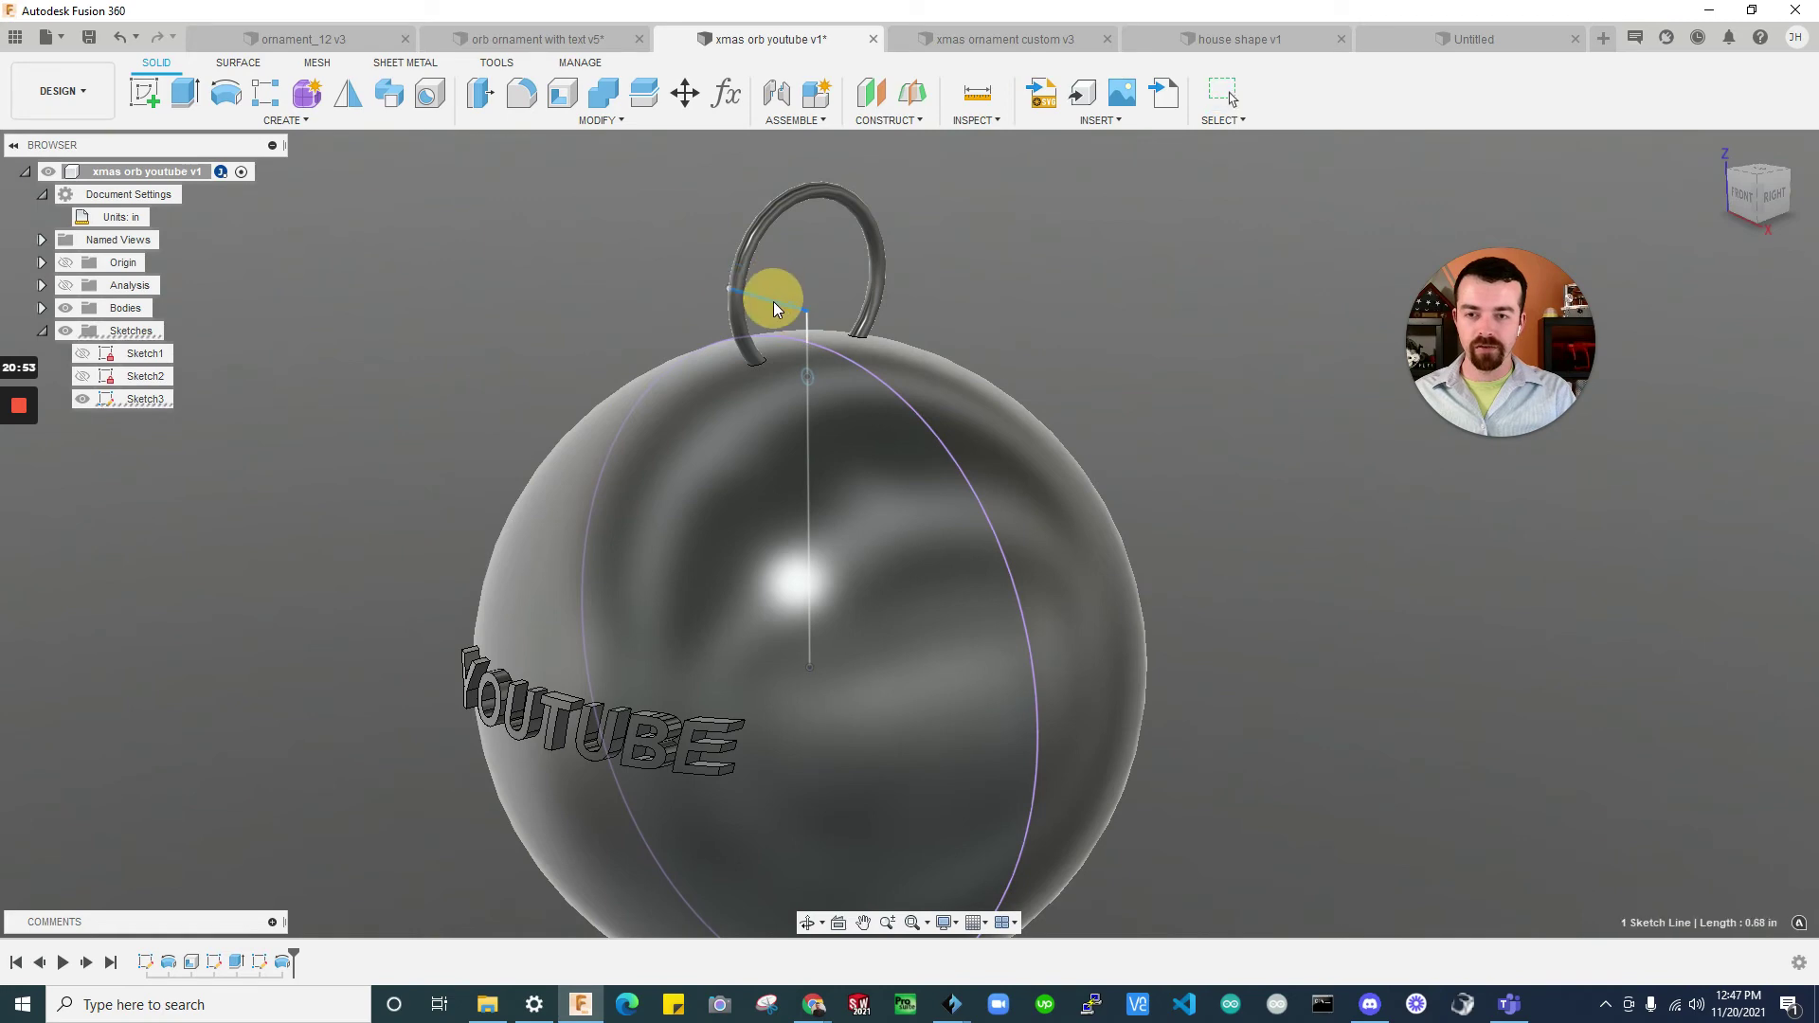
pyautogui.click(773, 309)
pyautogui.scroll(3, 808, 372)
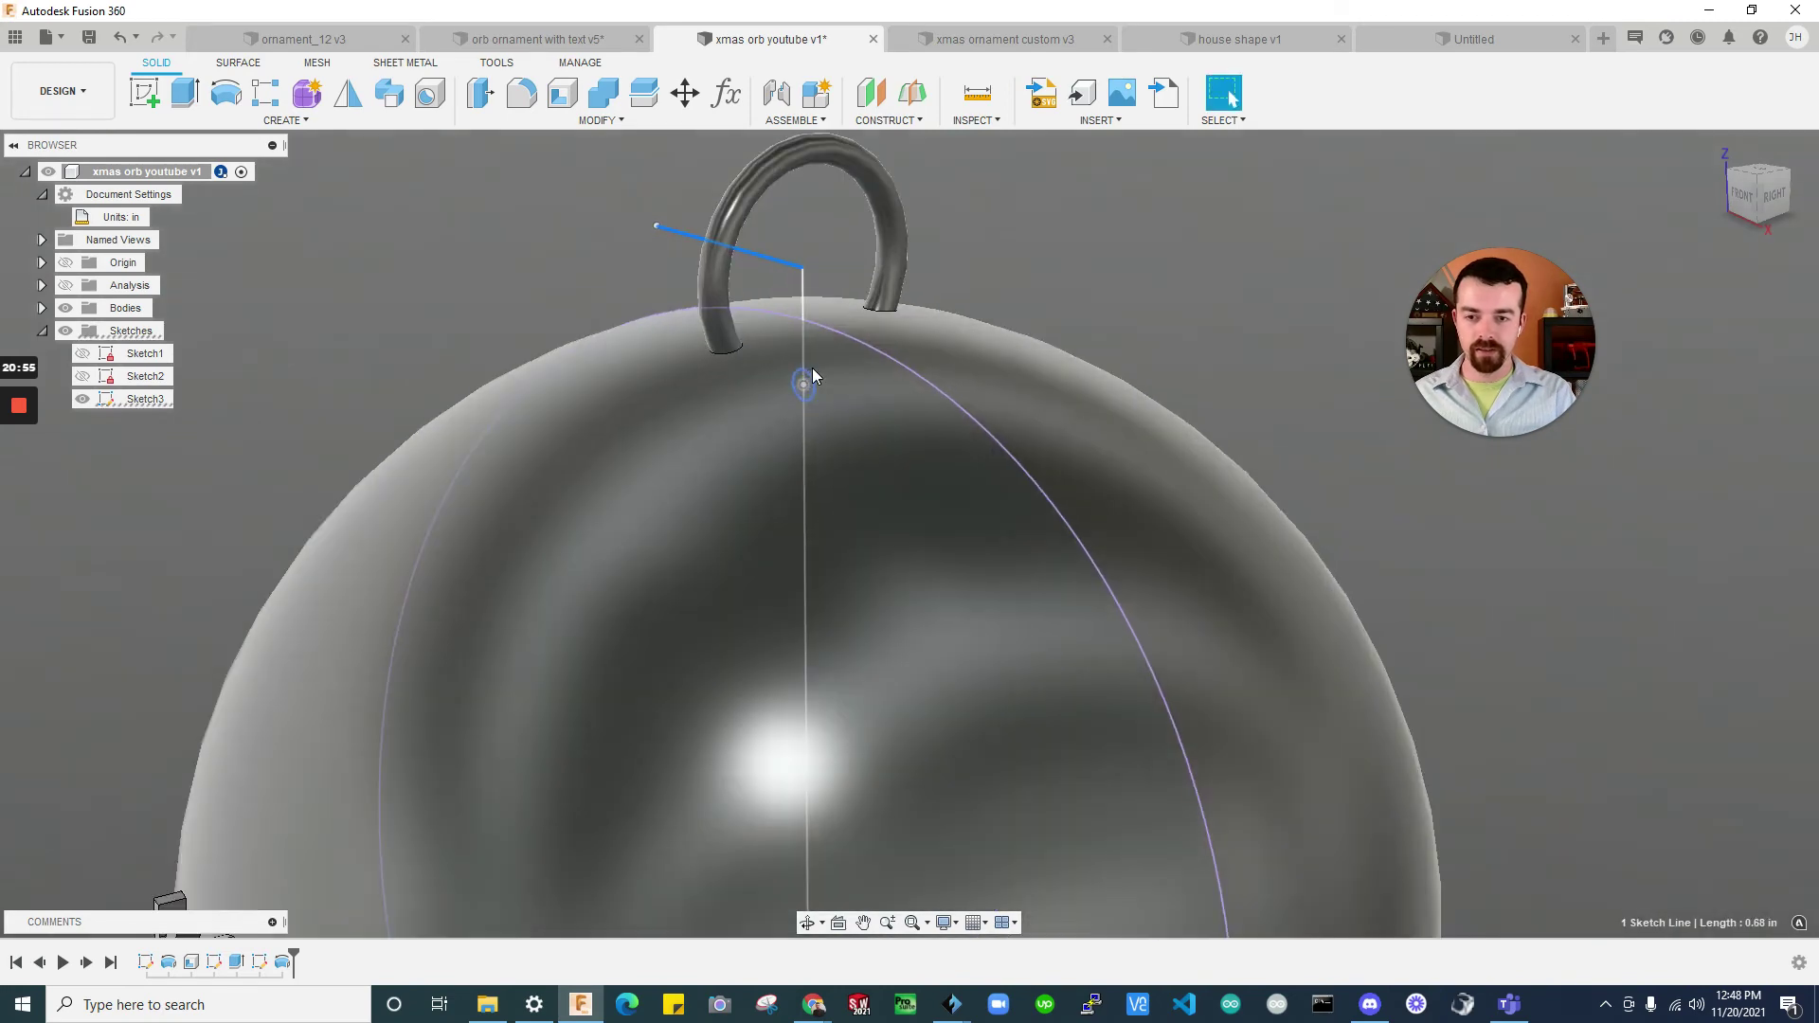
pyautogui.click(805, 376)
pyautogui.scroll(-3, 808, 356)
pyautogui.moveTo(947, 402)
pyautogui.keyDown('shift'); pyautogui.mouseDown(button='middle')
pyautogui.moveTo(878, 358)
pyautogui.moveTo(924, 351)
pyautogui.moveTo(942, 408)
pyautogui.moveTo(902, 385)
pyautogui.moveTo(772, 408)
pyautogui.mouseUp(button='middle'); pyautogui.keyUp('shift')
pyautogui.click(924, 331)
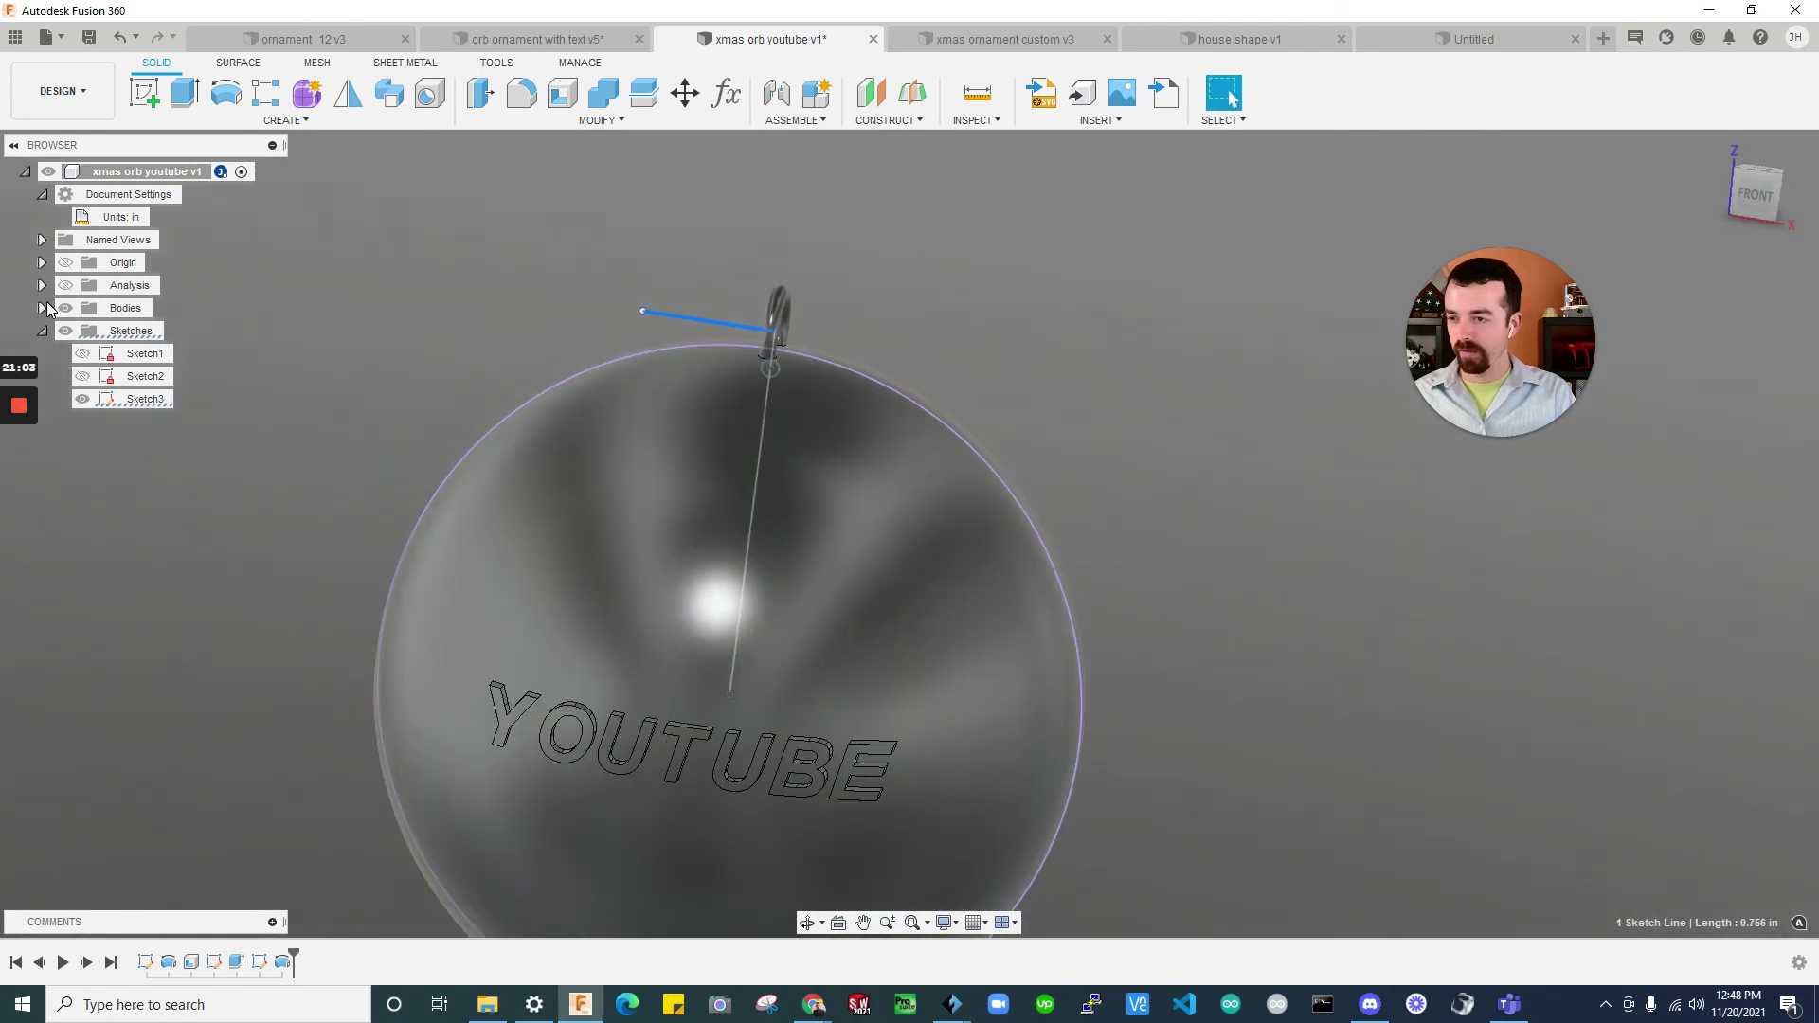
# Expand the bodies group and show the dimensions of the ring's sketch in the model
pyautogui.click(43, 308)
pyautogui.moveTo(1004, 362)
pyautogui.keyDown('shift'); pyautogui.mouseDown(button='middle')
pyautogui.moveTo(879, 351)
pyautogui.moveTo(978, 410)
pyautogui.moveTo(625, 409)
pyautogui.moveTo(858, 423)
pyautogui.moveTo(846, 402)
pyautogui.mouseUp(button='middle'); pyautogui.keyUp('shift')
pyautogui.scroll(4, 945, 355)
pyautogui.scroll(-3, 911, 376)
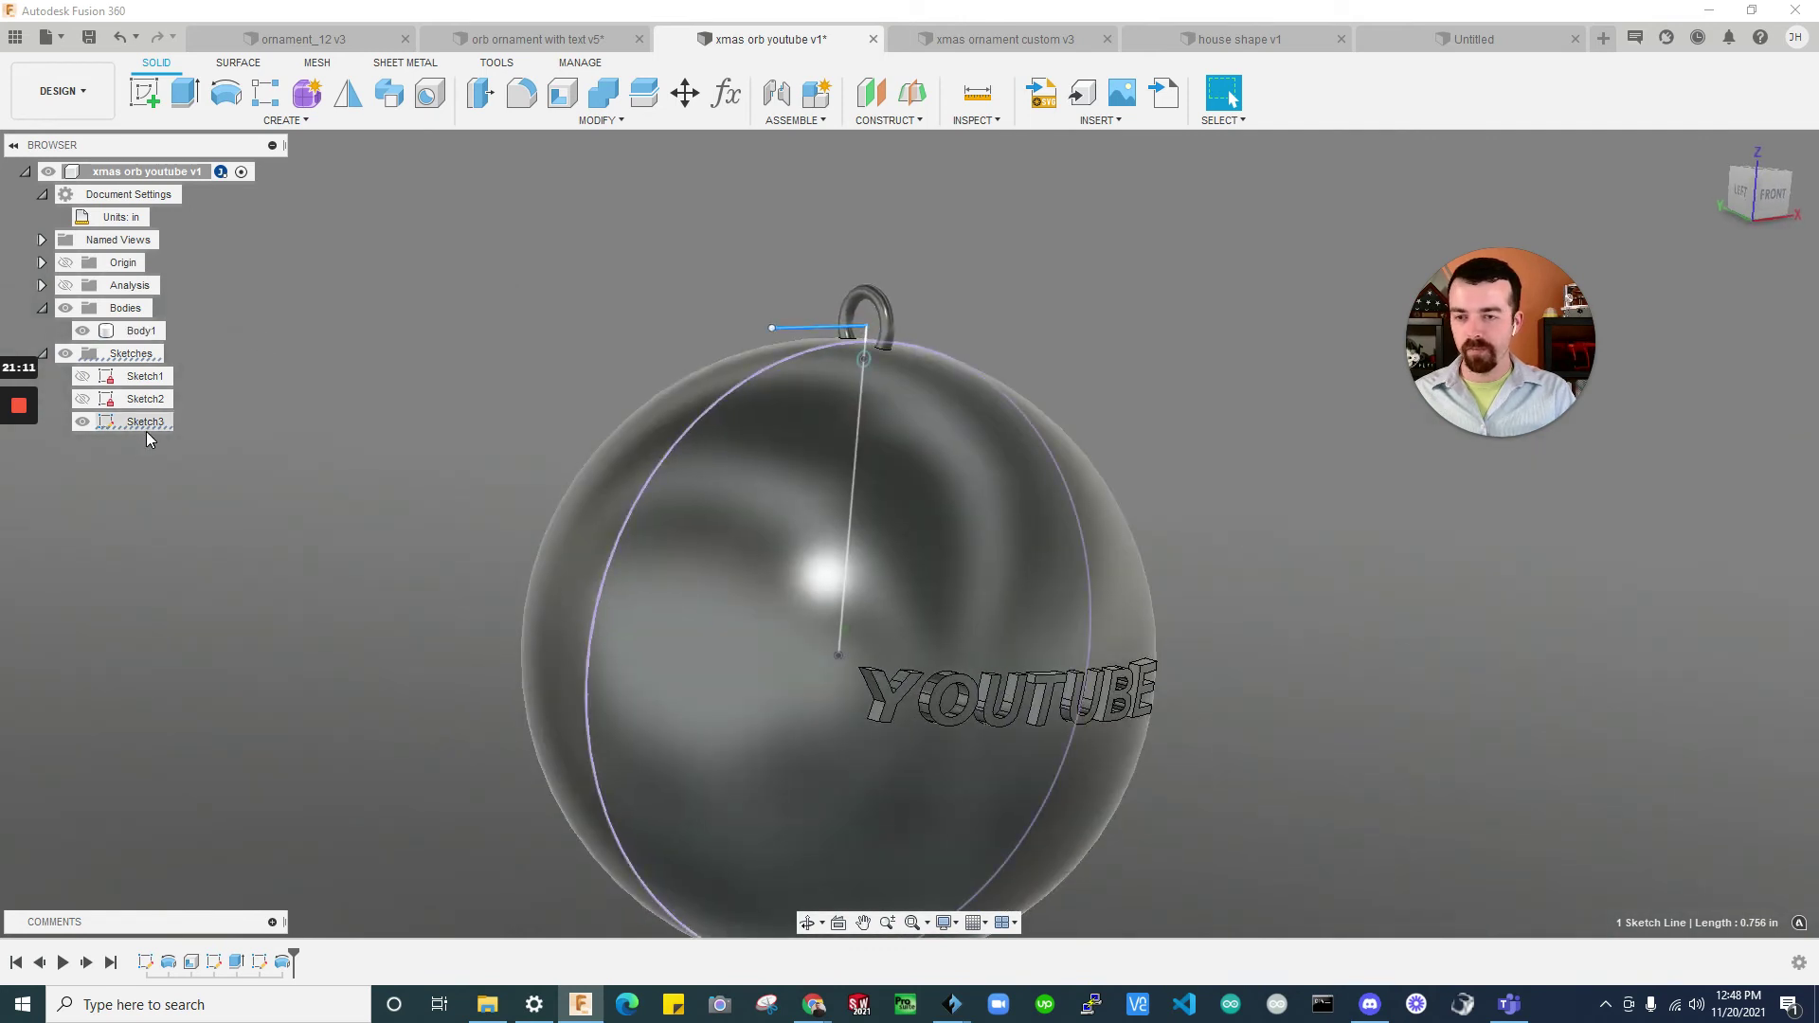
pyautogui.rightClick(146, 430)
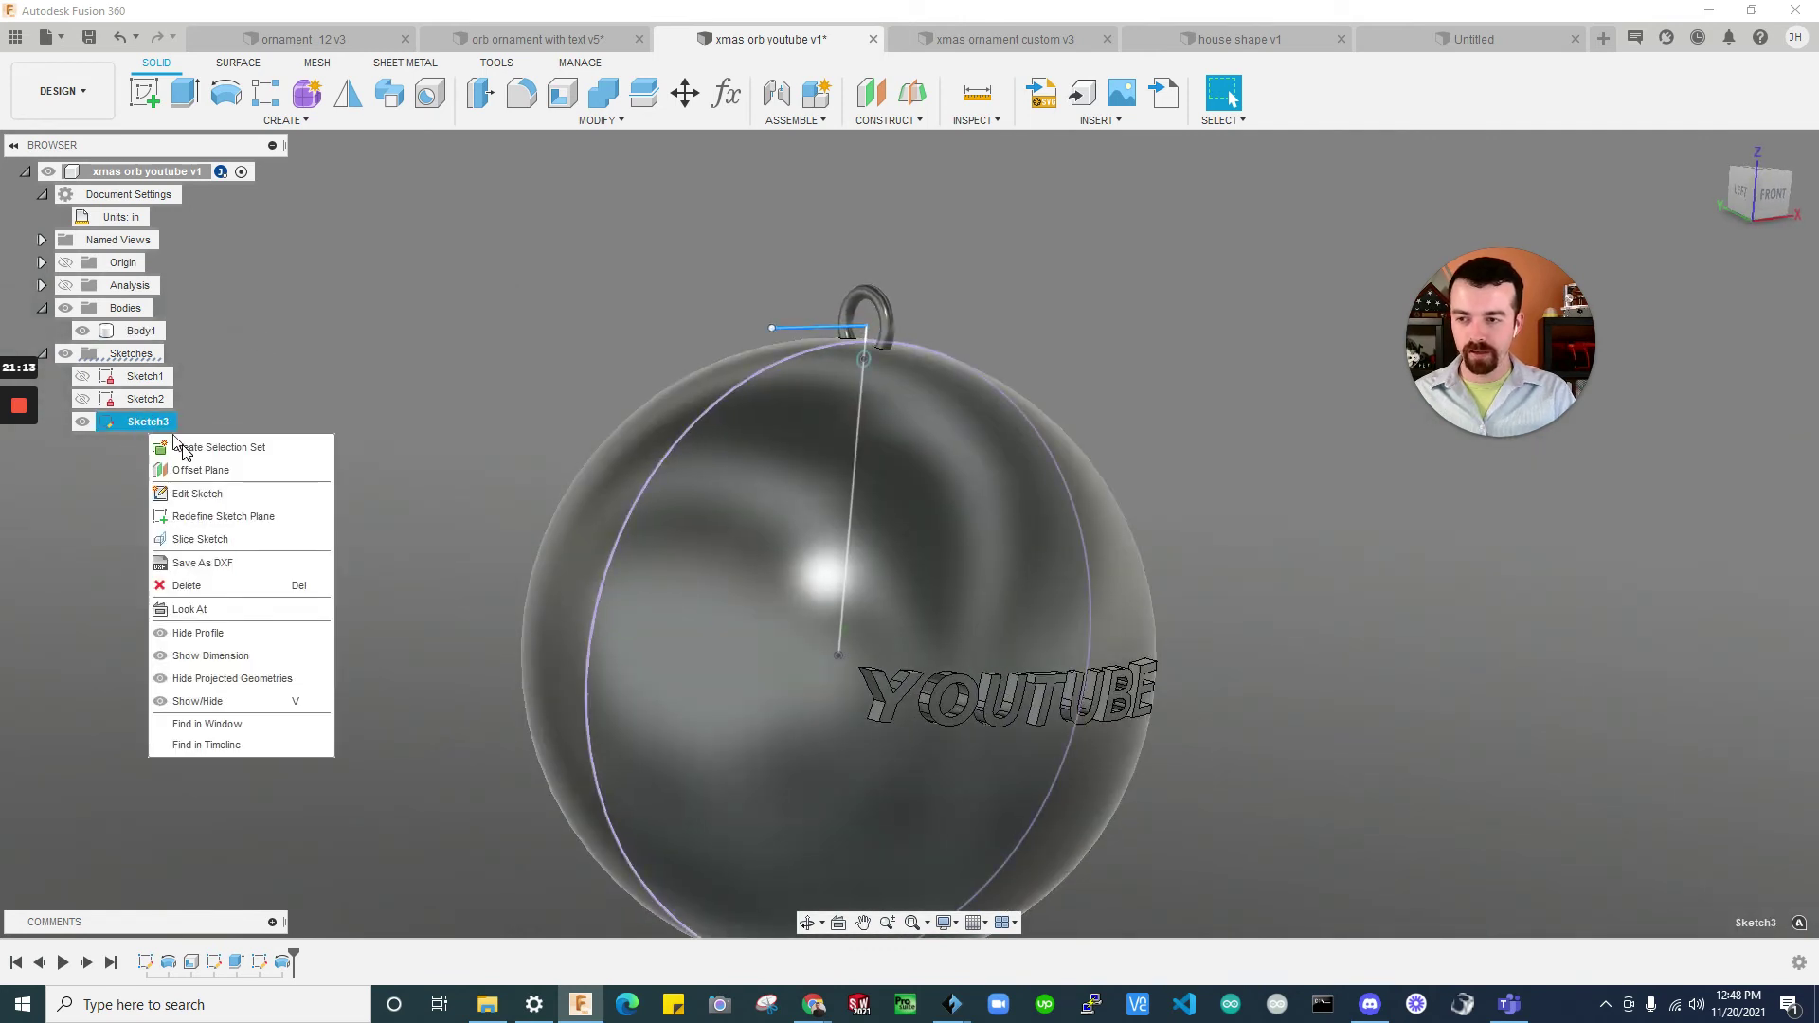
pyautogui.click(241, 654)
# Set the ring profile circle's diameter to 0.2 in
pyautogui.keyDown('shift'); pyautogui.moveTo(1161, 270); pyautogui.dragTo(1065, 259, button='middle'); pyautogui.keyUp('shift')
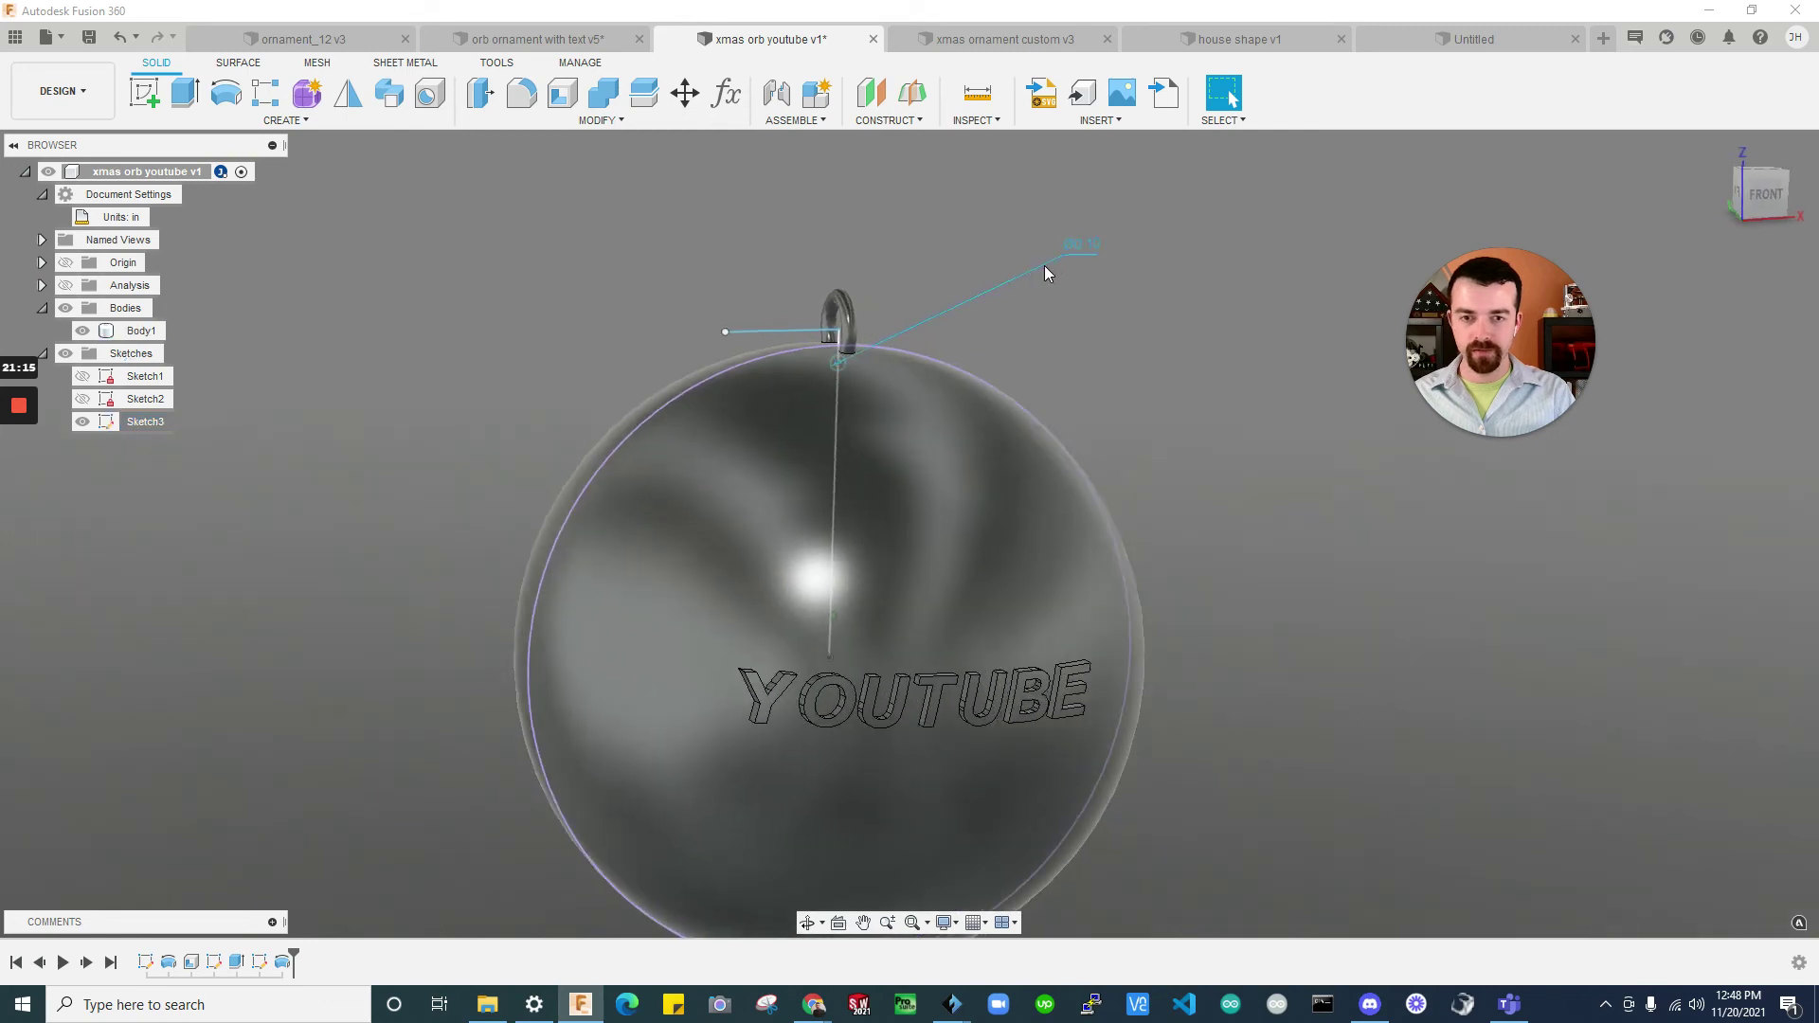
pyautogui.doubleClick(1067, 256)
pyautogui.write('0.2')
pyautogui.press('Return')
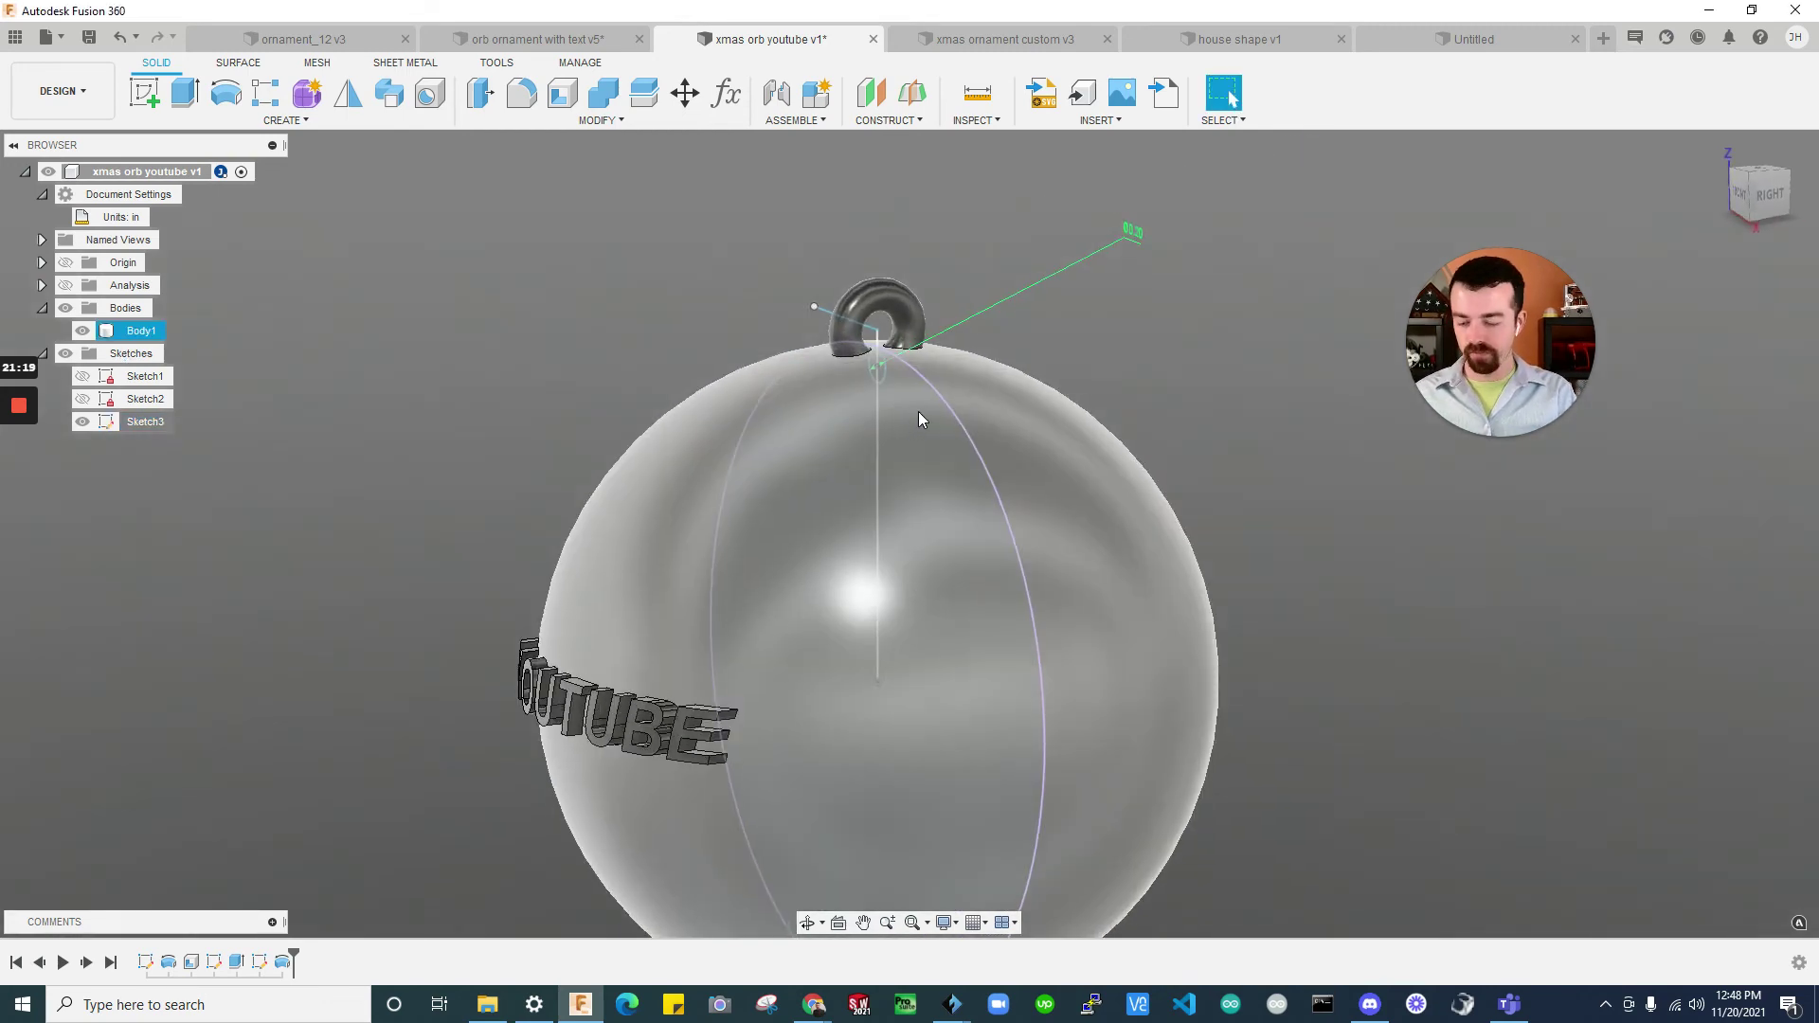
# Set the ring profile circle's diameter to 0.15 in and reposition the view of the hanging loop
pyautogui.press('Escape')
pyautogui.doubleClick(1129, 232)
pyautogui.write('.15')
pyautogui.press('Return')
pyautogui.keyDown('shift'); pyautogui.moveTo(1131, 231); pyautogui.dragTo(517, 226, button='middle'); pyautogui.keyUp('shift')
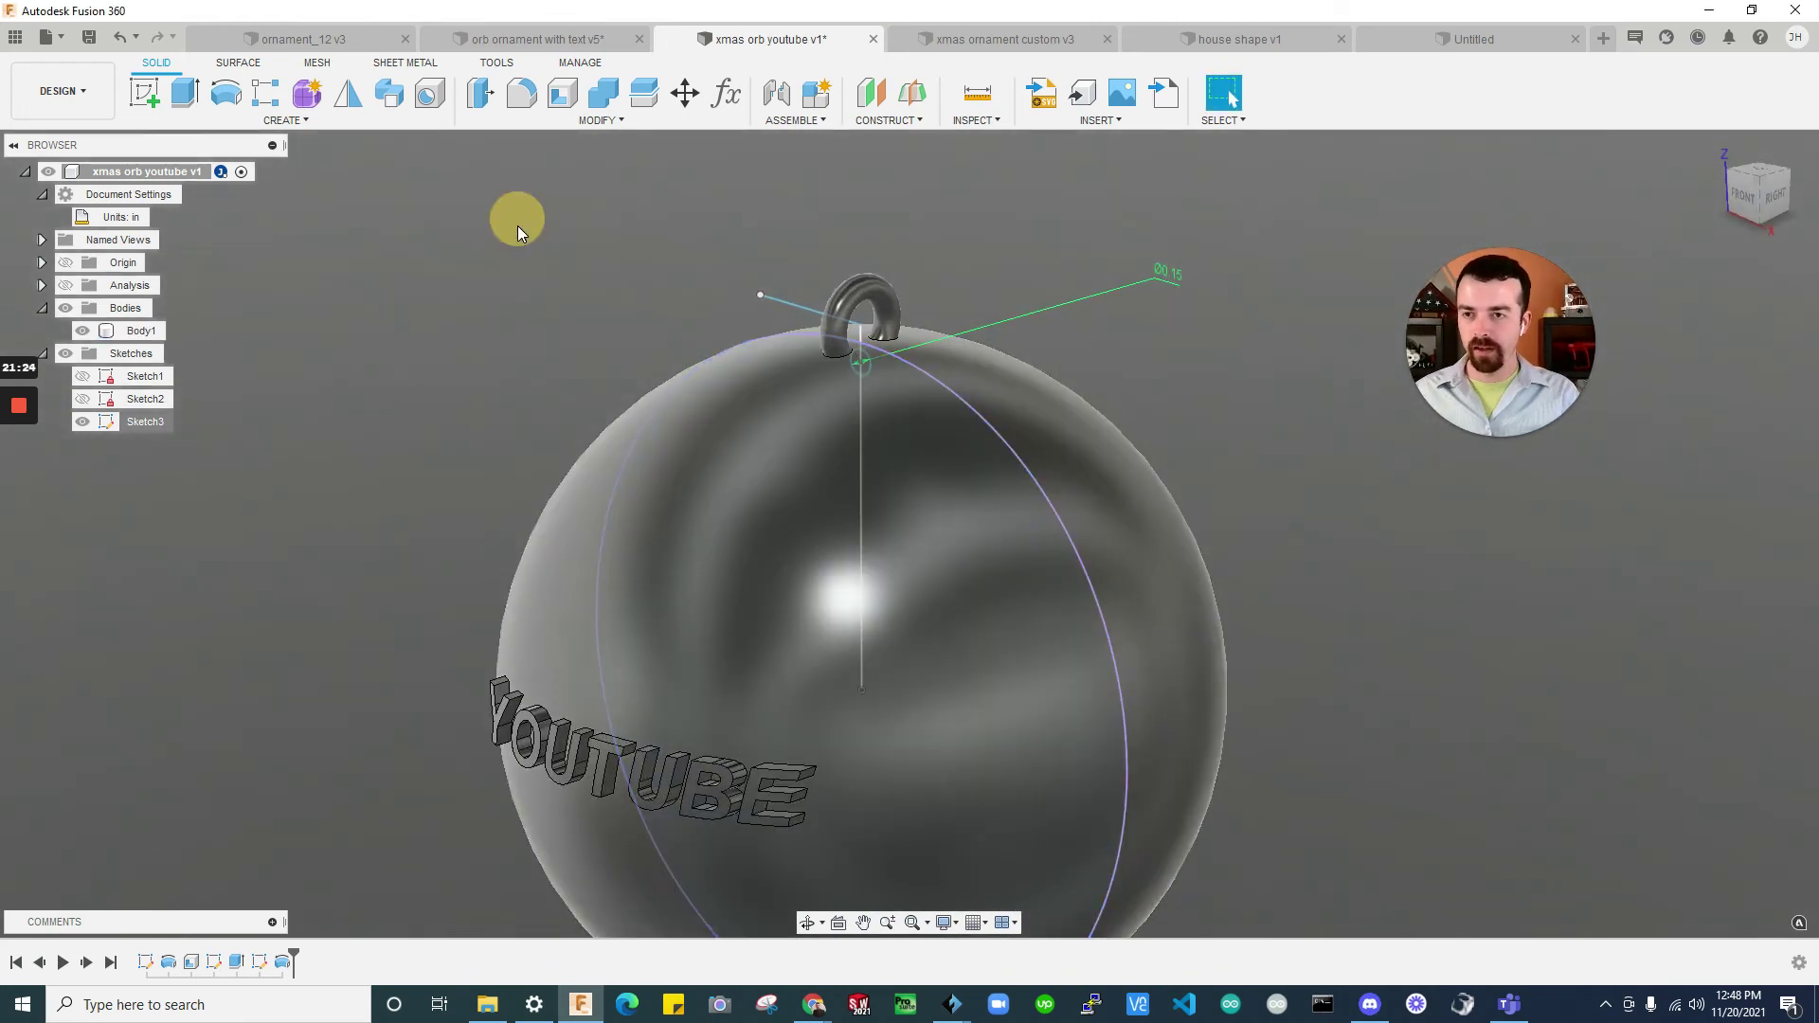
# Fillet both edges where the hanging loop meets the orb, setting the radius by eye to form flared bases
pyautogui.click(515, 88)
pyautogui.scroll(5, 923, 326)
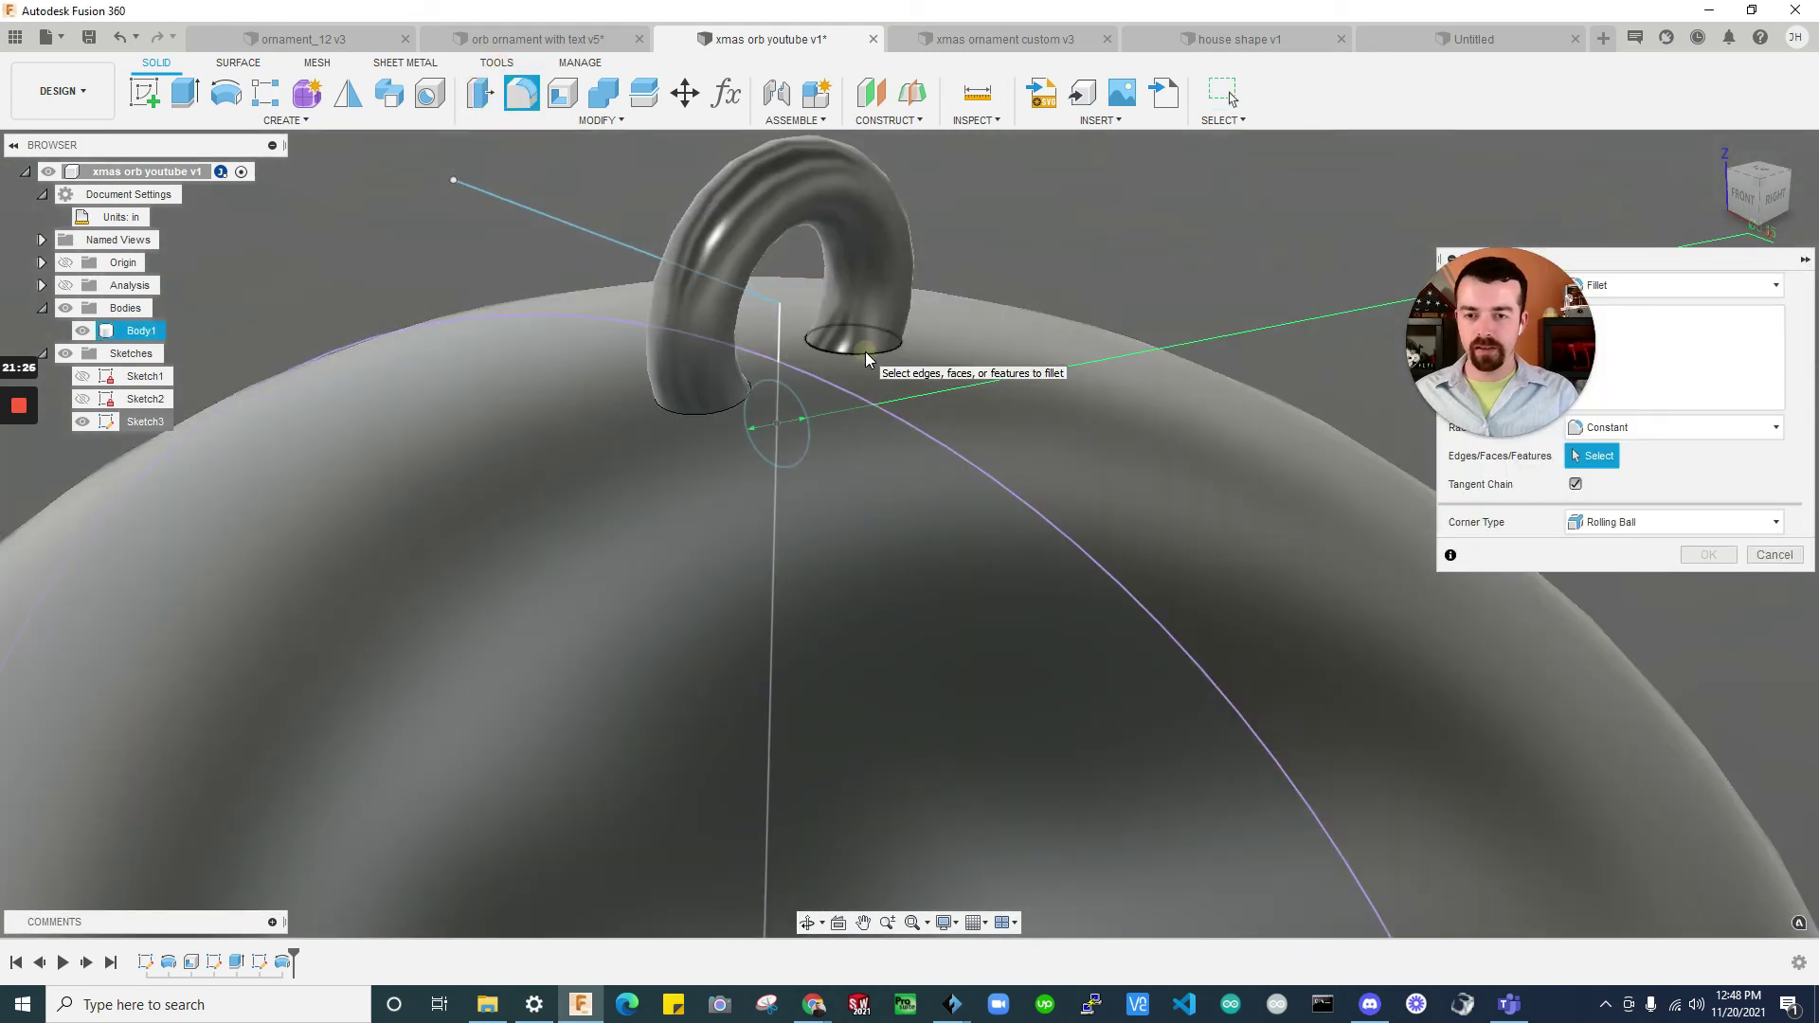
pyautogui.scroll(3, 866, 350)
pyautogui.click(857, 345)
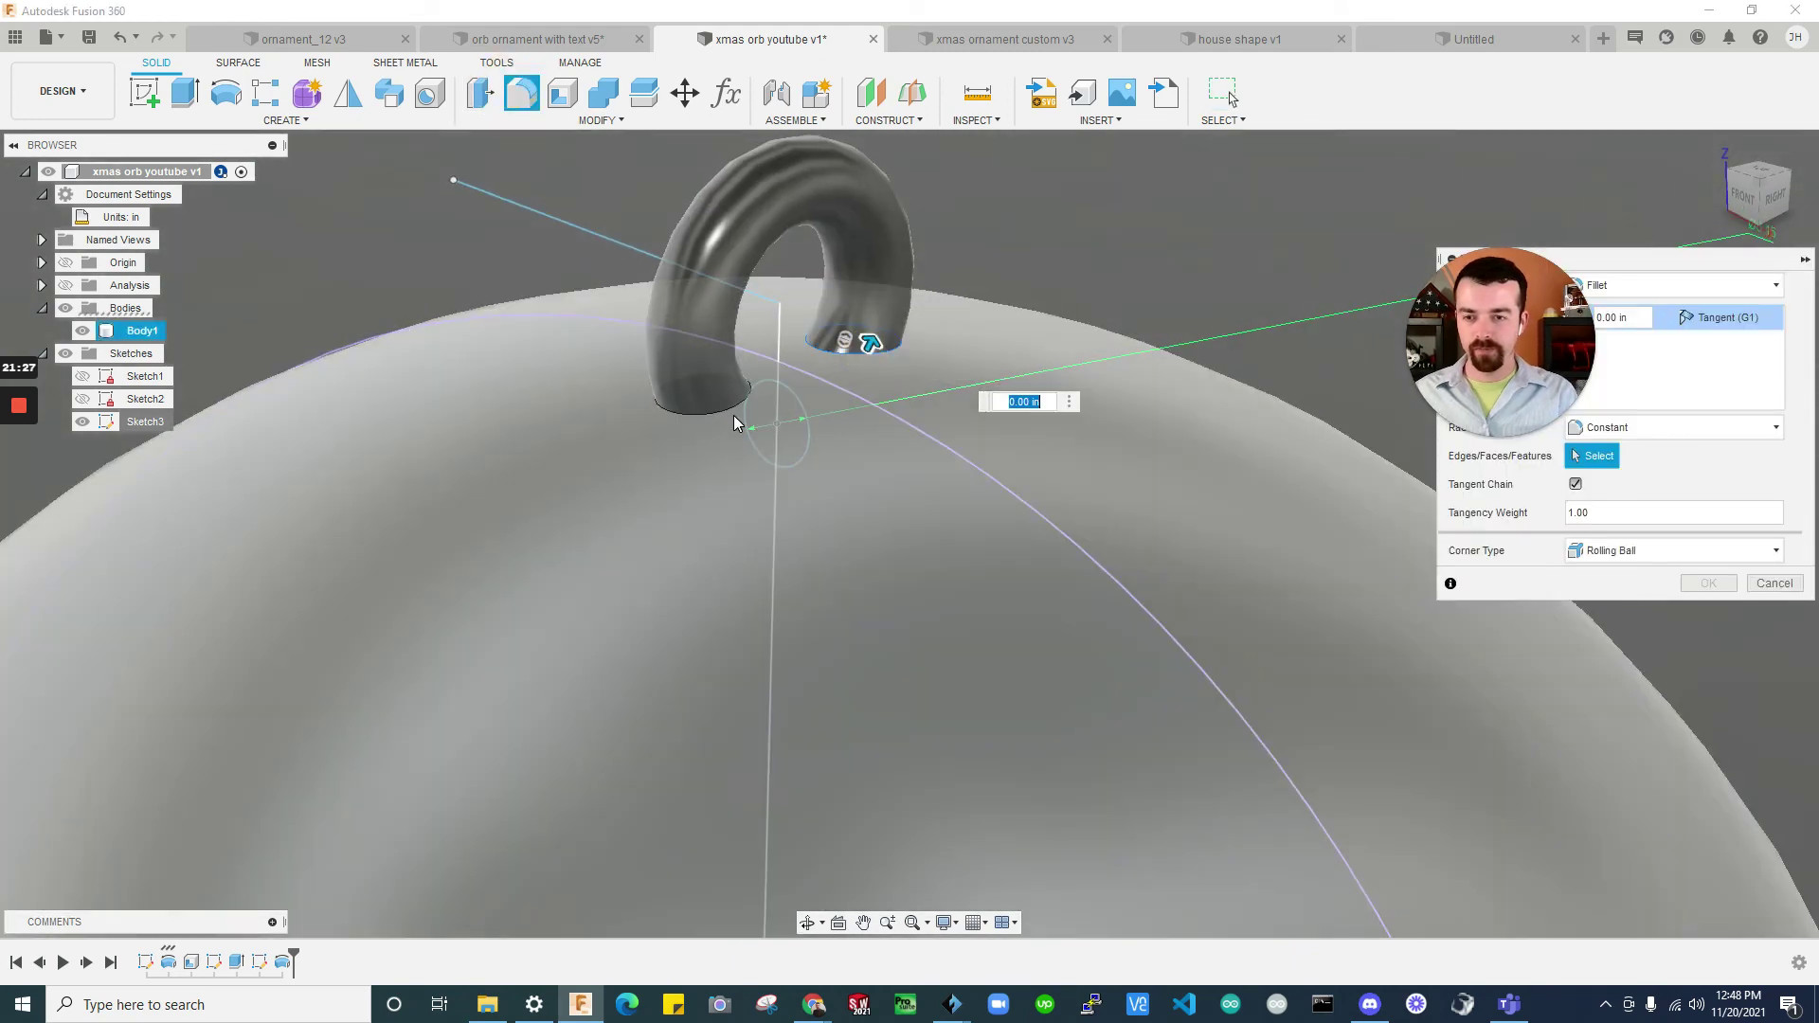
pyautogui.click(713, 409)
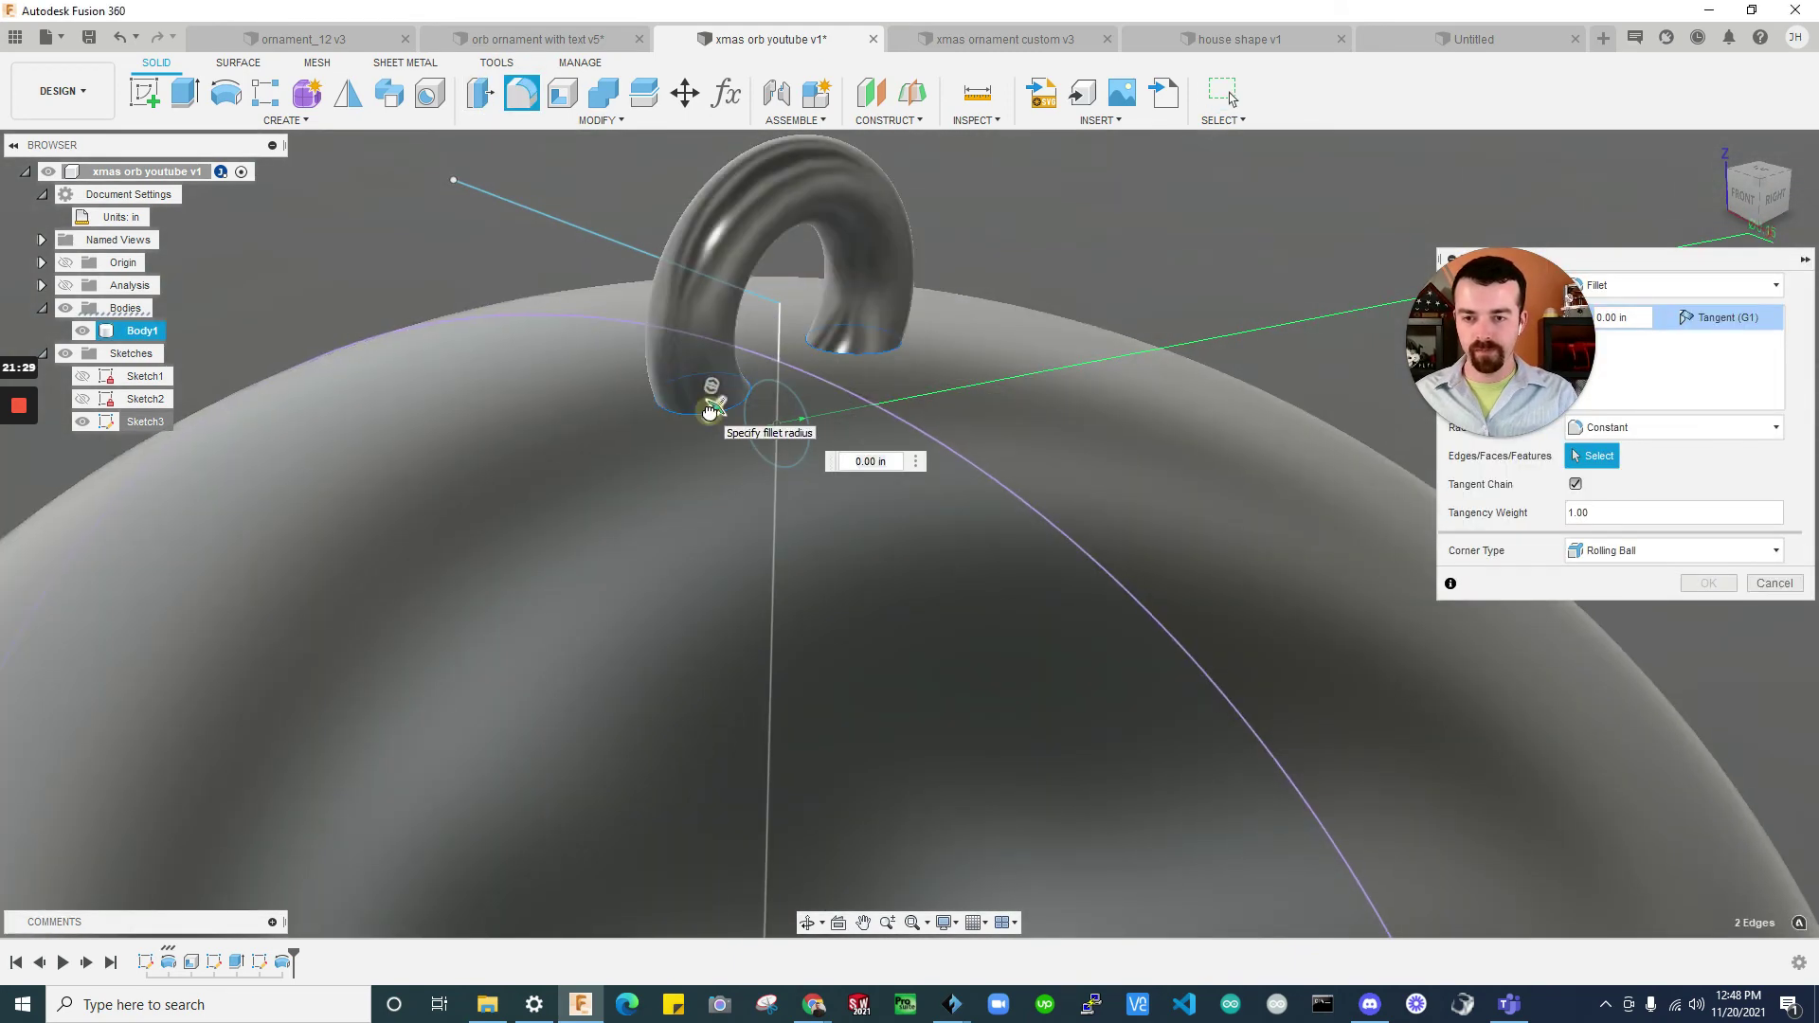
pyautogui.moveTo(709, 409); pyautogui.dragTo(715, 406)
pyautogui.scroll(-3, 813, 396)
pyautogui.keyDown('shift'); pyautogui.moveTo(815, 398); pyautogui.dragTo(991, 565, button='middle'); pyautogui.keyUp('shift')
pyautogui.press('Return')
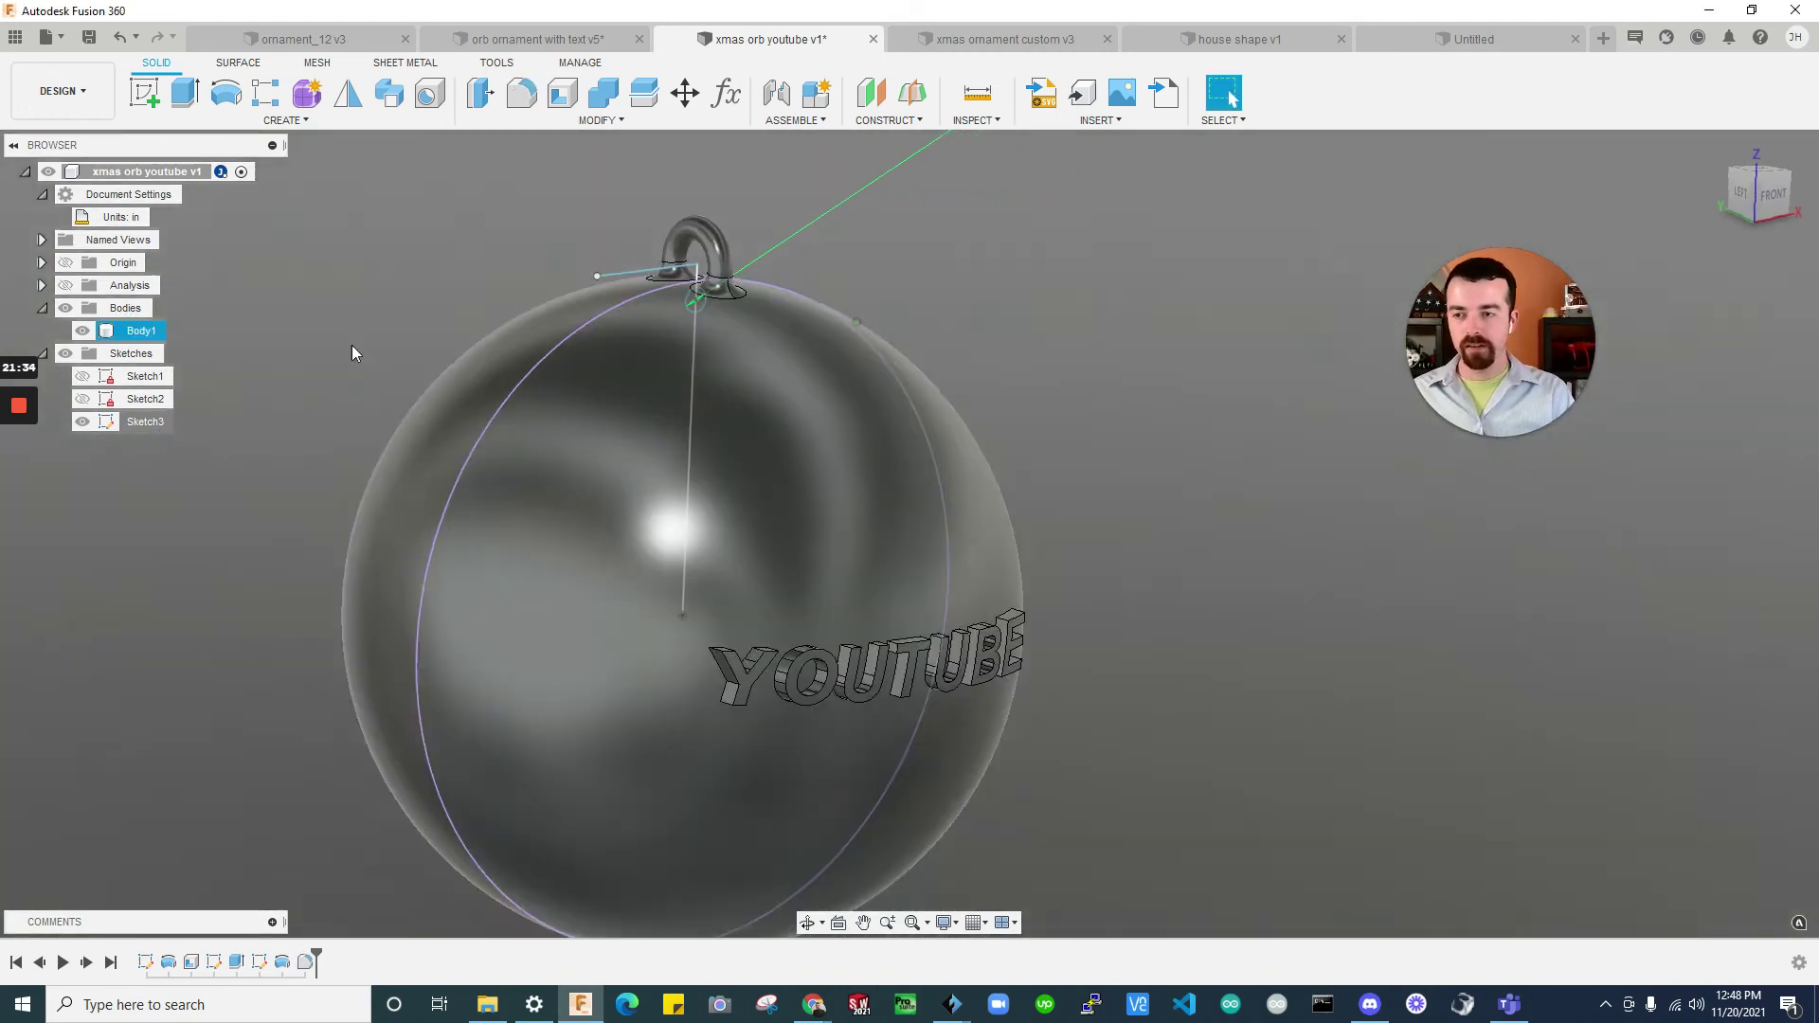
# Hide the sketches group so that only the ornament body is displayed
pyautogui.keyDown('shift'); pyautogui.moveTo(351, 344); pyautogui.dragTo(332, 346, button='middle'); pyautogui.keyUp('shift')
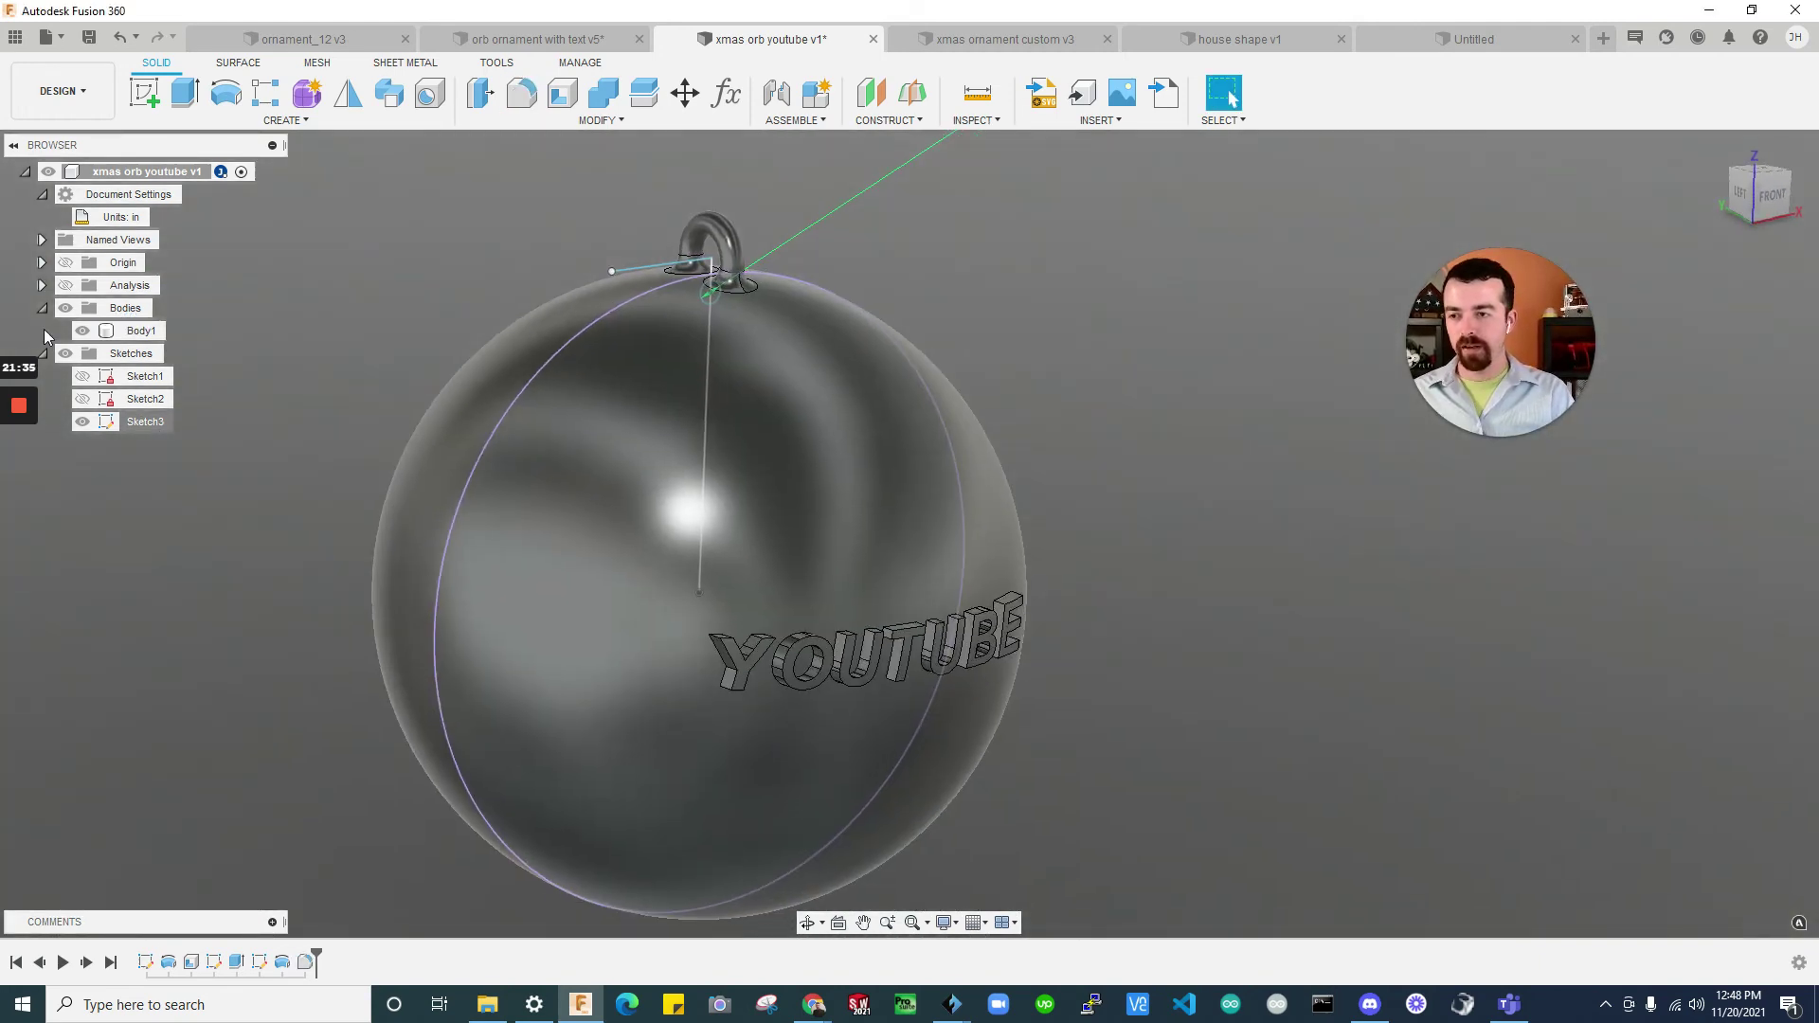
pyautogui.click(68, 353)
pyautogui.moveTo(428, 236)
pyautogui.keyDown('shift'); pyautogui.mouseDown(button='middle')
pyautogui.moveTo(1061, 474)
pyautogui.moveTo(1266, 520)
pyautogui.mouseUp(button='middle'); pyautogui.keyUp('shift')
# Try a black paint on the ornament body, then apply Paint - Enamel Glossy (Red) to the whole body
pyautogui.press('a')
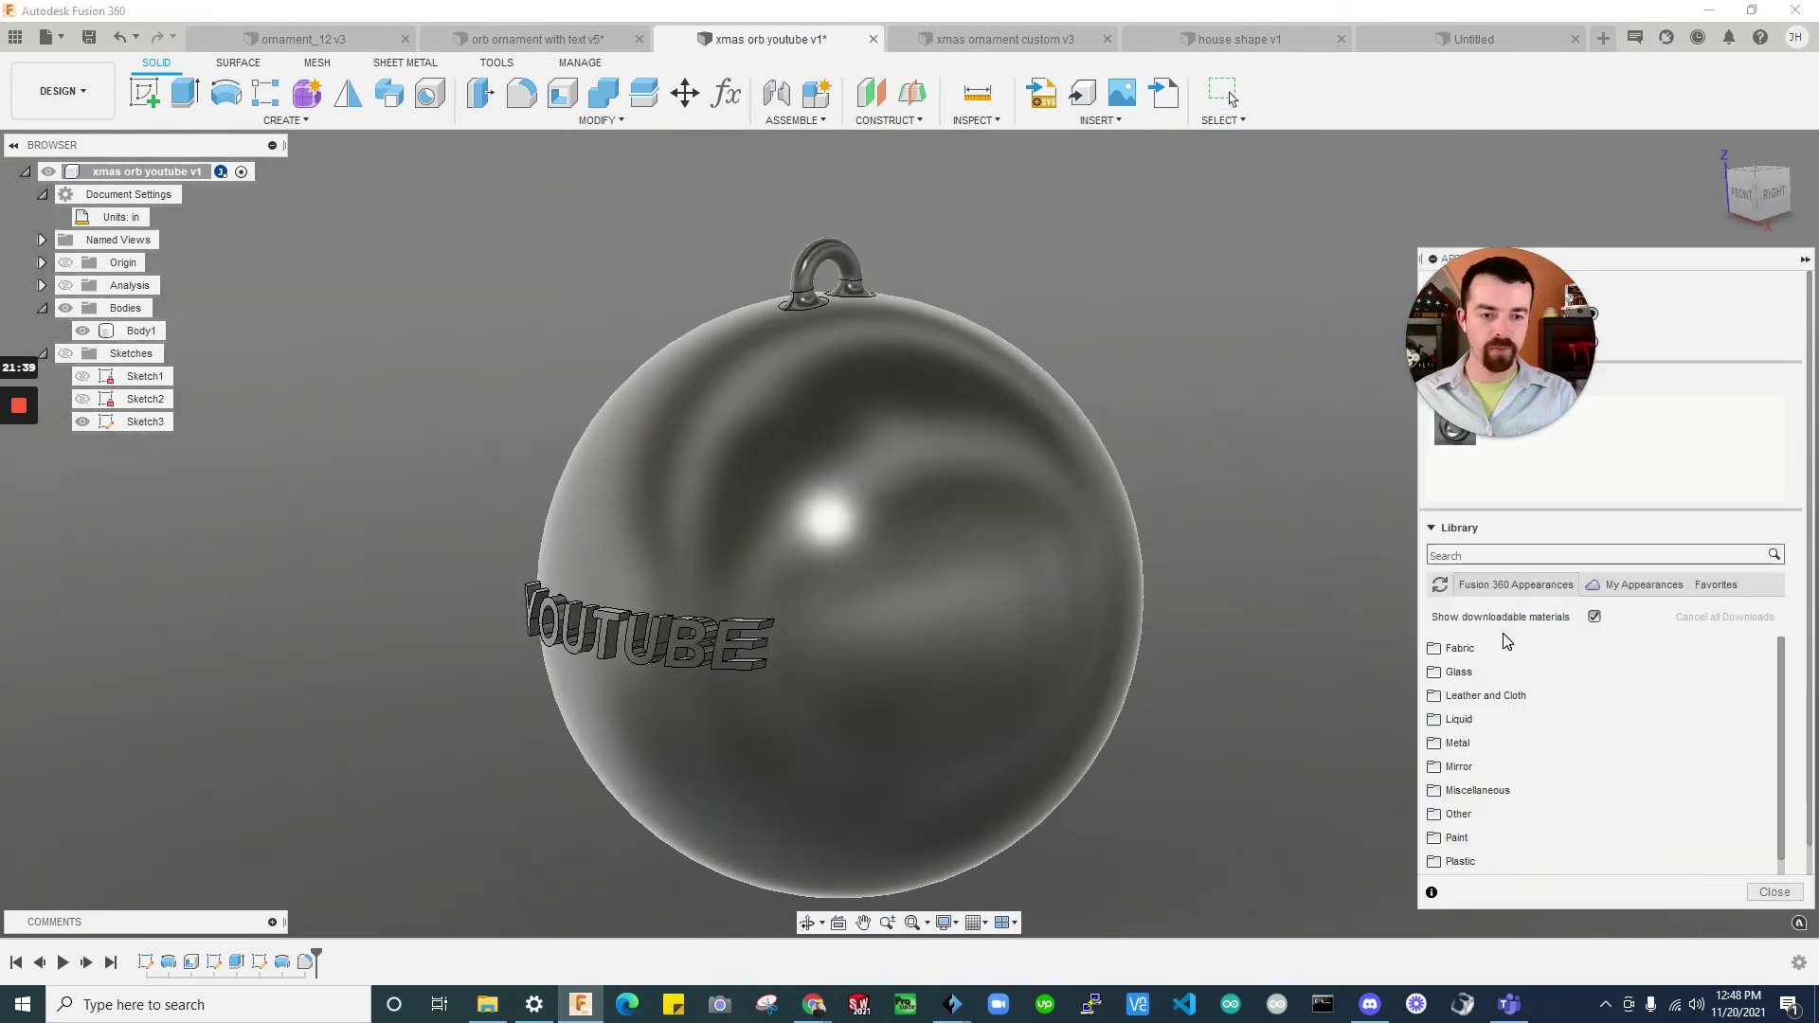
pyautogui.scroll(-1, 1464, 717)
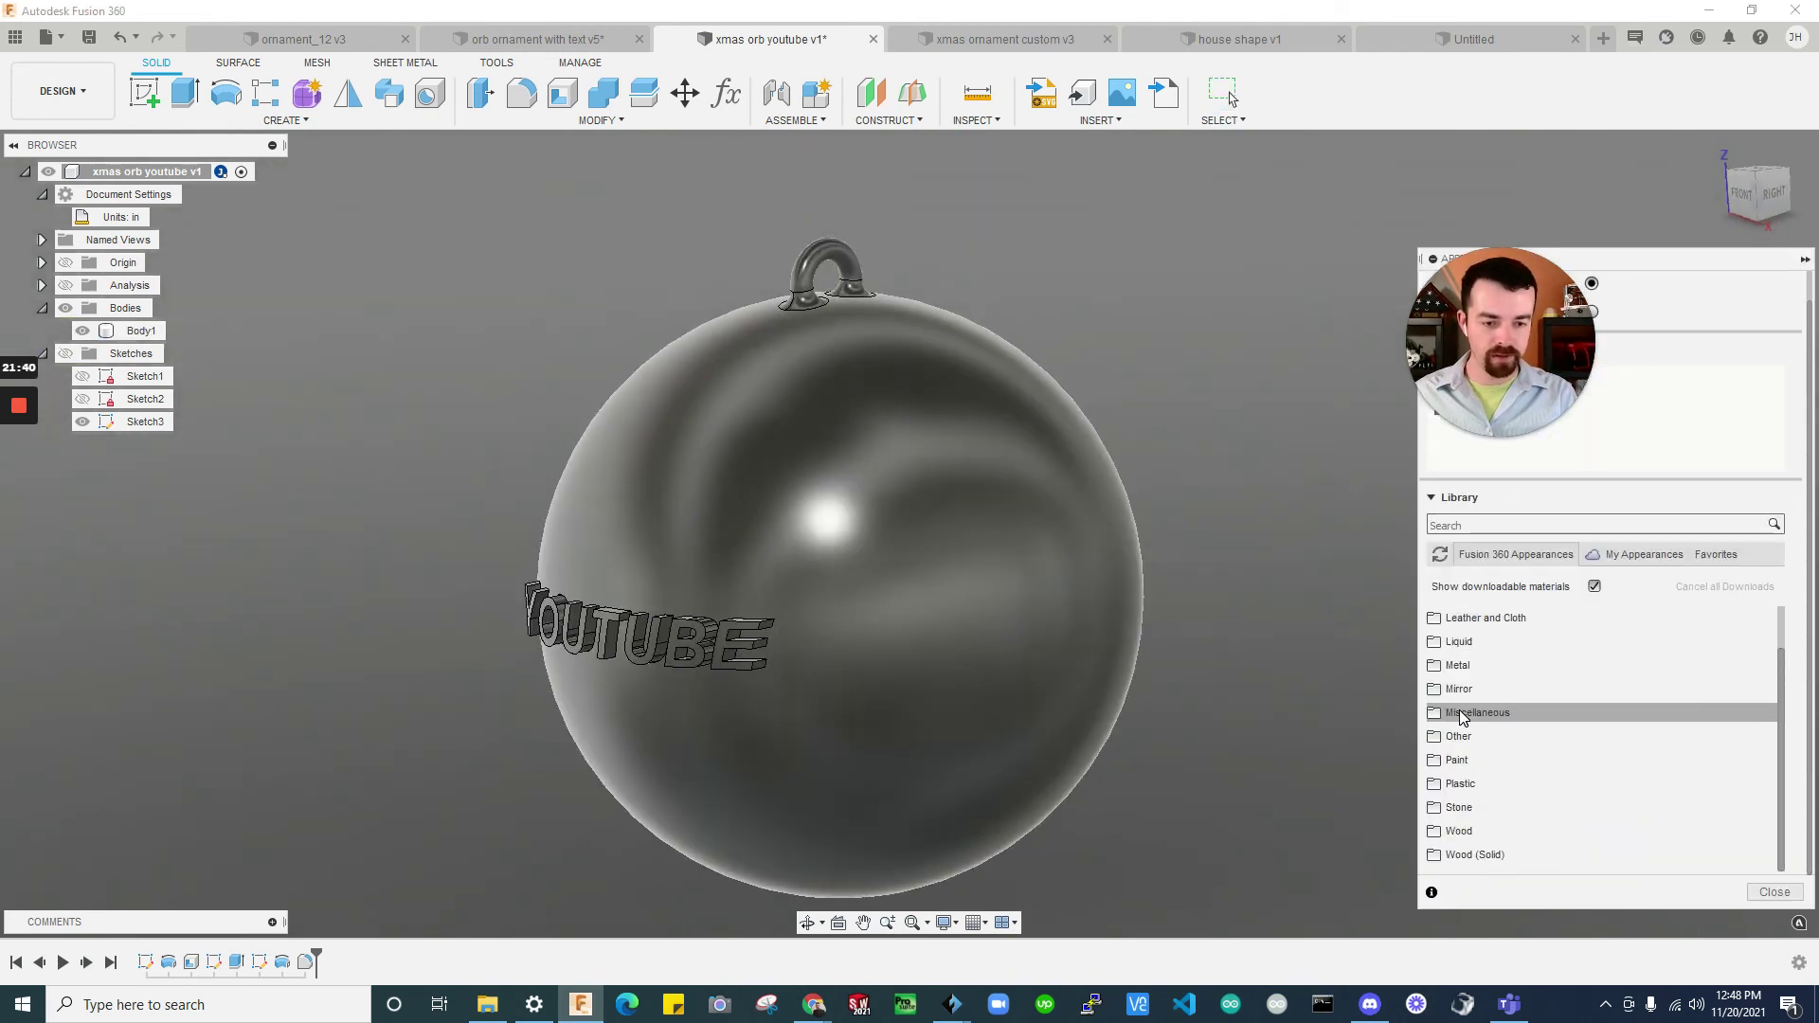
pyautogui.click(1456, 760)
pyautogui.click(1474, 784)
pyautogui.moveTo(1505, 820); pyautogui.dragTo(950, 568)
pyautogui.scroll(-3, 1632, 723)
pyautogui.moveTo(1564, 822)
pyautogui.mouseDown()
pyautogui.moveTo(1561, 801)
pyautogui.moveTo(1013, 734)
pyautogui.mouseUp()
pyautogui.scroll(-2, 1032, 737)
# Switch the appearance target to Faces, apply Paint - Enamel Glossy (Green) to the front face of the letter E, and close the appearance settings
pyautogui.keyDown('shift'); pyautogui.moveTo(1052, 730); pyautogui.dragTo(1269, 644, button='middle'); pyautogui.keyUp('shift')
pyautogui.moveTo(915, 565); pyautogui.dragTo(915, 565)
pyautogui.scroll(3, 915, 565)
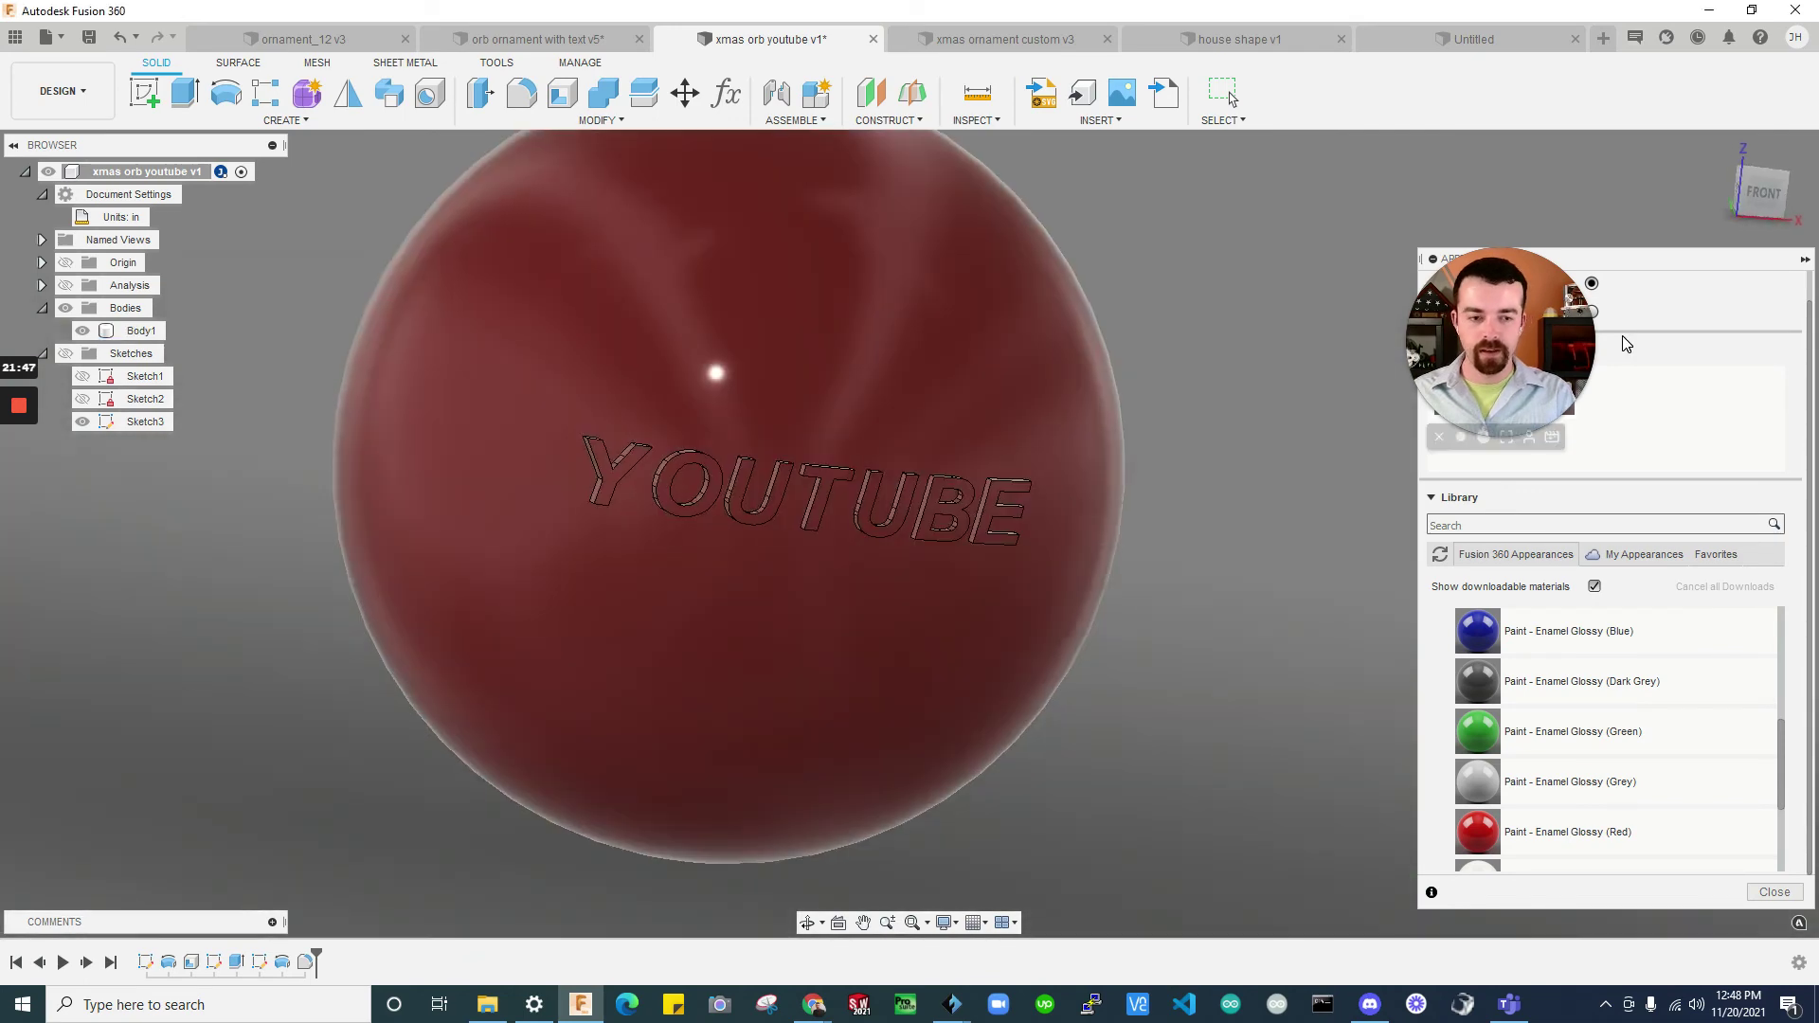
pyautogui.moveTo(1516, 731); pyautogui.dragTo(985, 511)
pyautogui.scroll(5, 985, 535)
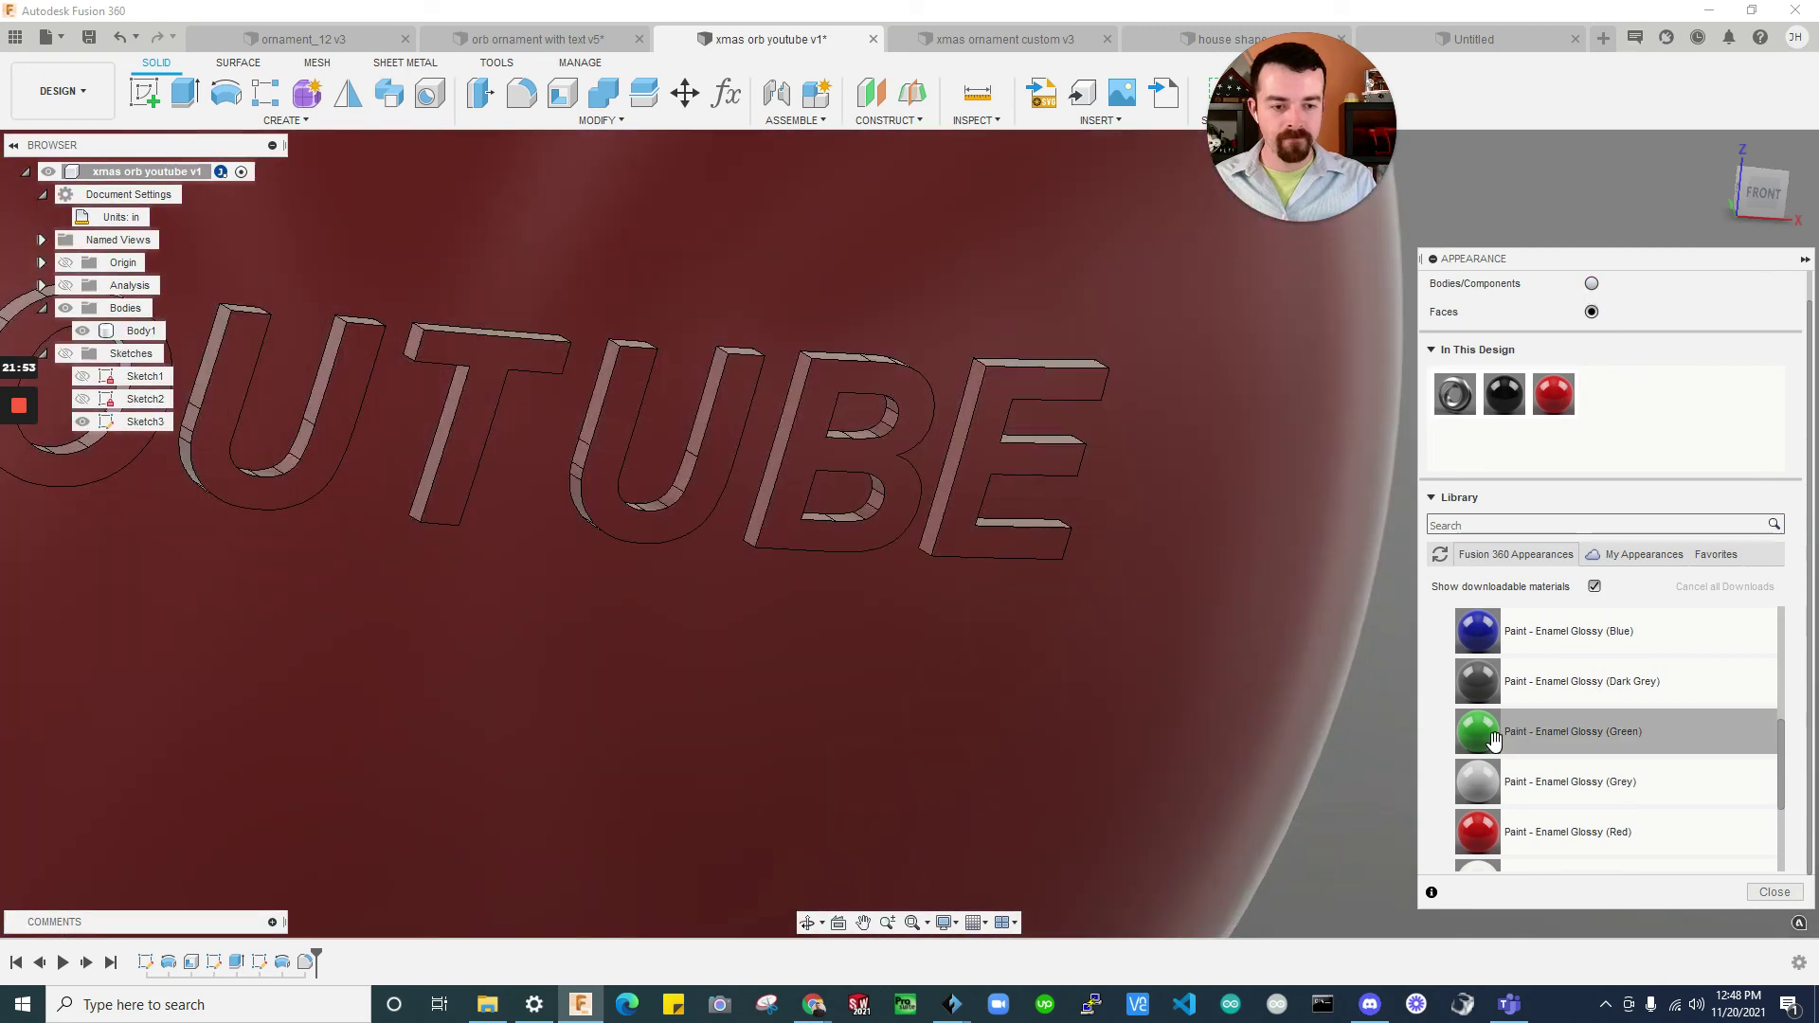
pyautogui.moveTo(1515, 732); pyautogui.dragTo(1004, 462)
pyautogui.scroll(-4, 1021, 452)
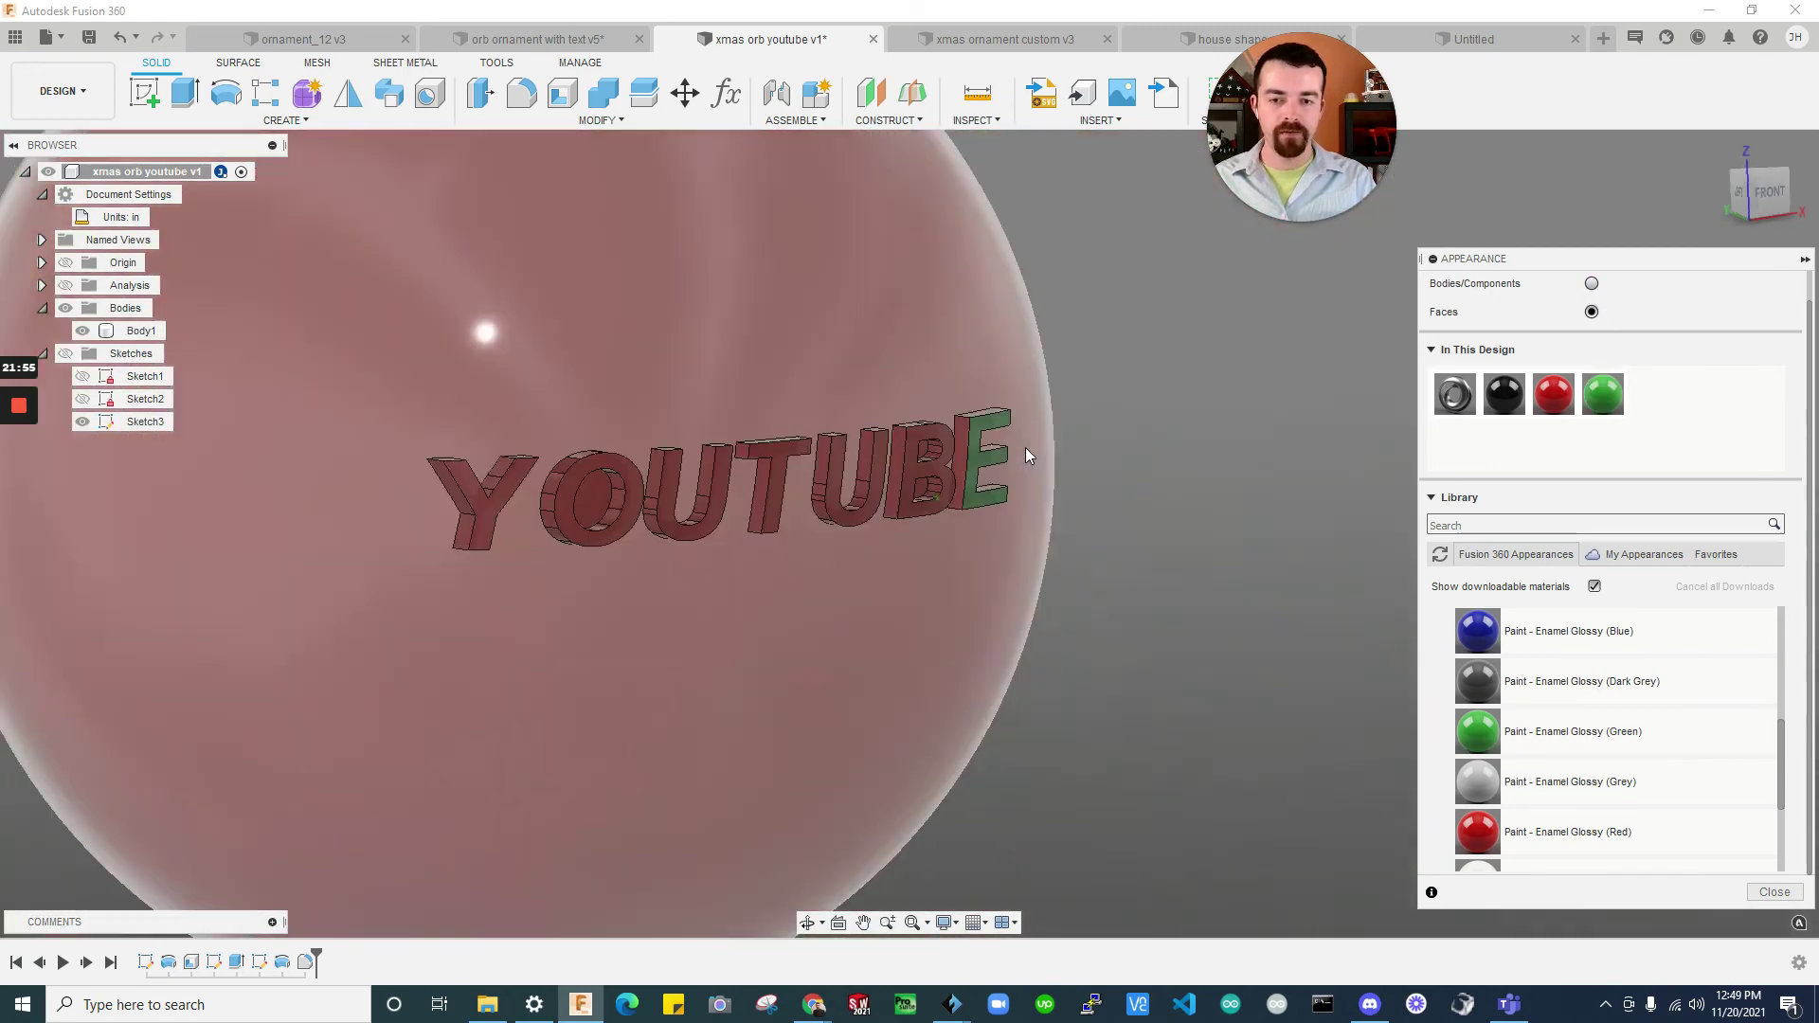
pyautogui.scroll(4, 1021, 445)
pyautogui.scroll(-8, 987, 313)
pyautogui.keyDown('shift'); pyautogui.moveTo(1372, 481); pyautogui.dragTo(1194, 606, button='middle'); pyautogui.keyUp('shift')
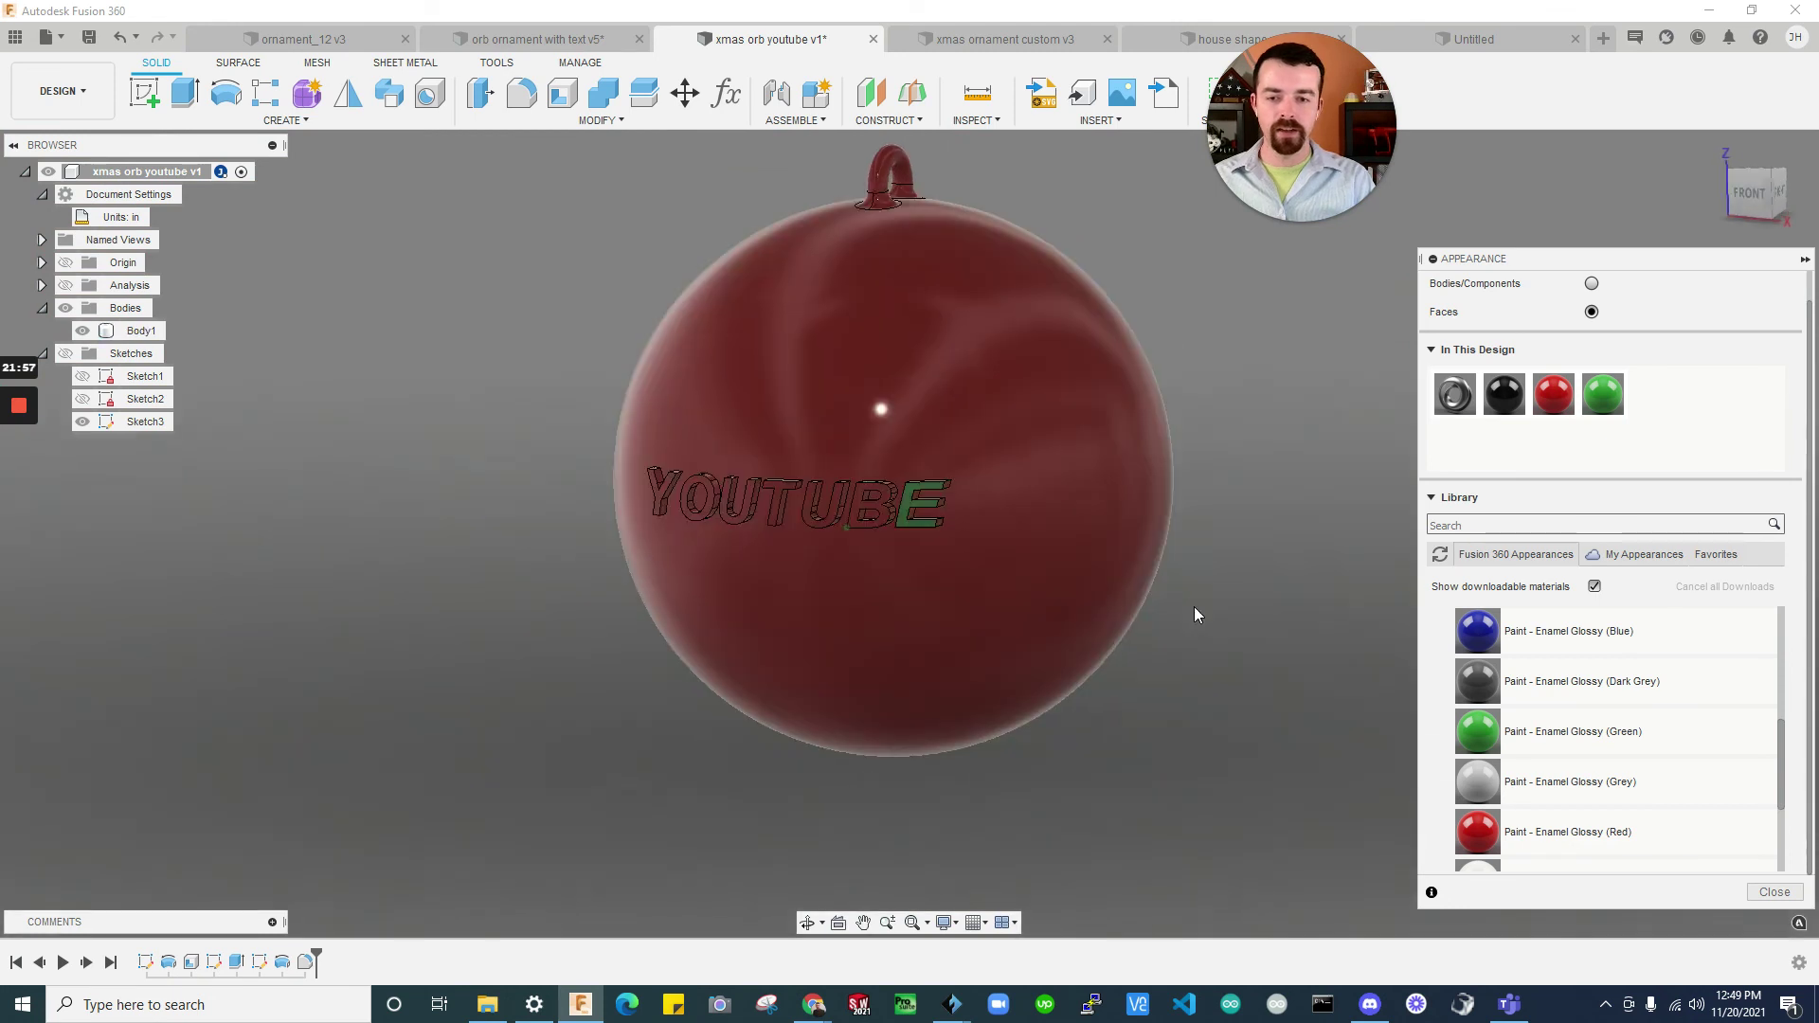
pyautogui.click(1352, 669)
pyautogui.press('Escape')
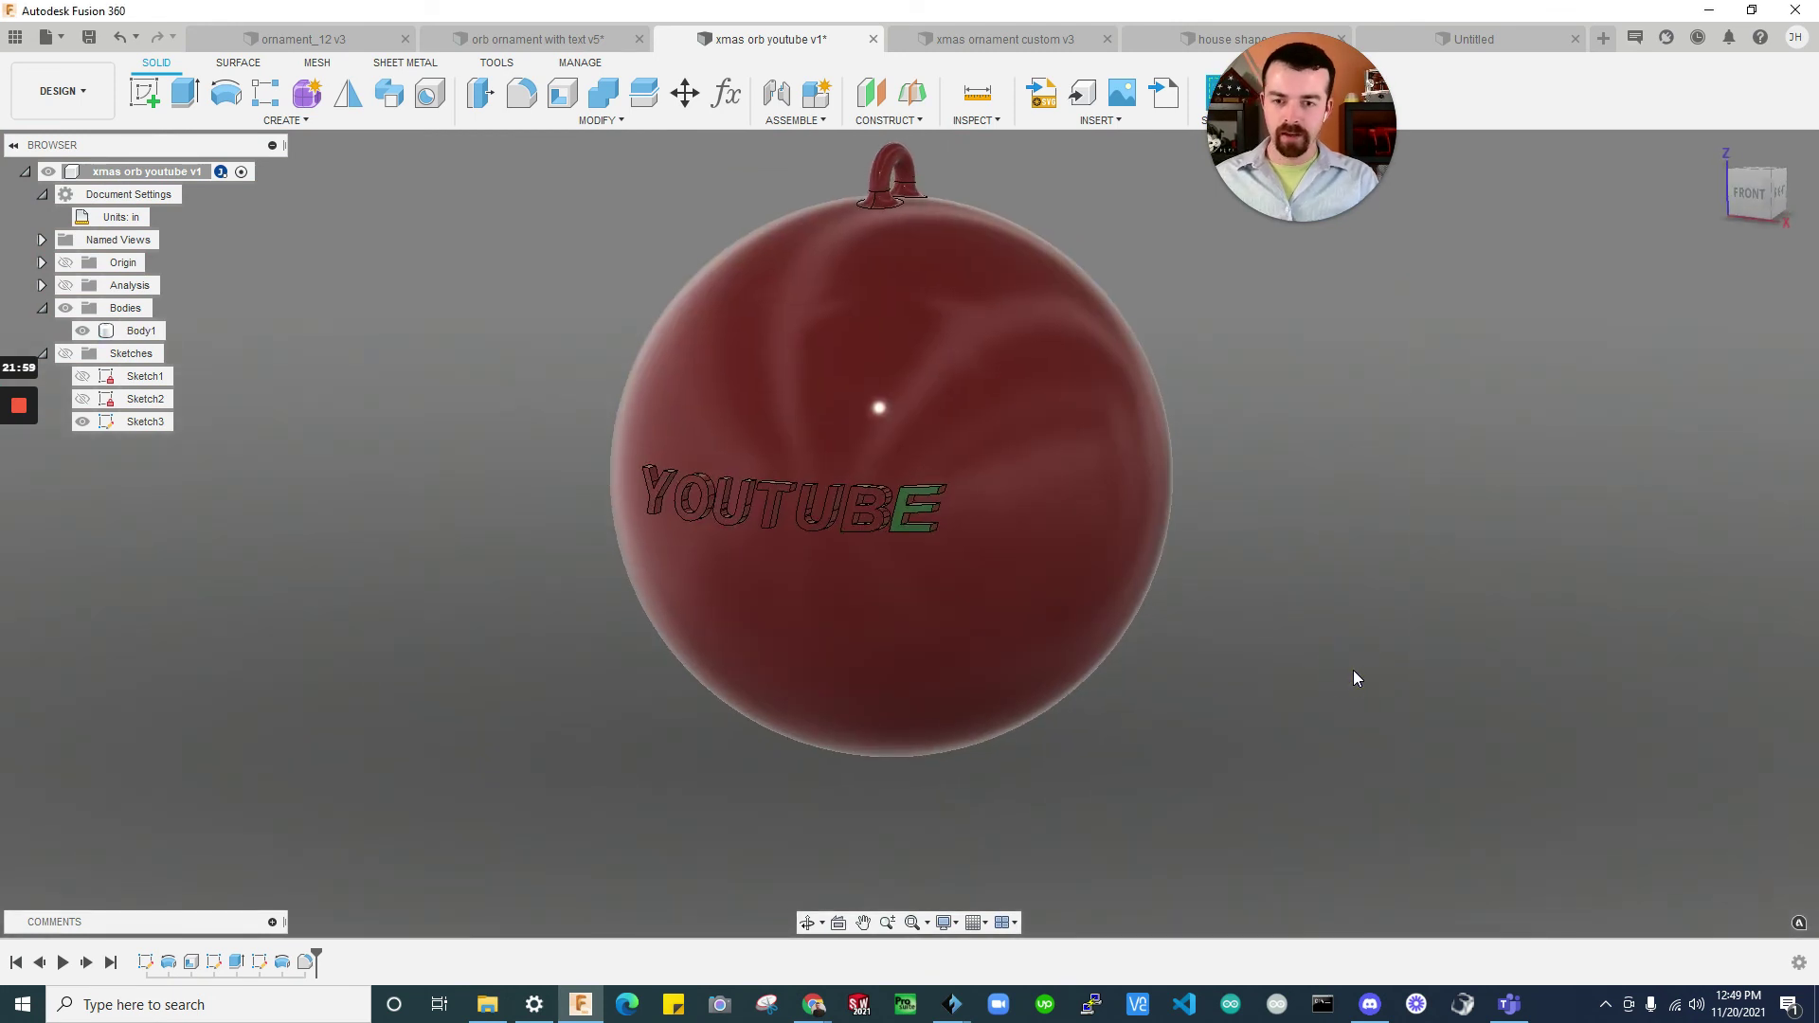
# Save the whole ornament as a mesh sent to FlashPrint, declining its update offer, and return to Fusion 360
pyautogui.click(1415, 607)
pyautogui.click(867, 502)
pyautogui.rightClick(868, 502)
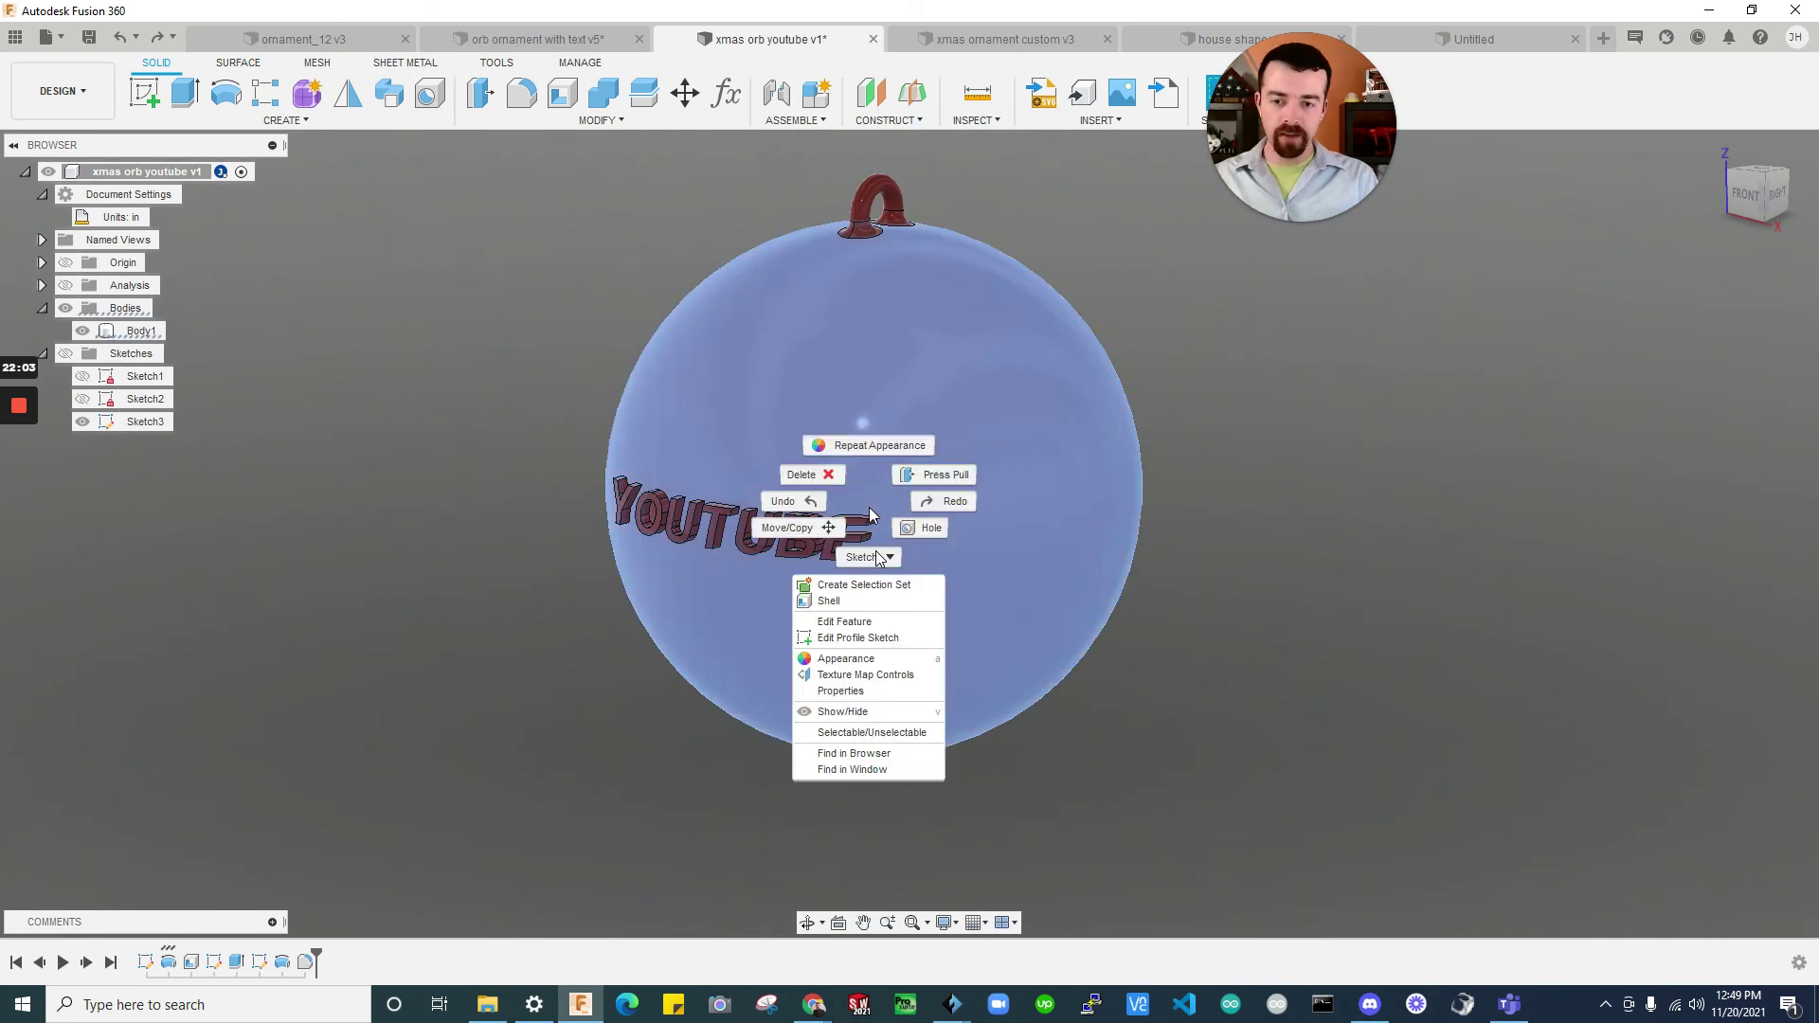
pyautogui.click(1236, 650)
pyautogui.click(1042, 527)
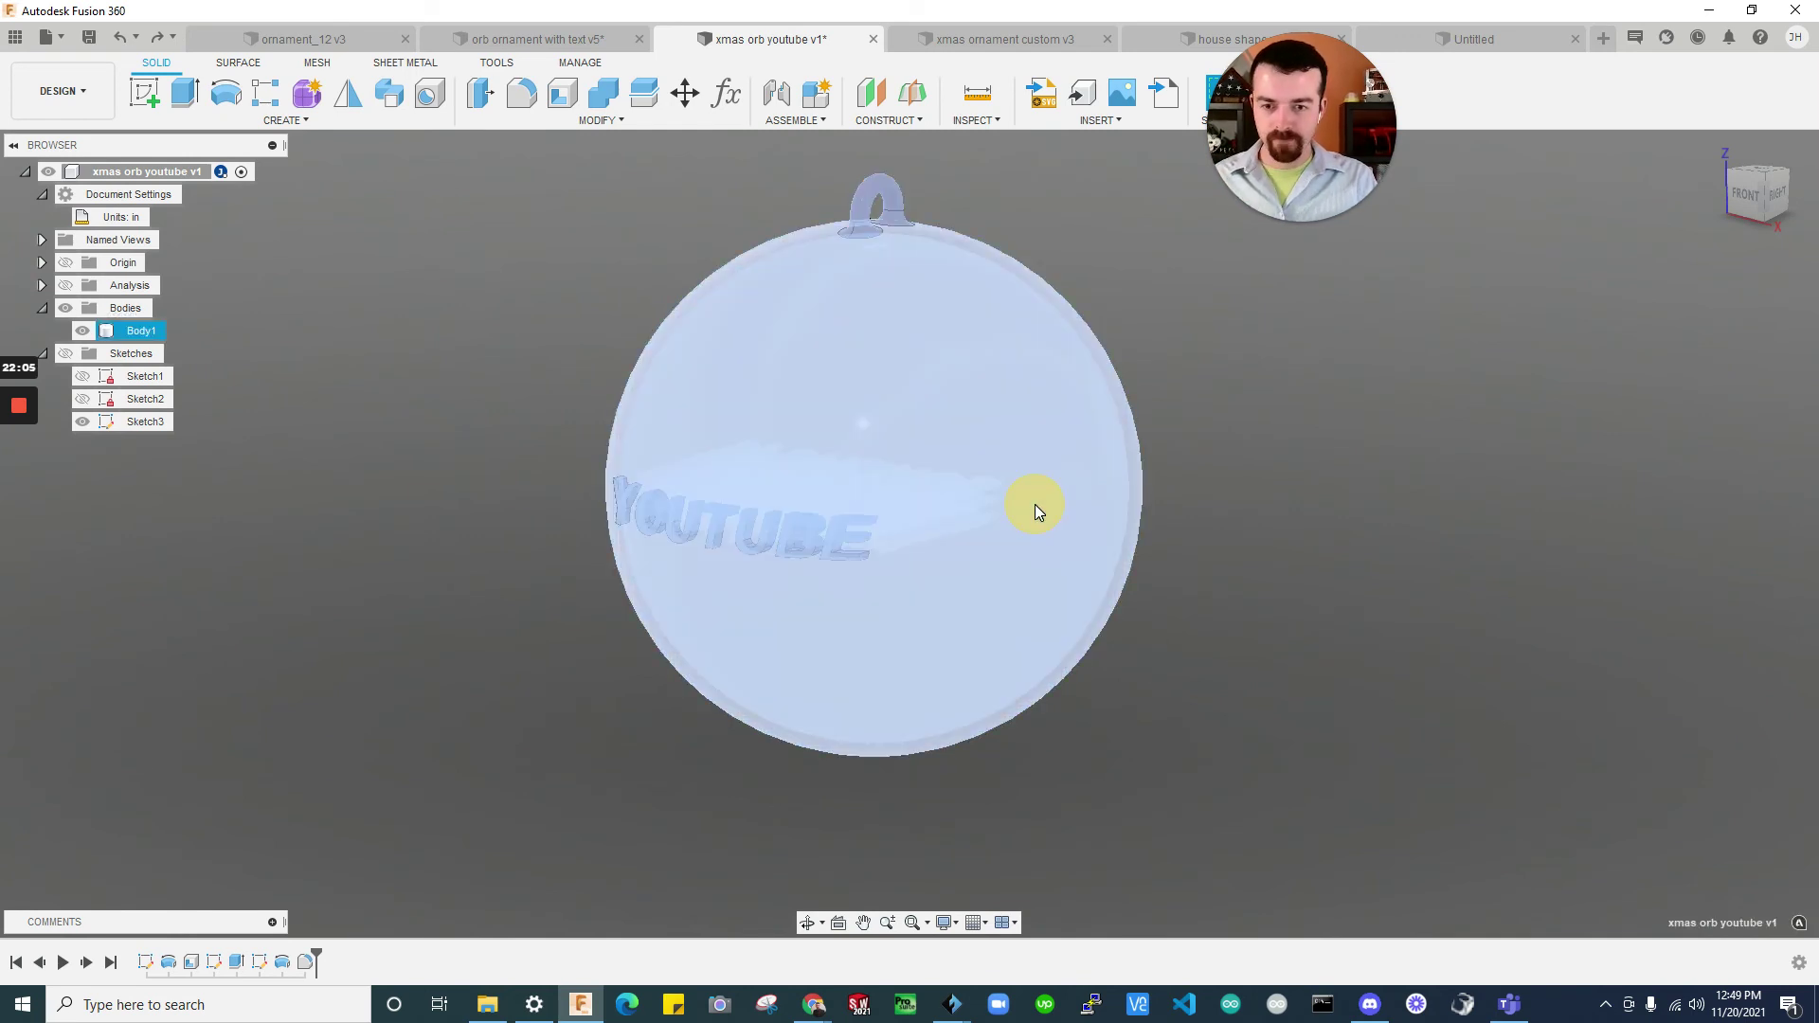
pyautogui.rightClick(1034, 504)
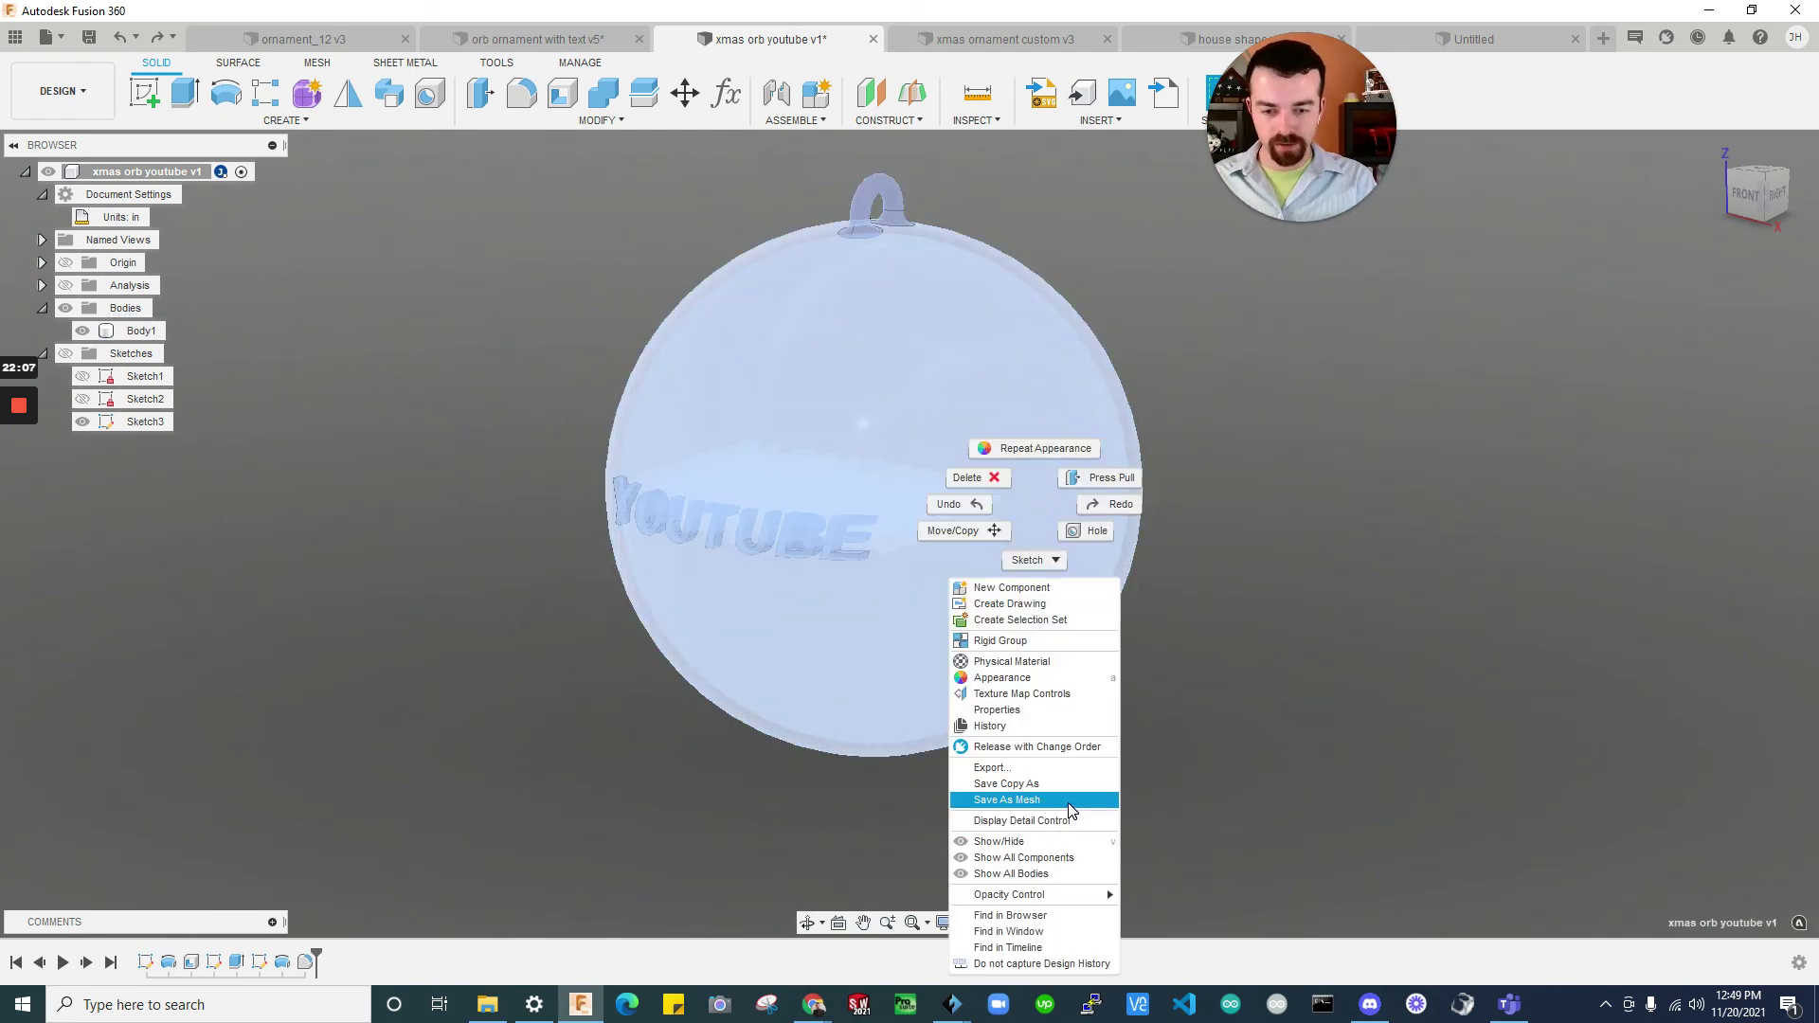
pyautogui.click(1014, 801)
pyautogui.click(1252, 318)
pyautogui.click(1270, 372)
pyautogui.click(1283, 607)
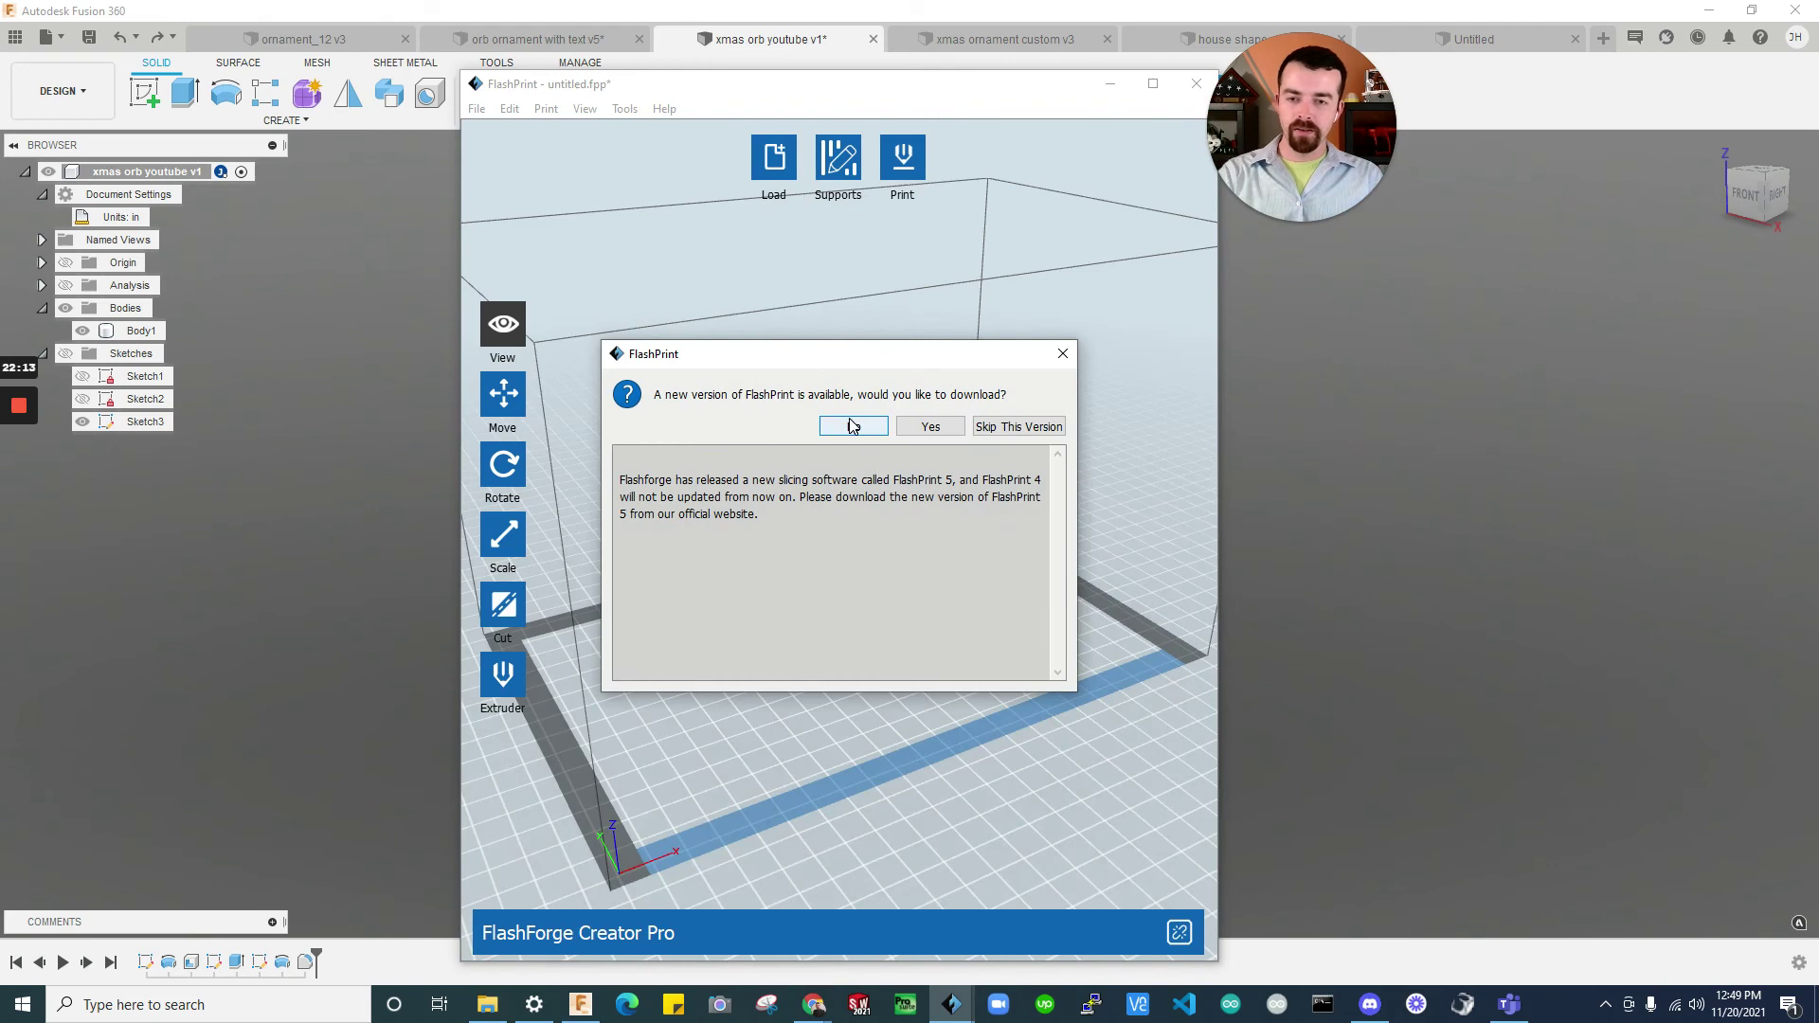
pyautogui.click(852, 426)
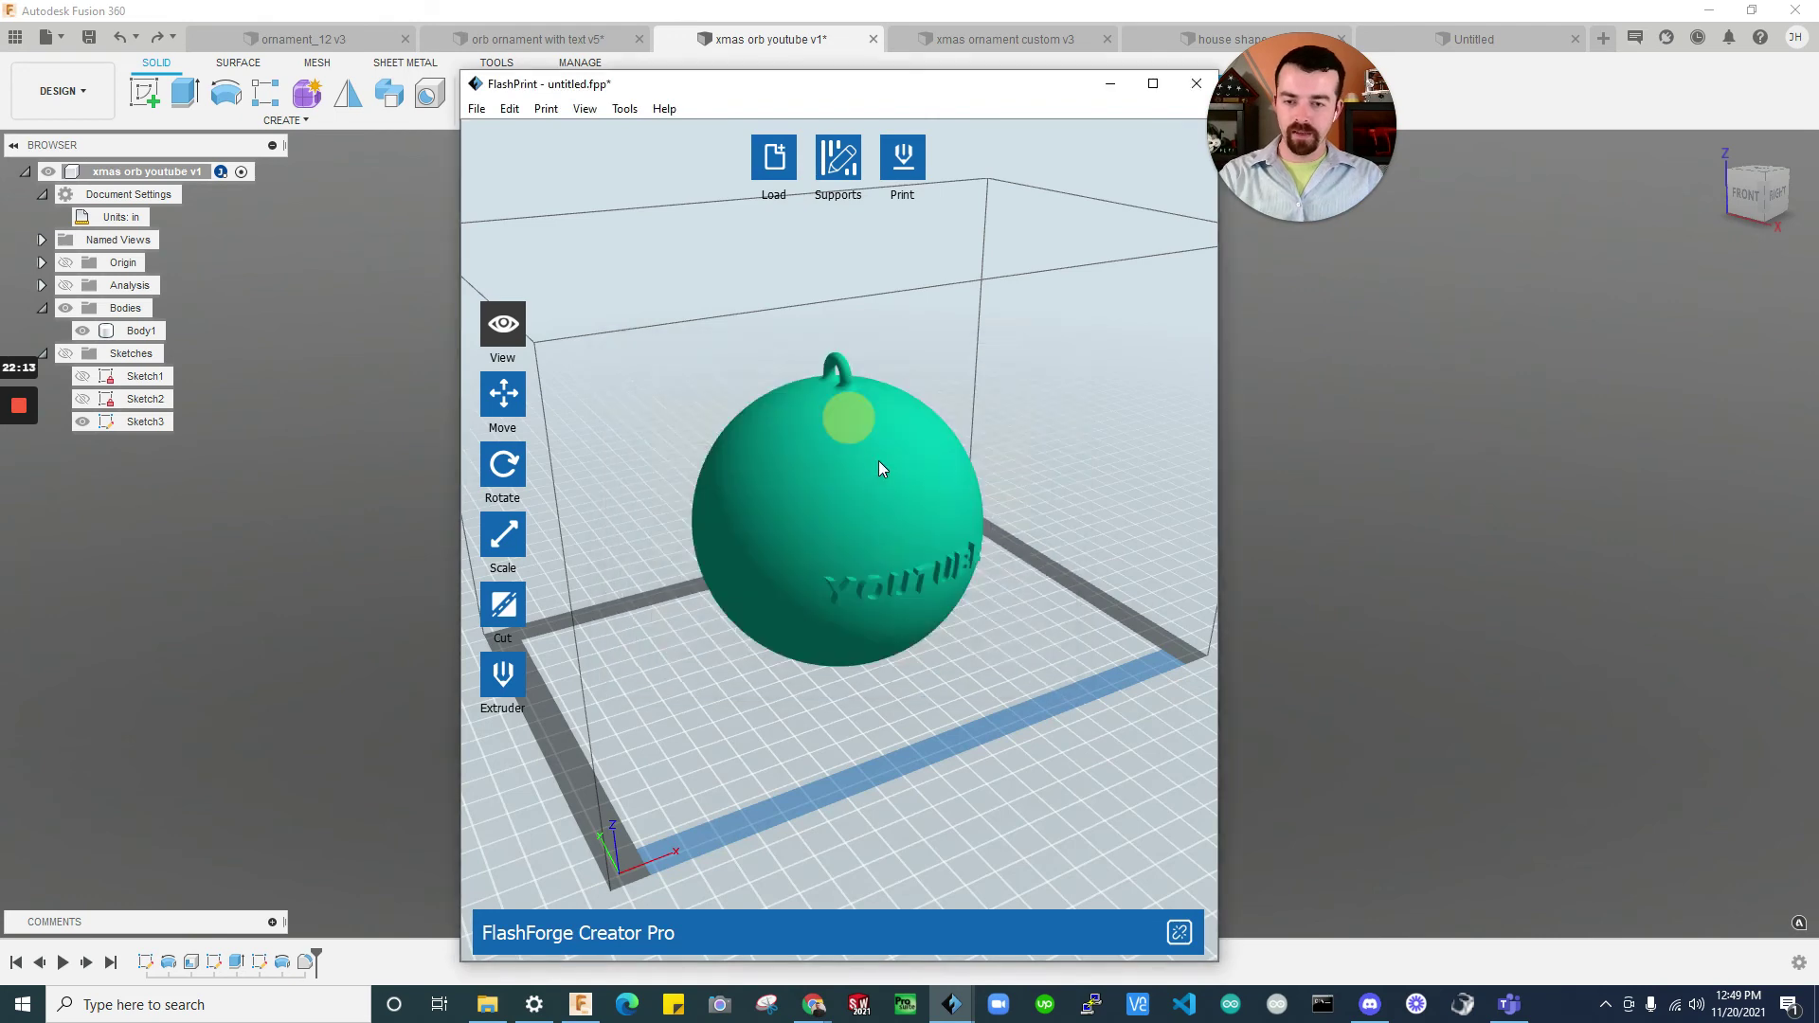
pyautogui.click(1112, 87)
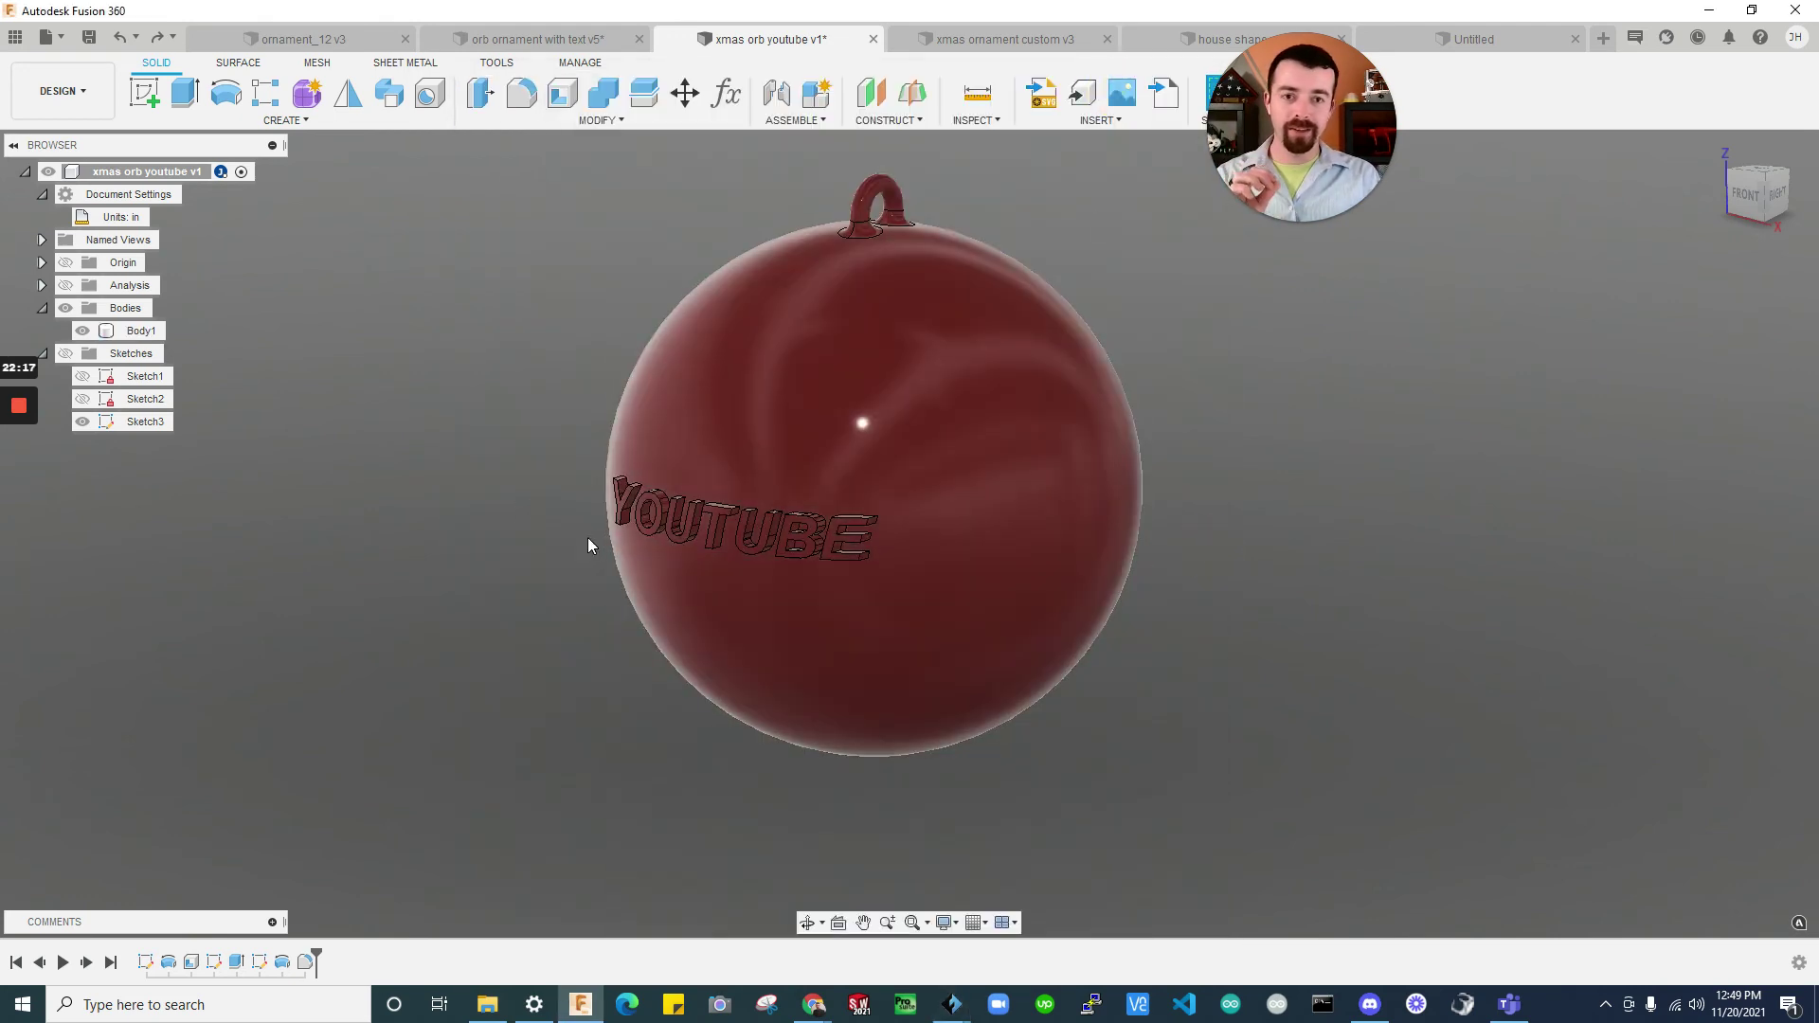
# Show the existing section analysis and examine how far the YOUTUBE letters extend inside the hollow orb
pyautogui.click(70, 289)
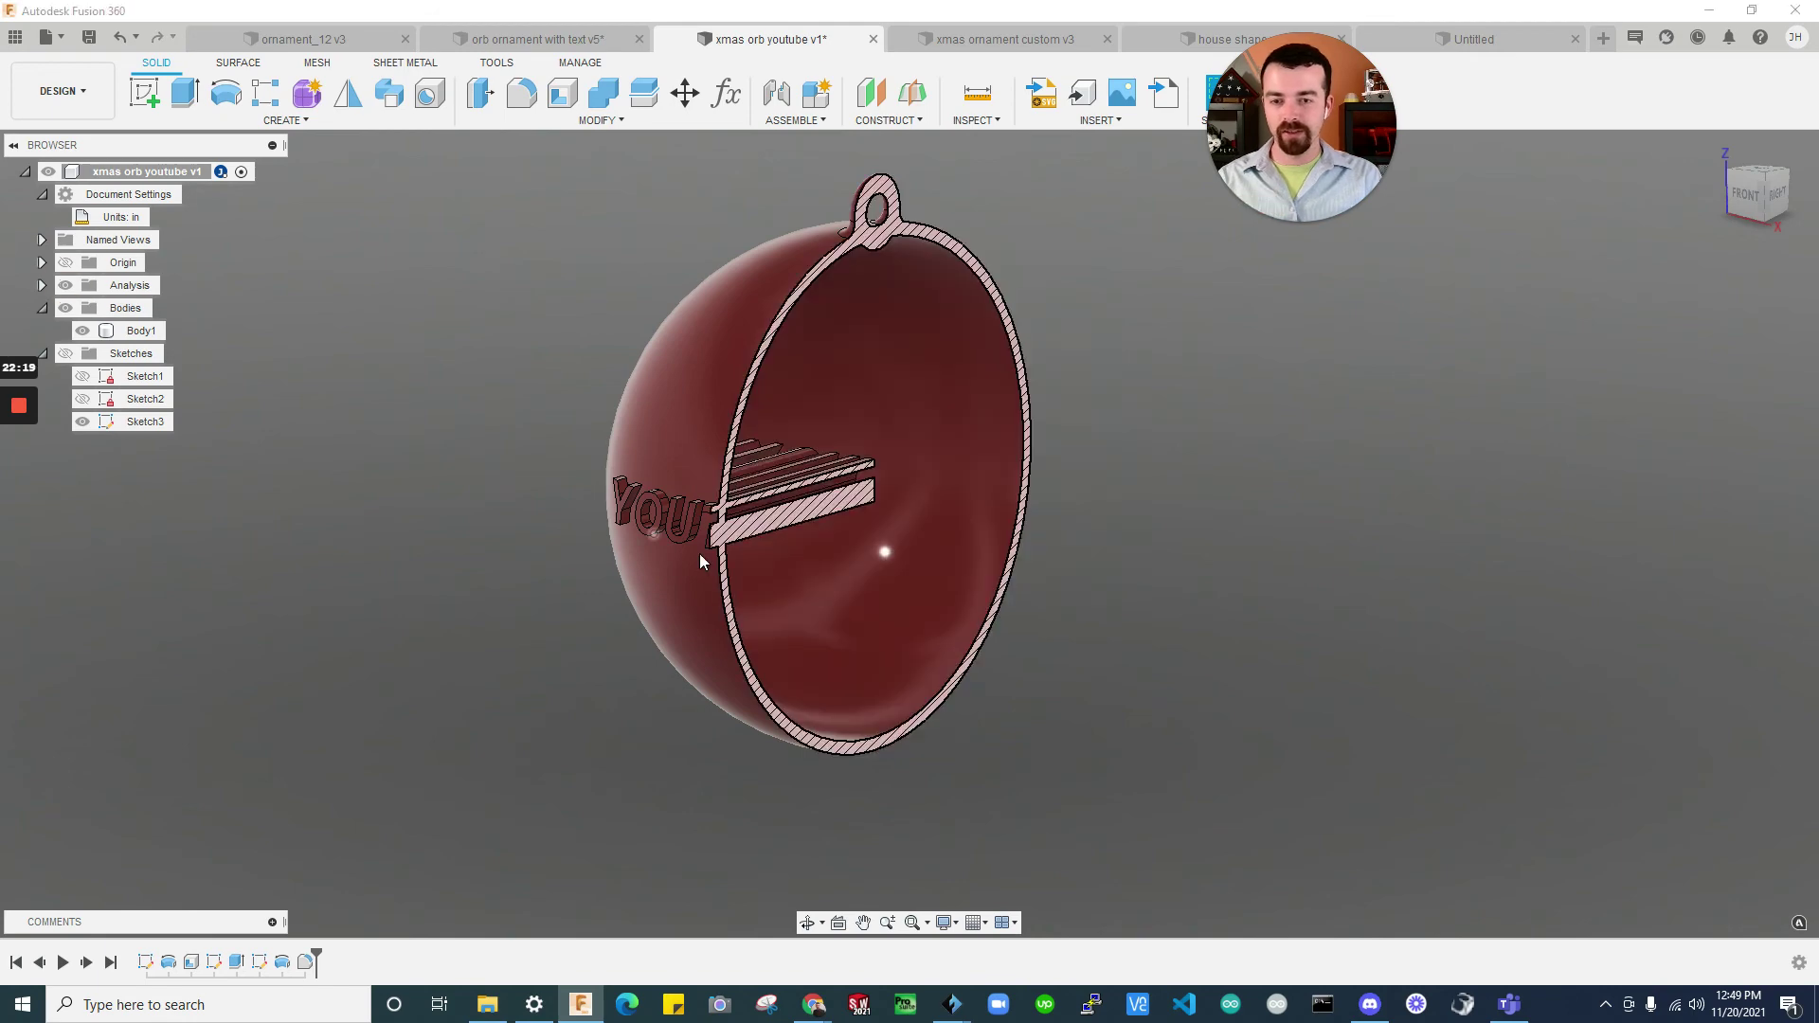
pyautogui.scroll(4, 786, 504)
pyautogui.keyDown('shift'); pyautogui.moveTo(786, 504); pyautogui.dragTo(483, 613, button='middle'); pyautogui.keyUp('shift')
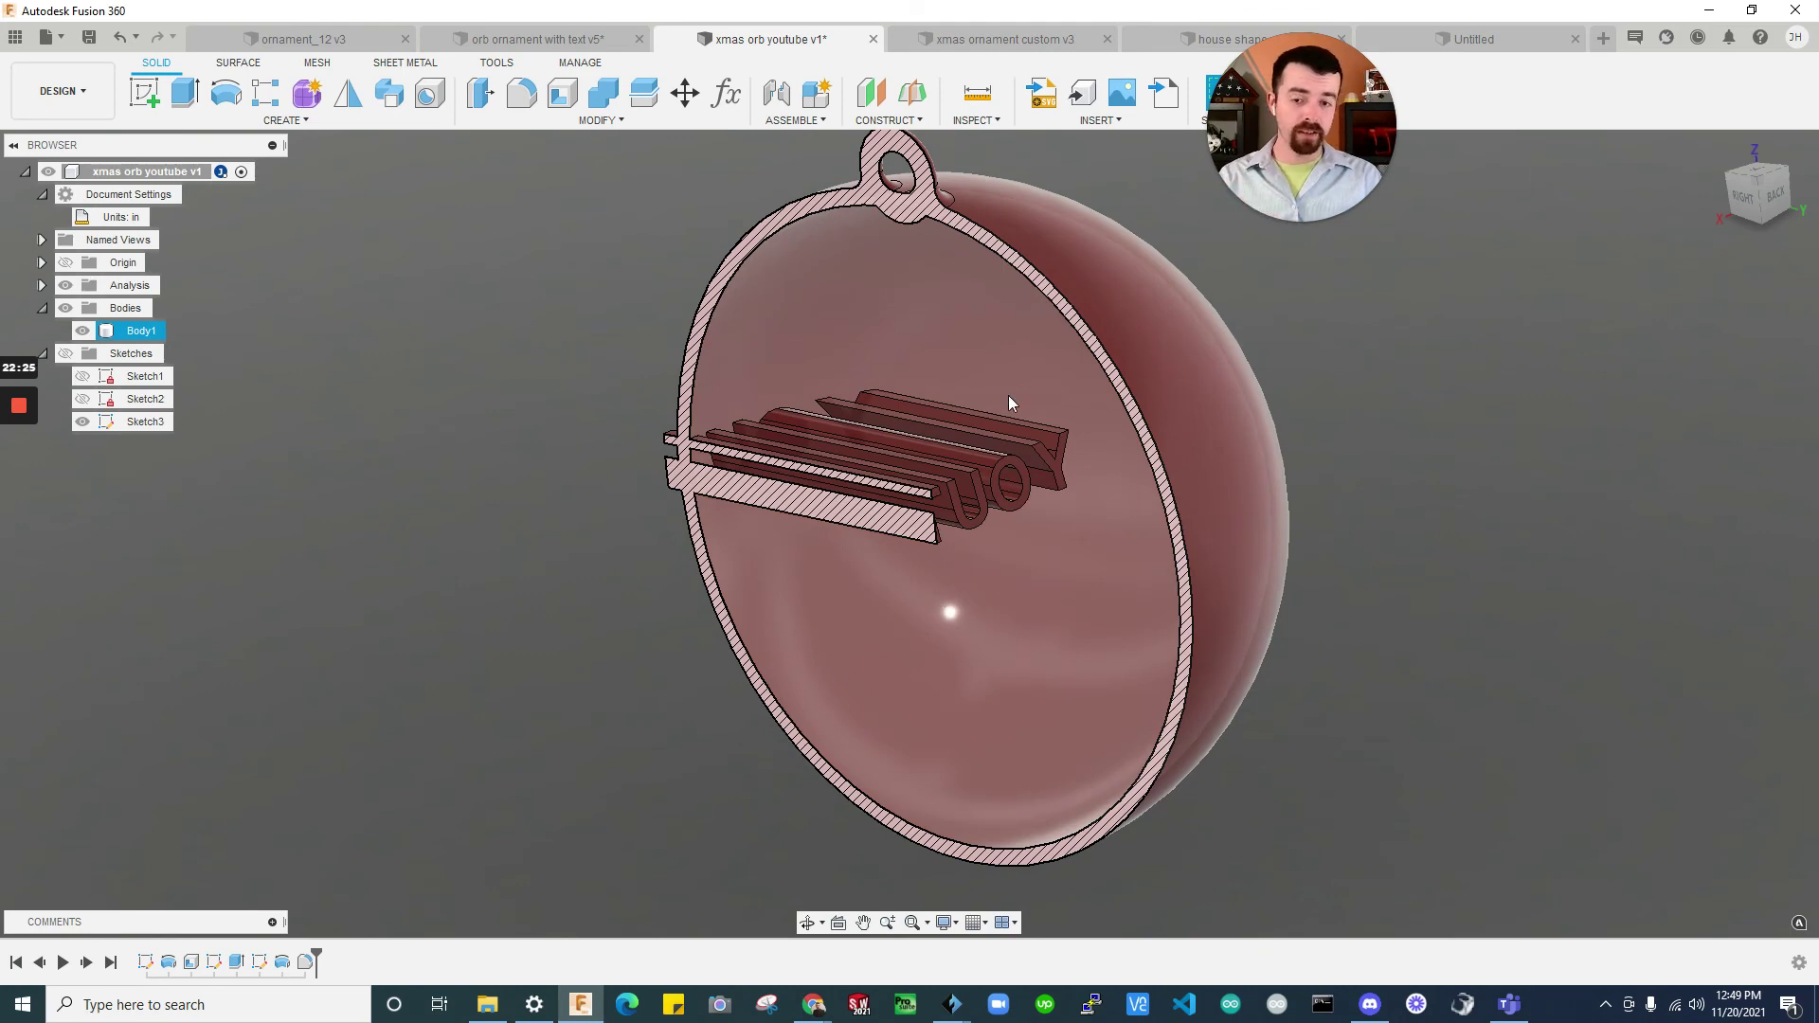
pyautogui.keyDown('shift'); pyautogui.moveTo(488, 442); pyautogui.dragTo(1005, 472, button='middle'); pyautogui.keyUp('shift')
pyautogui.keyDown('shift'); pyautogui.moveTo(474, 266); pyautogui.dragTo(308, 556, button='middle'); pyautogui.keyUp('shift')
pyautogui.scroll(3, 919, 577)
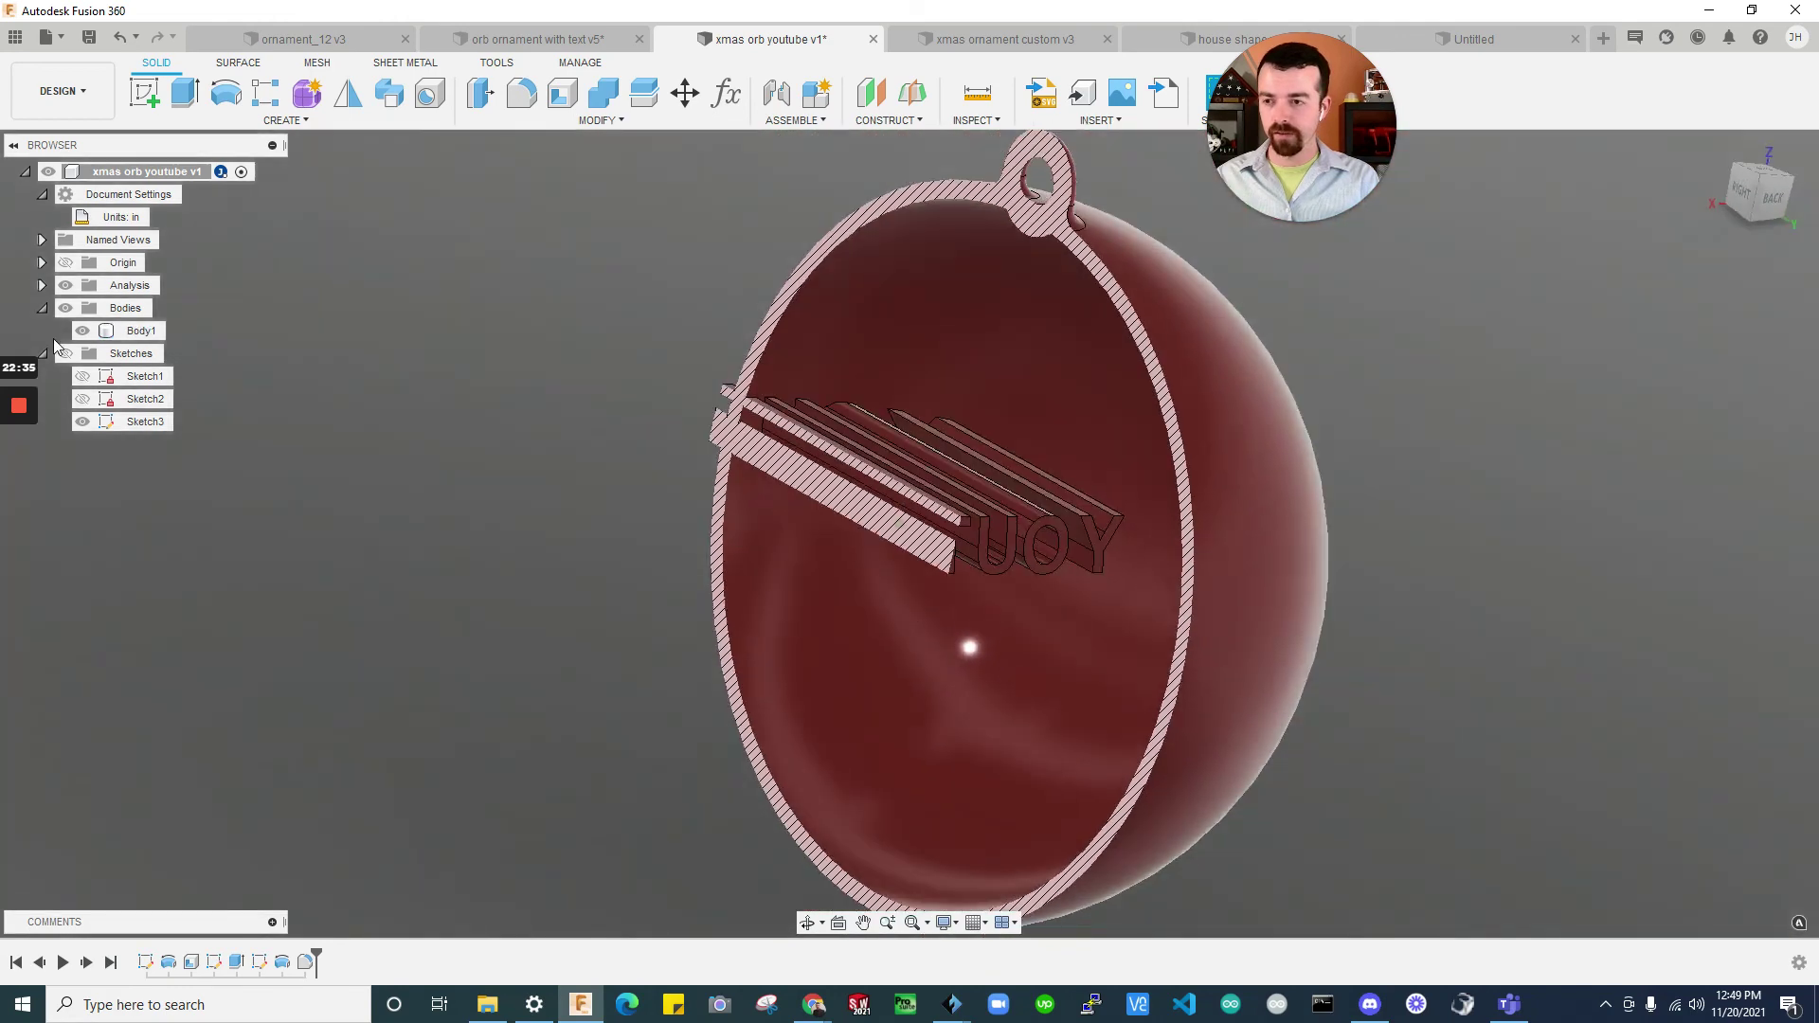
# Expand the analysis group and hide the first section analysis, leaving the group itself switched on
pyautogui.click(59, 292)
pyautogui.click(64, 285)
pyautogui.click(41, 286)
pyautogui.click(82, 307)
# Create a second section analysis on the XZ origin plane, offset by eye along Y to expose the letters inside the orb
pyautogui.keyDown('shift'); pyautogui.moveTo(383, 280); pyautogui.dragTo(1019, 141, button='middle'); pyautogui.keyUp('shift')
pyautogui.click(989, 126)
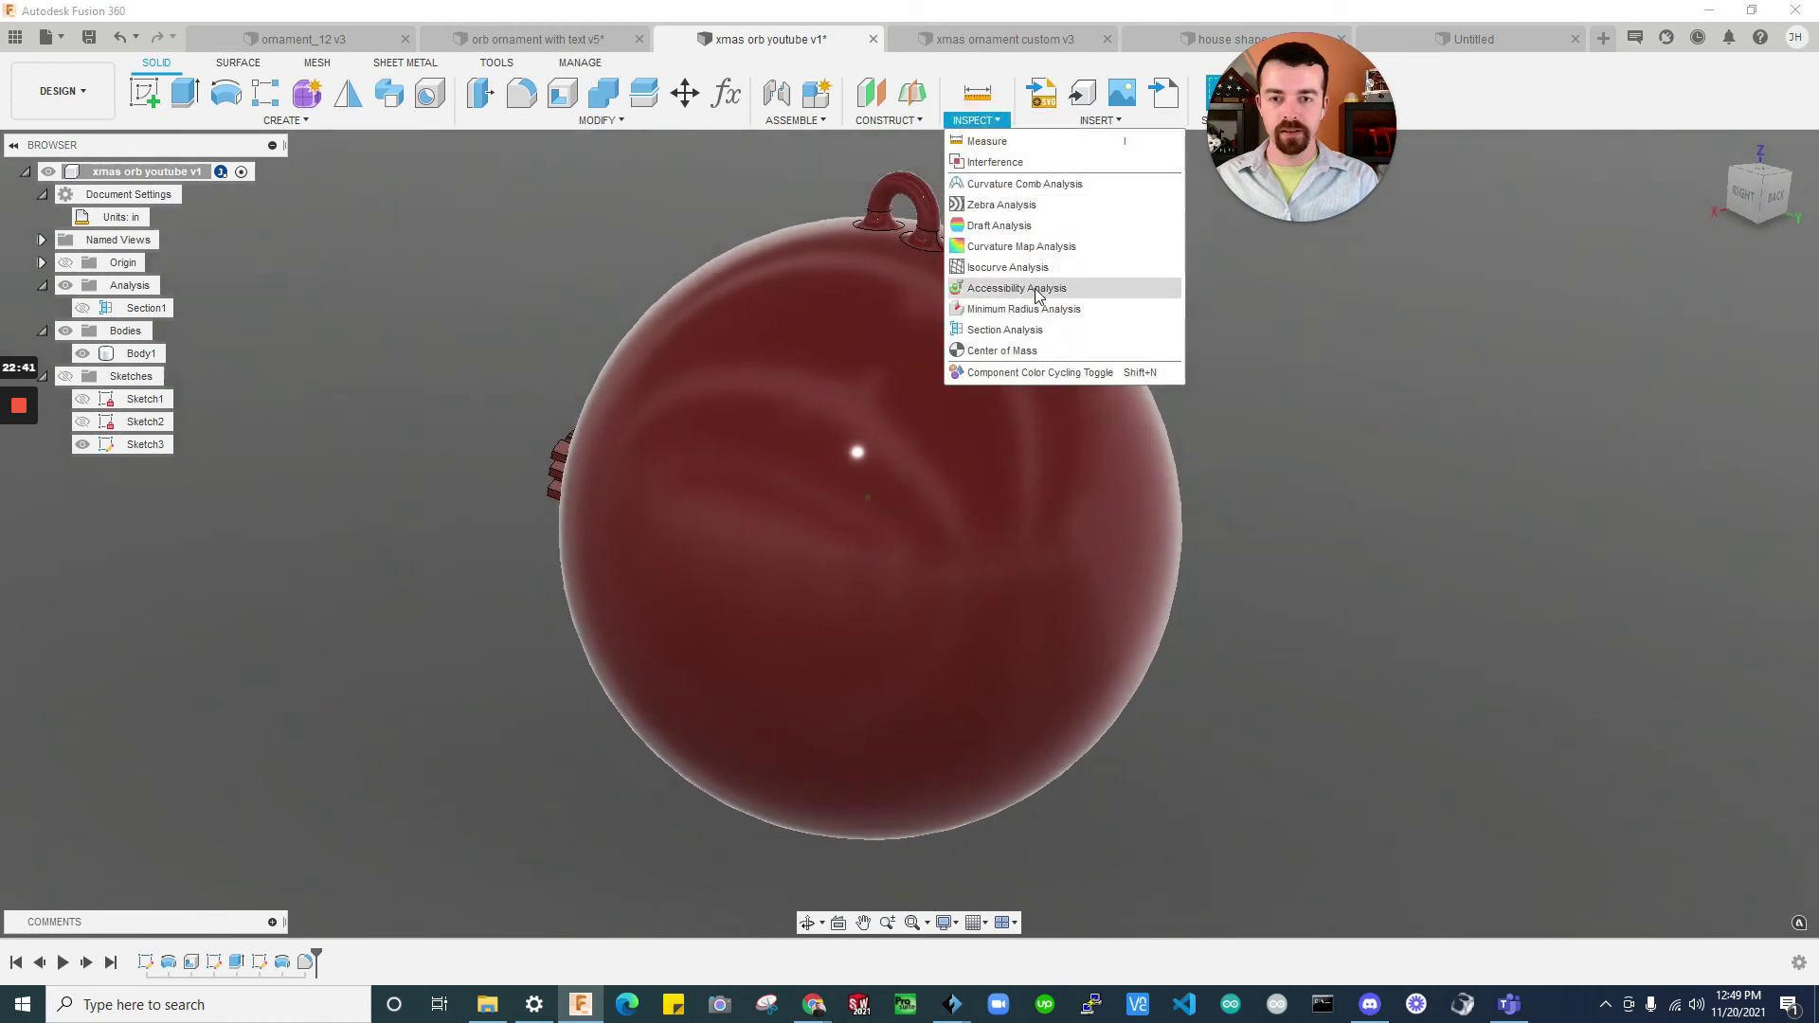
pyautogui.click(1006, 331)
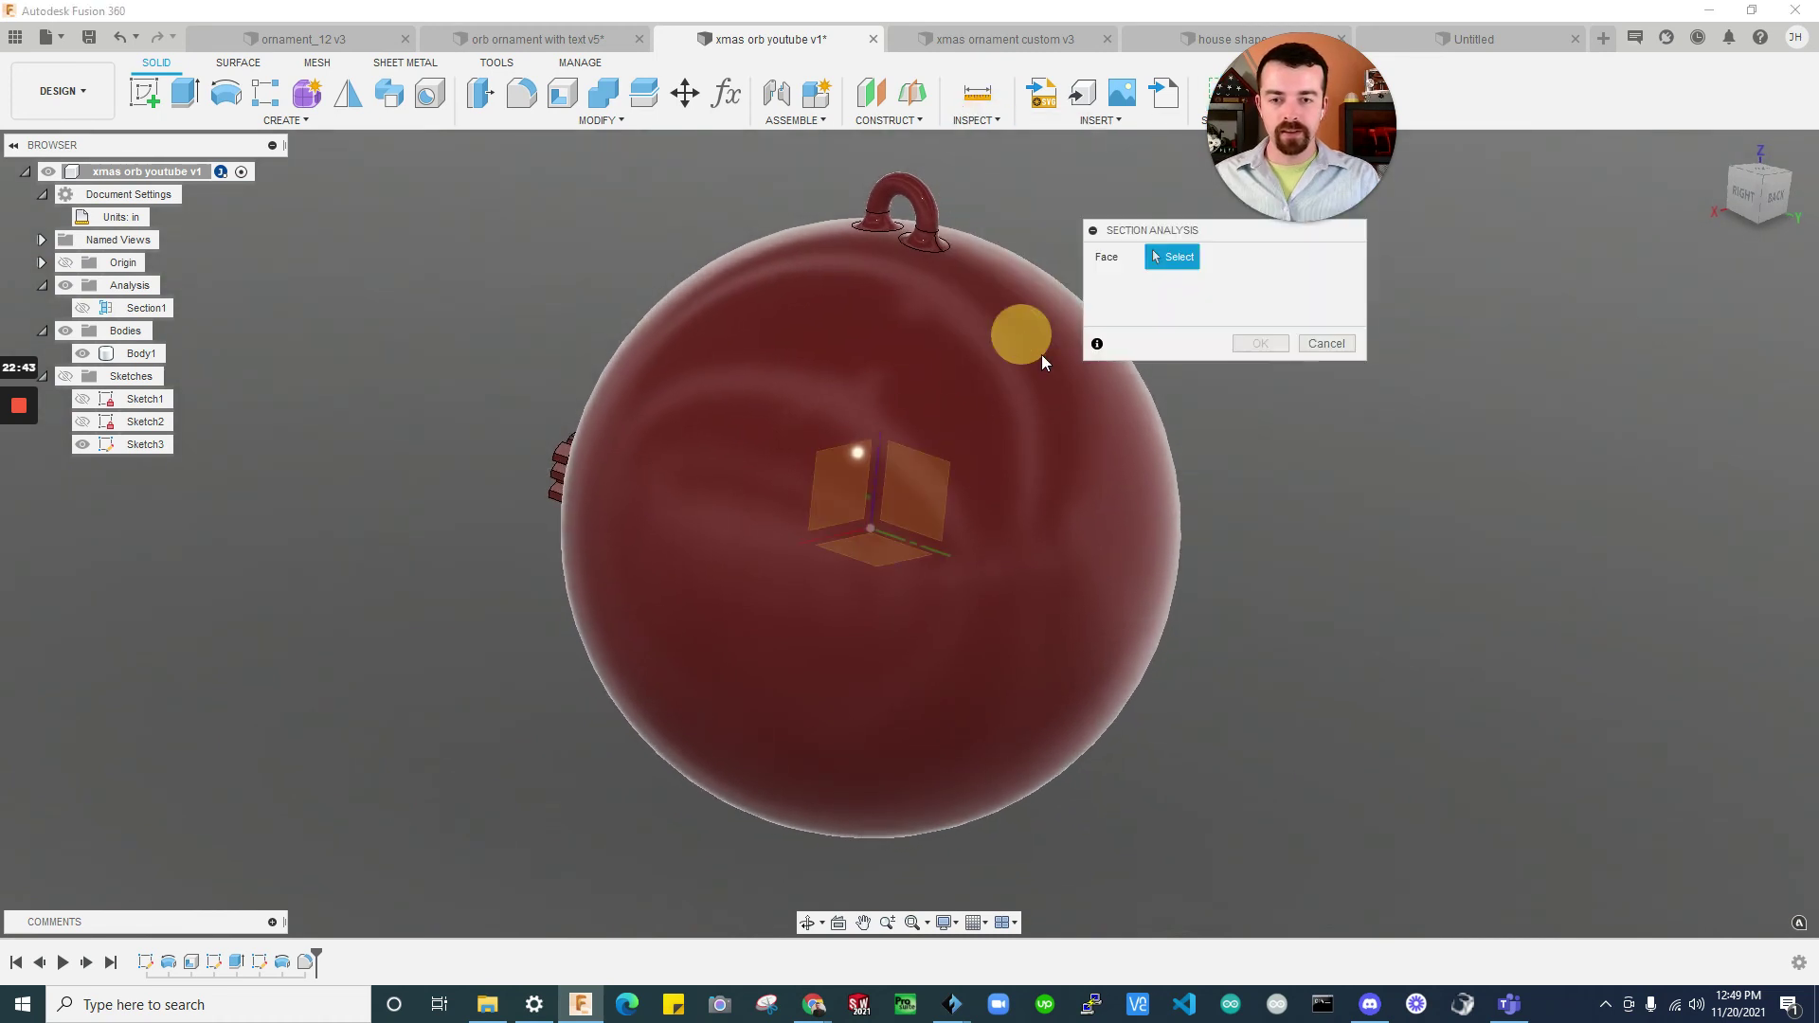
pyautogui.click(836, 500)
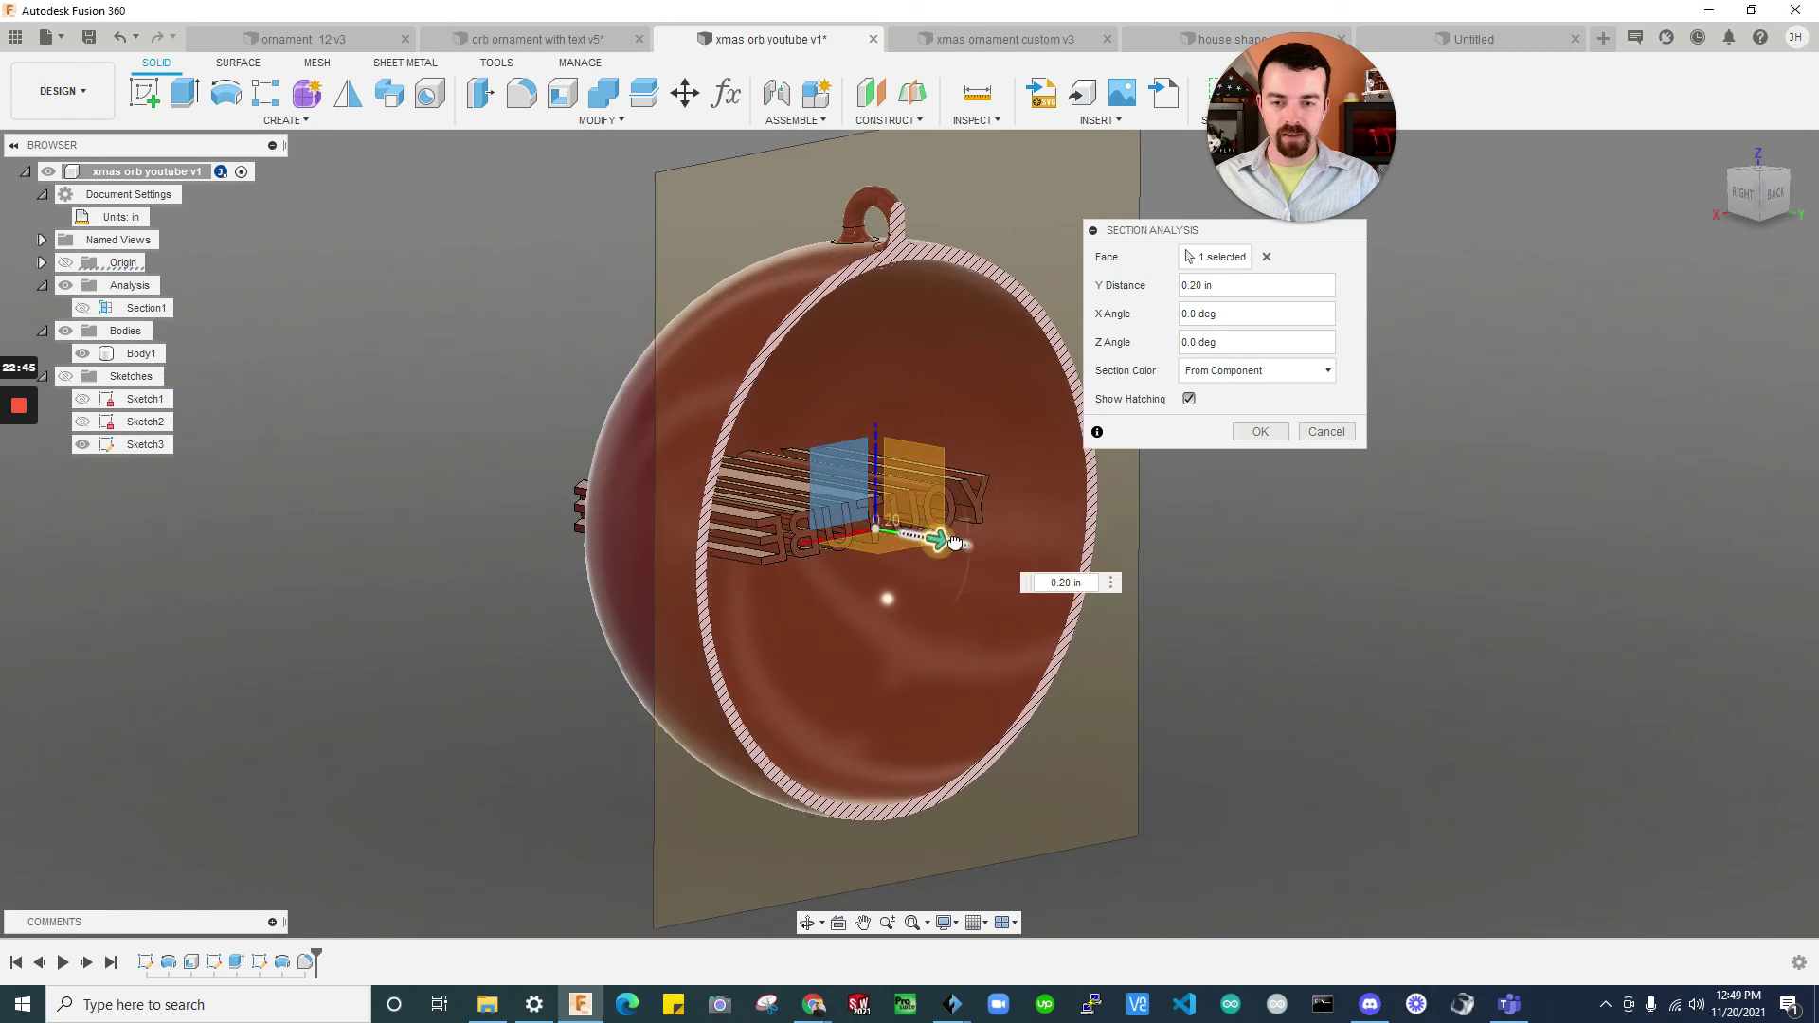
pyautogui.moveTo(915, 537); pyautogui.dragTo(934, 537)
pyautogui.click(1256, 437)
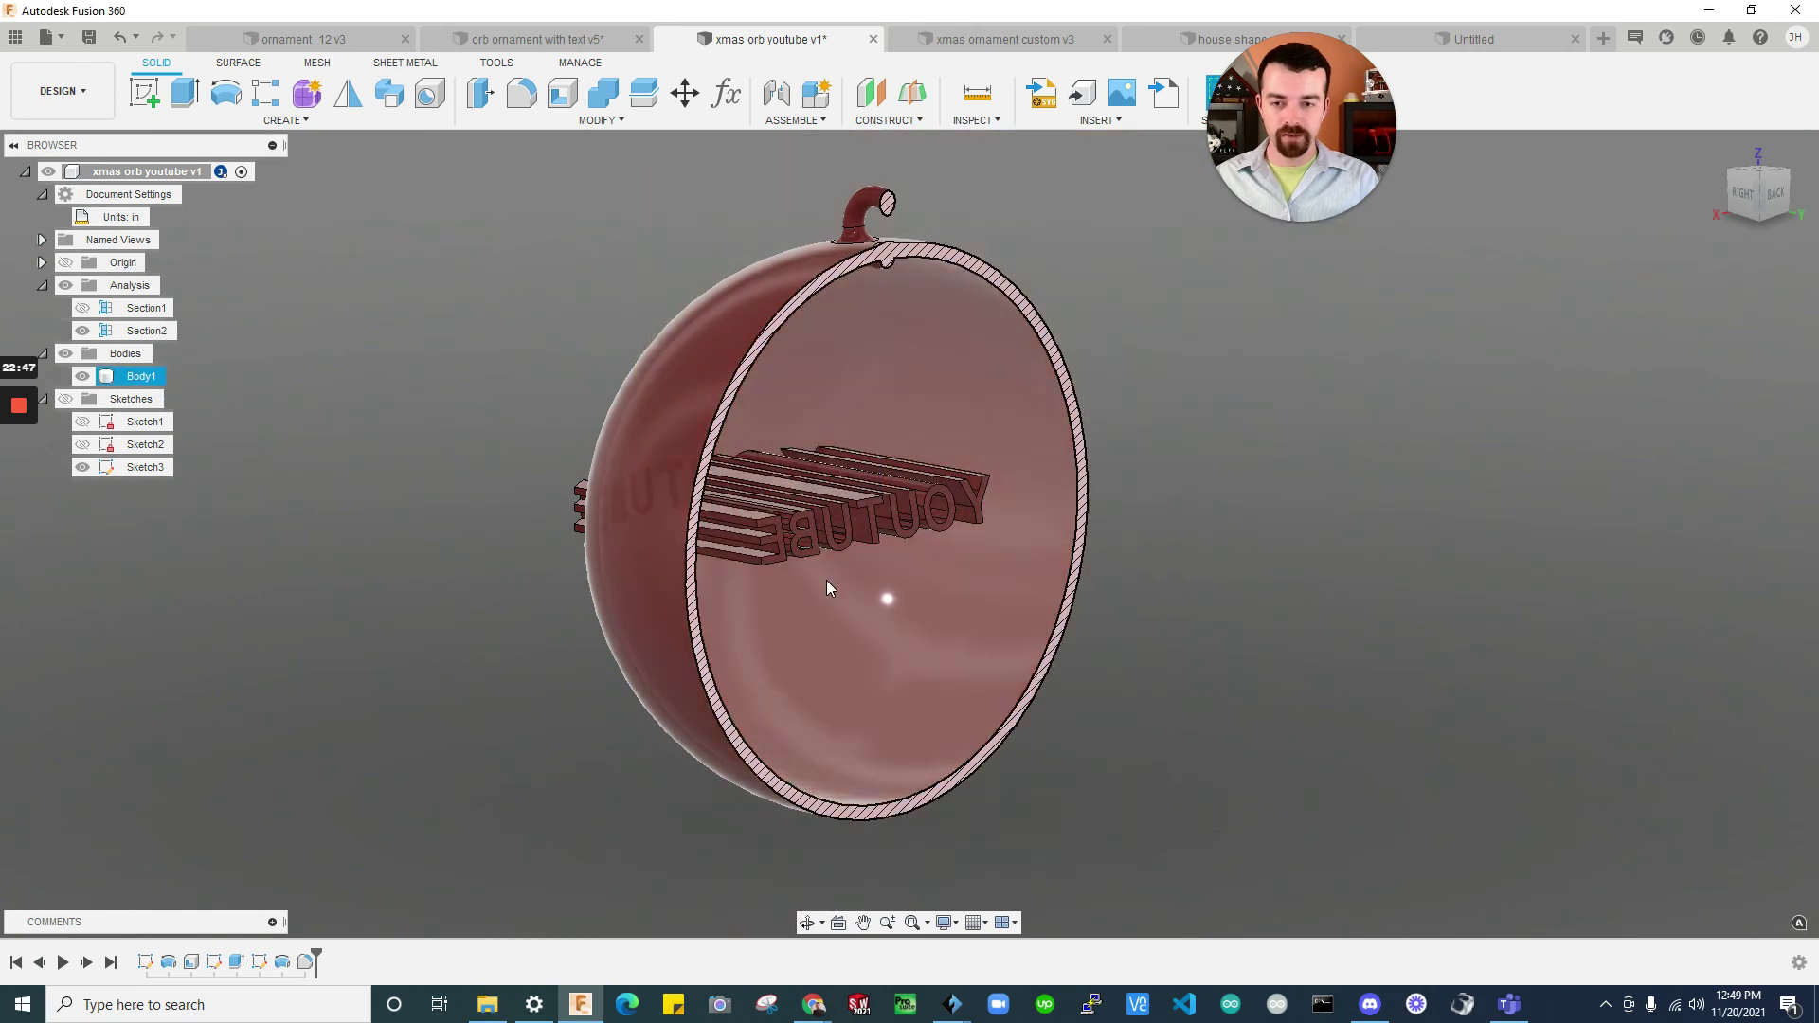
# Delete side faces of the letter B's extrusion inside the orb, one after another
pyautogui.keyDown('shift'); pyautogui.moveTo(1283, 609); pyautogui.dragTo(841, 539, button='middle'); pyautogui.keyUp('shift')
pyautogui.scroll(5, 839, 540)
pyautogui.keyDown('shift'); pyautogui.moveTo(813, 606); pyautogui.dragTo(782, 593, button='middle'); pyautogui.keyUp('shift')
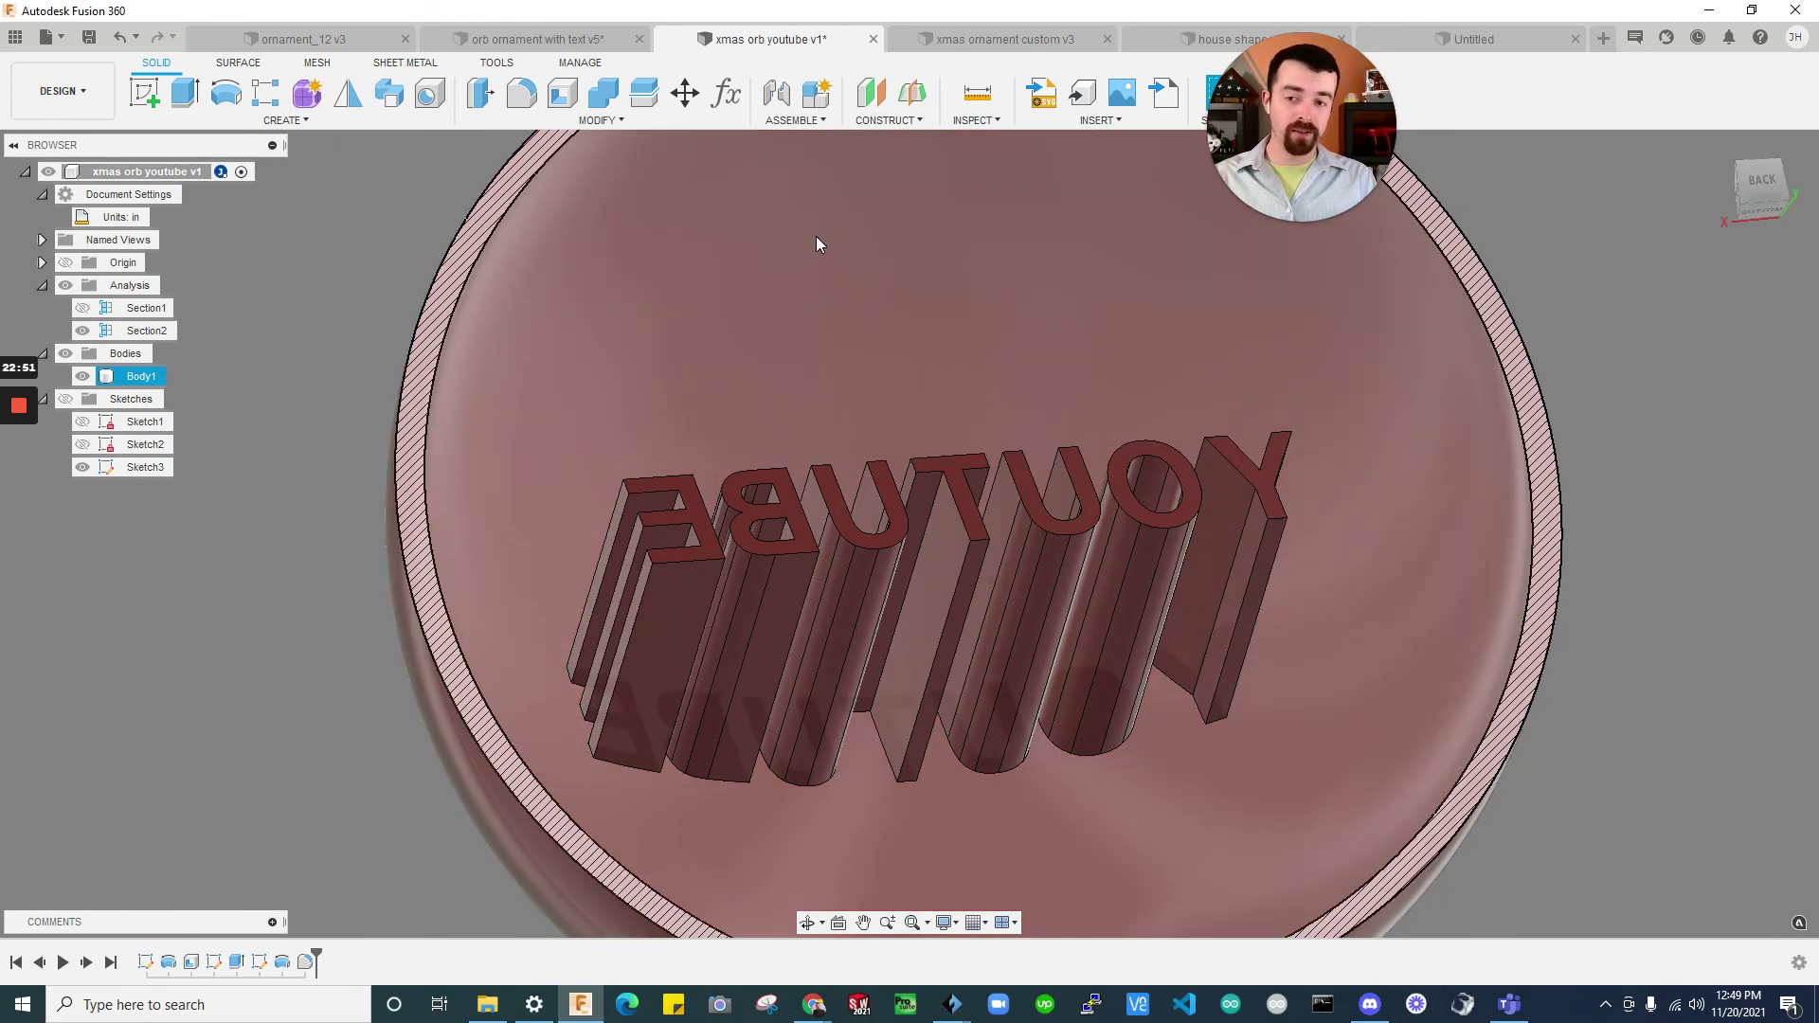
pyautogui.click(816, 236)
pyautogui.click(279, 517)
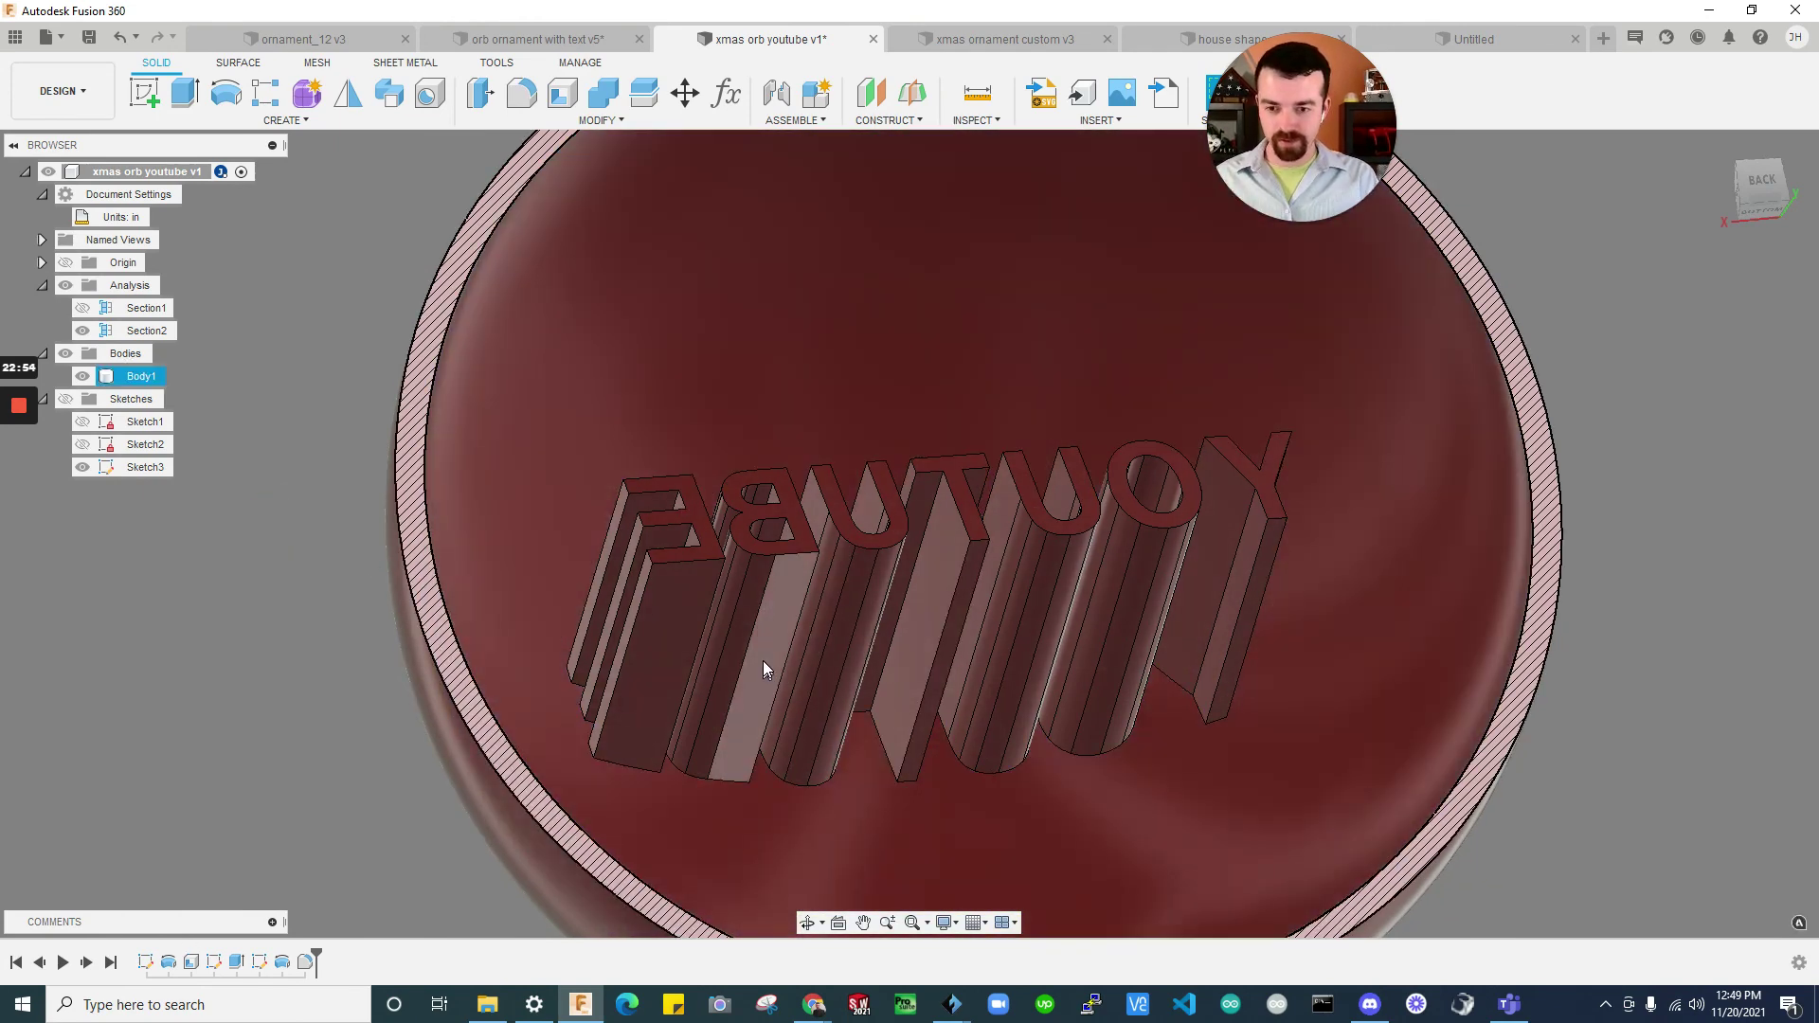
pyautogui.click(764, 663)
pyautogui.press('Delete')
pyautogui.click(736, 644)
pyautogui.press('Delete')
pyautogui.click(749, 641)
pyautogui.press('Delete')
pyautogui.click(773, 639)
pyautogui.press('Delete')
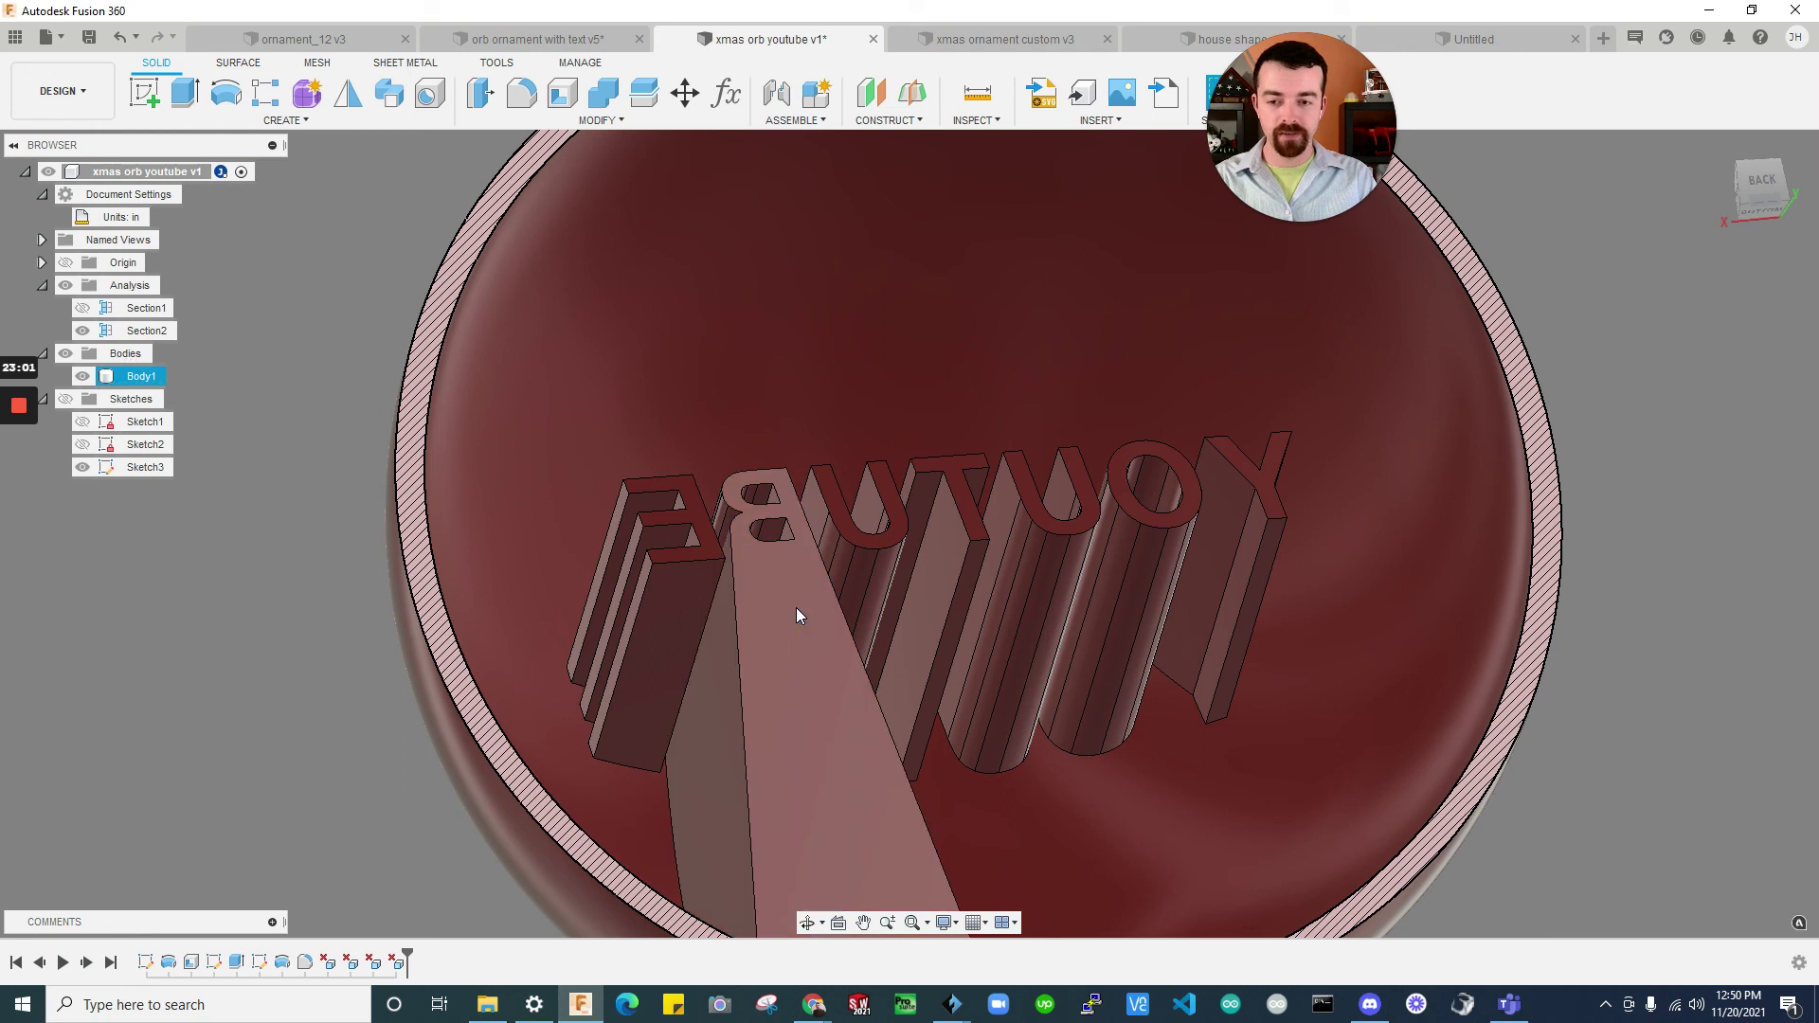
pyautogui.click(782, 605)
pyautogui.press('Delete')
pyautogui.click(706, 677)
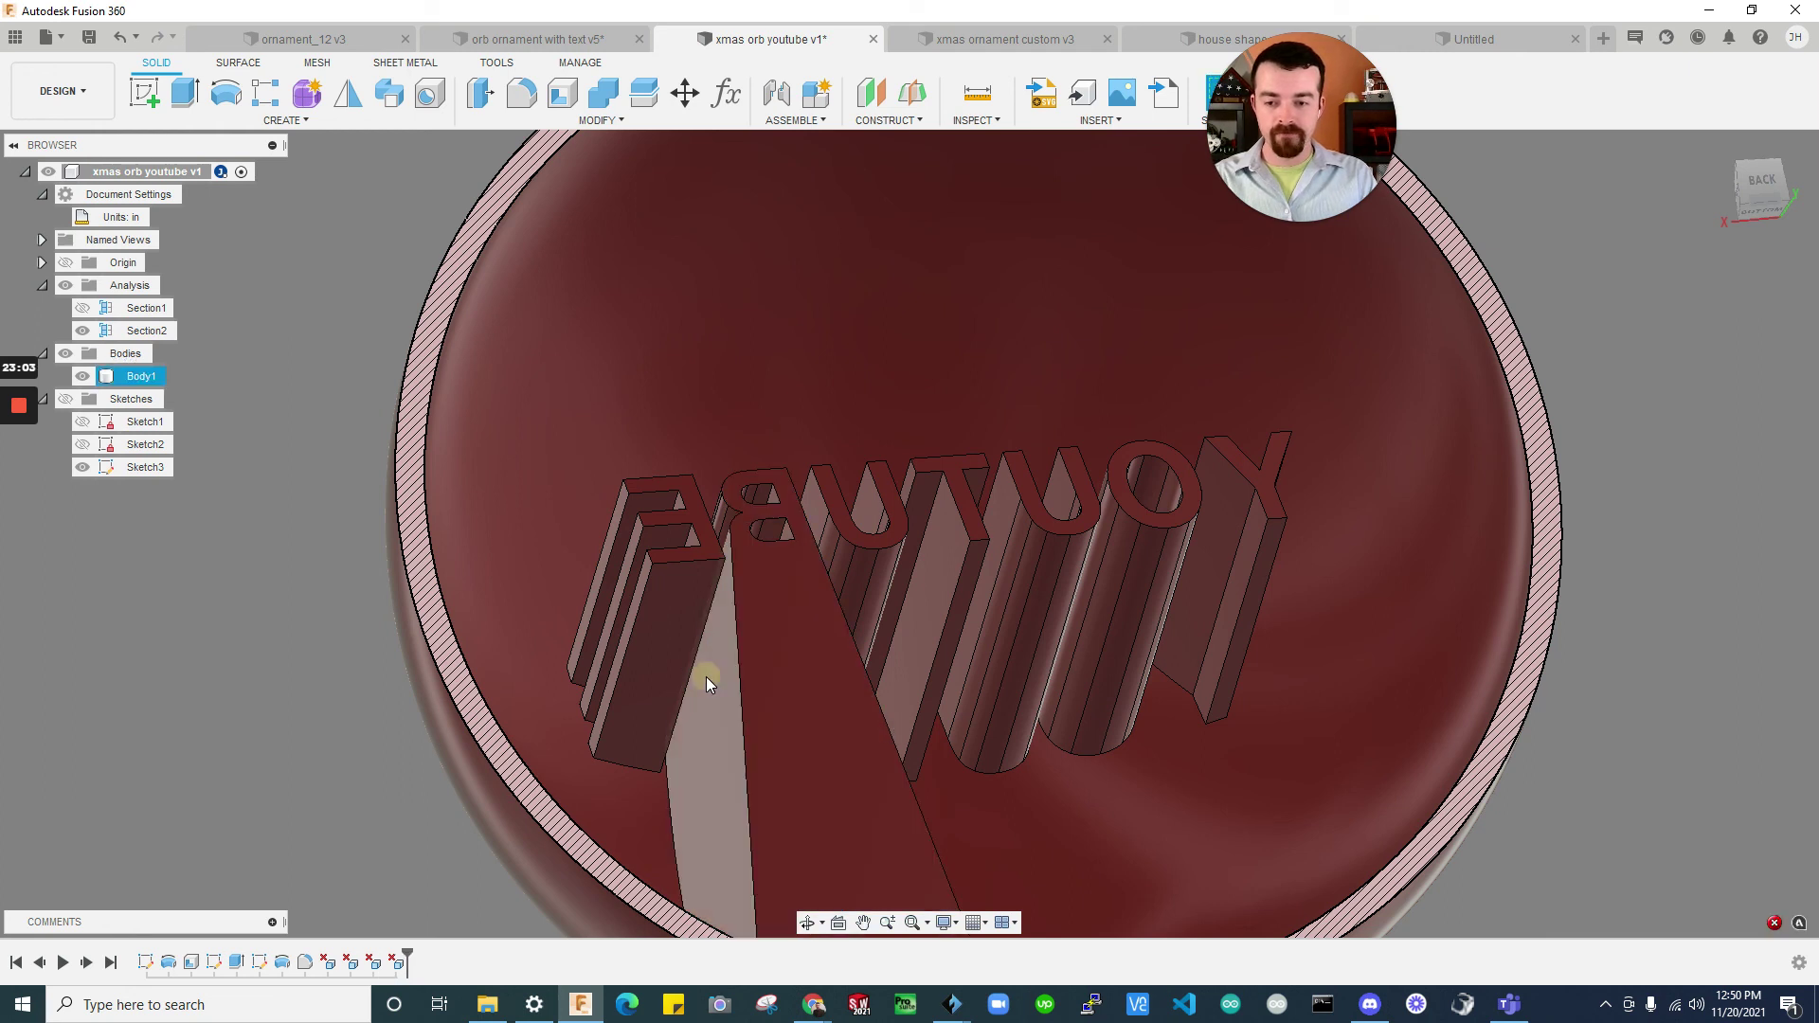
pyautogui.press('Delete')
# Delete the remaining inner faces of the letters E, B and the second U to remove their extrusions inside the orb
pyautogui.click(816, 624)
pyautogui.press('Delete')
pyautogui.click(793, 601)
pyautogui.press('Delete')
pyautogui.click(804, 617)
pyautogui.press('Delete')
pyautogui.click(806, 621)
pyautogui.press('Delete')
pyautogui.click(833, 681)
pyautogui.press('Delete')
pyautogui.keyDown('shift'); pyautogui.moveTo(720, 595); pyautogui.dragTo(985, 803, button='middle'); pyautogui.keyUp('shift')
pyautogui.click(985, 800)
pyautogui.press('Delete')
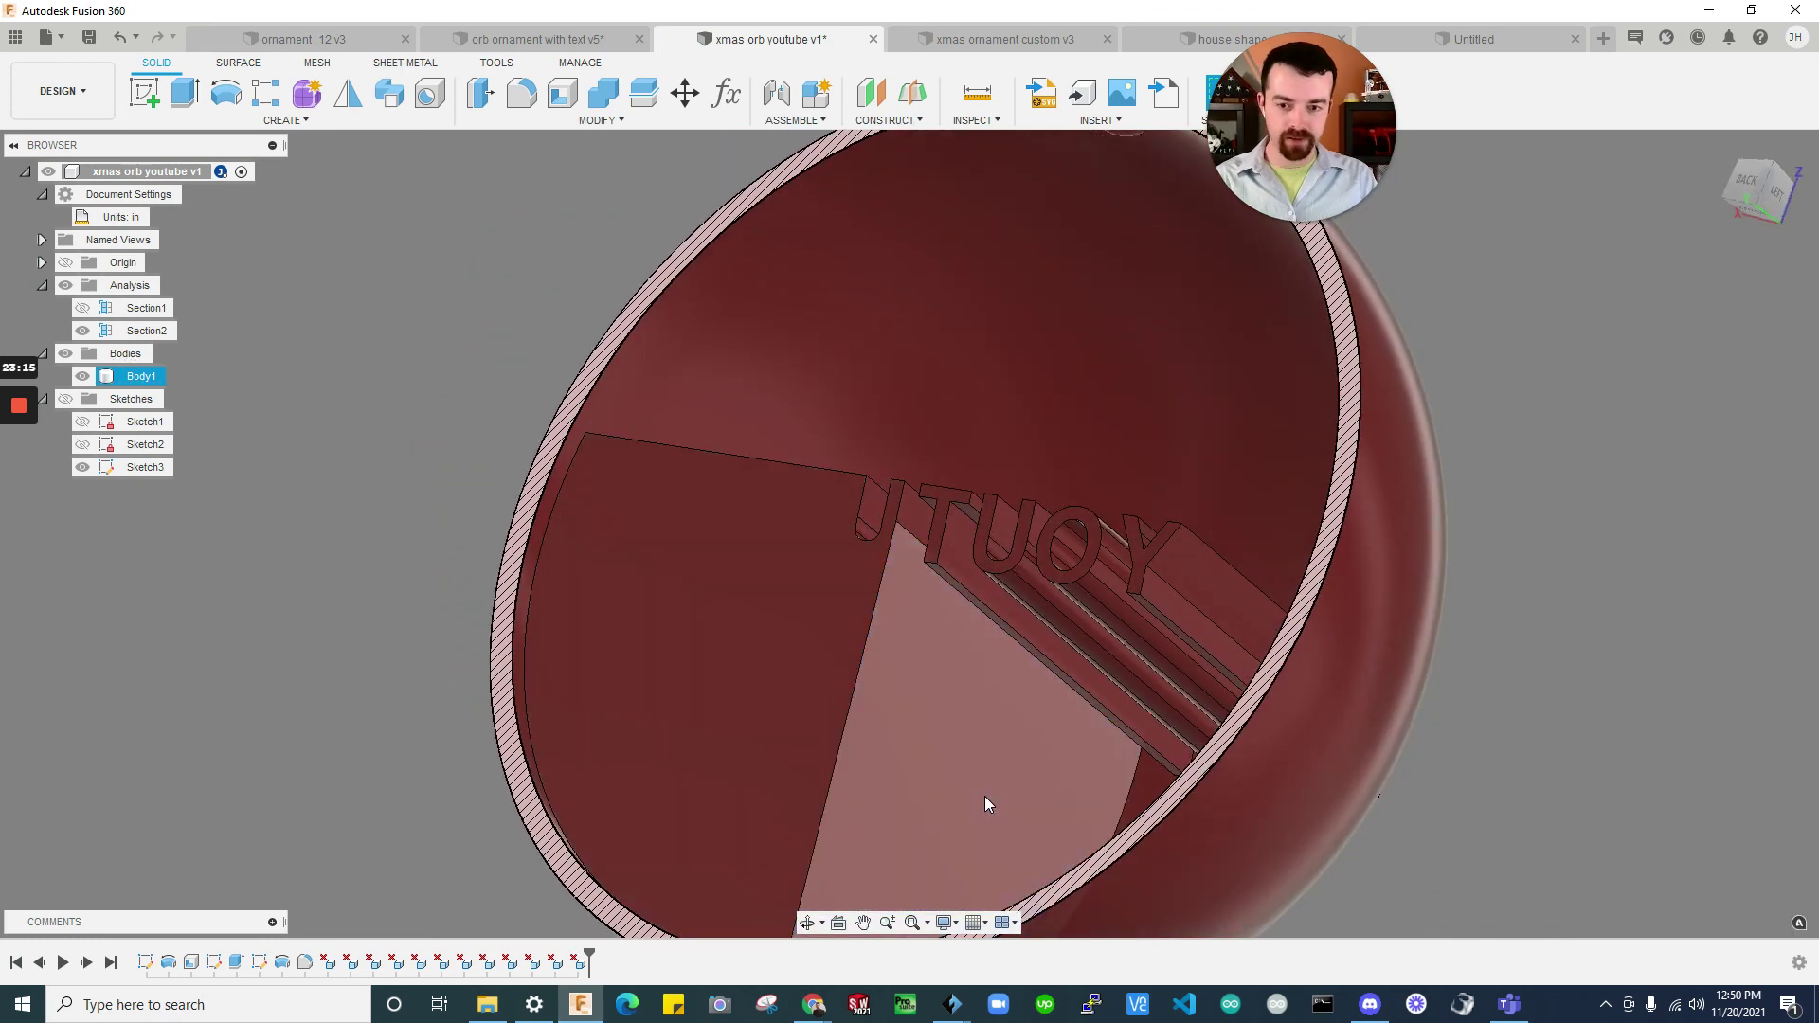
pyautogui.click(916, 737)
pyautogui.press('Delete')
pyautogui.click(906, 738)
pyautogui.press('Delete')
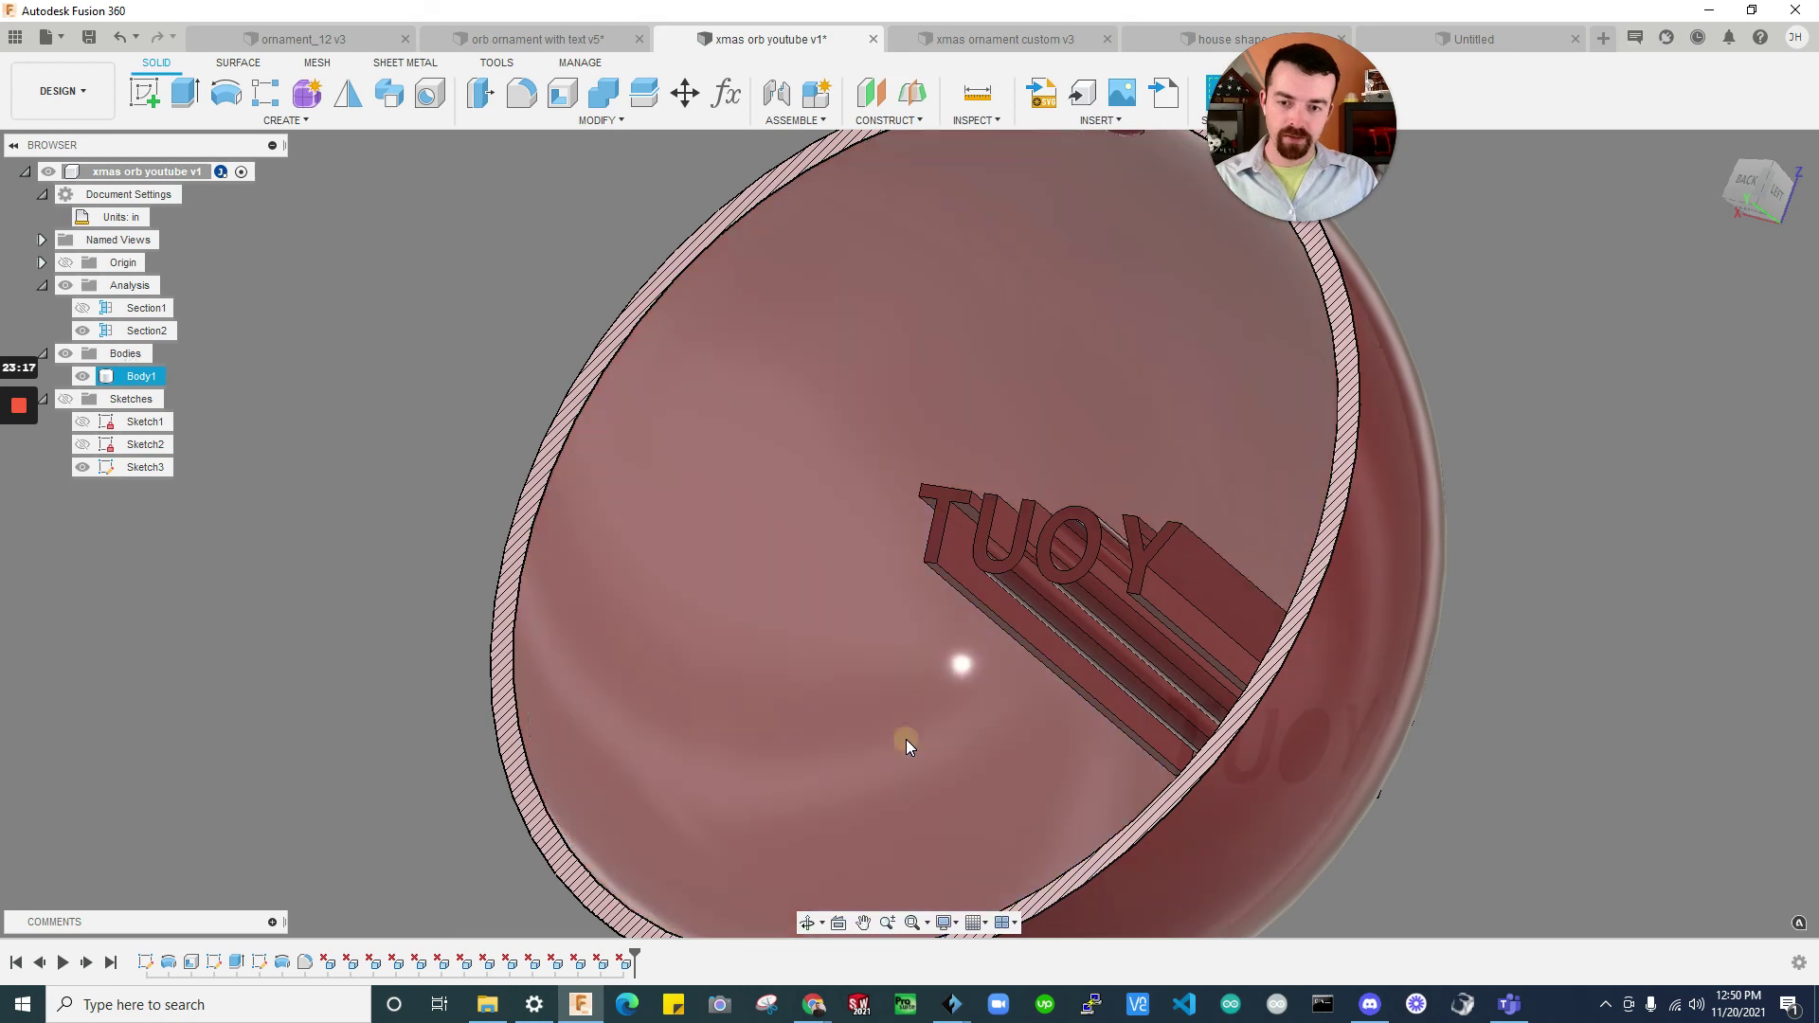
# Delete the inner extrusion of the letter T inside the orb by its side face
pyautogui.scroll(3, 908, 696)
pyautogui.keyDown('shift'); pyautogui.moveTo(907, 696); pyautogui.dragTo(970, 621, button='middle'); pyautogui.keyUp('shift')
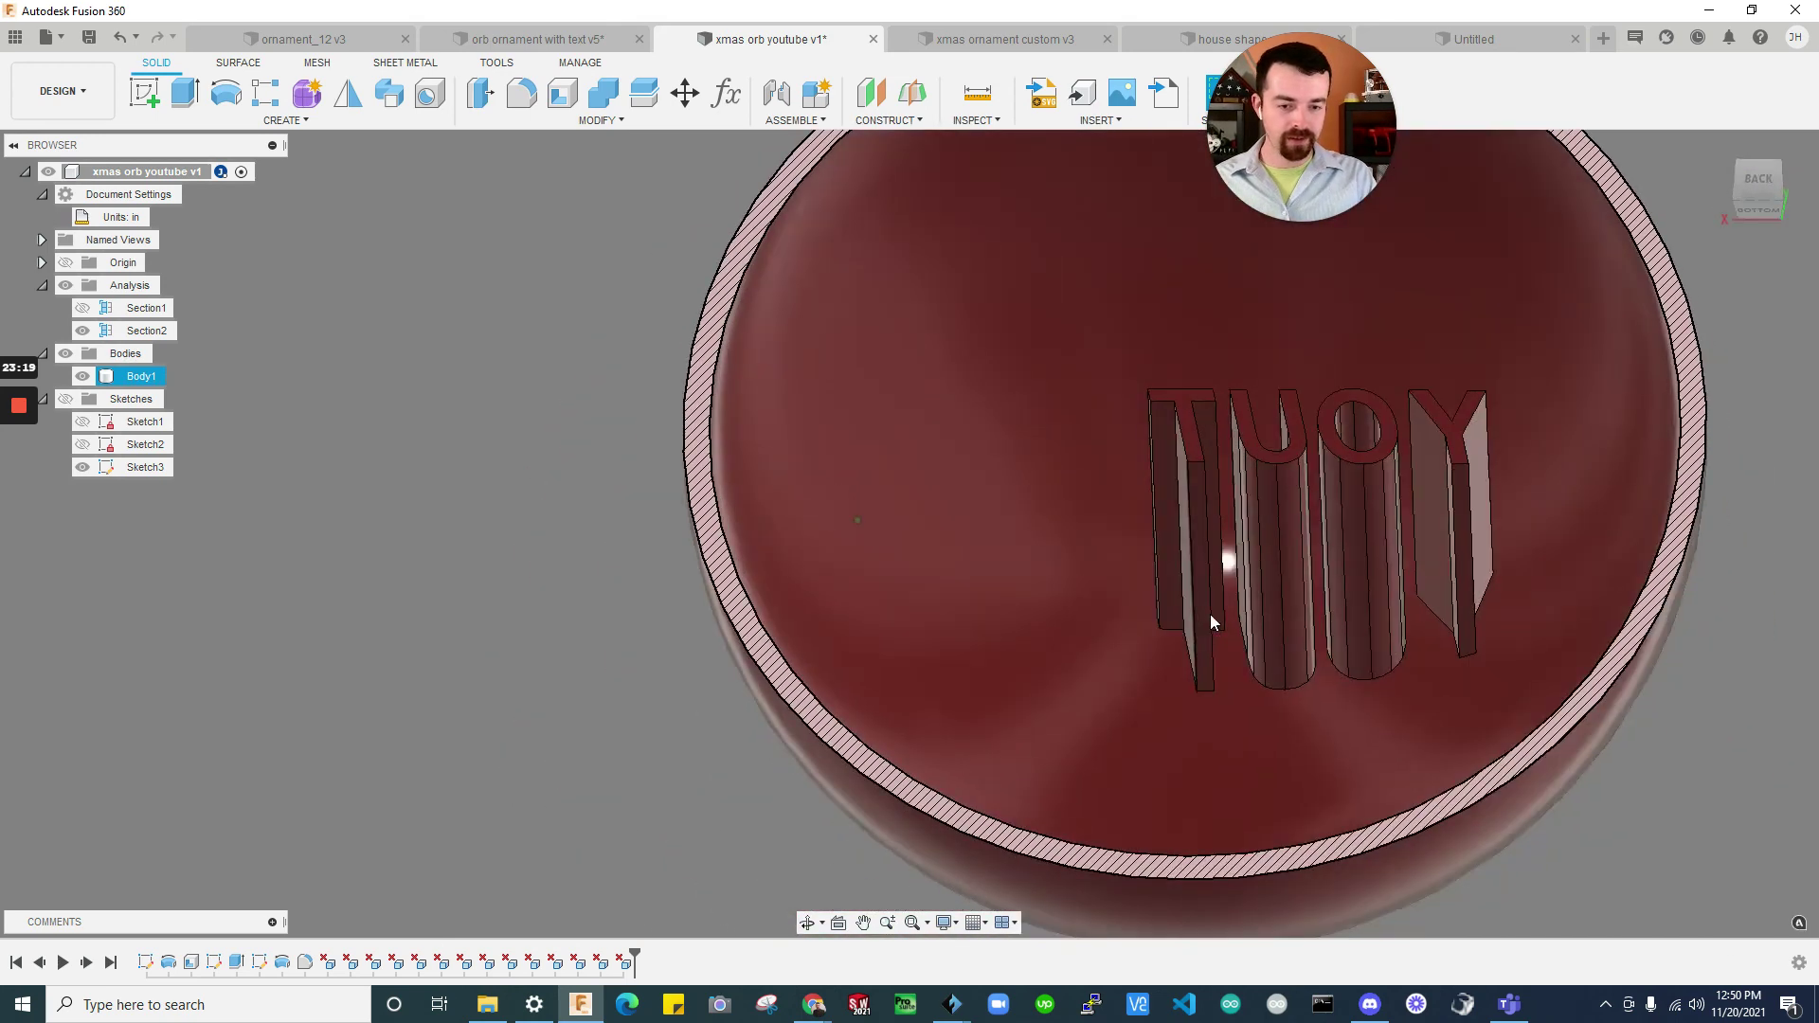
pyautogui.keyDown('shift'); pyautogui.moveTo(1207, 621); pyautogui.dragTo(1237, 581, button='middle'); pyautogui.keyUp('shift')
pyautogui.click(1220, 561)
pyautogui.press('Delete')
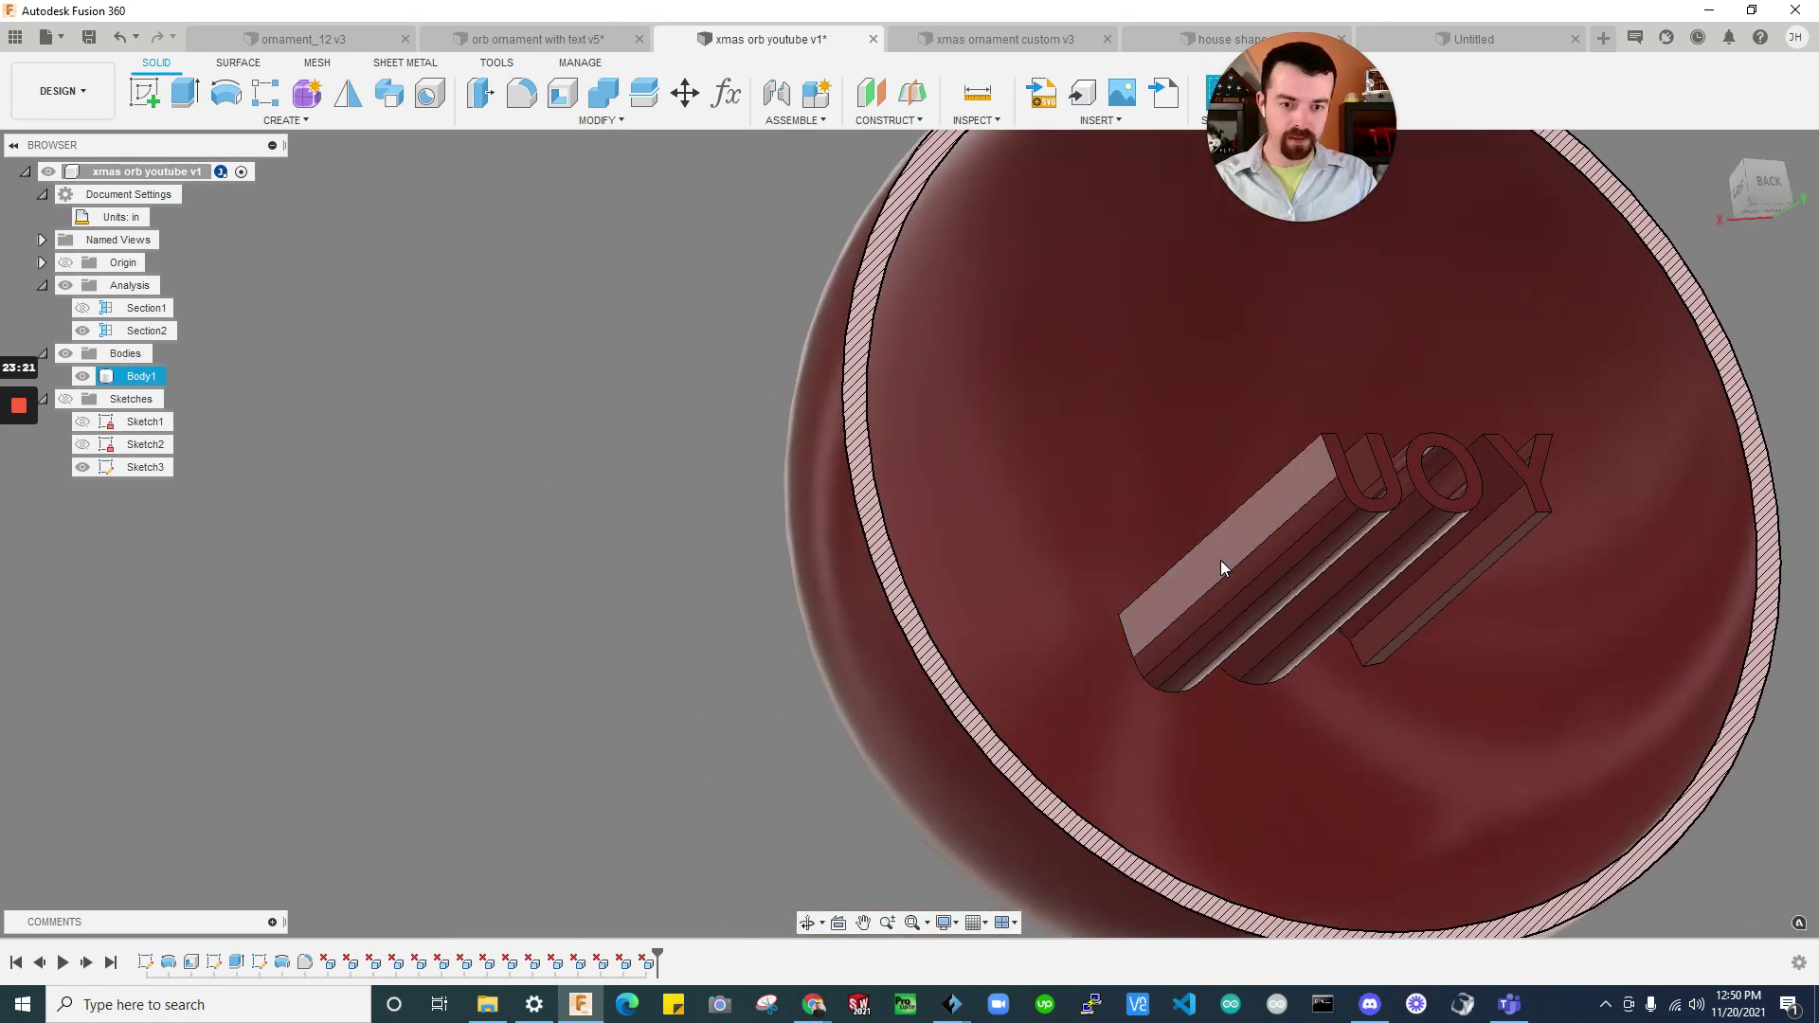
# Delete the faces of the first letter U's inner extrusion, leaving only the O and Y inside the orb
pyautogui.press('Delete')
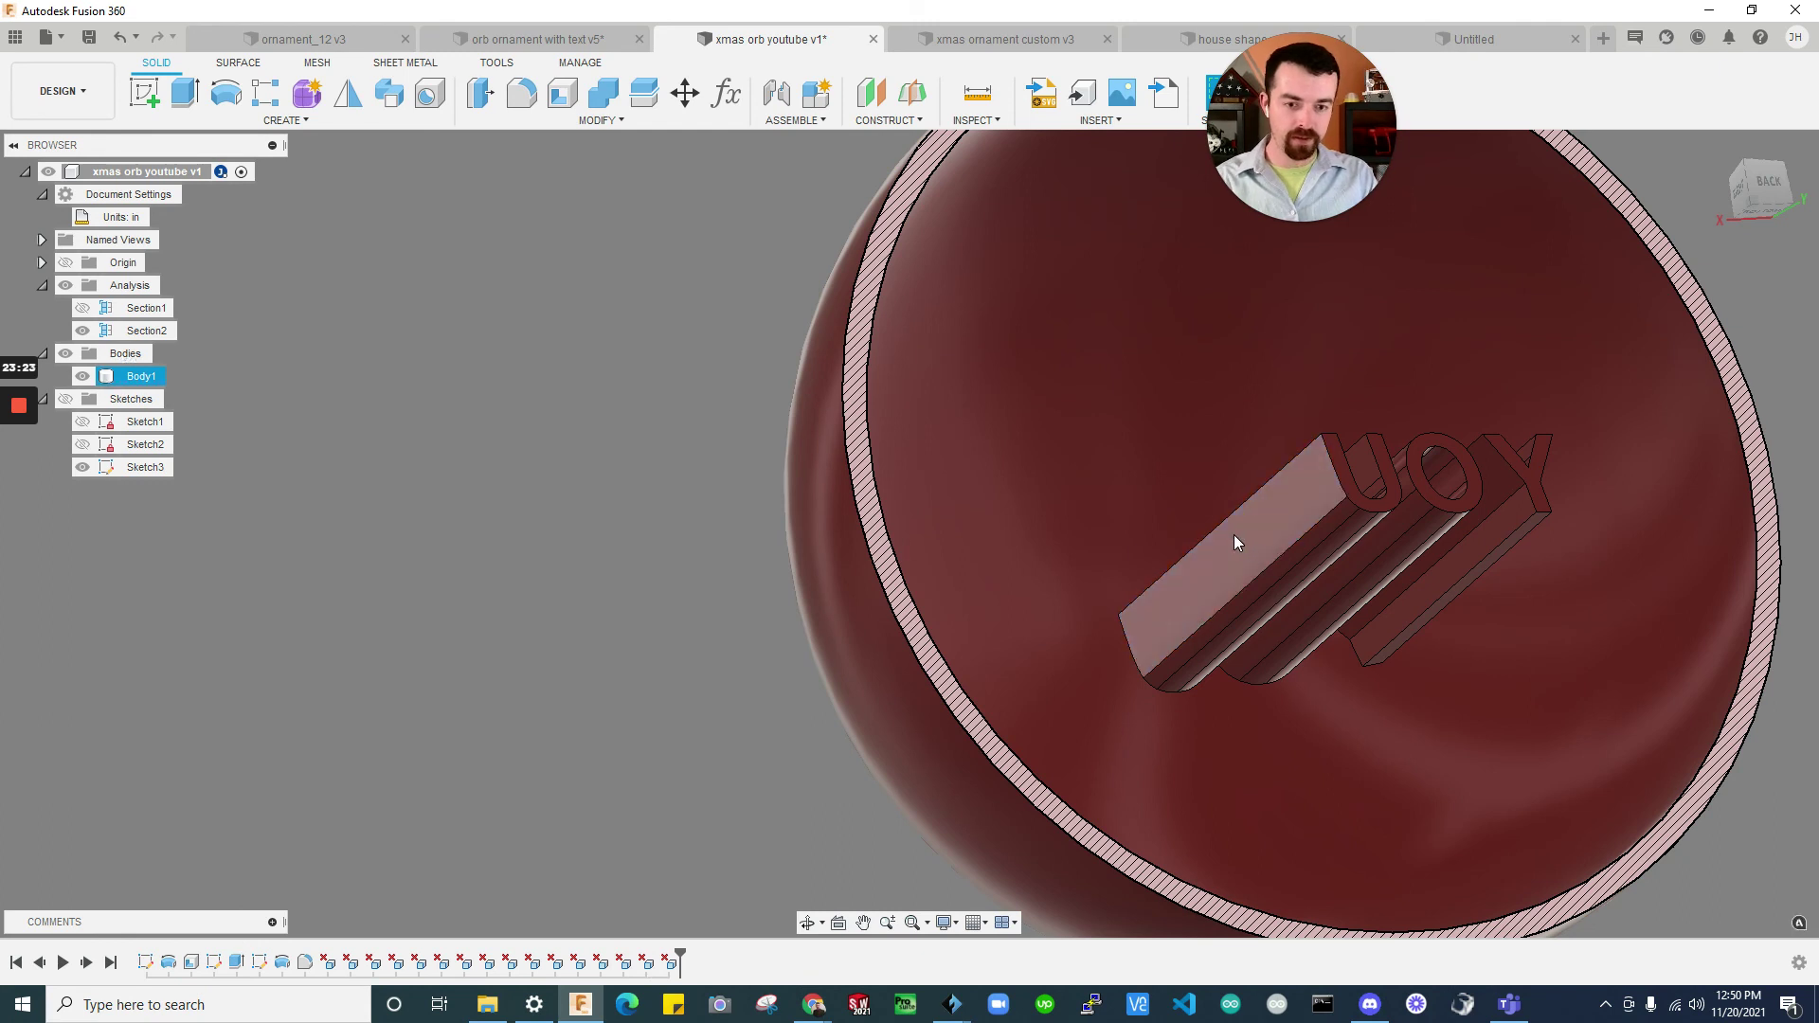
pyautogui.click(1273, 537)
pyautogui.press('Delete')
pyautogui.click(1274, 538)
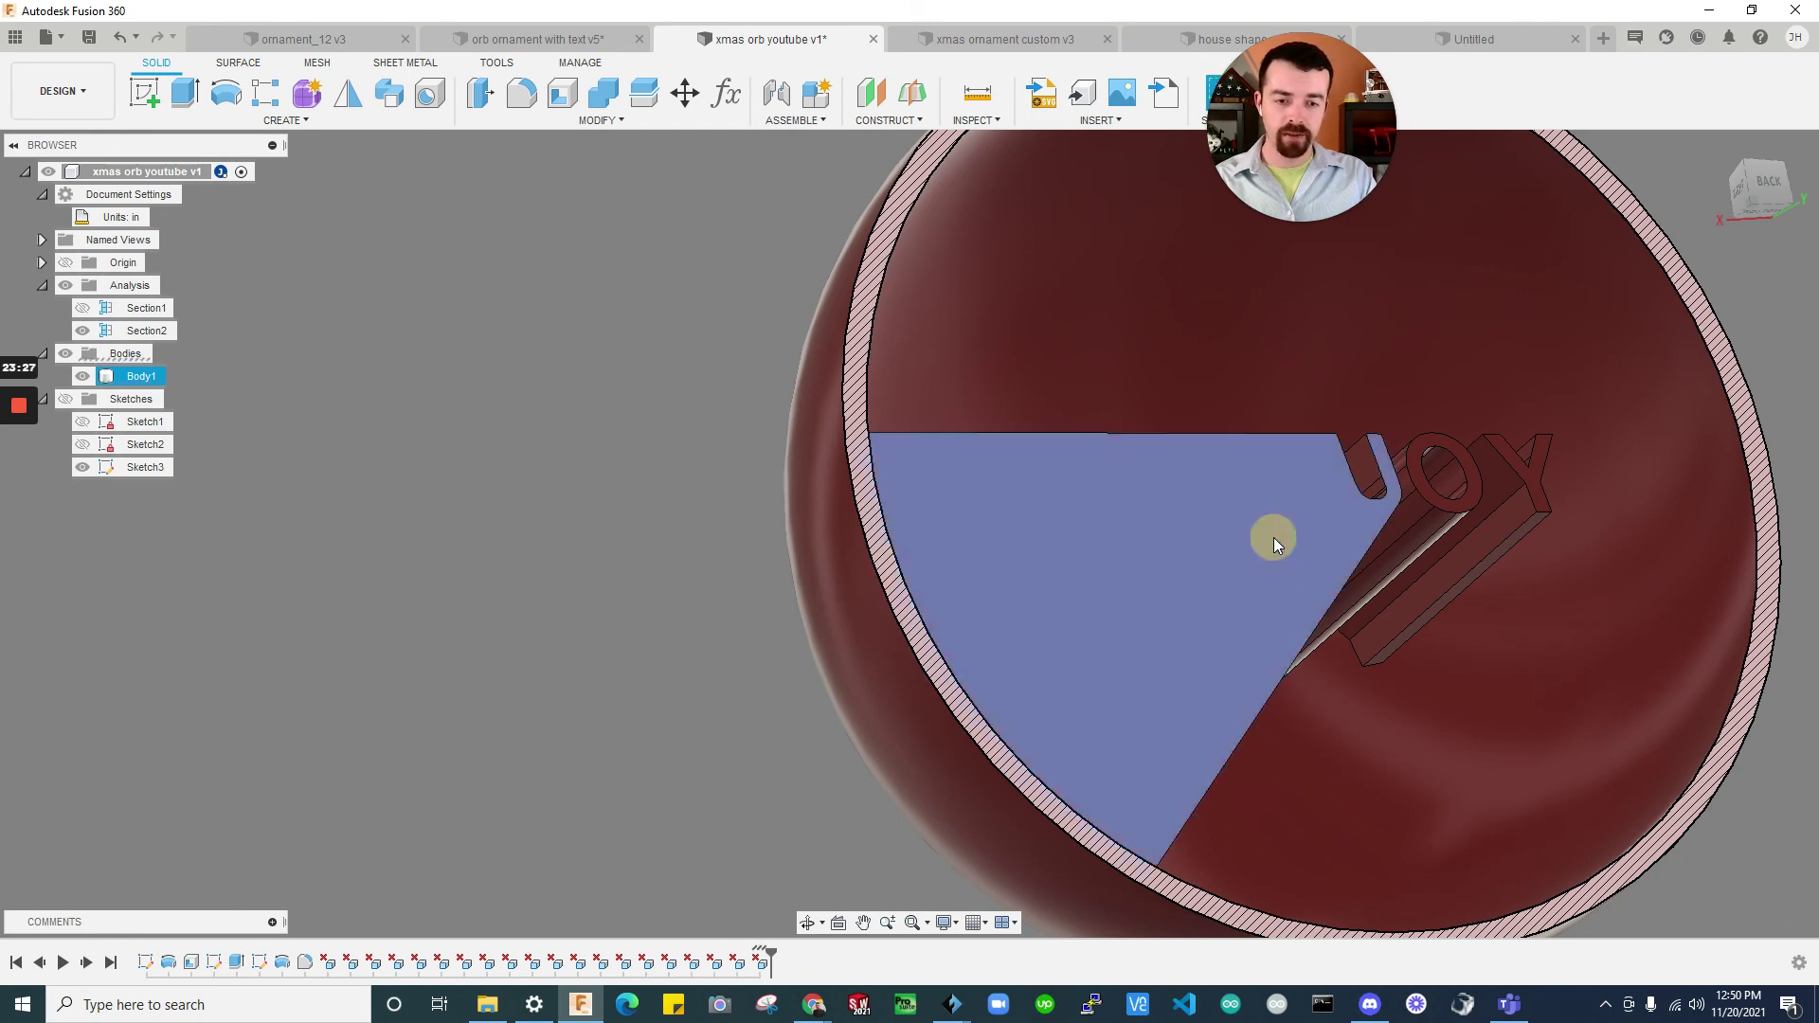
pyautogui.keyDown('shift'); pyautogui.moveTo(1333, 604); pyautogui.dragTo(1270, 756, button='middle'); pyautogui.keyUp('shift')
pyautogui.press('Delete')
pyautogui.click(1269, 756)
pyautogui.press('Delete')
# Delete the letter Y's inner extrusion and the first side faces of the letter O's inner extrusion
pyautogui.press('Delete')
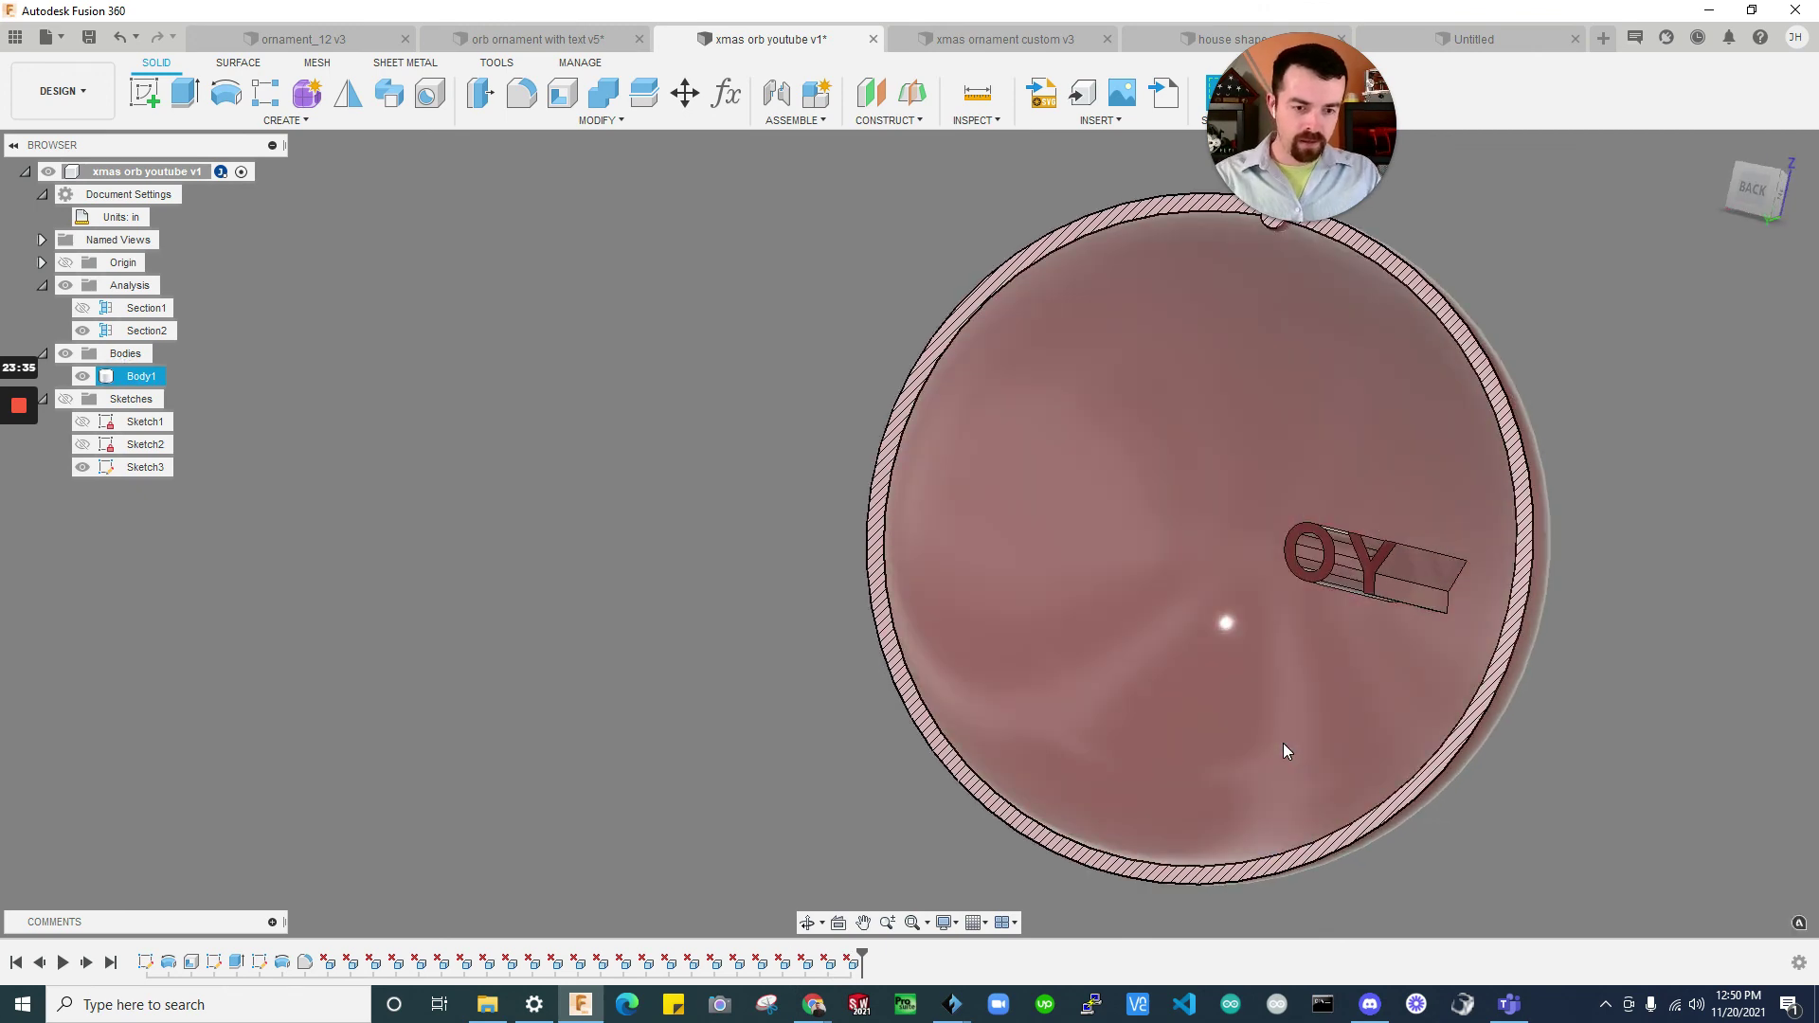
pyautogui.scroll(-1, 1375, 568)
pyautogui.scroll(5, 1409, 587)
pyautogui.click(1400, 578)
pyautogui.press('Delete')
pyautogui.click(1317, 560)
pyautogui.press('Delete')
pyautogui.click(1310, 546)
pyautogui.press('Delete')
pyautogui.click(1304, 565)
# Delete the remaining faces of the letter O's inner extrusion to clear the inside of the orb
pyautogui.press('Delete')
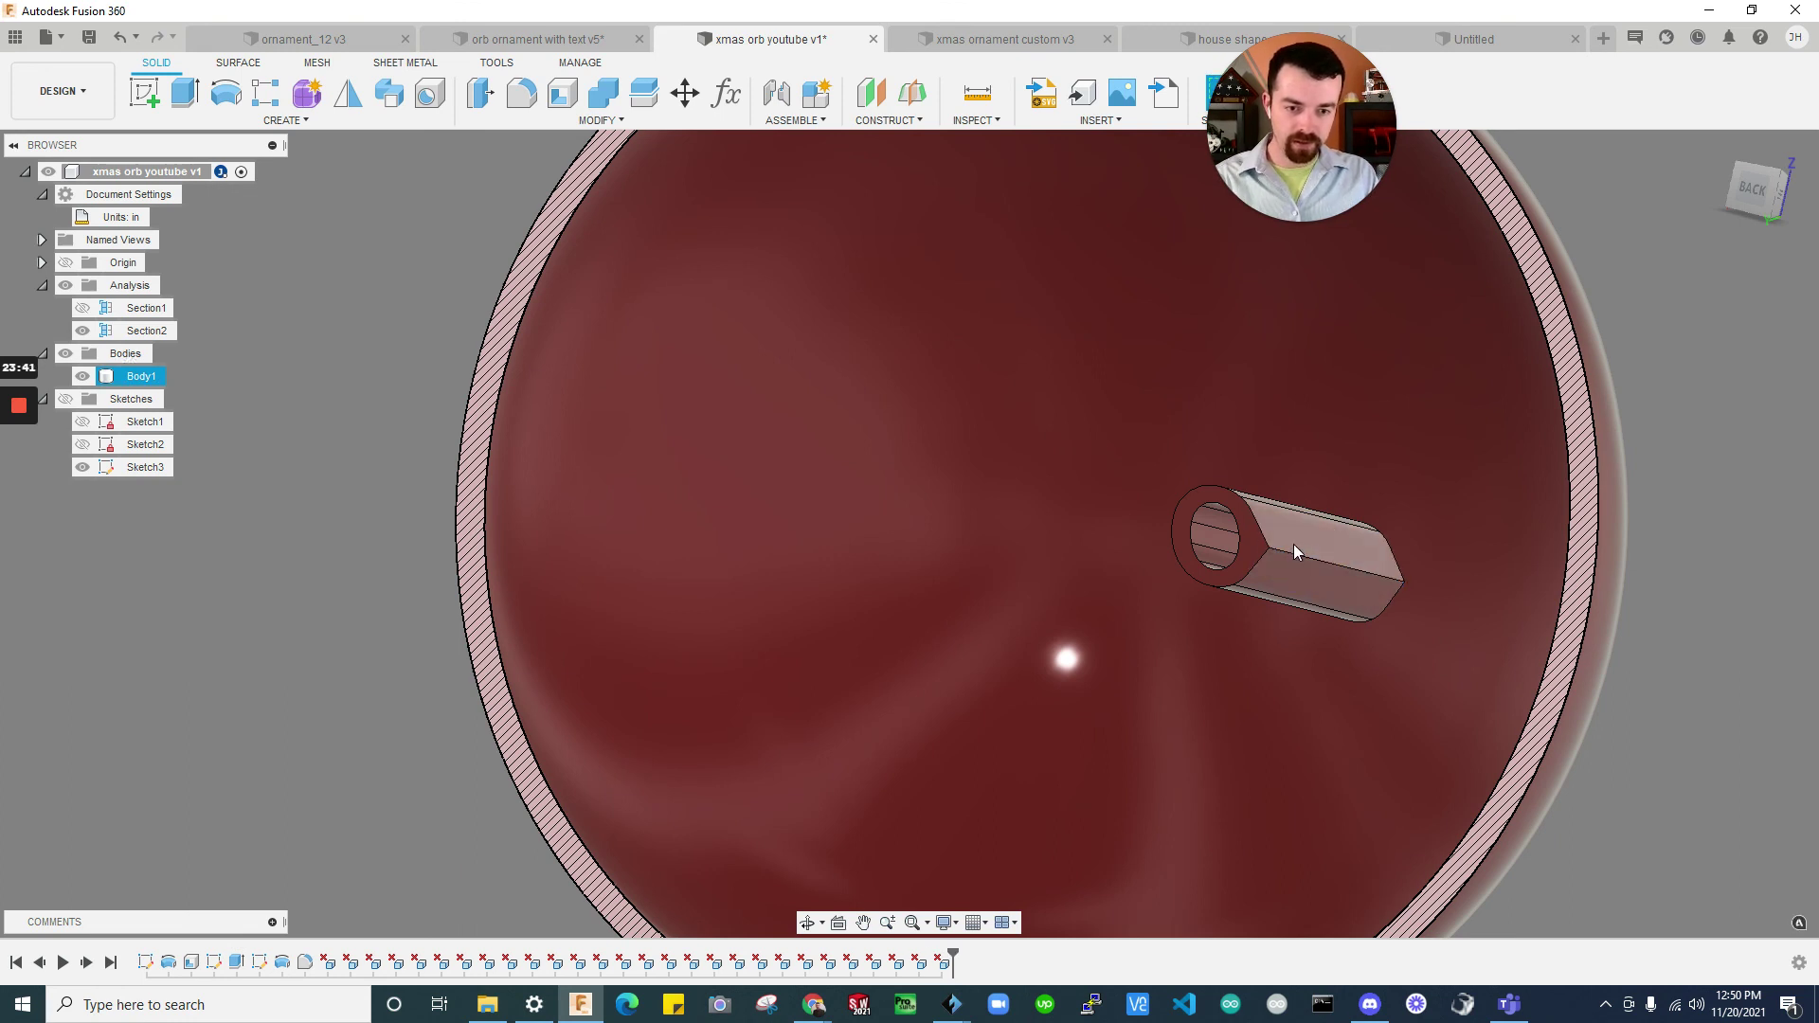
pyautogui.click(1290, 557)
pyautogui.press('Delete')
pyautogui.click(1287, 567)
pyautogui.press('Delete')
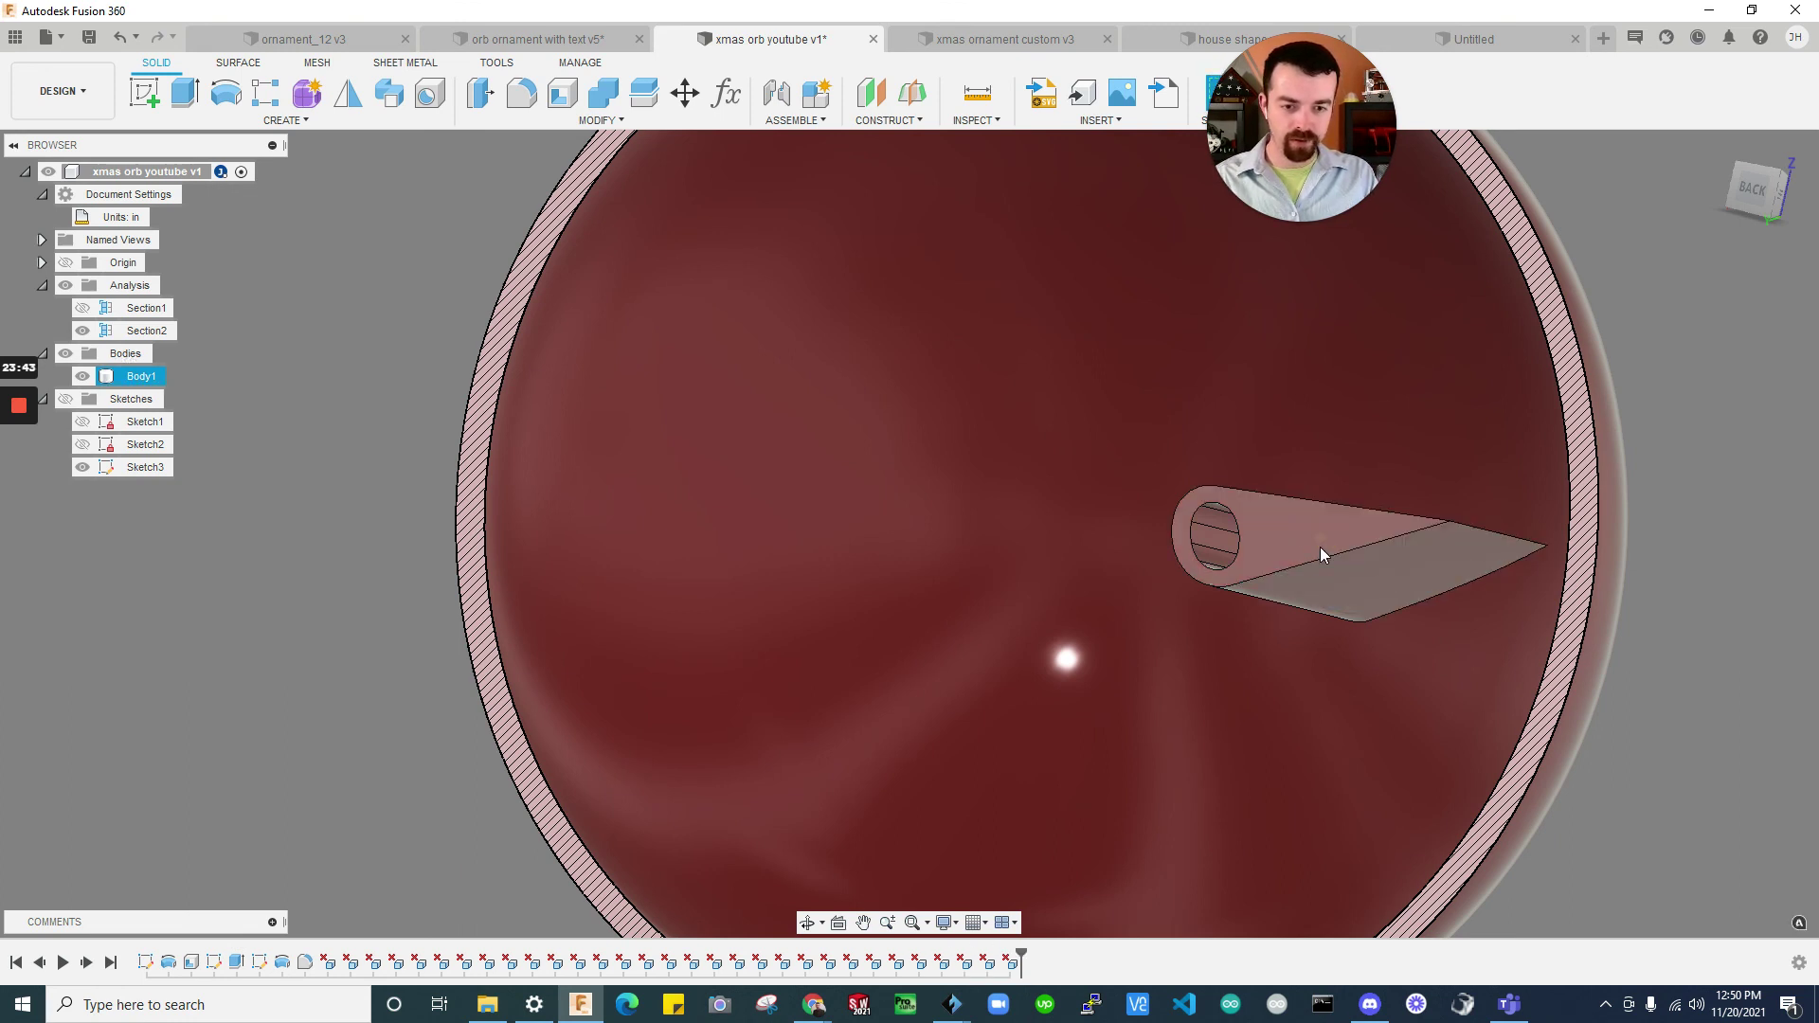
pyautogui.click(1316, 572)
pyautogui.press('Delete')
pyautogui.moveTo(1303, 606)
pyautogui.keyDown('shift'); pyautogui.mouseDown(button='middle')
pyautogui.moveTo(1273, 610)
pyautogui.moveTo(1312, 640)
pyautogui.mouseUp(button='middle'); pyautogui.keyUp('shift')
pyautogui.click(1336, 683)
pyautogui.press('Delete')
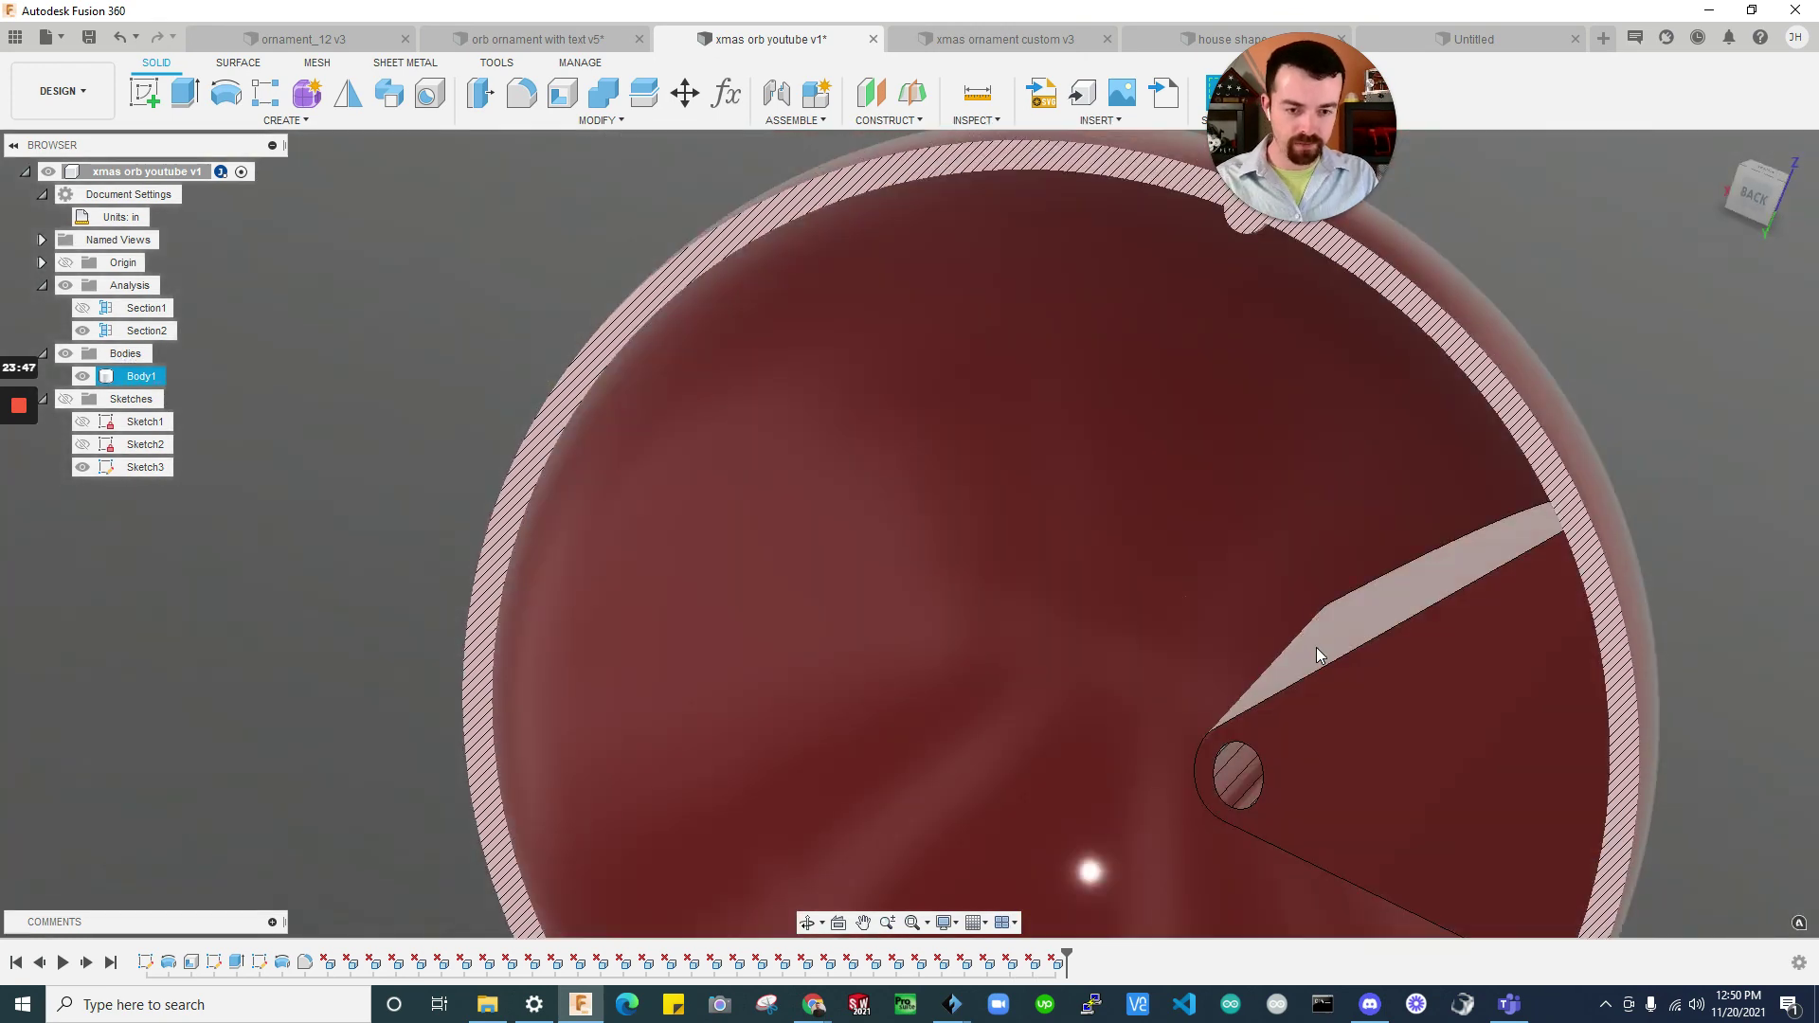
pyautogui.click(1314, 647)
pyautogui.press('Delete')
pyautogui.scroll(-2, 1349, 667)
pyautogui.keyDown('shift'); pyautogui.moveTo(1306, 665); pyautogui.dragTo(1366, 600, button='middle'); pyautogui.keyUp('shift')
pyautogui.click(1366, 600)
pyautogui.press('Delete')
pyautogui.moveTo(1345, 669)
pyautogui.keyDown('shift'); pyautogui.mouseDown(button='middle')
pyautogui.moveTo(1269, 584)
pyautogui.moveTo(1140, 628)
pyautogui.moveTo(1083, 617)
pyautogui.moveTo(1400, 544)
pyautogui.moveTo(730, 509)
pyautogui.mouseUp(button='middle'); pyautogui.keyUp('shift')
pyautogui.press('Escape')
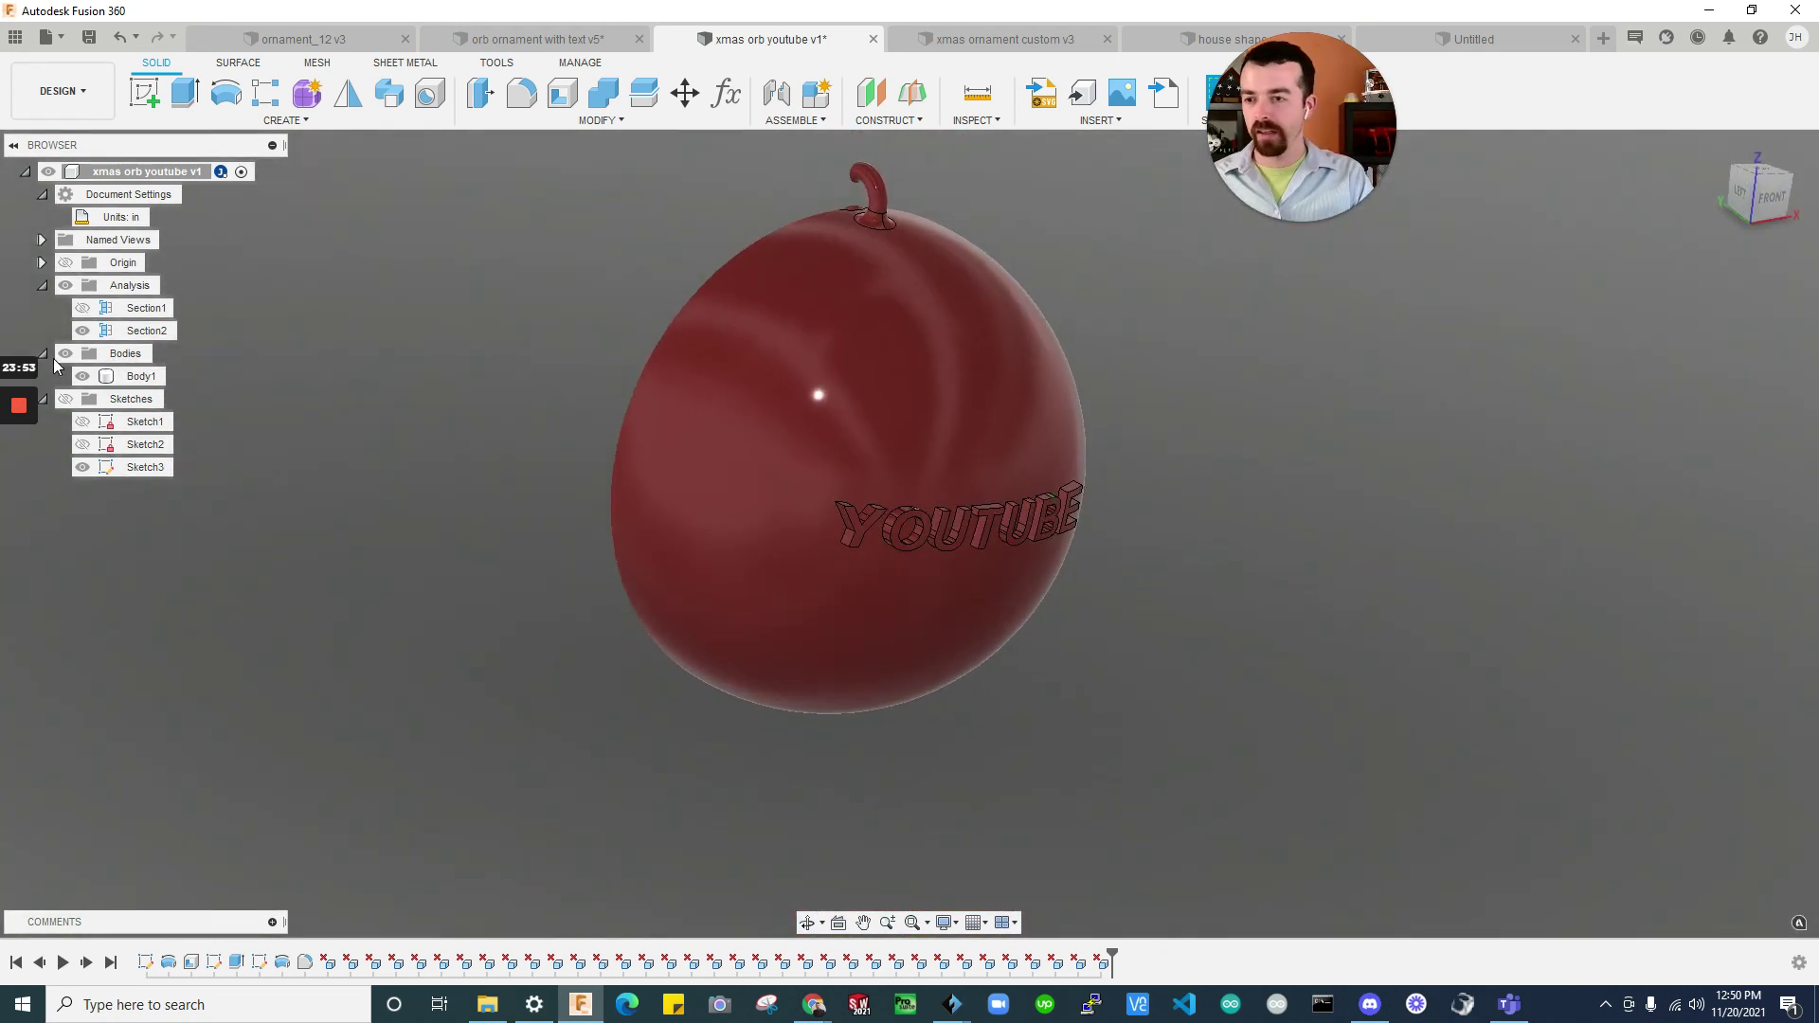
# Hide the analysis group to display the complete, uncut ornament
pyautogui.click(68, 286)
pyautogui.keyDown('shift'); pyautogui.moveTo(458, 335); pyautogui.dragTo(1058, 676, button='middle'); pyautogui.keyUp('shift')
pyautogui.click(741, 605)
pyautogui.click(1173, 756)
# Select all the face-deletion features in the timeline and combine them into one group
pyautogui.click(331, 963)
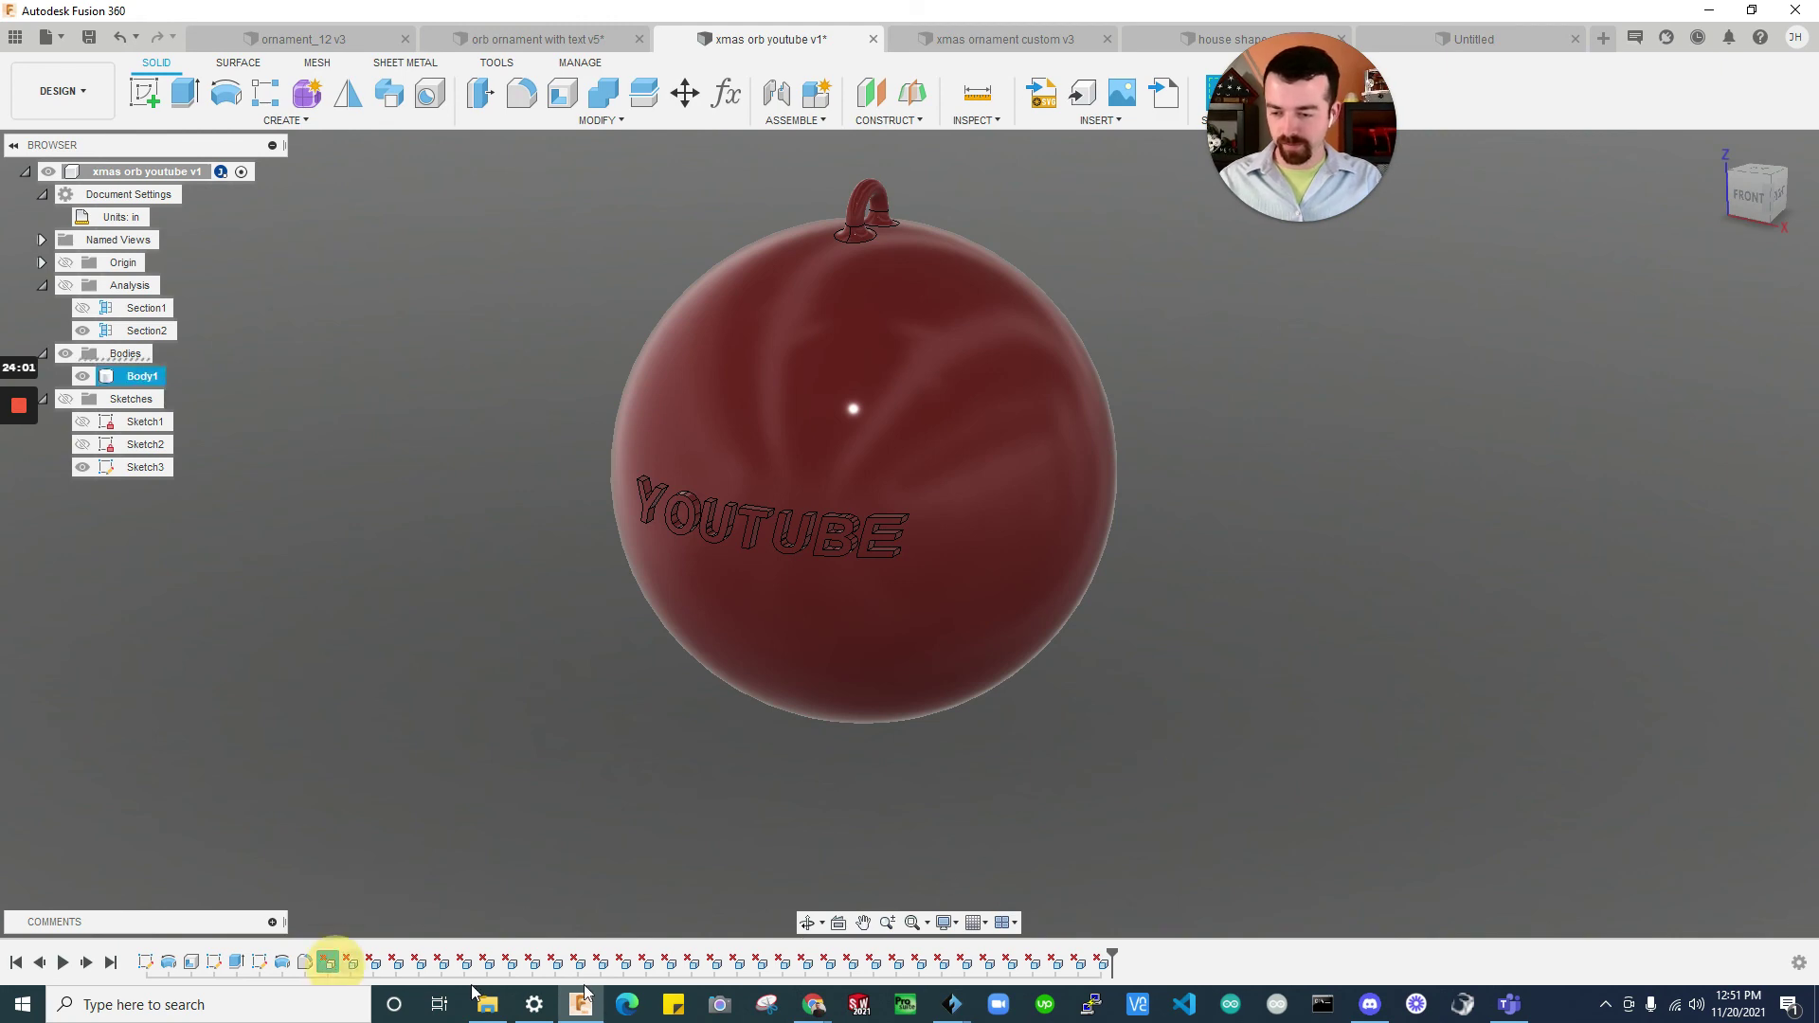
pyautogui.keyDown('shift'); pyautogui.click(1102, 962); pyautogui.keyUp('shift')
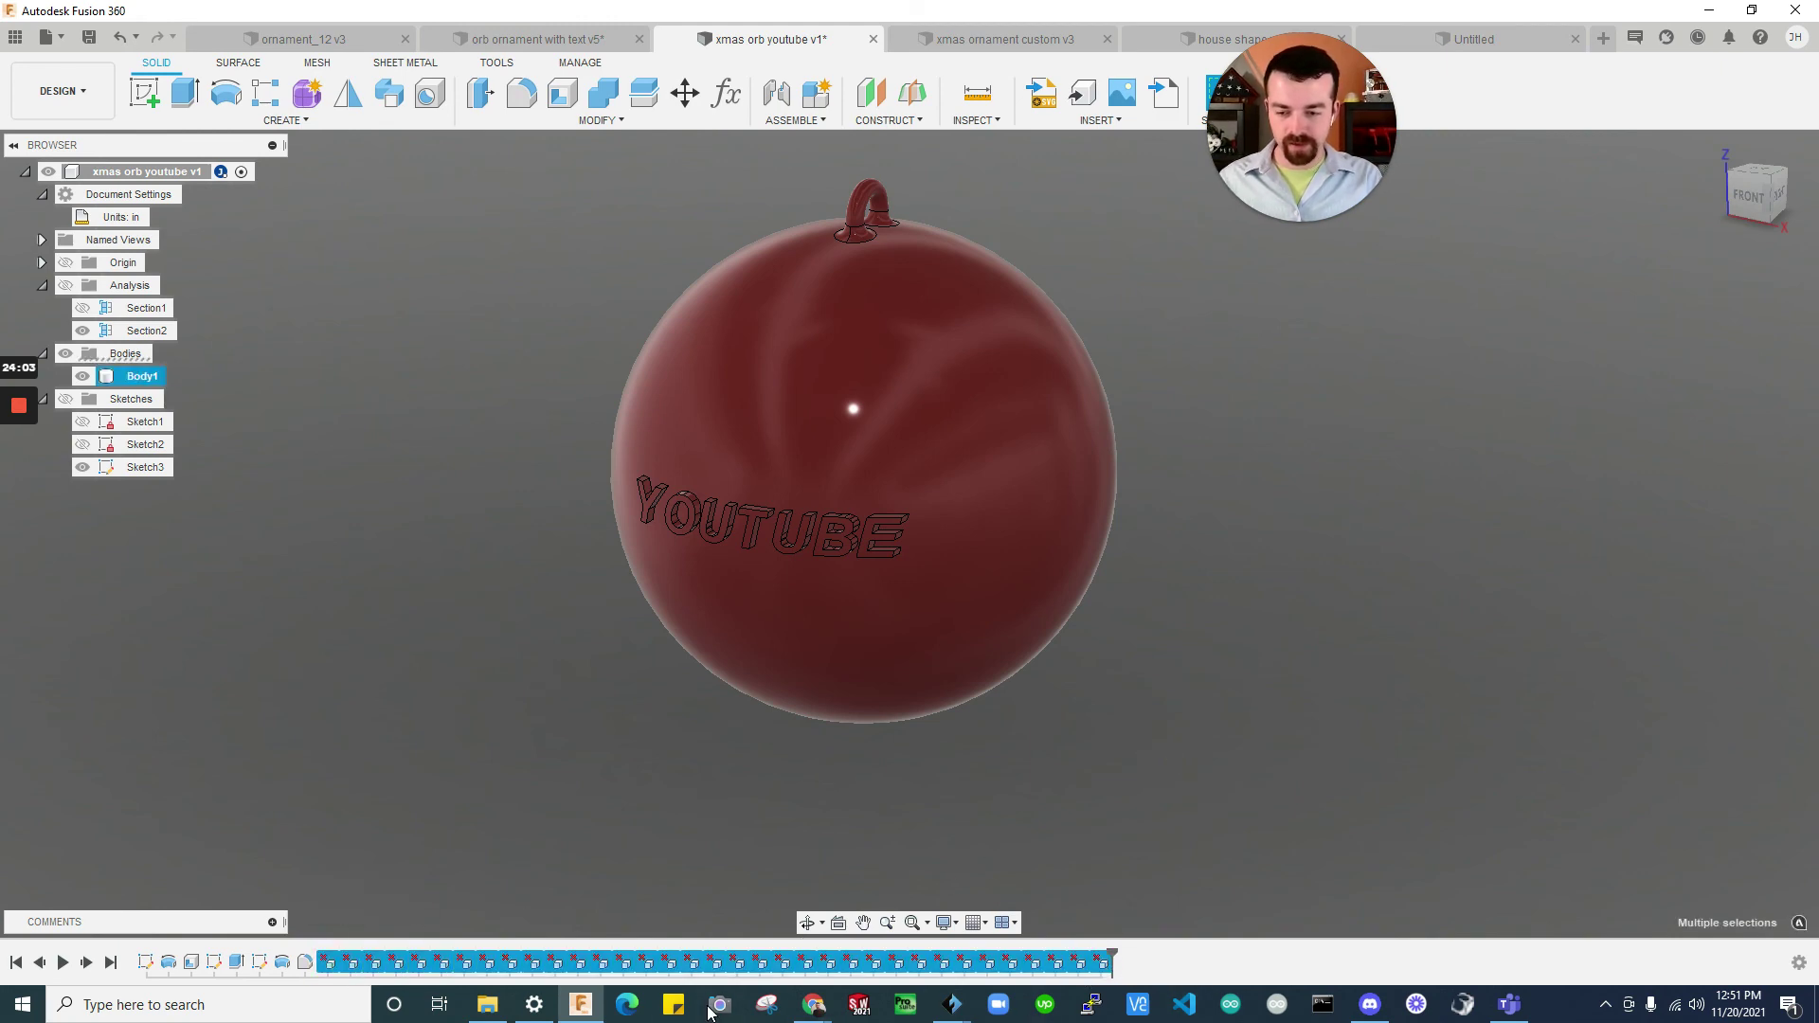
pyautogui.rightClick(502, 964)
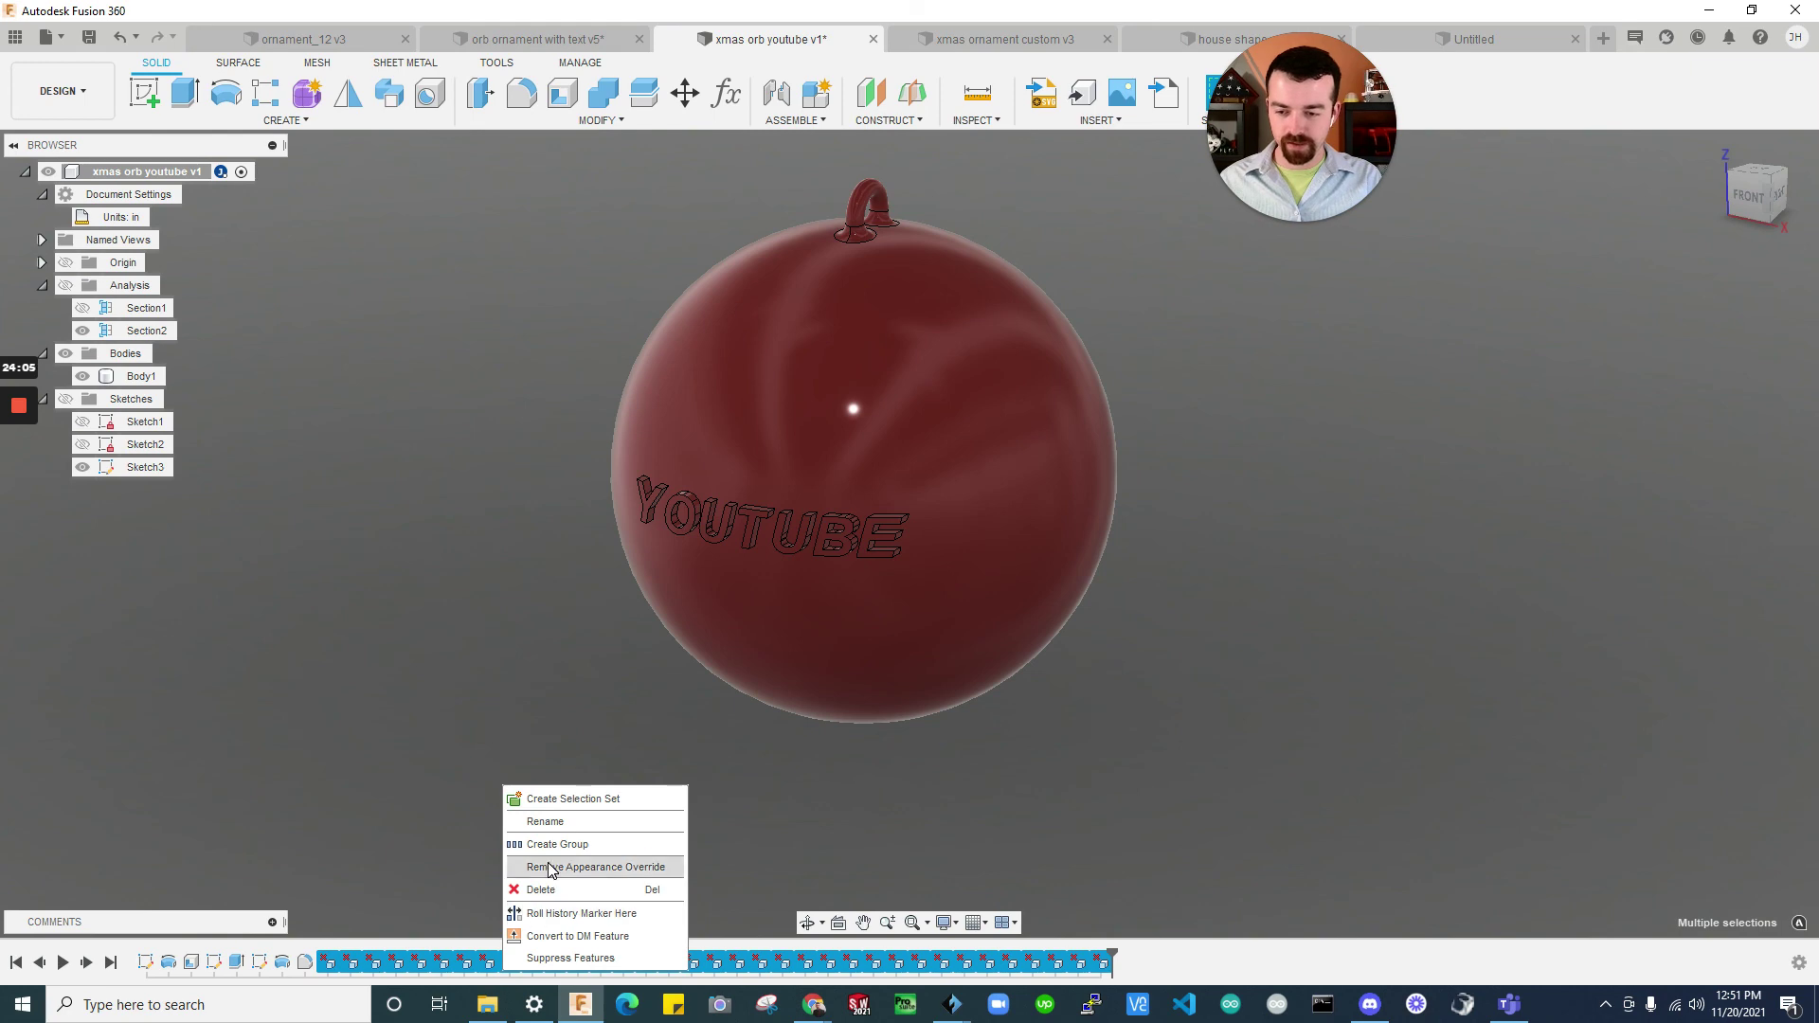
pyautogui.click(542, 888)
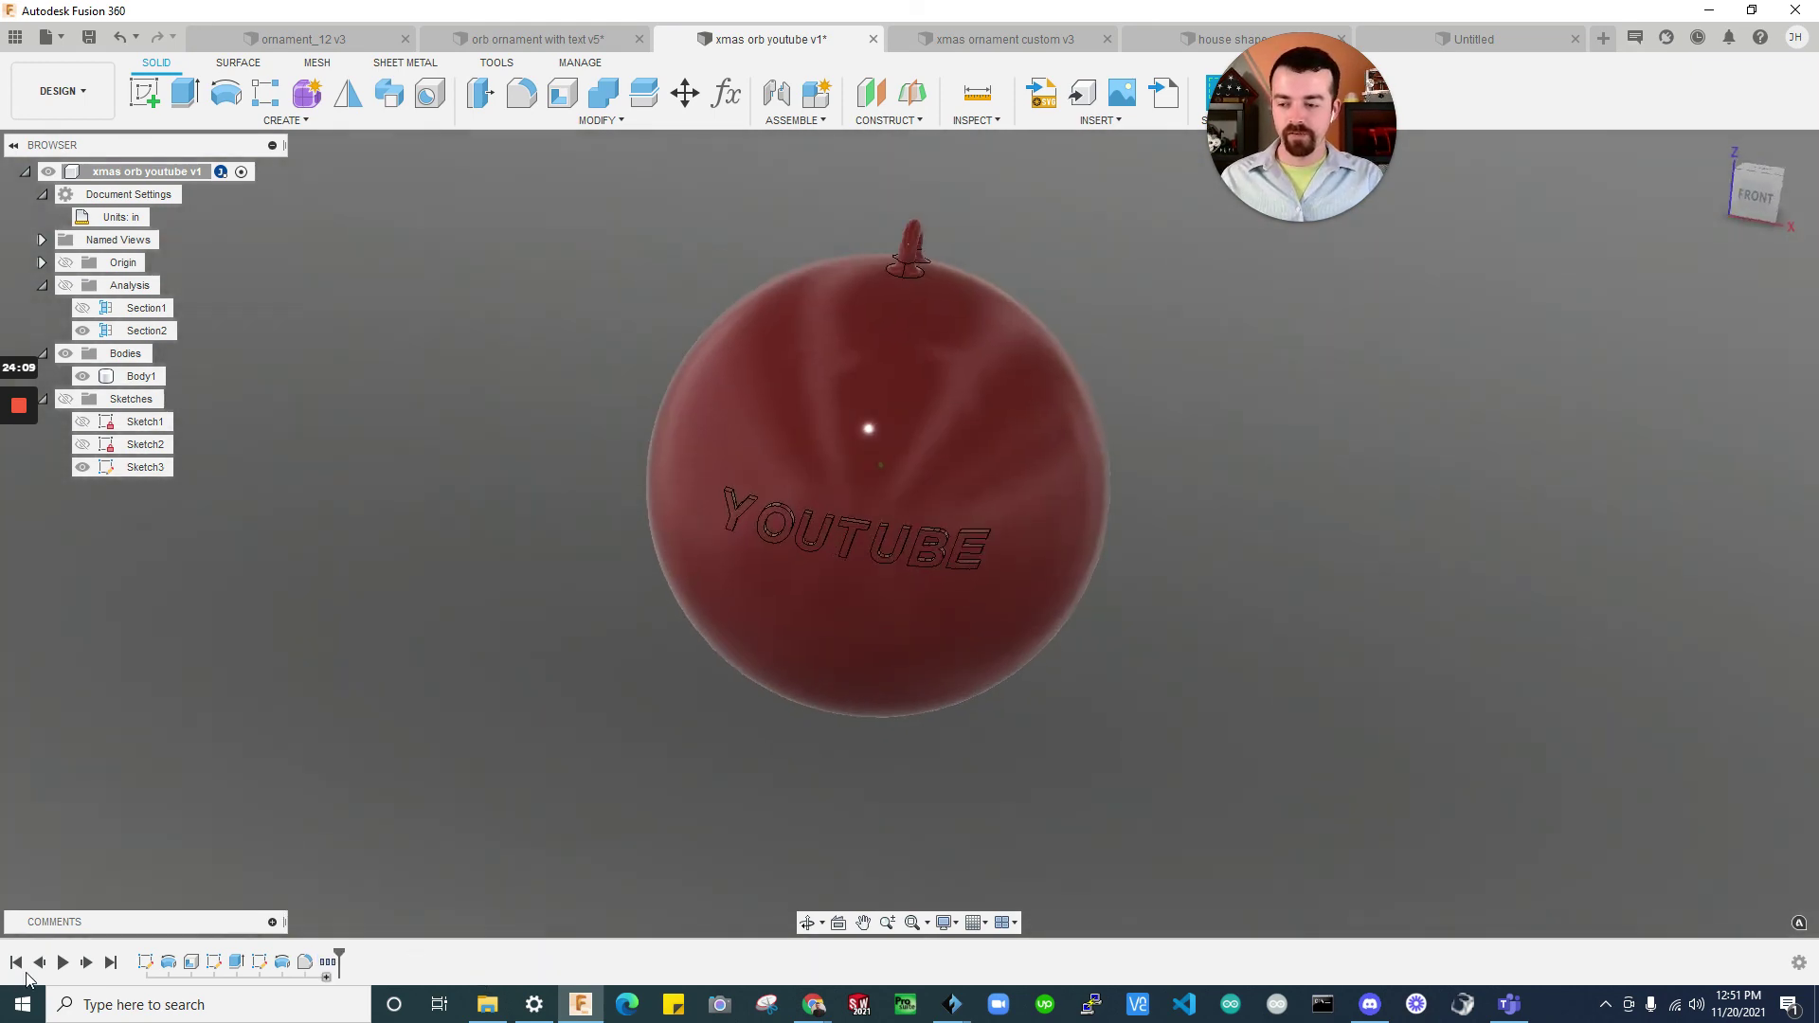
# Roll the design history back to the start and step forward feature by feature to the loop fillet to review the build
pyautogui.click(16, 961)
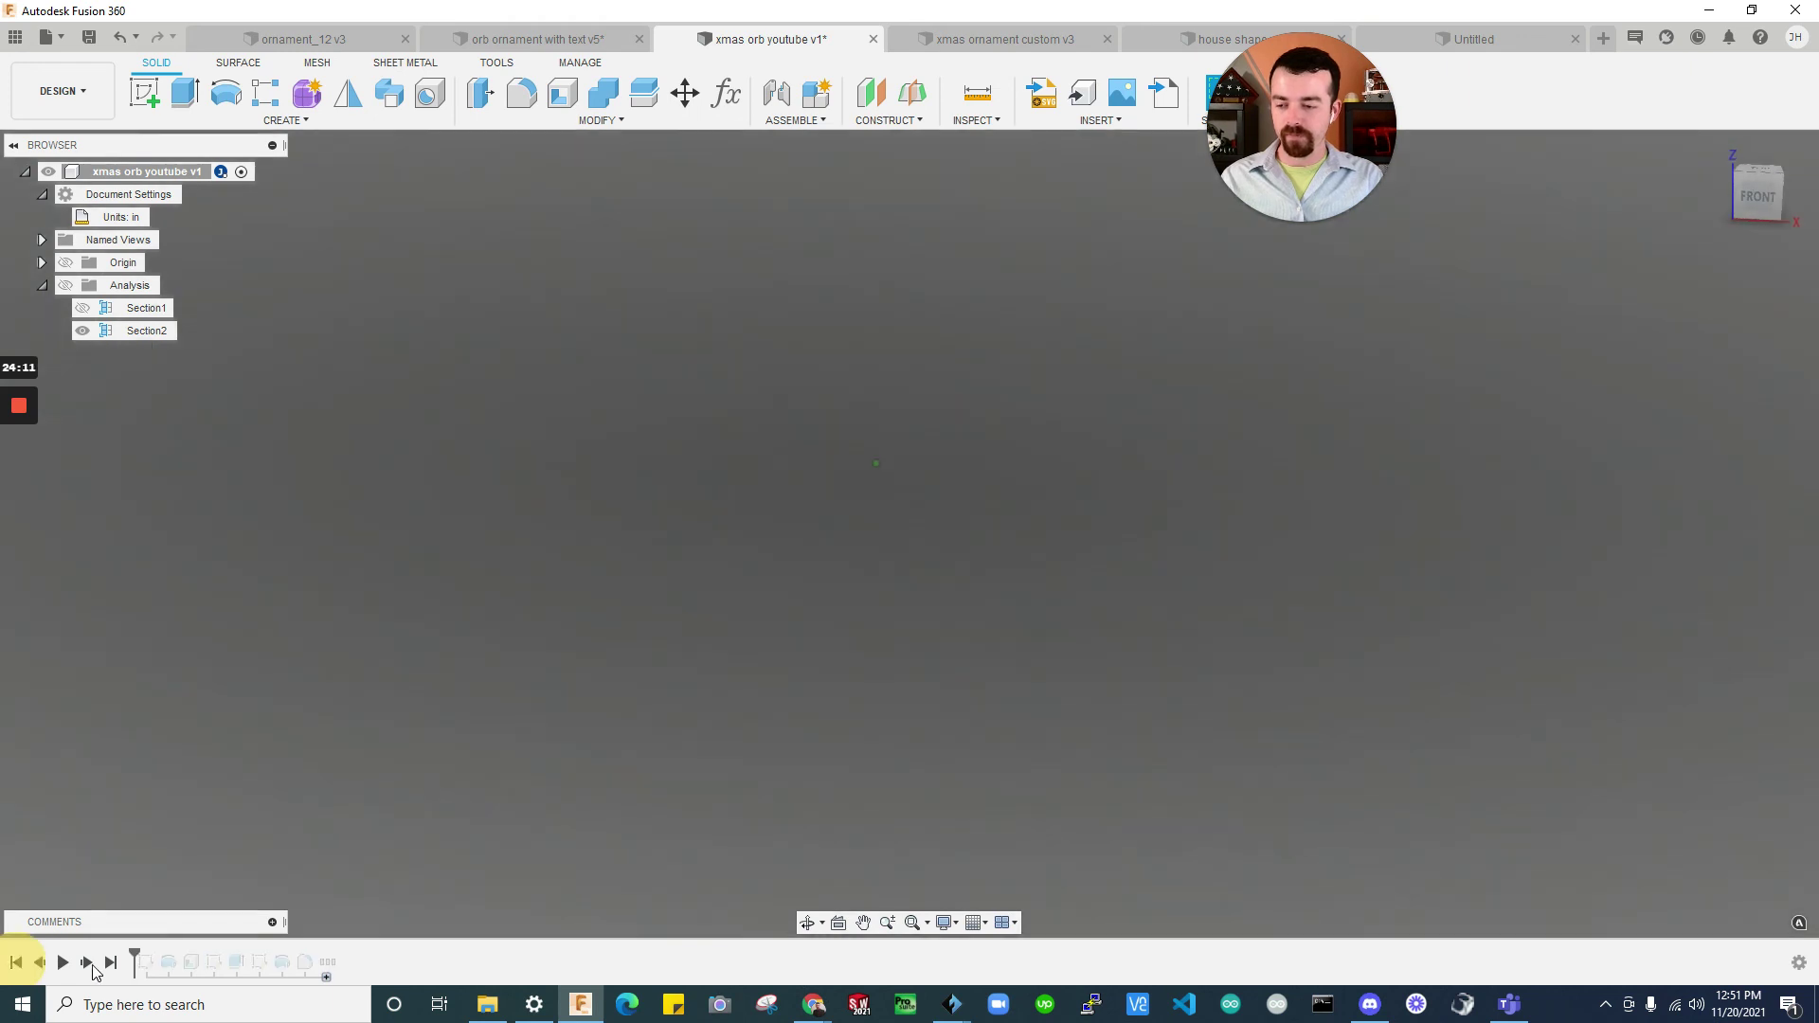
pyautogui.click(86, 962)
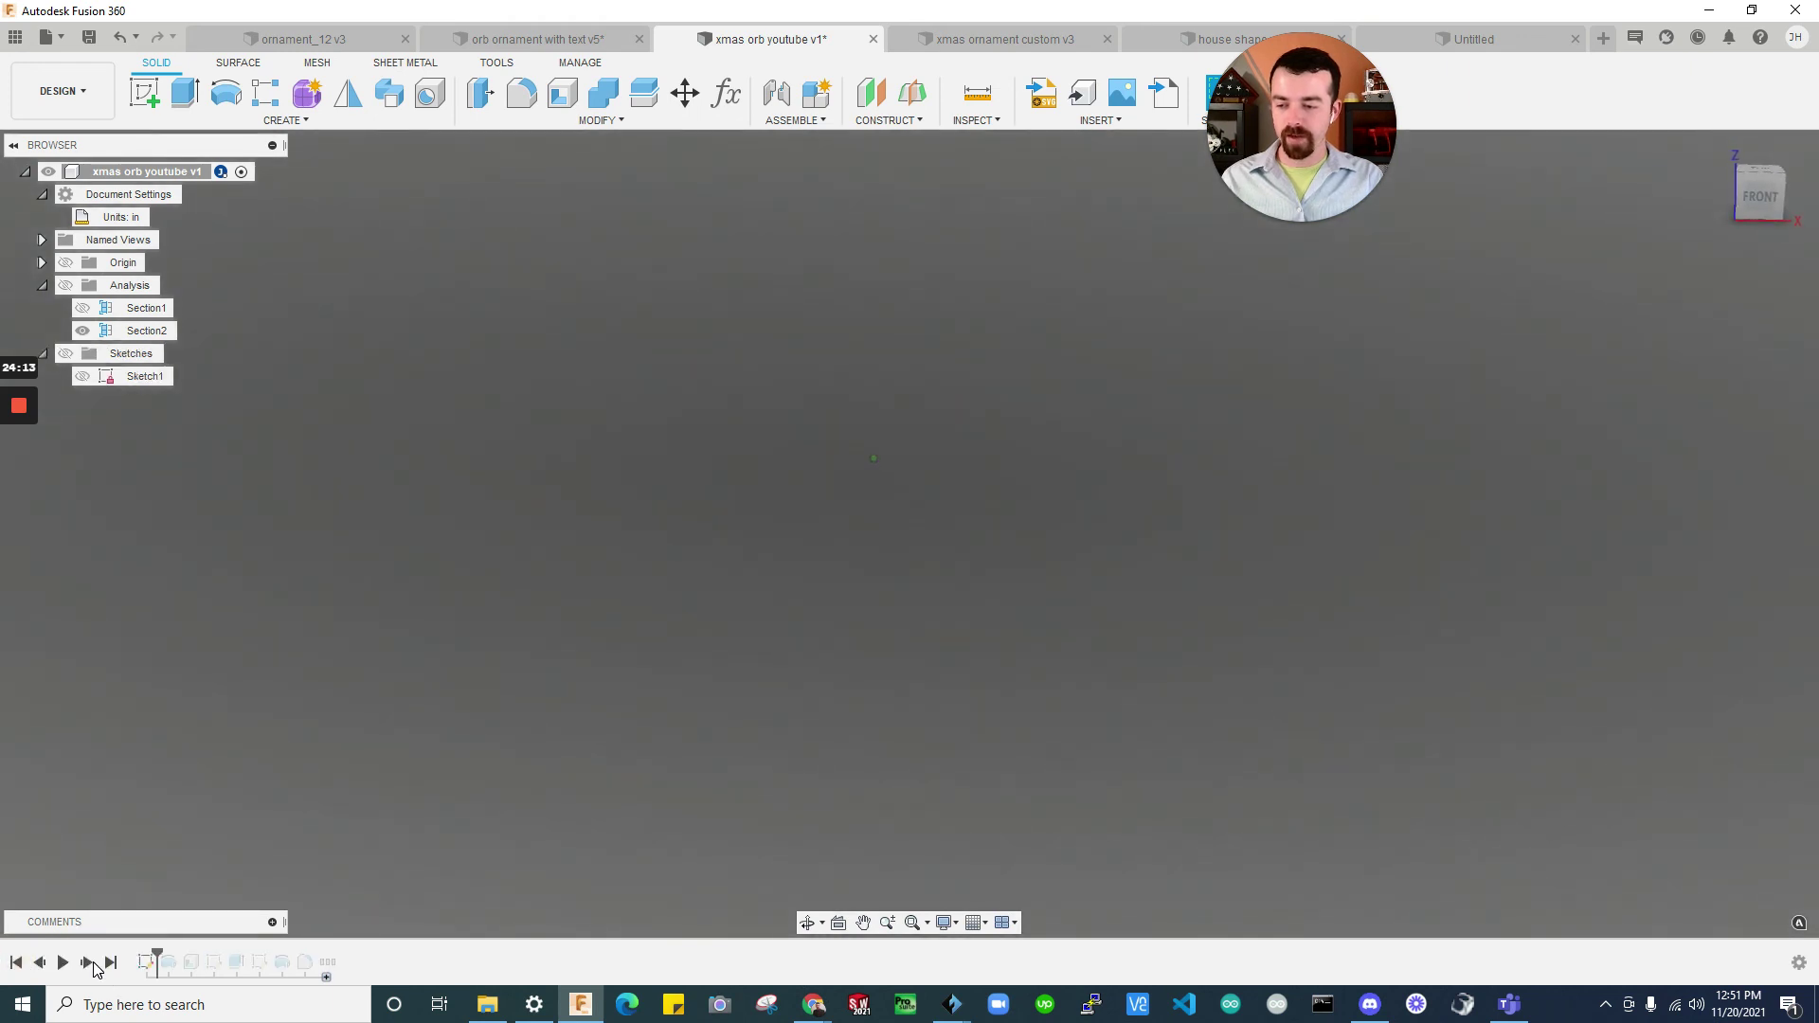
pyautogui.click(93, 962)
pyautogui.click(93, 962)
pyautogui.click(93, 963)
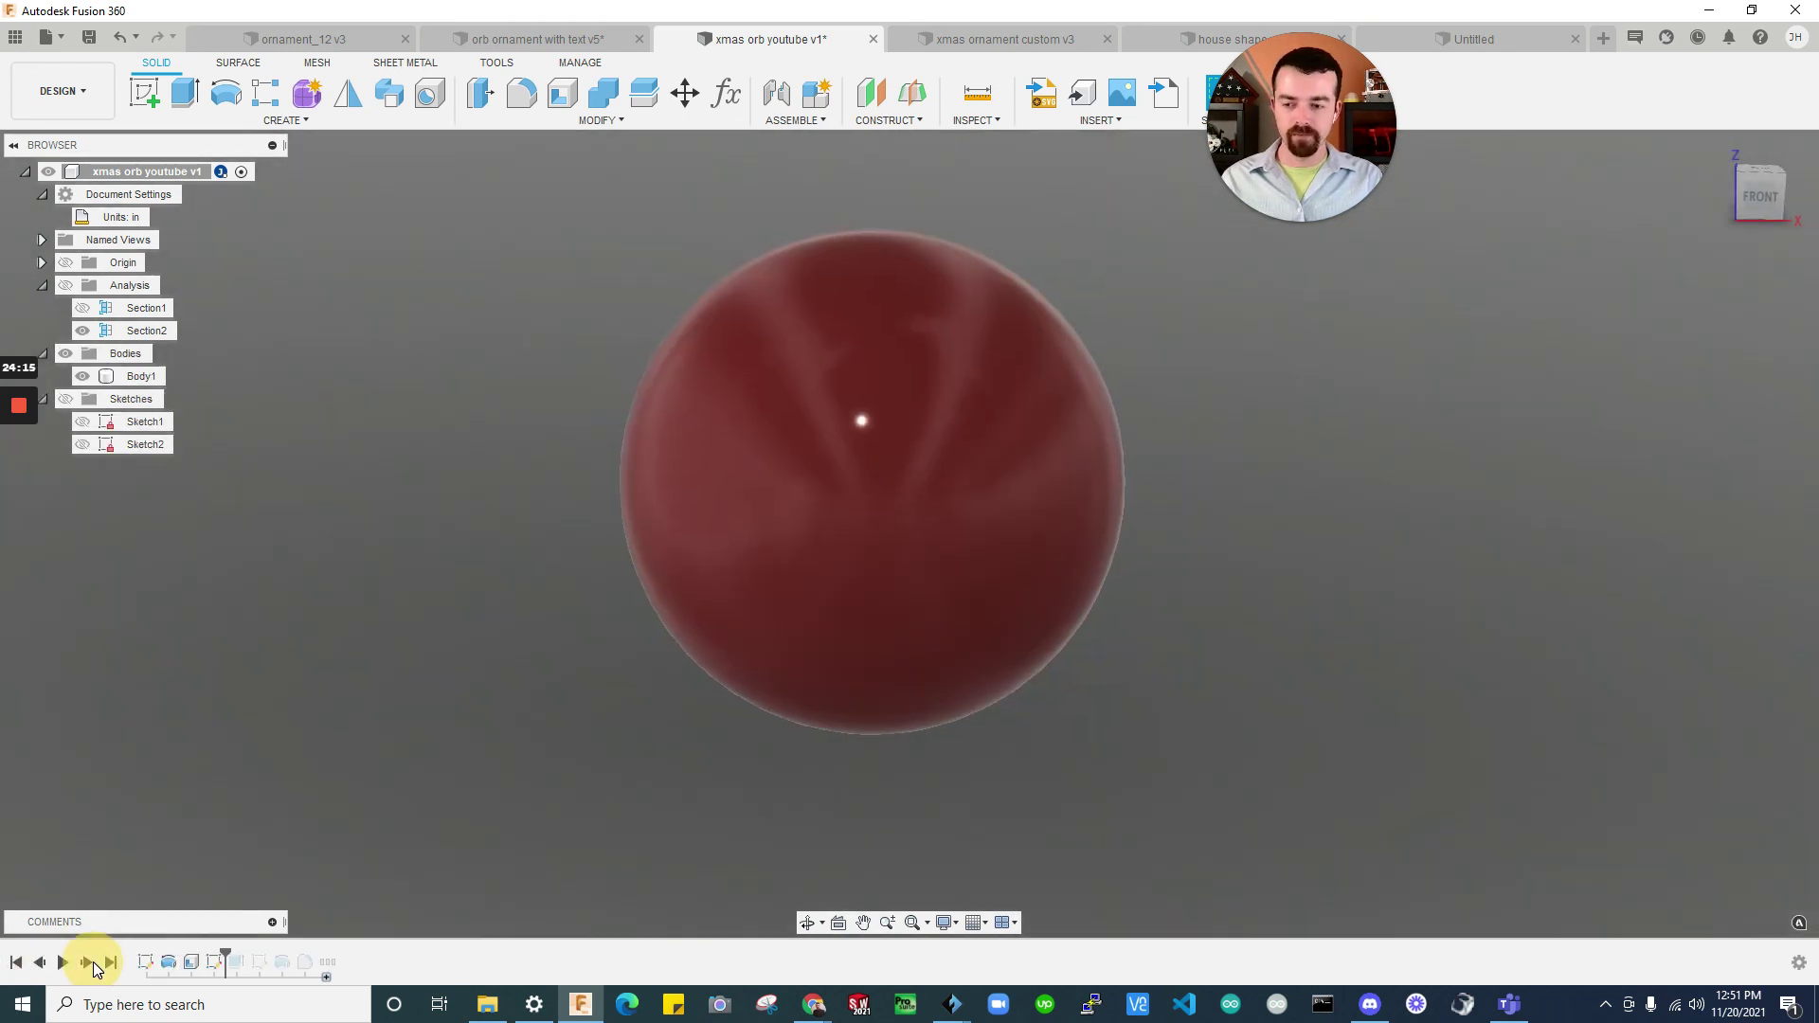
pyautogui.click(93, 963)
pyautogui.click(93, 962)
pyautogui.click(93, 962)
pyautogui.click(93, 962)
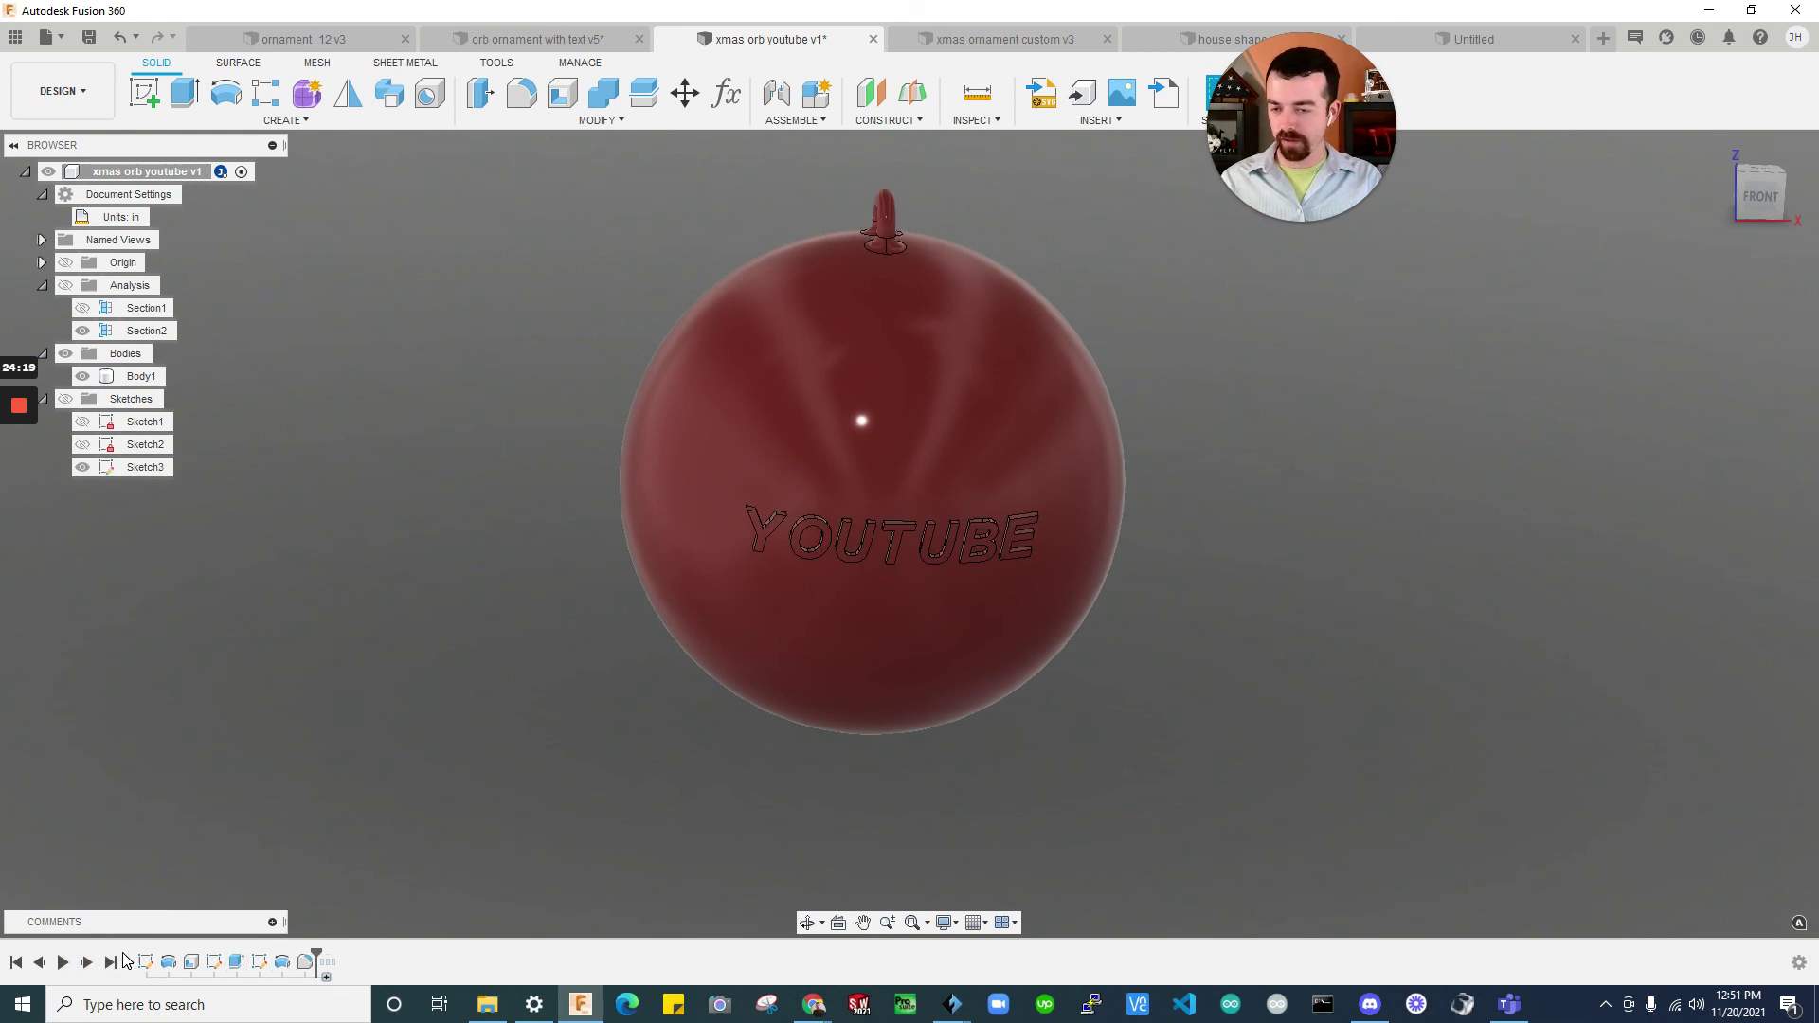
pyautogui.click(353, 755)
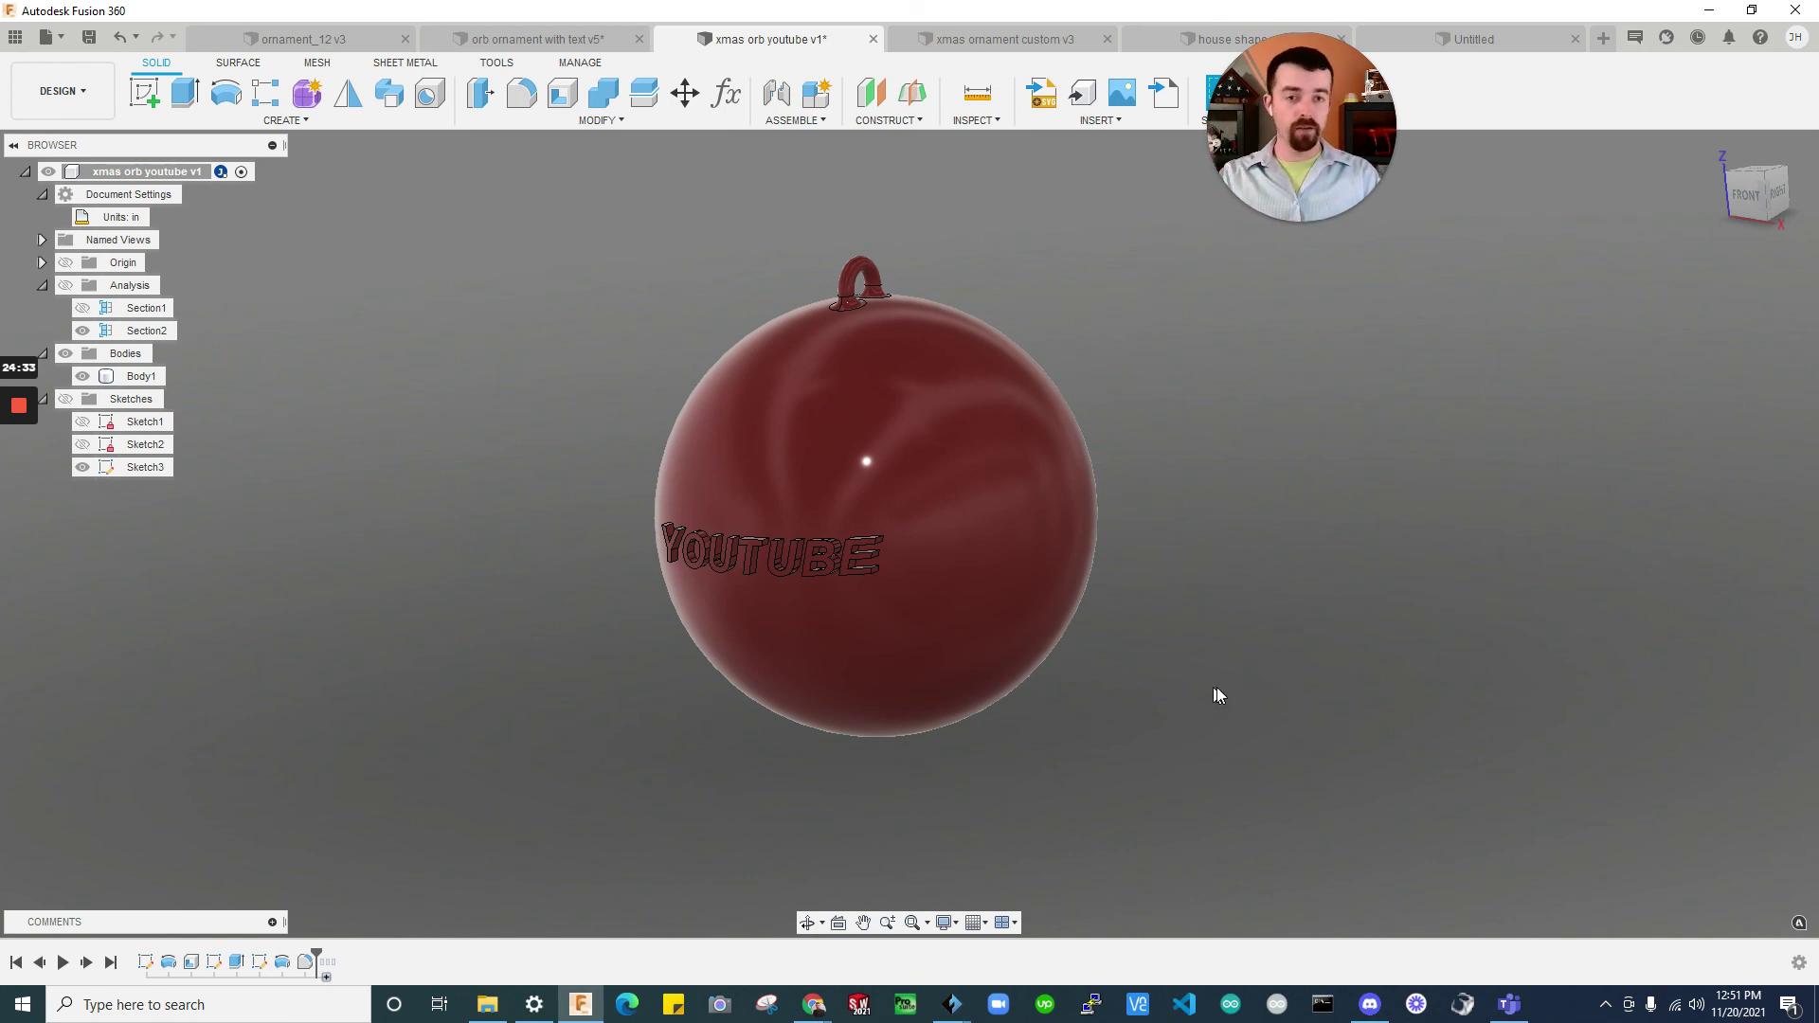
pyautogui.moveTo(29, 379)
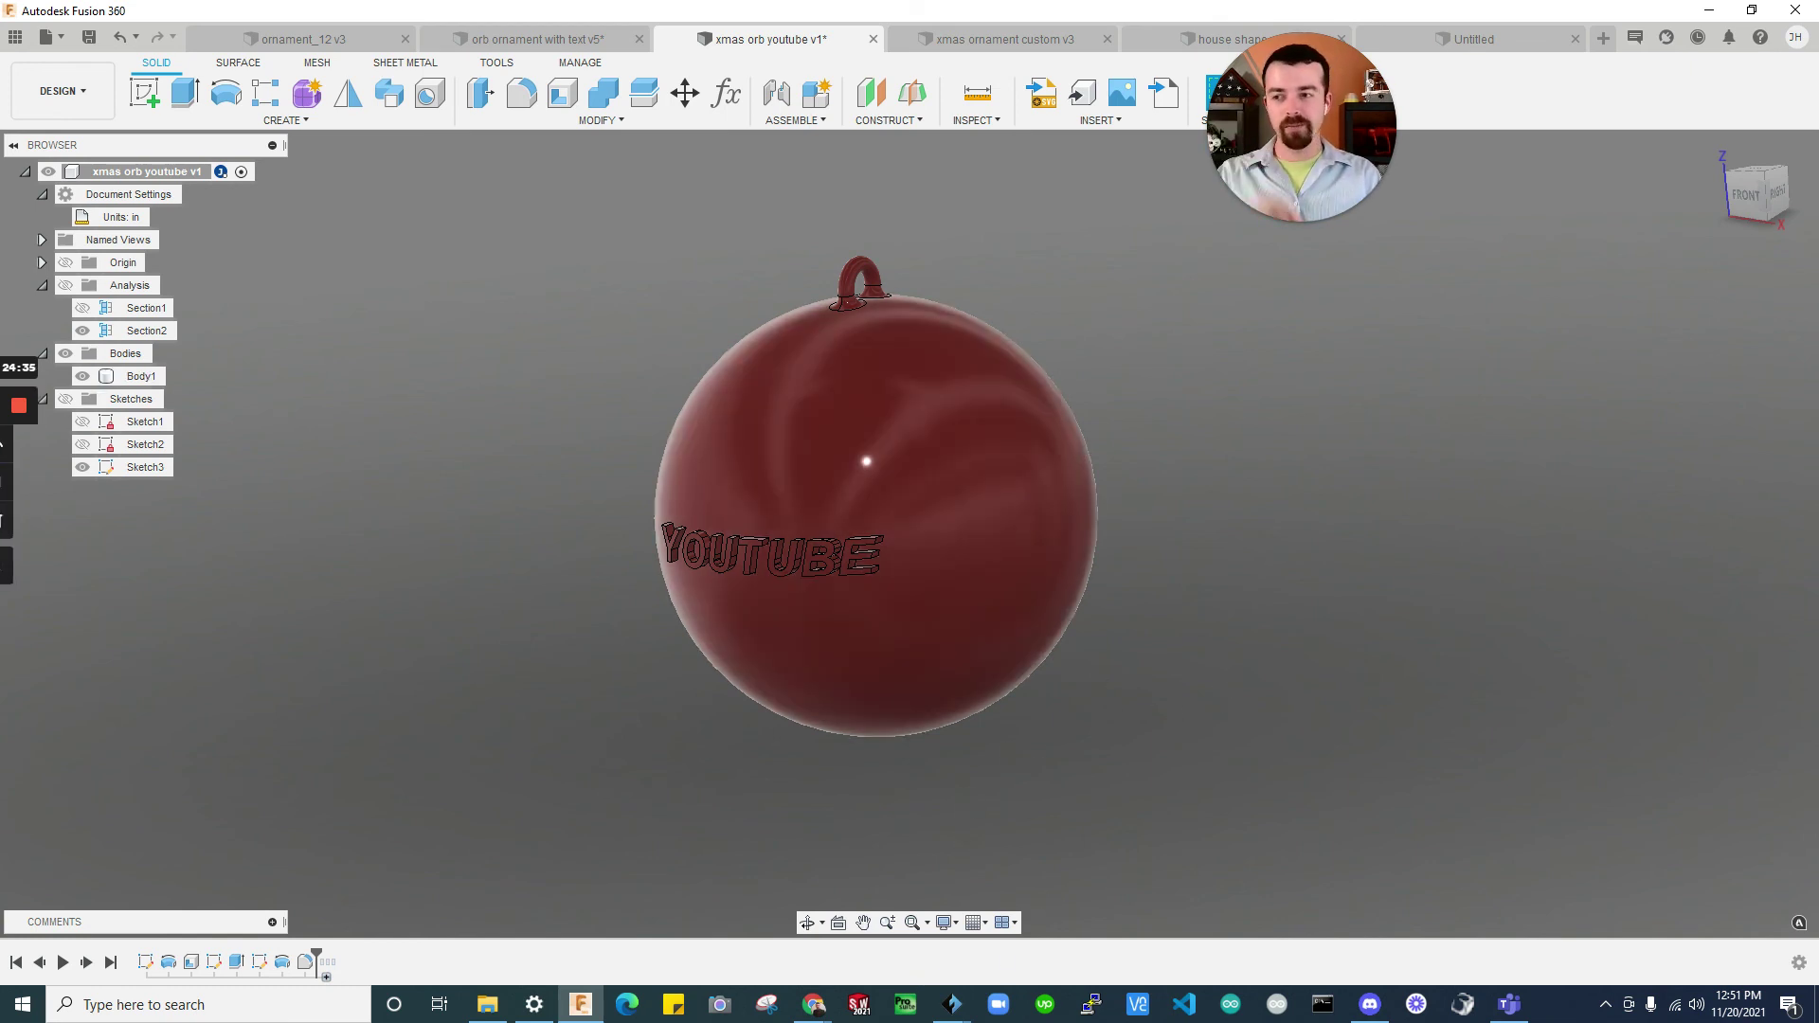